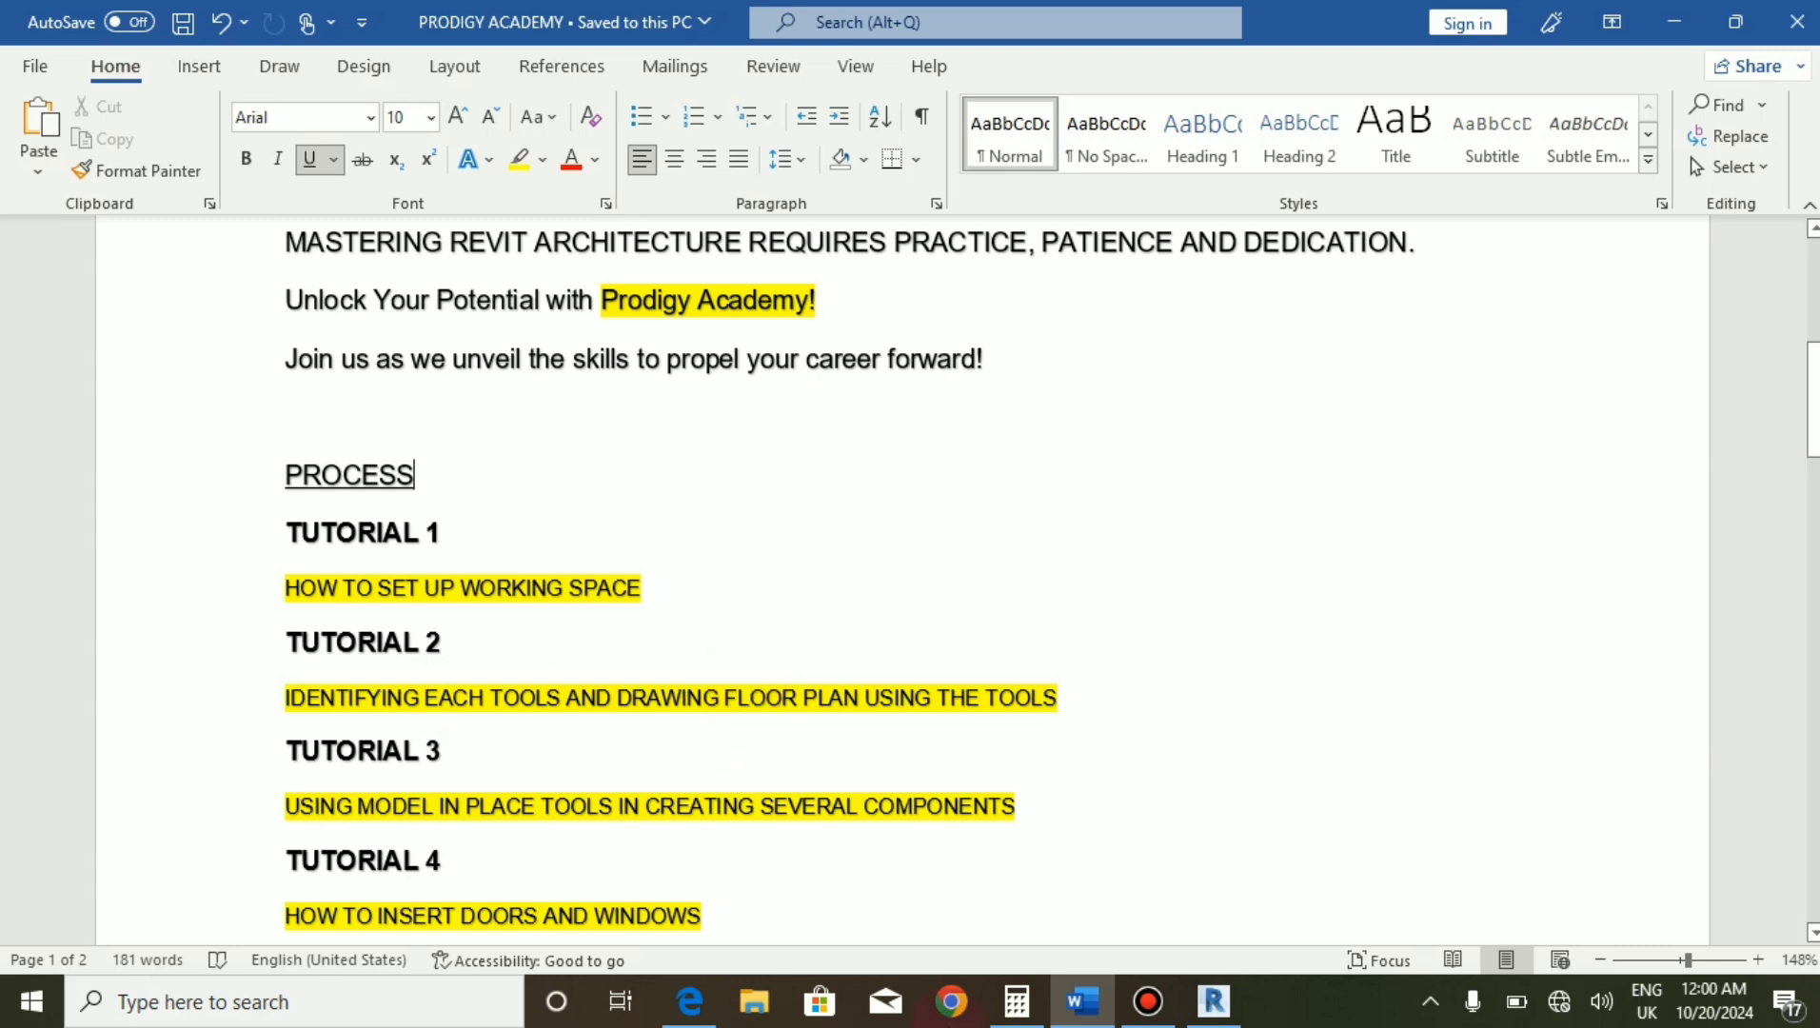
Switch to Revit and review the available wall tool variants, from architectural wall to wall reveal.
left_click(1213, 1000)
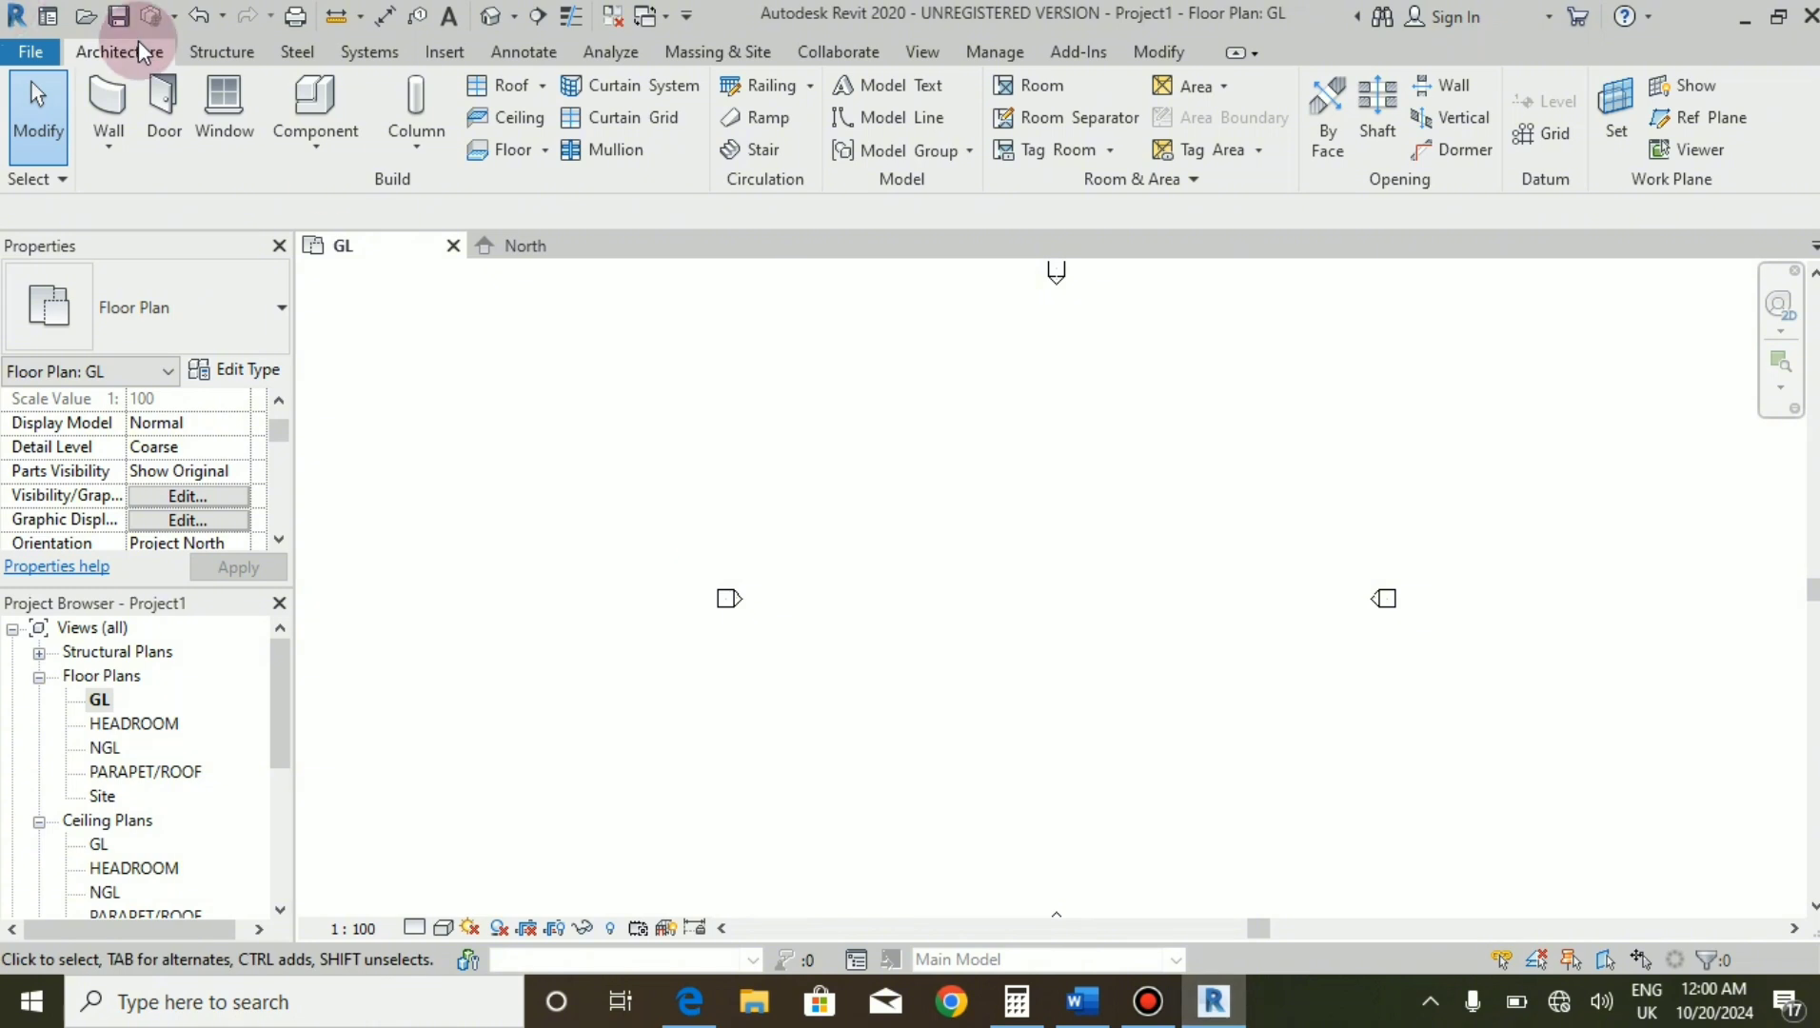
left_click(118, 144)
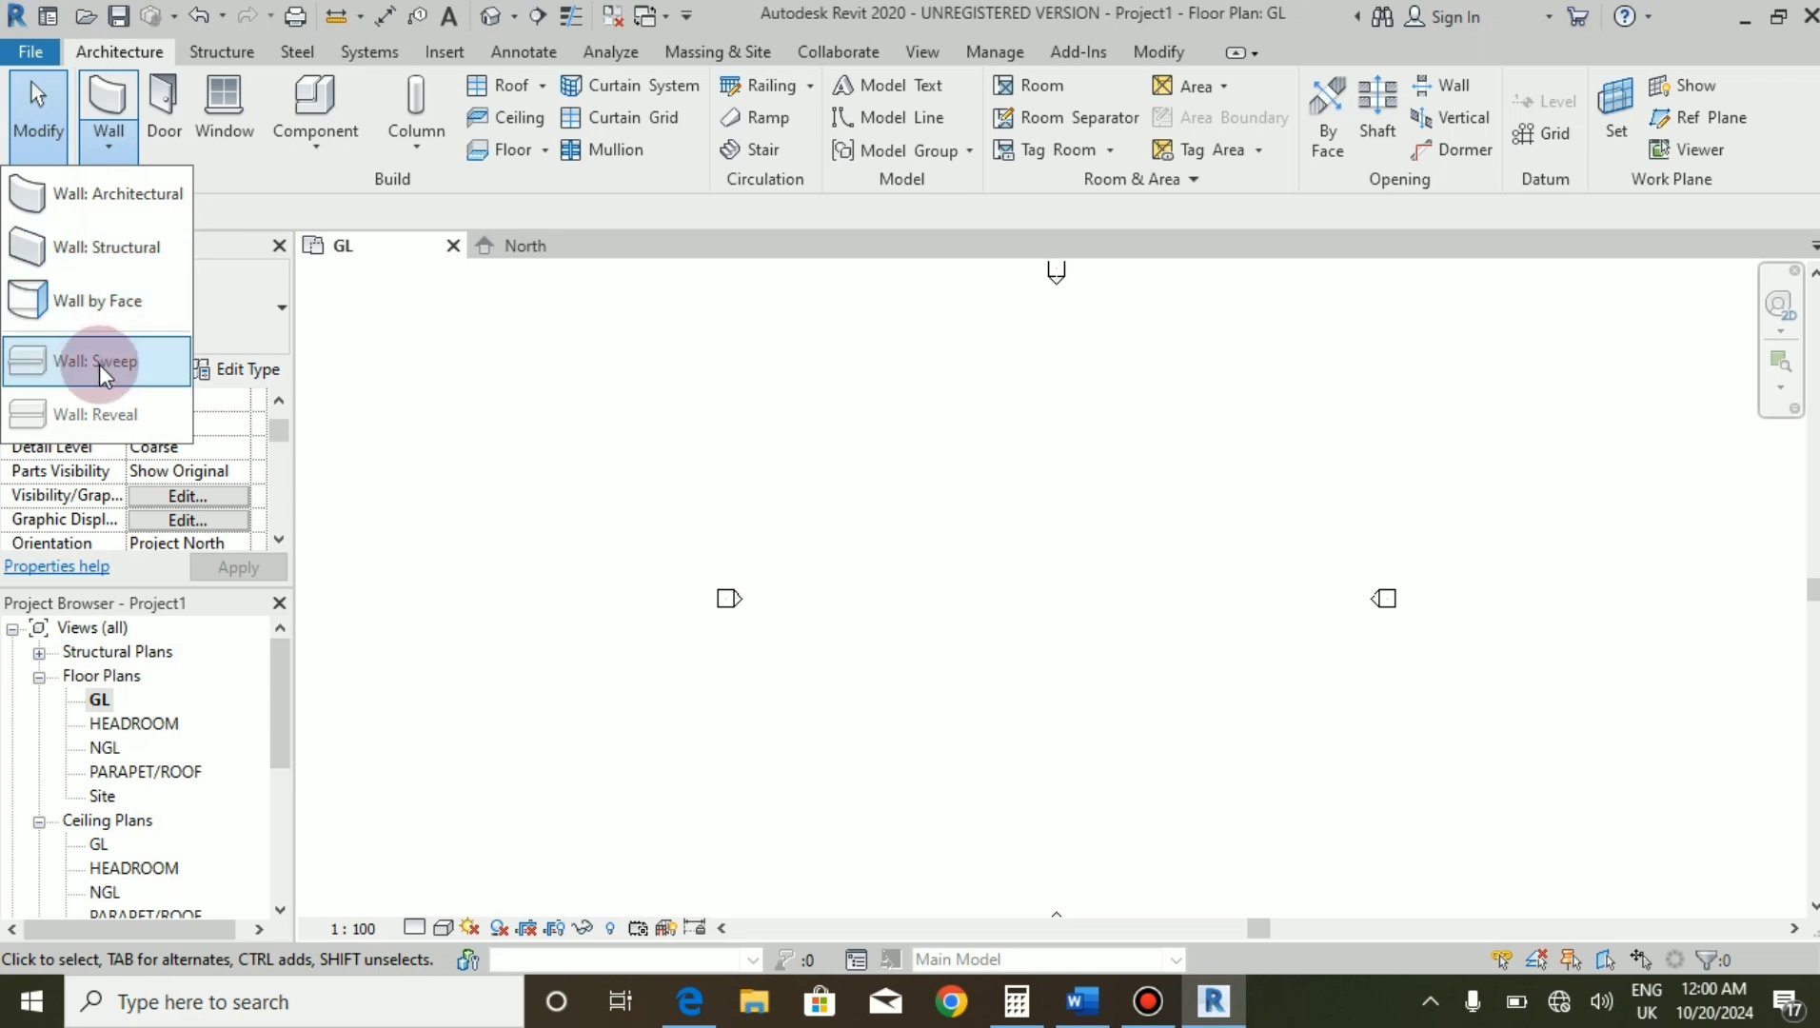
left_click(118, 198)
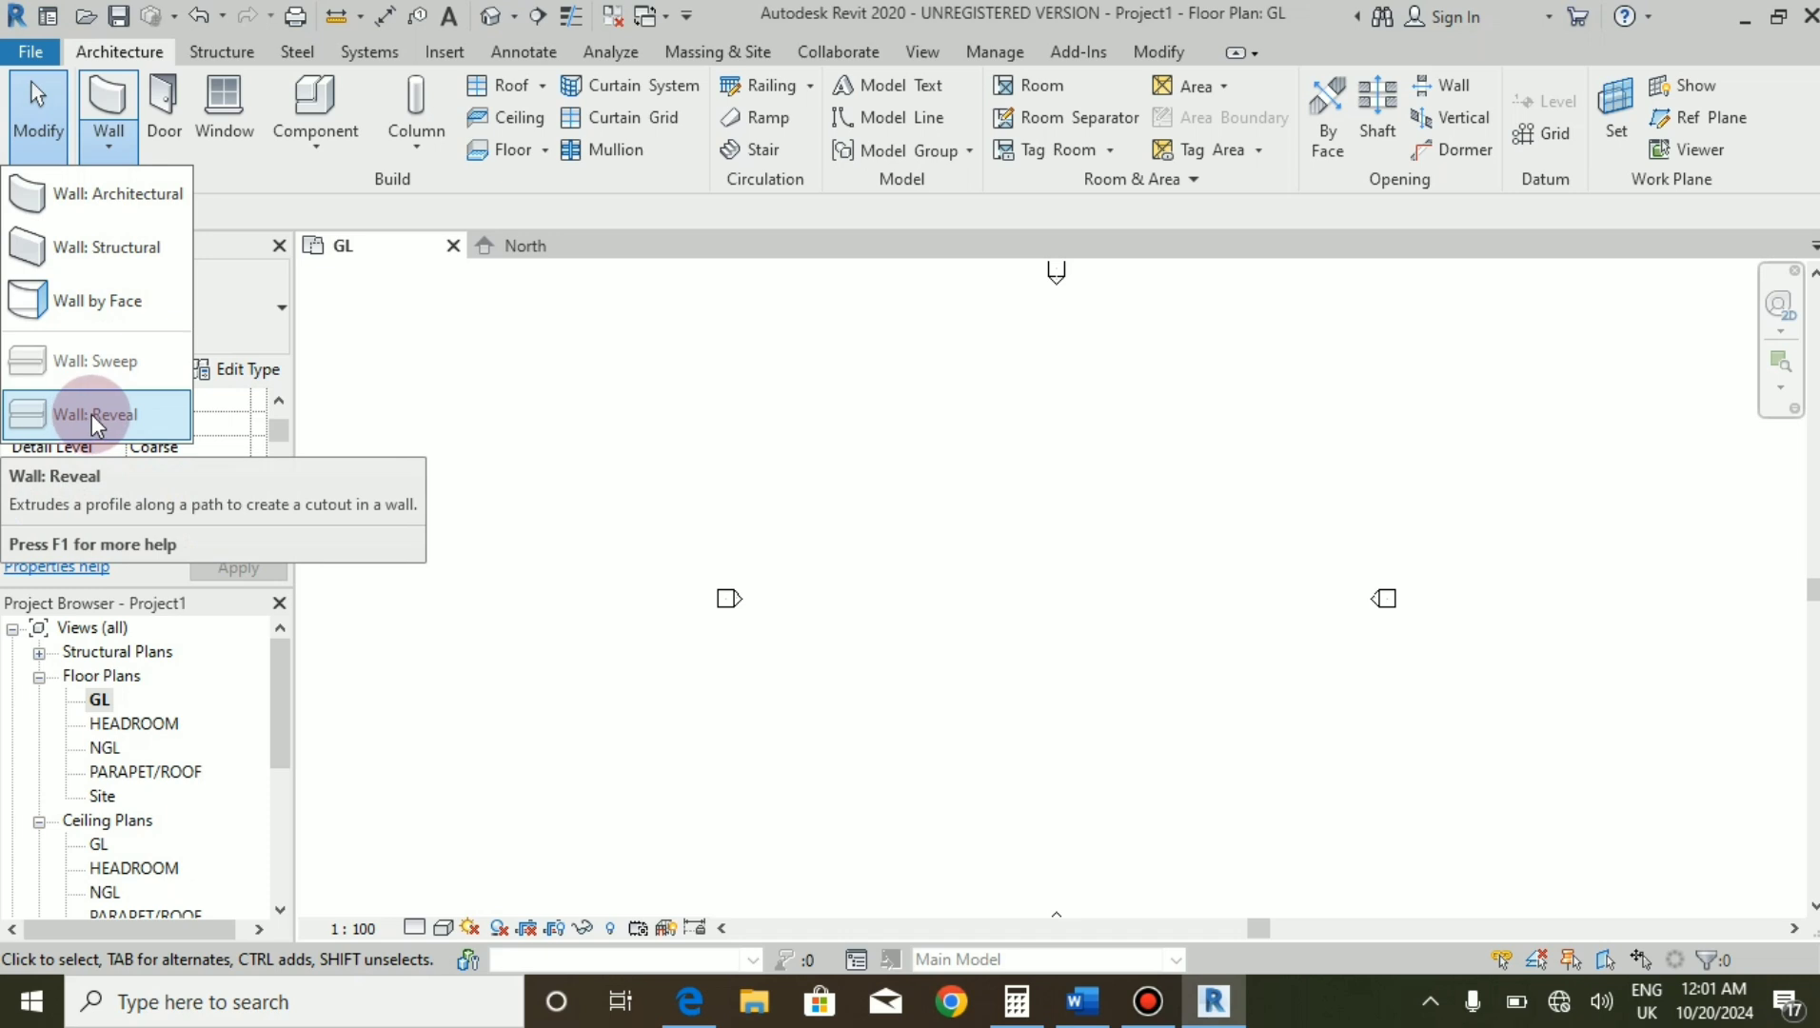
left_click(558, 379)
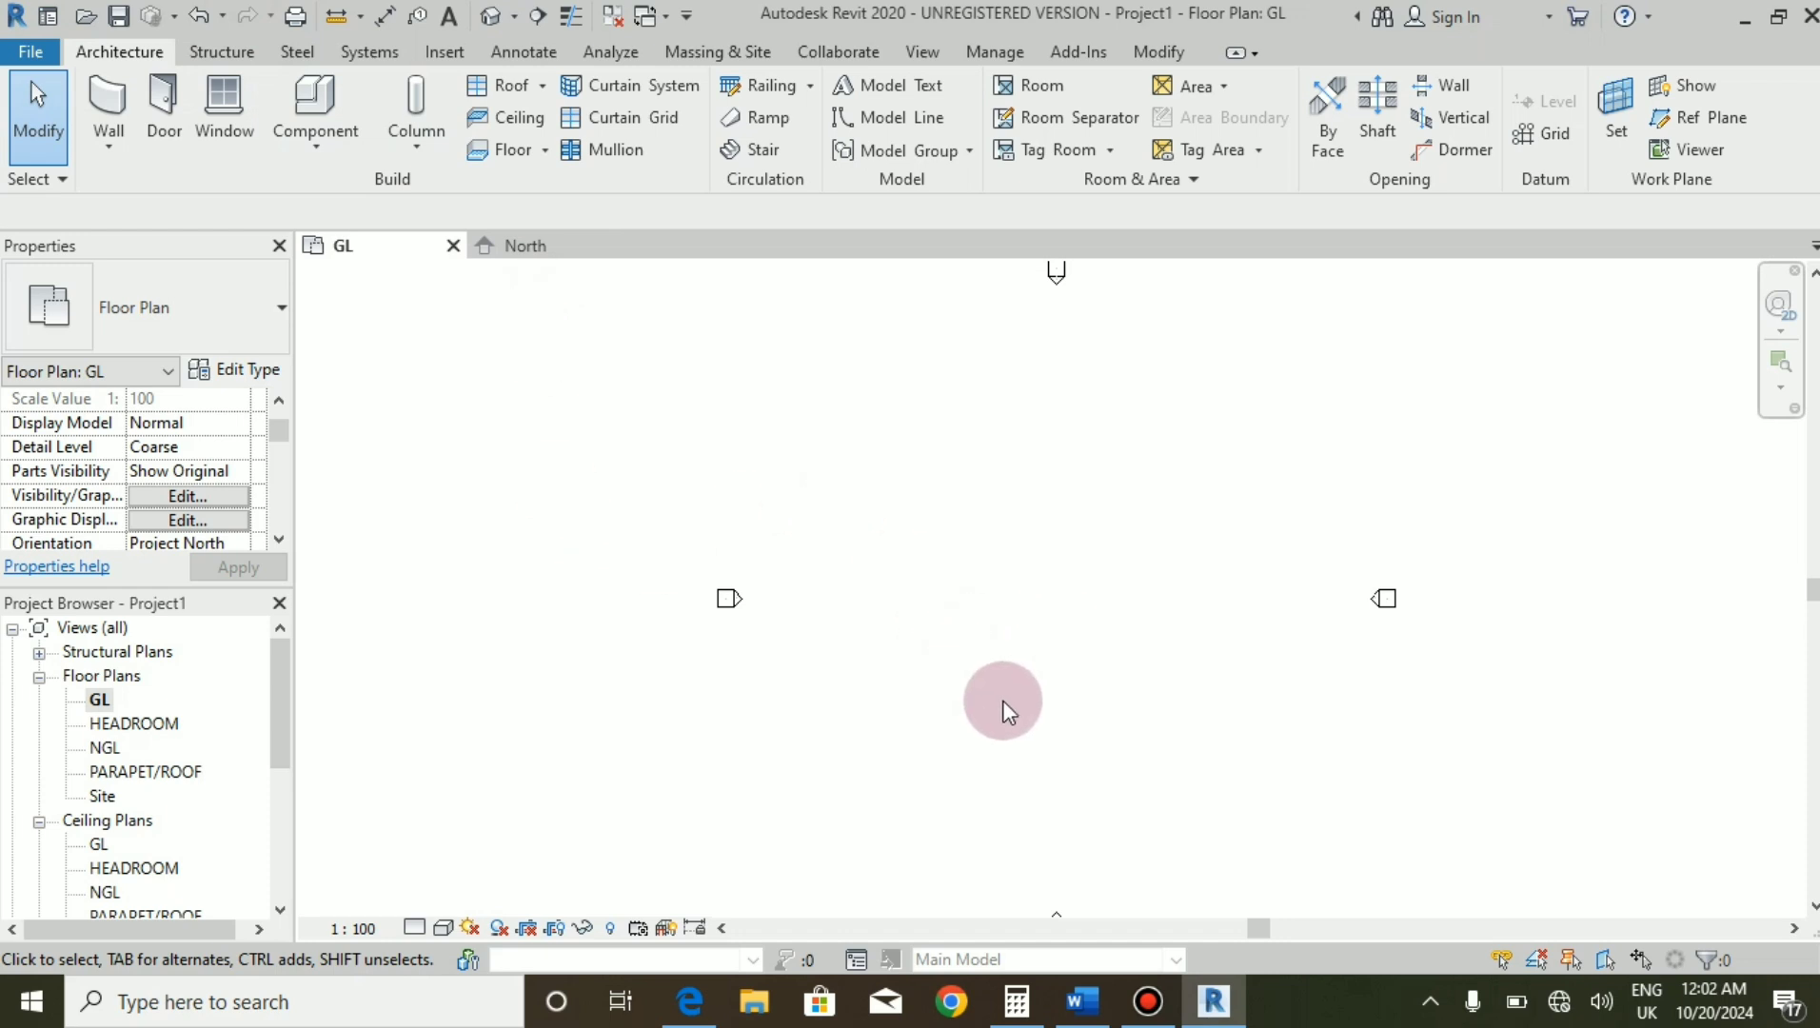
Review the modification tools, the zoom options and the navigation wheel options for the floor plan view.
scroll(959, 588, "down", 2)
scroll(1048, 685, "up", 3)
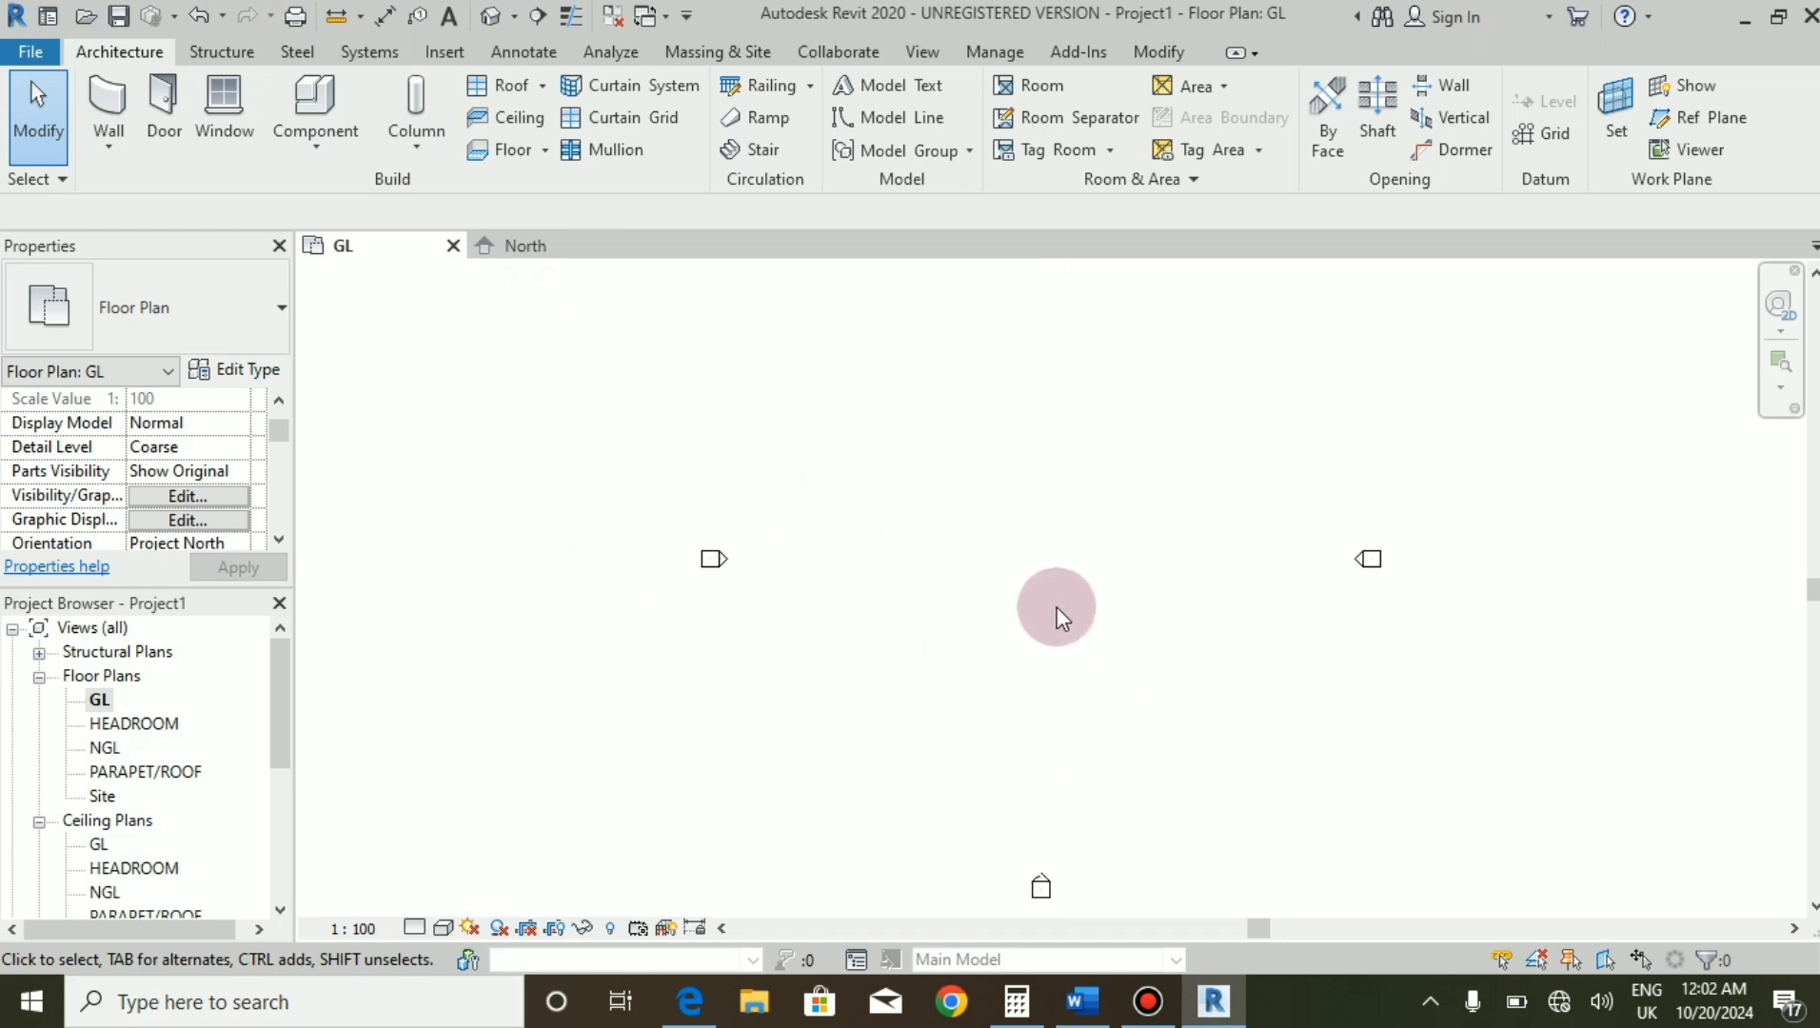
scroll(1059, 557, "up", 1)
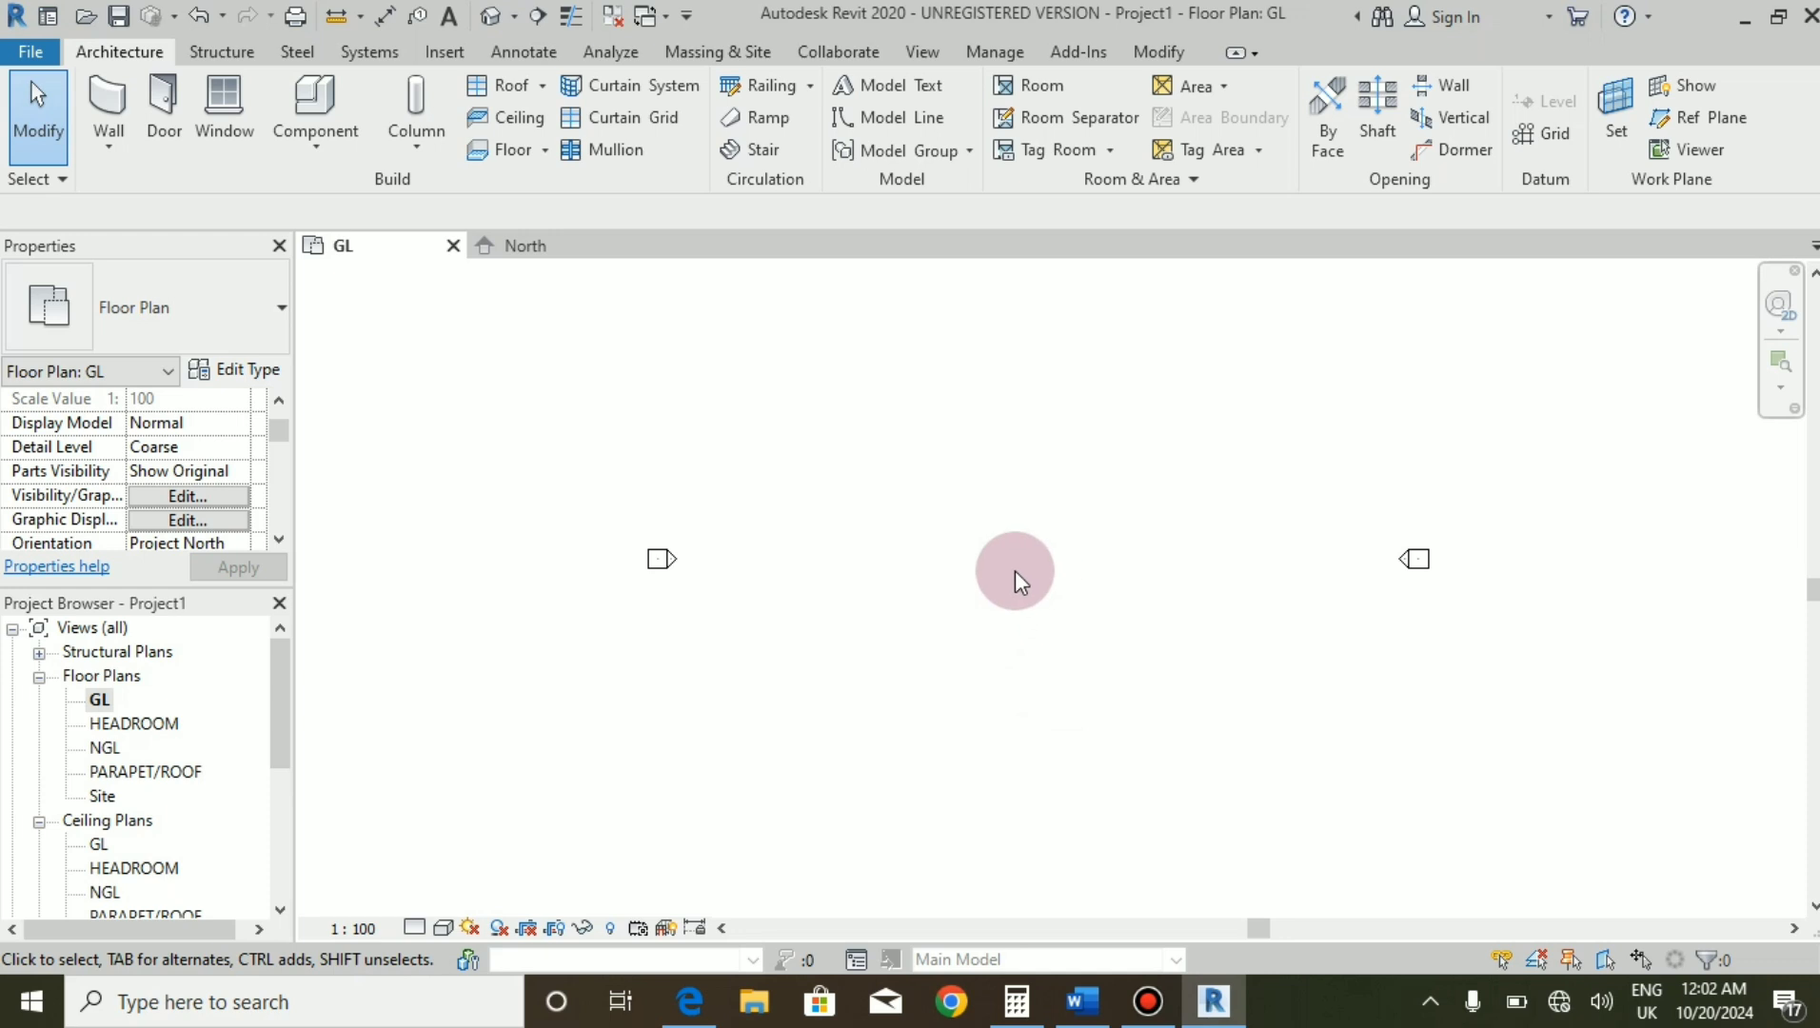
scroll(1016, 570, "up", 2)
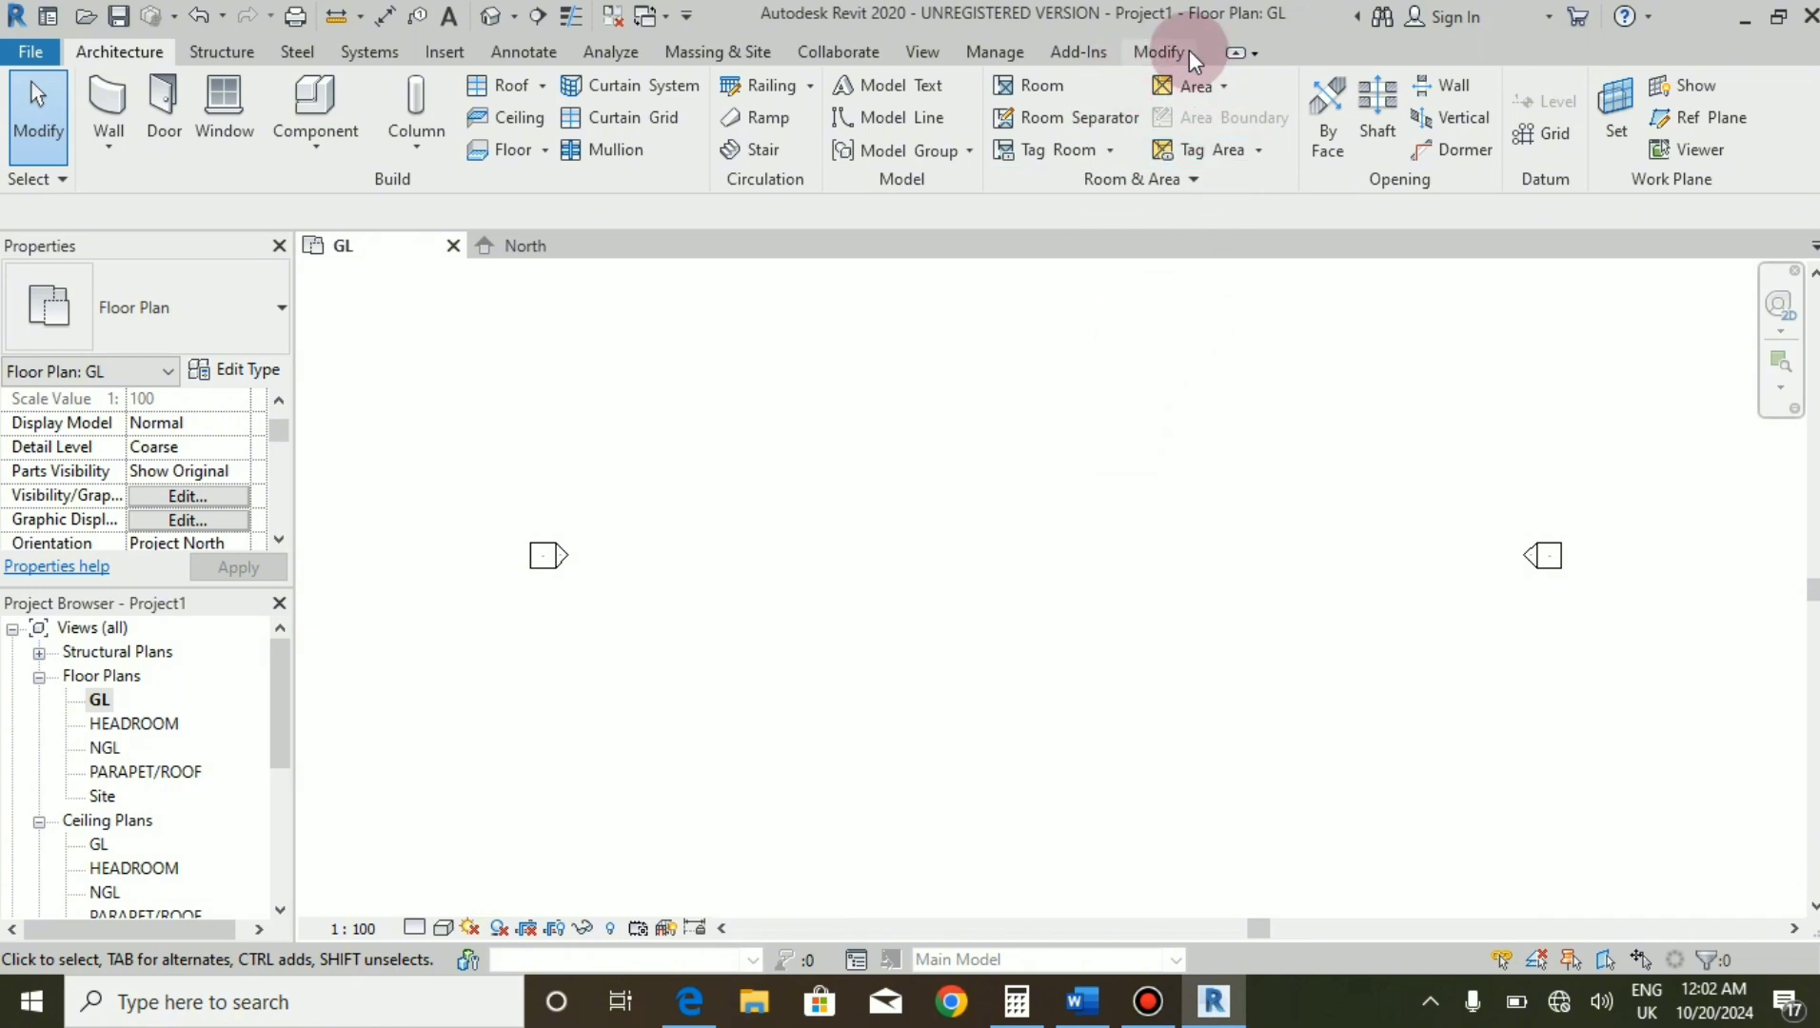
left_click(1160, 51)
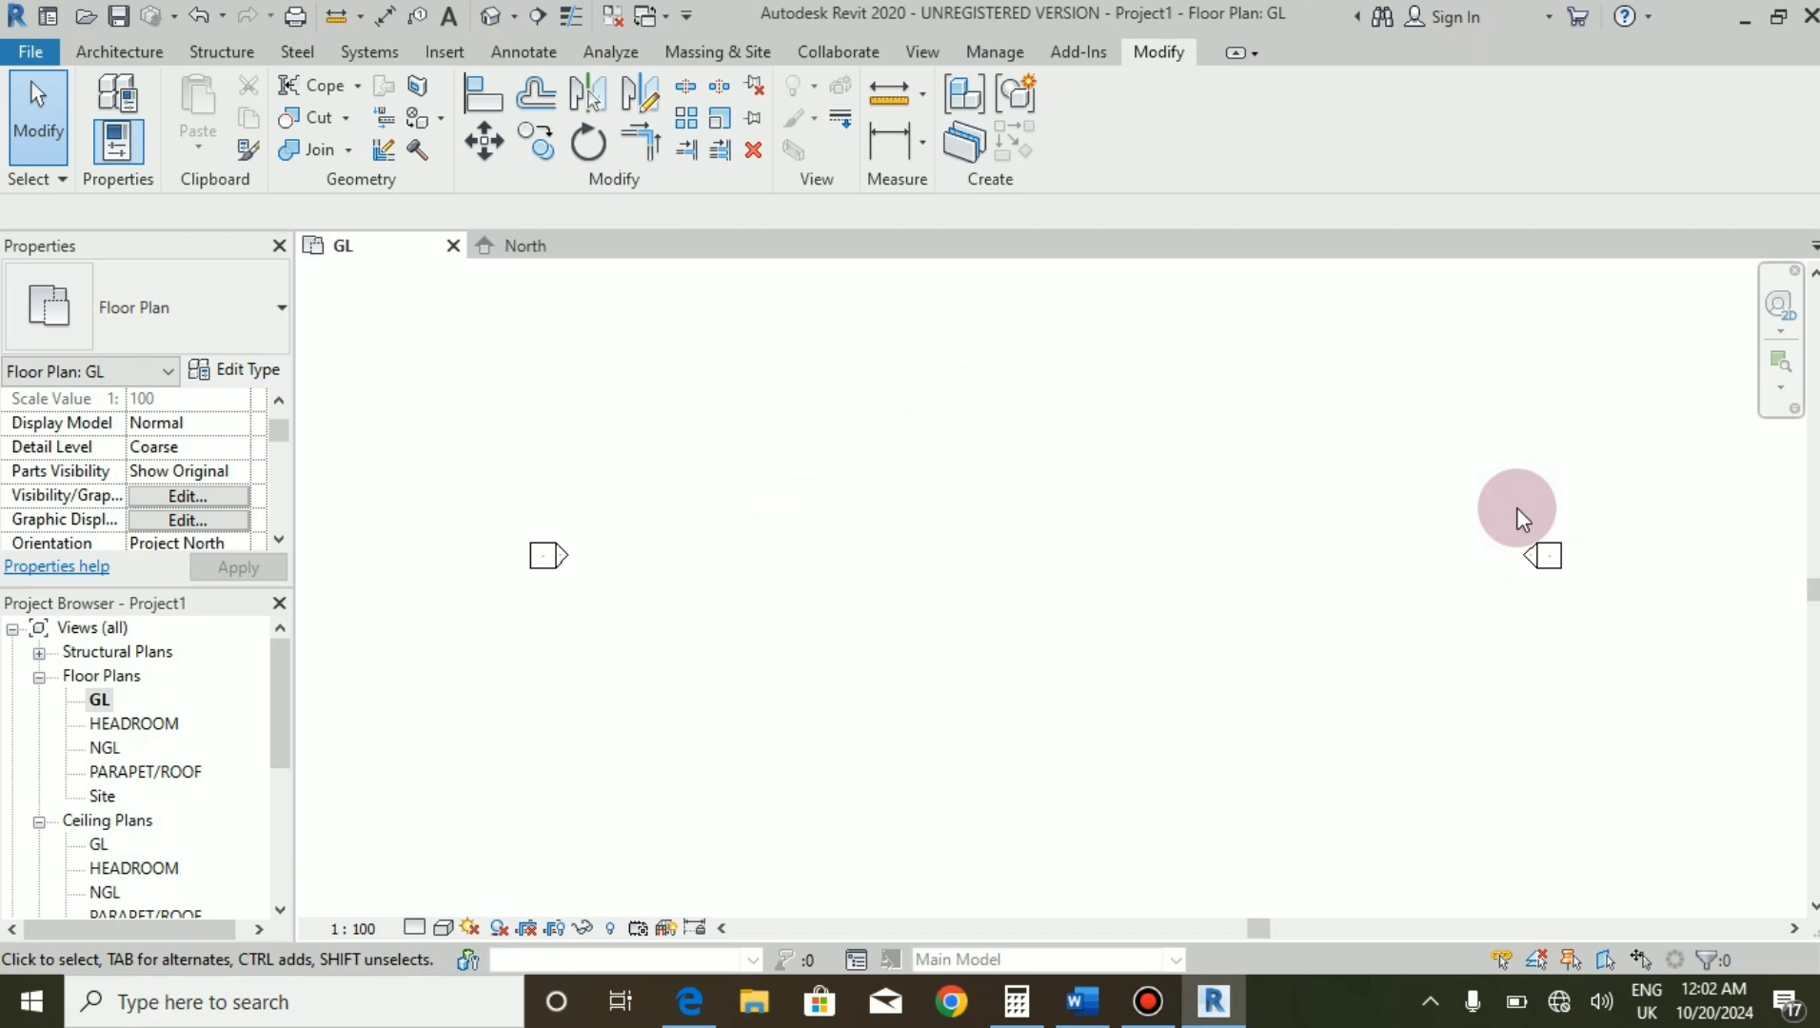
left_click(1781, 391)
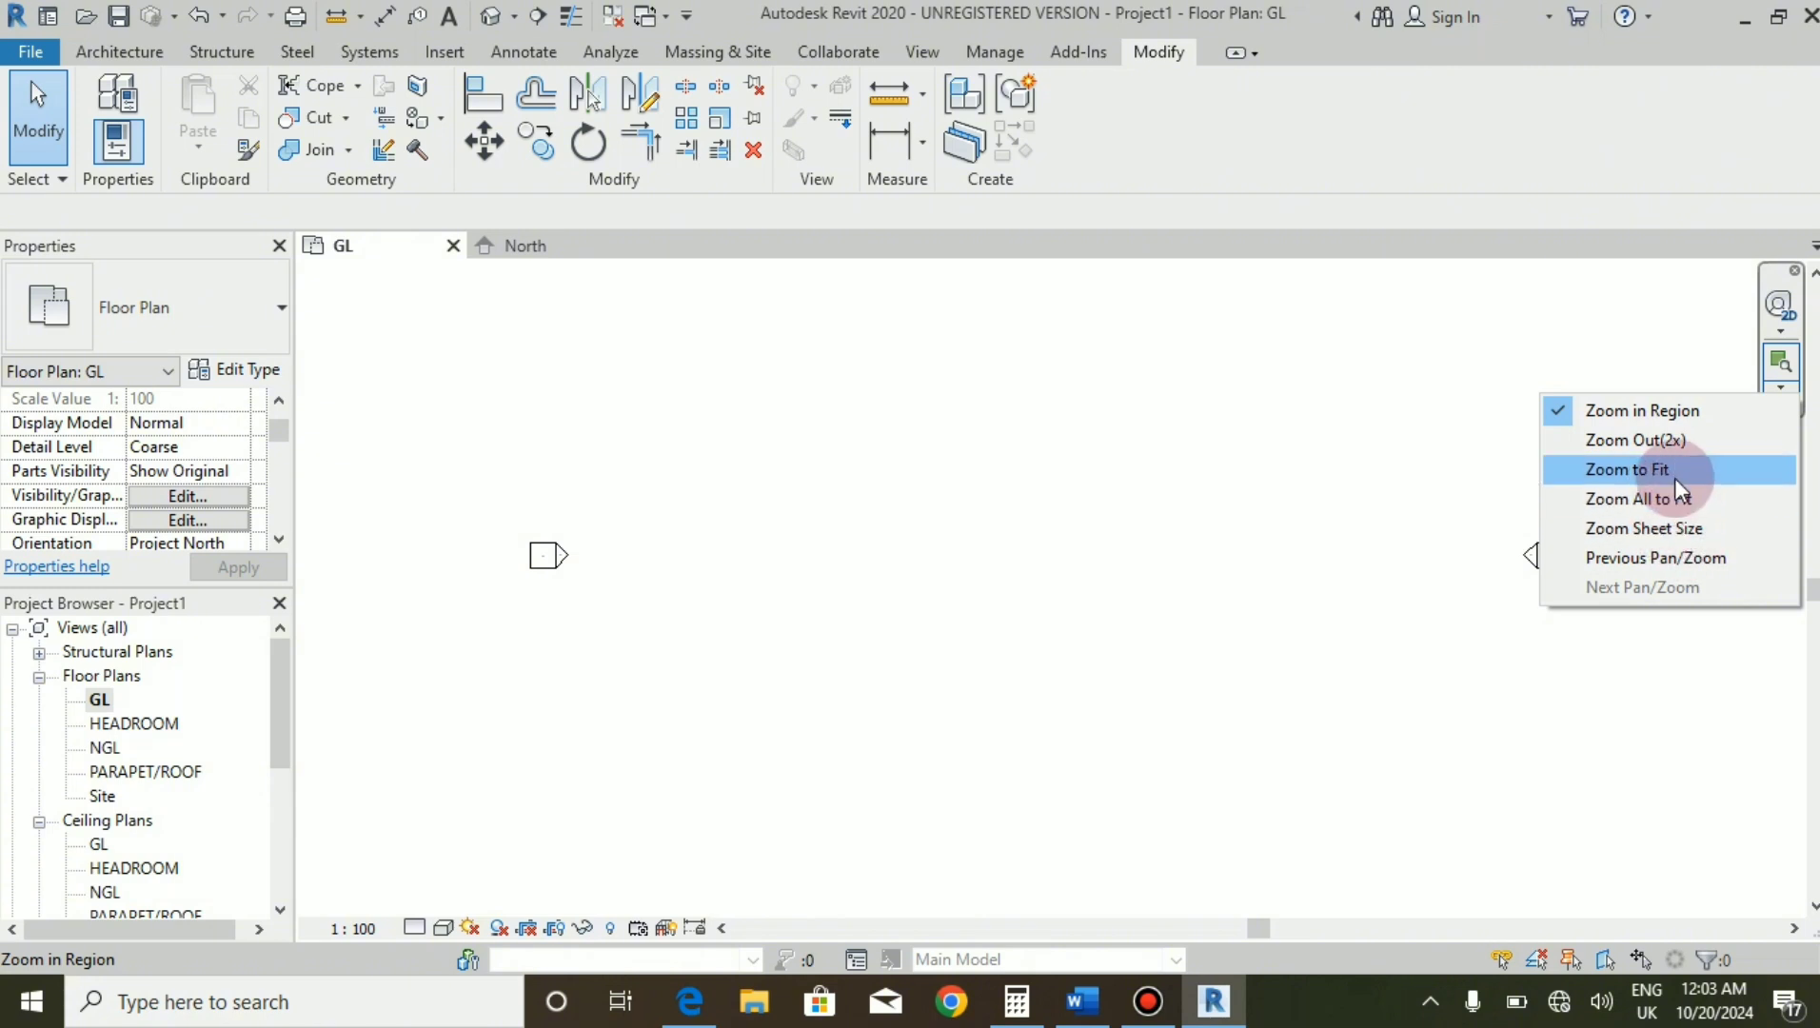
left_click(1781, 333)
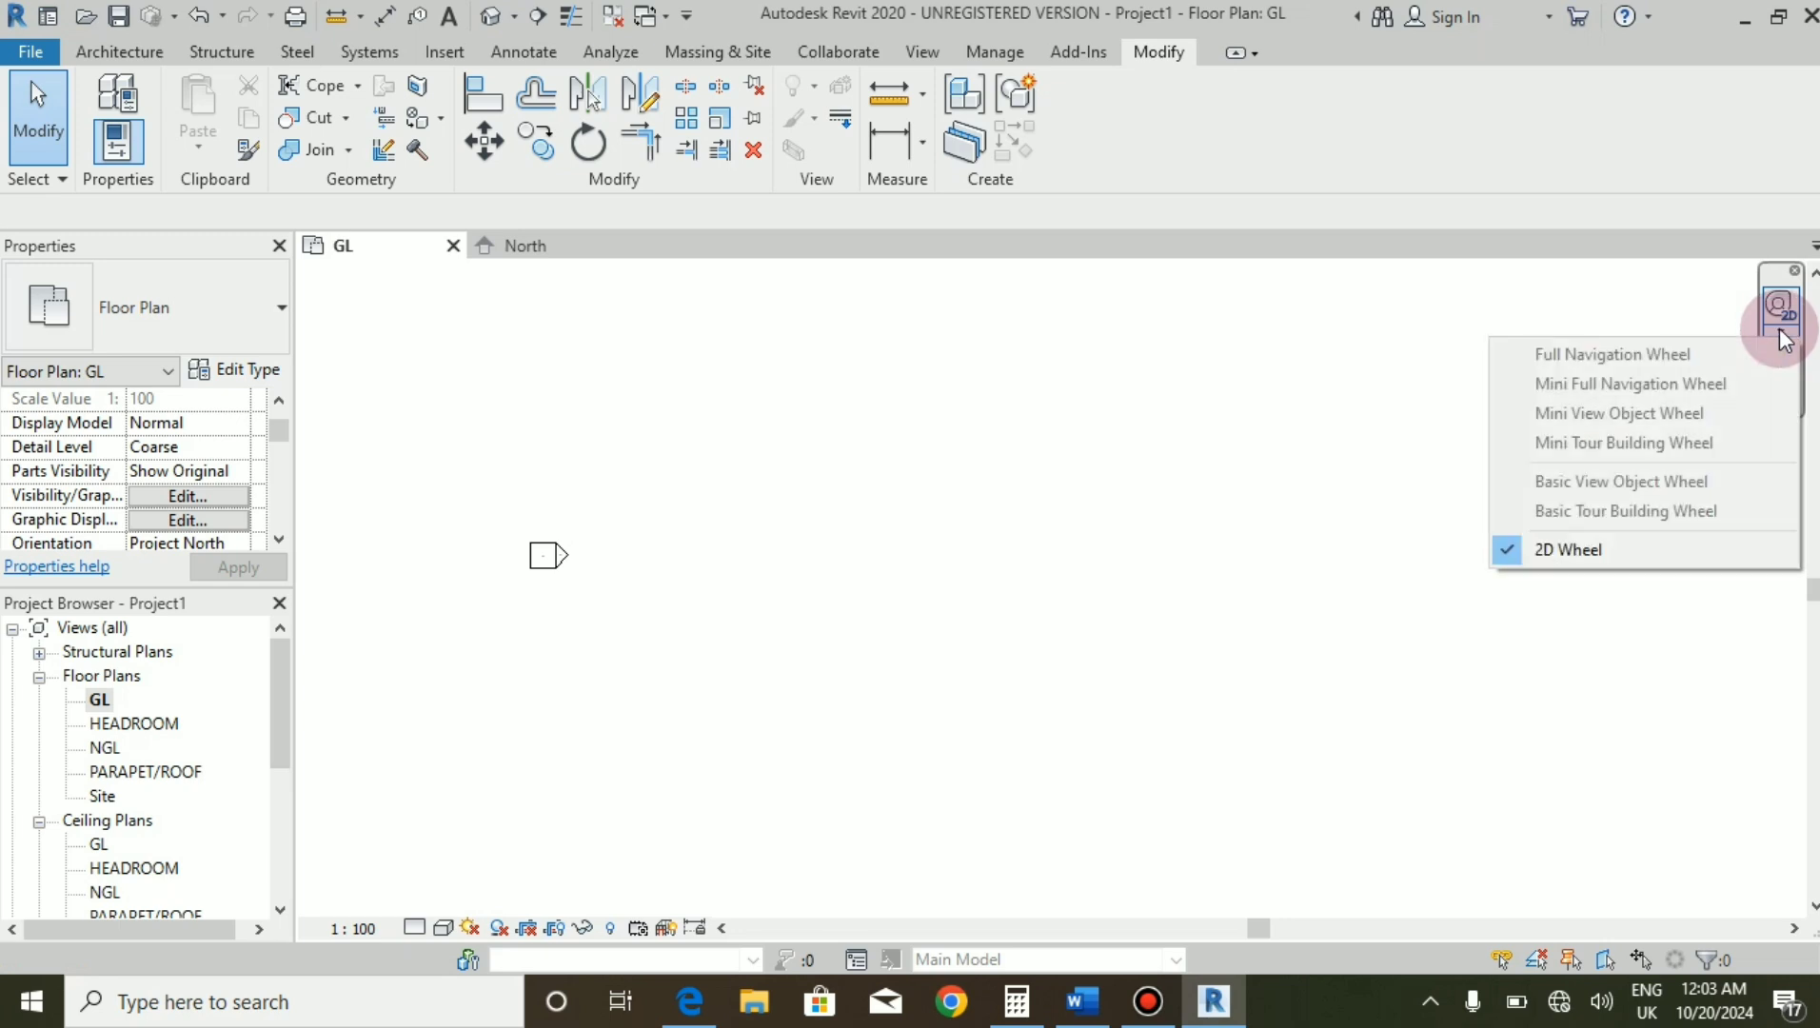
left_click(1352, 332)
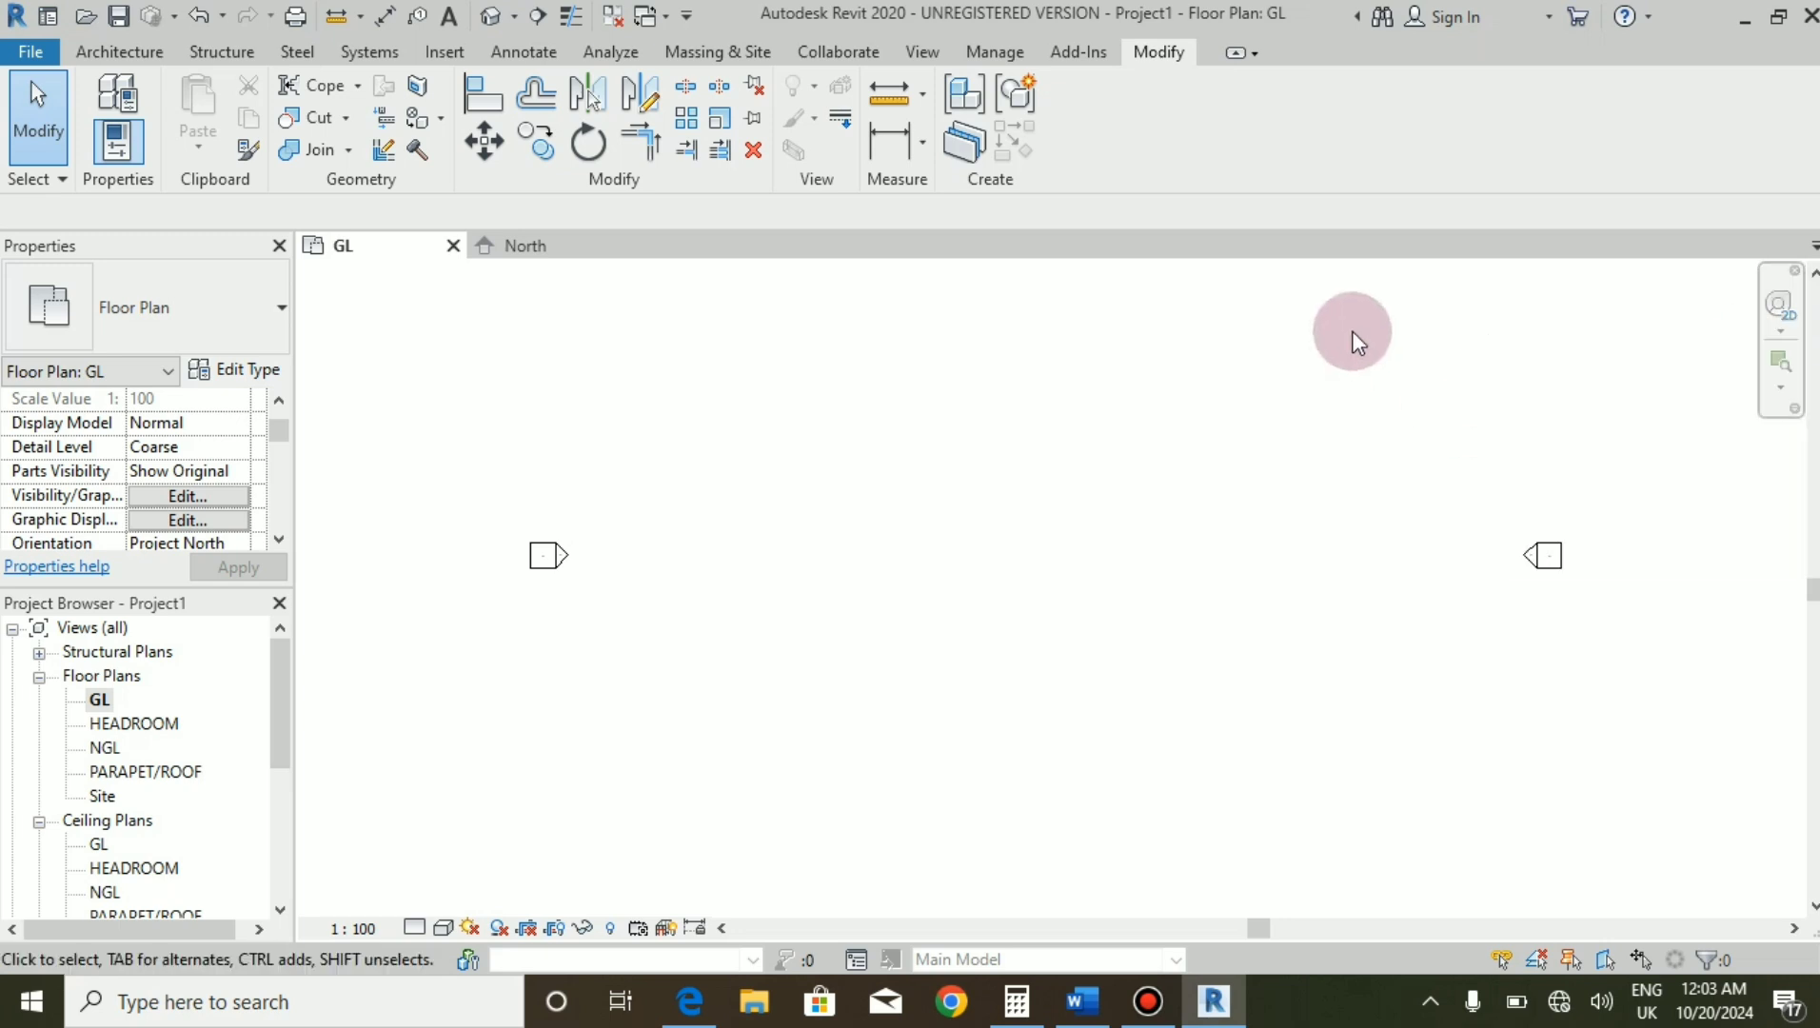
scroll(870, 529, "down", 3)
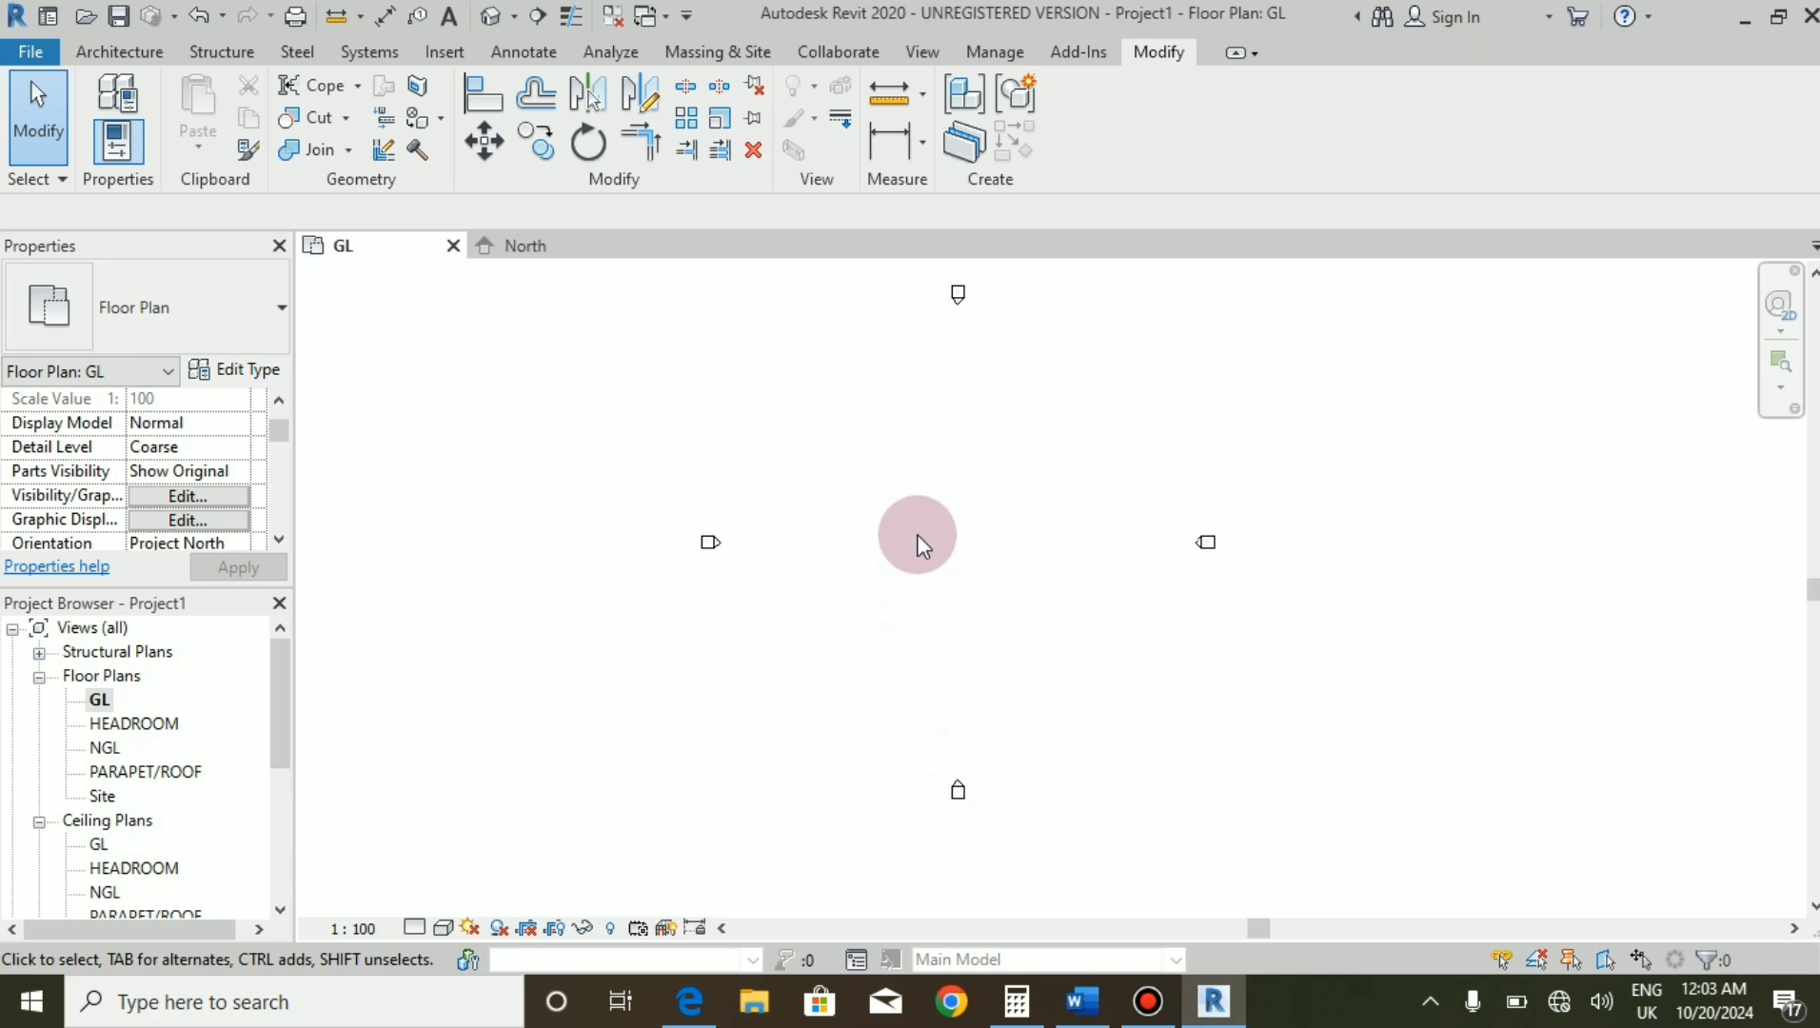
scroll(867, 538, "up", 4)
scroll(991, 518, "up", 1)
scroll(887, 580, "down", 1)
scroll(1058, 392, "down", 1)
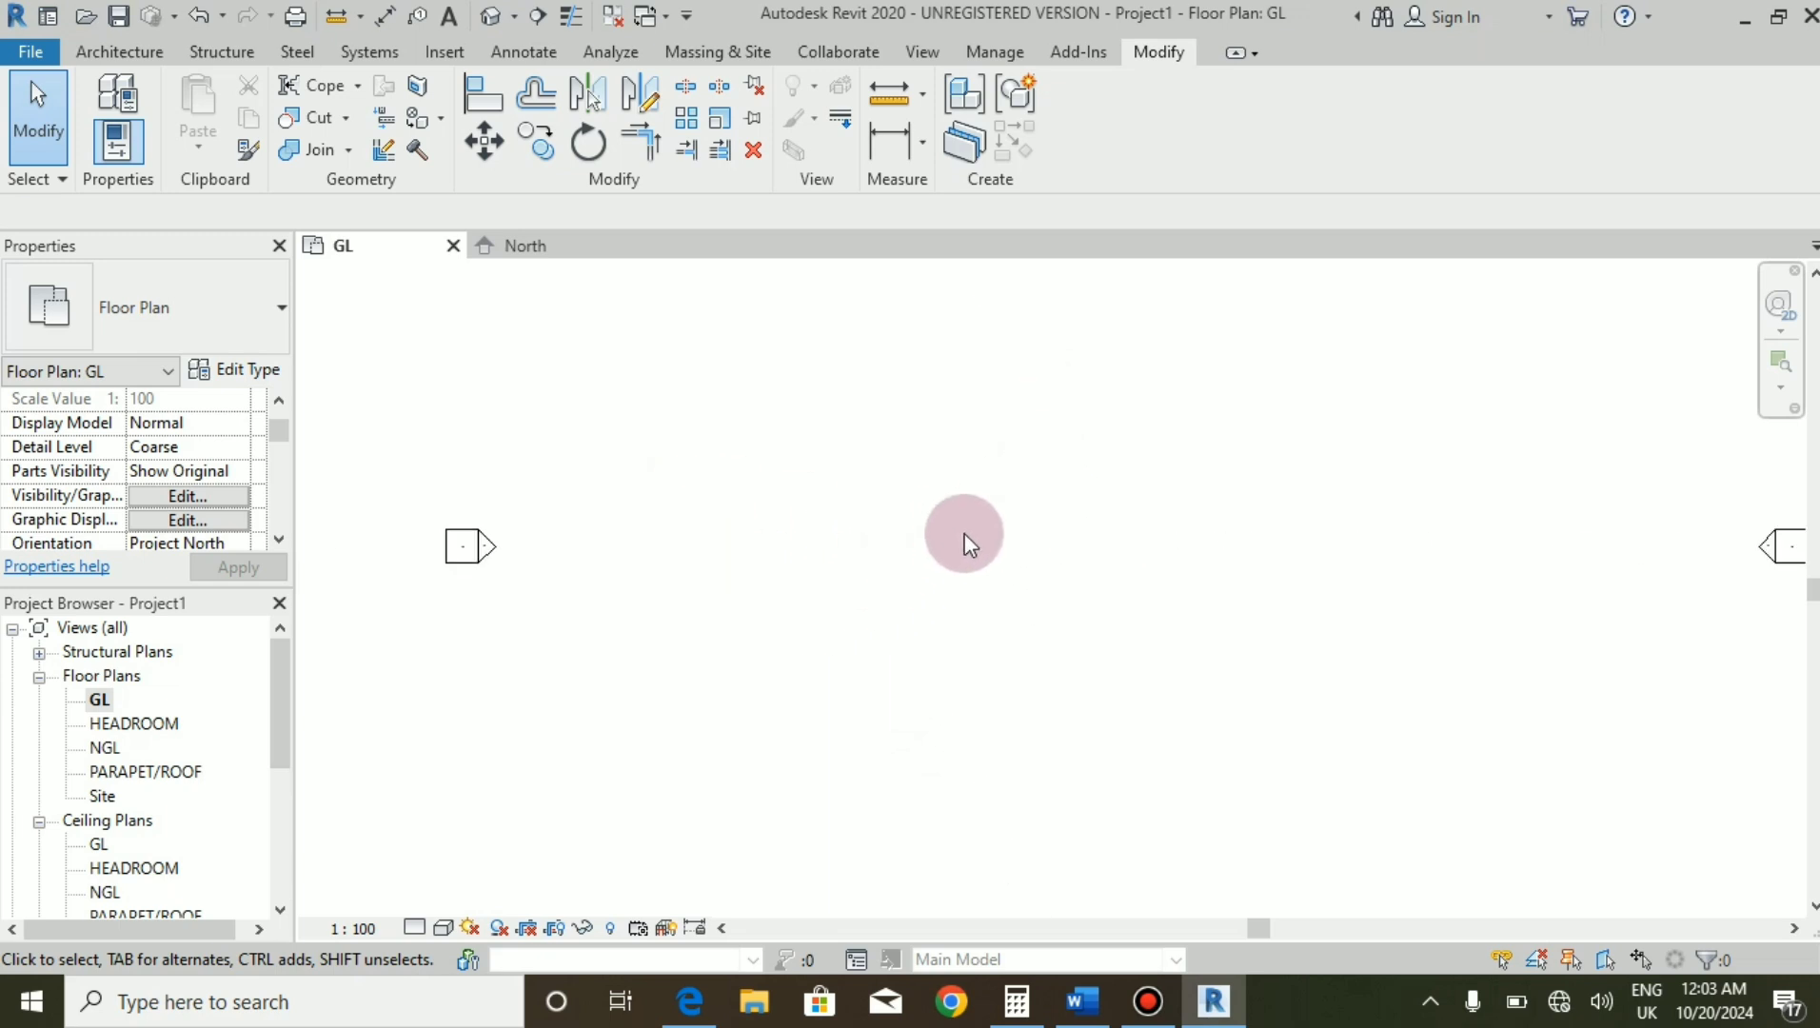
scroll(889, 622, "down", 1)
scroll(1203, 609, "up", 1)
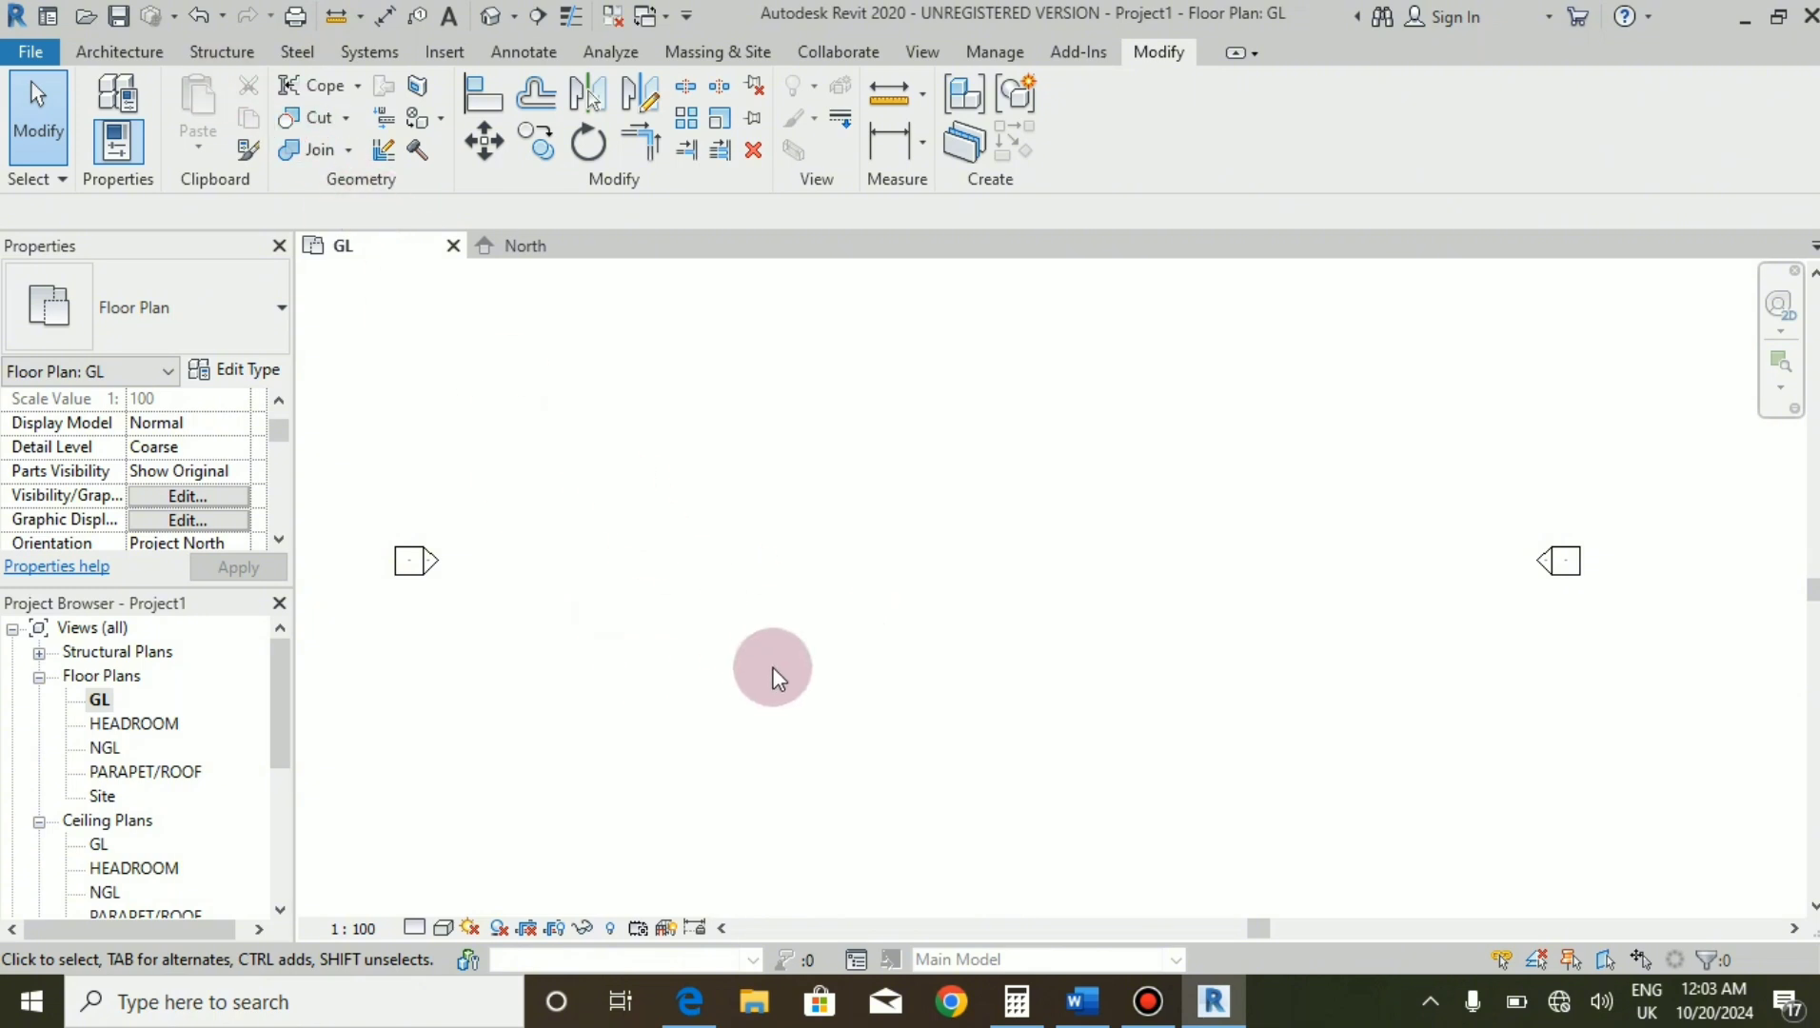
Check the new wall's unconnected height against the level heights in the North elevation.
left_click(134, 60)
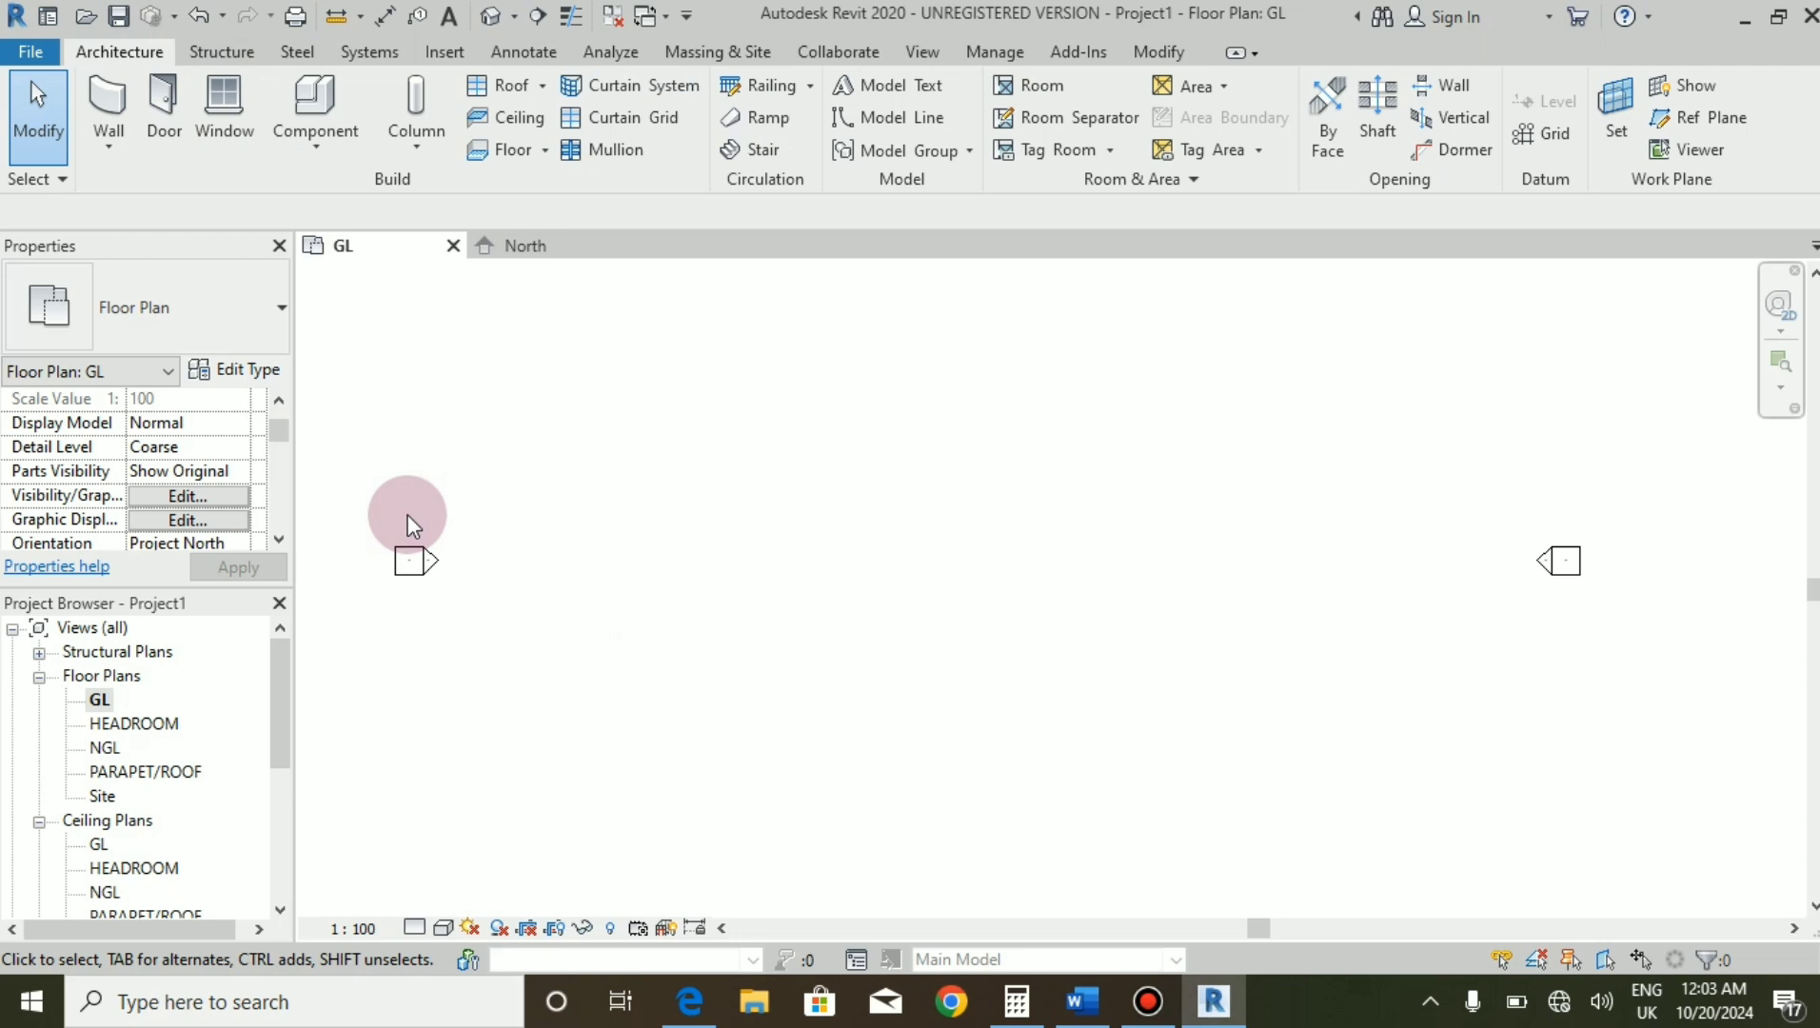
left_click(120, 97)
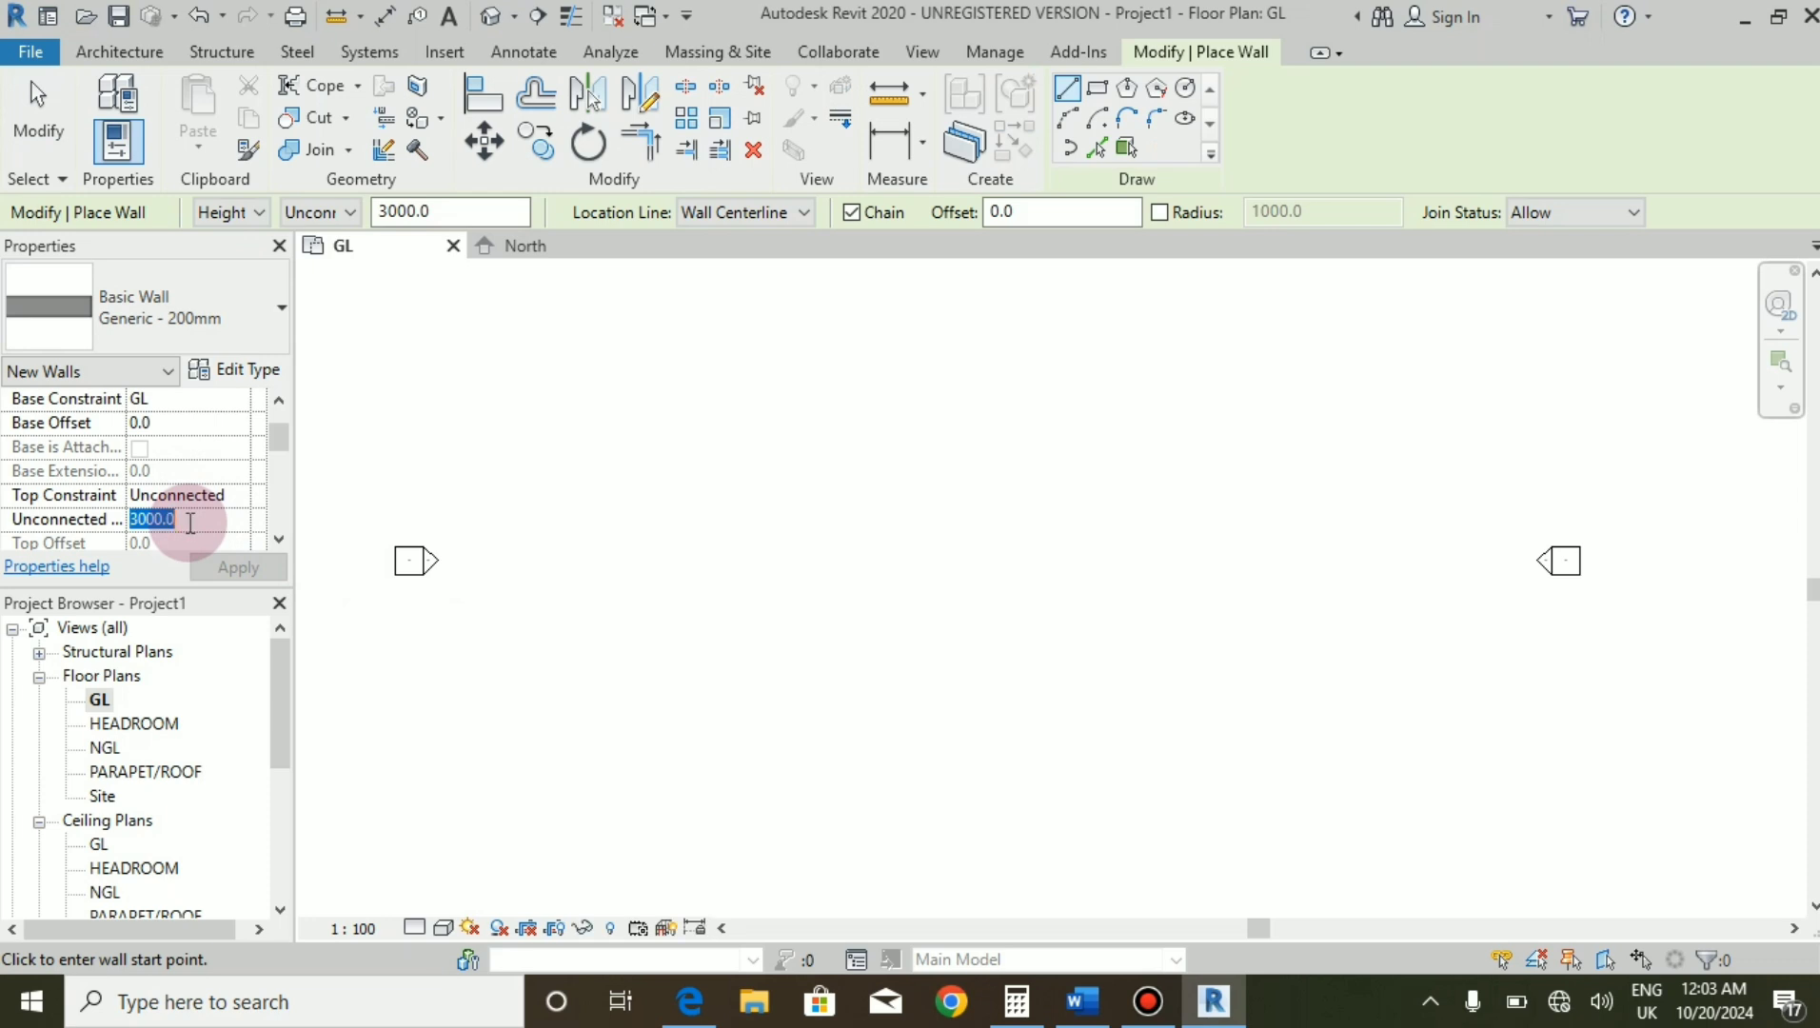
scroll(165, 743, "down", 3)
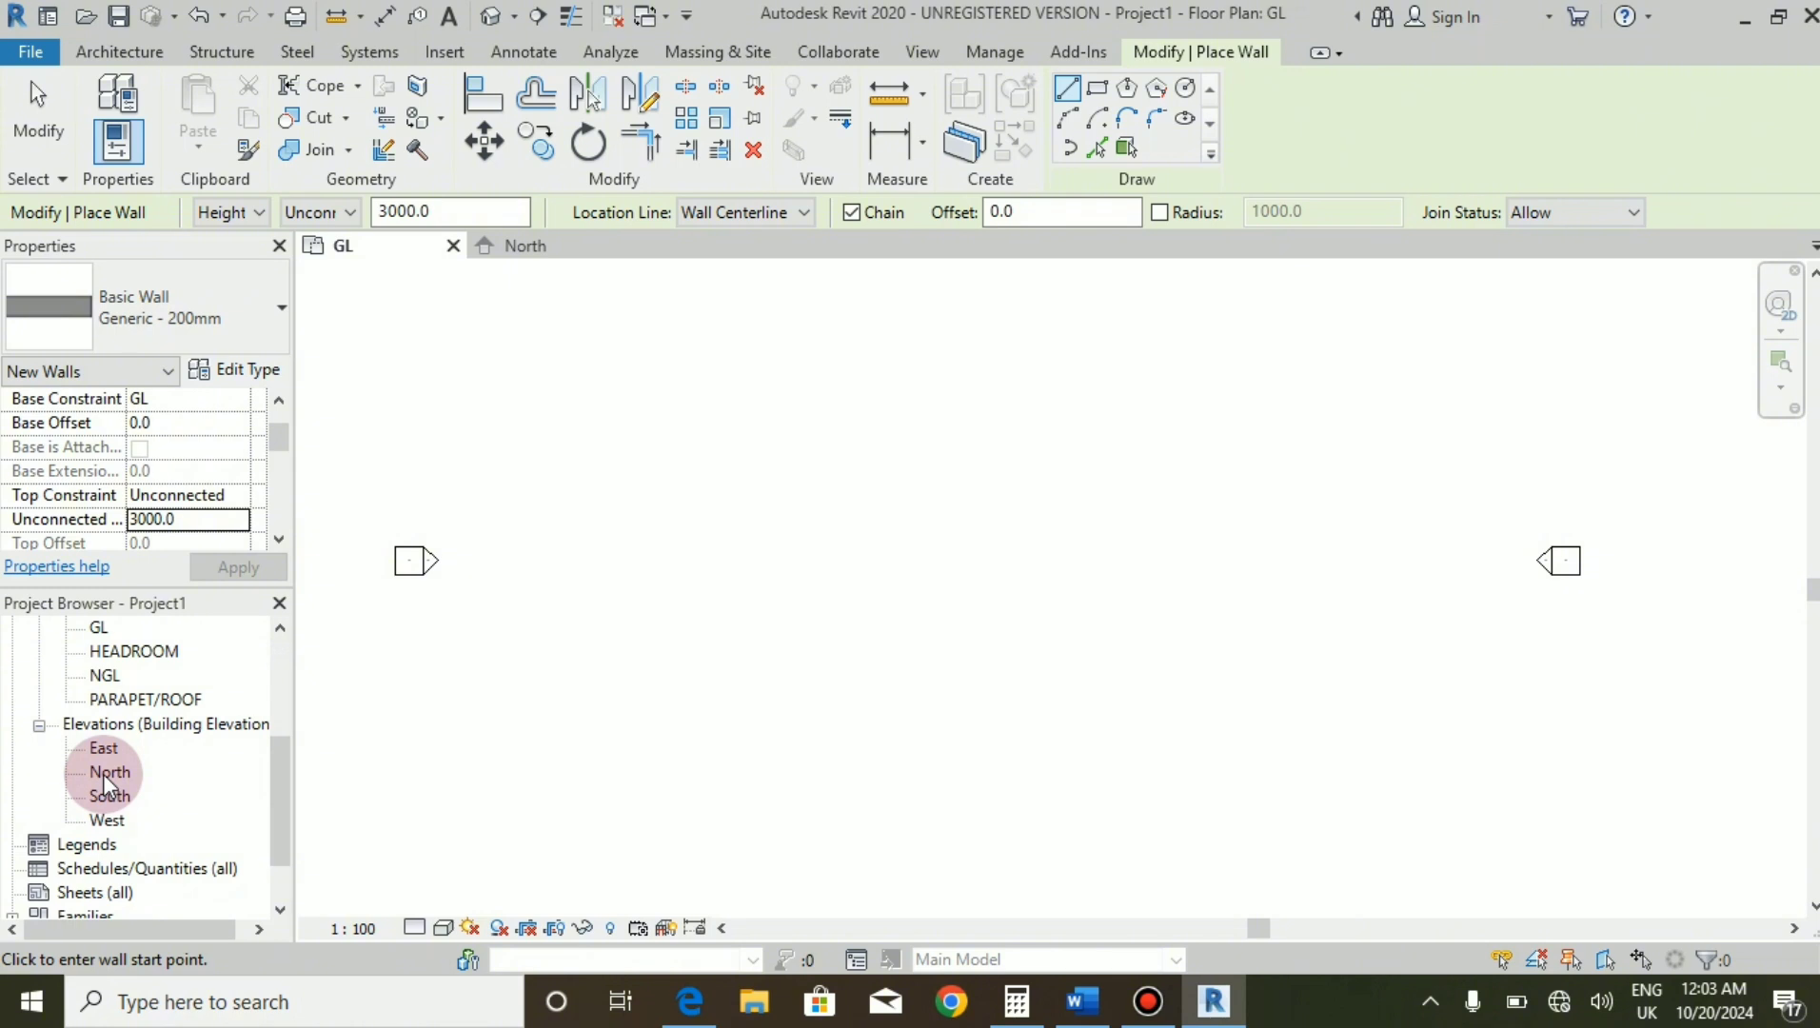
double_click(107, 772)
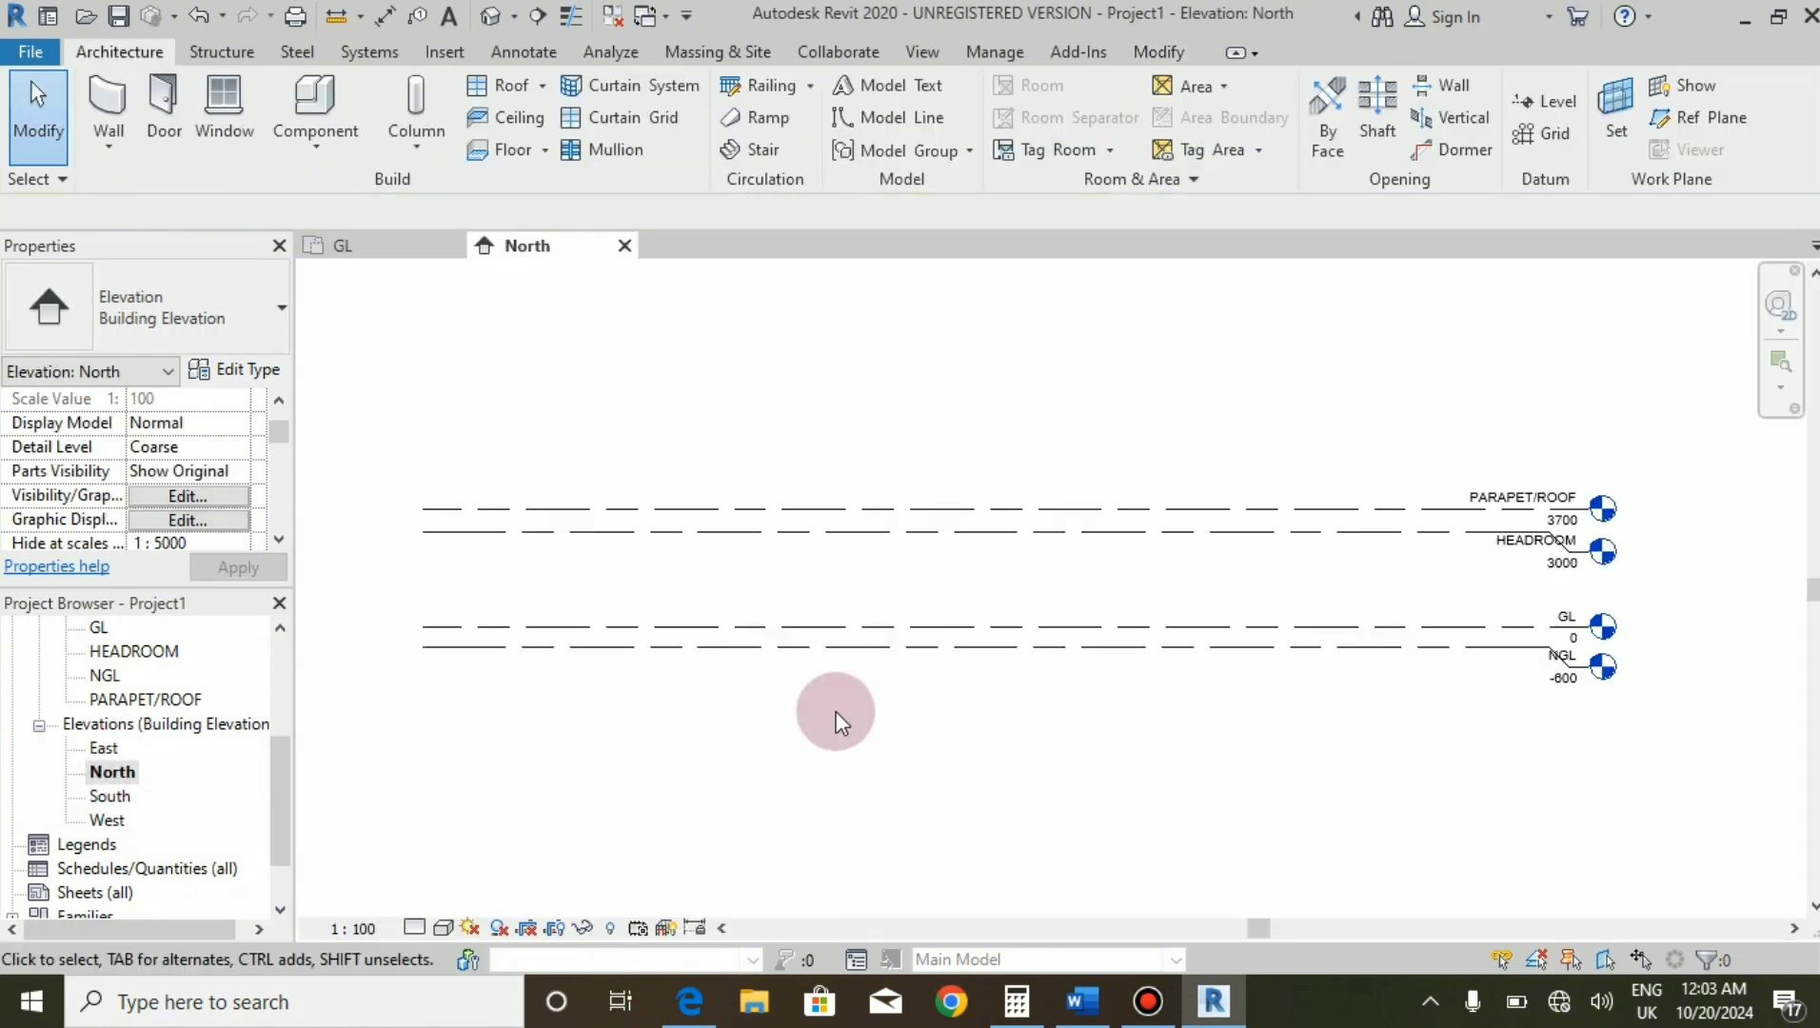
scroll(1602, 597, "up", 3)
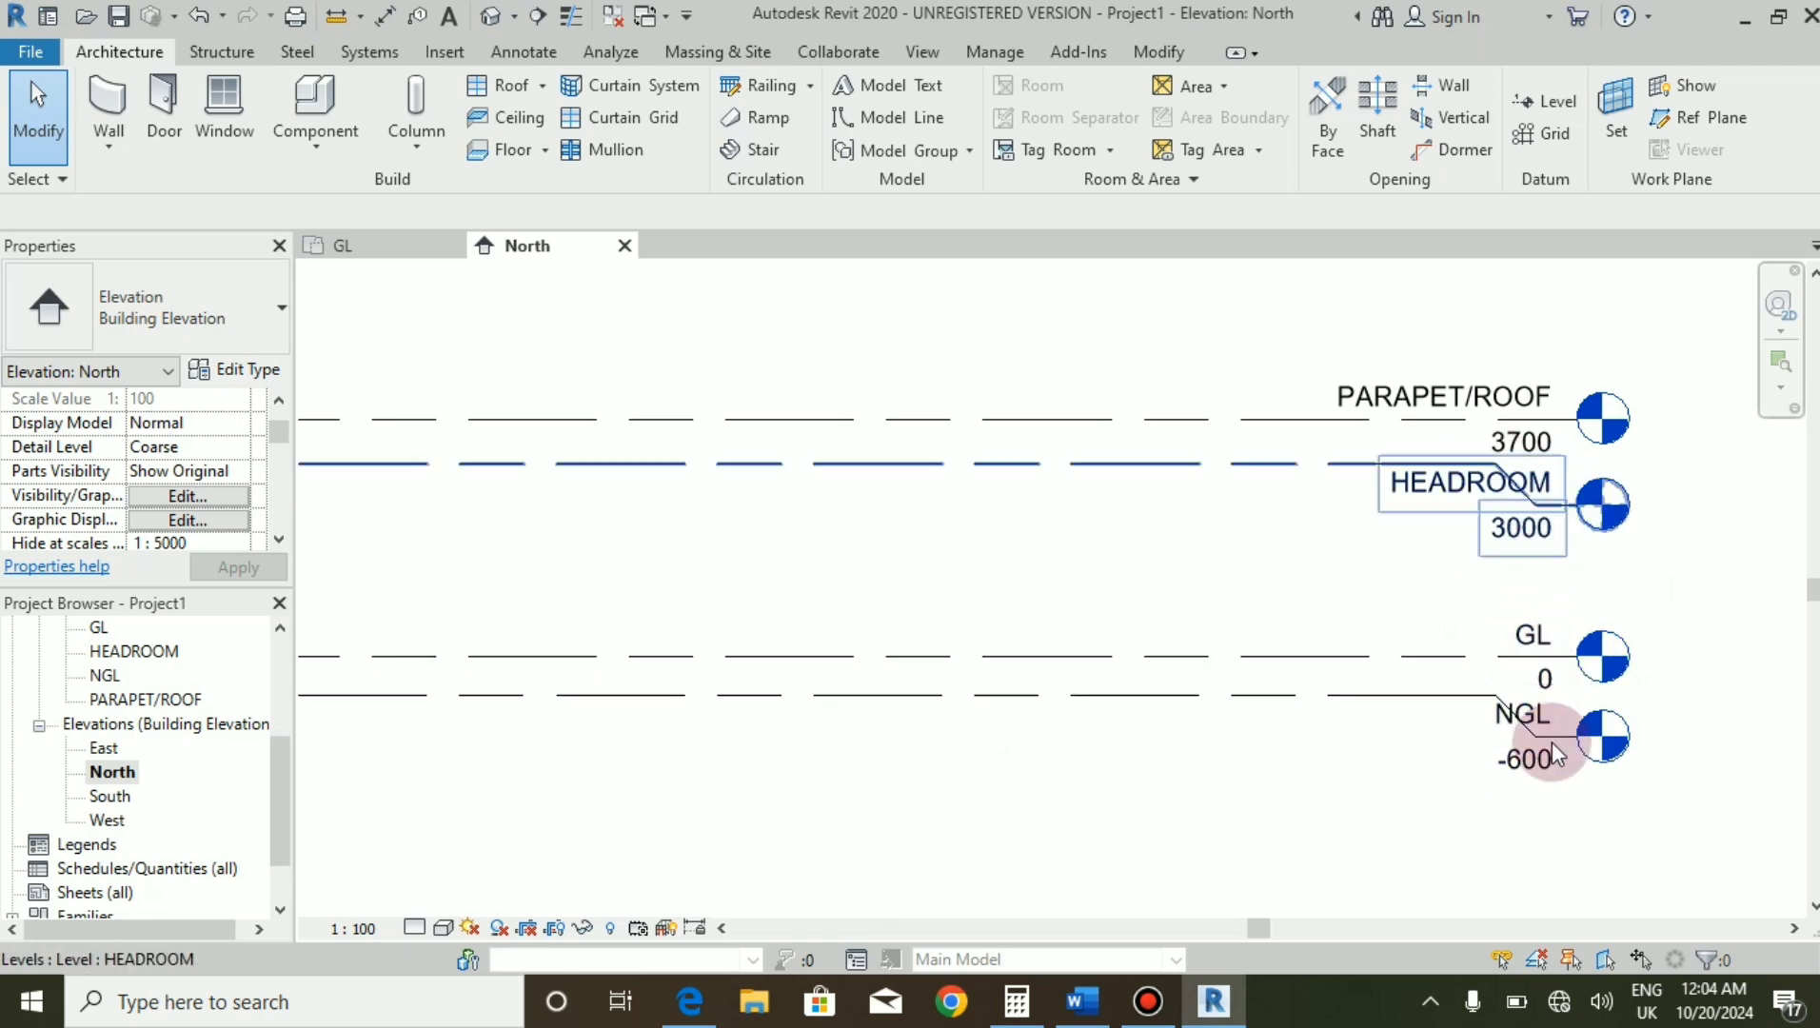
scroll(98, 684, "up", 3)
Start the Wall tool in the GL floor plan and check the structure thickness of the Generic - 200mm wall type.
double_click(101, 700)
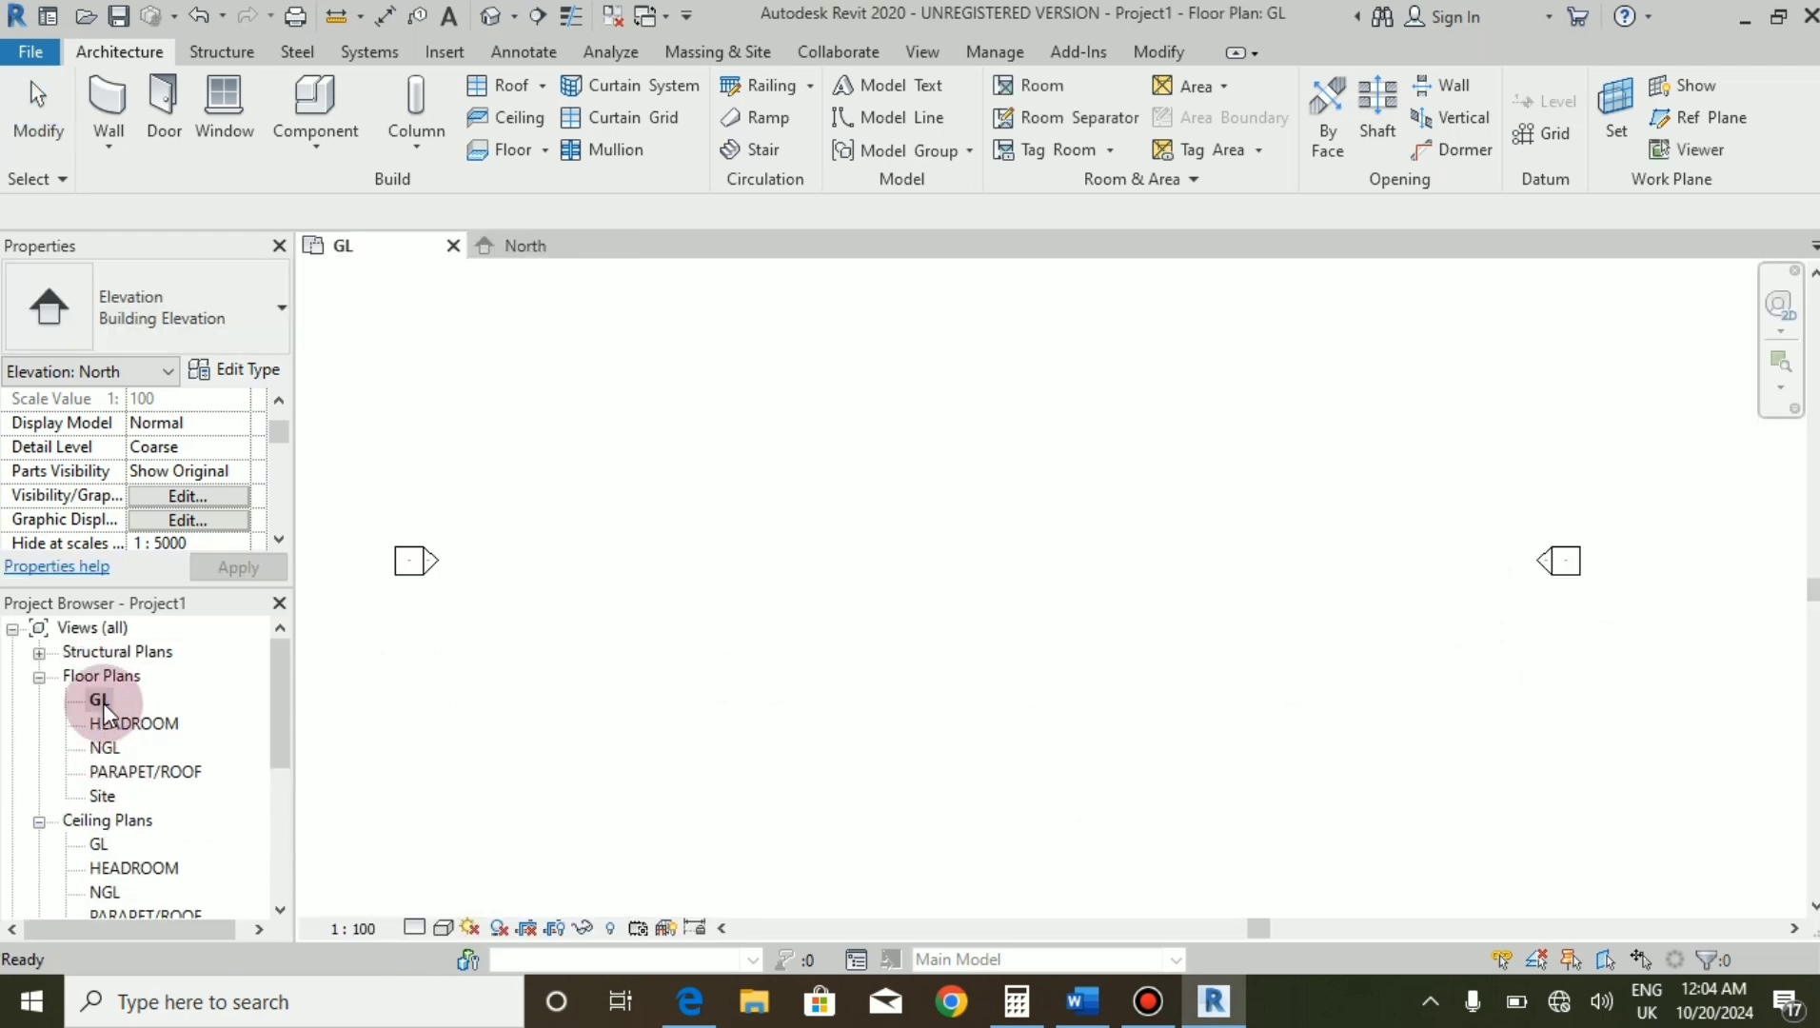
left_click(122, 95)
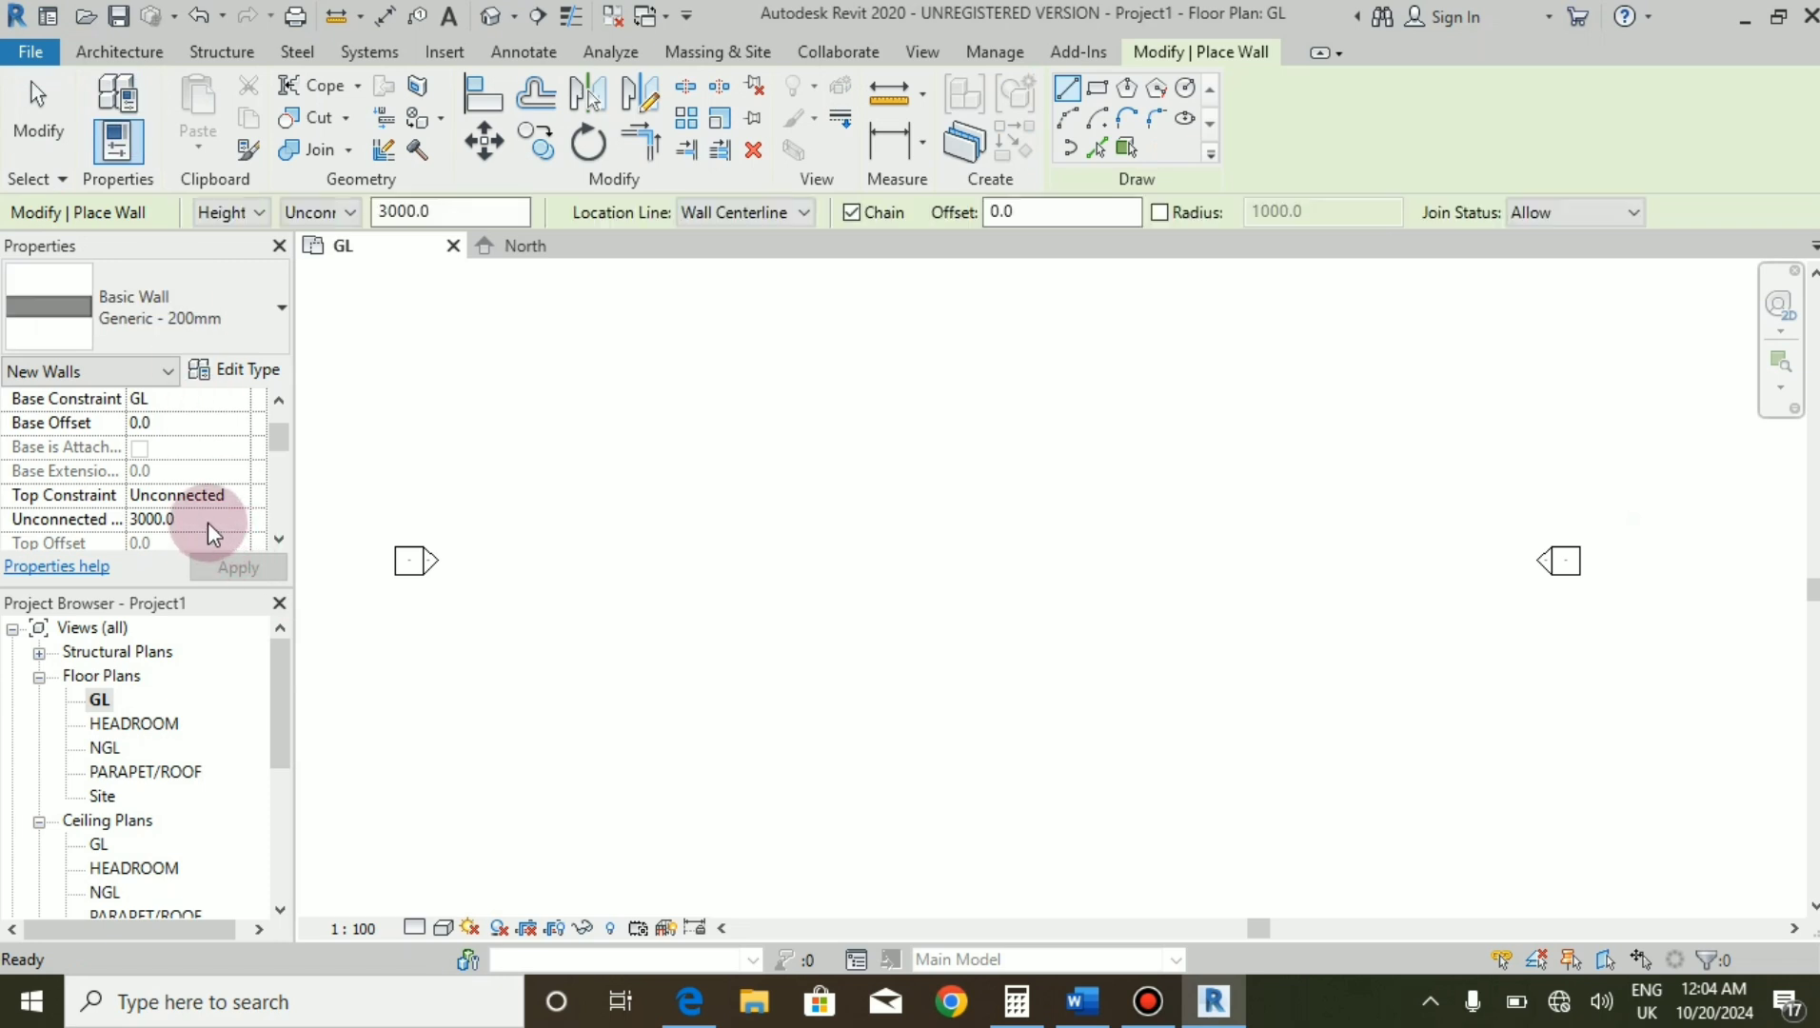
left_click(246, 371)
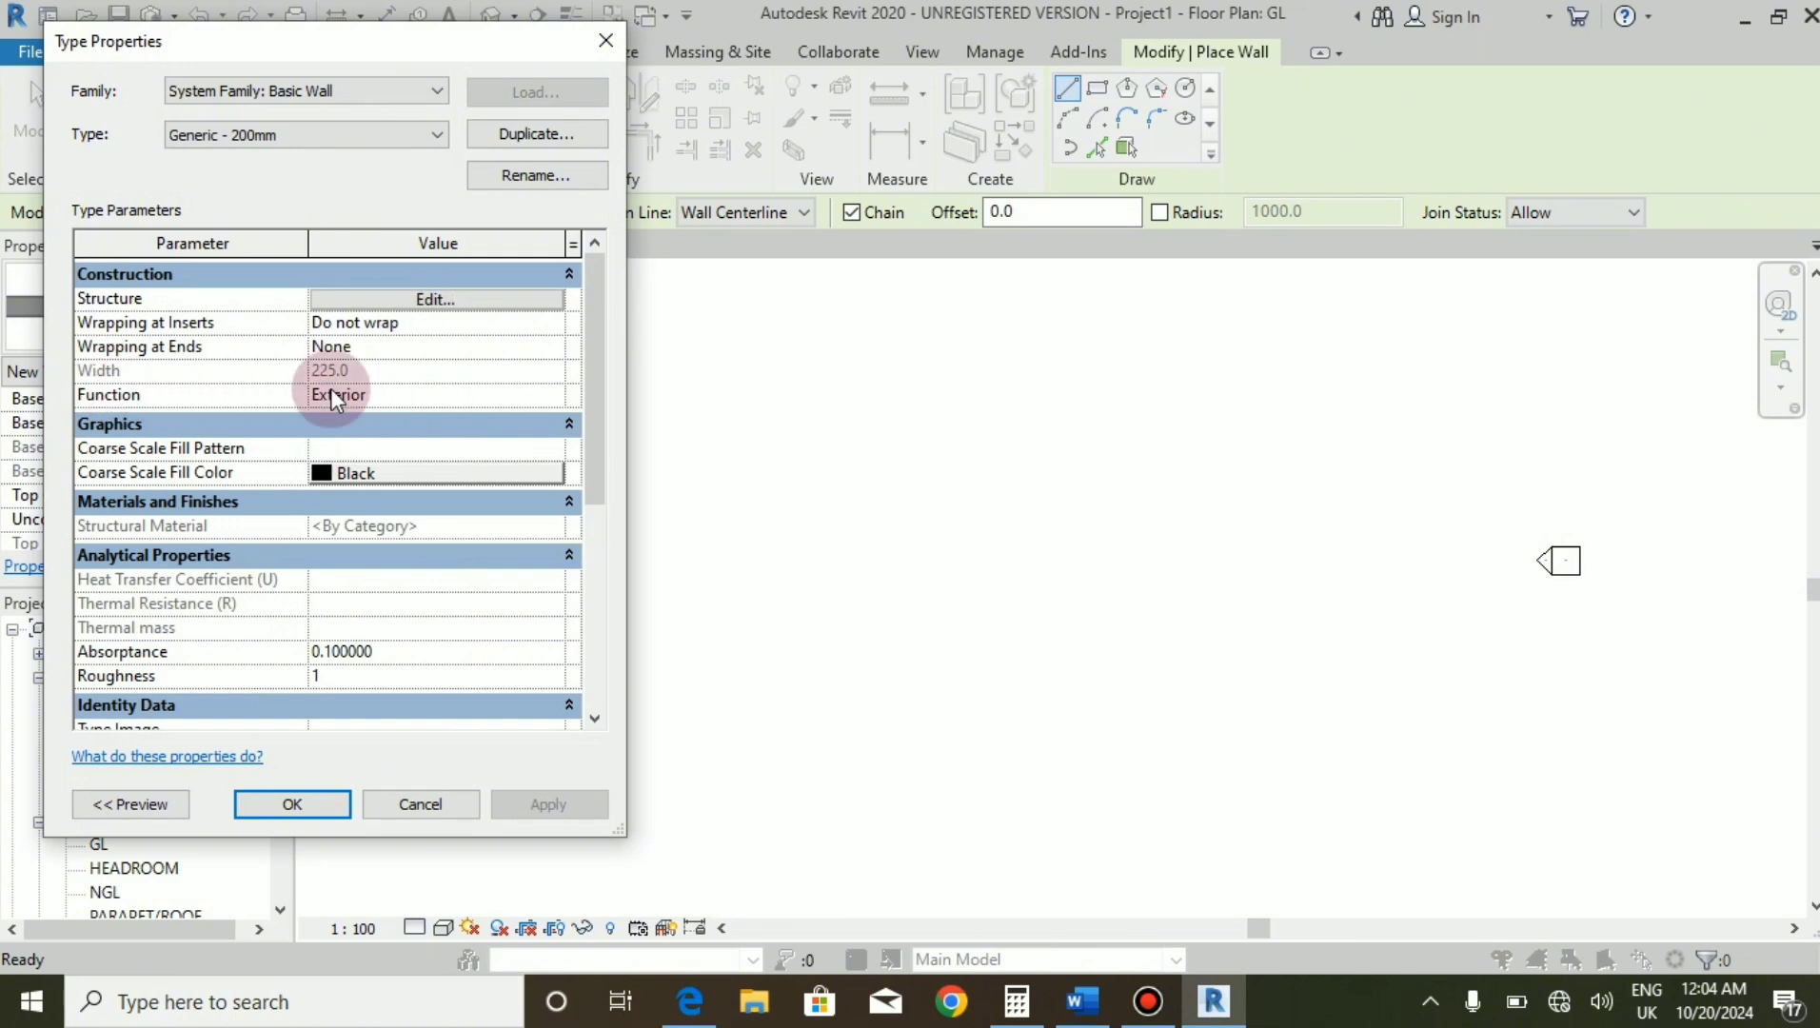
left_click(454, 299)
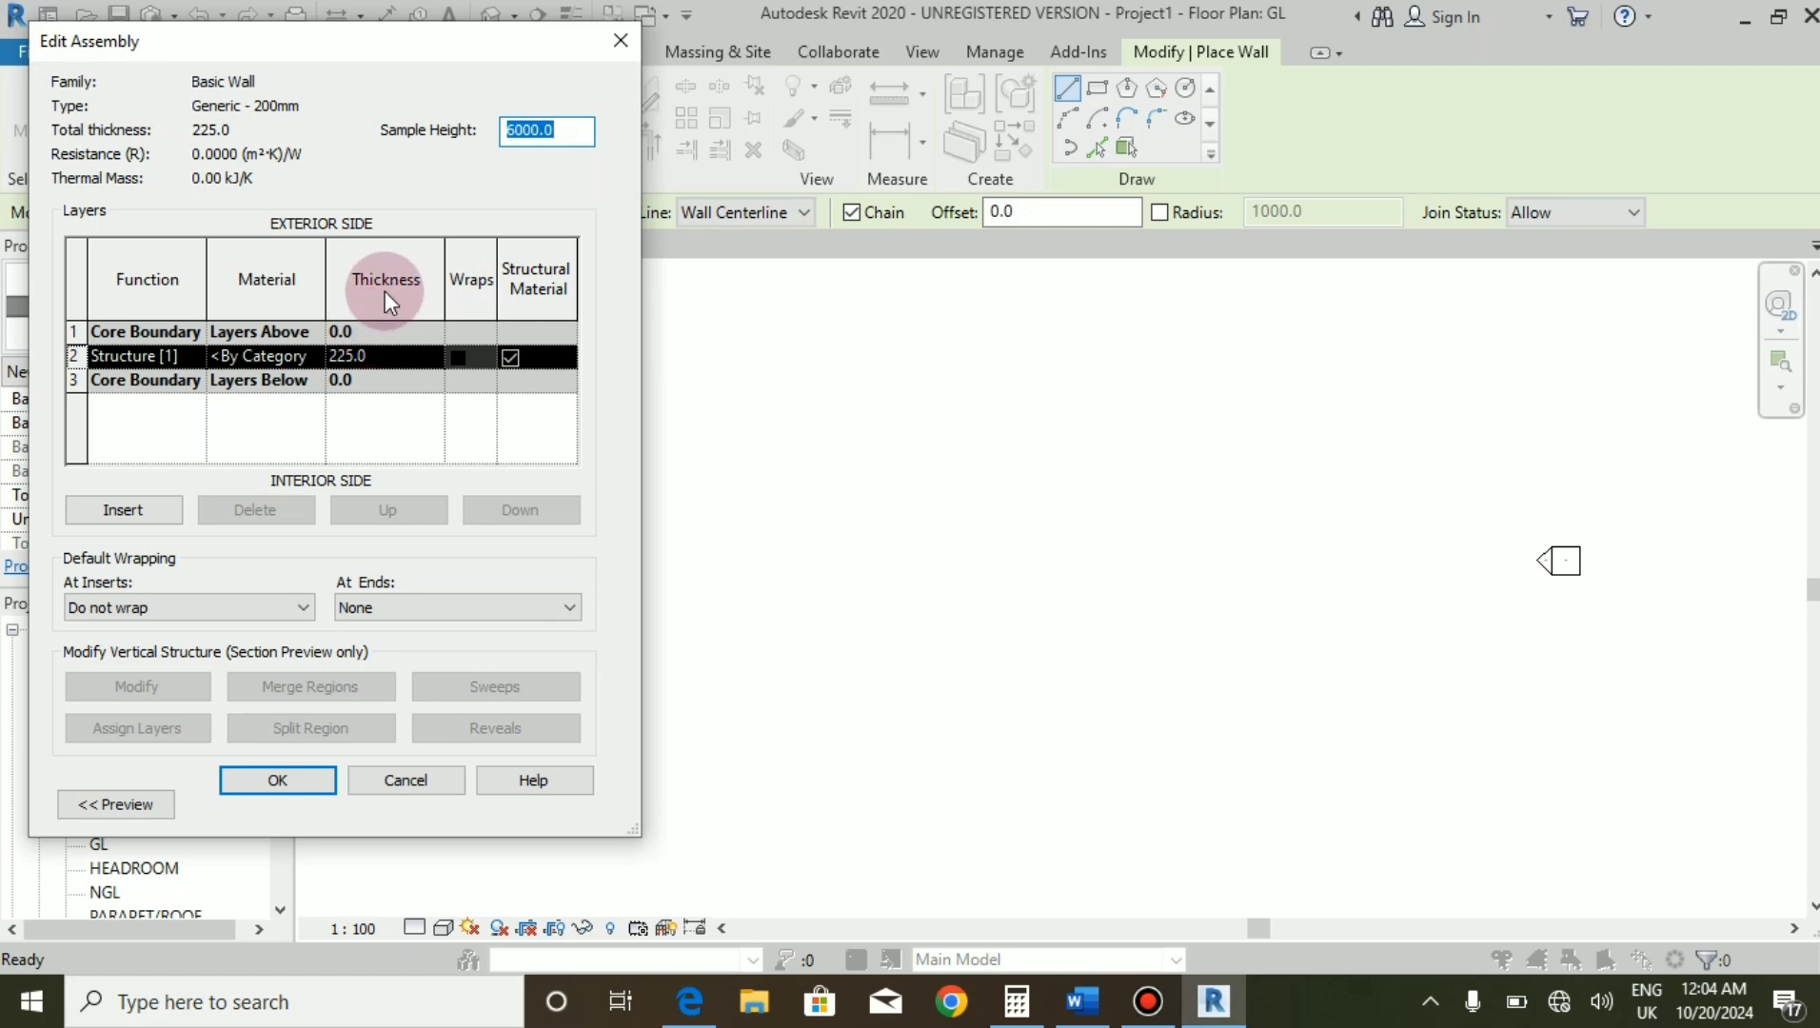
left_click(381, 355)
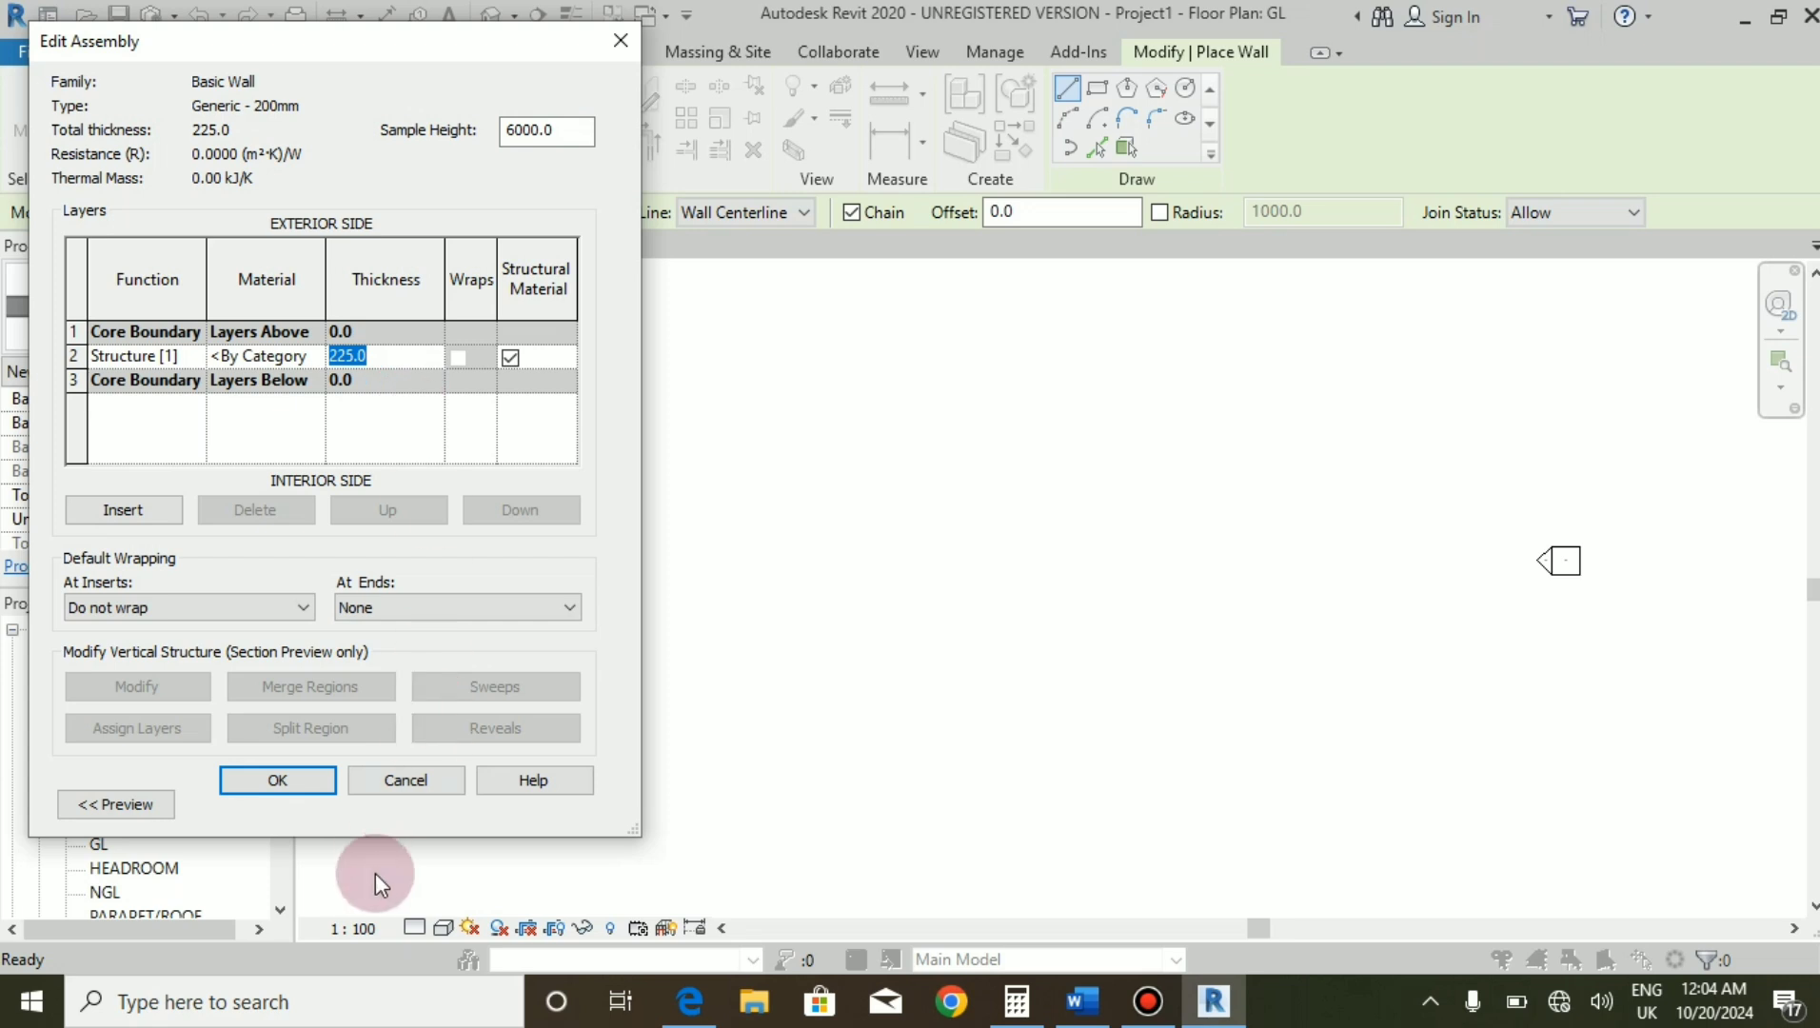
left_click(299, 780)
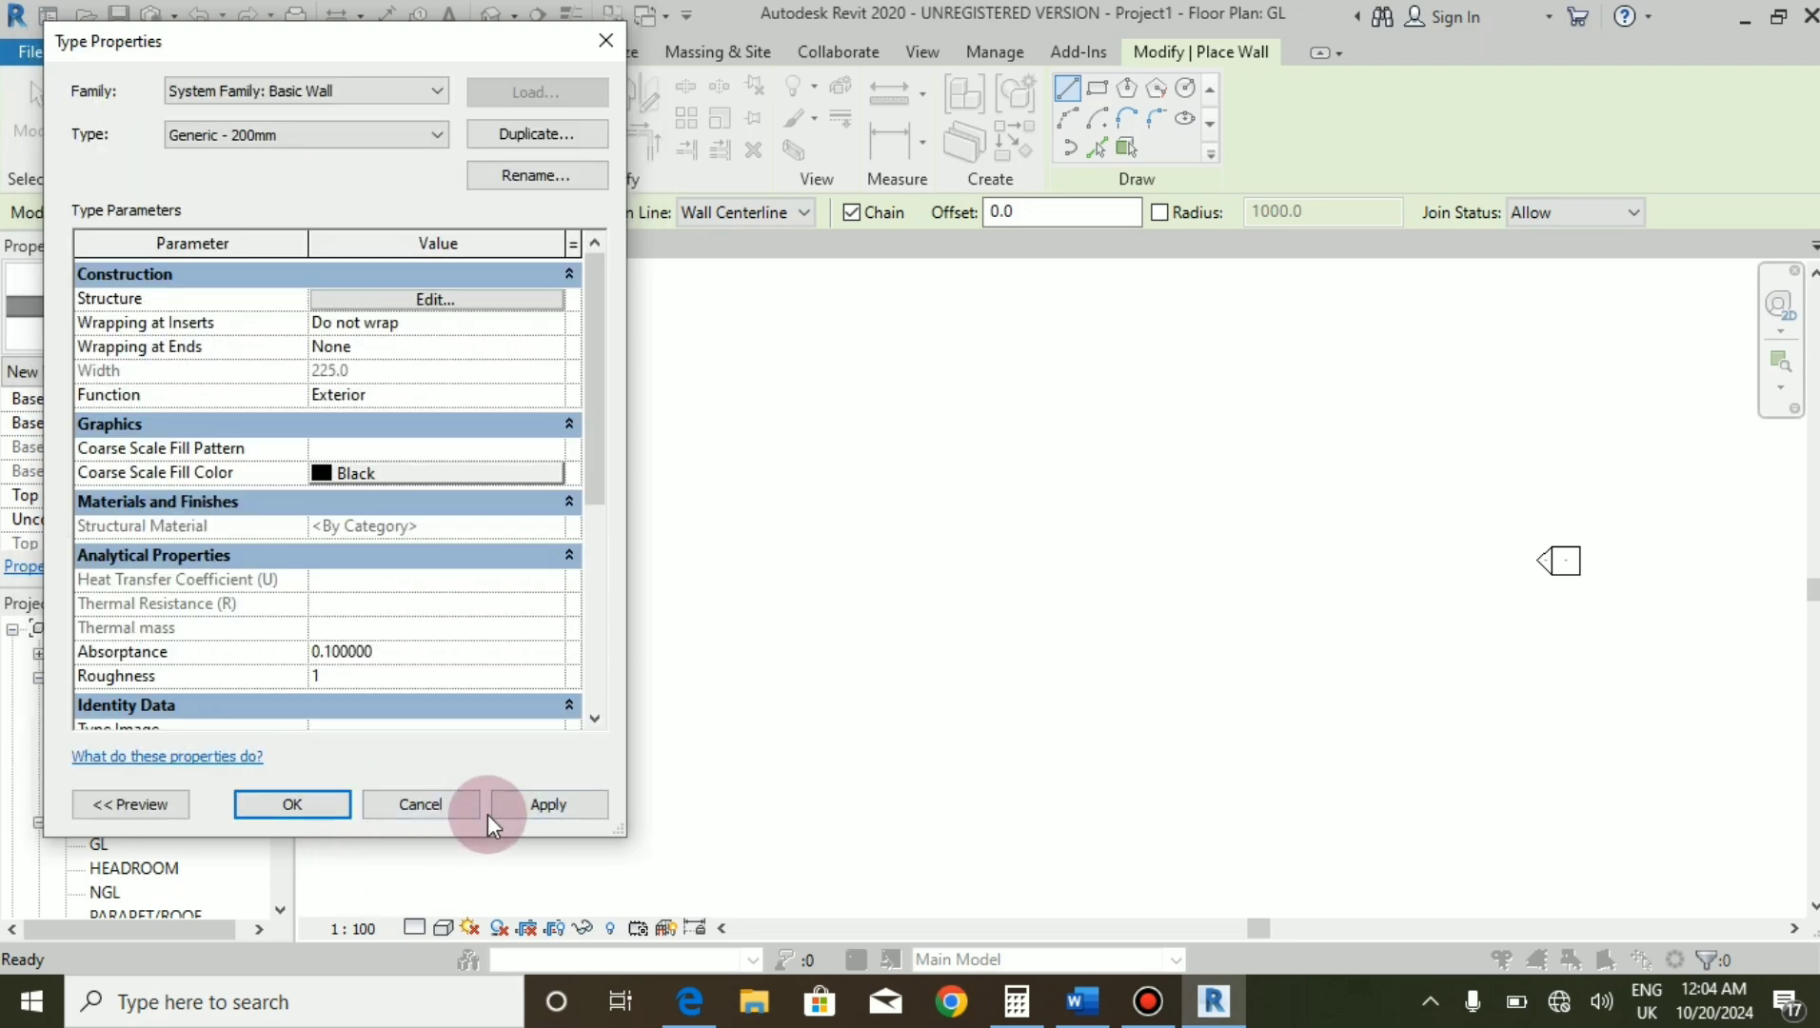
left_click(503, 811)
left_click(330, 815)
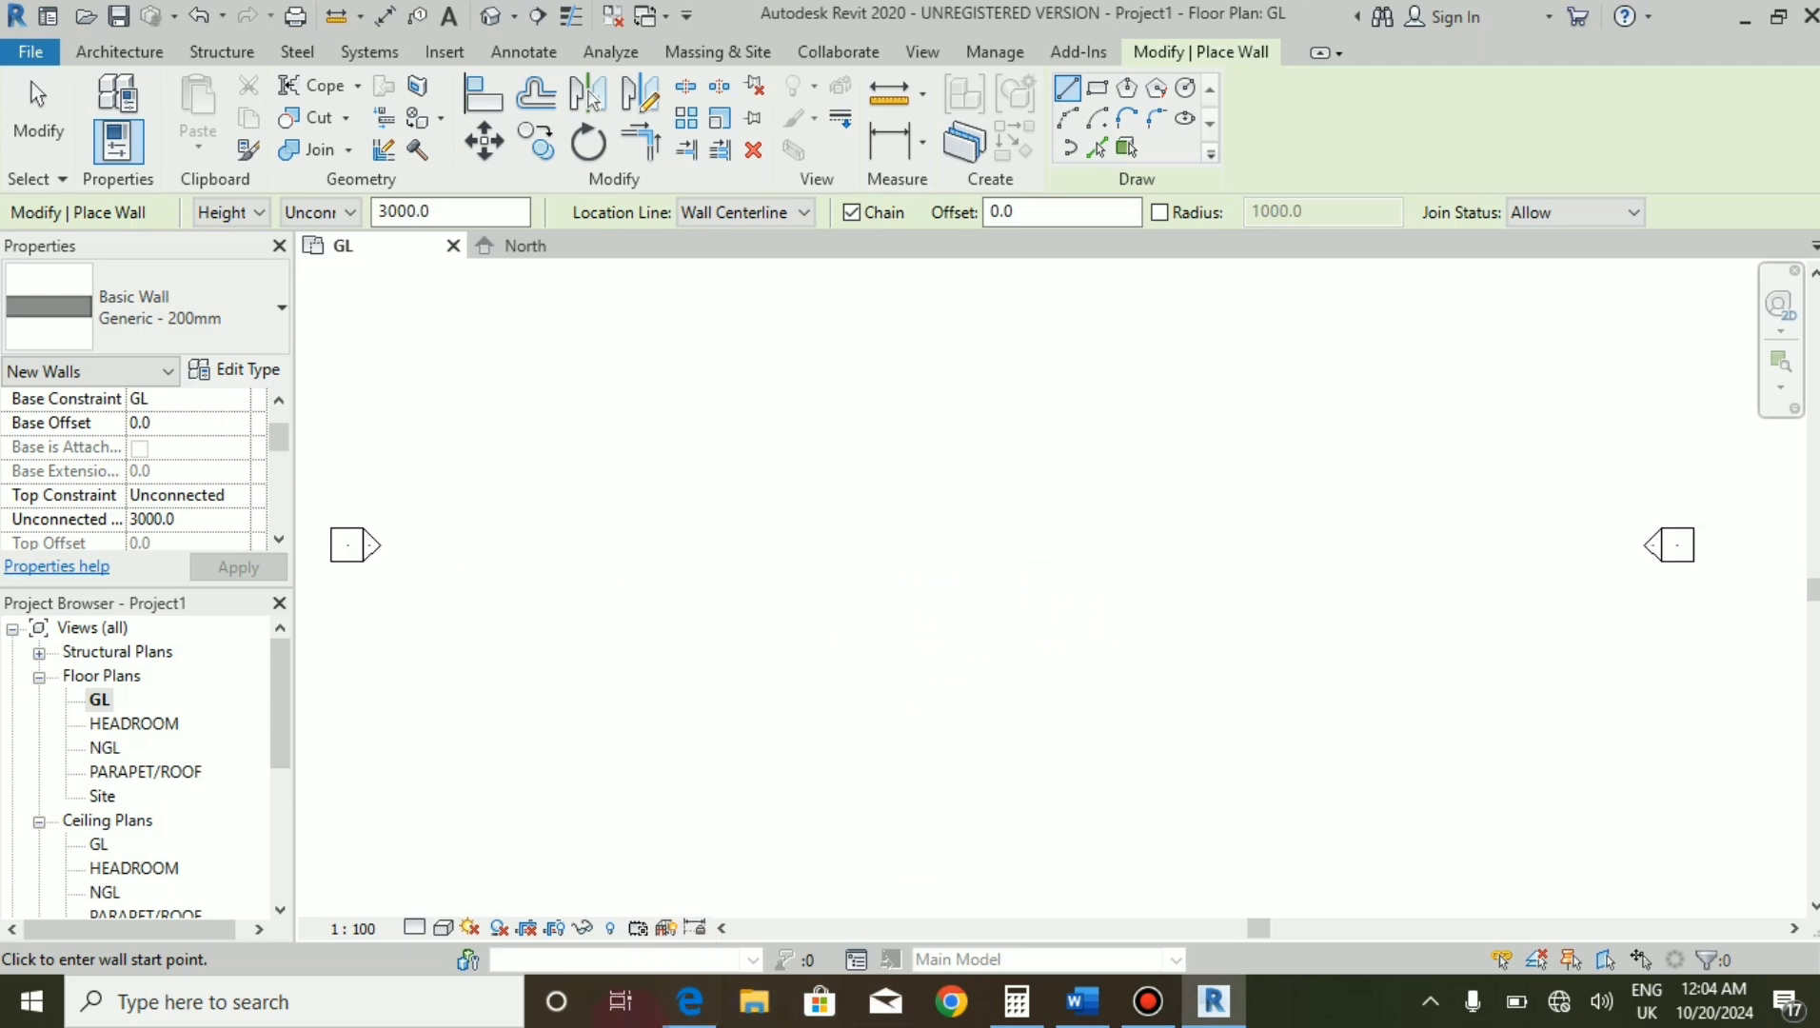
Switch to Microsoft Edge and examine the room layout and wall dimensions of the floor plan in RRR-Model.pdf.
left_click(690, 1001)
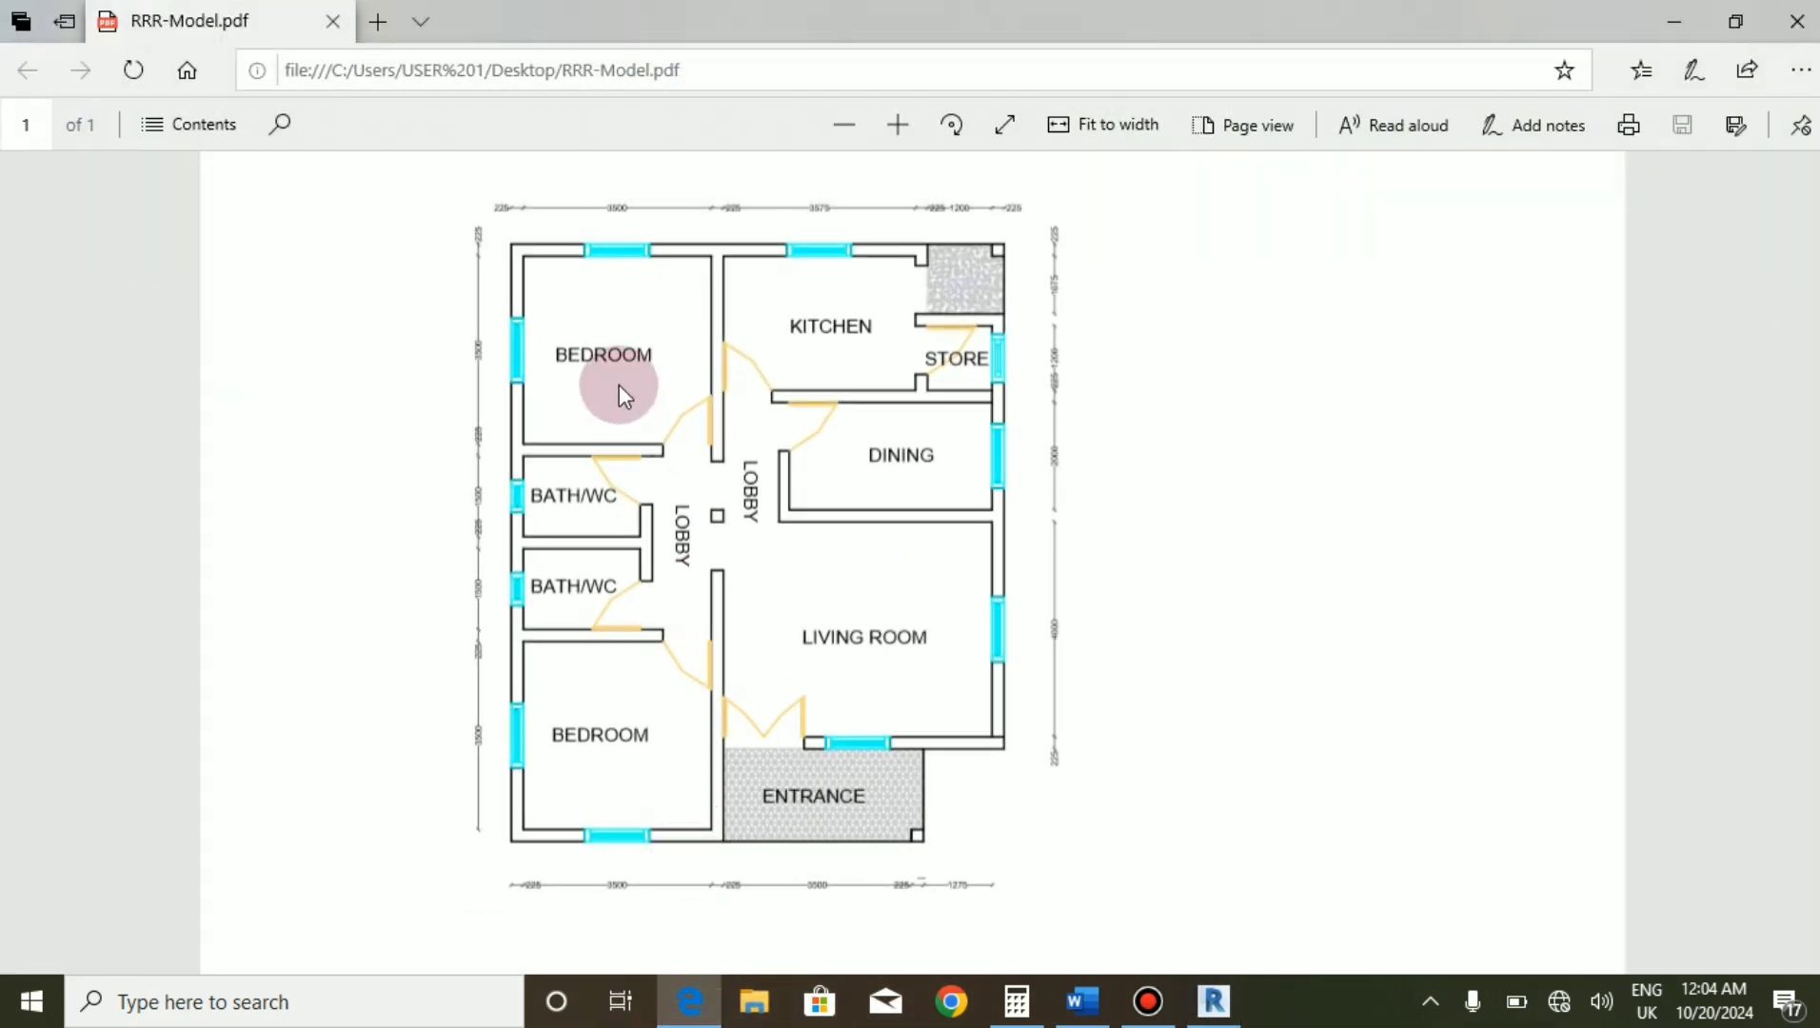
scroll(627, 367, "up", 2)
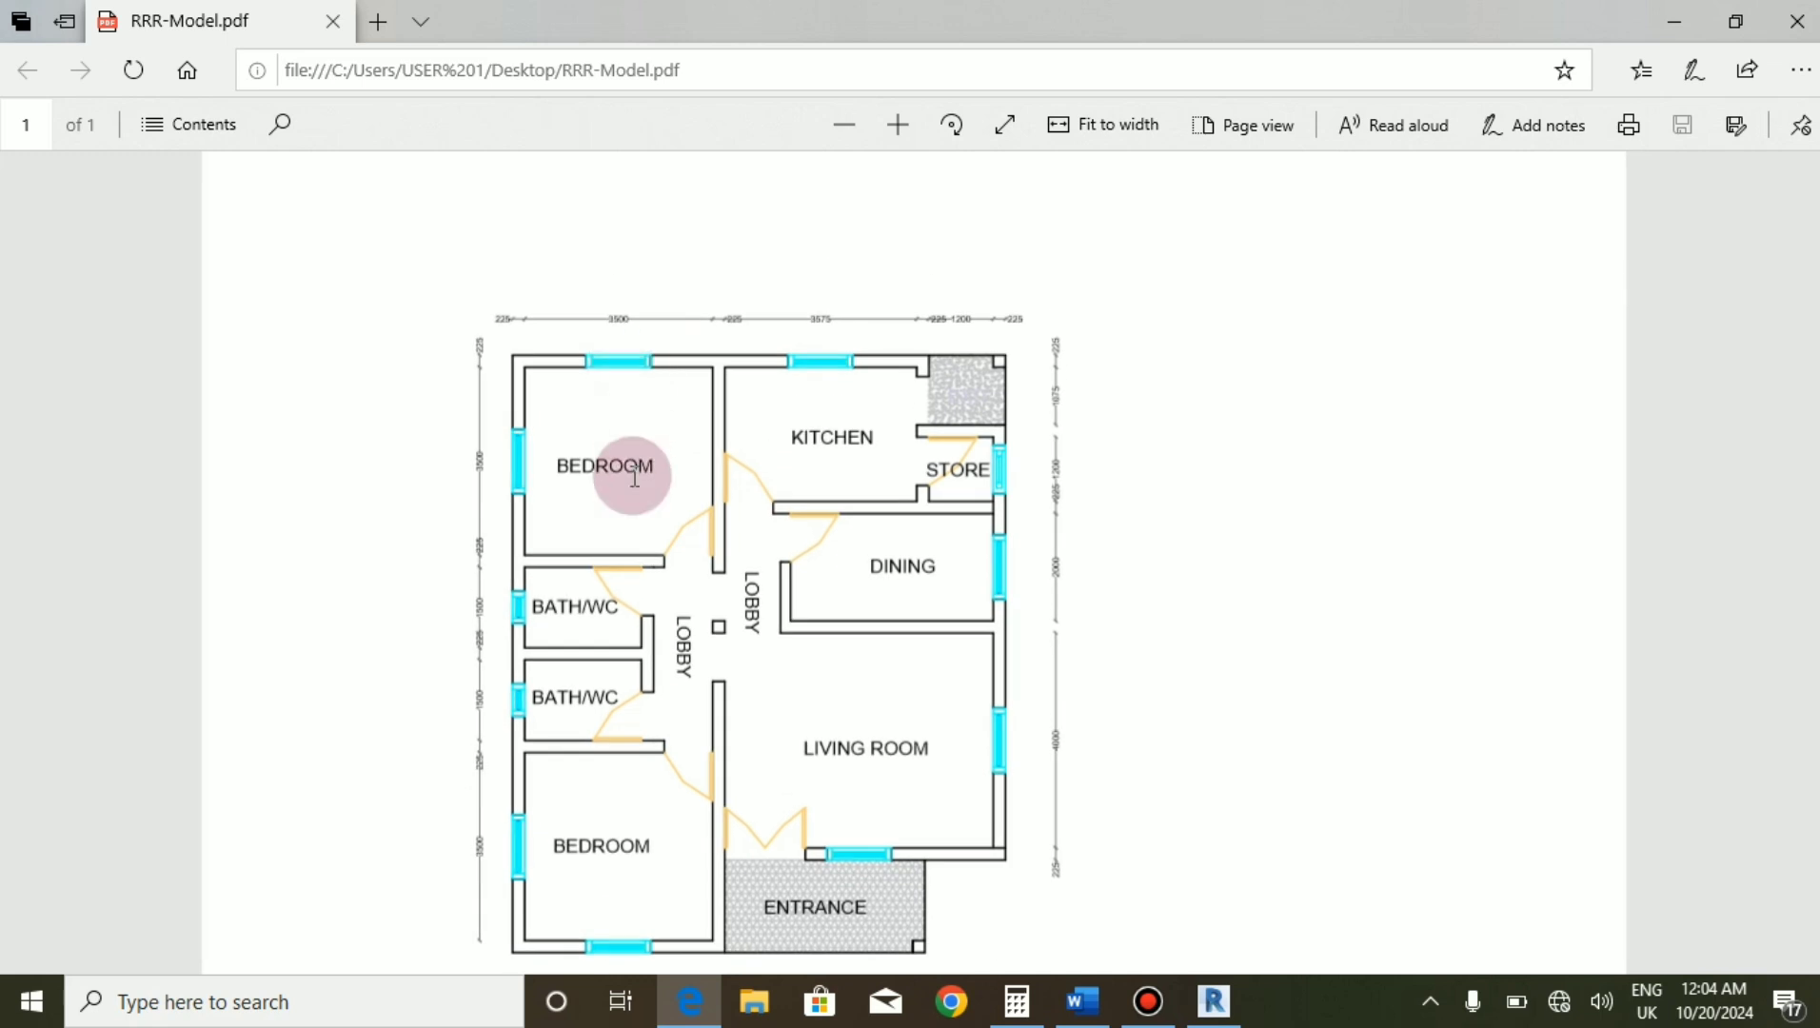
scroll(666, 529, "down", 1, "ctrl")
scroll(698, 715, "up", 4, "ctrl")
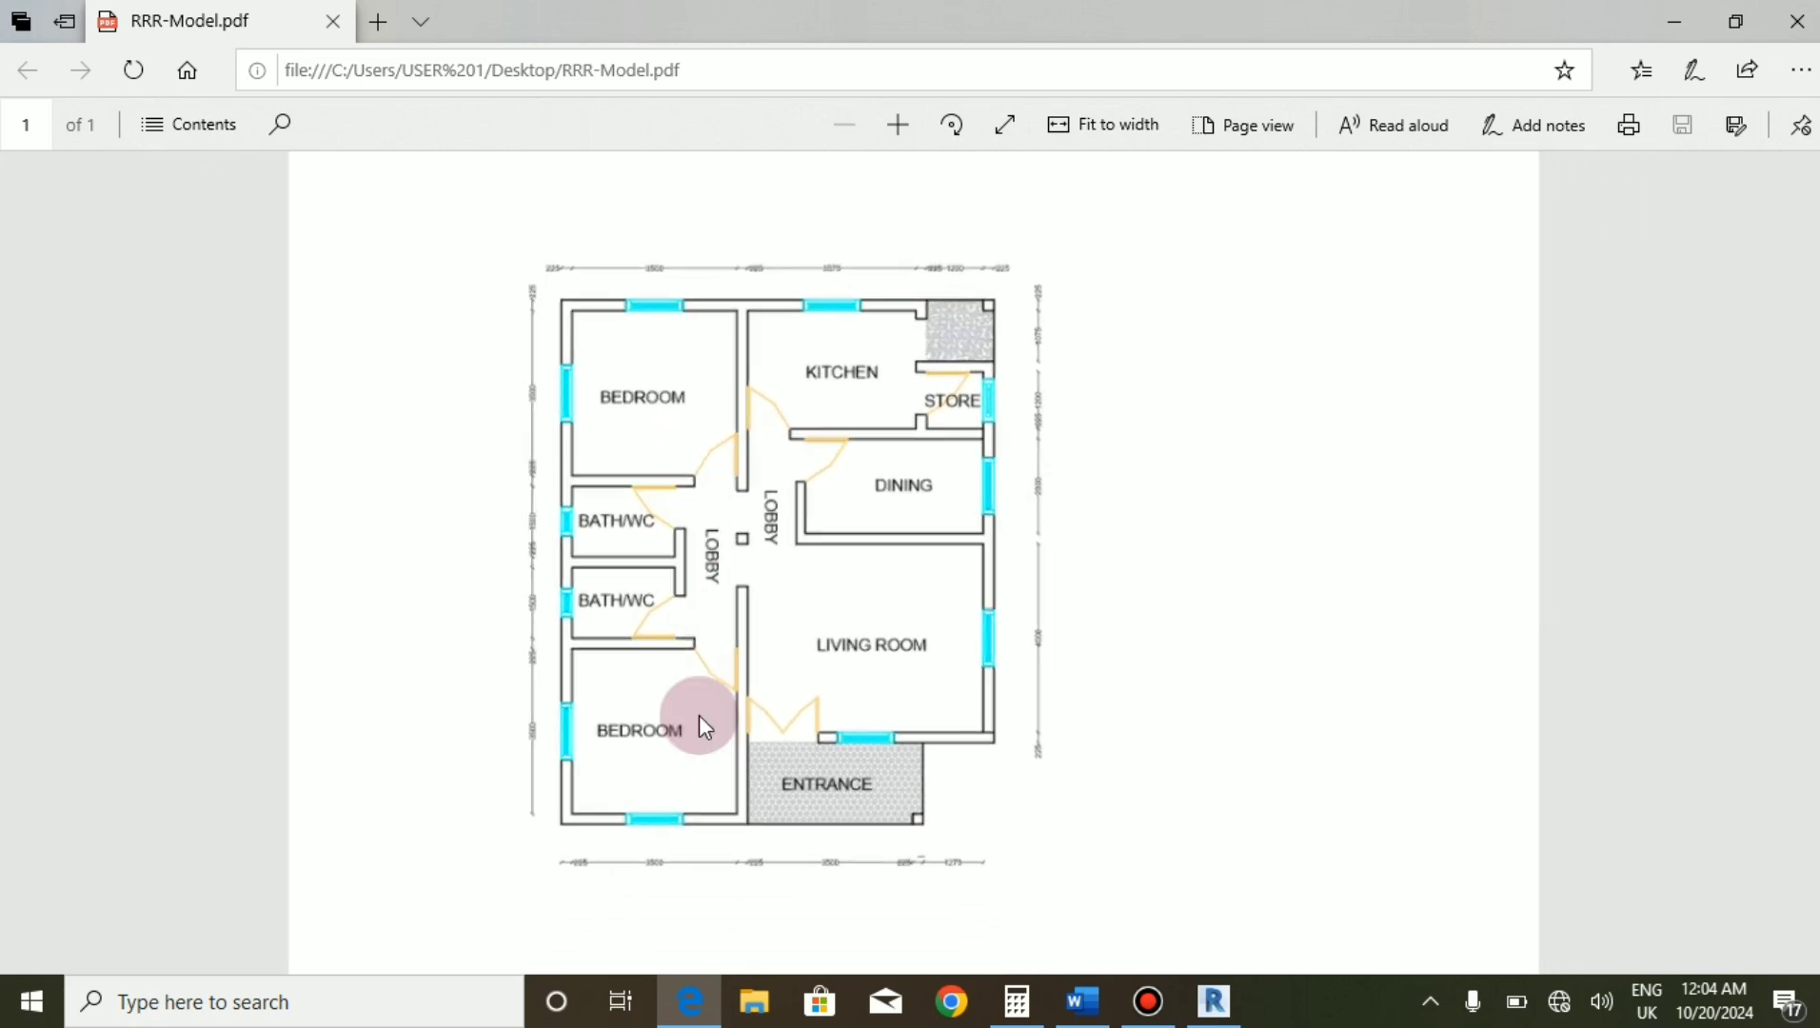
scroll(439, 670, "up", 4, "ctrl")
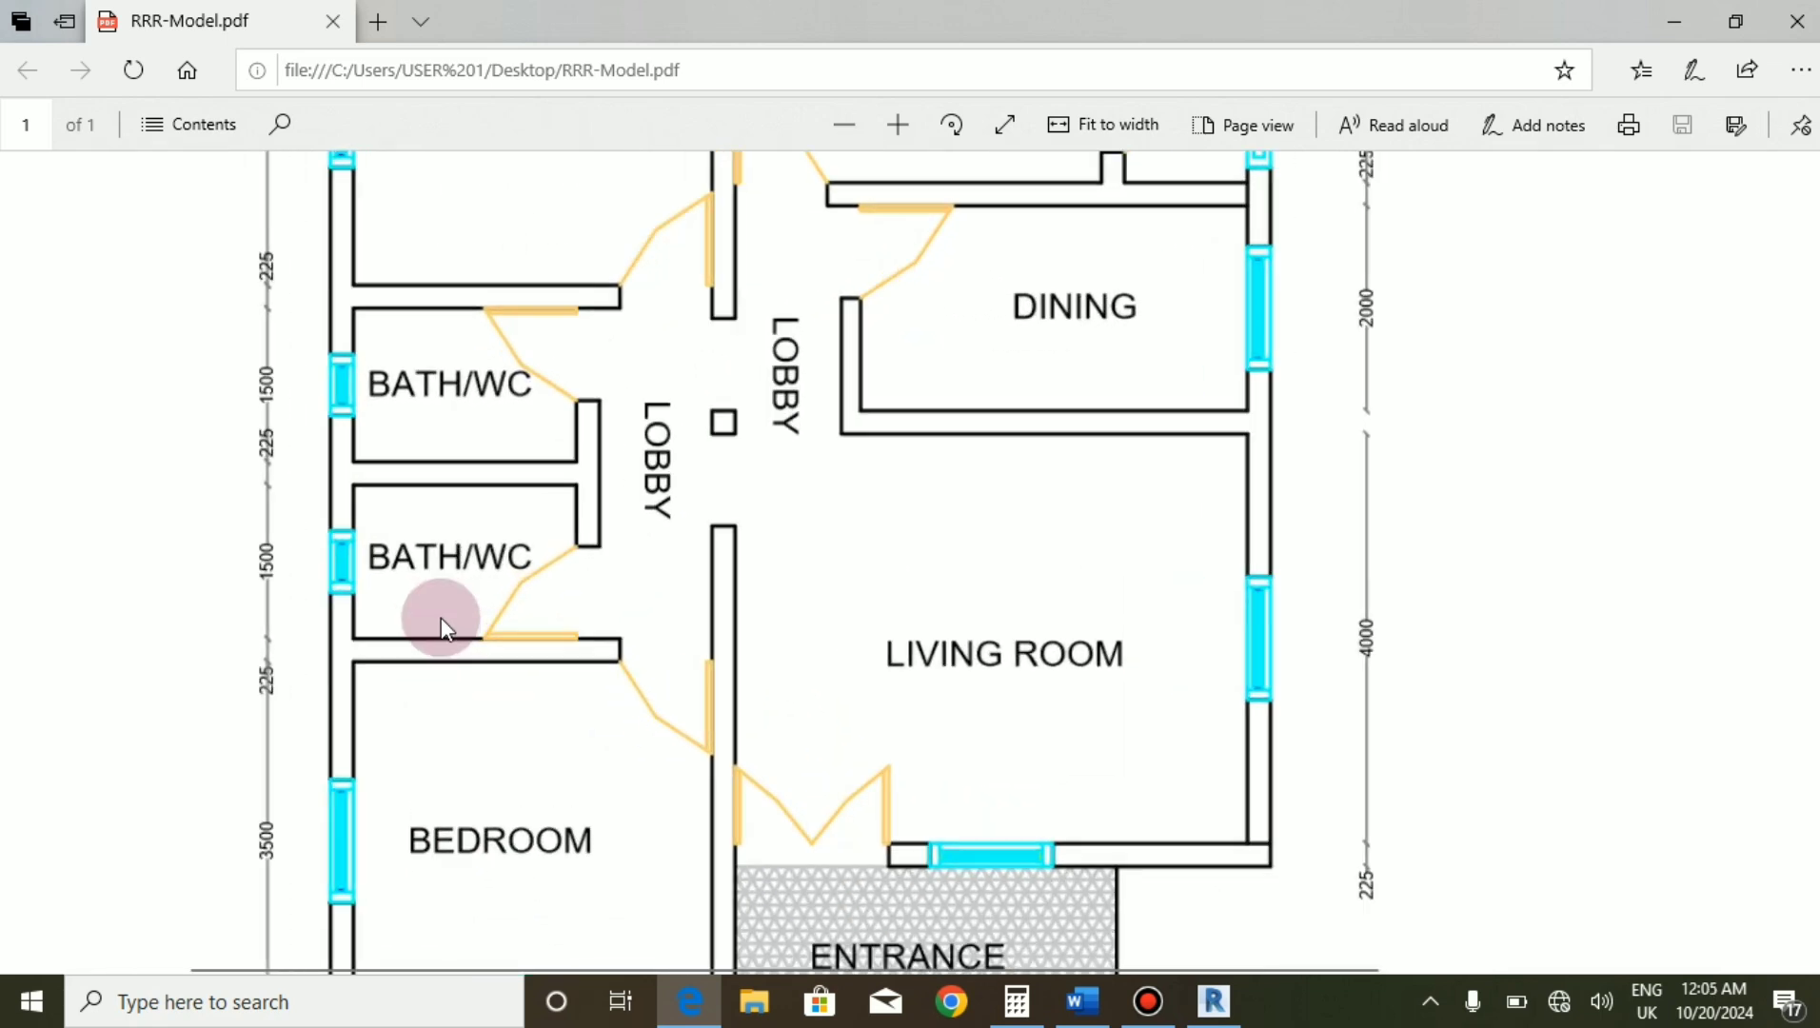
scroll(783, 557, "down", 2, "ctrl")
scroll(783, 550, "down", 3, "ctrl")
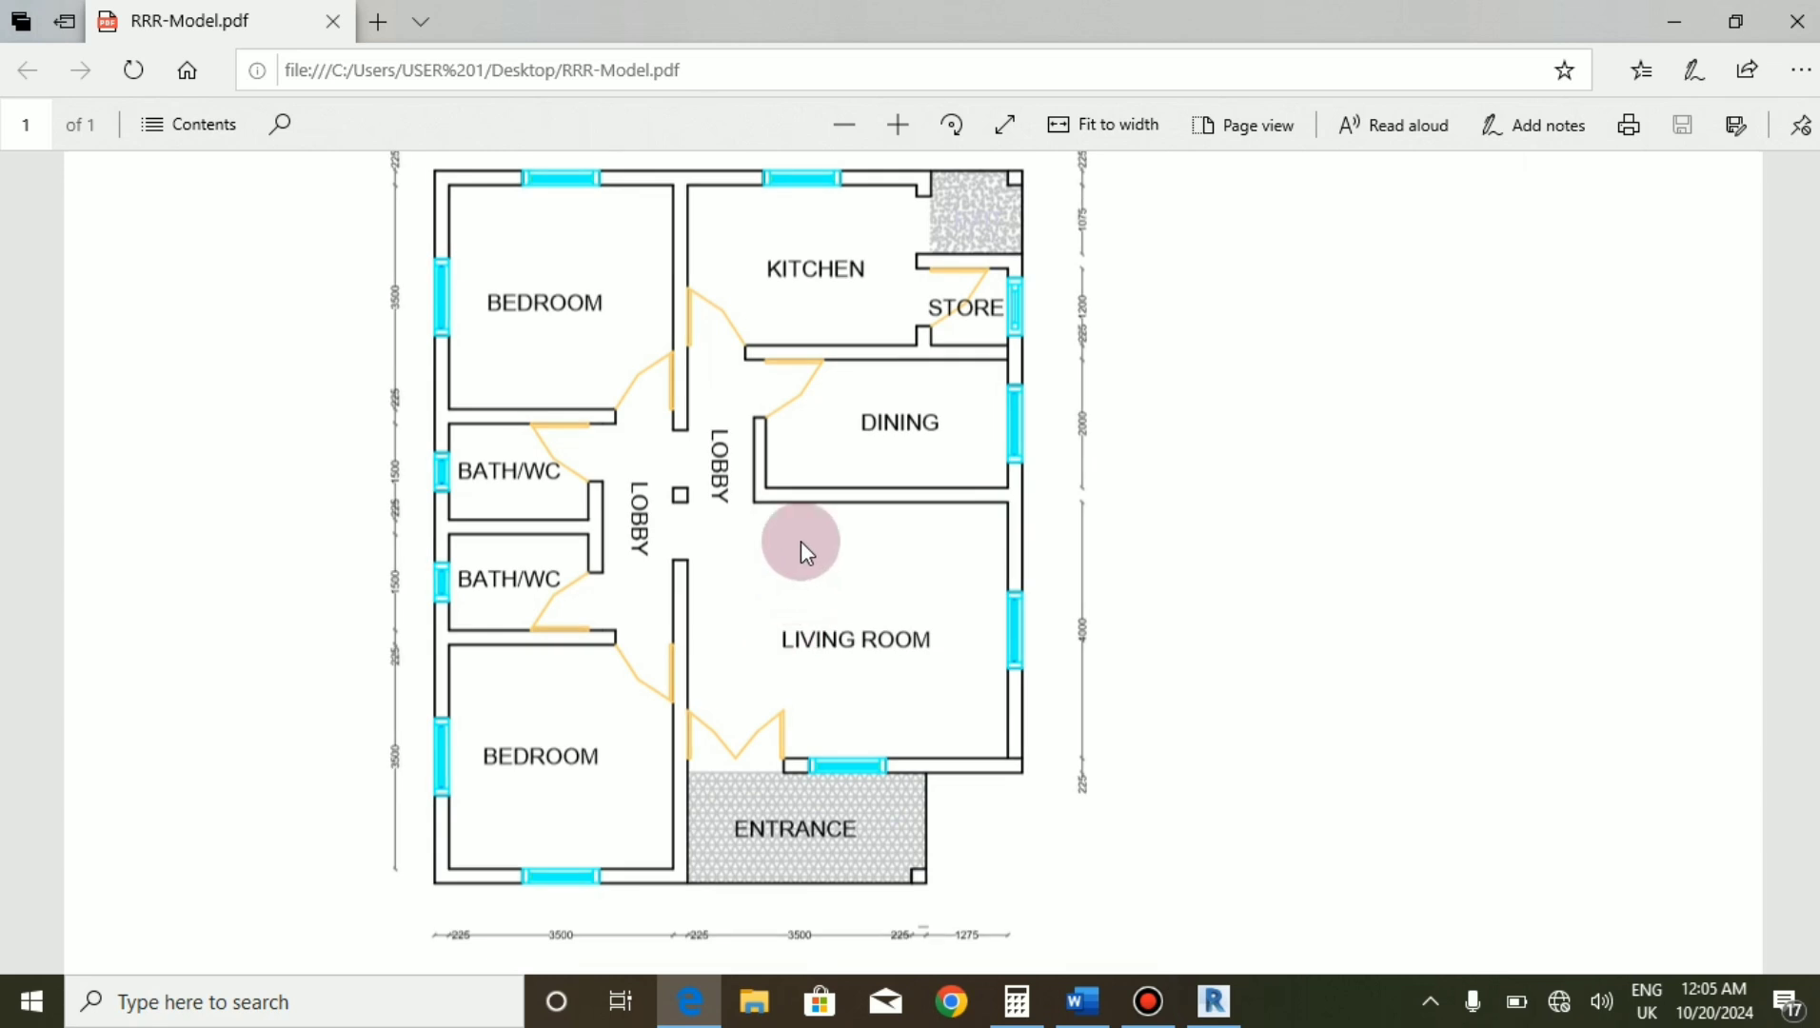
scroll(781, 495, "up", 1, "ctrl")
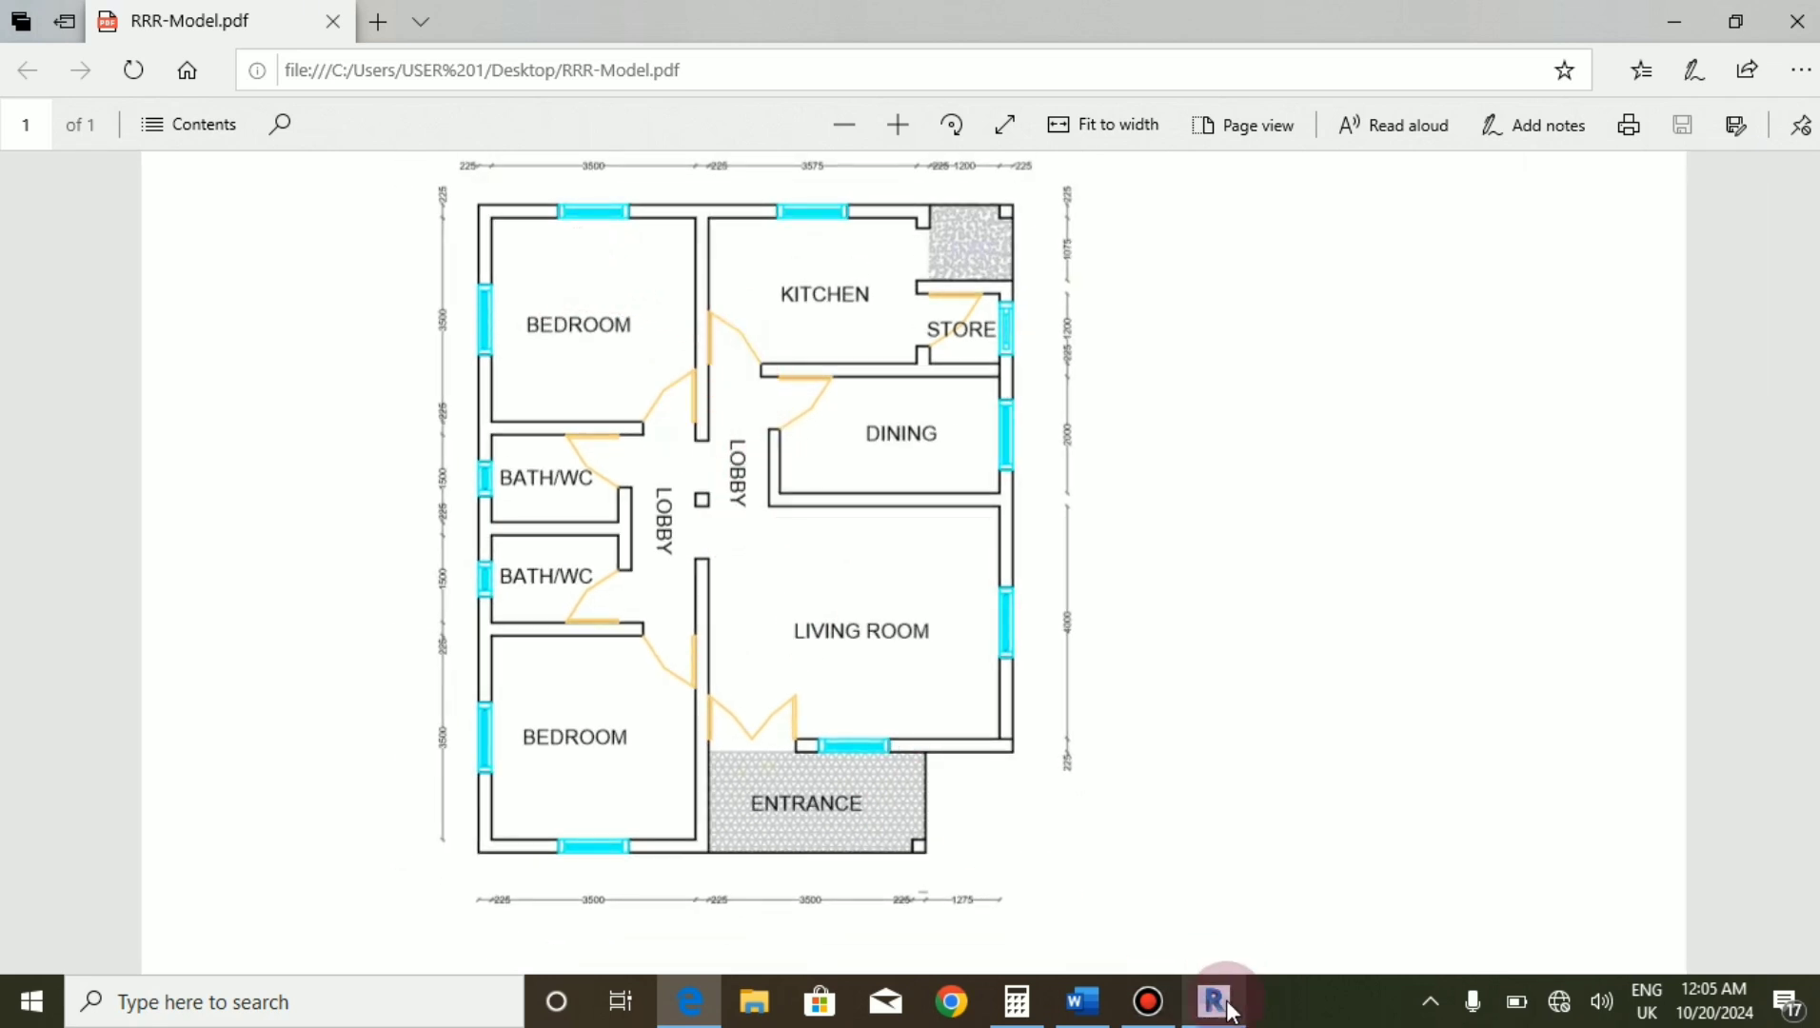
Switch back to the GL floor plan in Revit and frame the area between the elevation markers.
mouse_move(1217, 992)
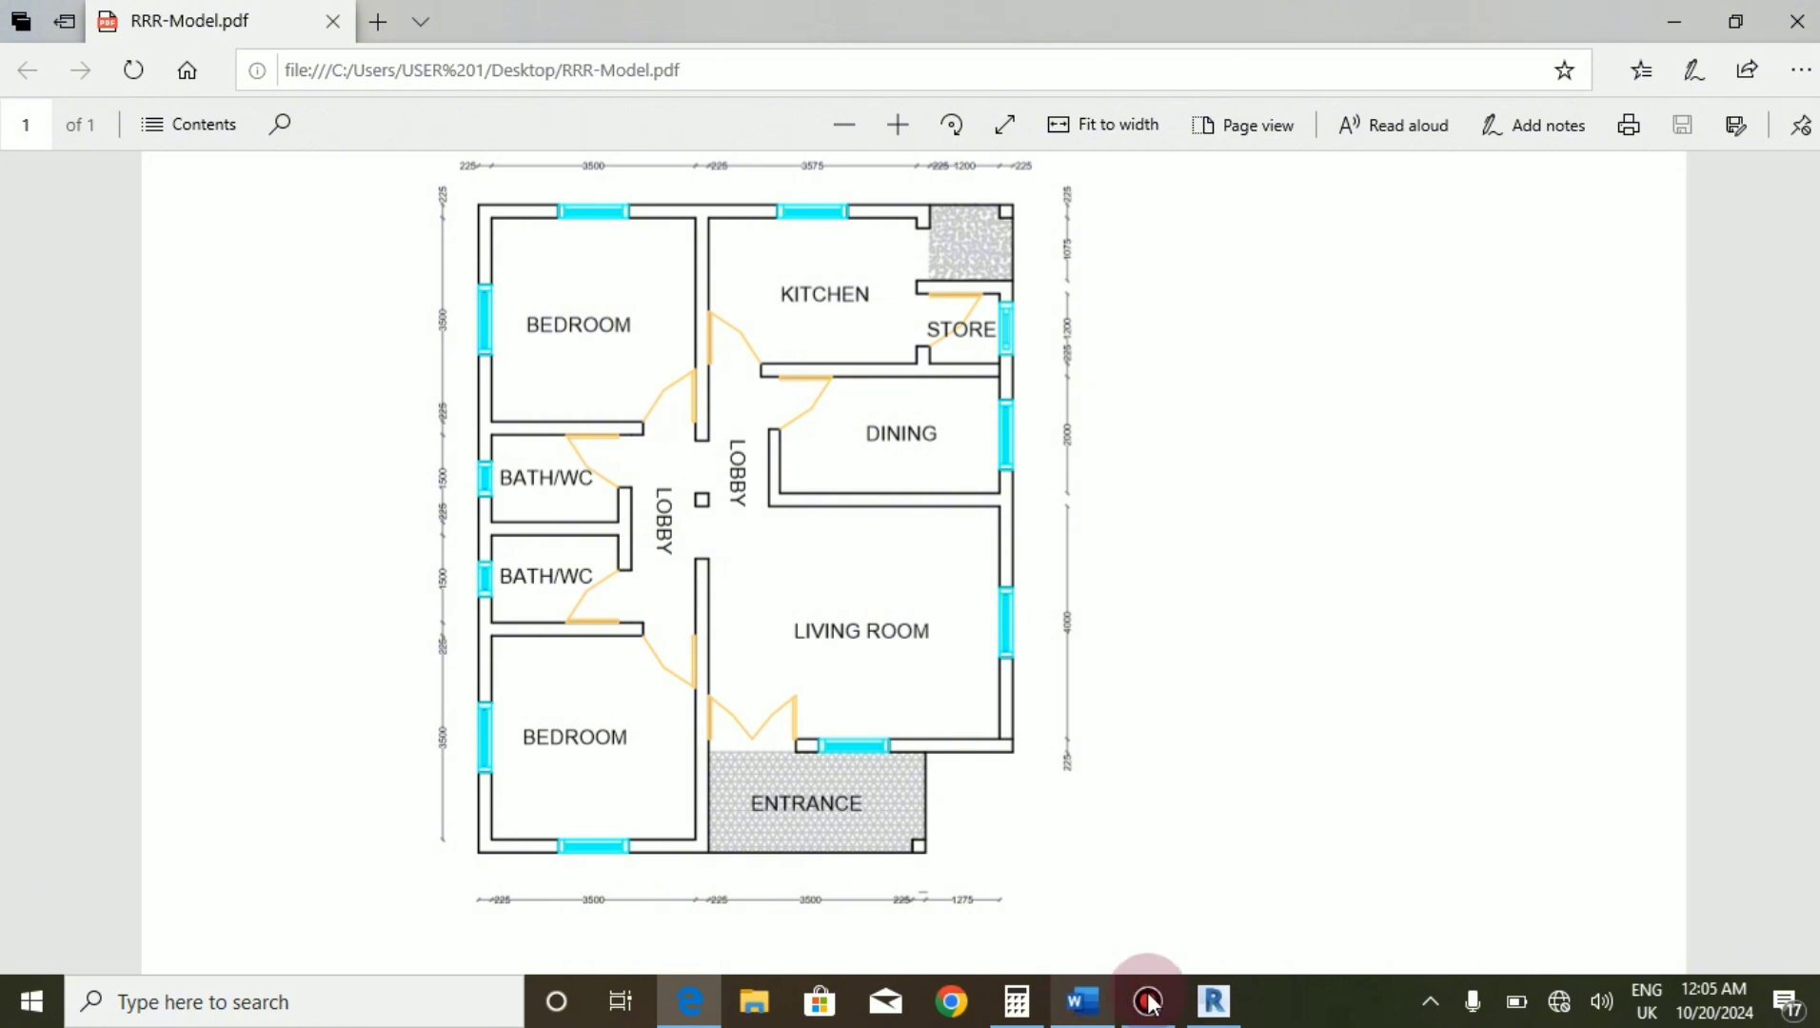
left_click(1228, 1004)
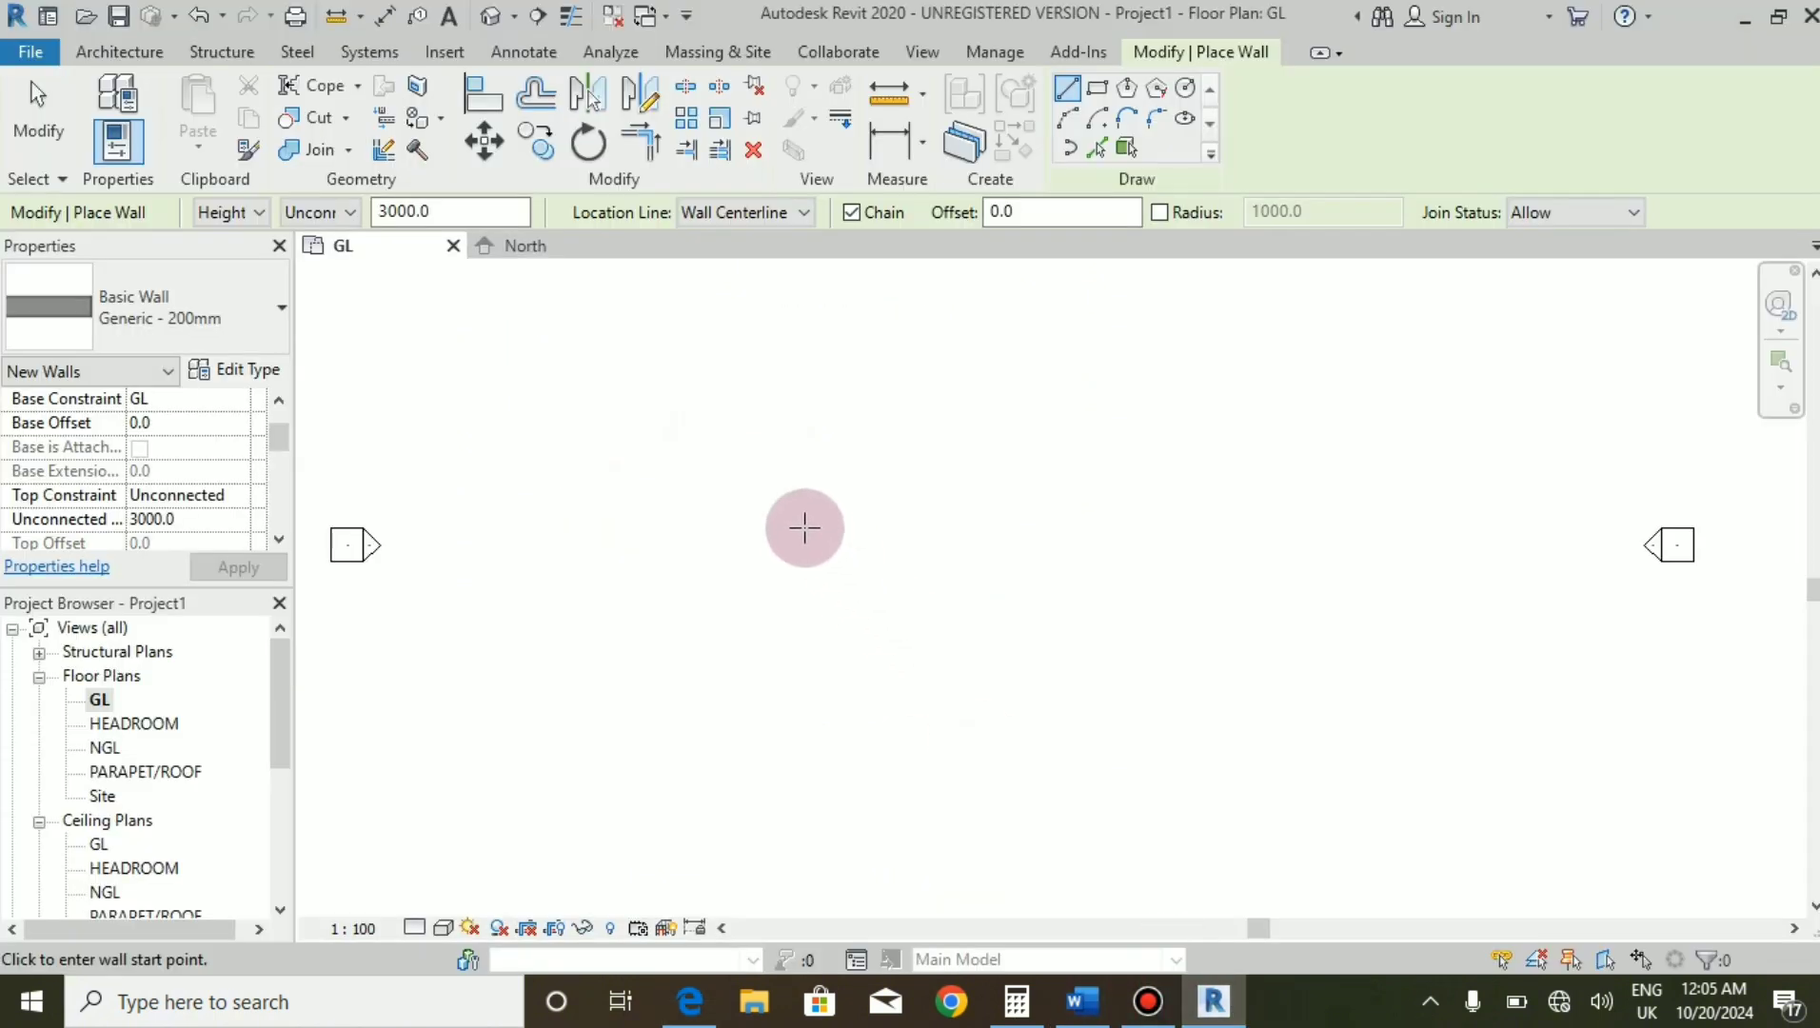
scroll(622, 699, "down", 1)
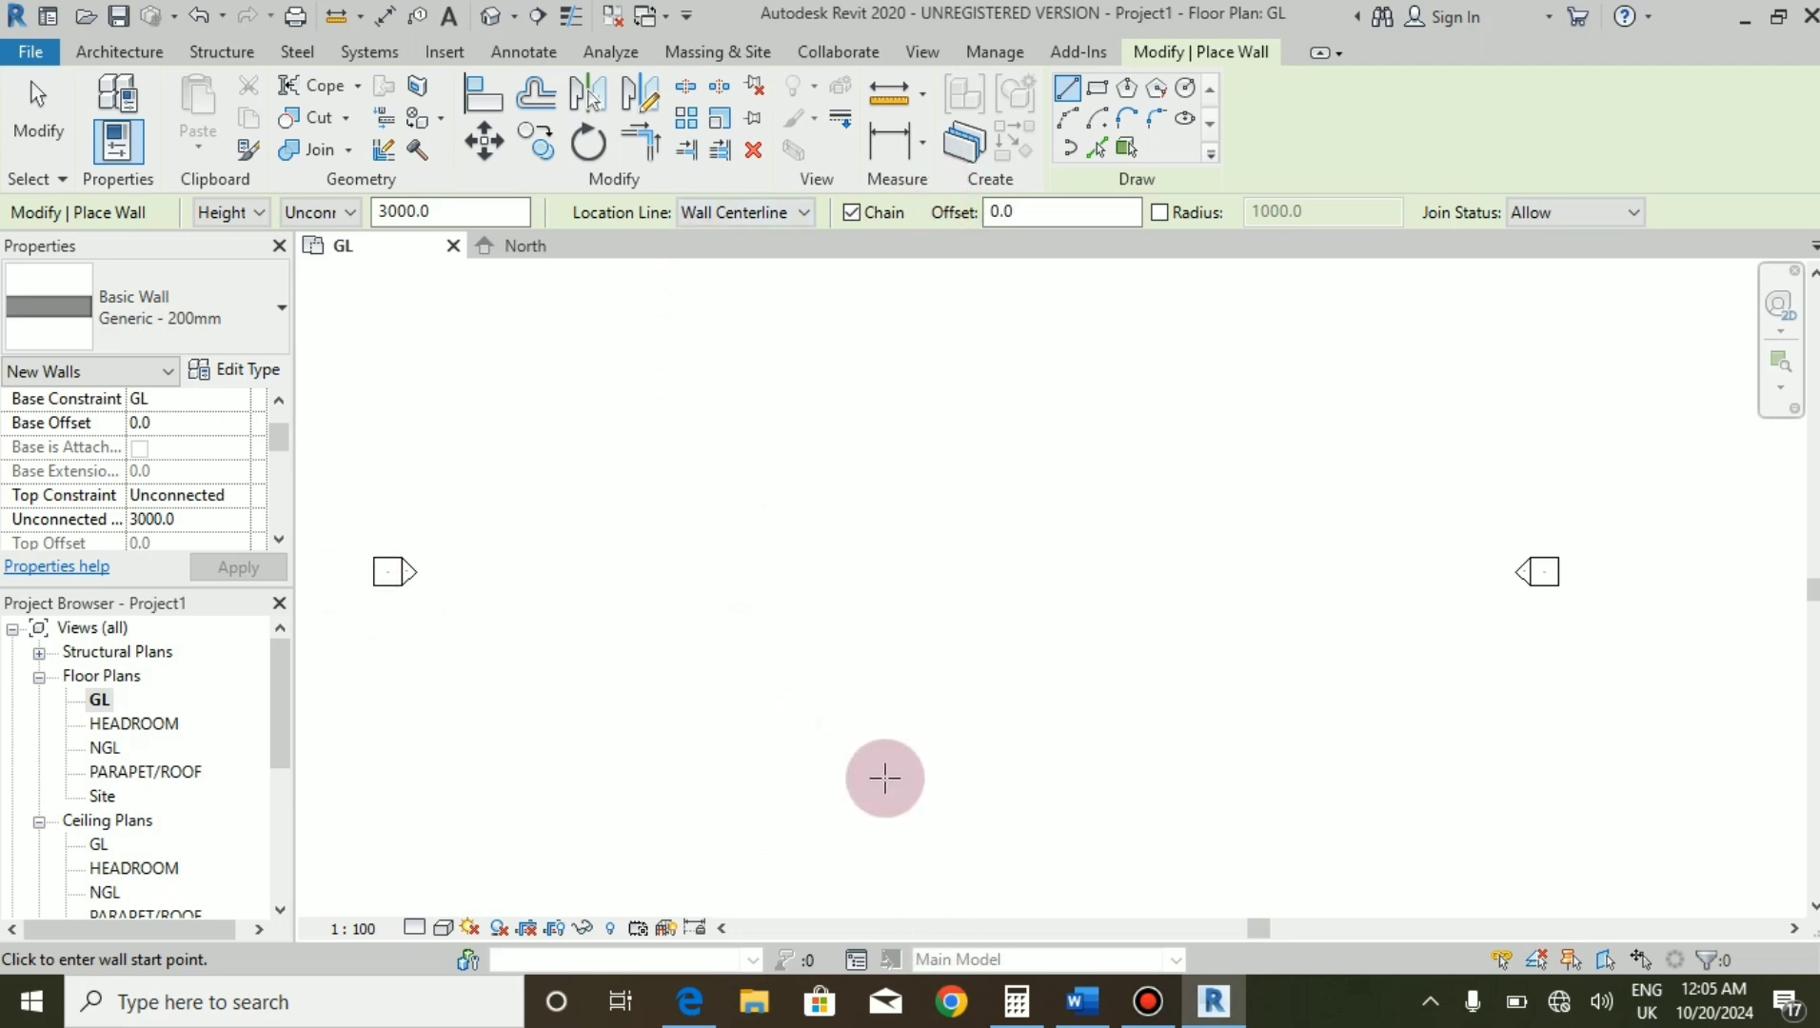
Draw a vertical Generic - 200mm wall between the elevation markers and a horizontal wall about 41700 mm long from its lower end.
scroll(885, 742, "down", 2)
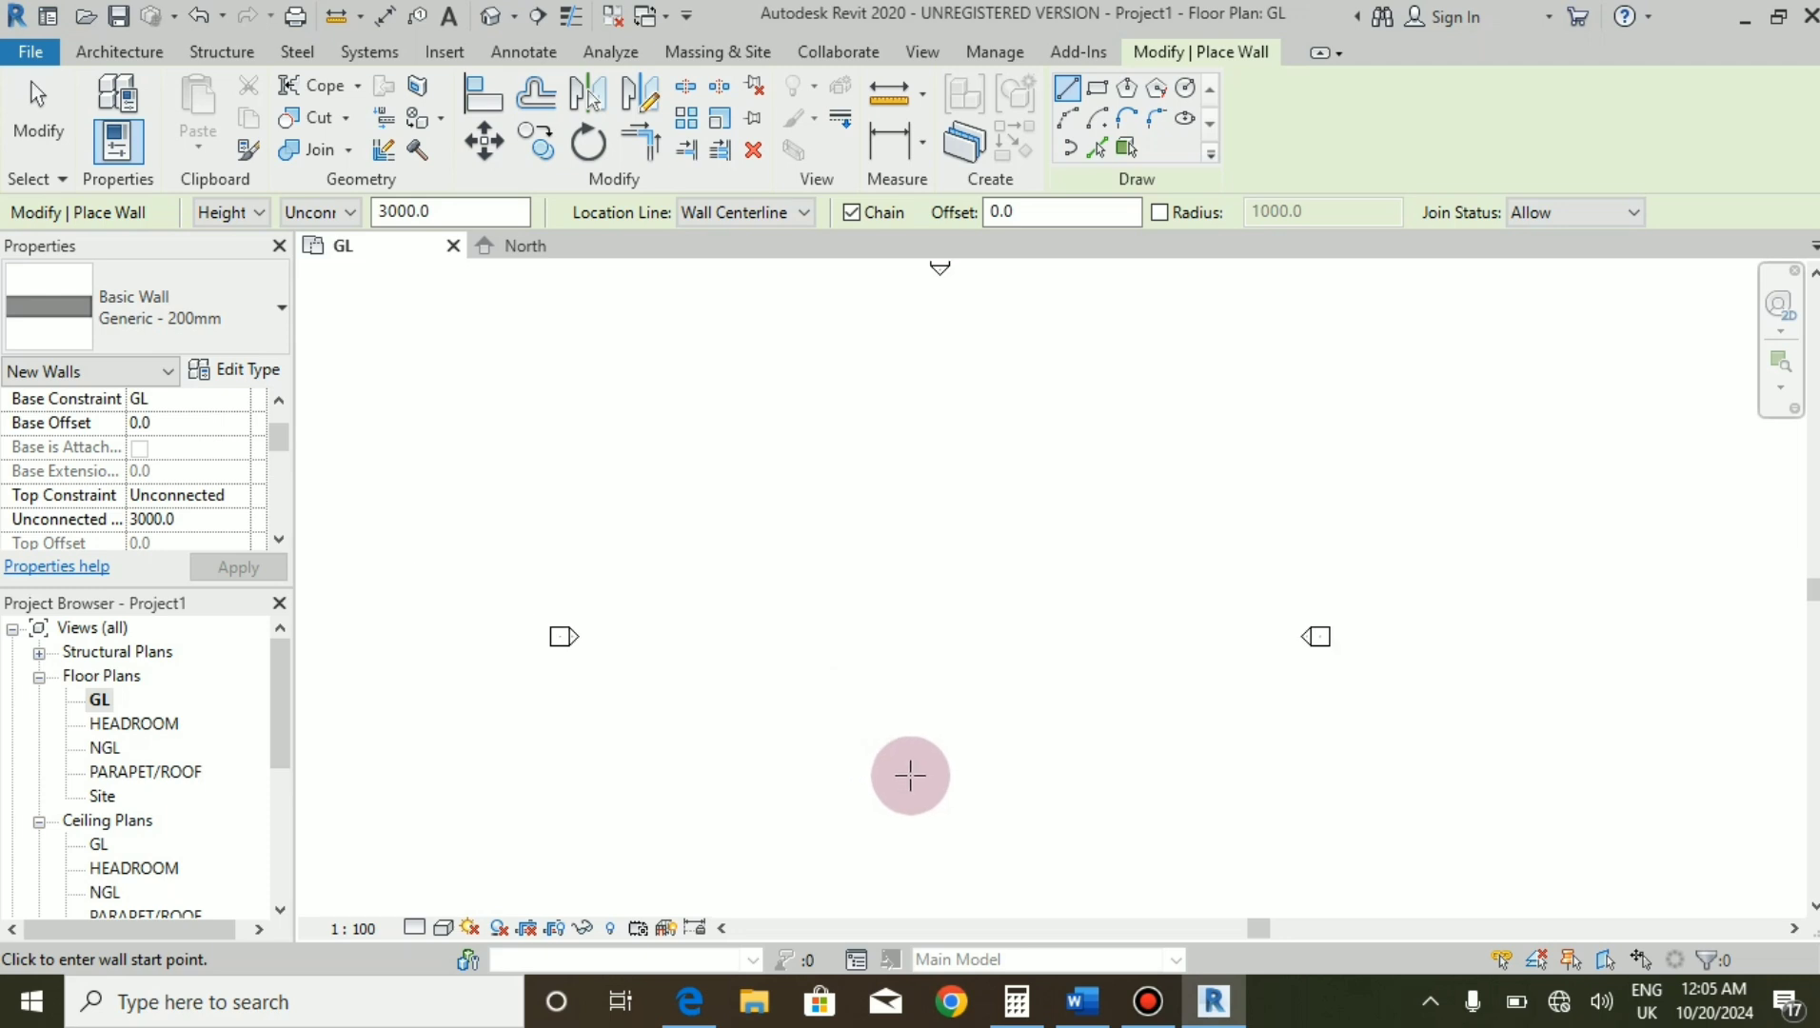
scroll(719, 654, "up", 3)
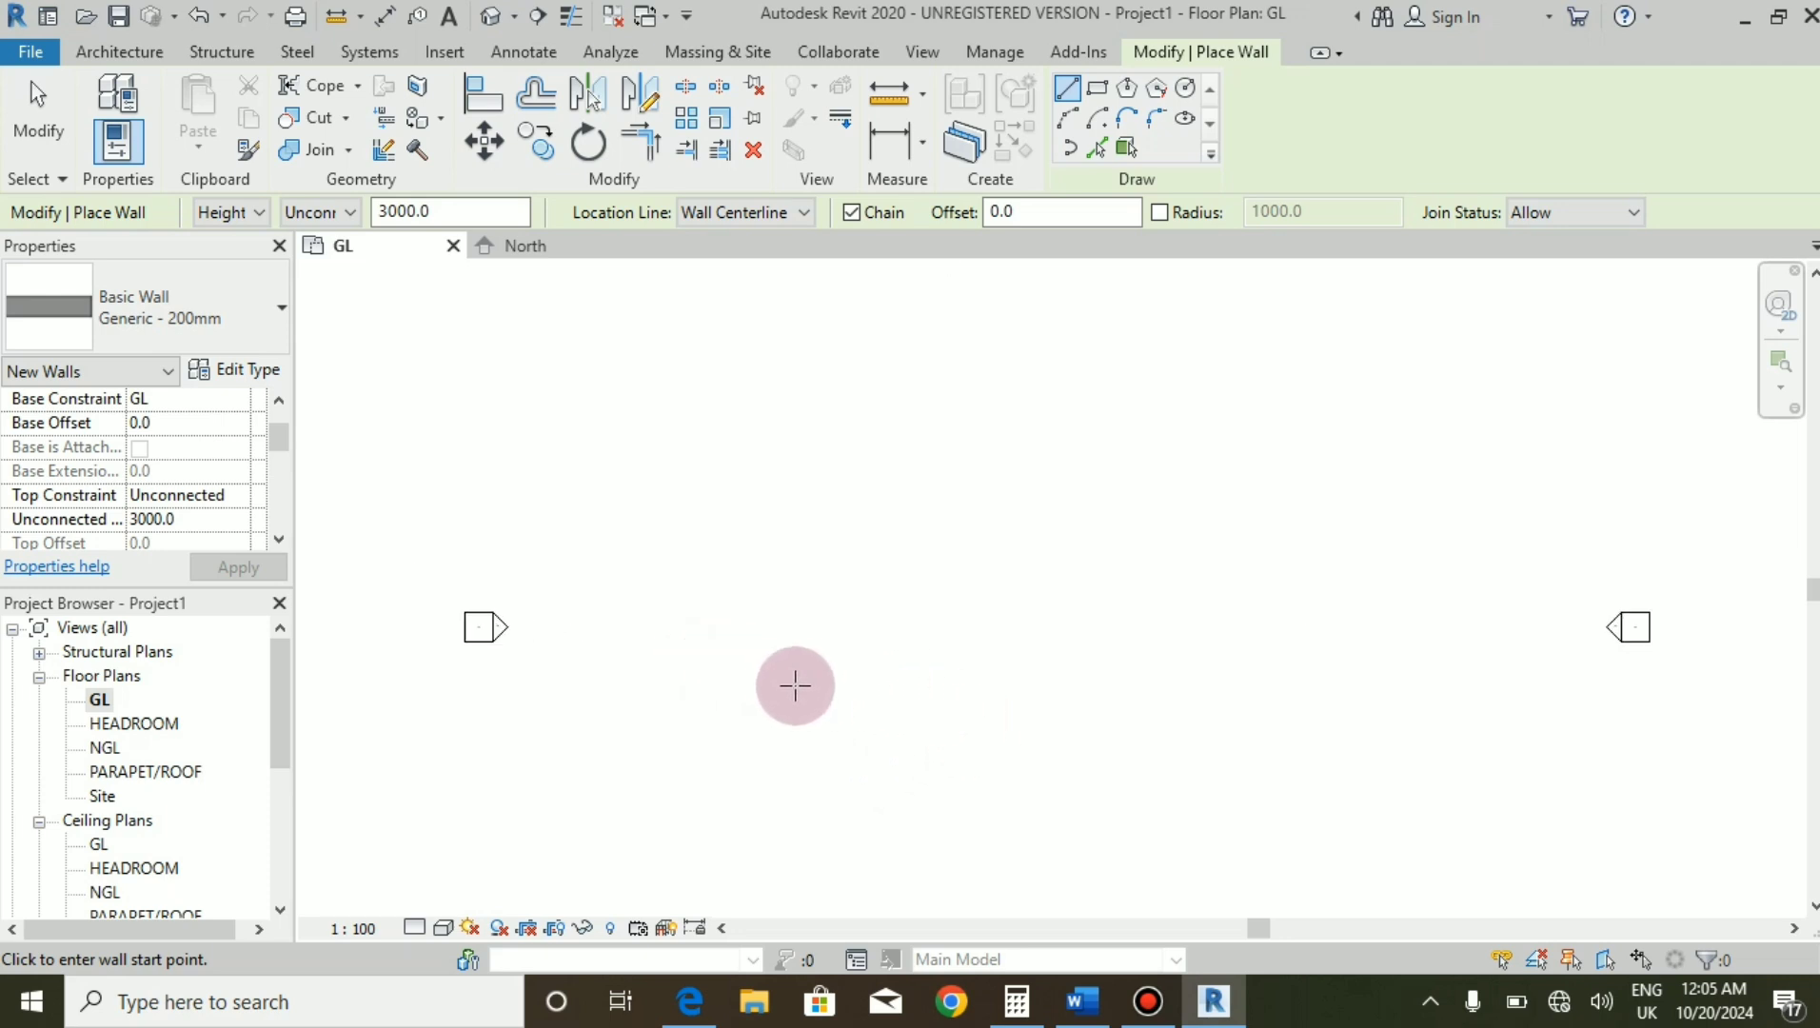
scroll(602, 683, "down", 1)
scroll(1097, 585, "up", 1)
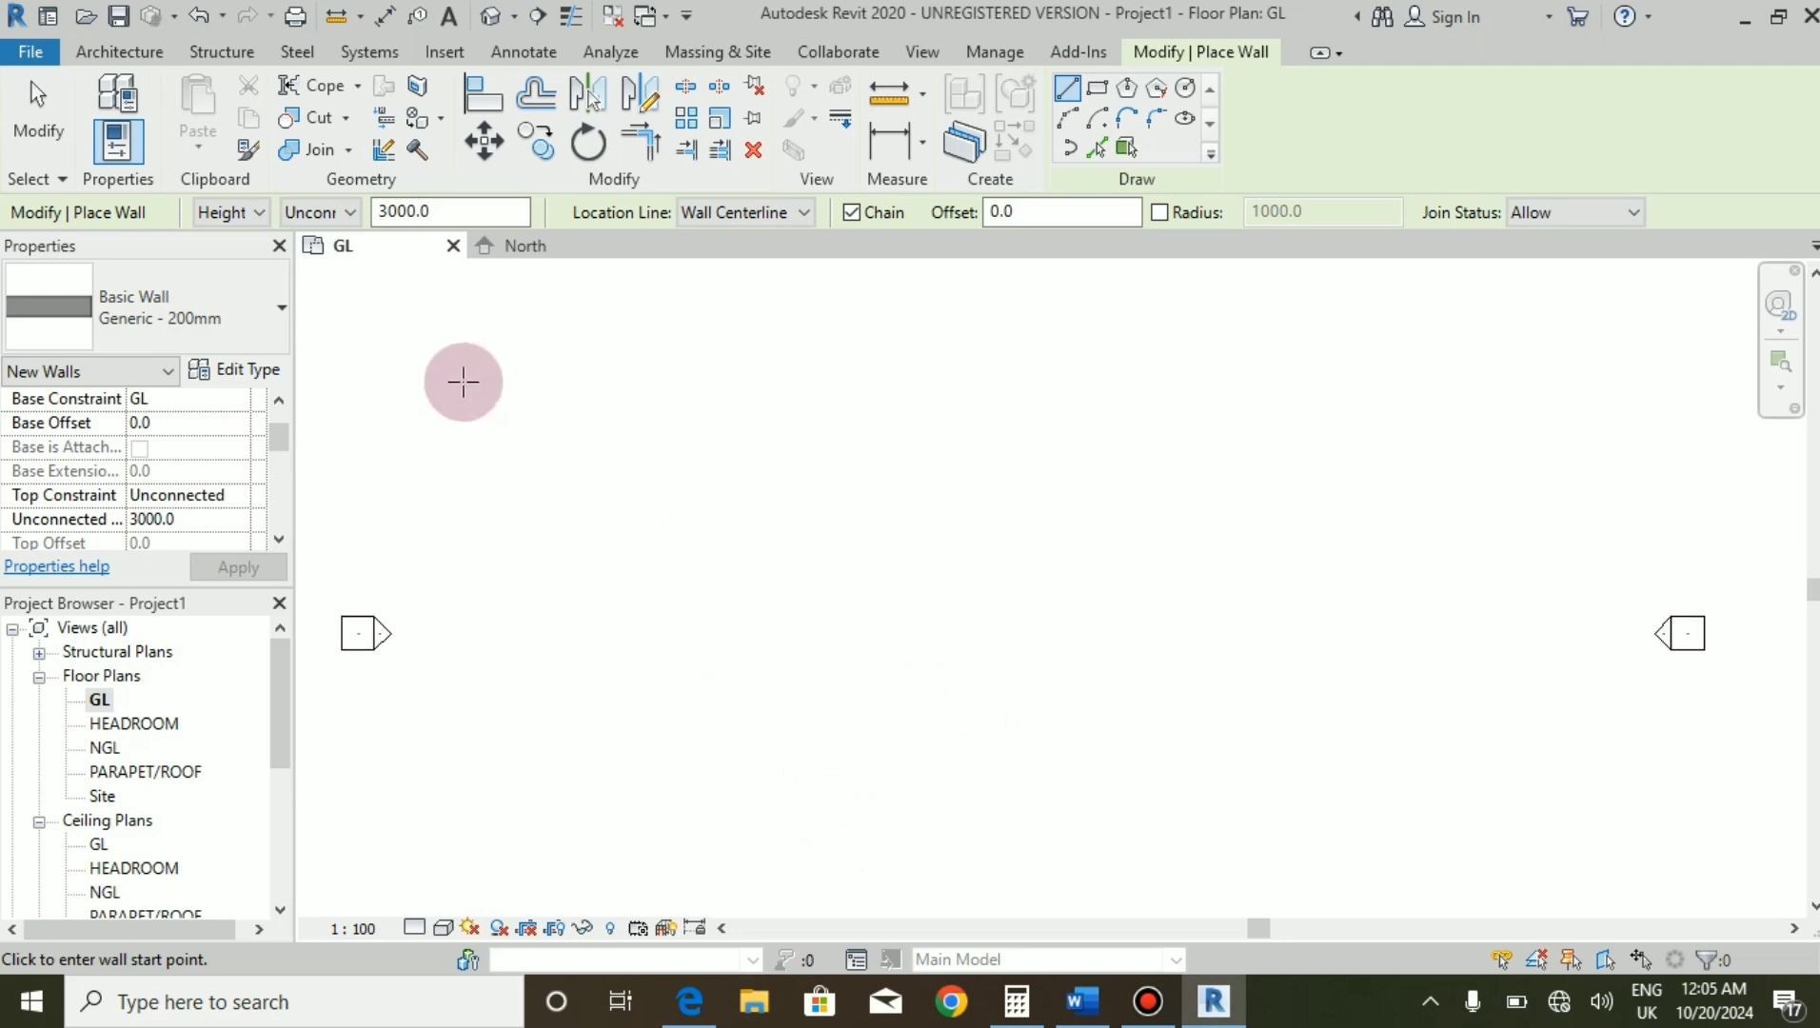
left_click(575, 271)
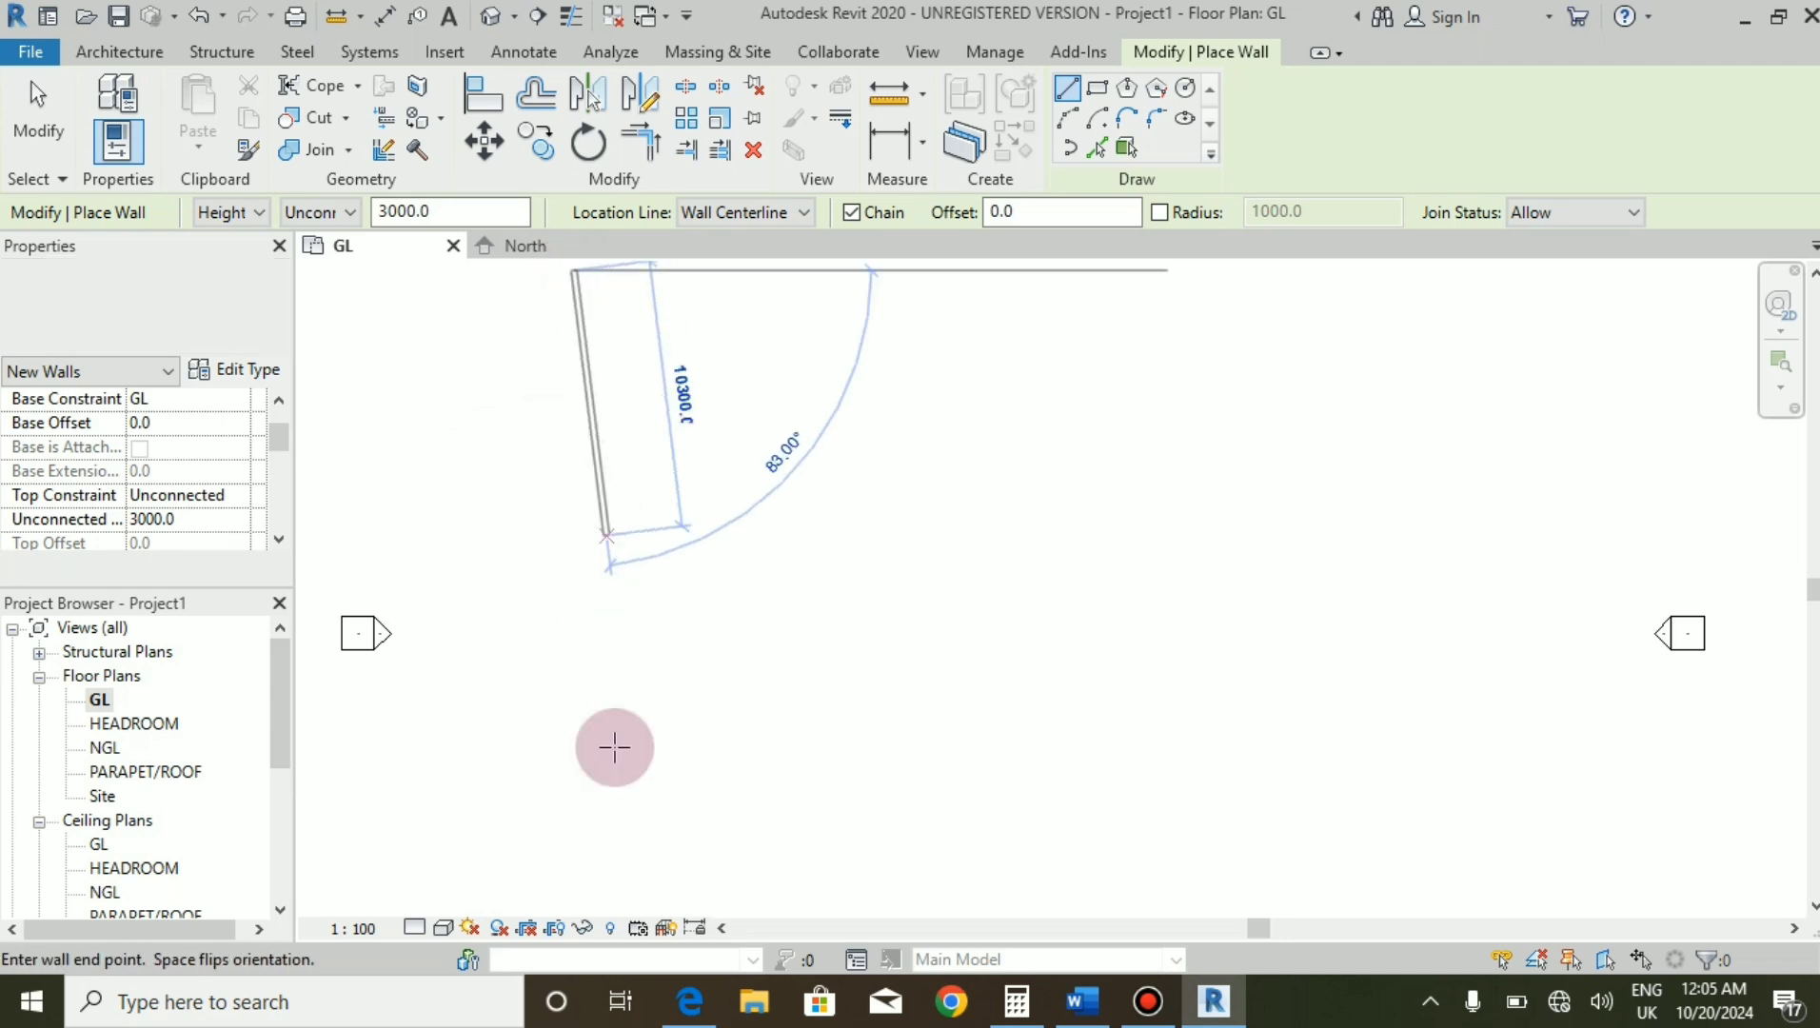
left_click(563, 889)
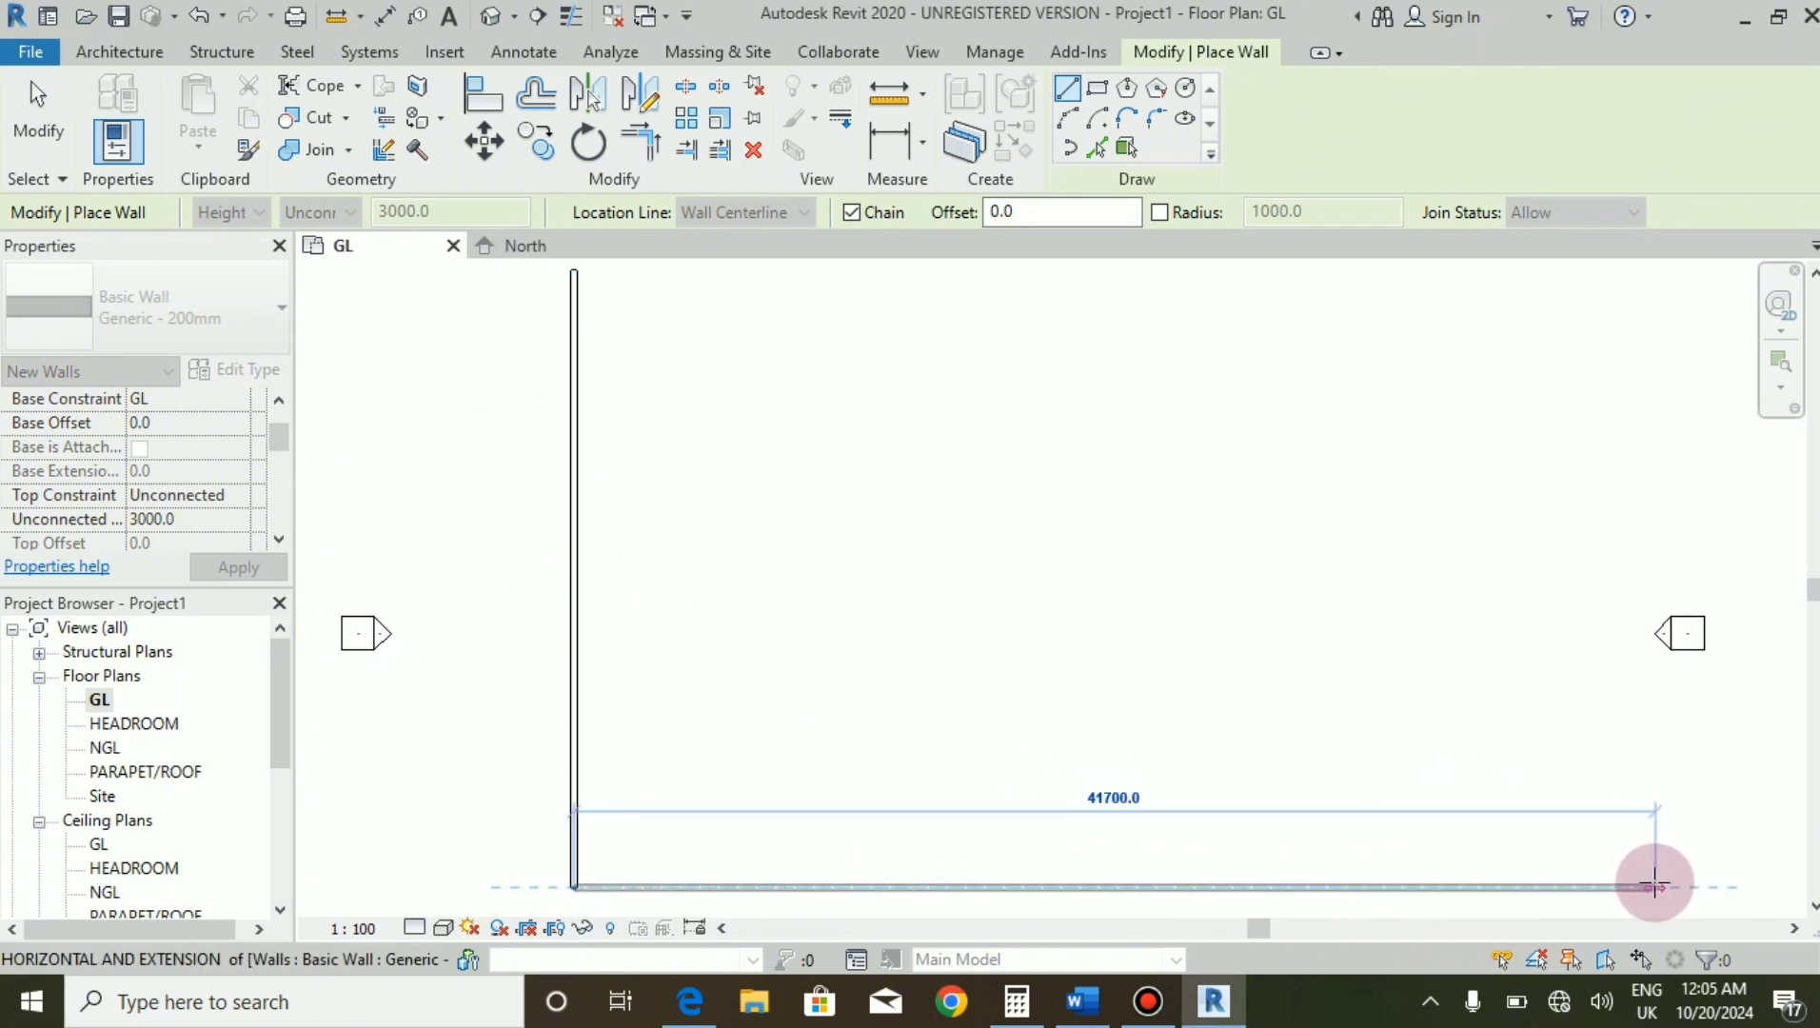
left_click(1655, 886)
key("Escape")
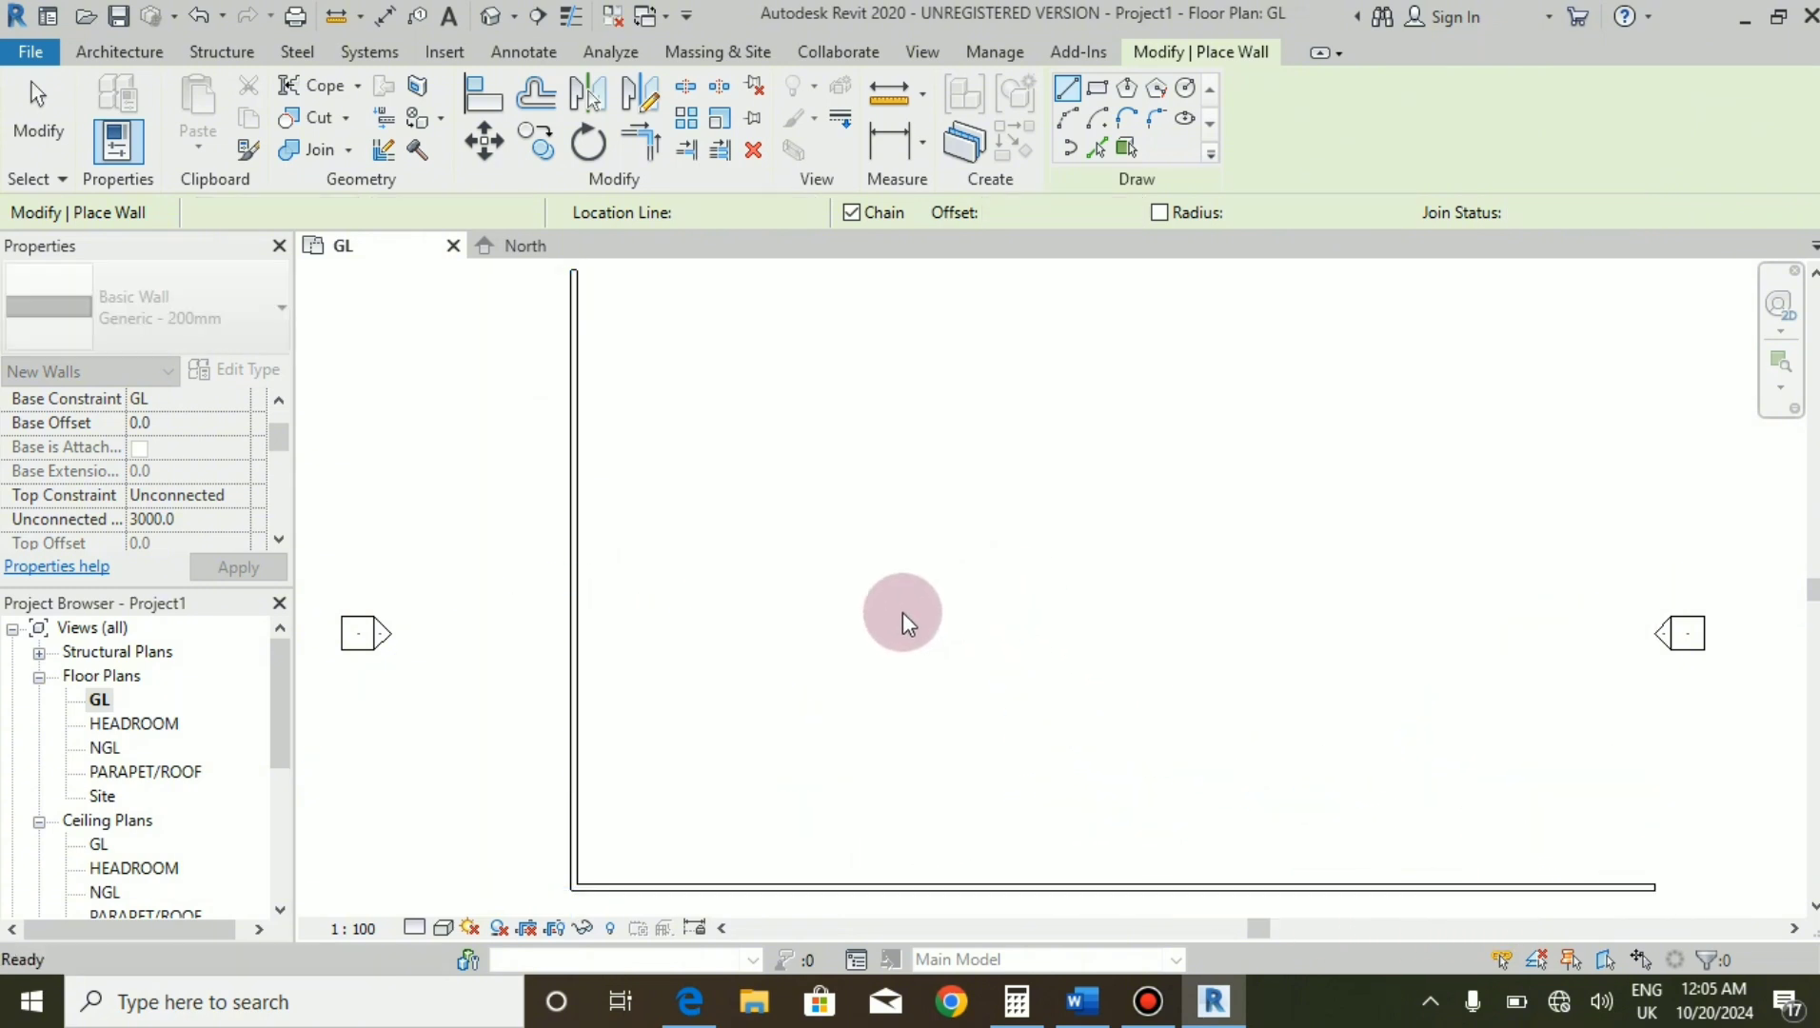
scroll(816, 319, "down", 1)
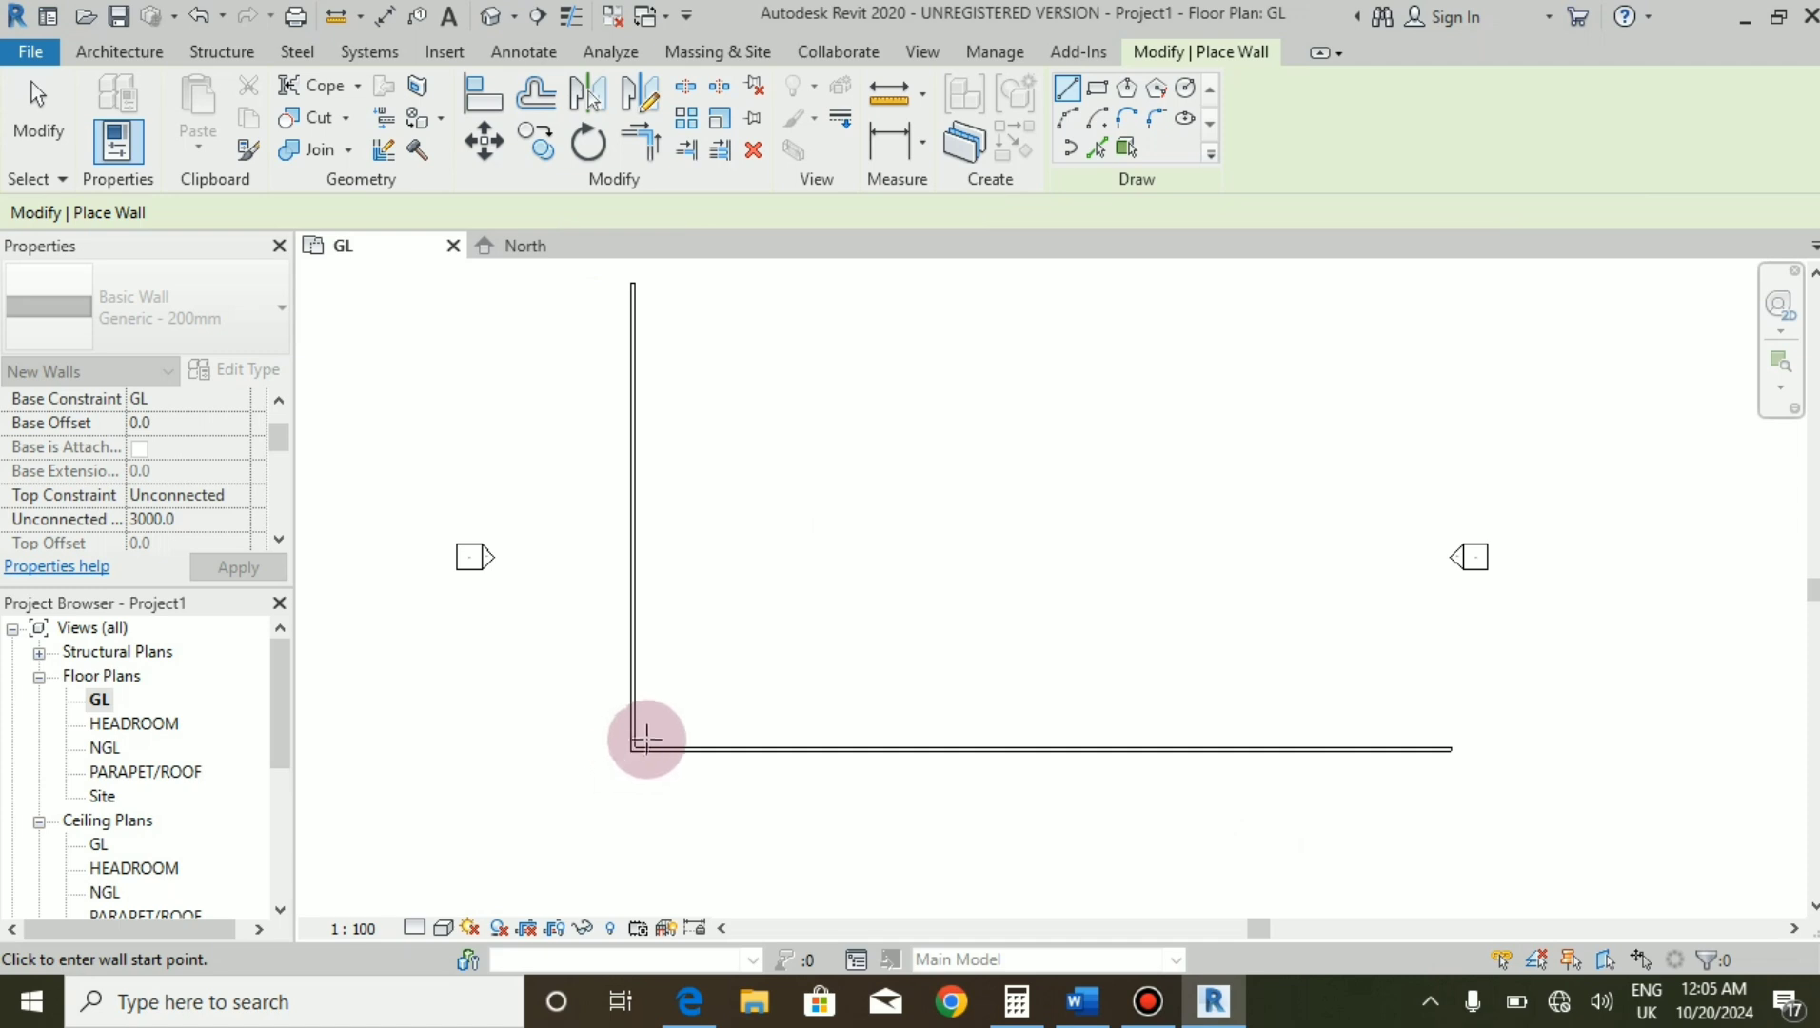
scroll(642, 736, "up", 3)
scroll(762, 762, "down", 2)
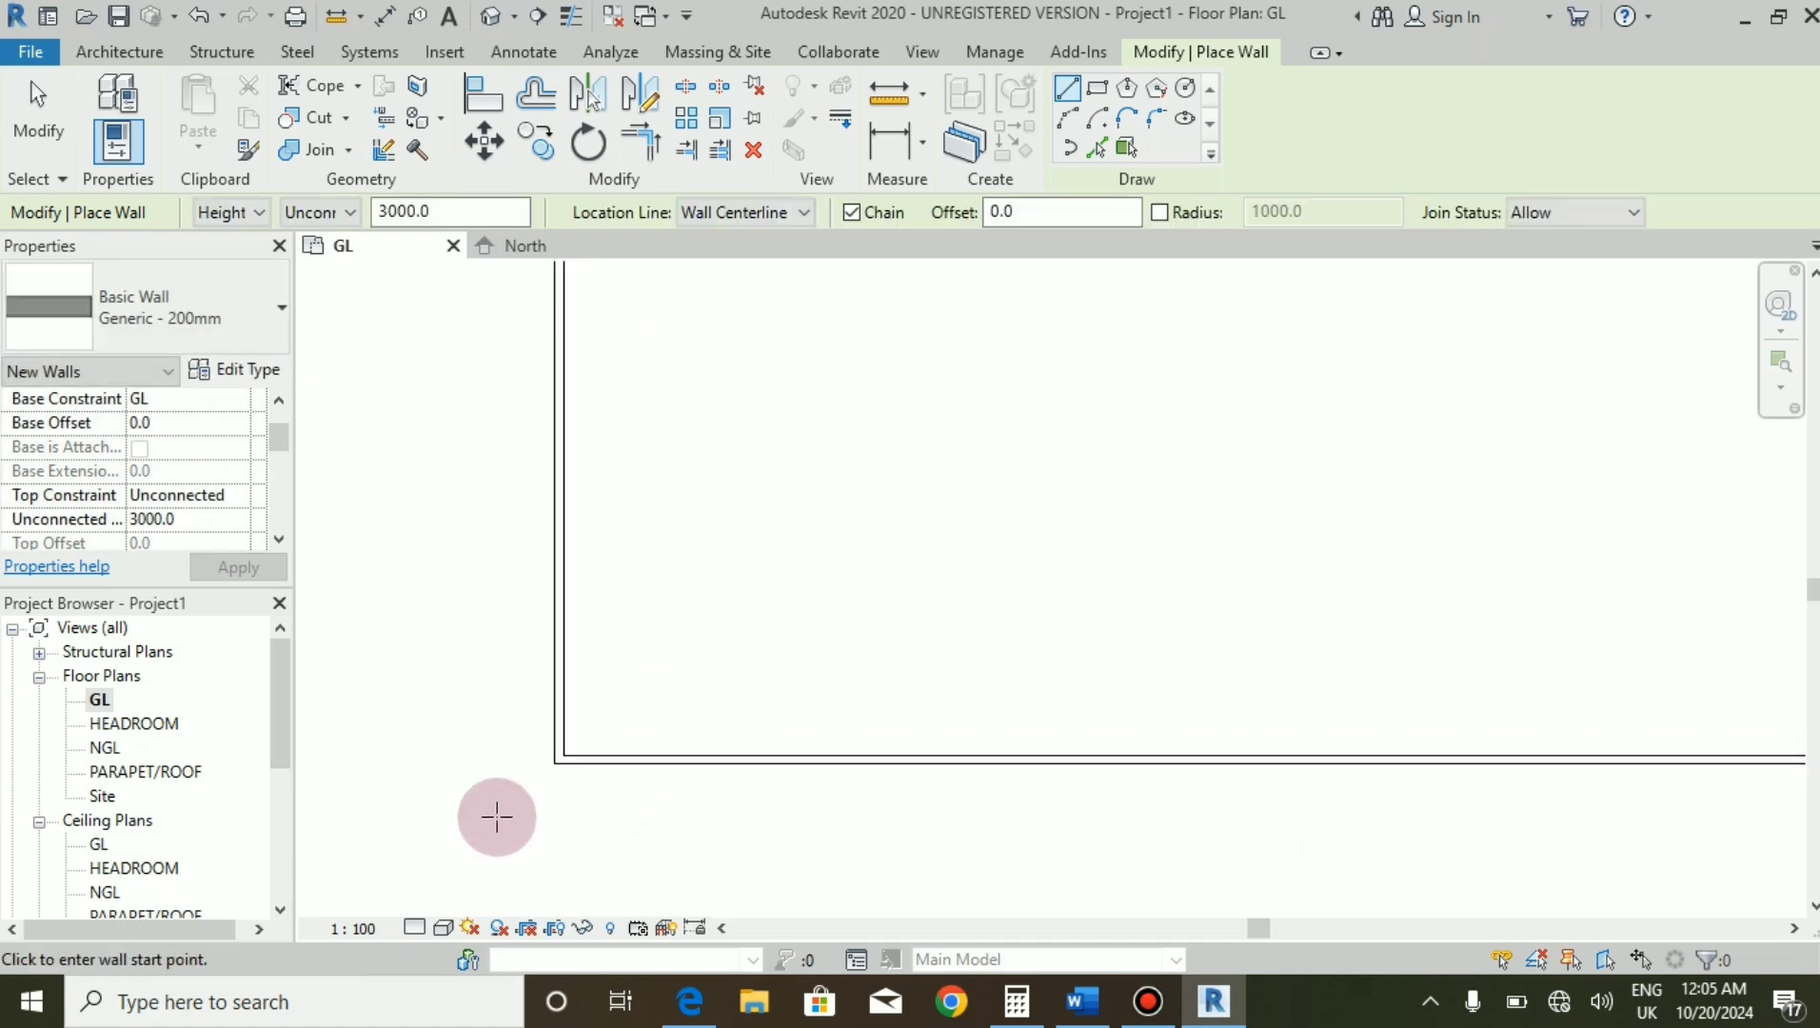
Switch to Microsoft Edge and examine the bedroom dimensions, wall thicknesses and overall layout in RRR-Model.pdf.
left_click(689, 1001)
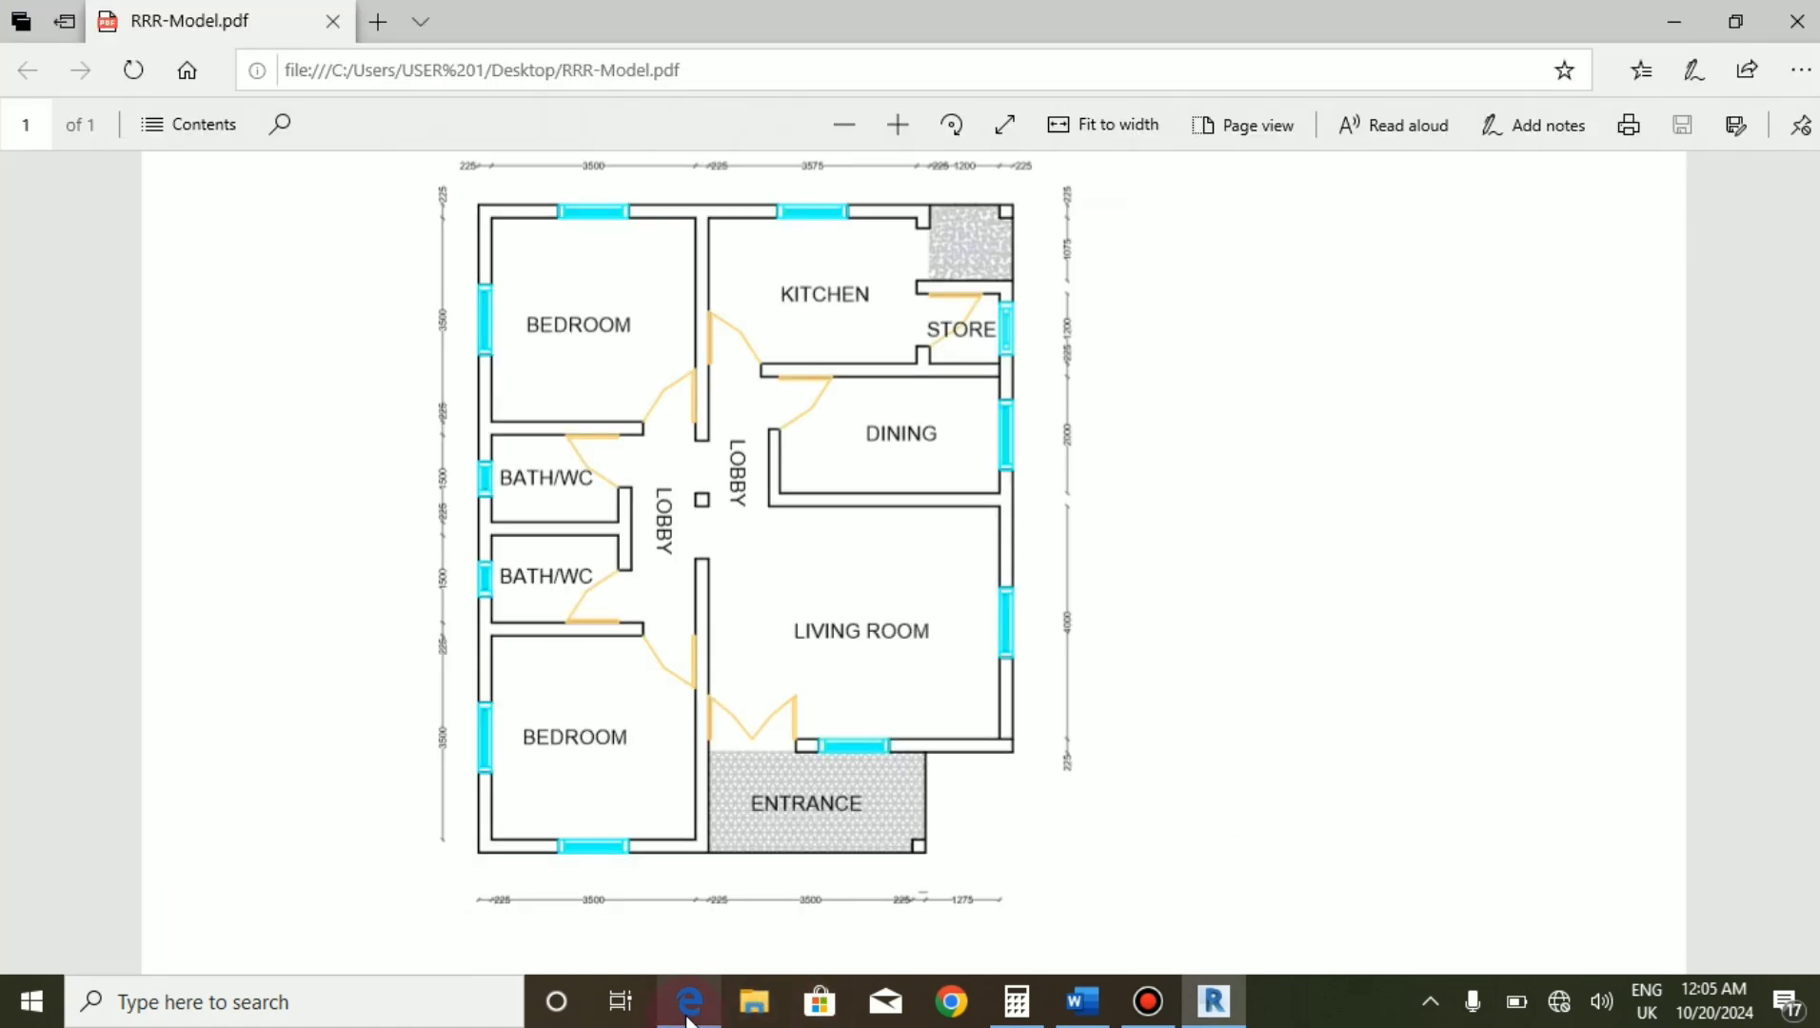
scroll(502, 769, "up", 1)
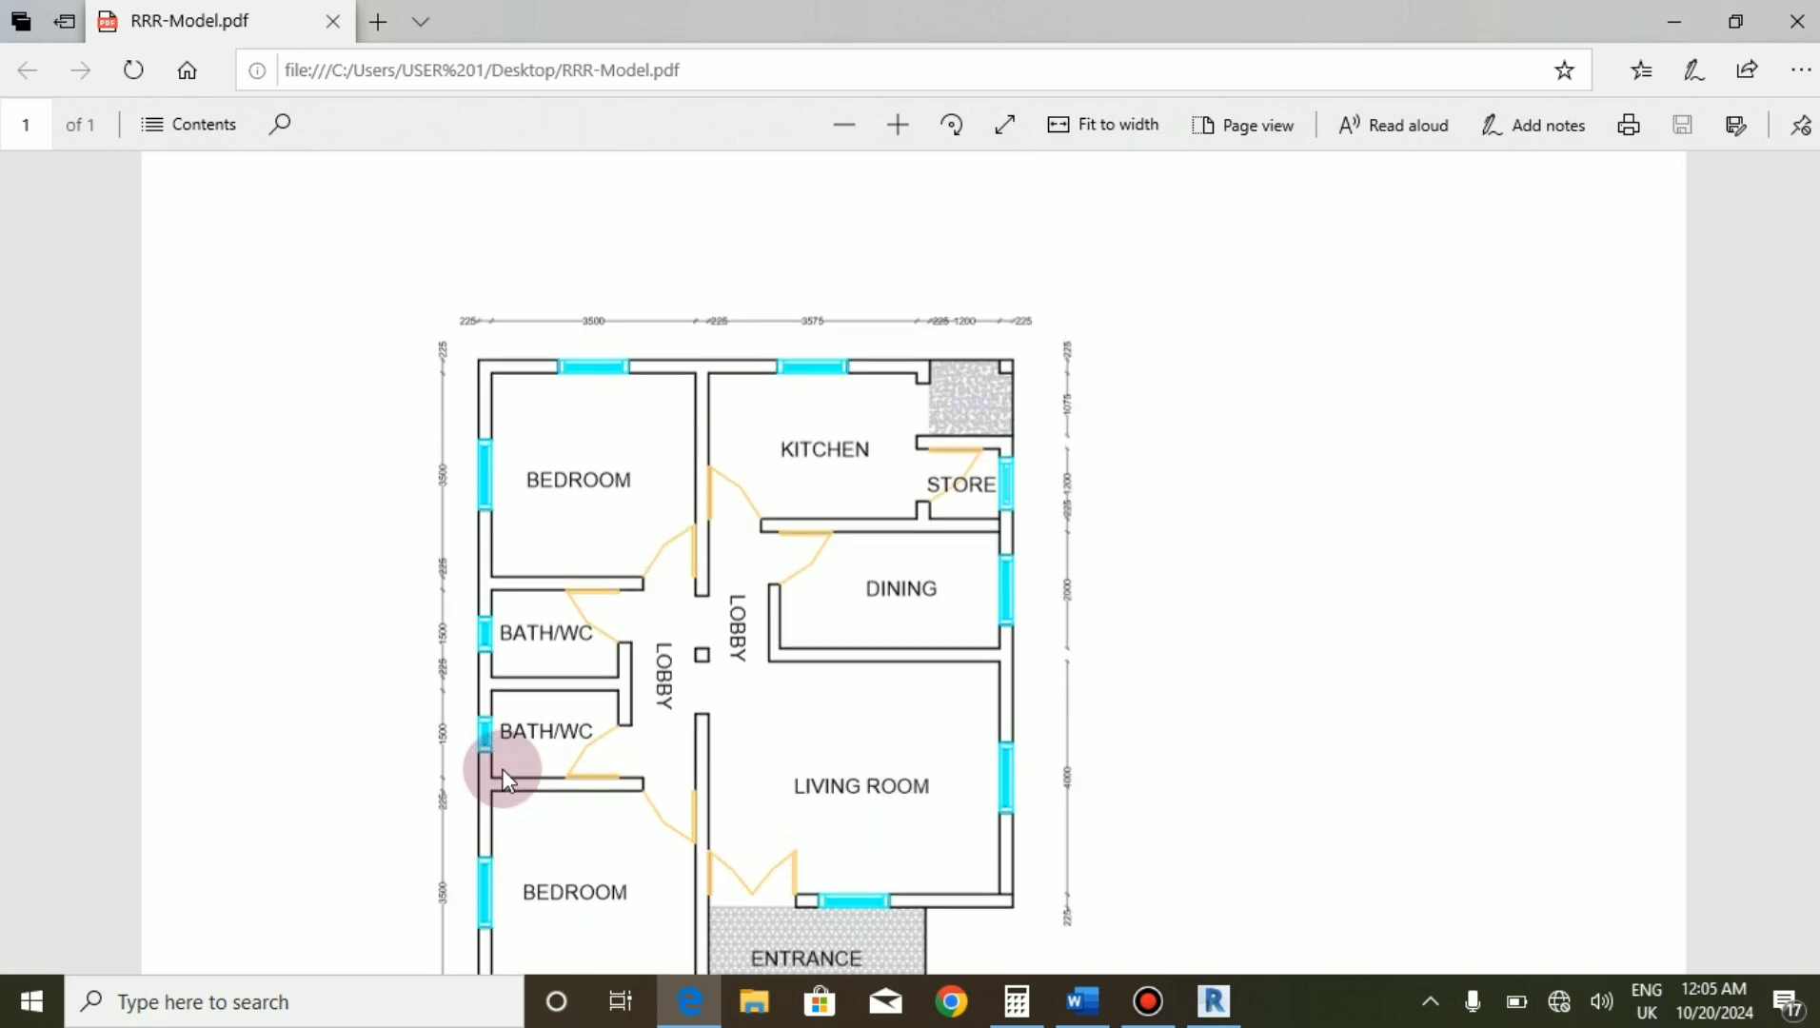
scroll(502, 769, "up", 1, "ctrl")
scroll(503, 732, "down", 2)
scroll(423, 553, "up", 2, "ctrl")
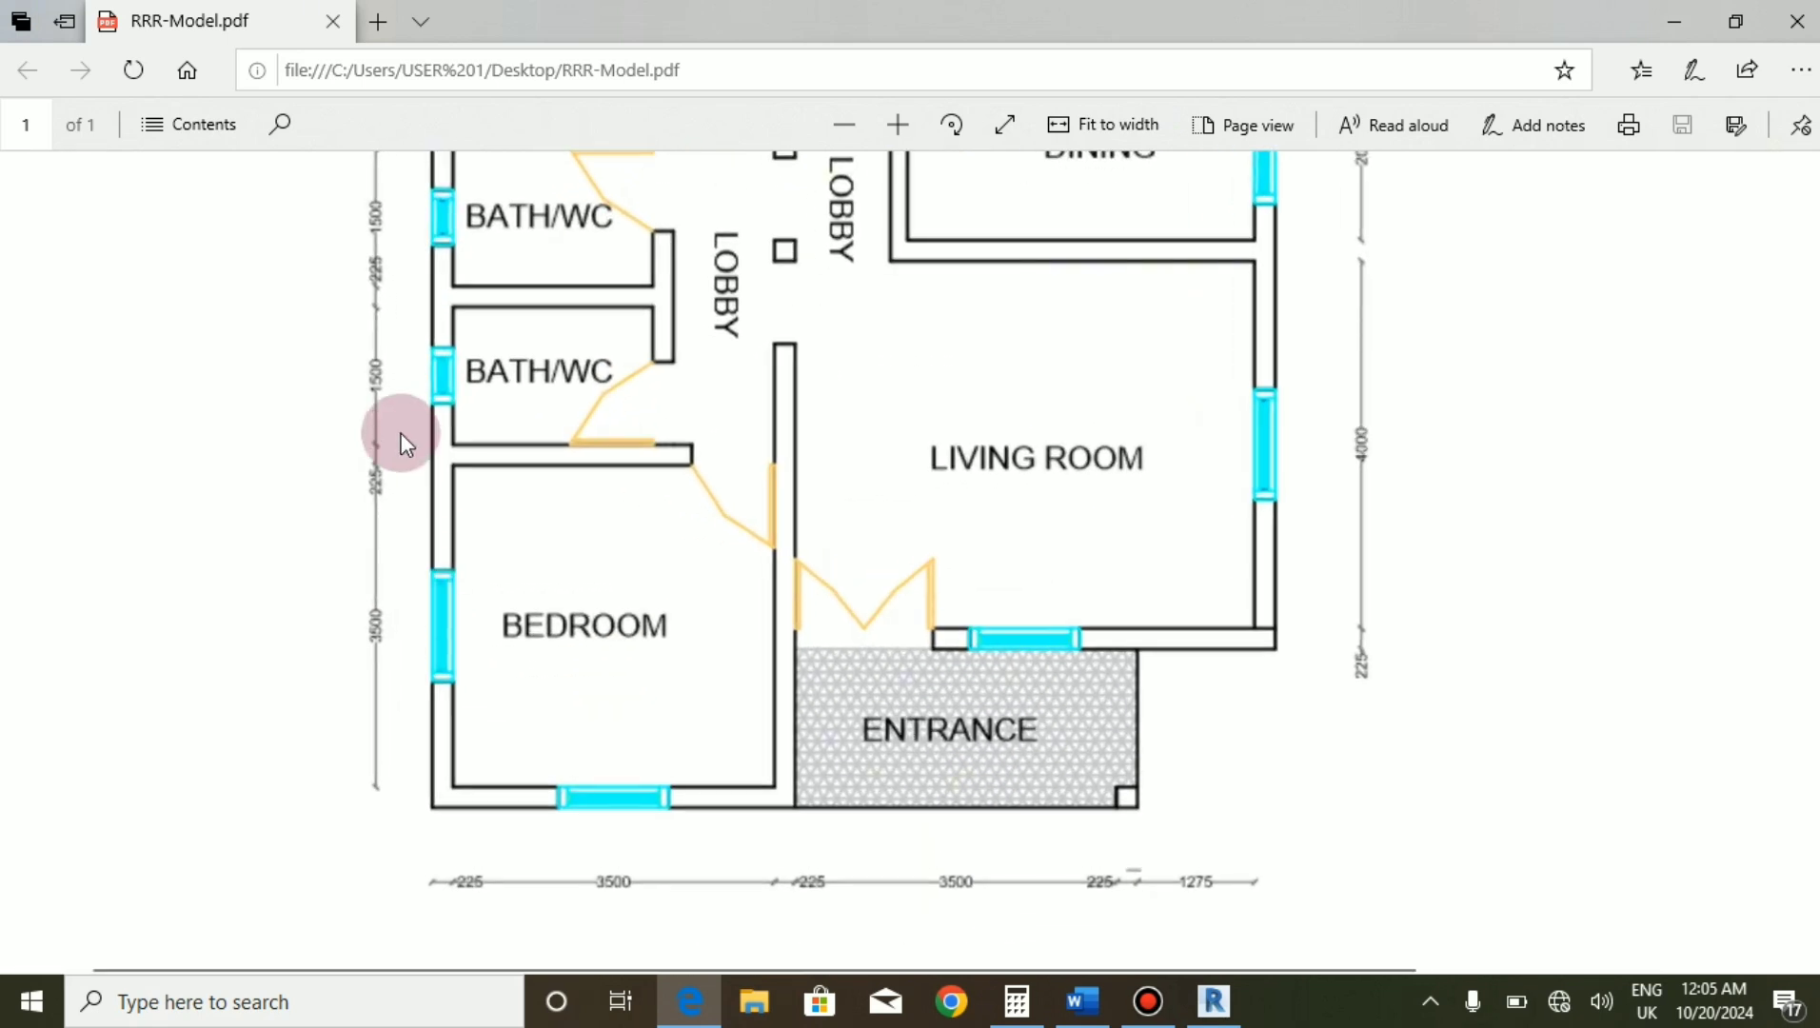
scroll(468, 586, "down", 1, "ctrl")
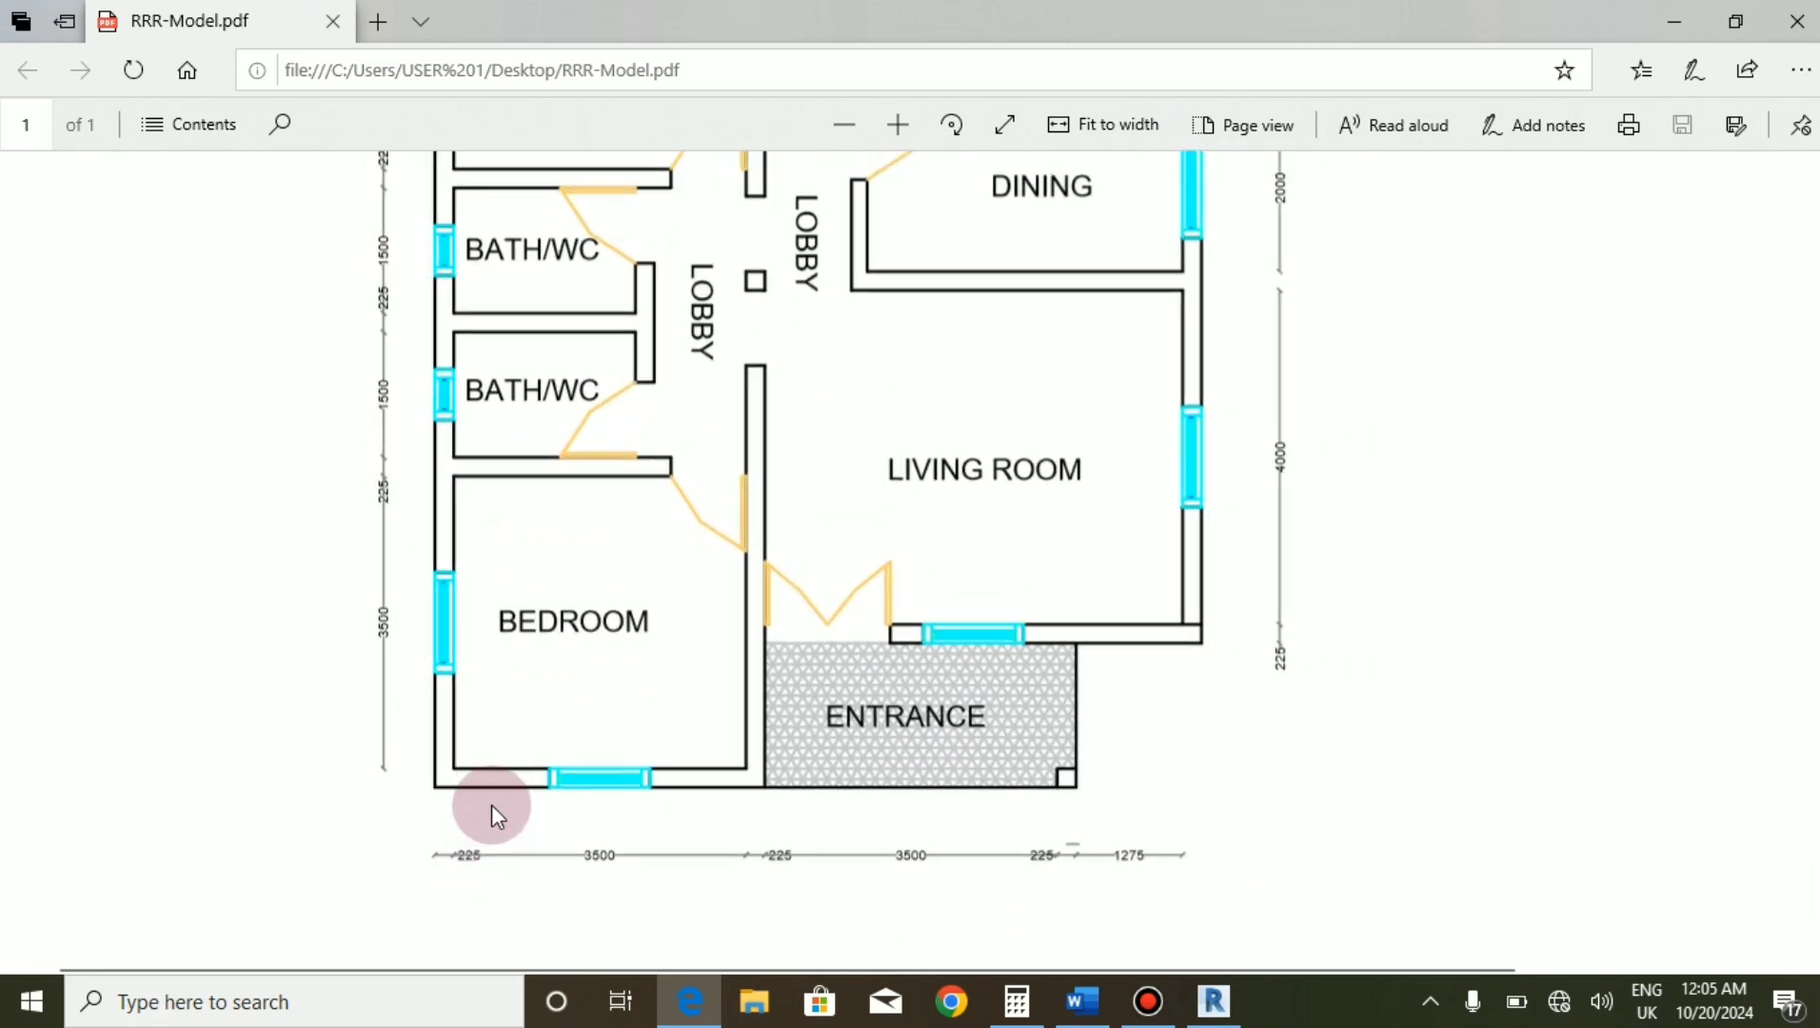
scroll(760, 801, "down", 2)
scroll(764, 731, "up", 2)
scroll(764, 732, "down", 3, "ctrl")
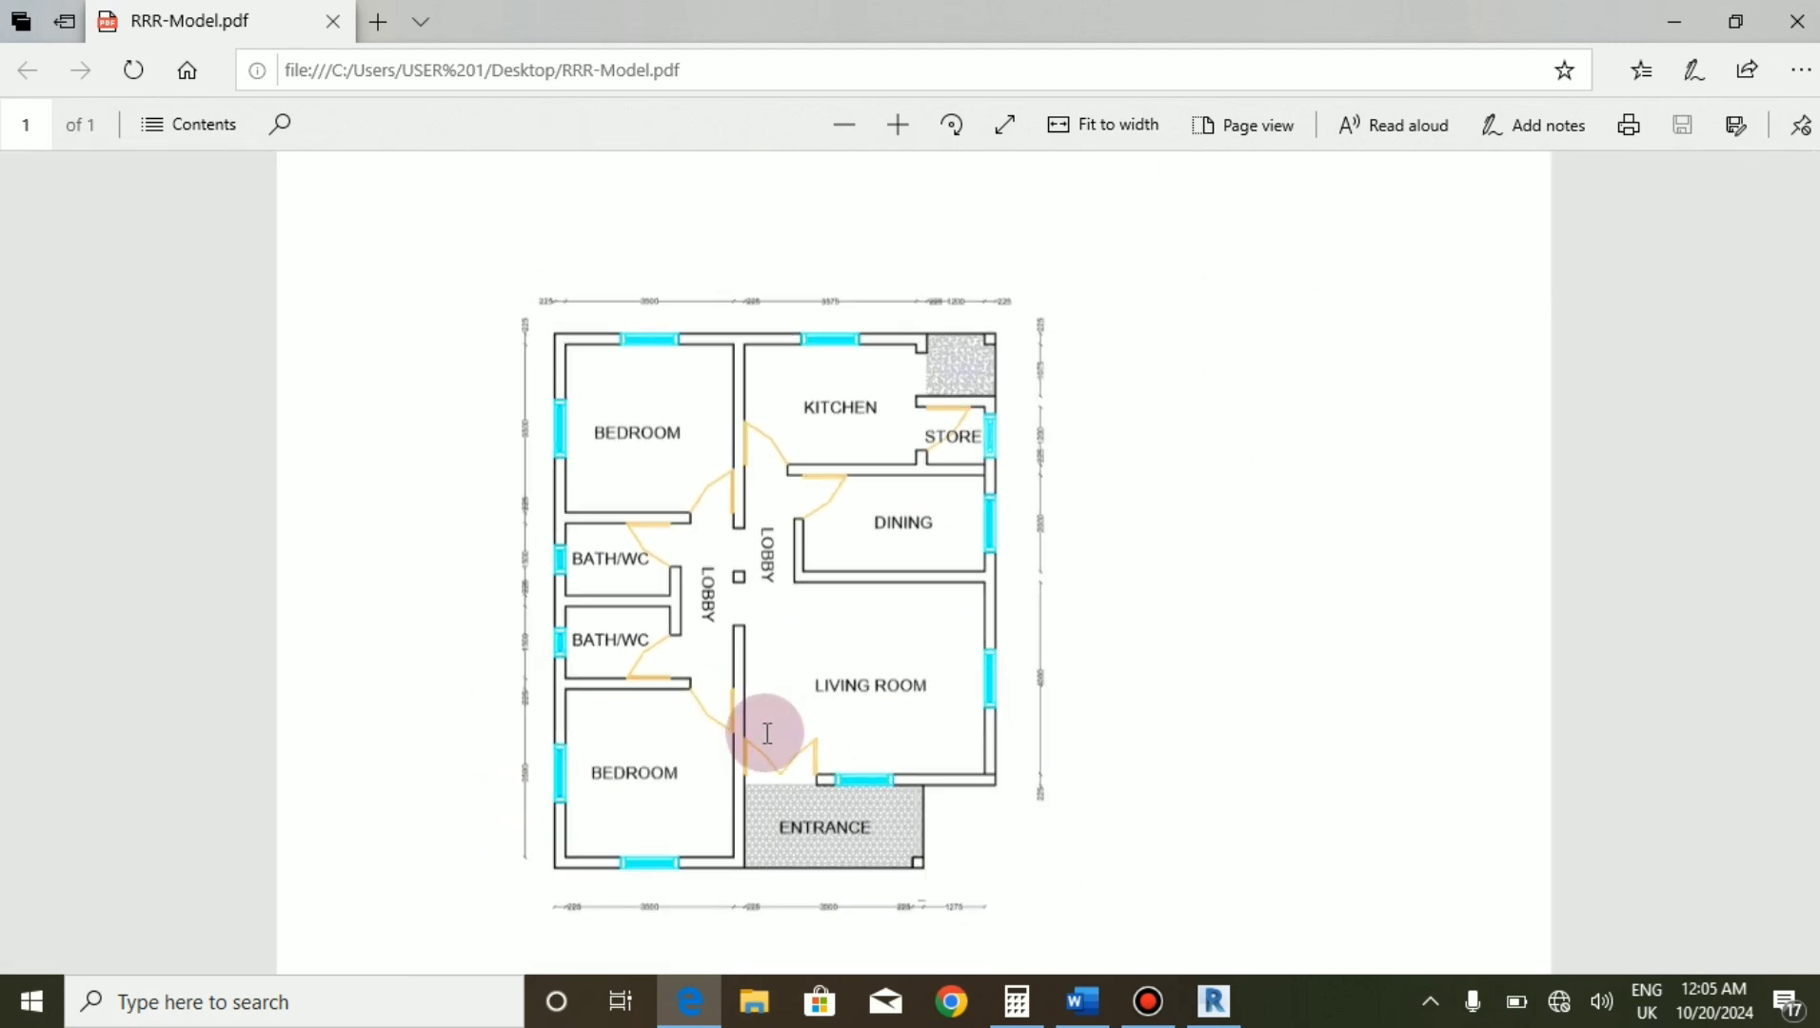
scroll(766, 687, "up", 1, "ctrl")
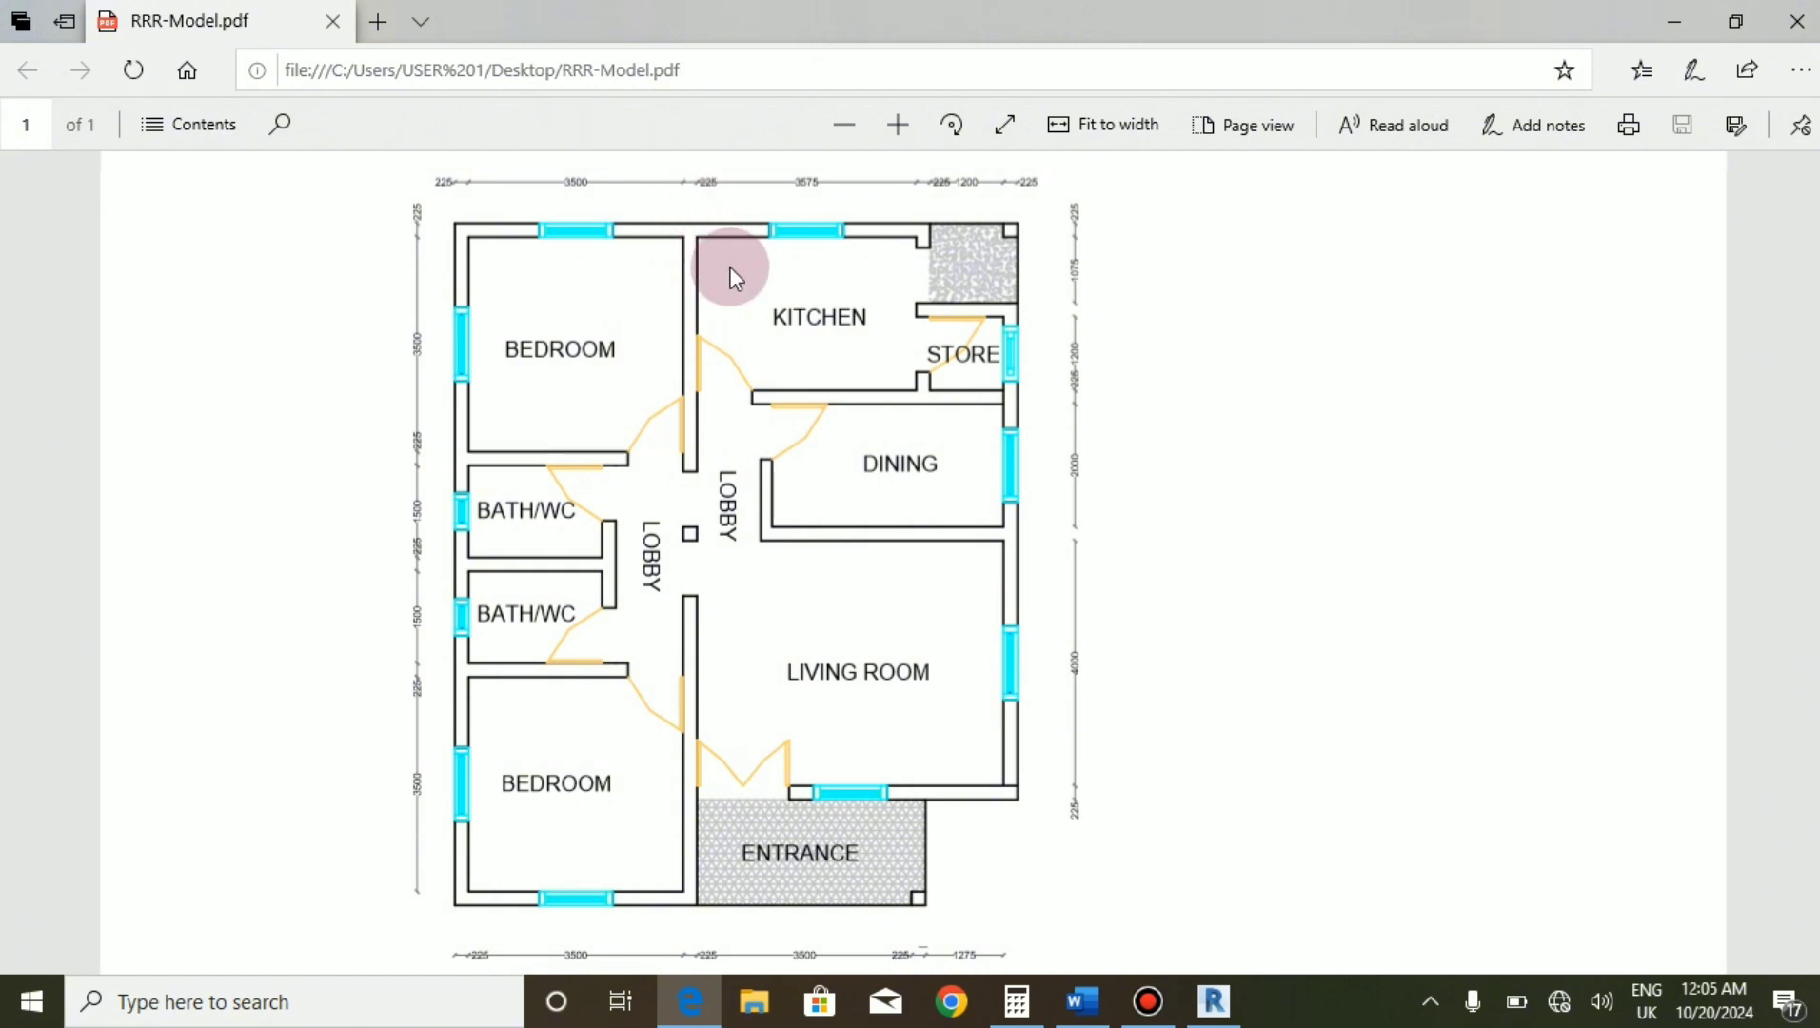
left_click_drag(690, 180, 700, 266)
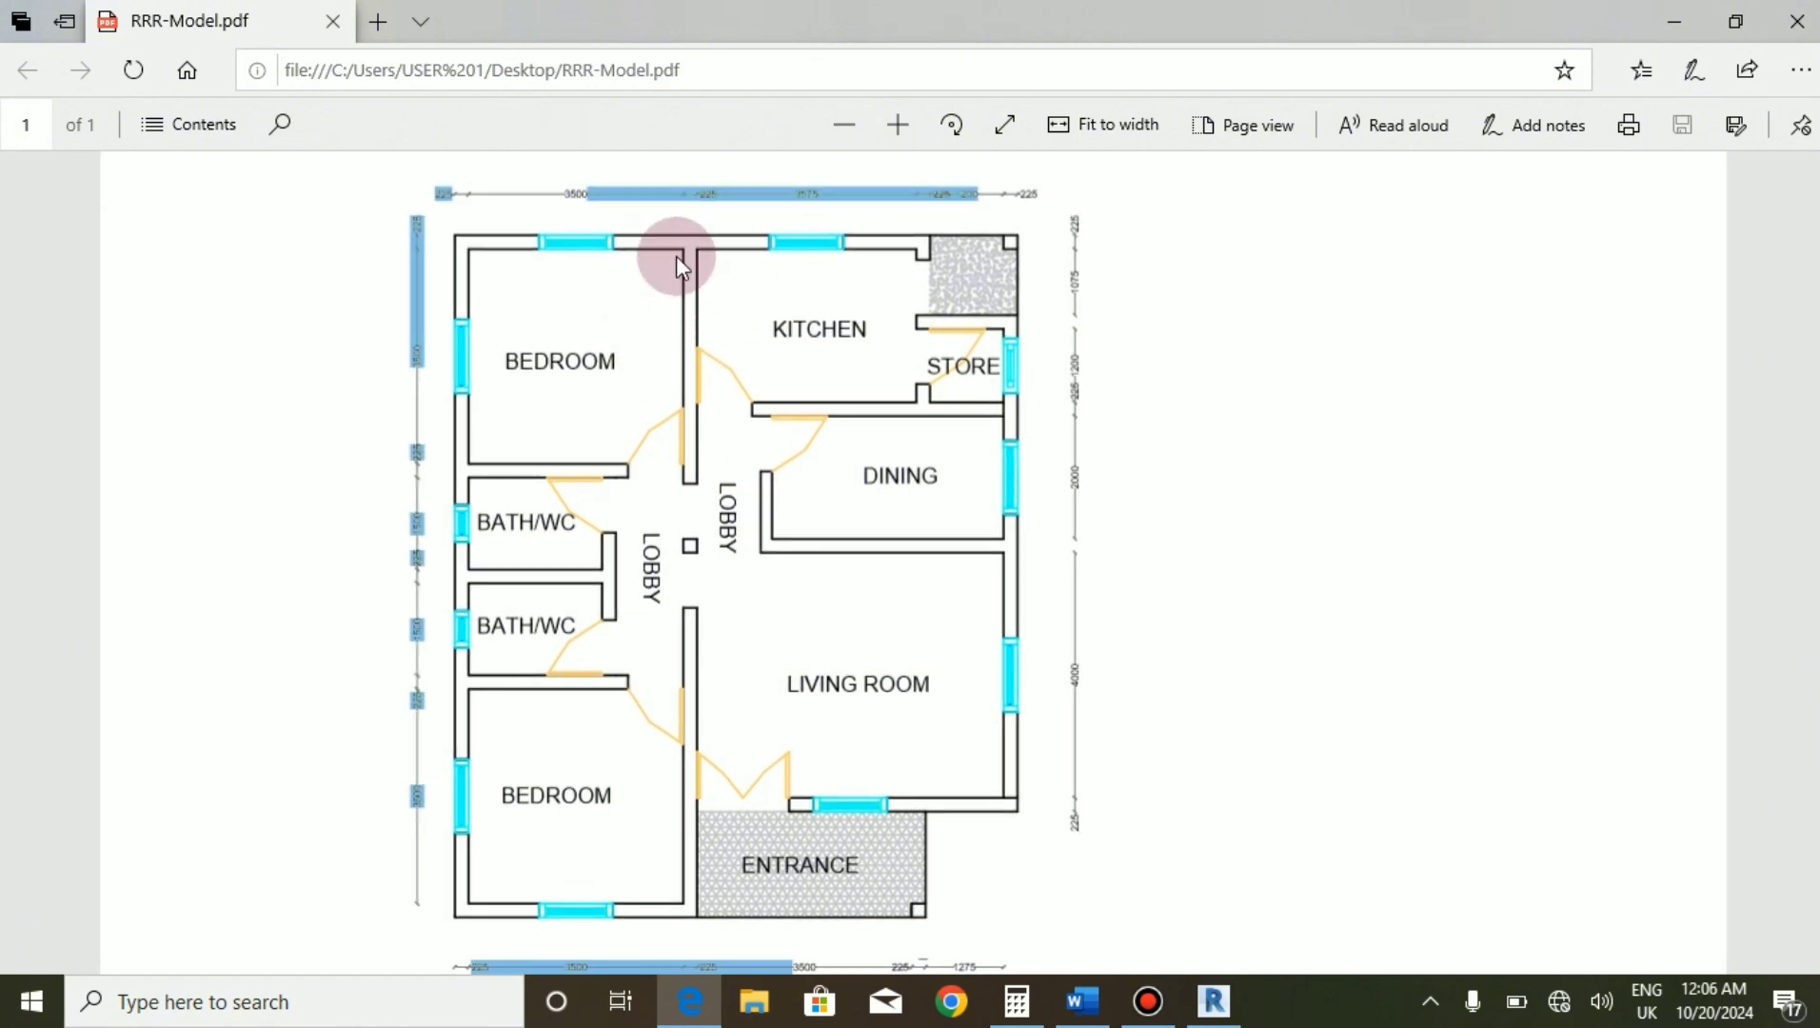
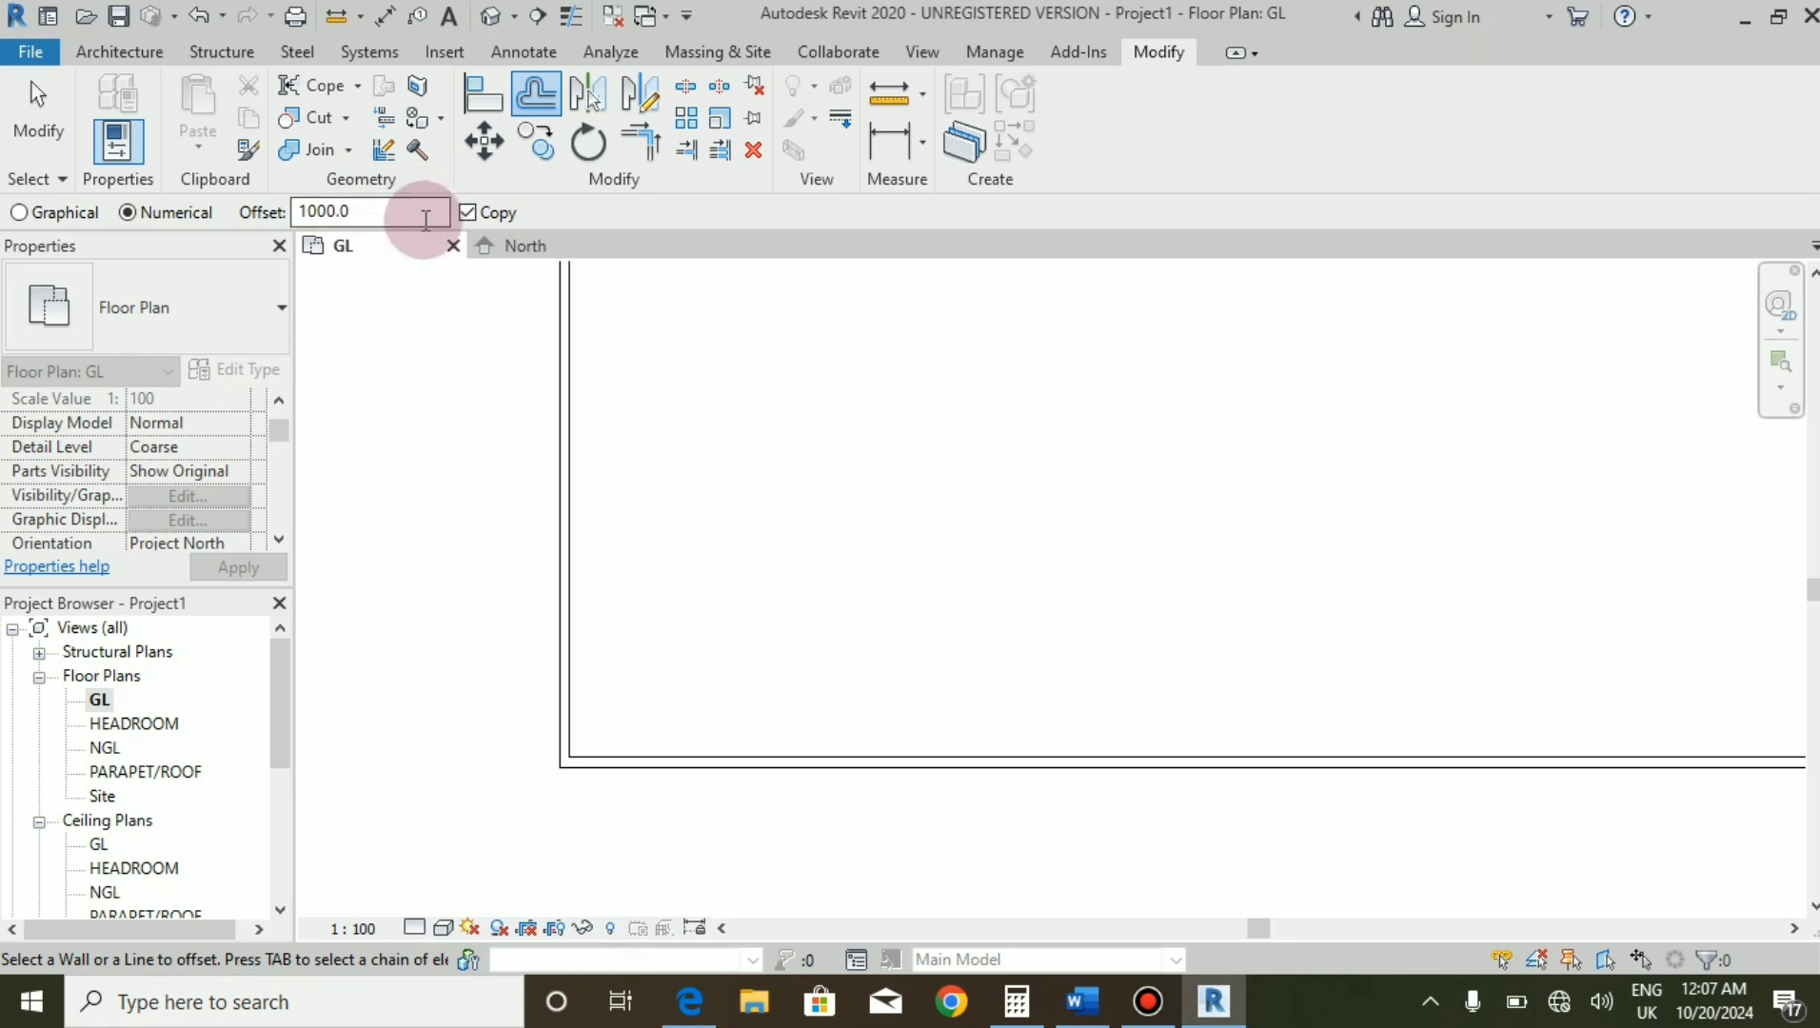
Check the lower bedroom's dimensions in RRR-Model.pdf and set the Offset tool's numerical distance to 3725 in Revit.
double_click(362, 218)
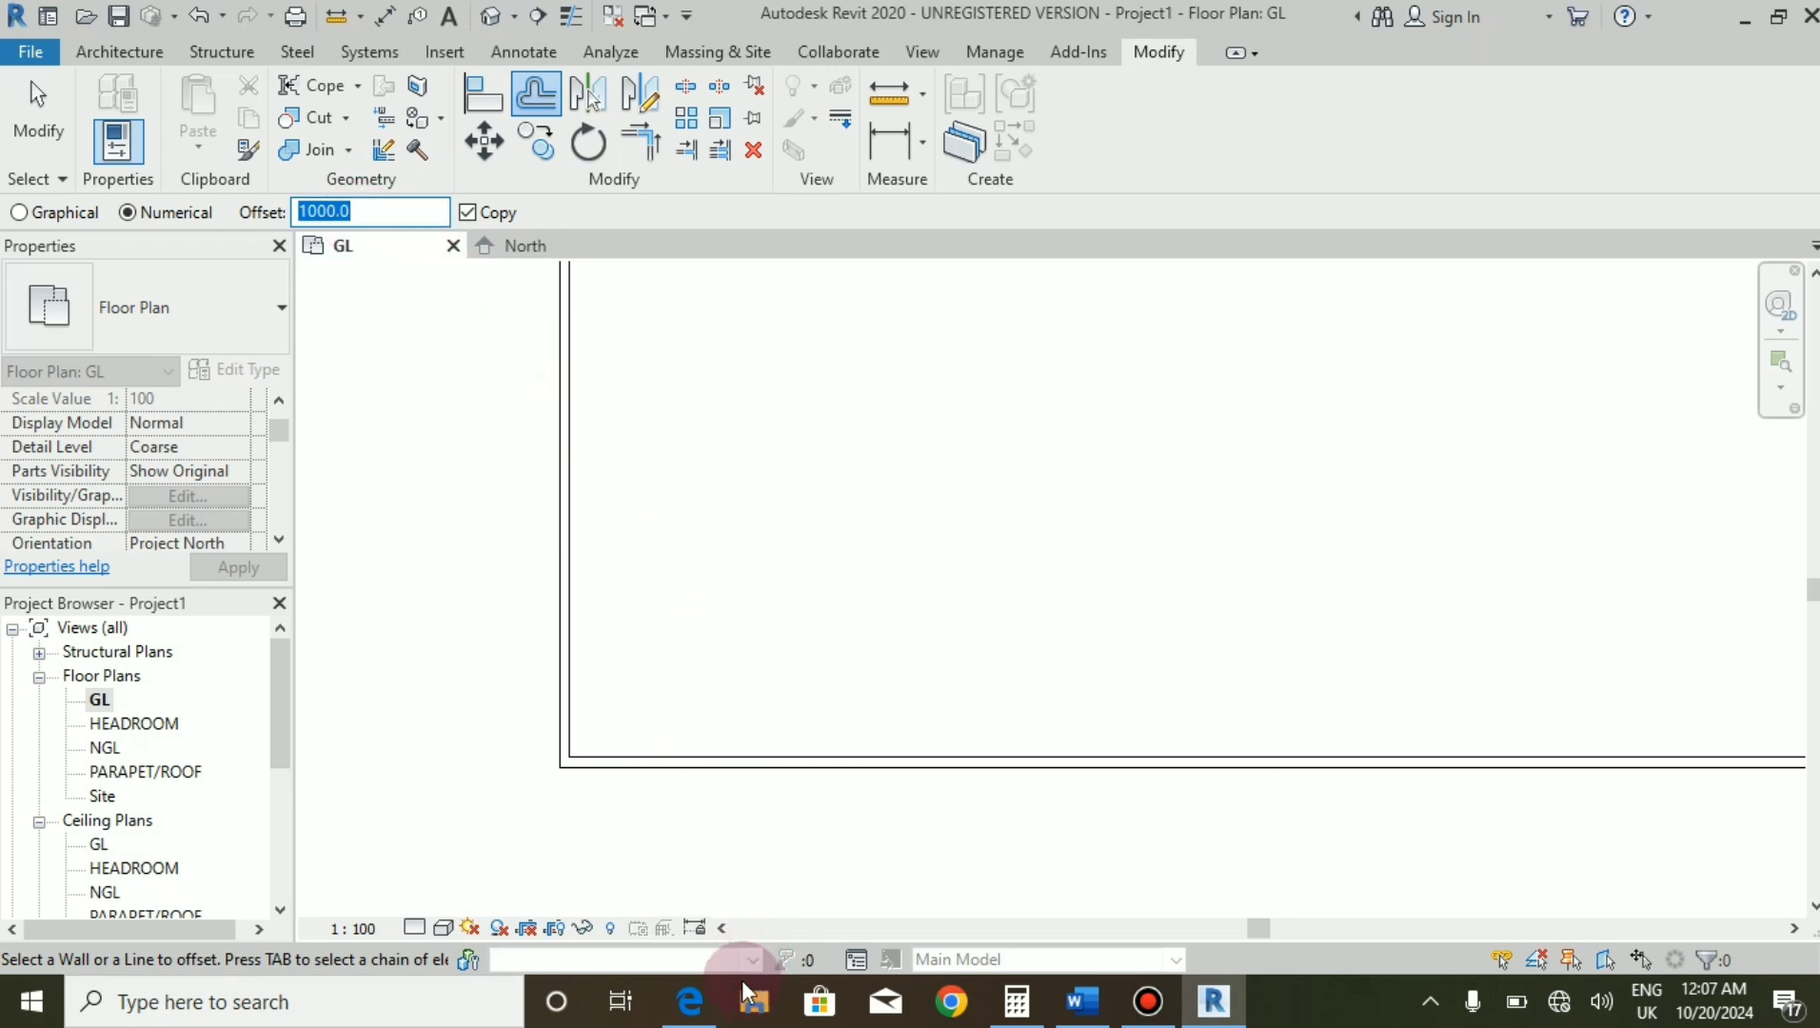
left_click(690, 971)
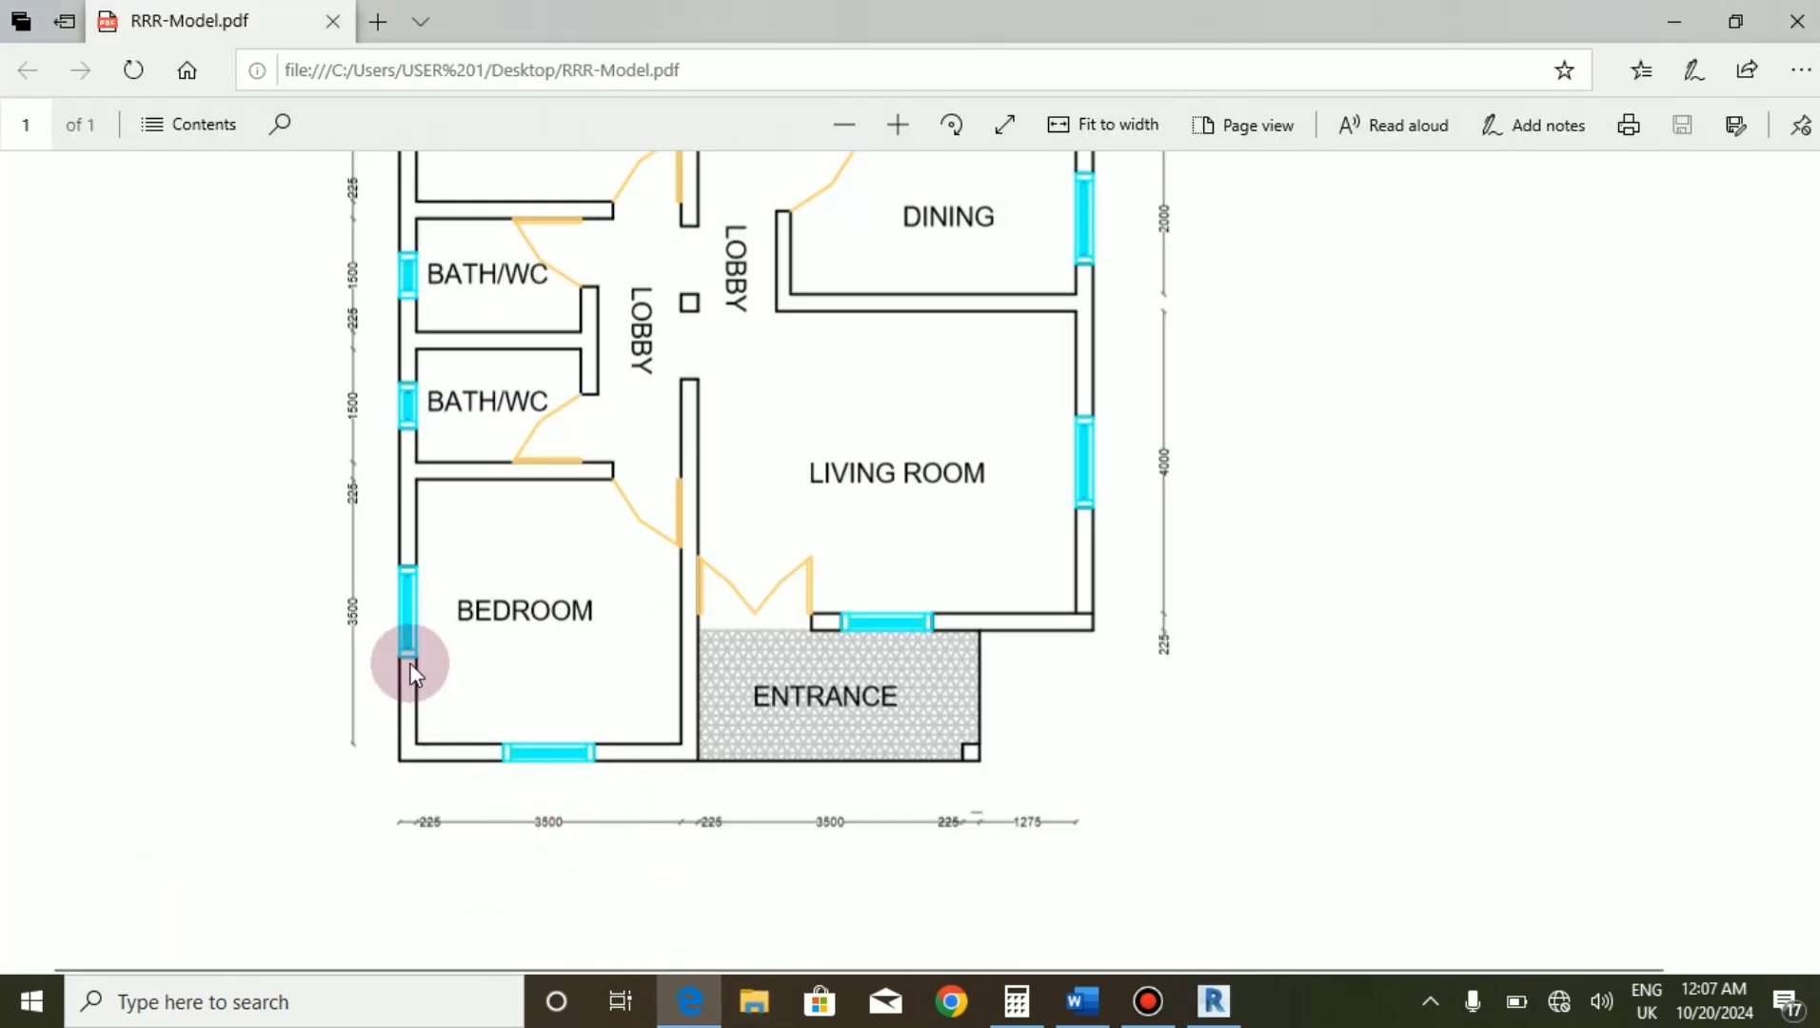
left_click(1214, 1002)
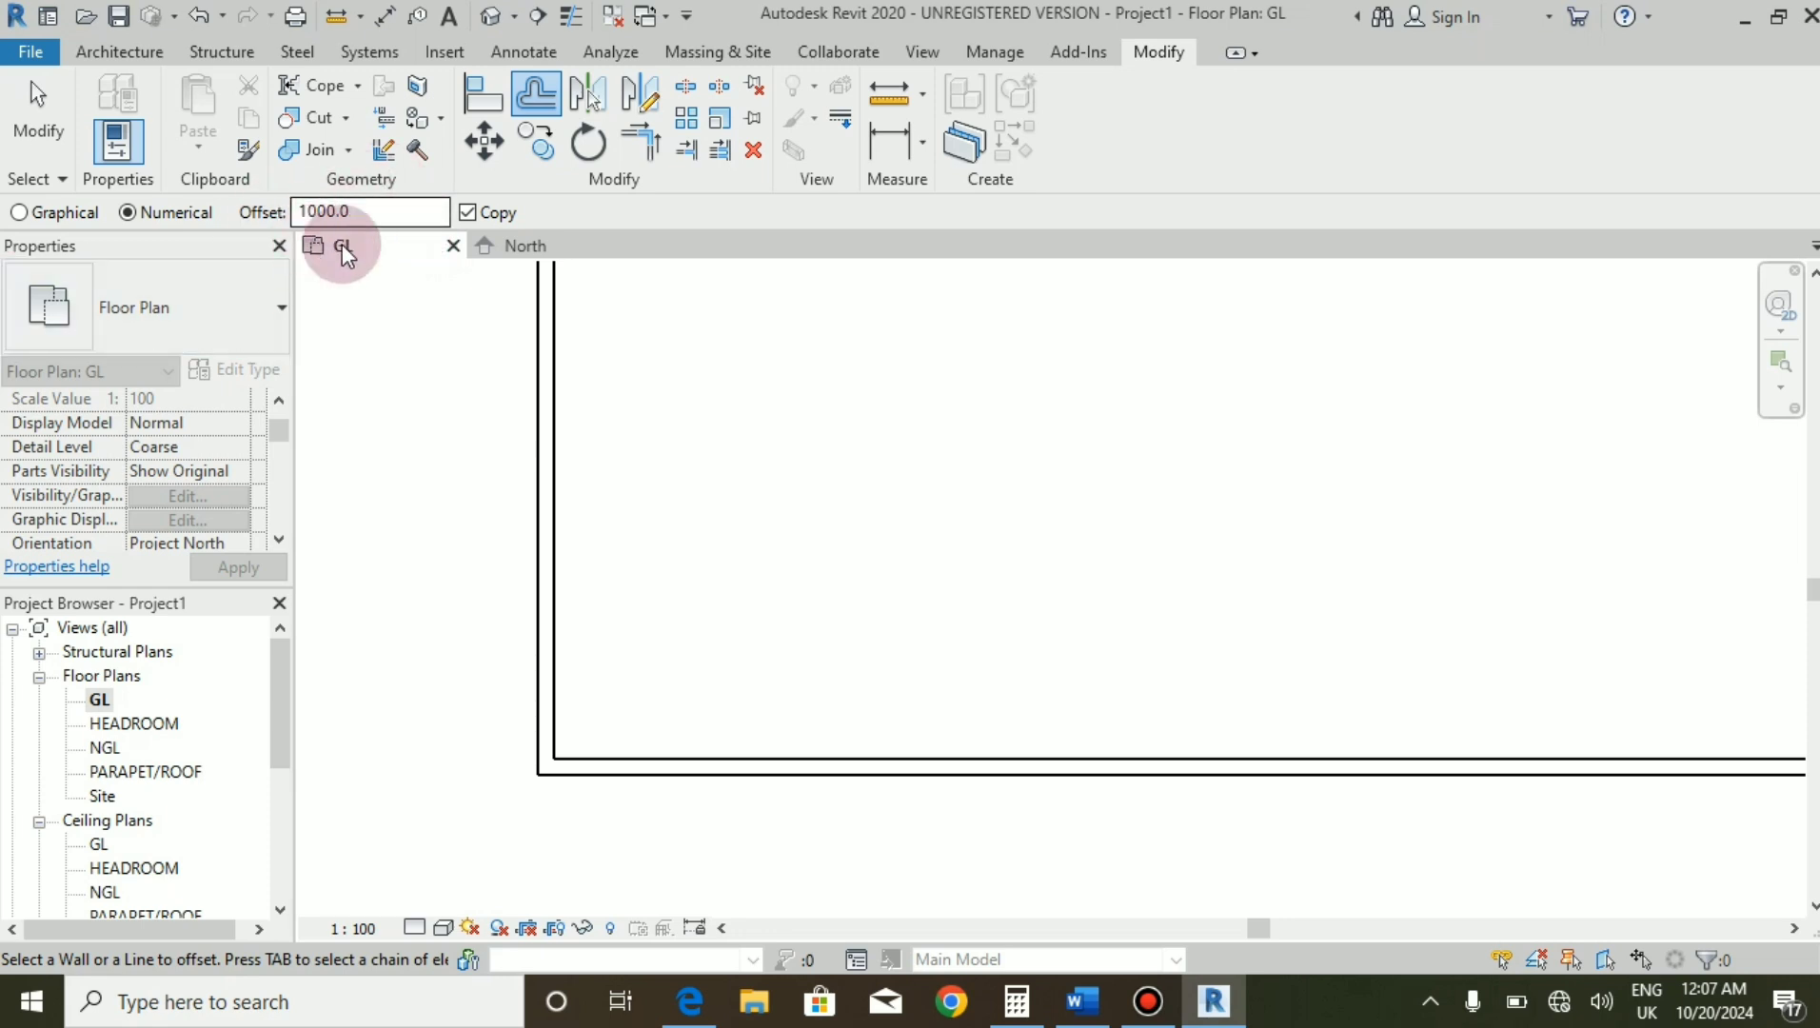
double_click(389, 215)
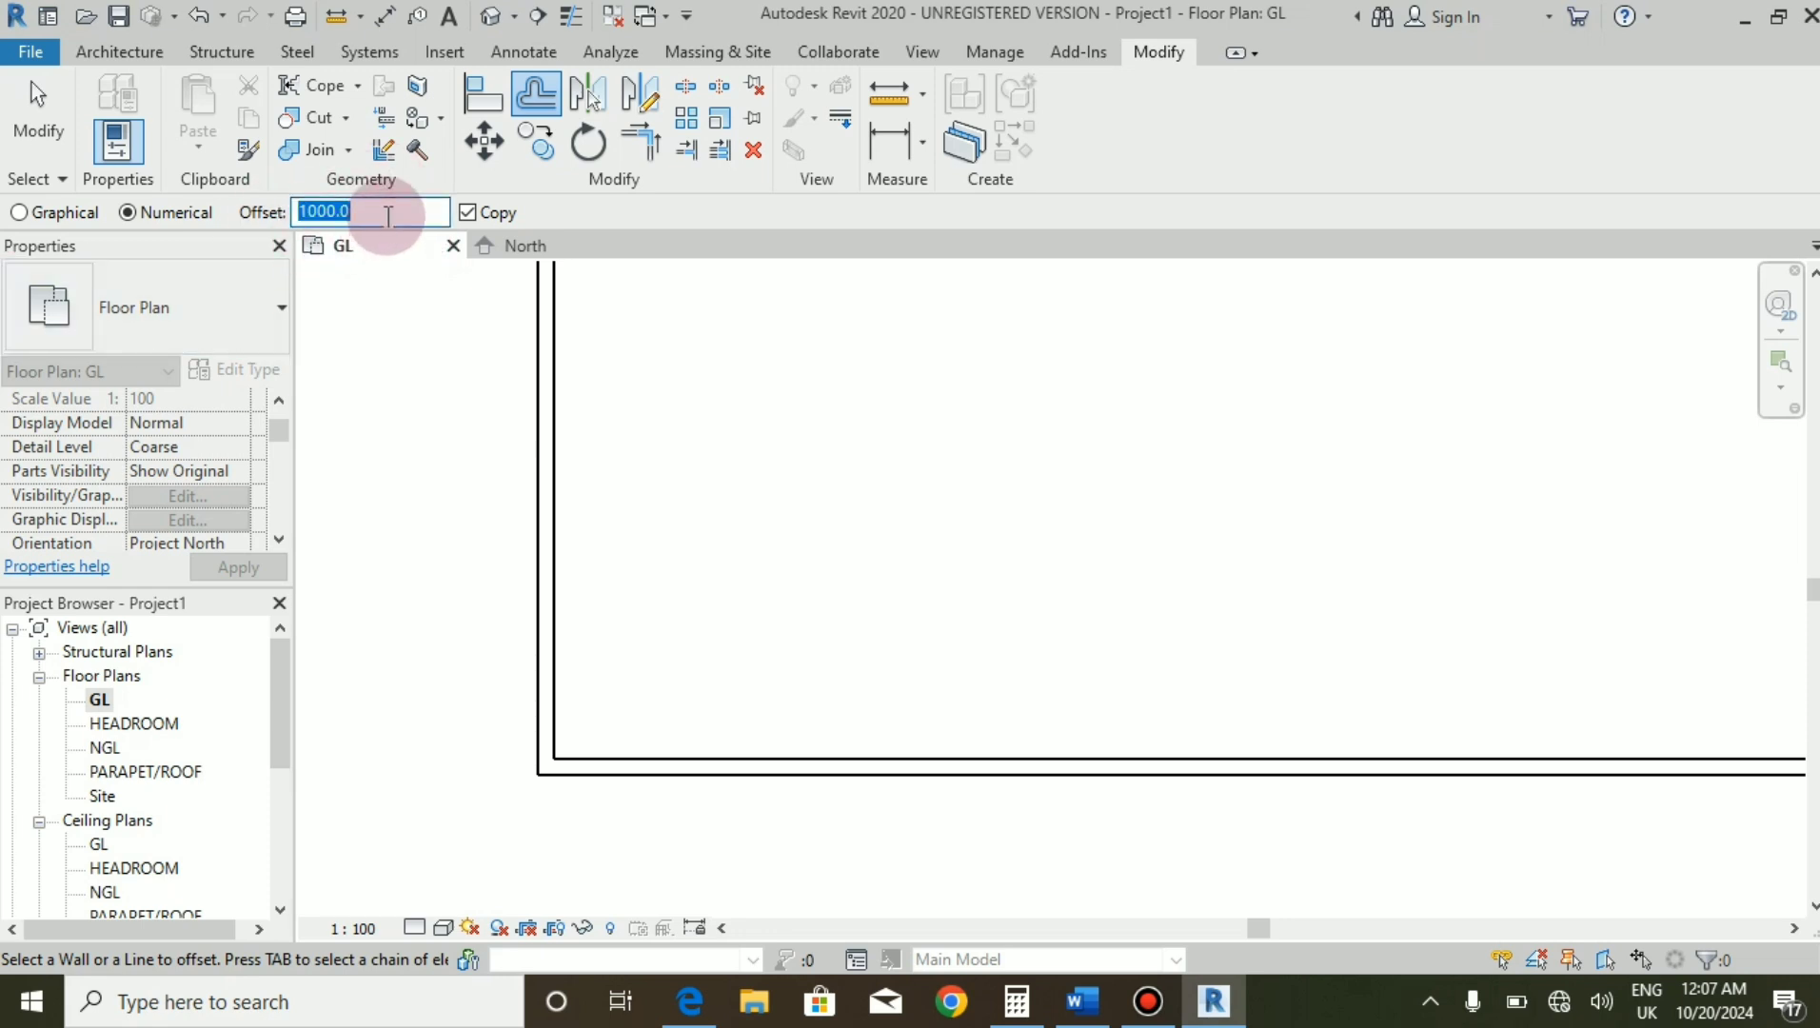
type("3725")
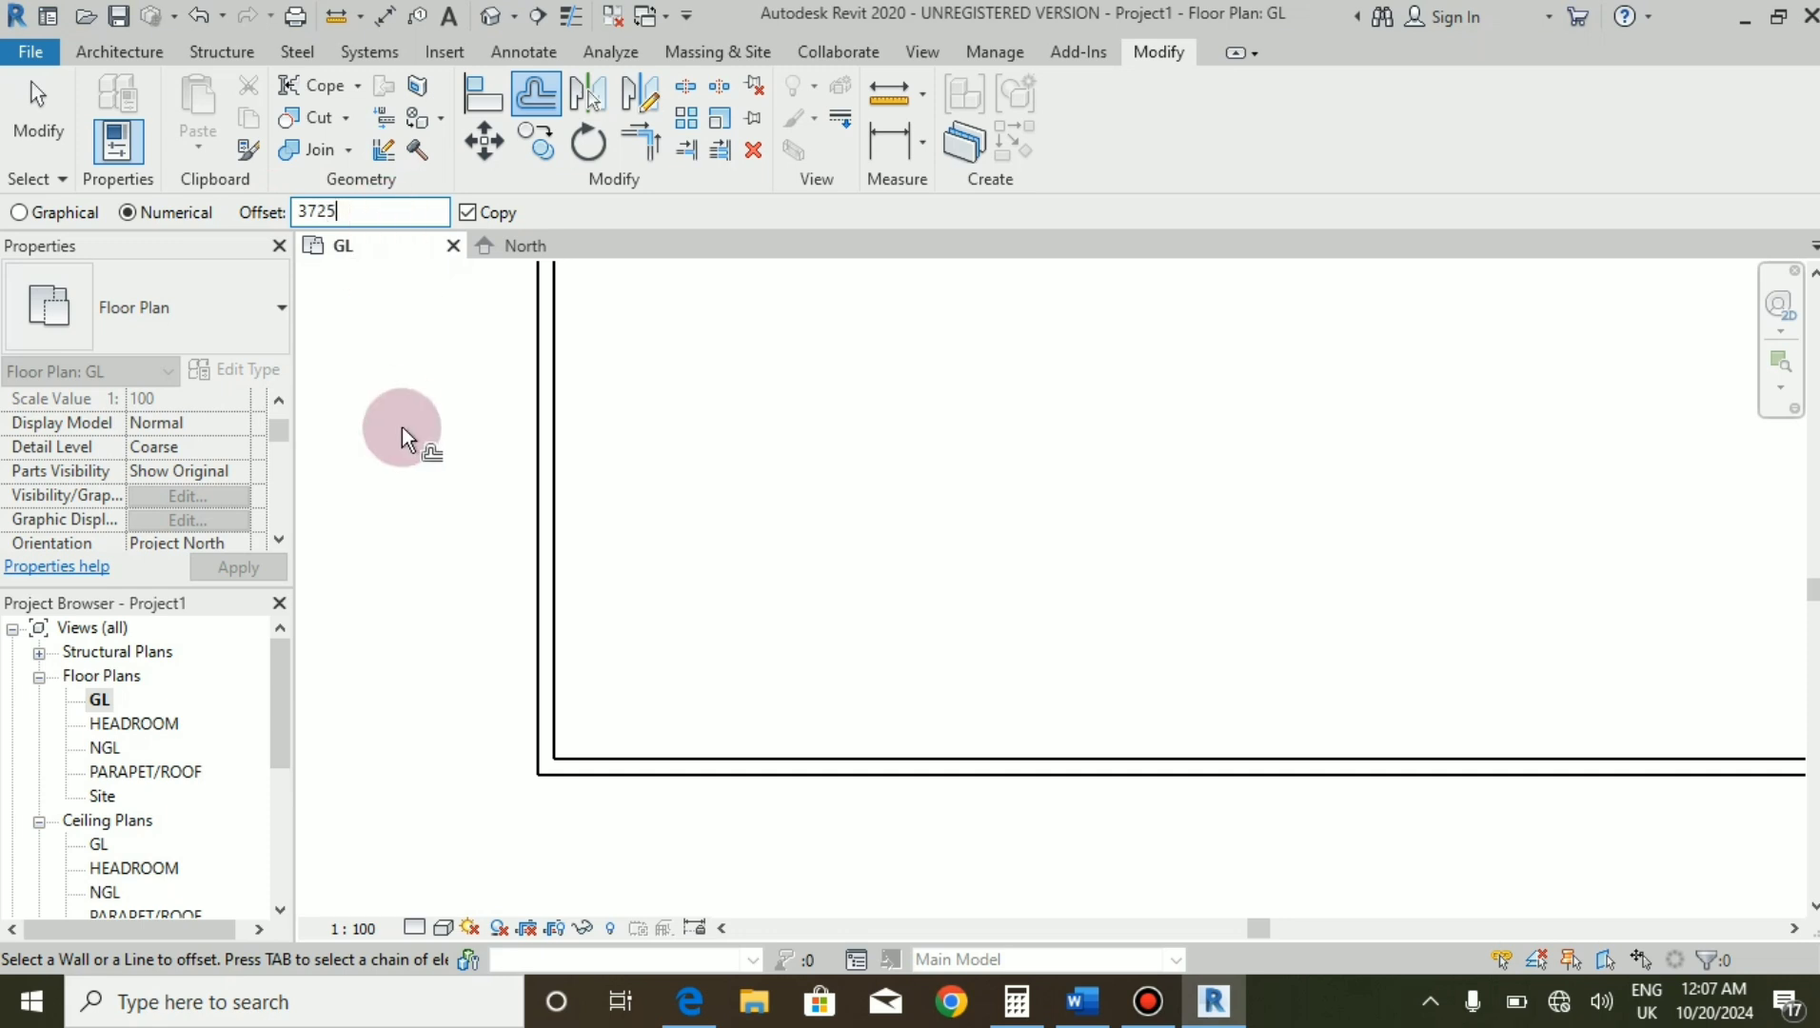
key("Return")
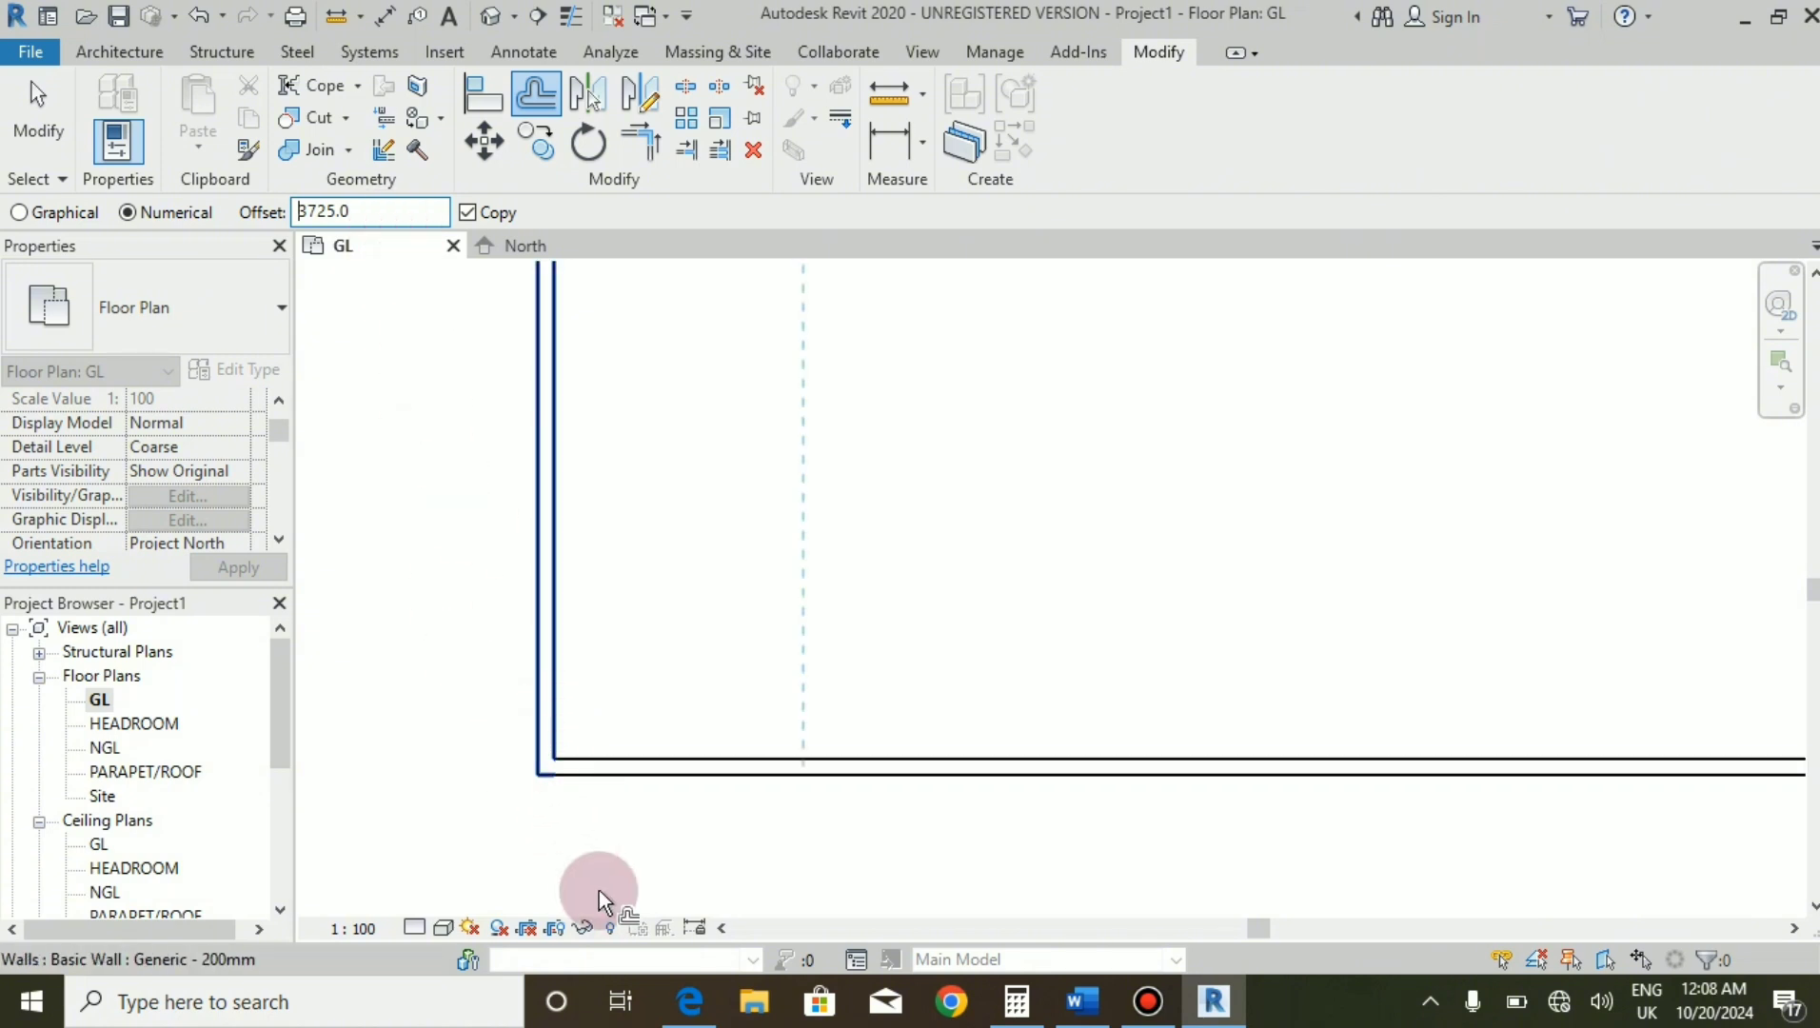
scroll(566, 806, "down", 2)
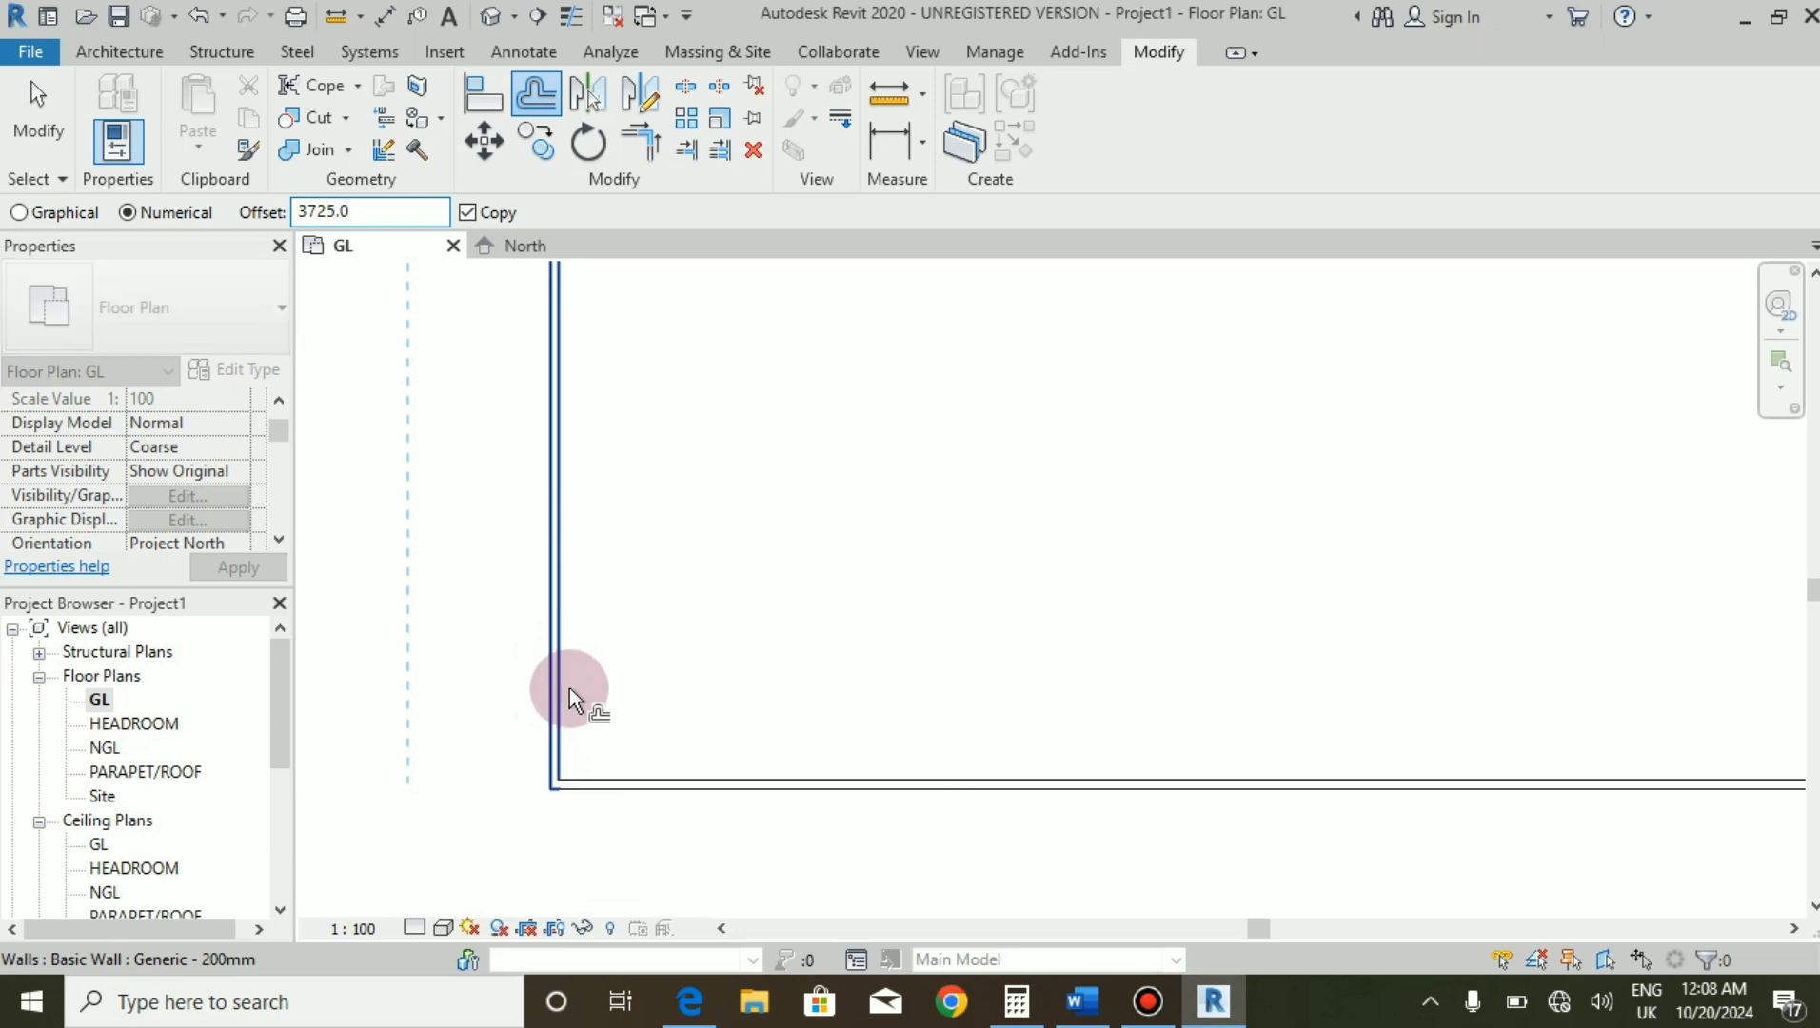
left_click(571, 695)
key("Escape")
key("ctrl+z")
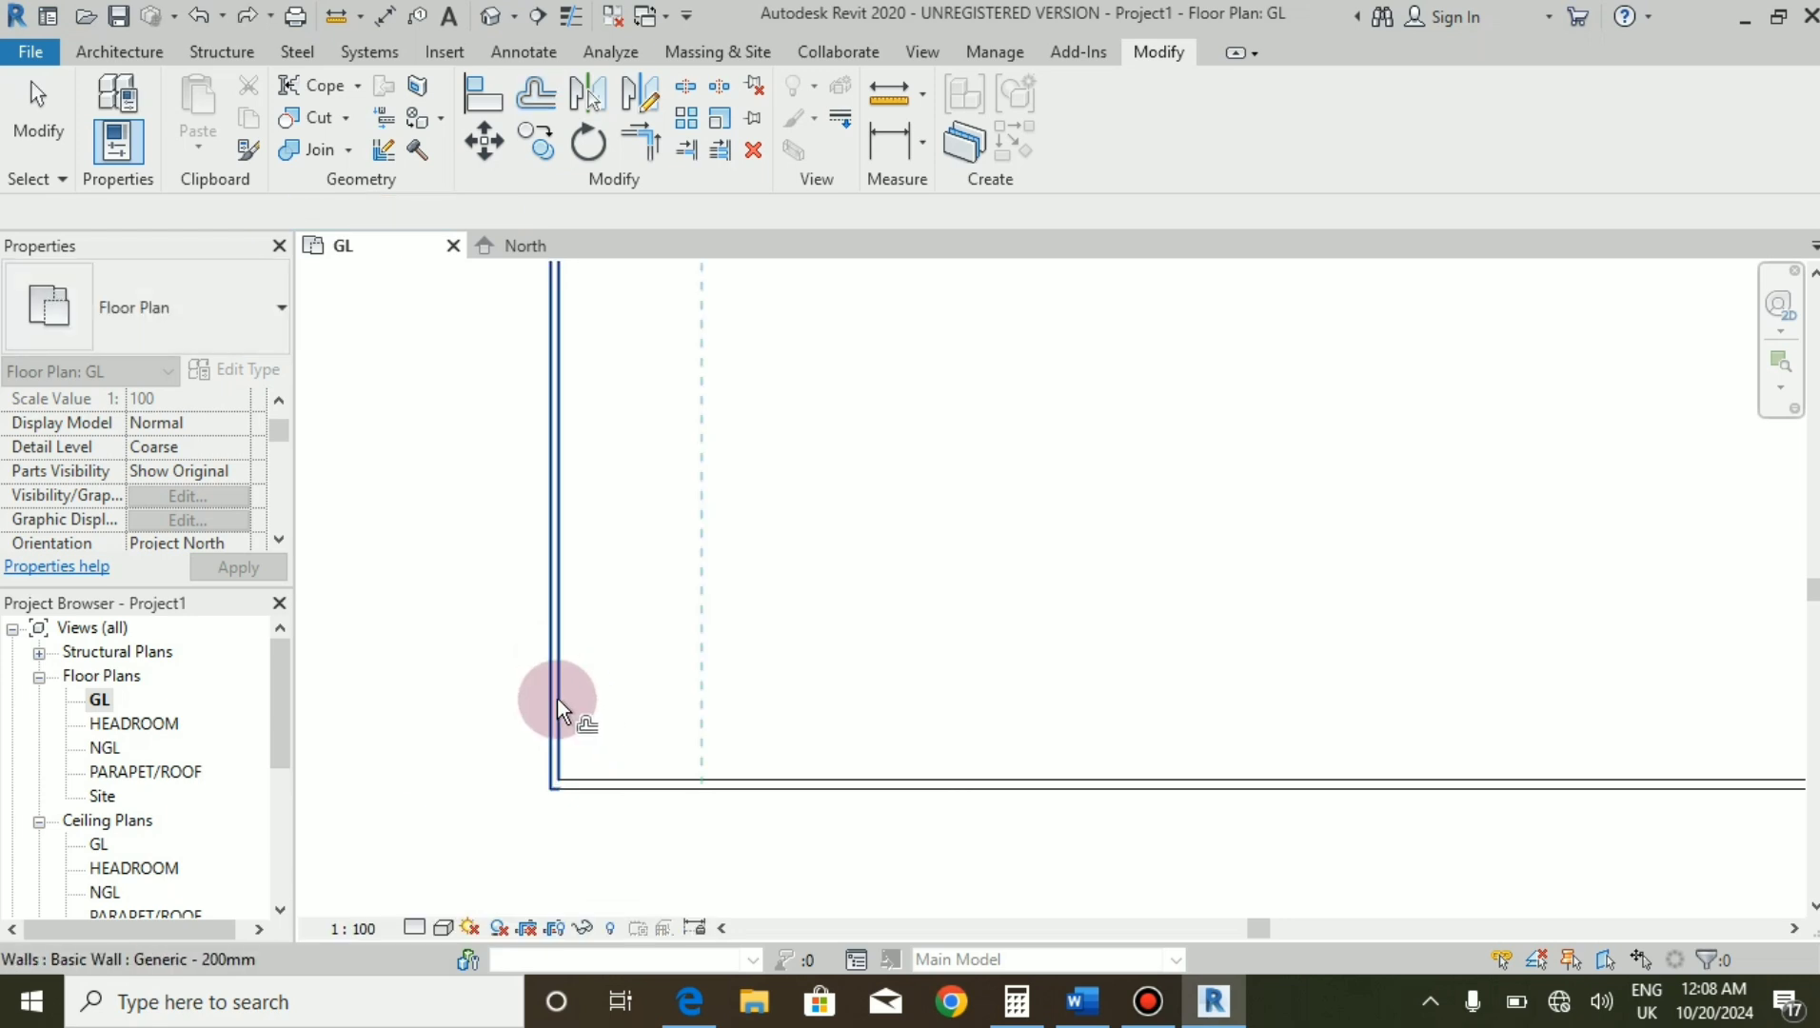
Offset copies of the vertical wall inward and the horizontal wall upward by 3725 mm, and end the Offset command.
left_click(558, 698)
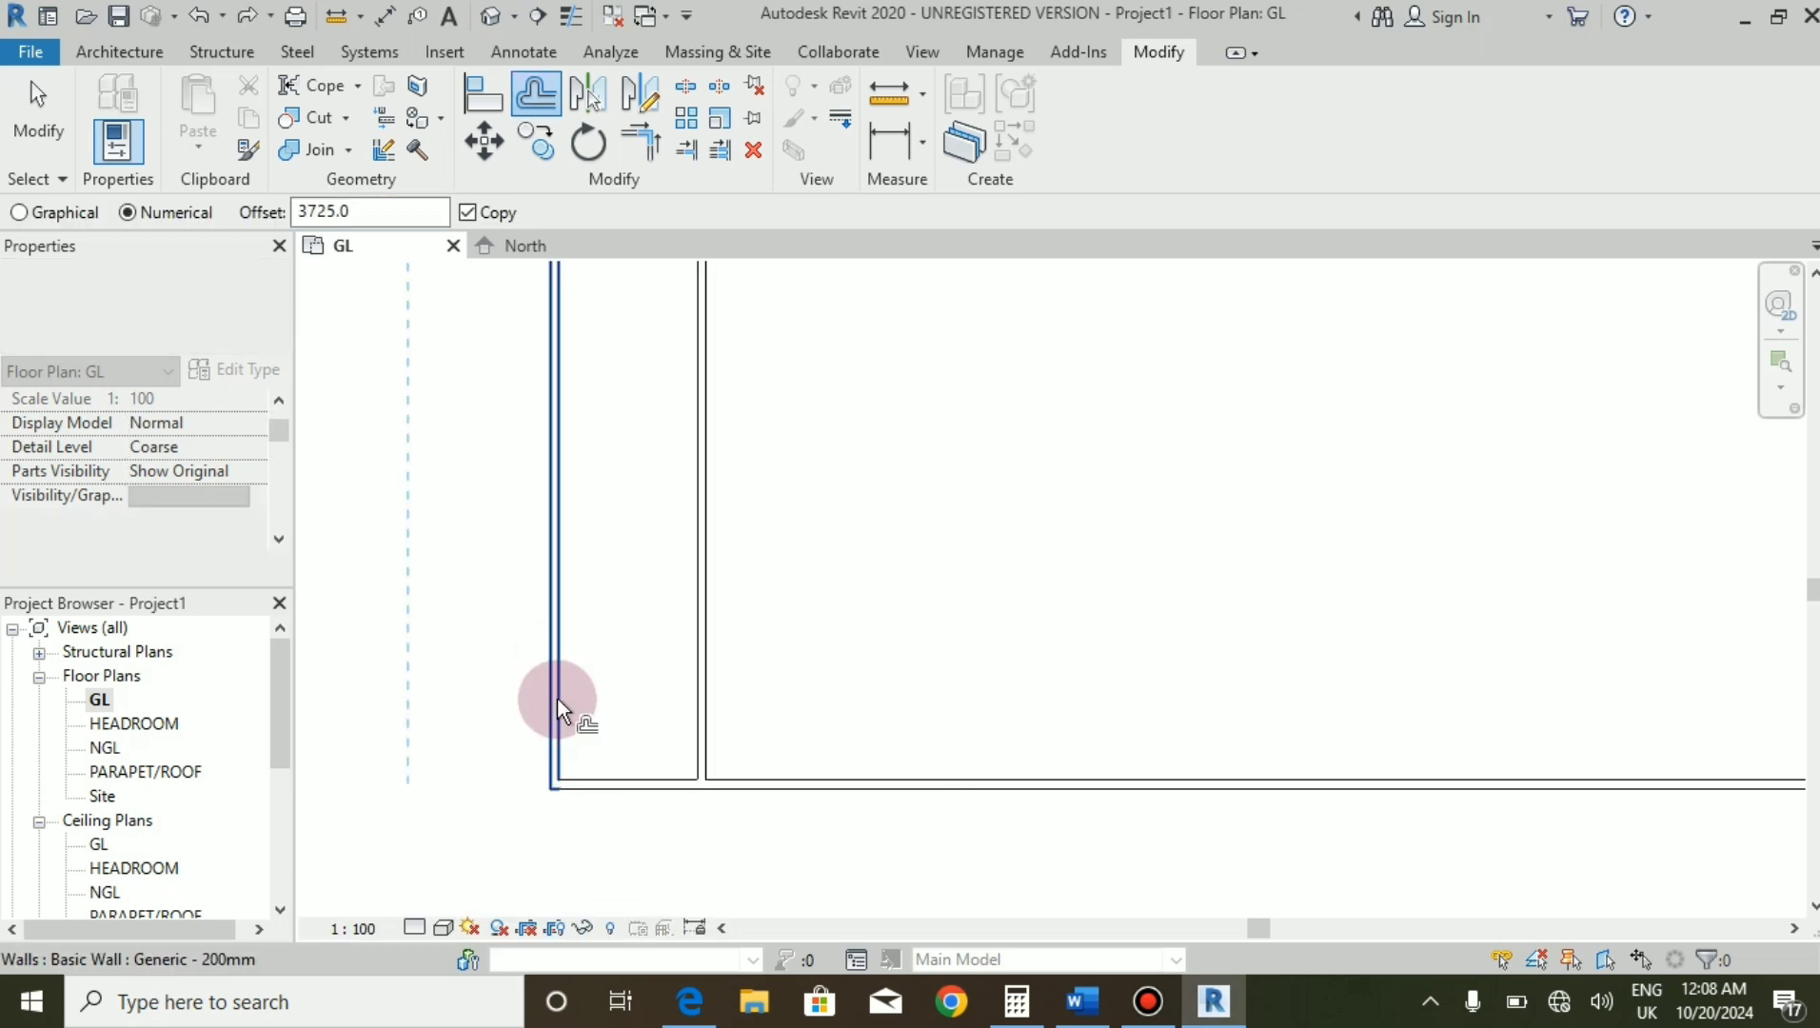
left_click(622, 792)
scroll(653, 607, "down", 2)
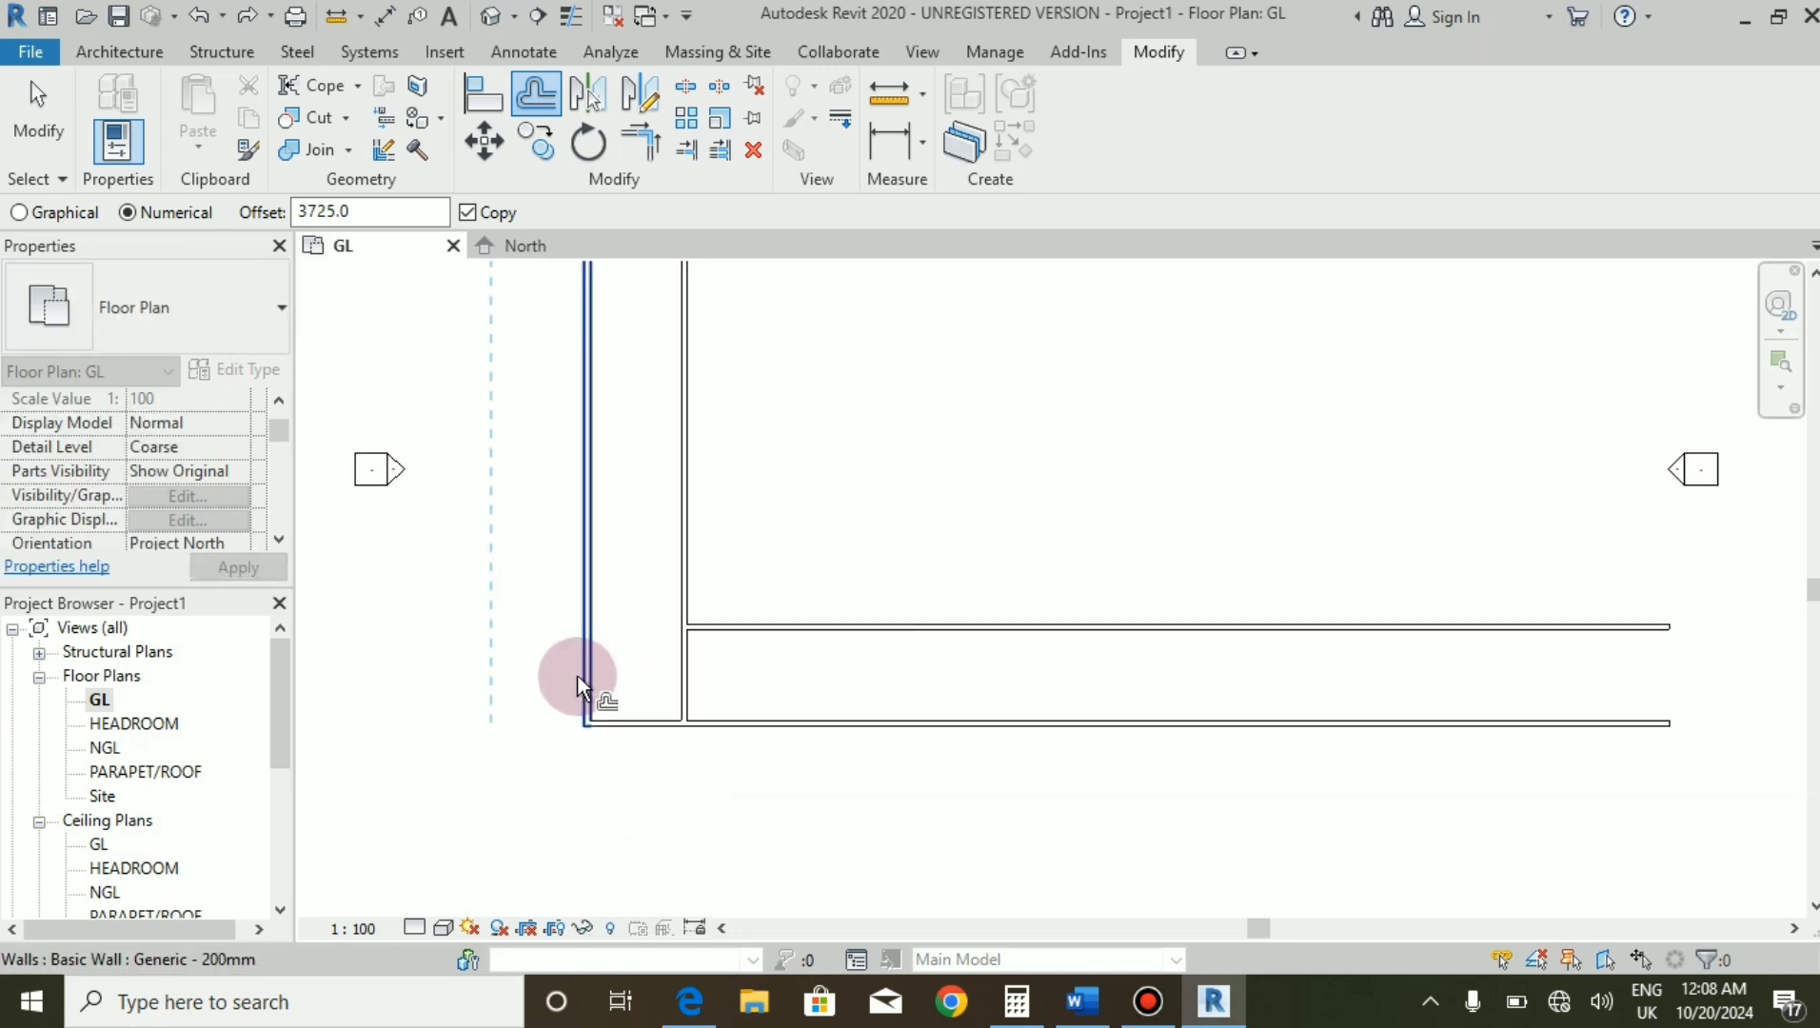
scroll(580, 679, "up", 2)
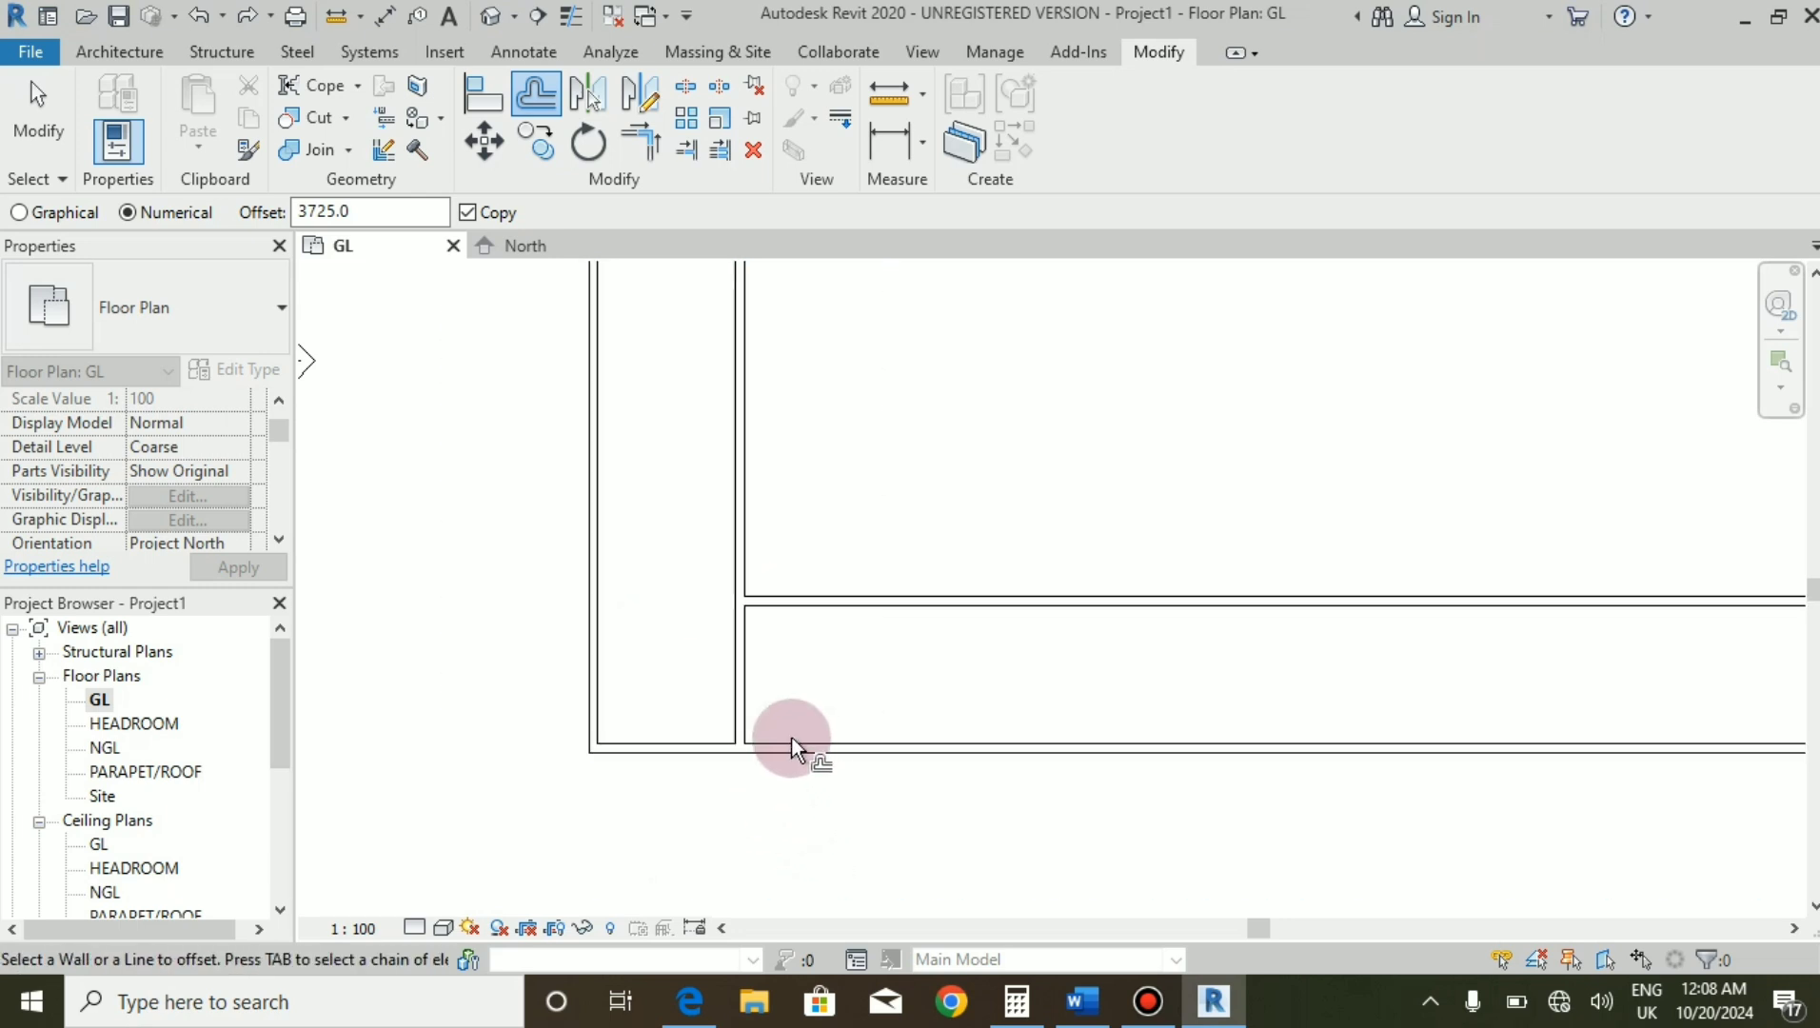
key("Escape")
Check the bedroom in RRR-Model.pdf in Edge, return to Revit, and trim/extend the outer vertical wall and offset horizontal wall into a corner.
left_click(689, 1000)
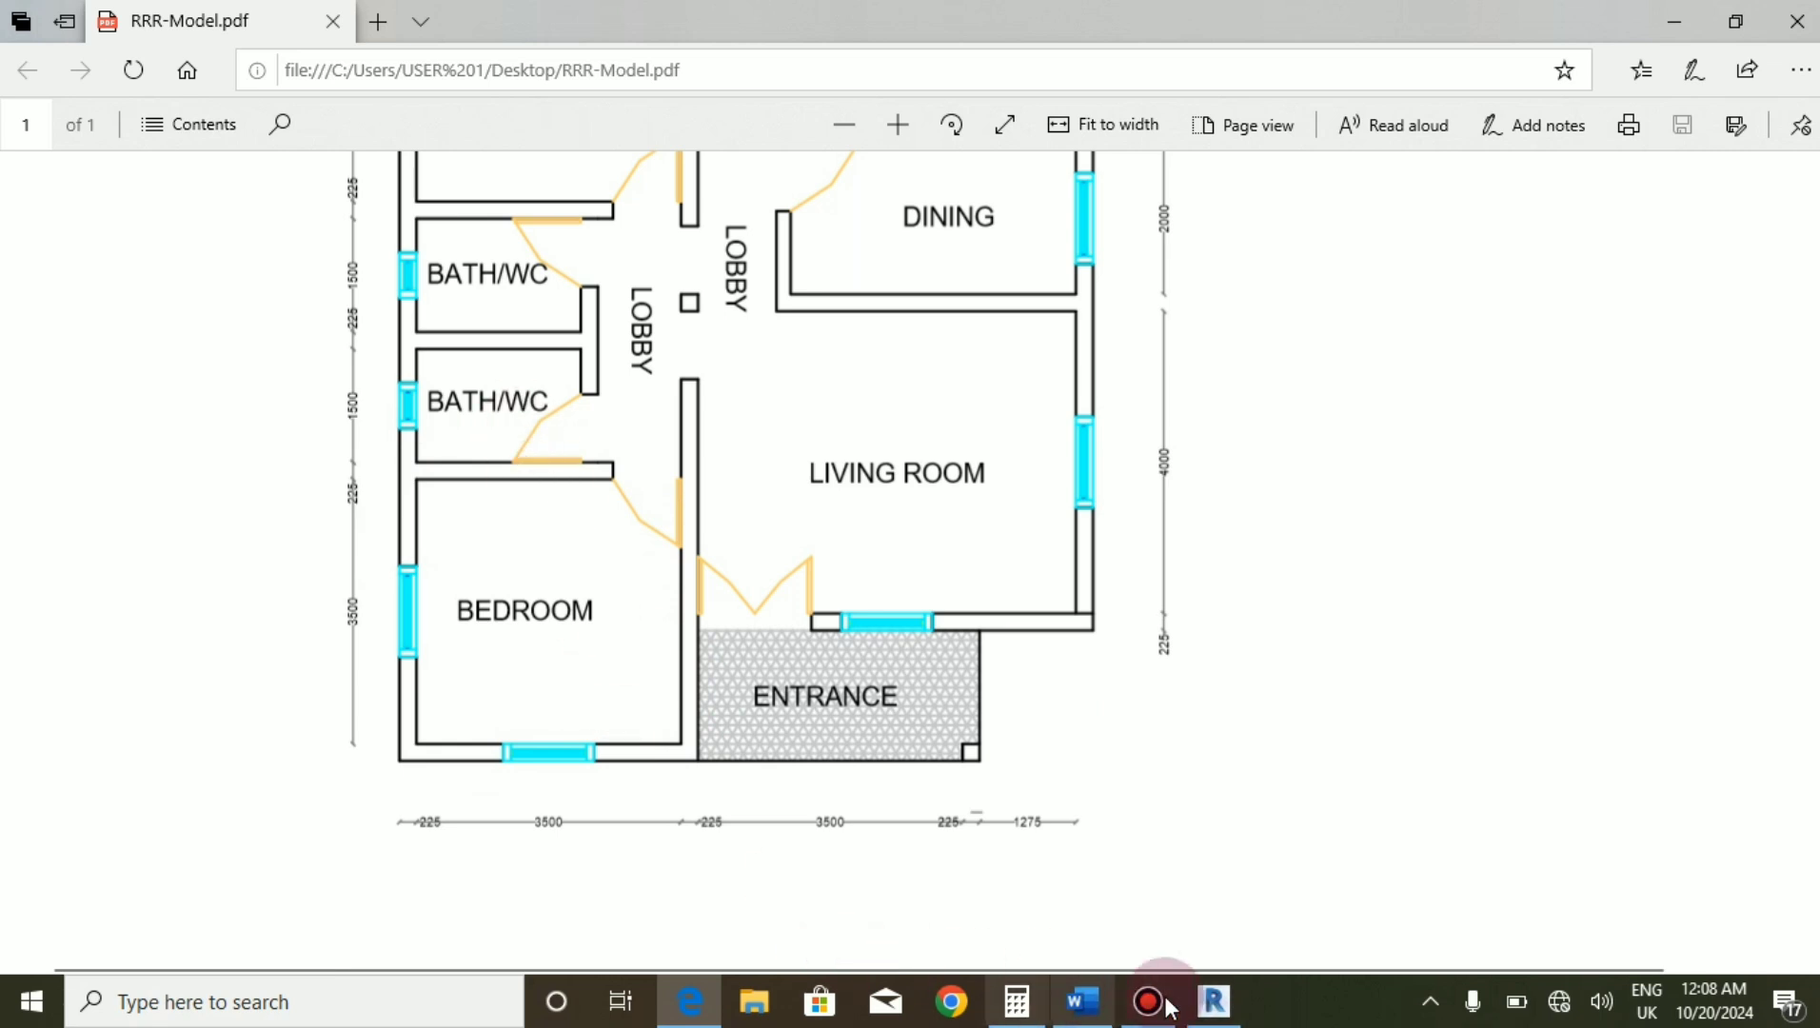
left_click(1214, 1001)
scroll(701, 771, "up", 1)
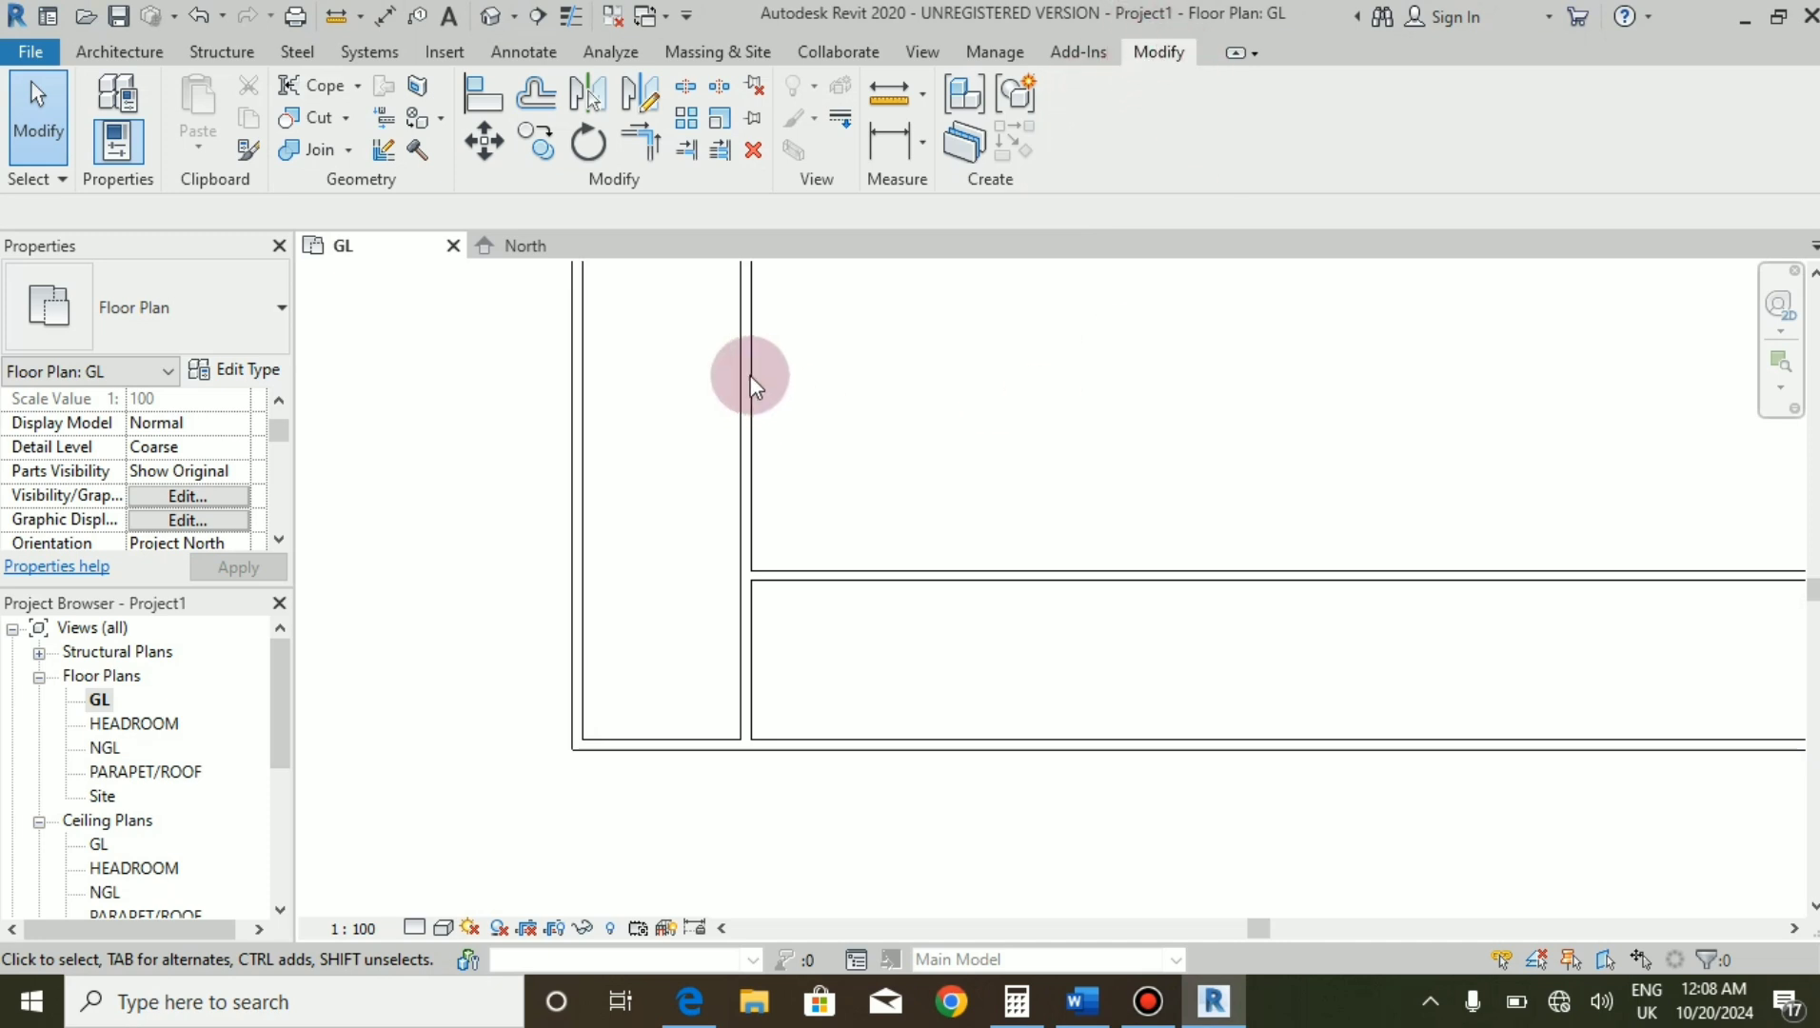
left_click(651, 149)
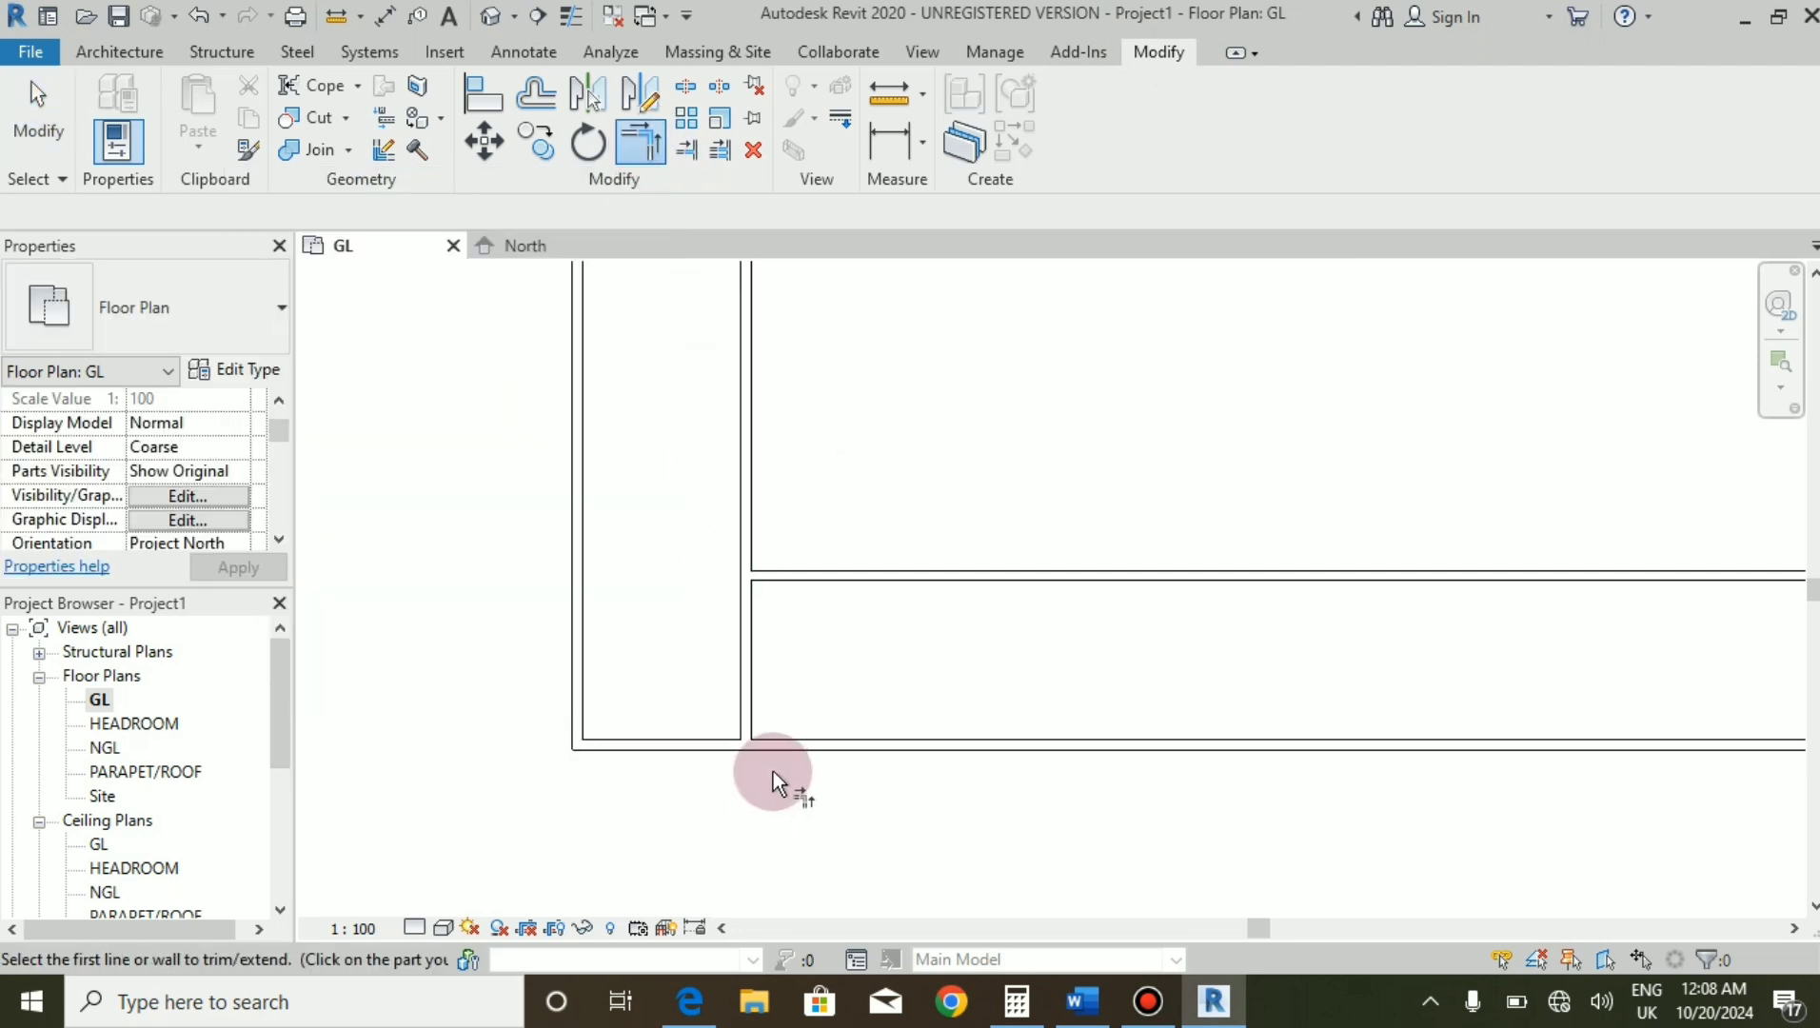
scroll(659, 656, "up", 2)
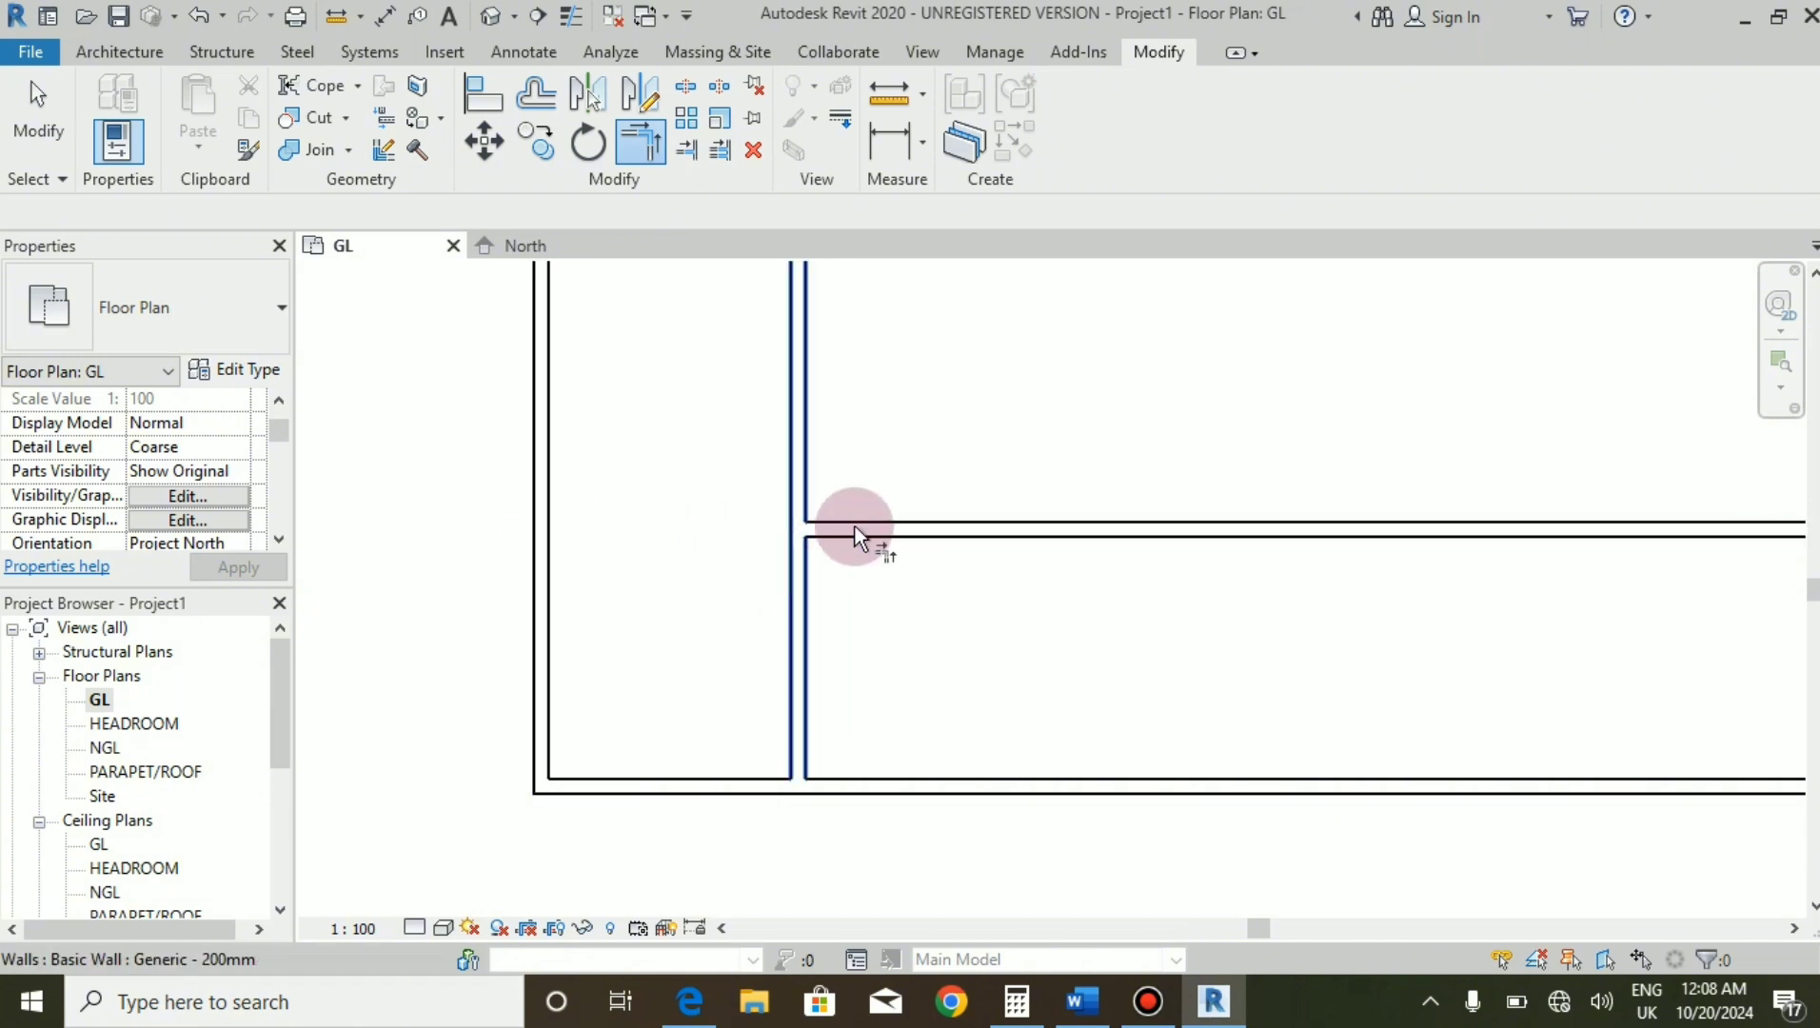
scroll(855, 534, "down", 2)
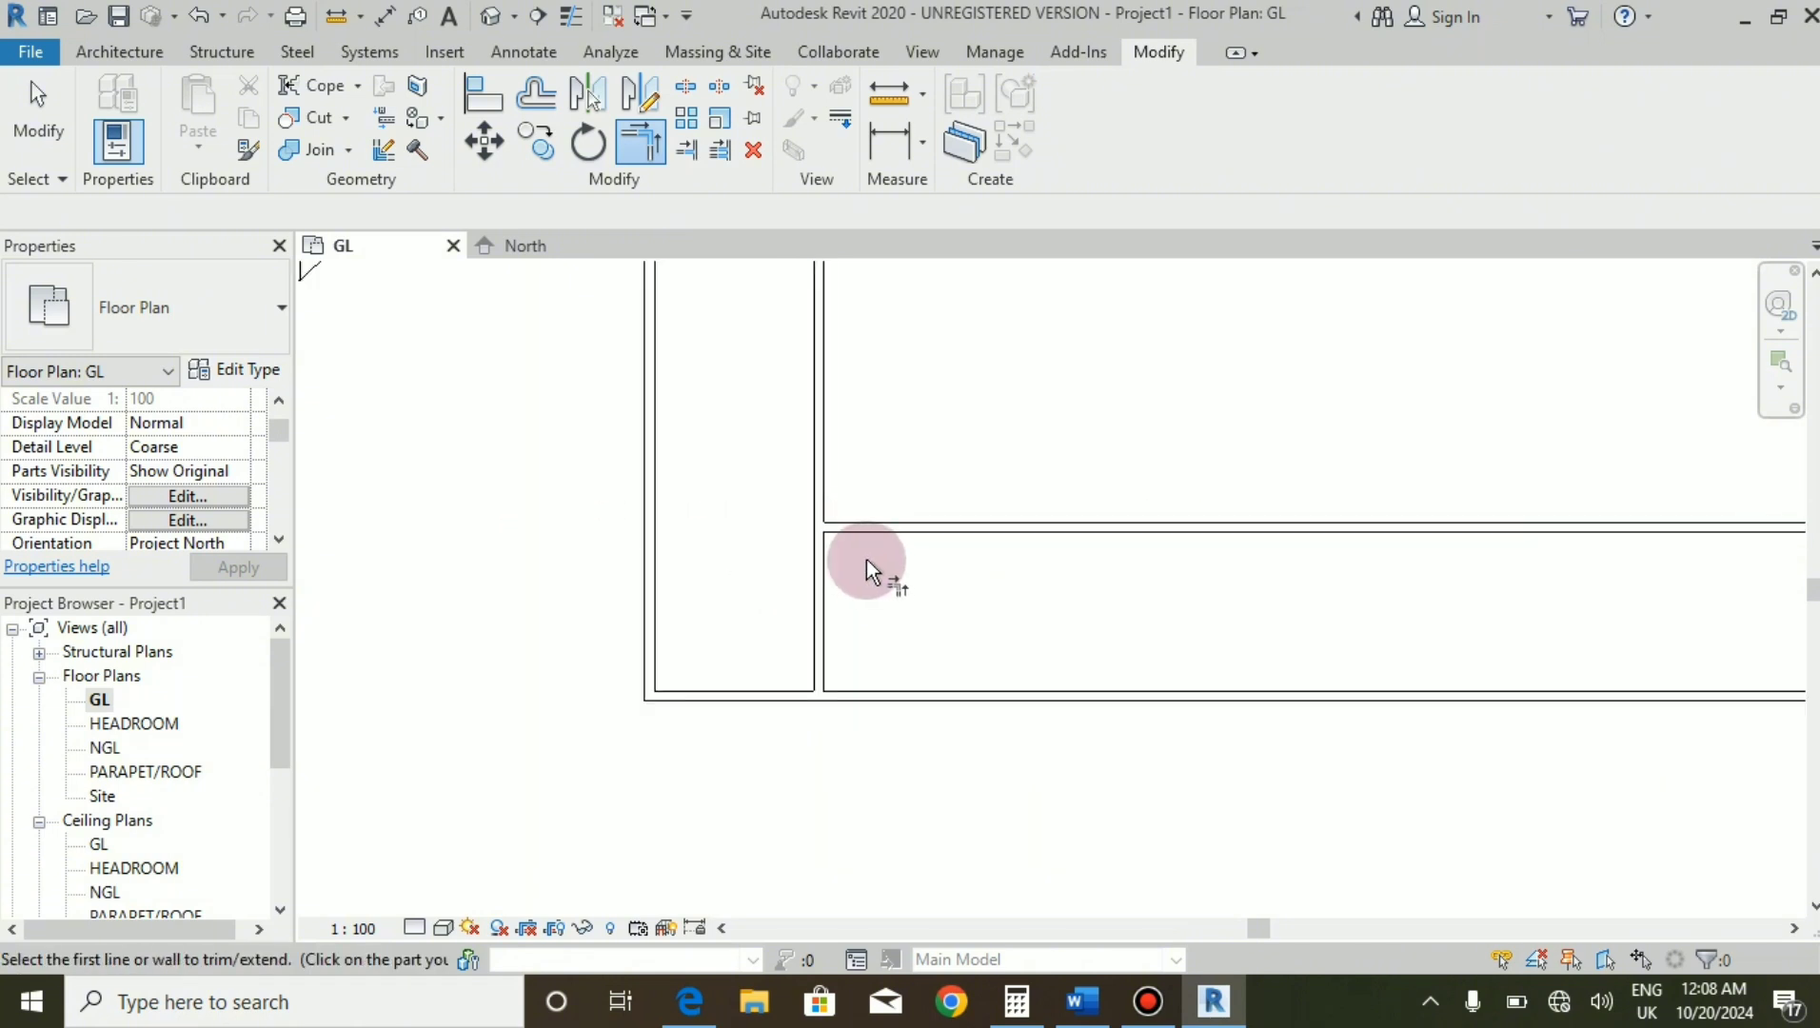
left_click(651, 616)
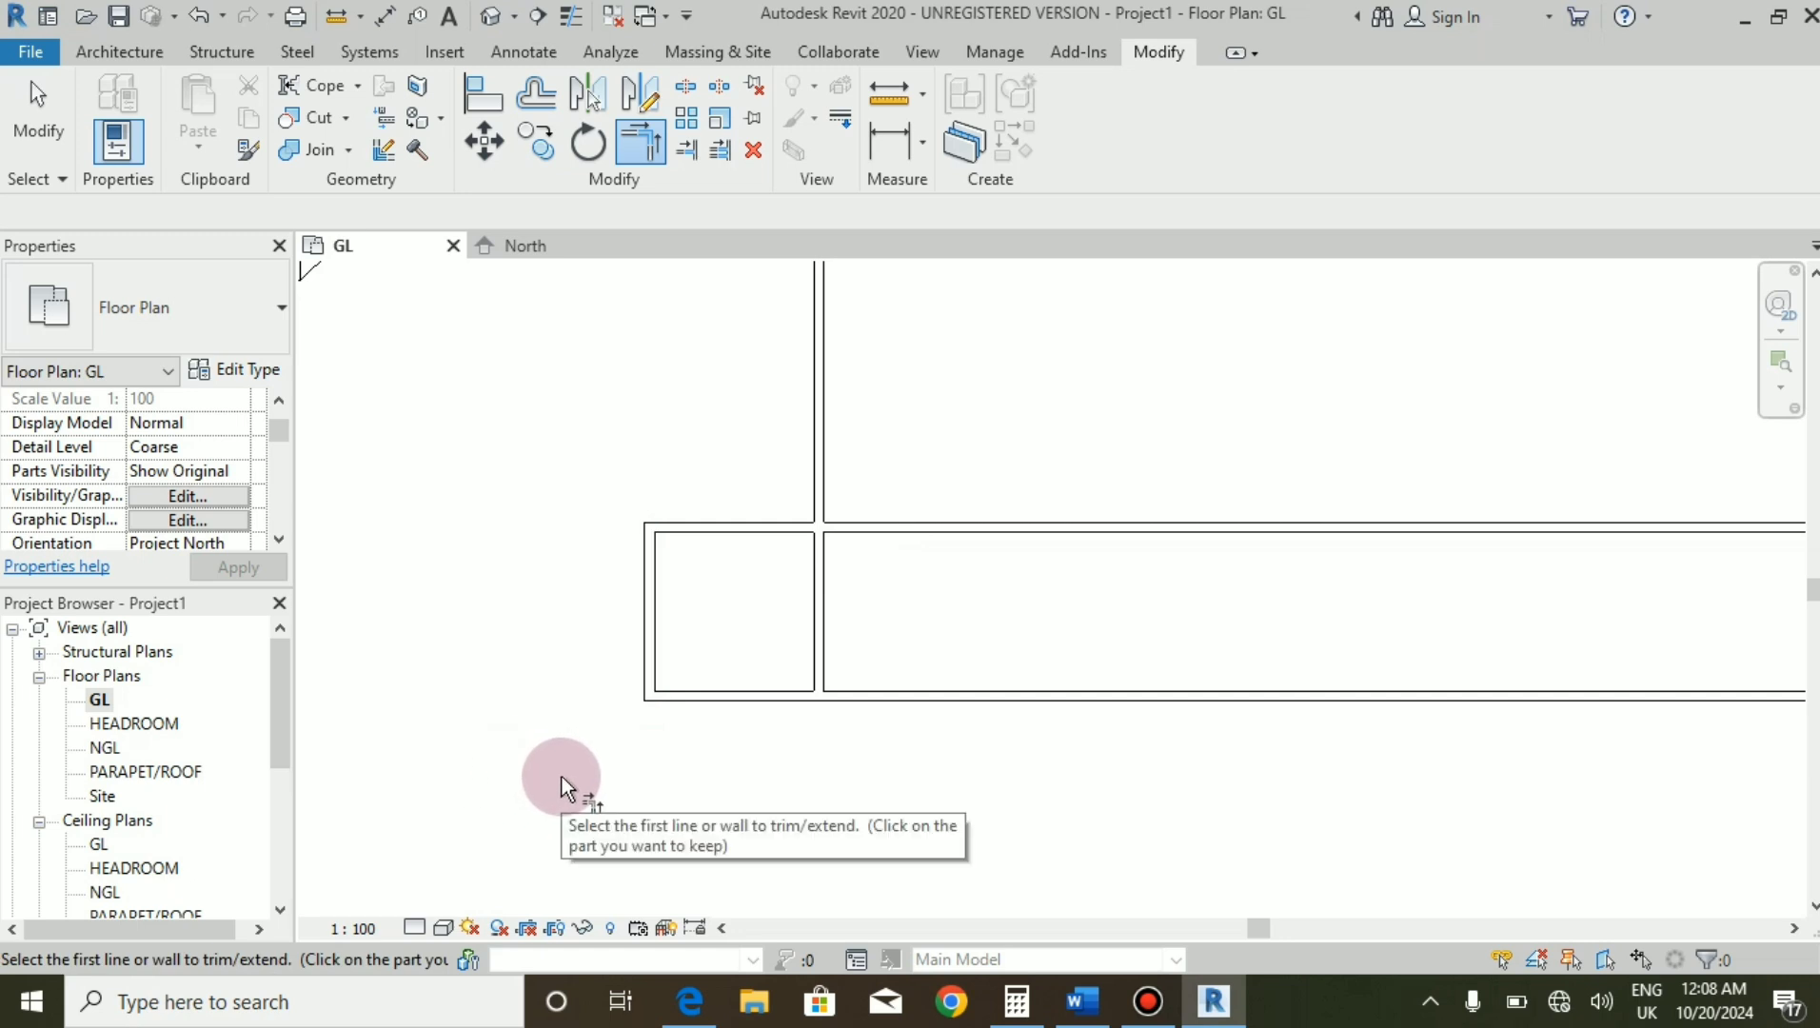
scroll(608, 766, "down", 2)
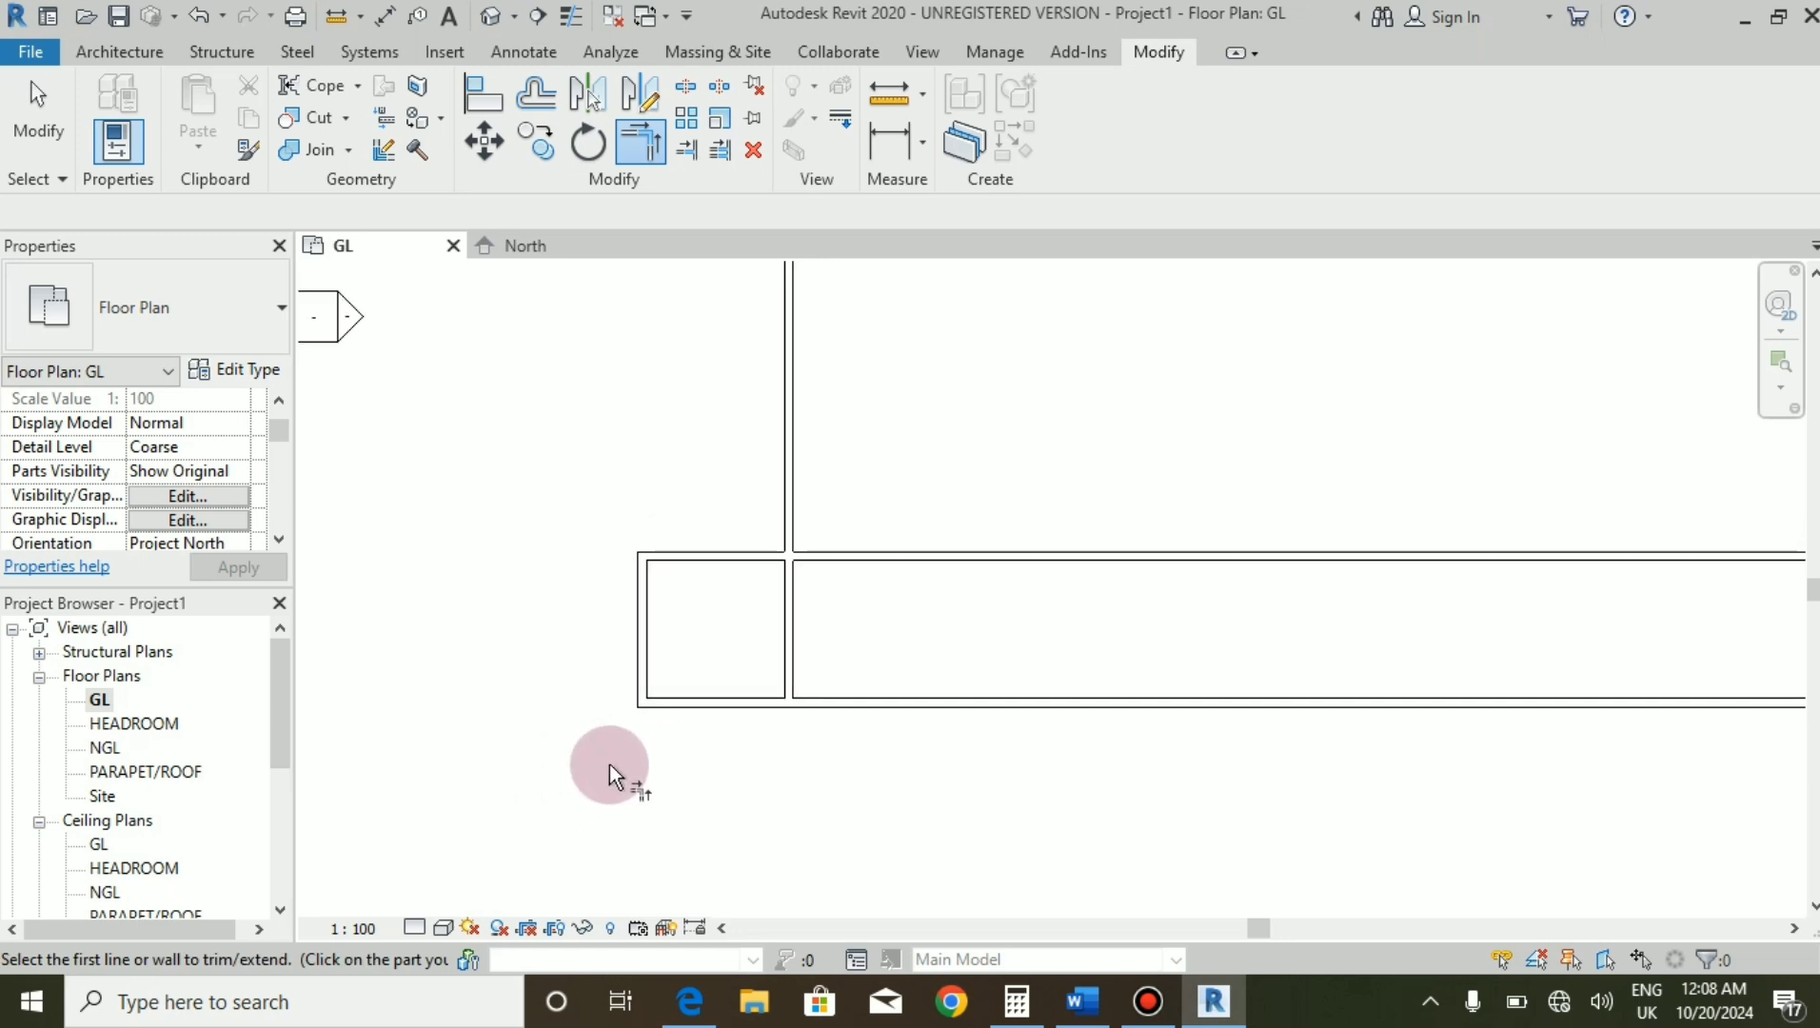
scroll(706, 665, "up", 2)
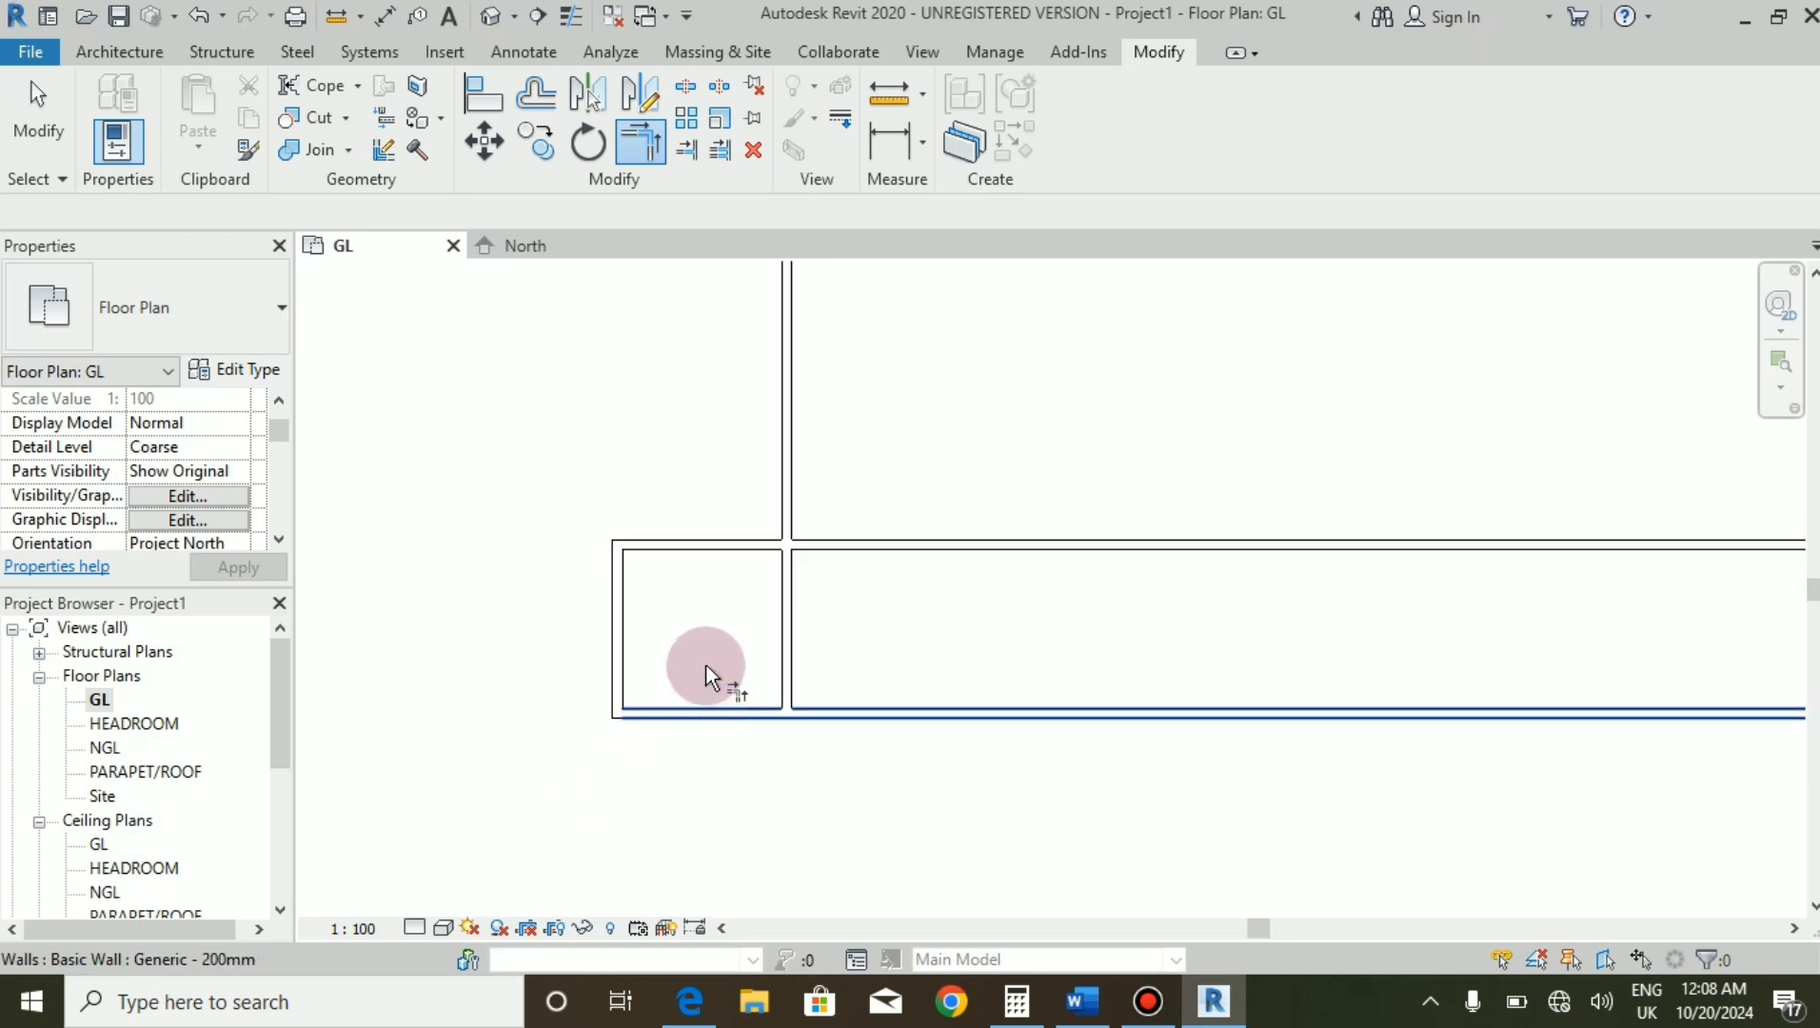
Trim the offset horizontal wall and the inner vertical wall into the bedroom's upper inner corner, and end Trim/Extend.
left_click(704, 546)
left_click(777, 584)
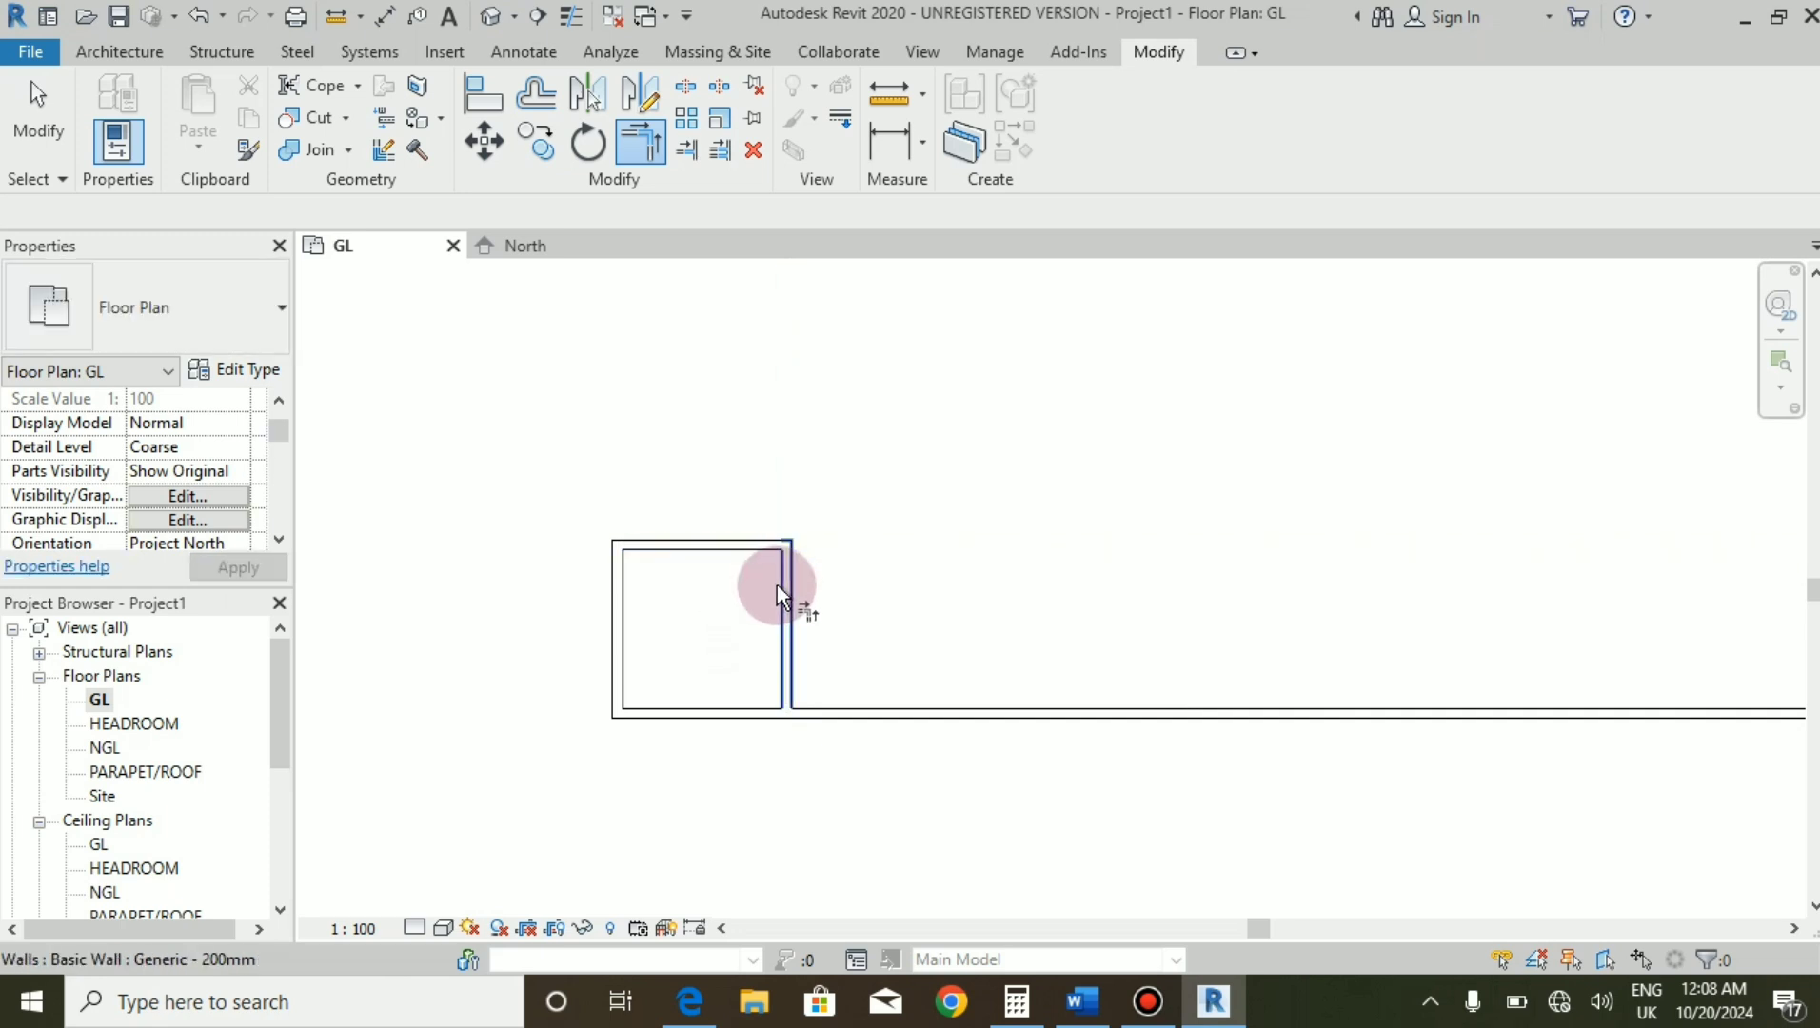
scroll(714, 630, "up", 1)
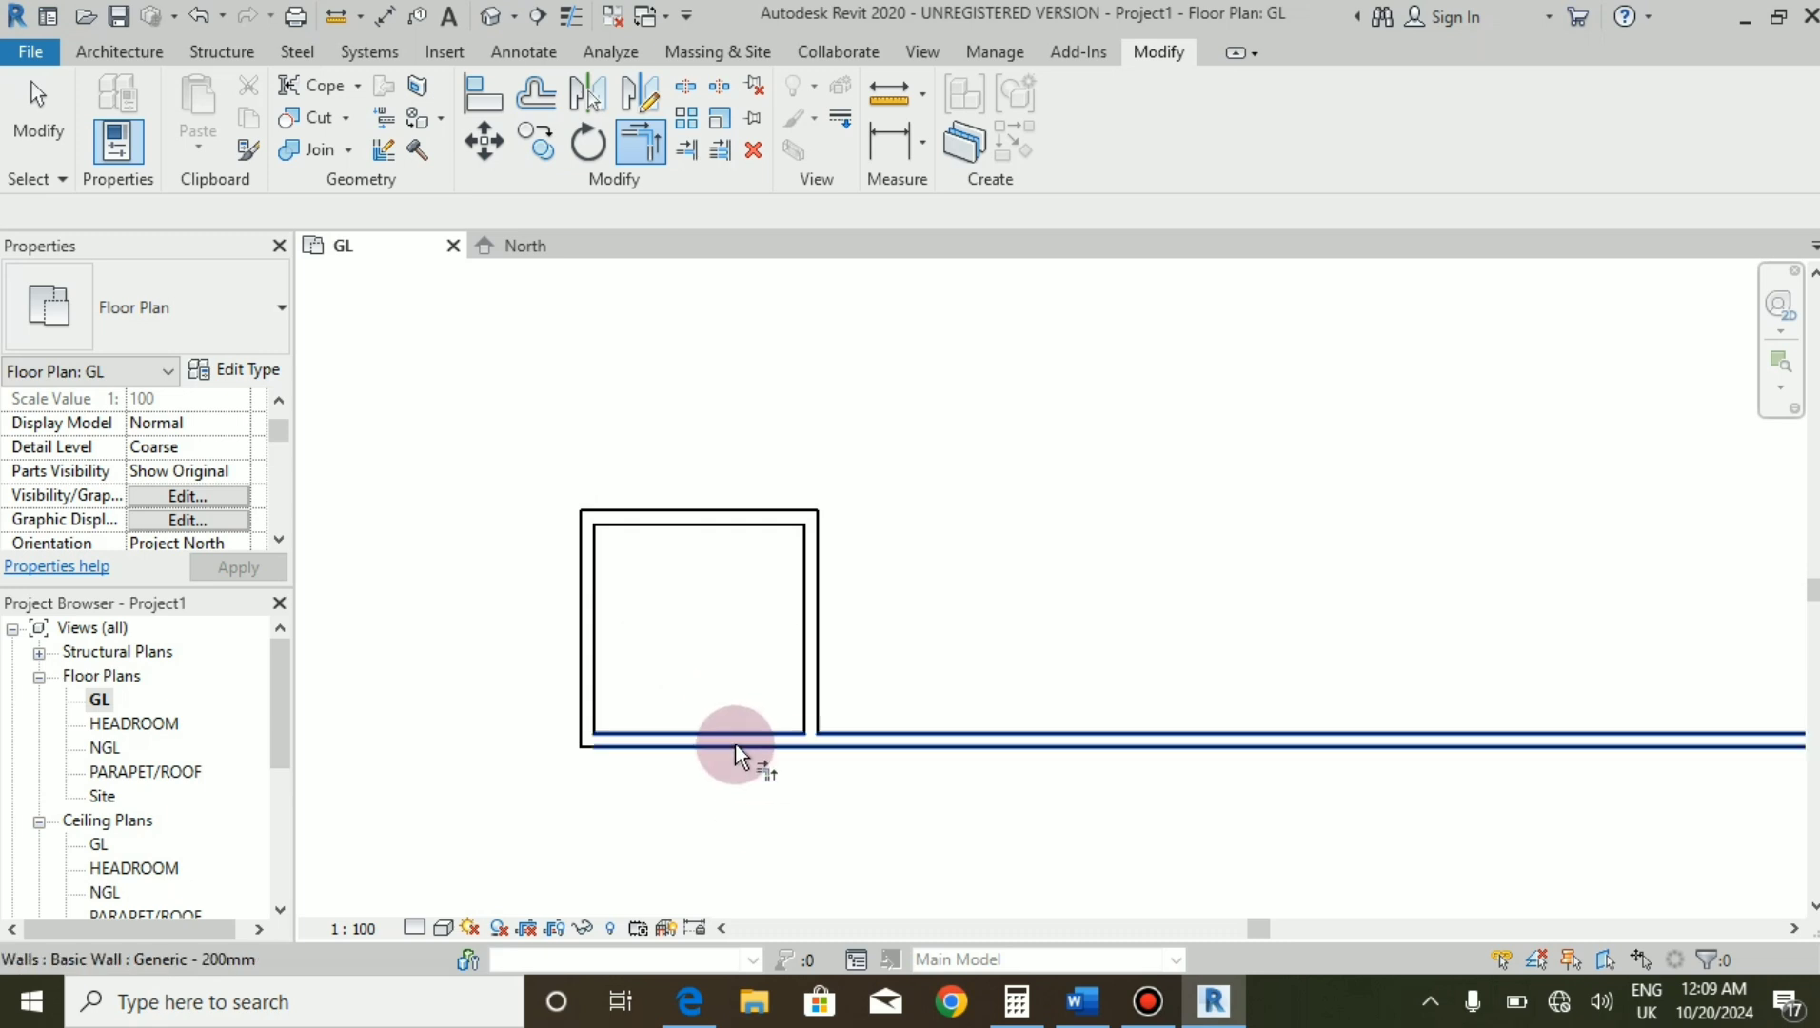
key("Escape")
key("Escape")
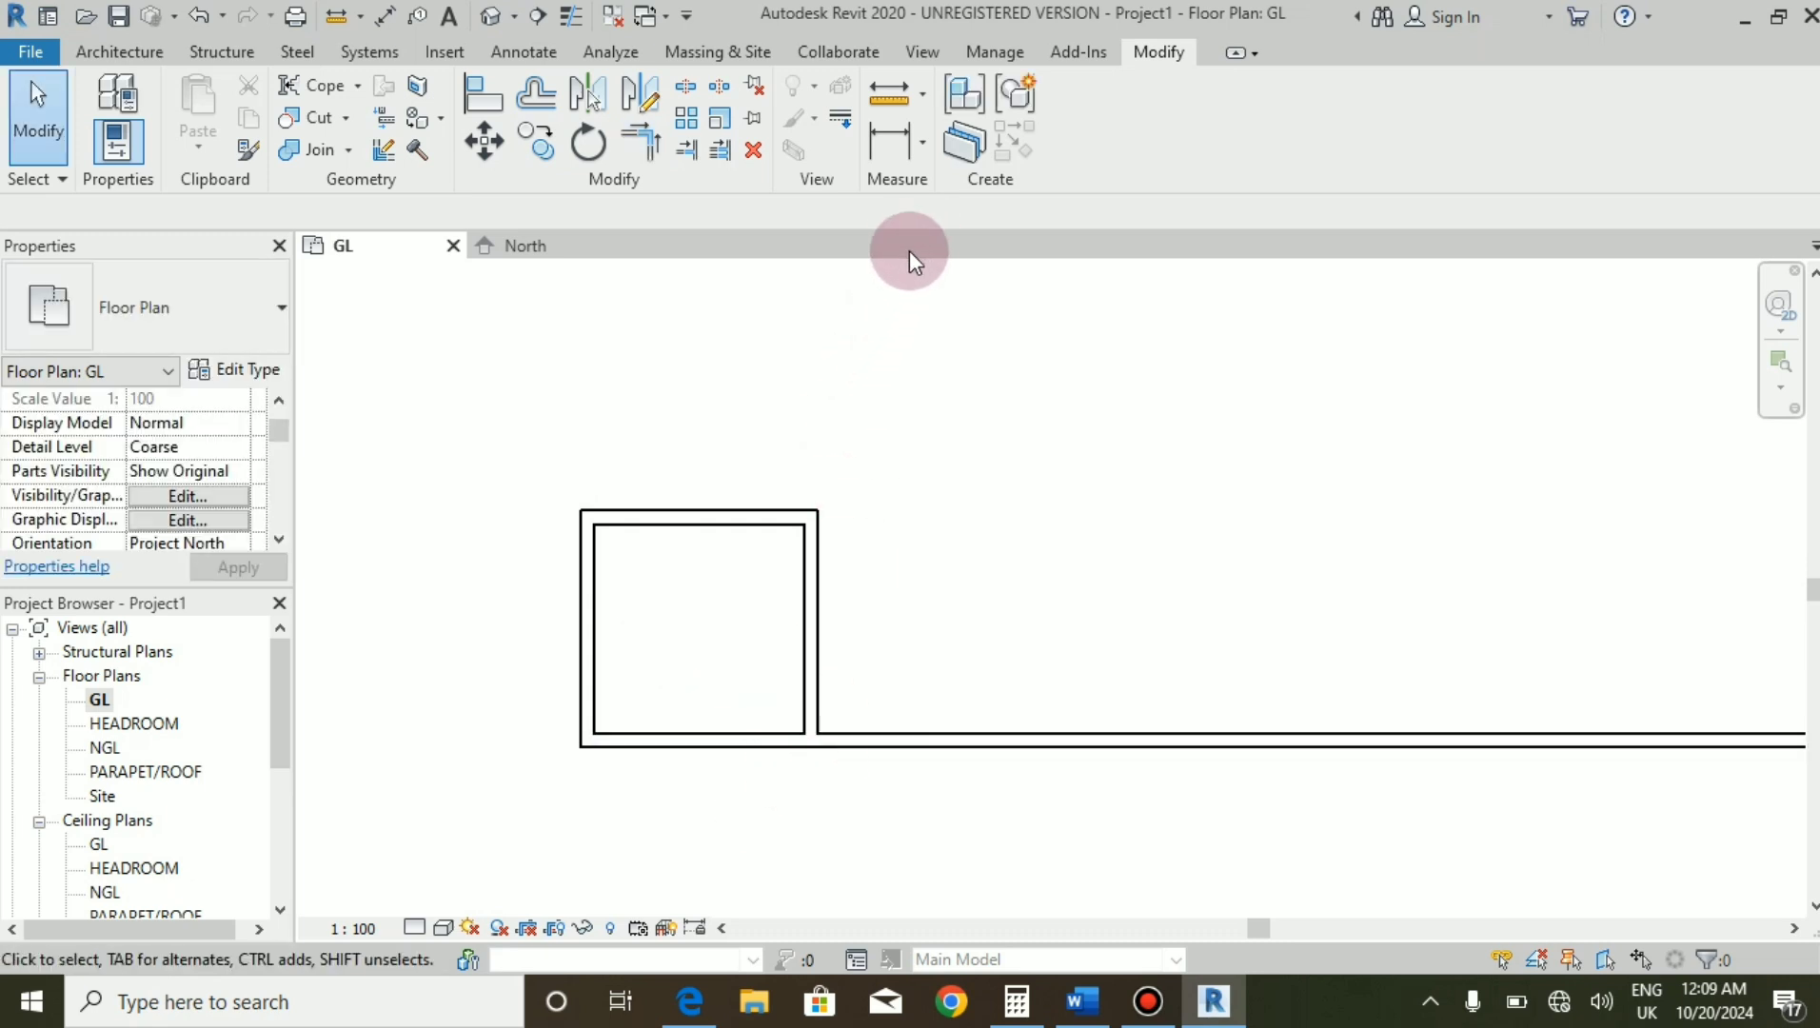
Place a linear dimension above the bedroom across its clear width between the inner faces of the vertical walls.
scroll(619, 681, "up", 2)
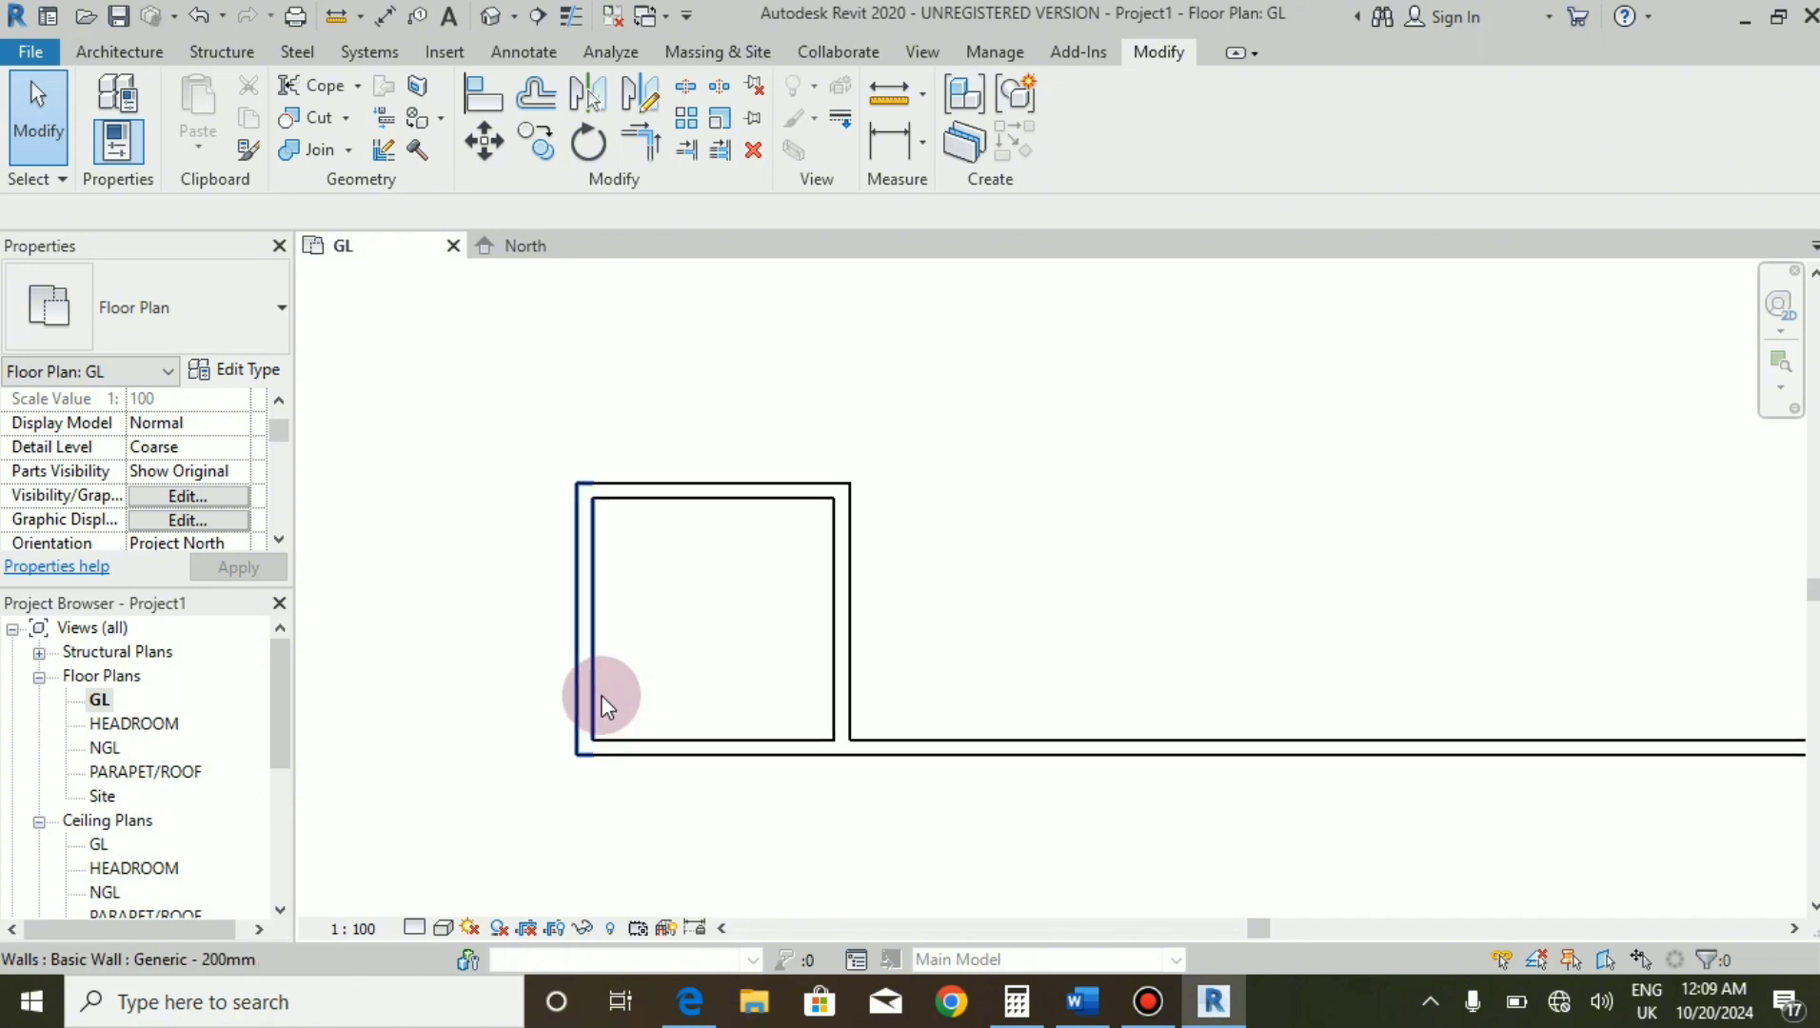
left_click(922, 144)
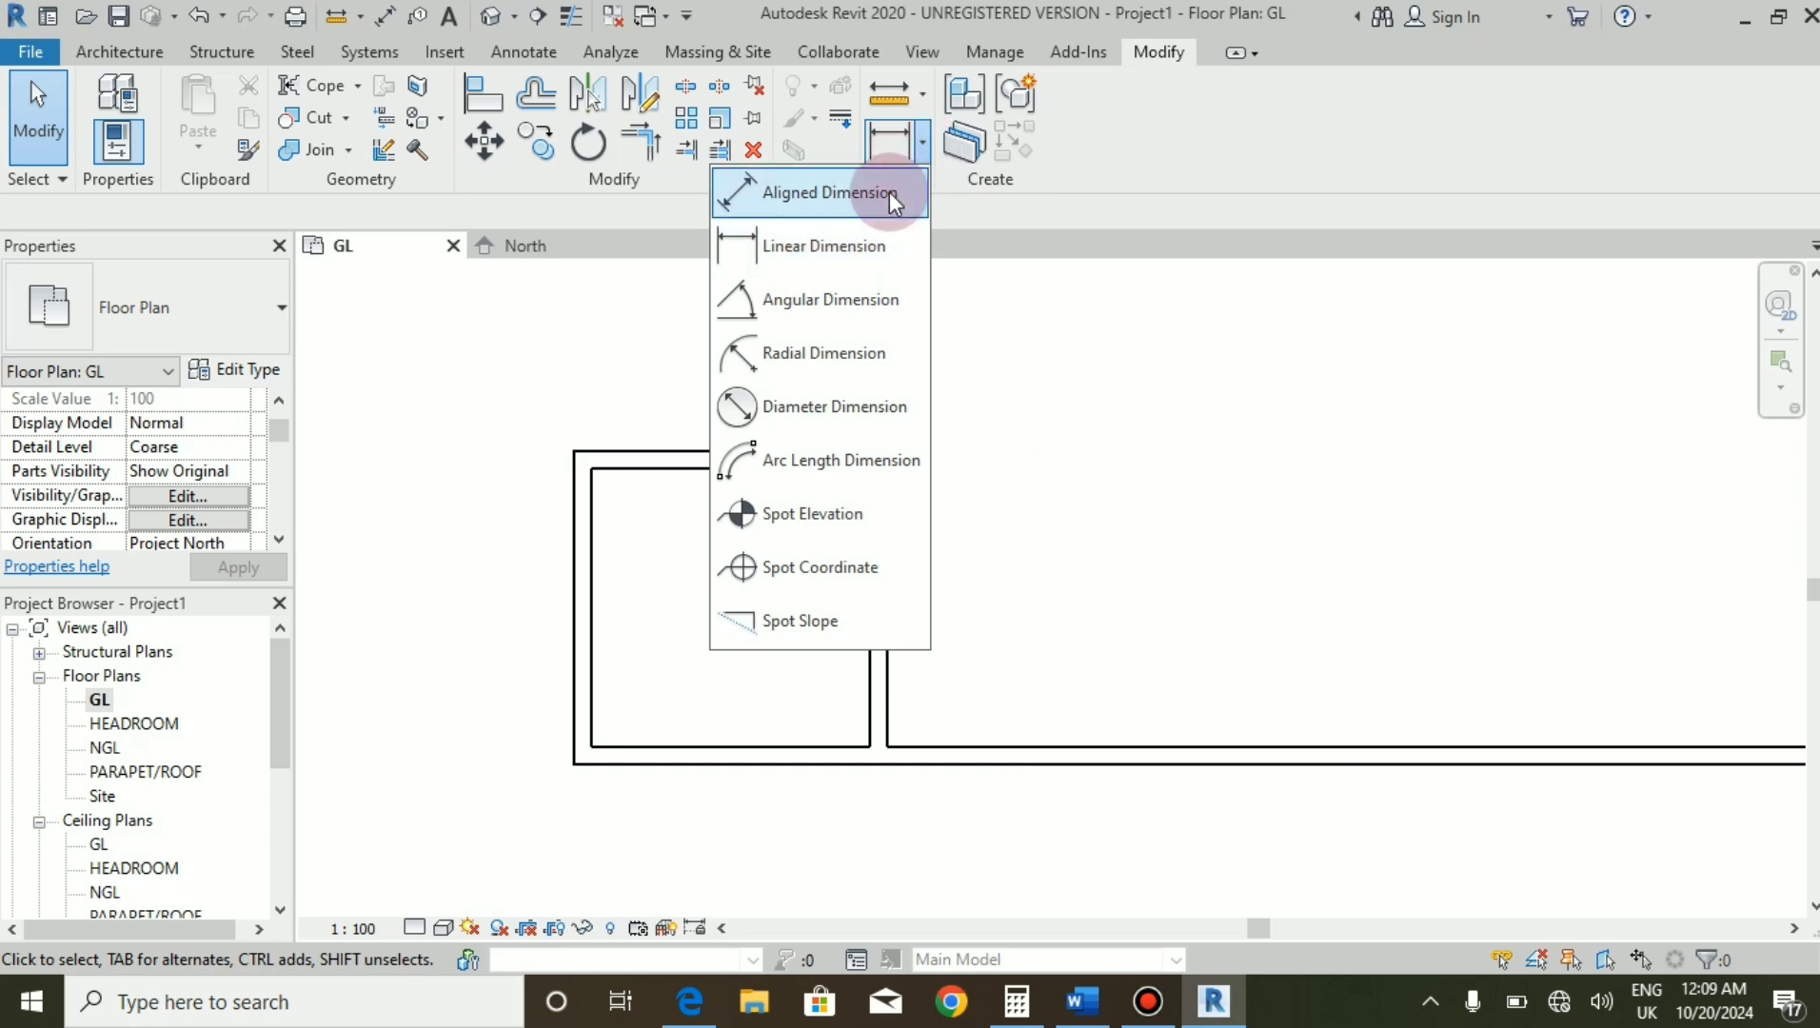
left_click(847, 243)
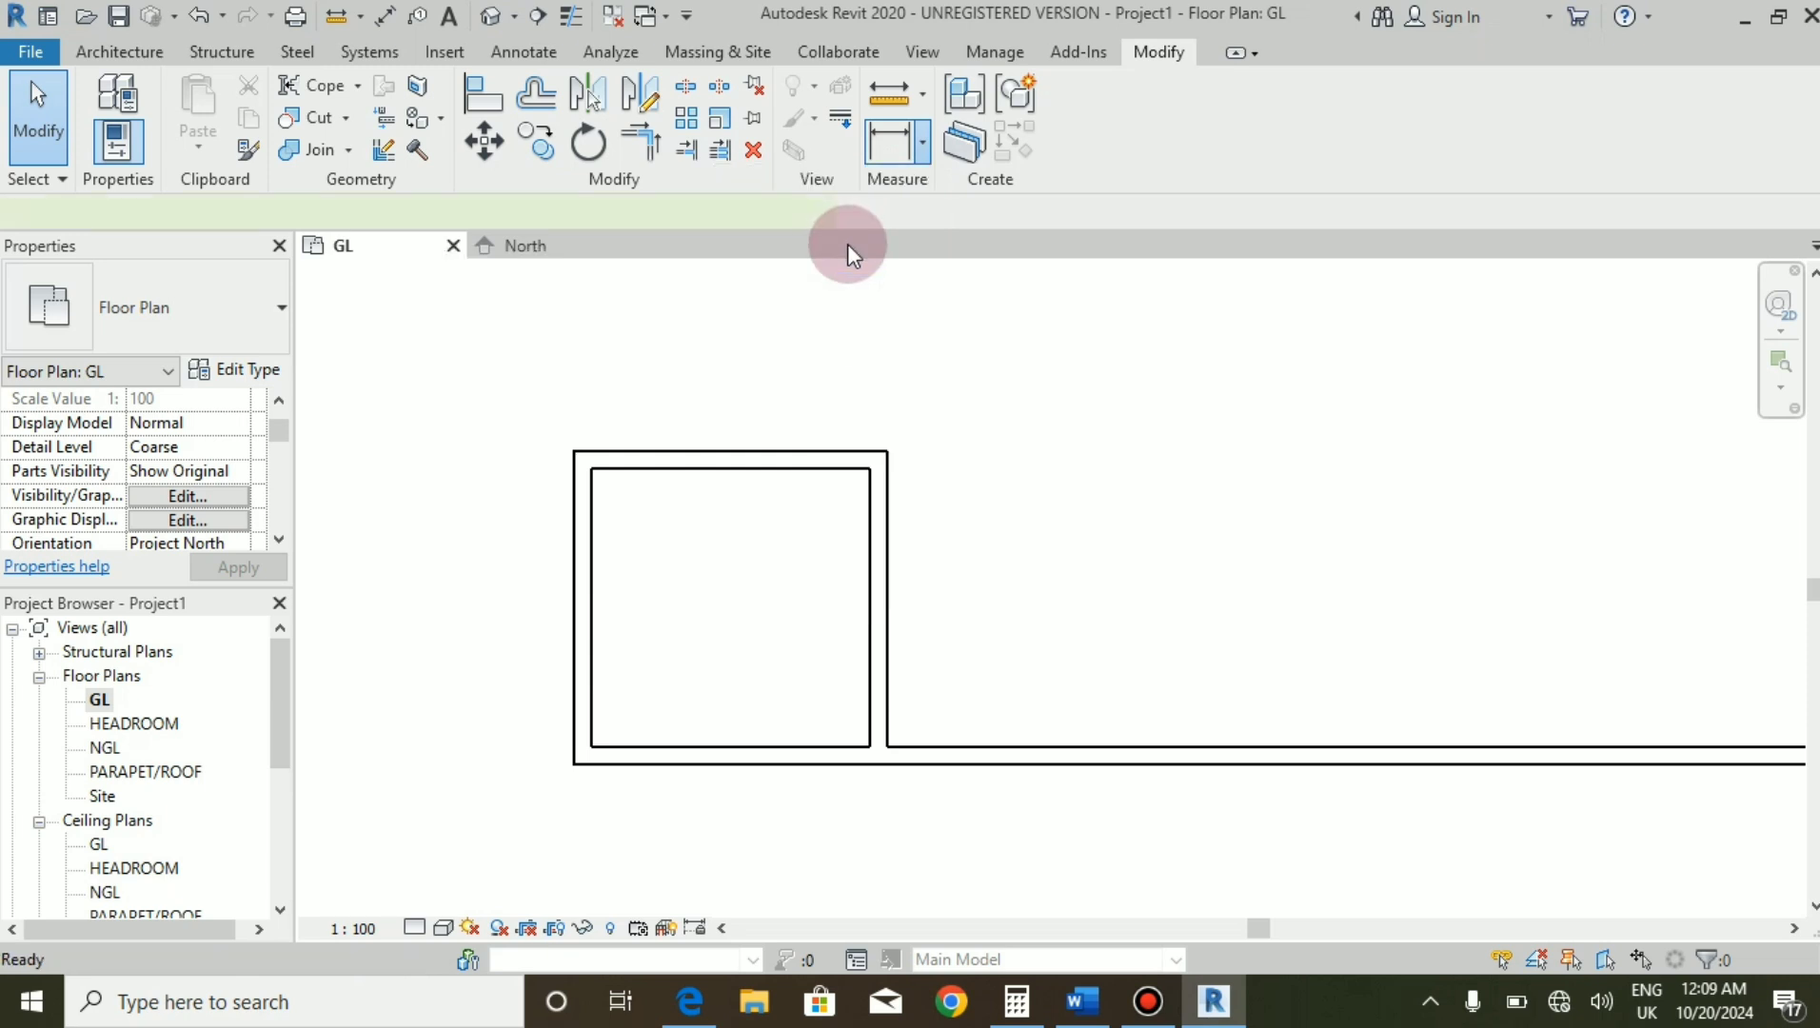
left_click(591, 471)
left_click(871, 472)
left_click(861, 399)
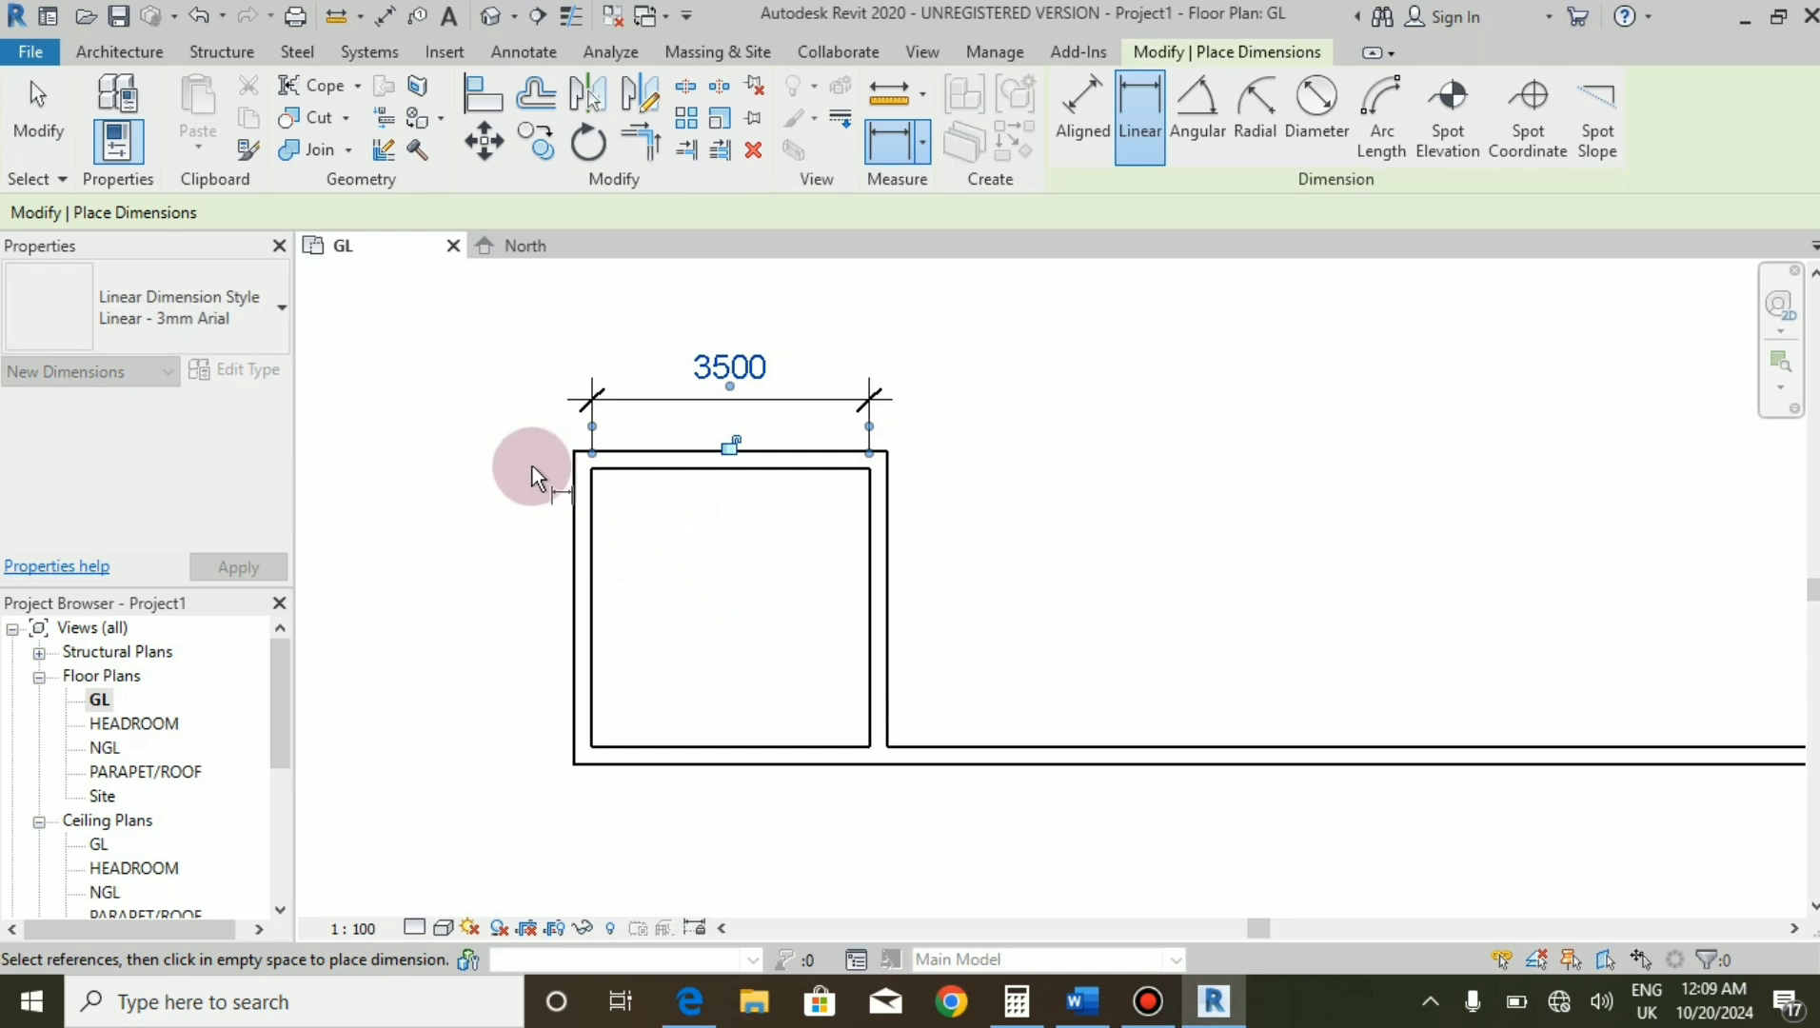
Add a vertical linear dimension beside the outer wall for the bedroom's clear height, and end the dimension command.
scroll(464, 515, "up", 1)
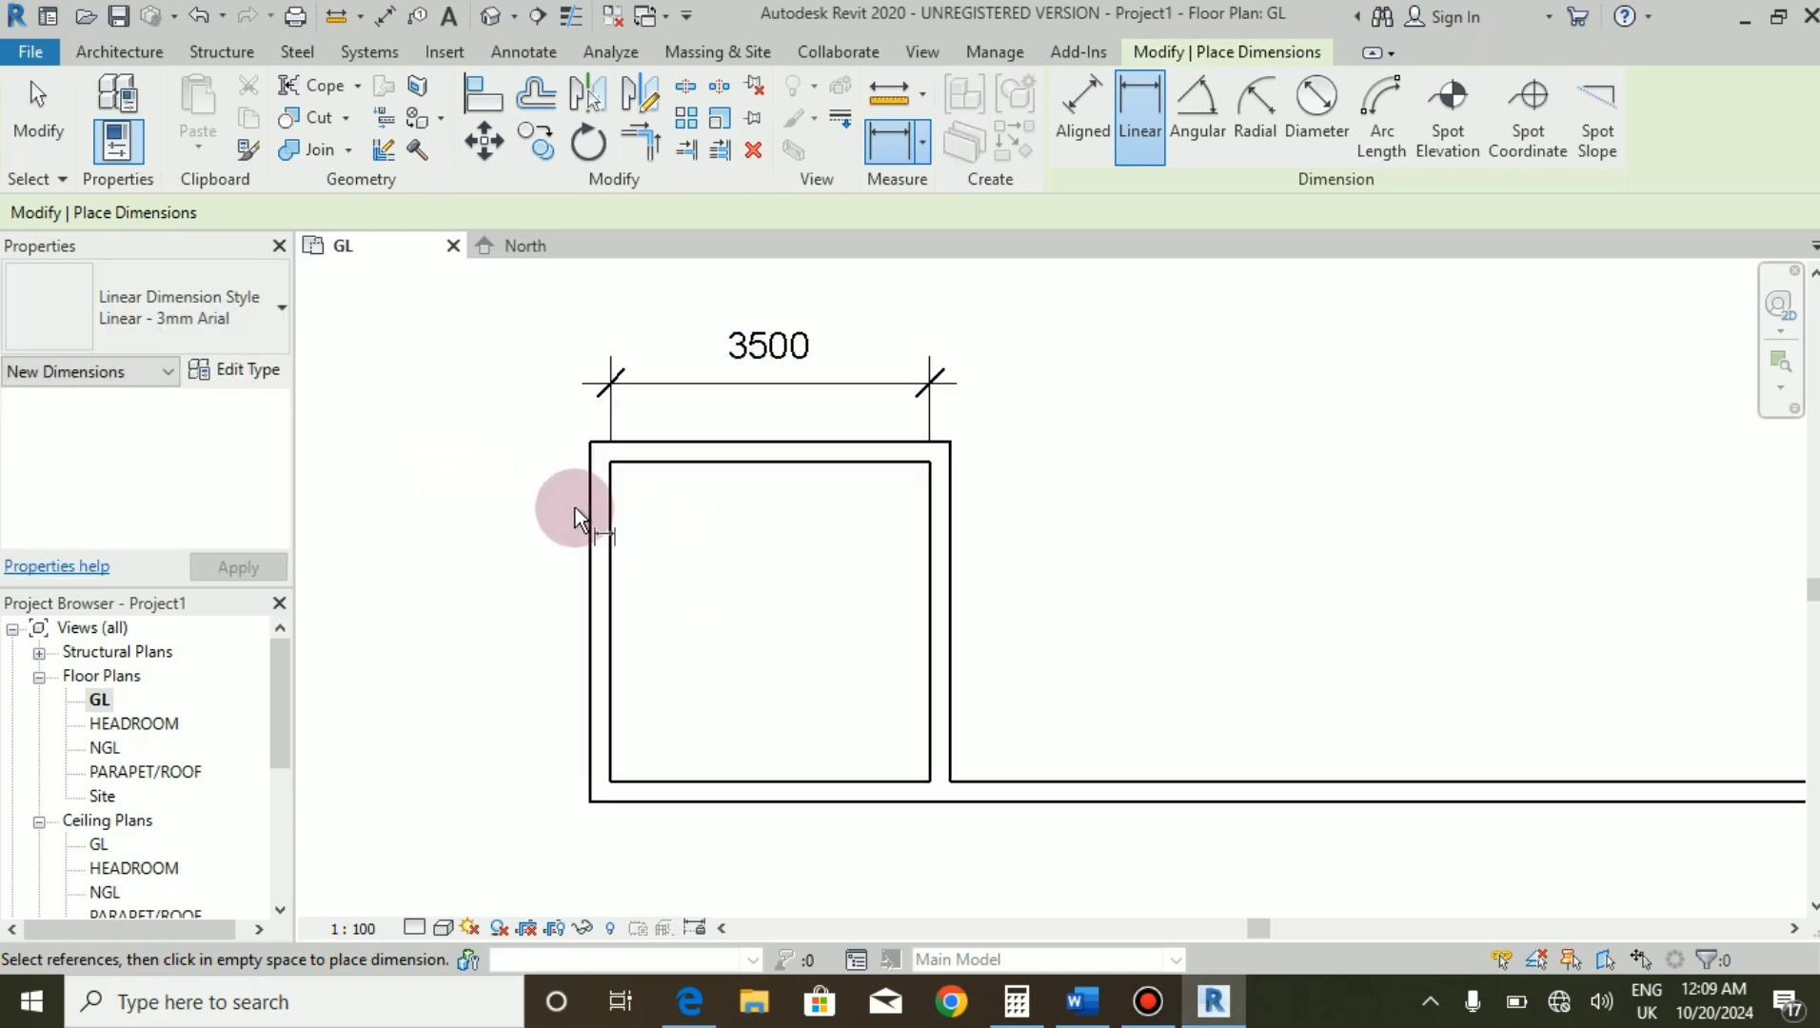
left_click(611, 462)
left_click(608, 780)
left_click(522, 748)
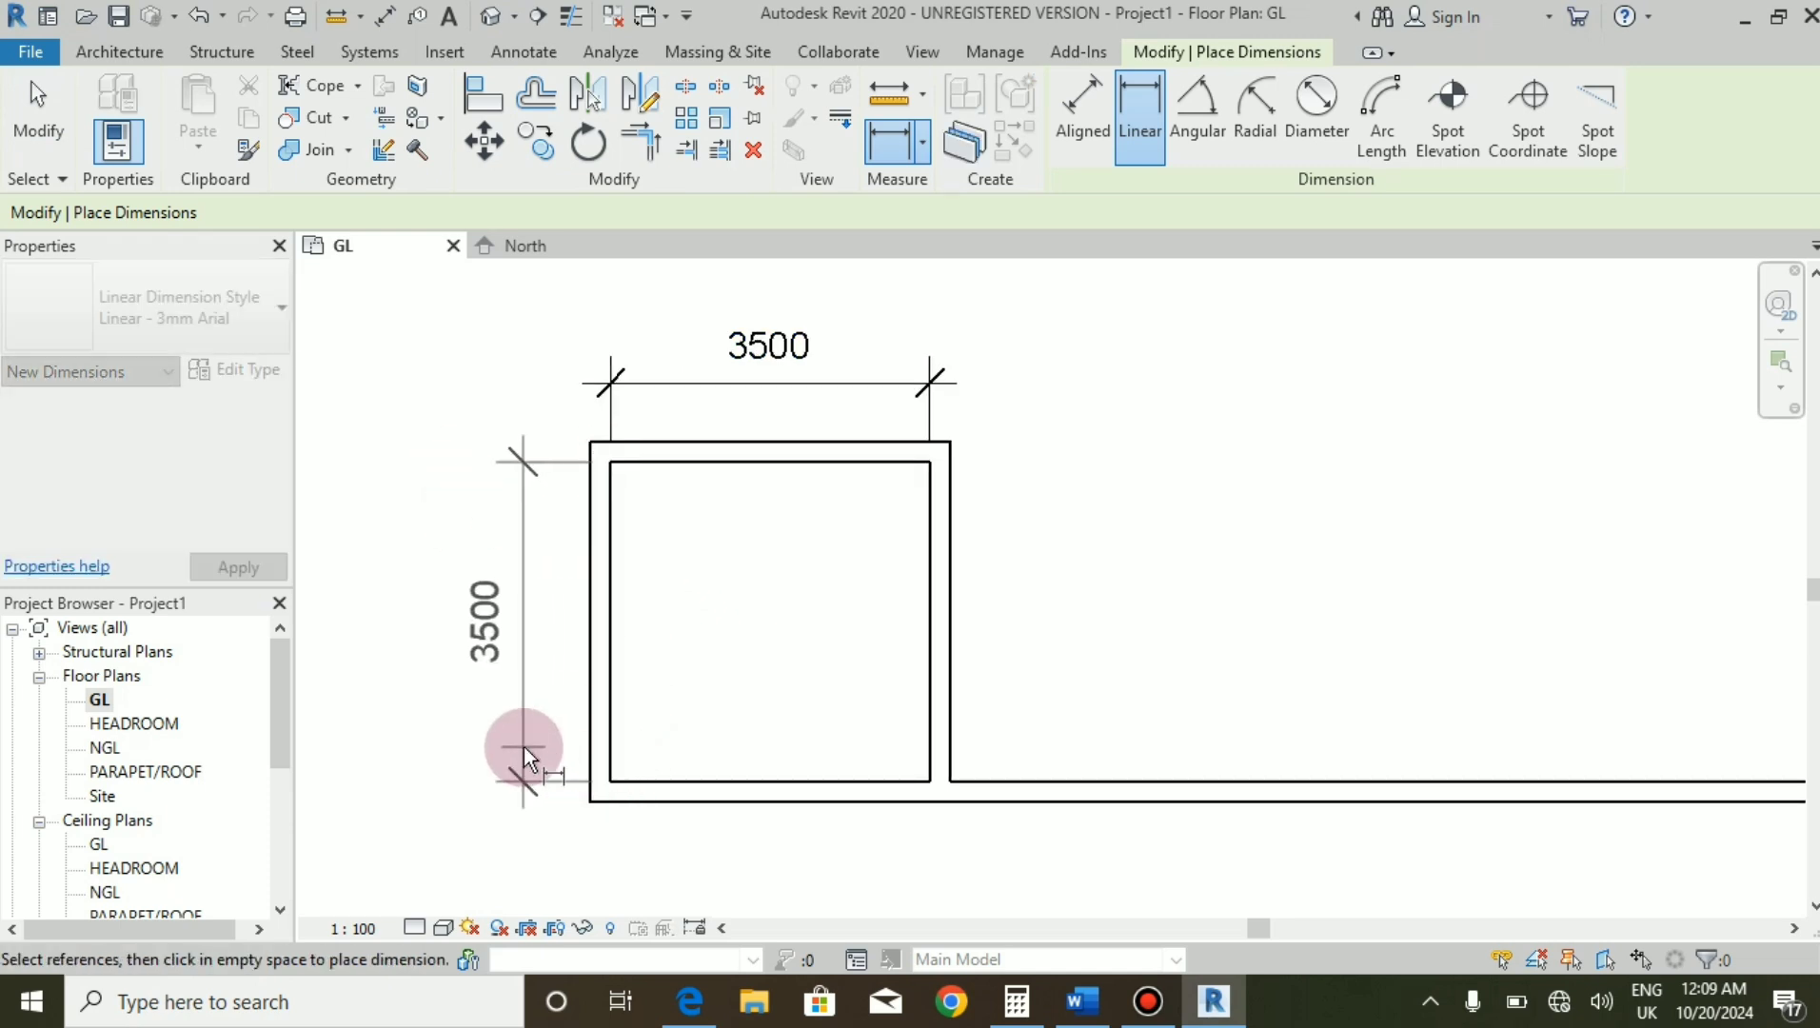
key("Escape")
key("Escape")
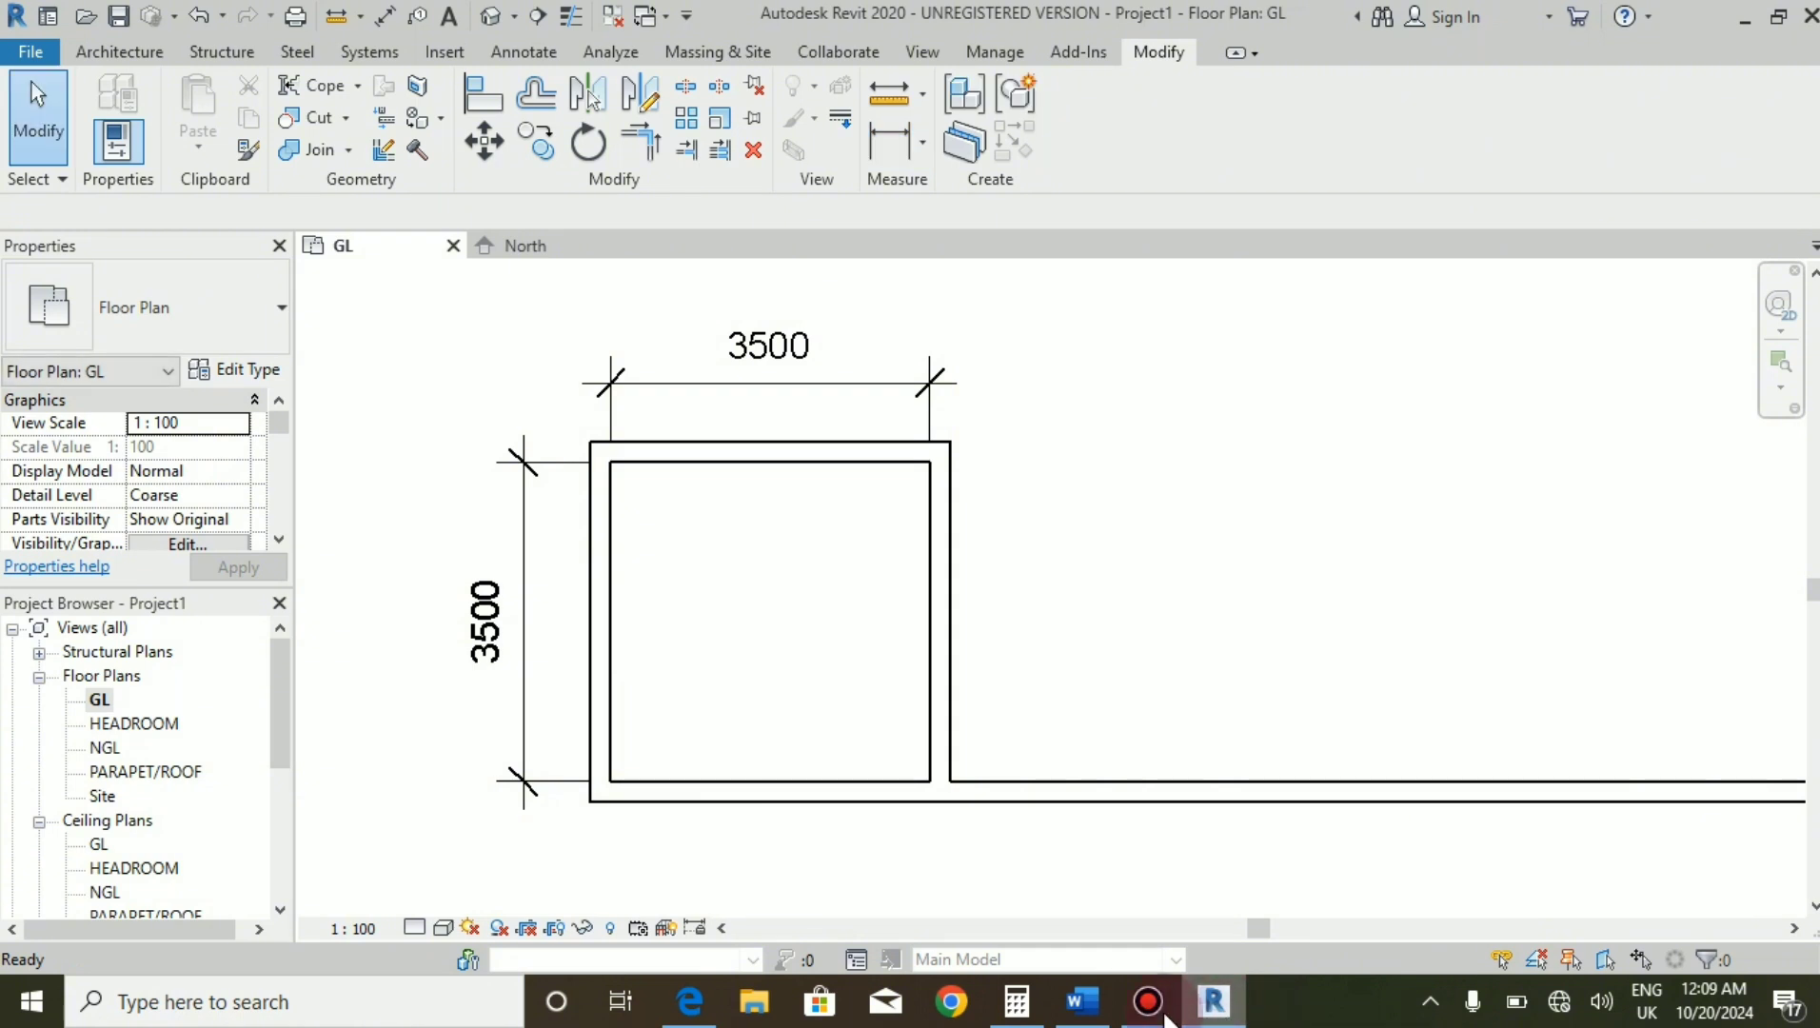
Switch to Edge, examine the lower bedroom's dimensions and wall thickness in RRR-Model.pdf, and return to Revit.
left_click(689, 1000)
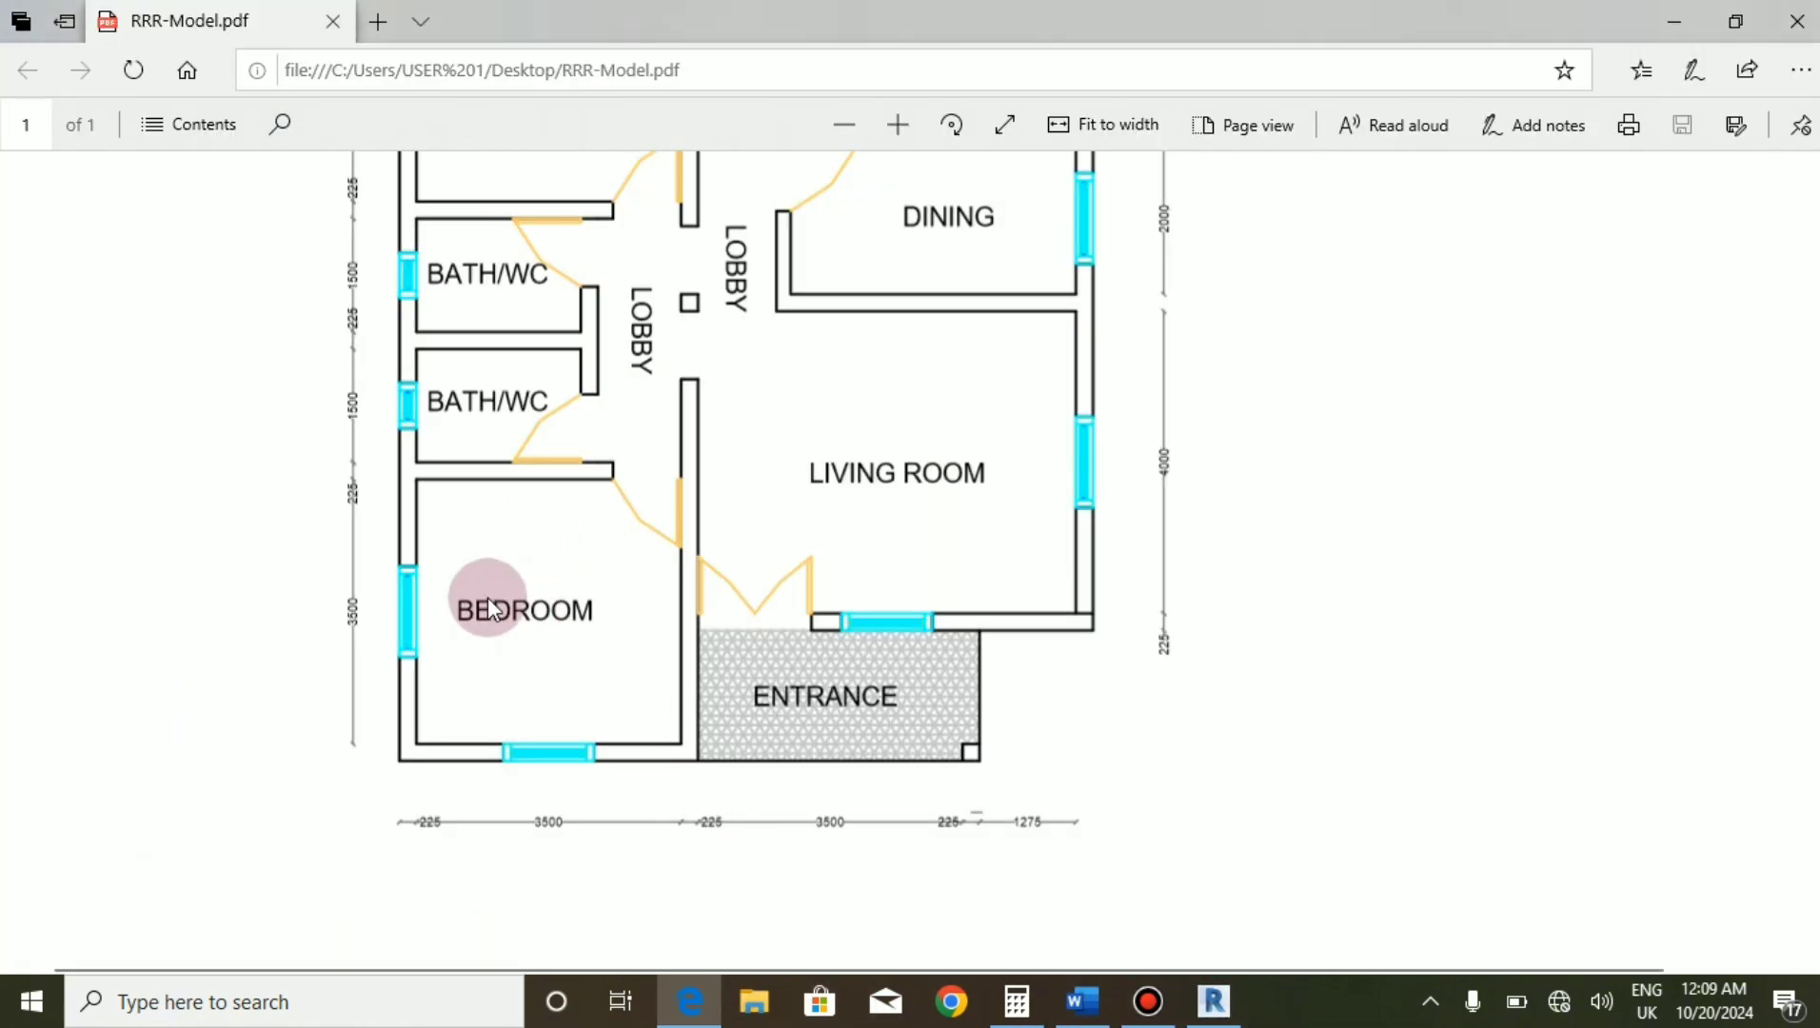
scroll(336, 639, "up", 3, "ctrl")
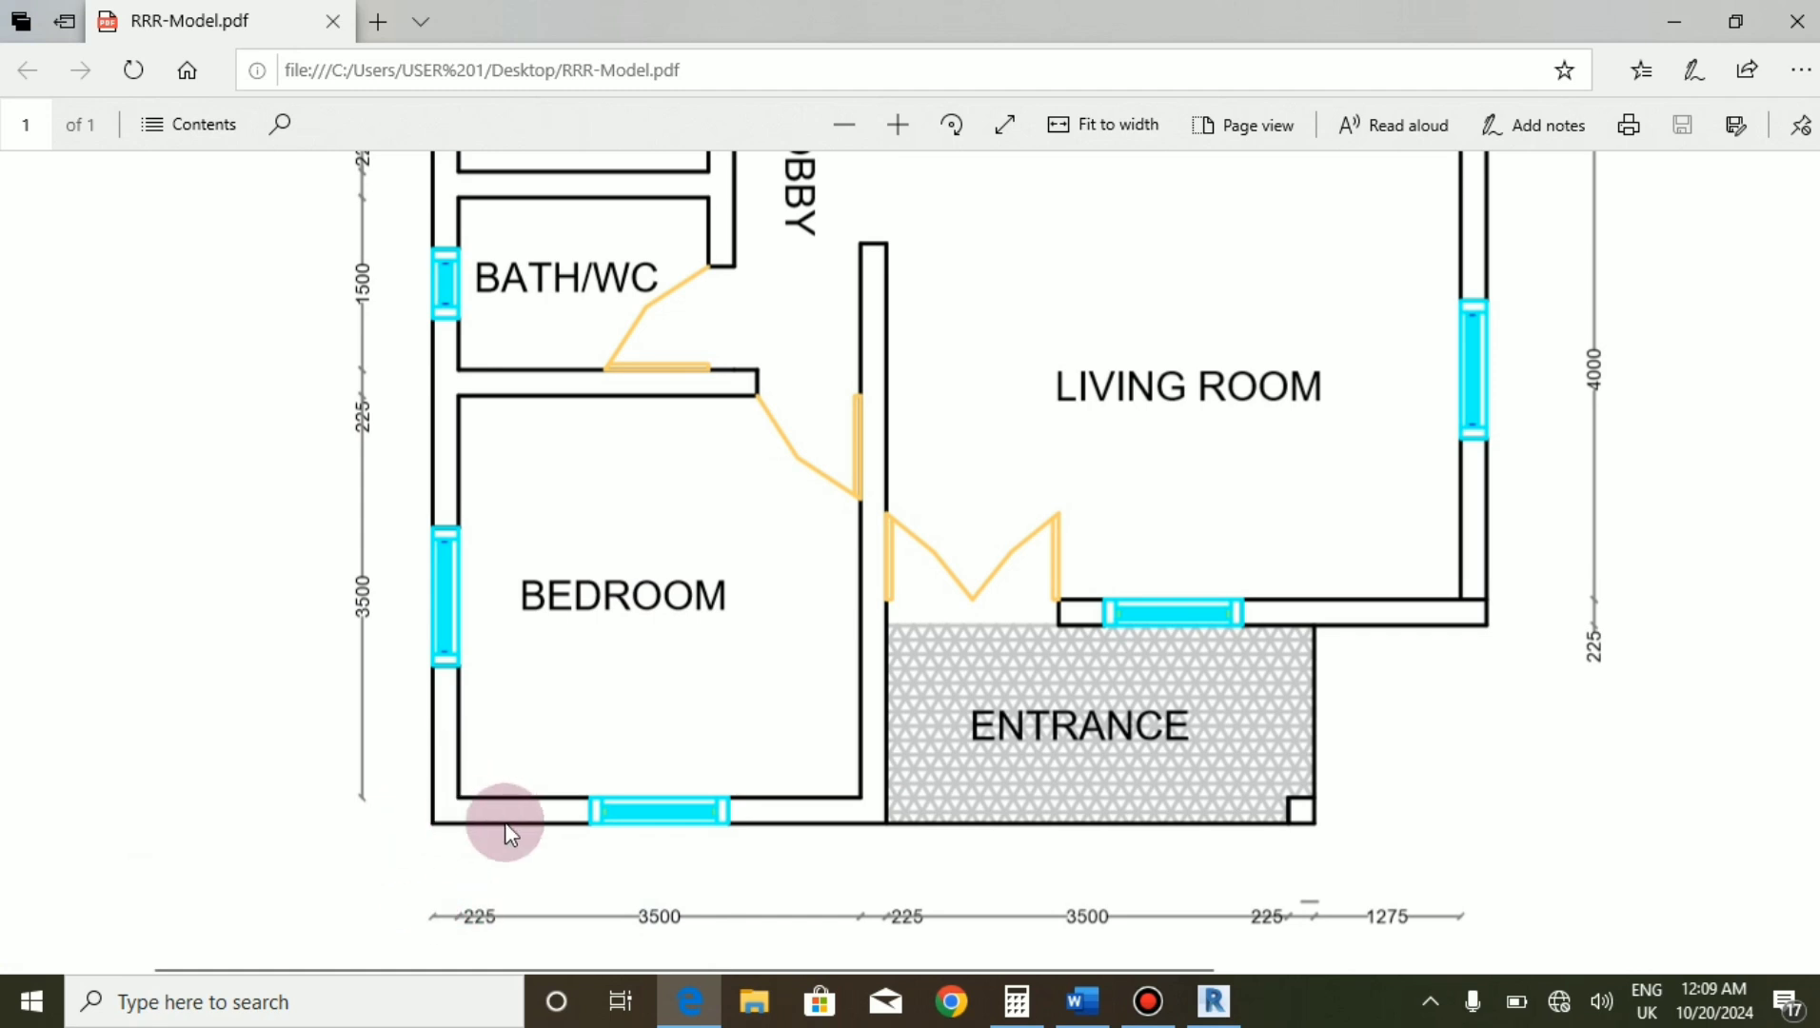
scroll(484, 813, "down", 2, "ctrl")
scroll(475, 813, "up", 3, "ctrl")
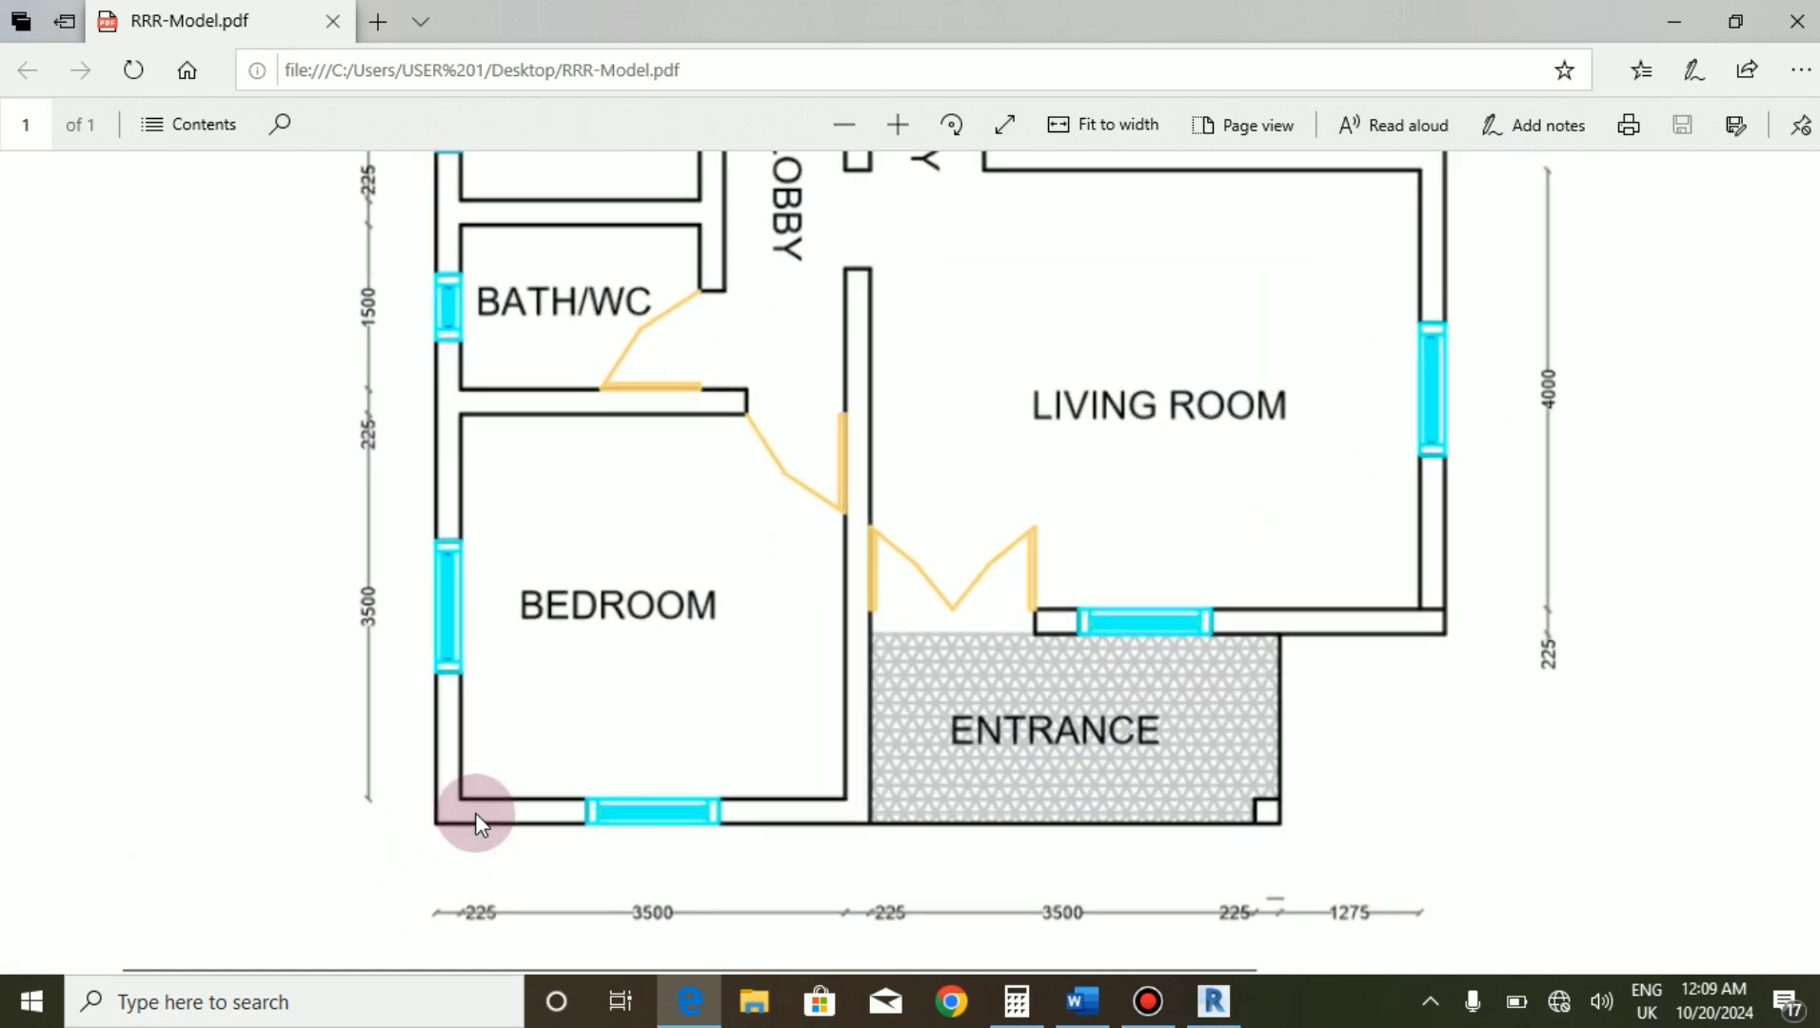
scroll(459, 930, "down", 1, "ctrl")
scroll(466, 926, "up", 2, "ctrl")
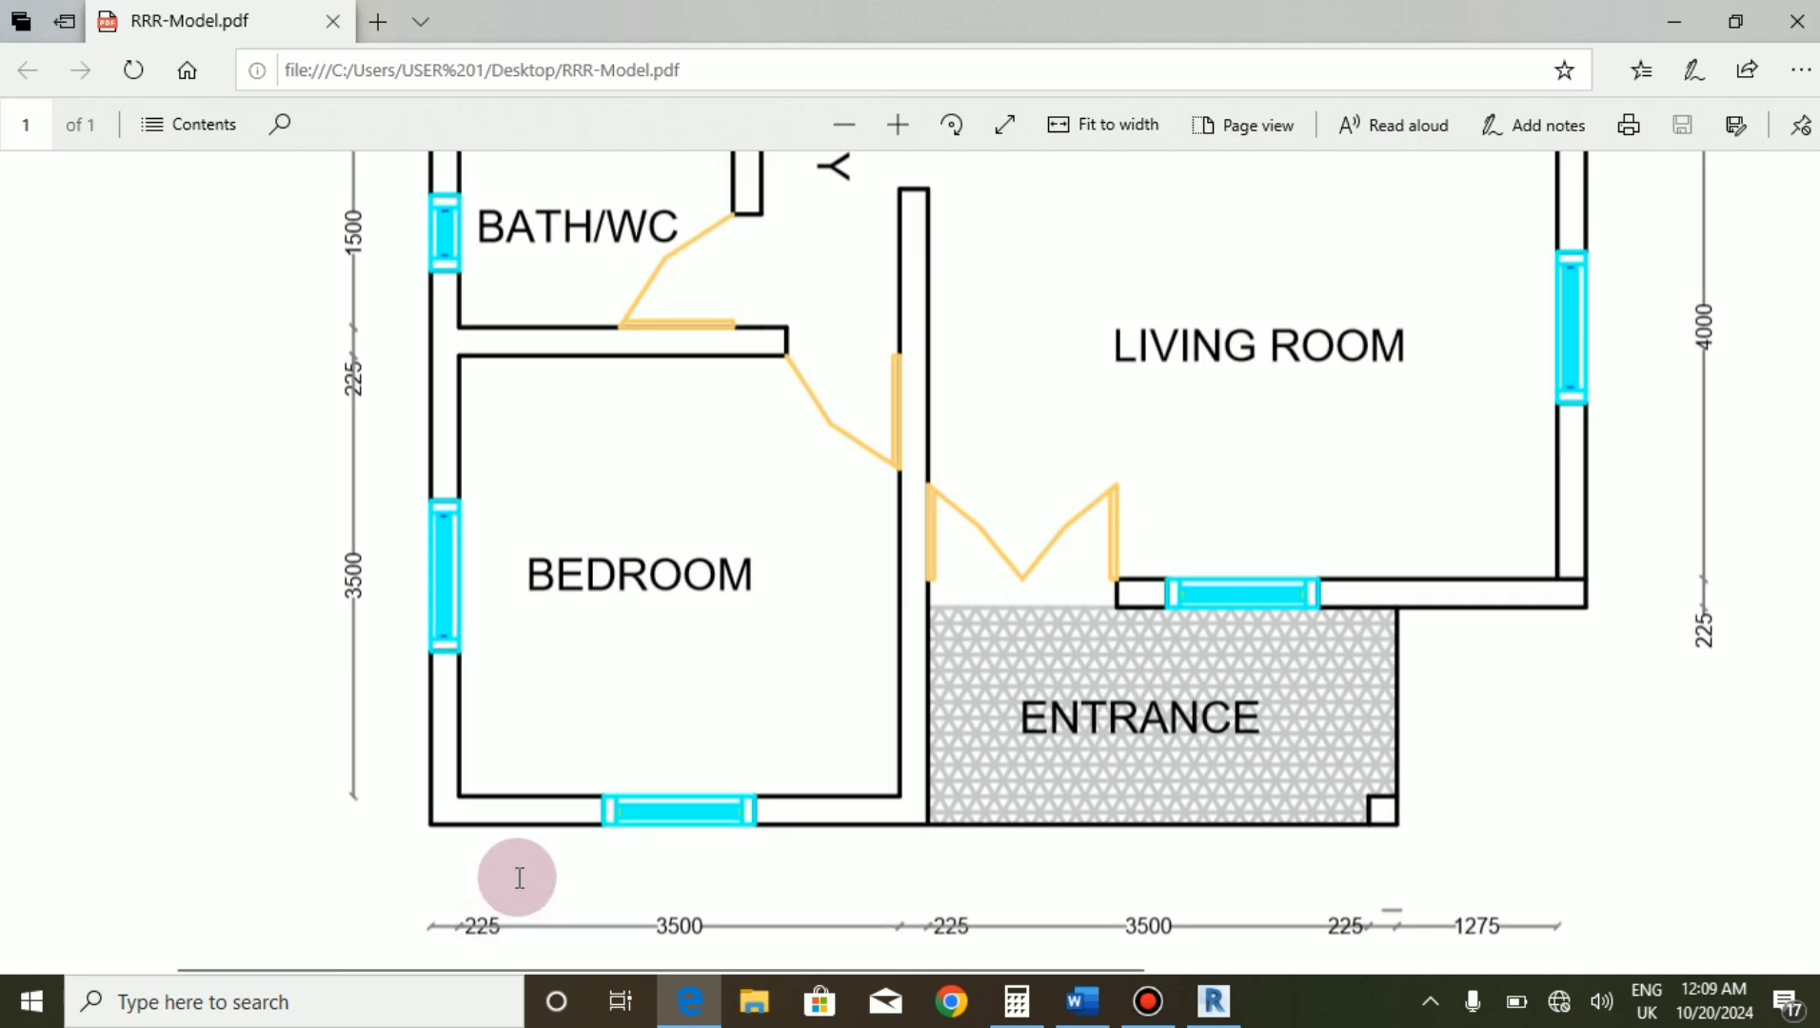
scroll(591, 665, "down", 2, "ctrl")
scroll(591, 664, "down", 2, "ctrl")
left_click(1214, 1002)
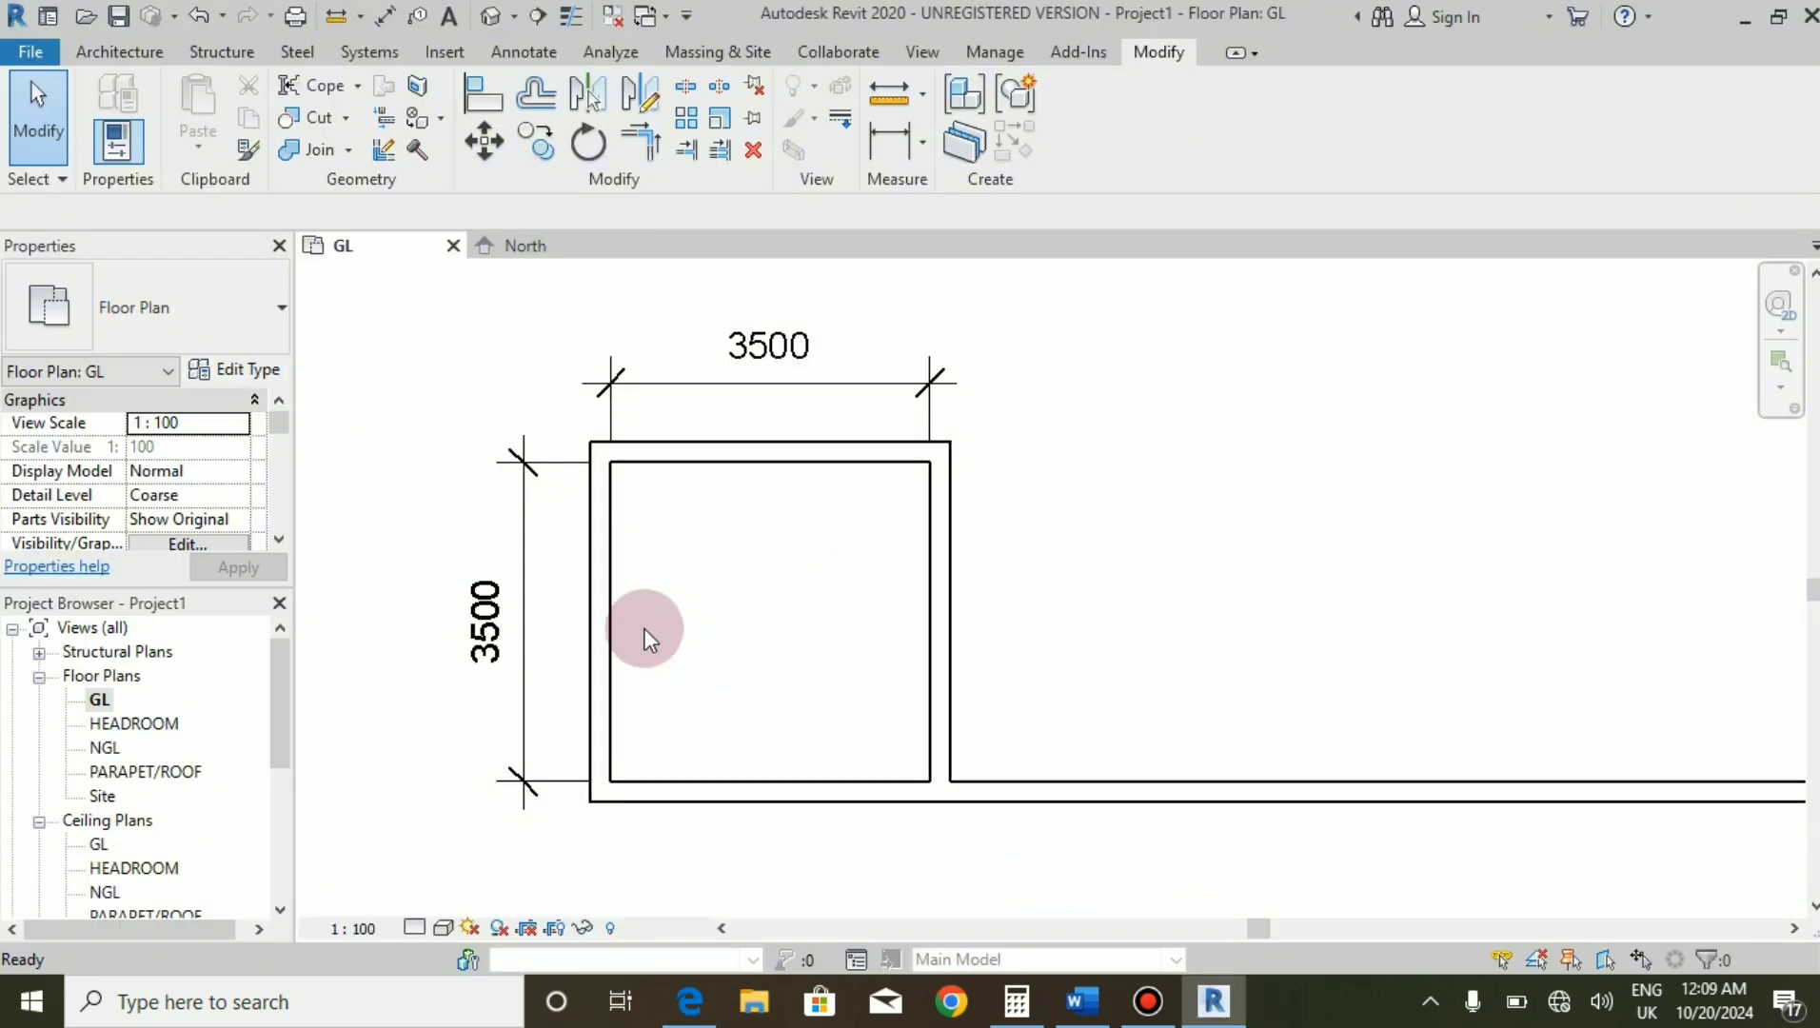
Measure the outer vertical wall's thickness at the bedroom's lower corner with a linear dimension, leaving the command without placing it.
scroll(551, 858, "up", 2)
left_click(881, 127)
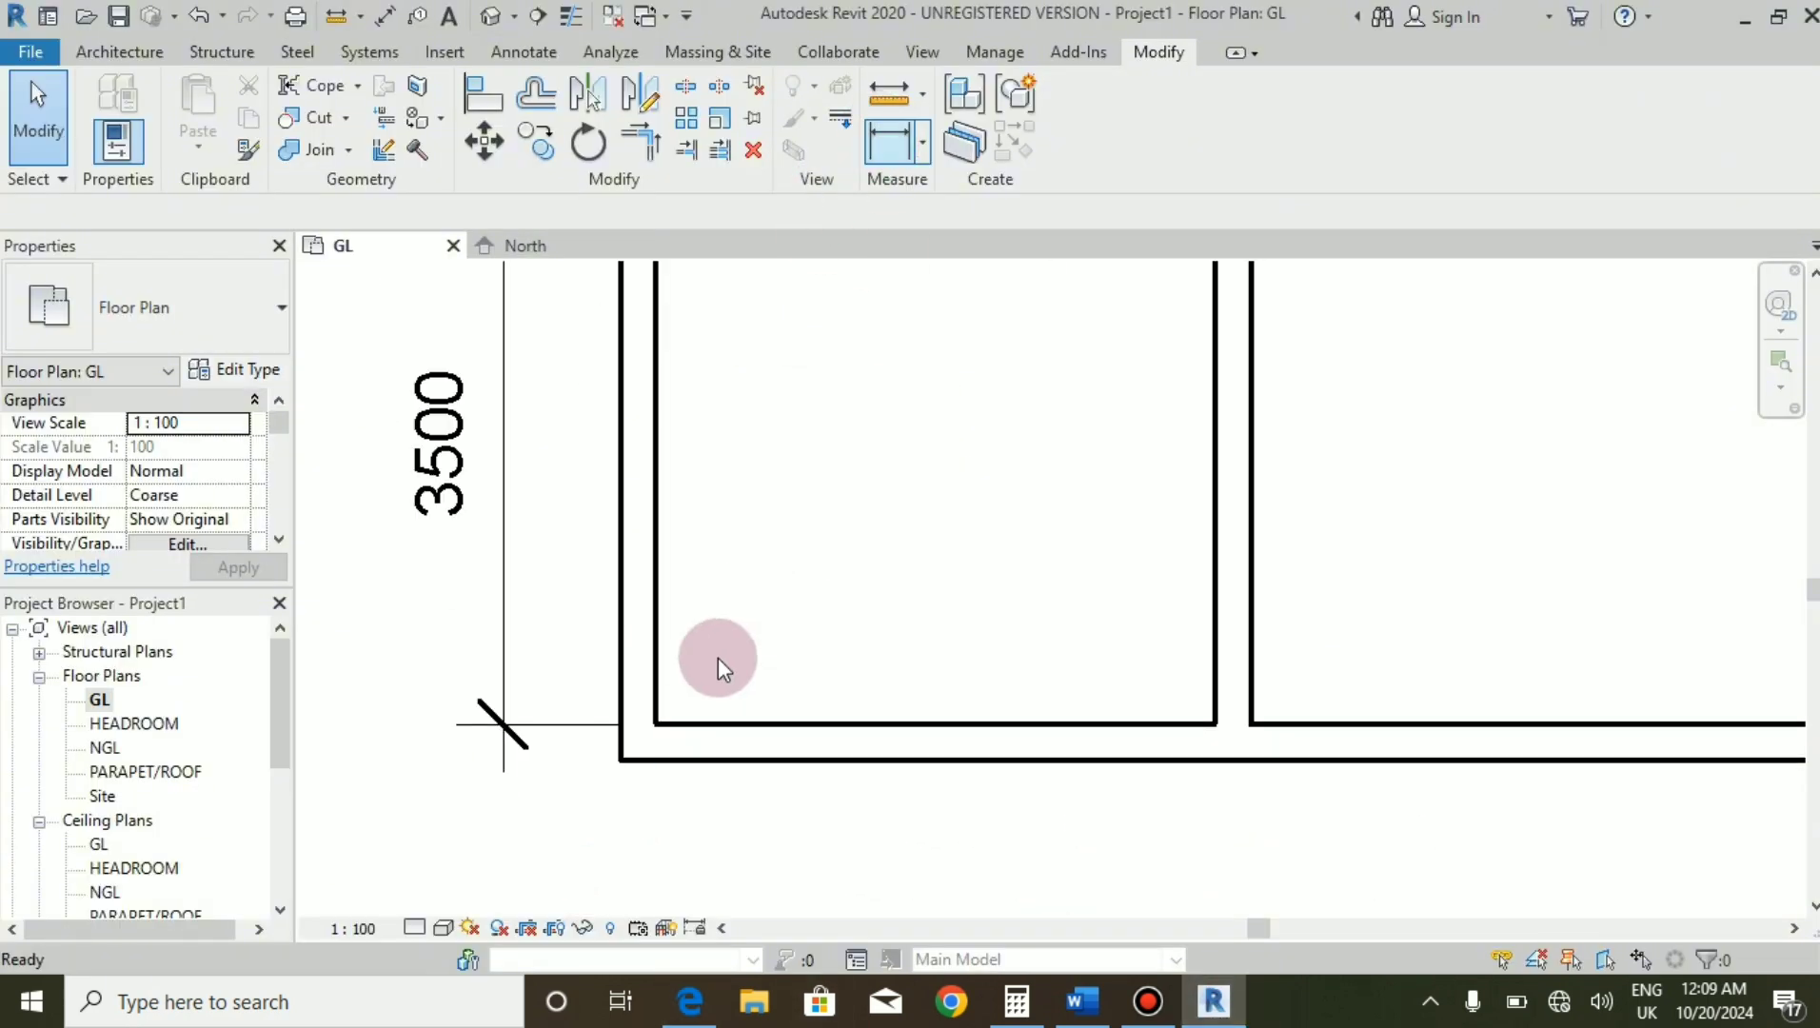
left_click(654, 723)
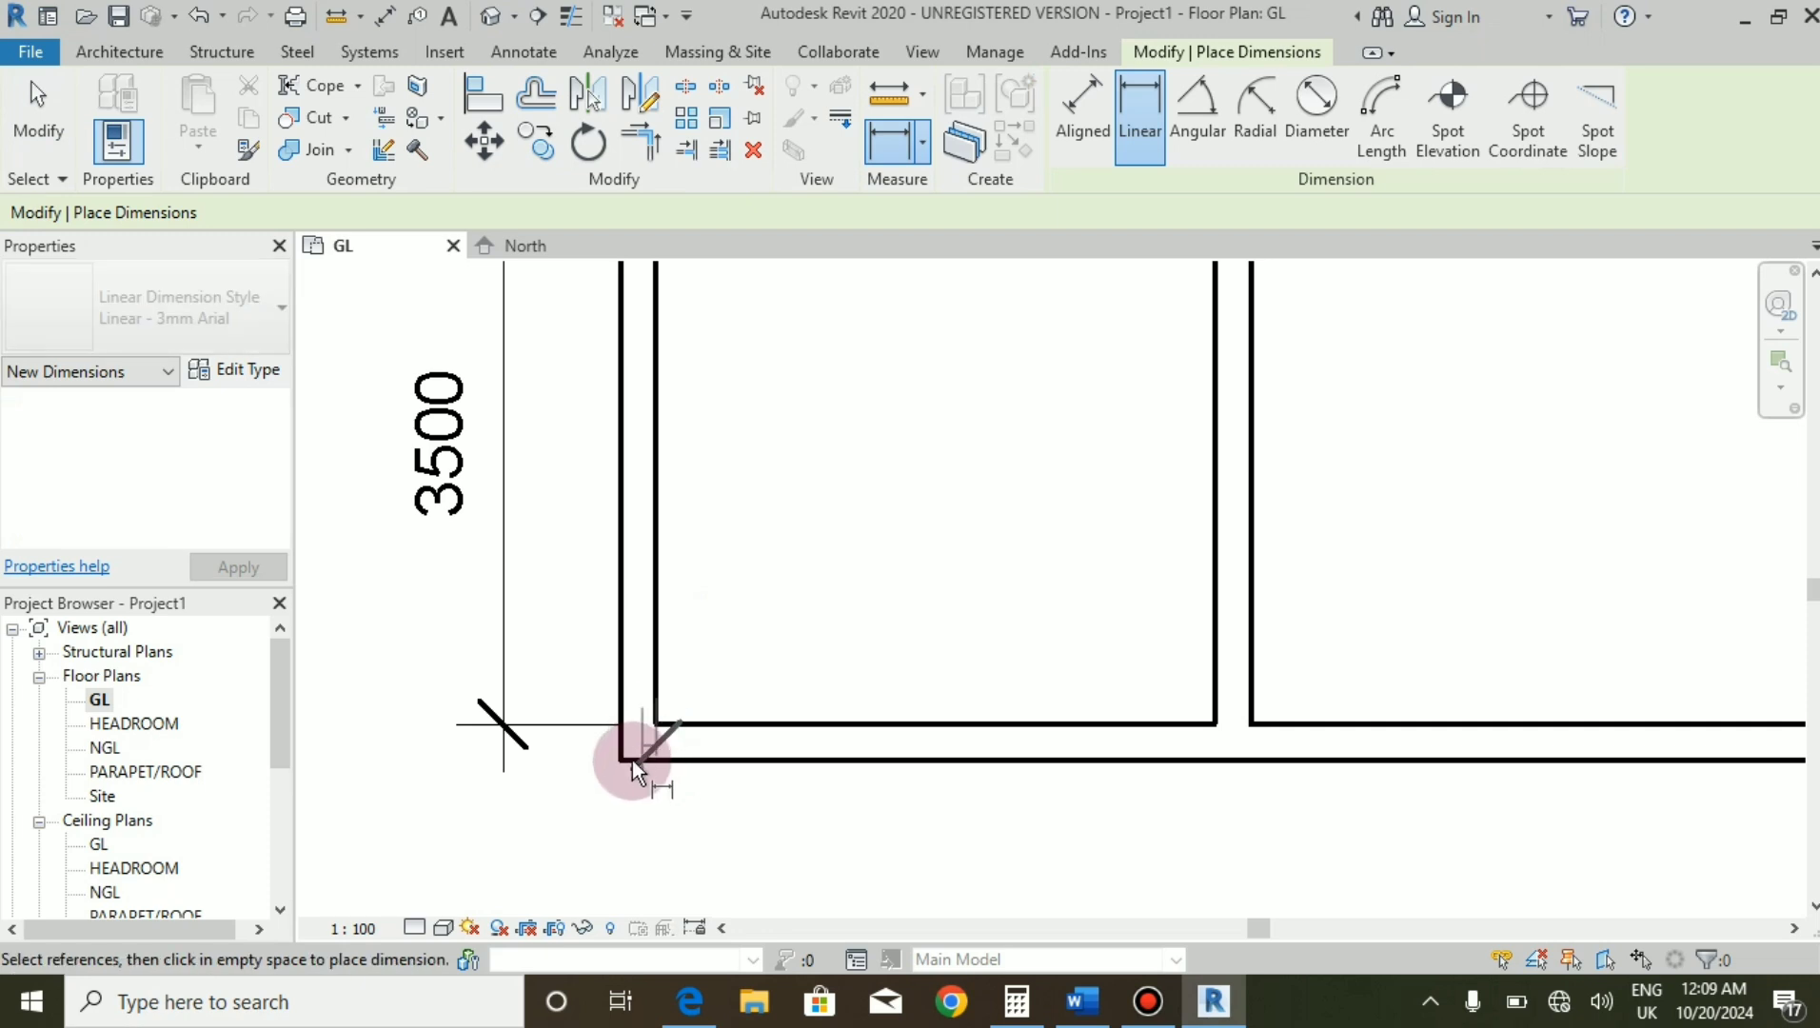
left_click(622, 756)
scroll(624, 621, "down", 2)
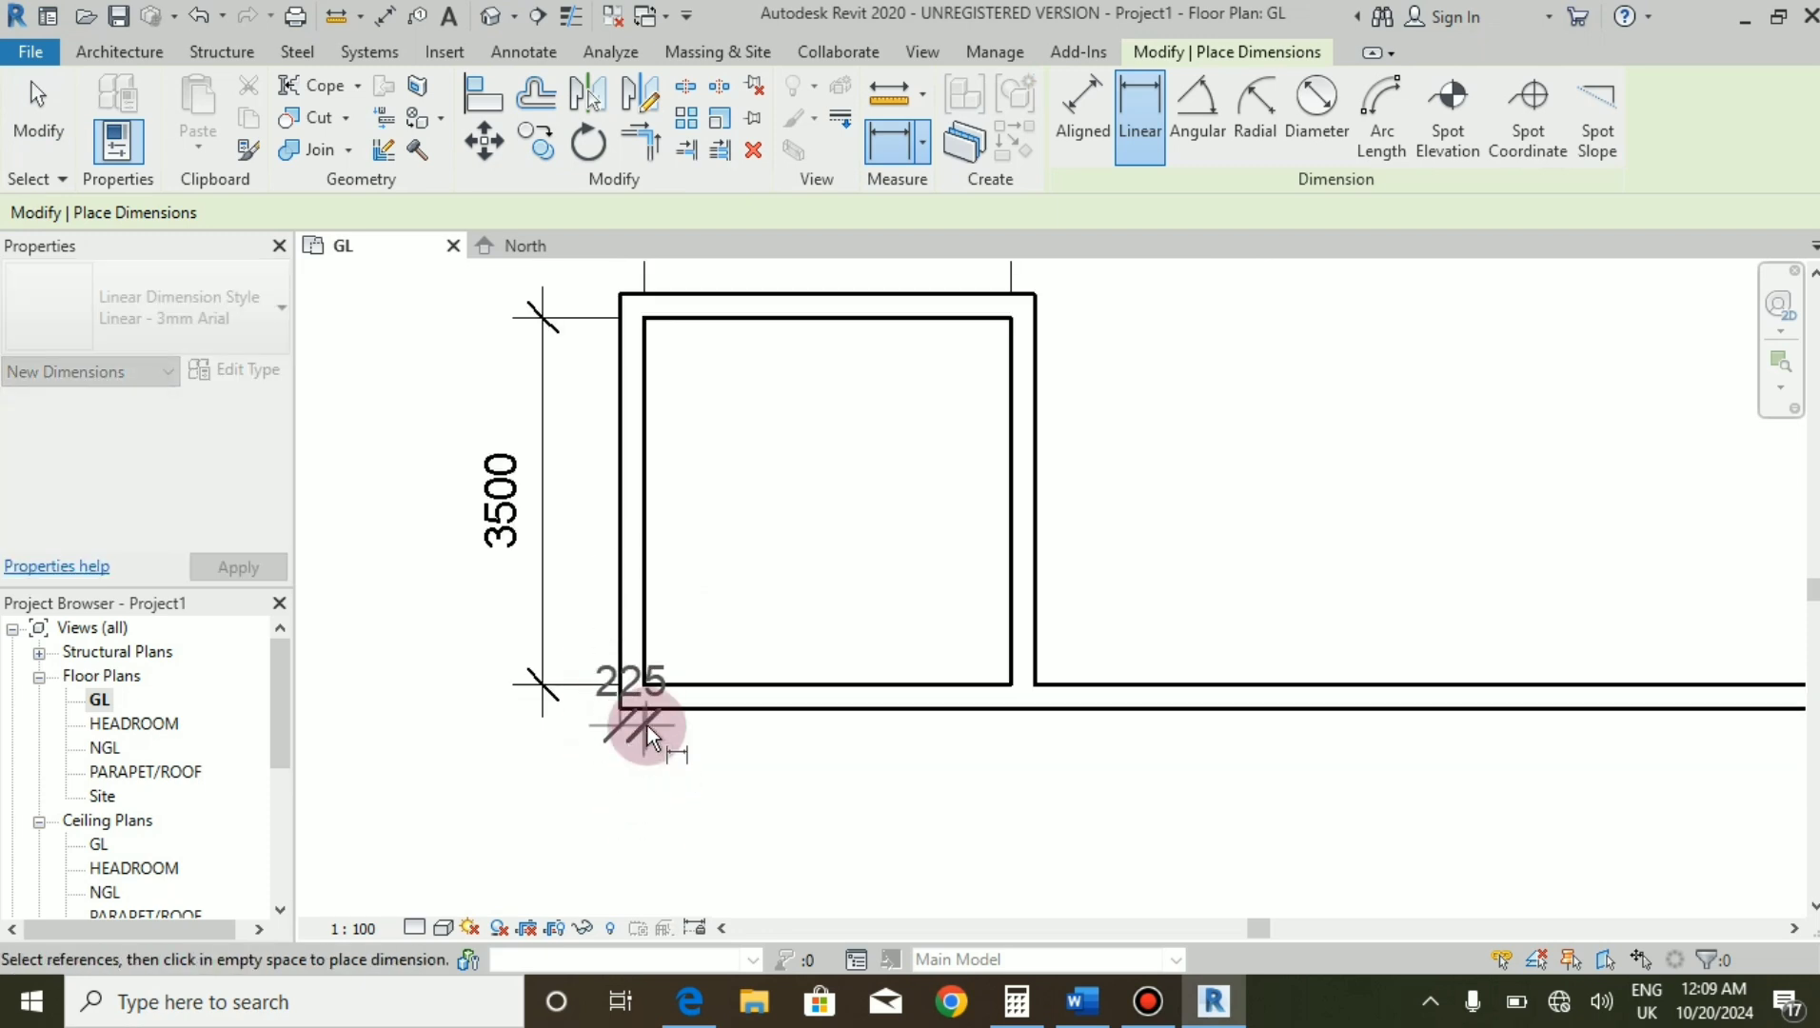
key("Escape")
scroll(628, 762, "up", 2)
key("Escape")
Delete the horizontal and vertical linear dimensions around the bedroom.
scroll(711, 874, "down", 3)
scroll(616, 787, "down", 1)
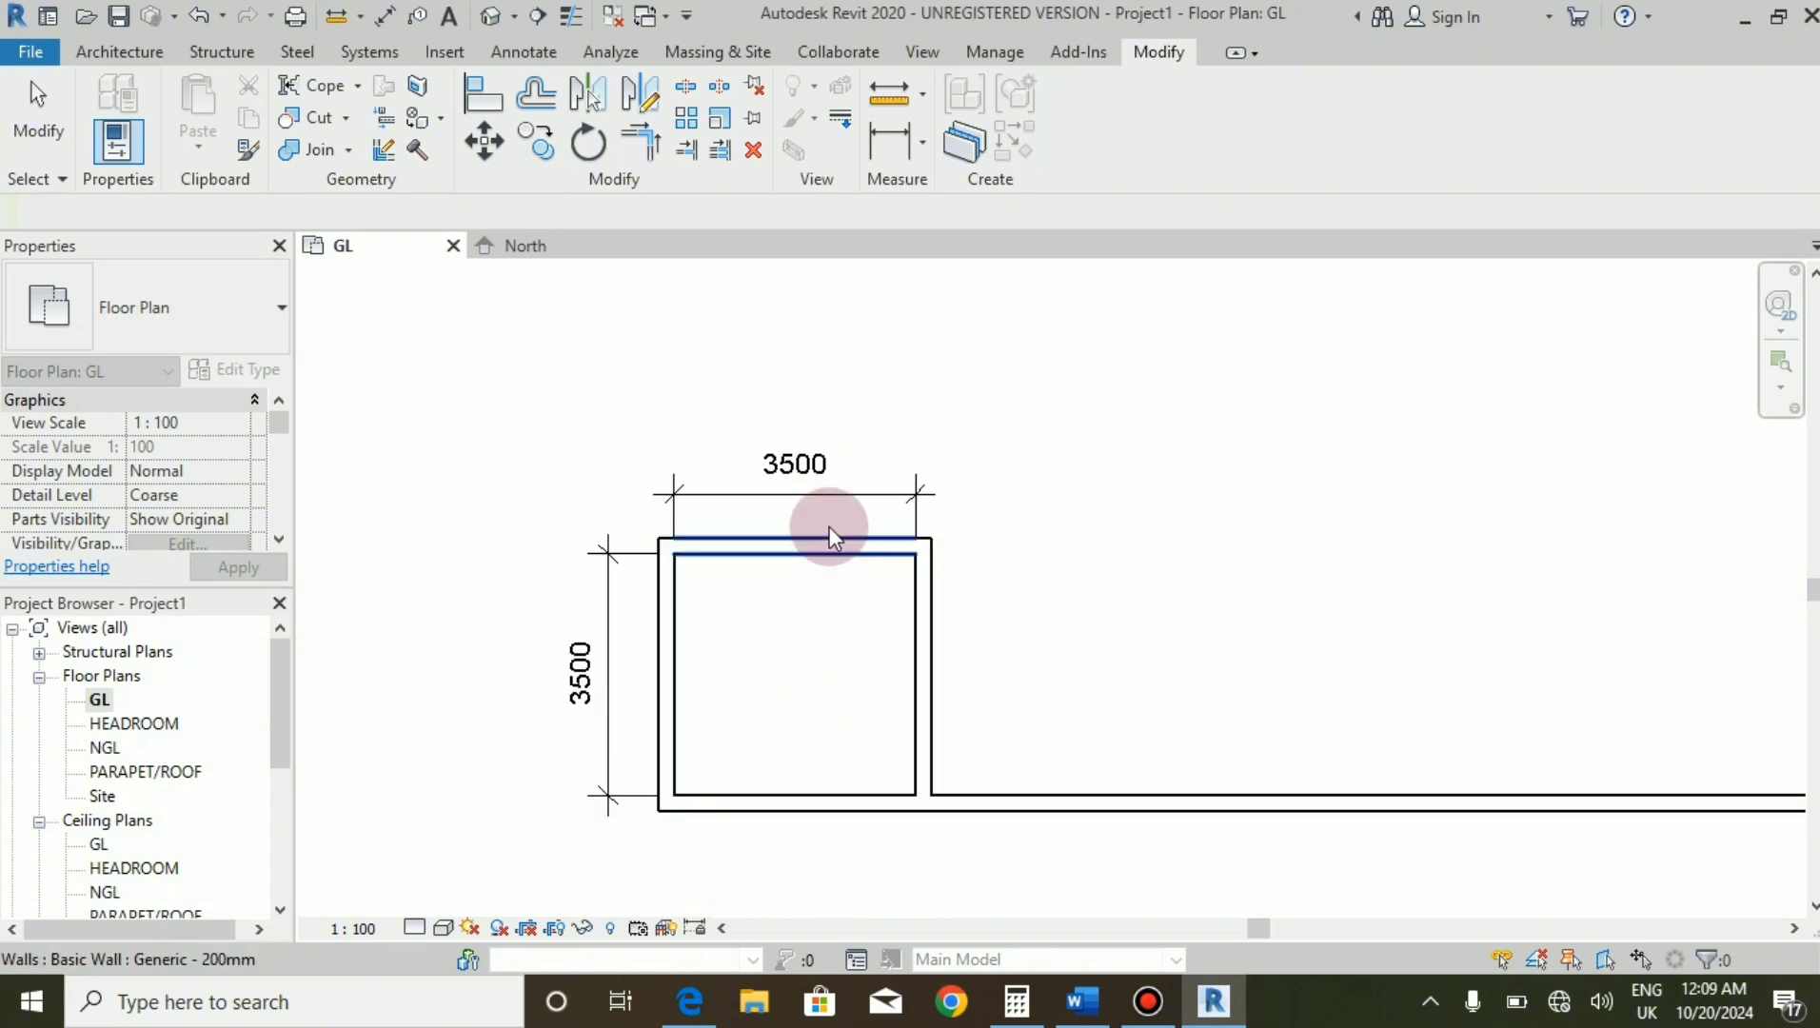
left_click(807, 488)
key("Delete")
left_click(604, 648)
key("Delete")
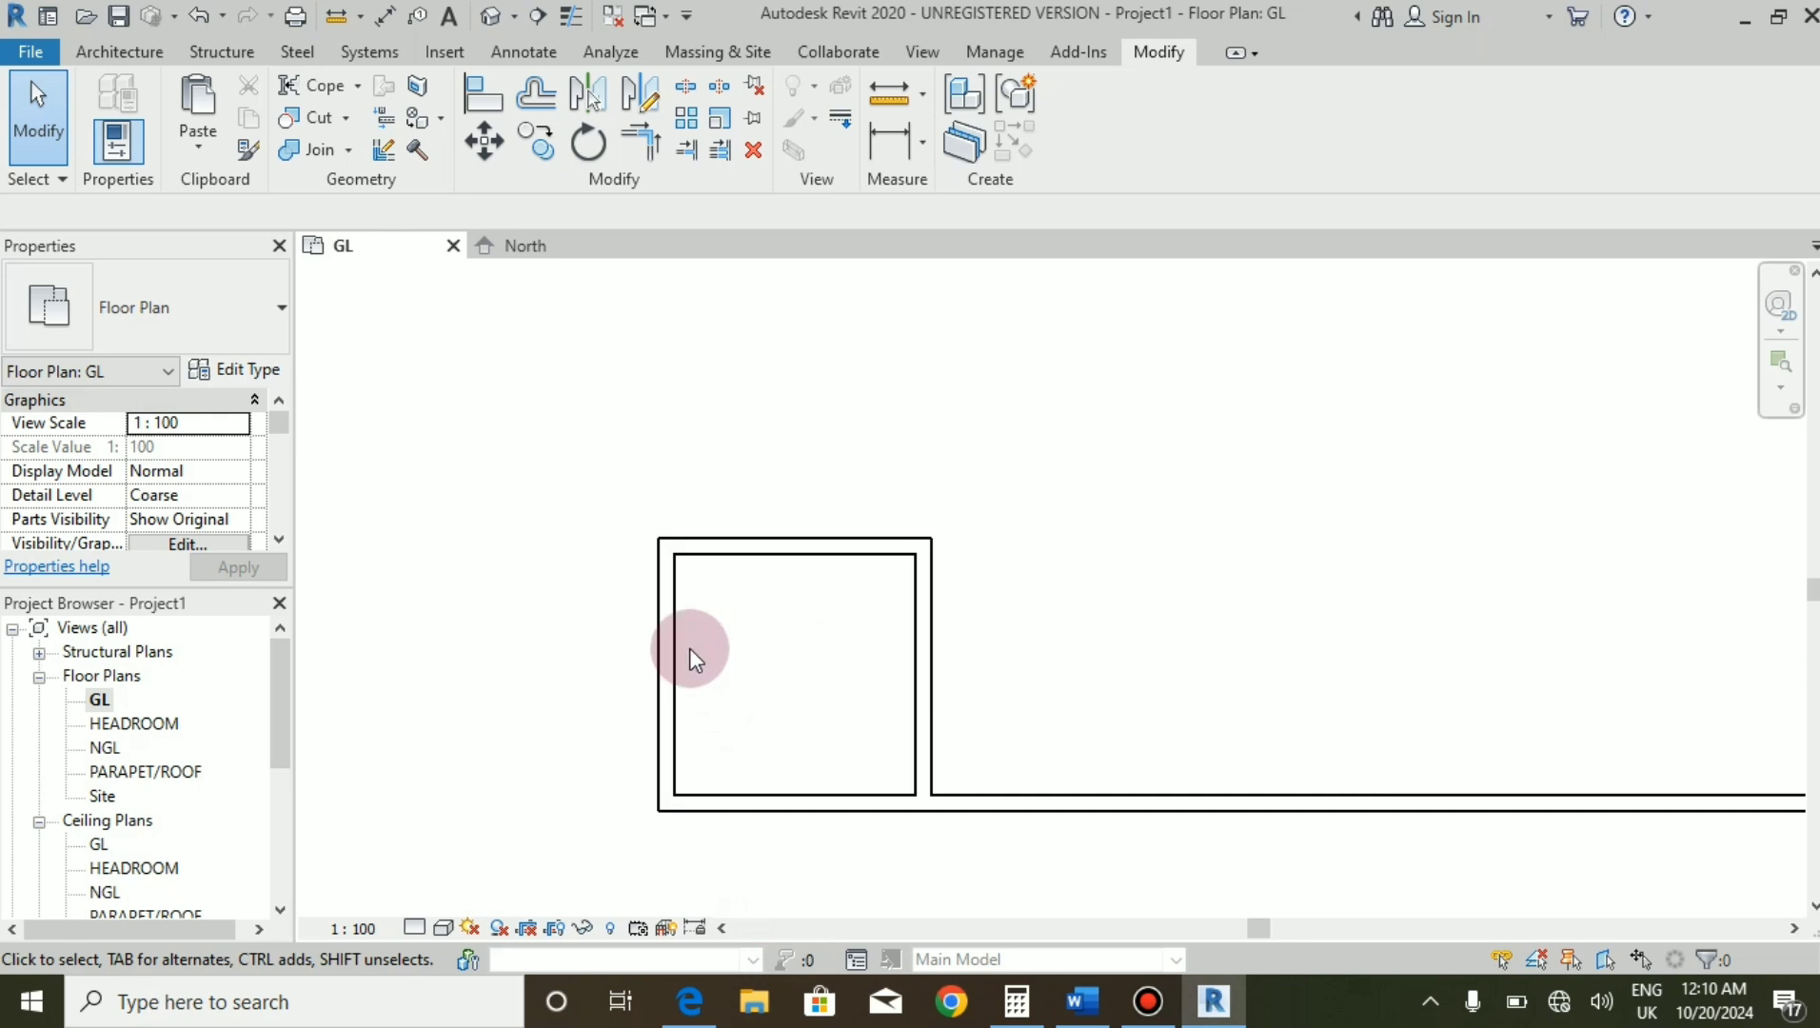
Check the spacing and wall thicknesses of the two BATH/WC rooms in RRR-Model.pdf in Edge, and return to Revit.
left_click(689, 1002)
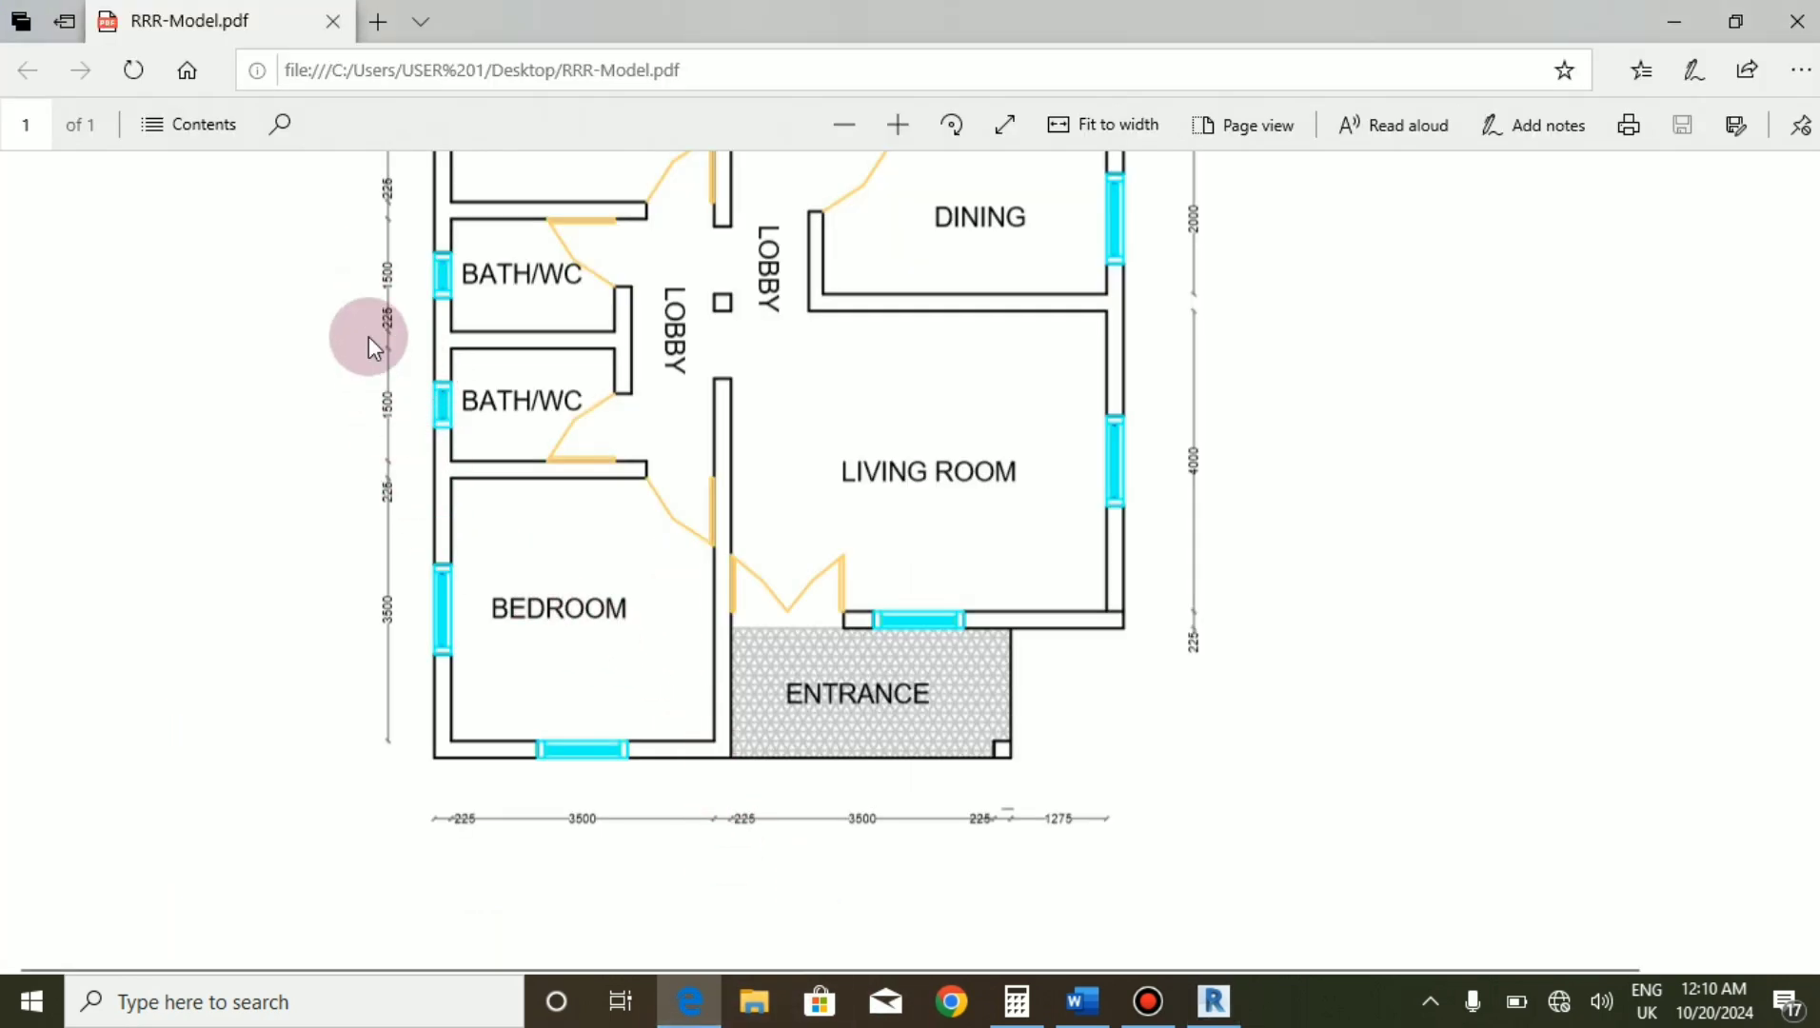
scroll(369, 336, "up", 3)
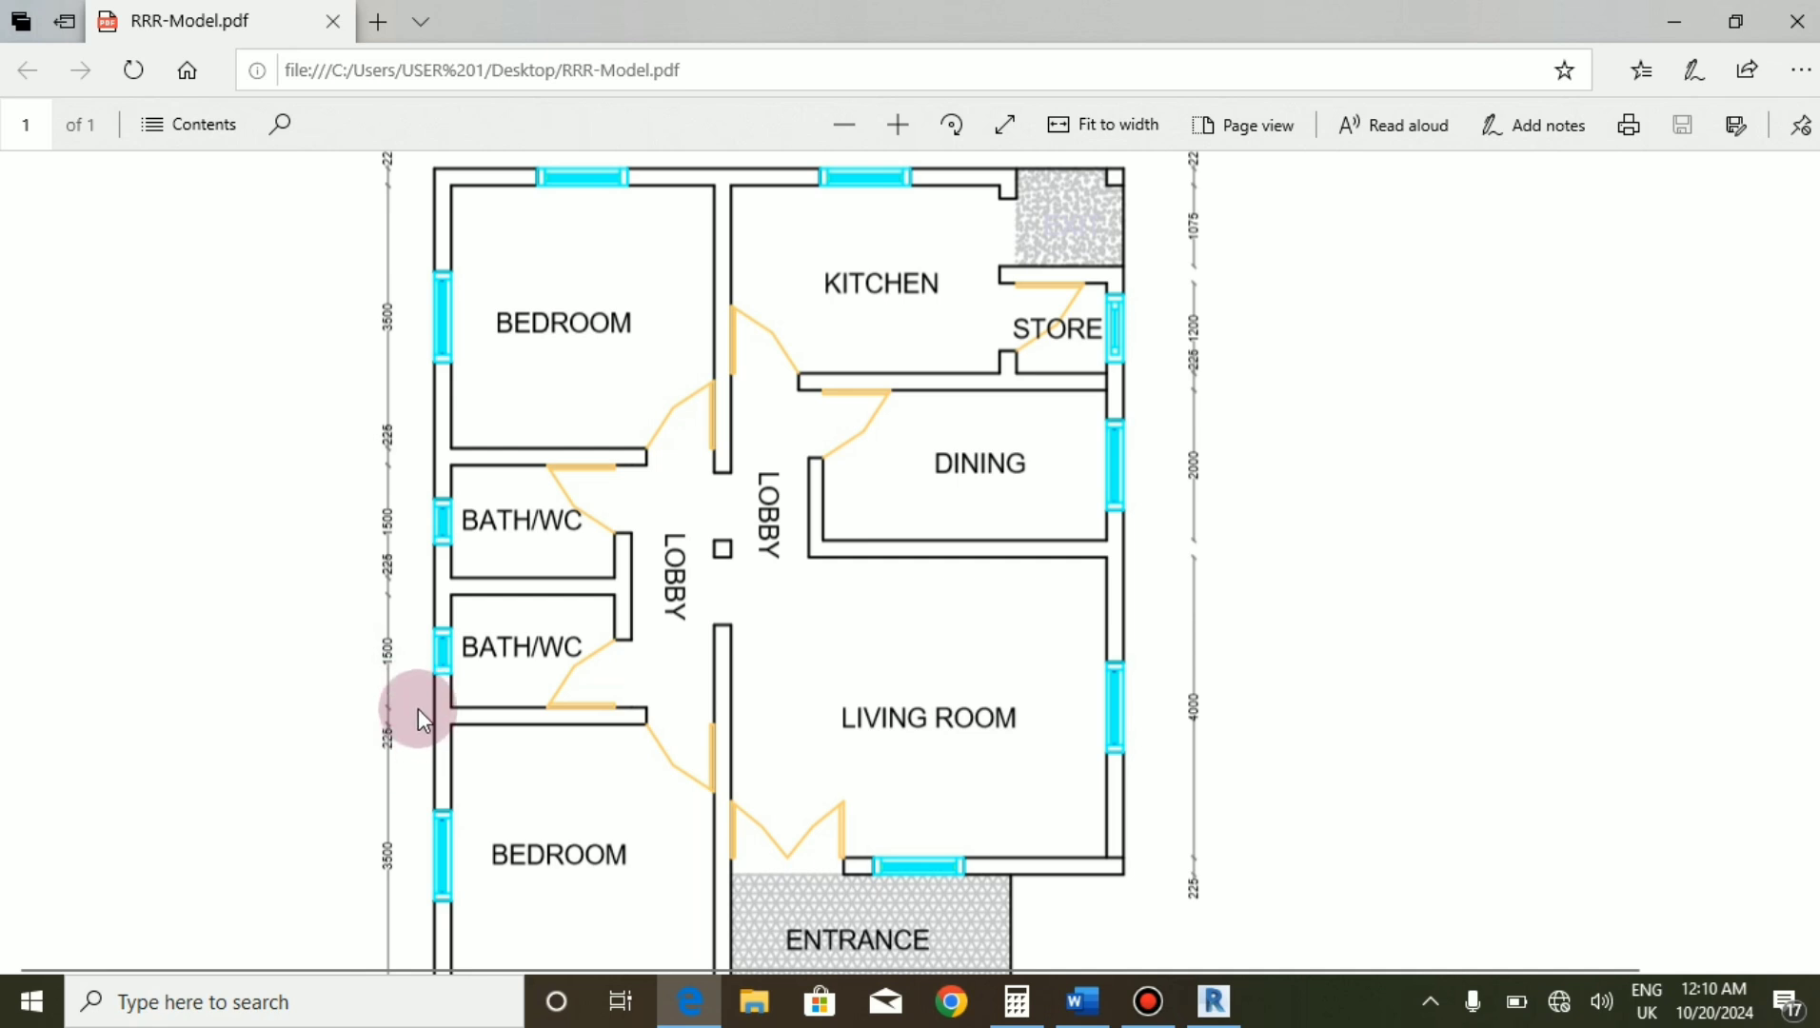
scroll(544, 532, "up", 1)
scroll(544, 533, "up", 1)
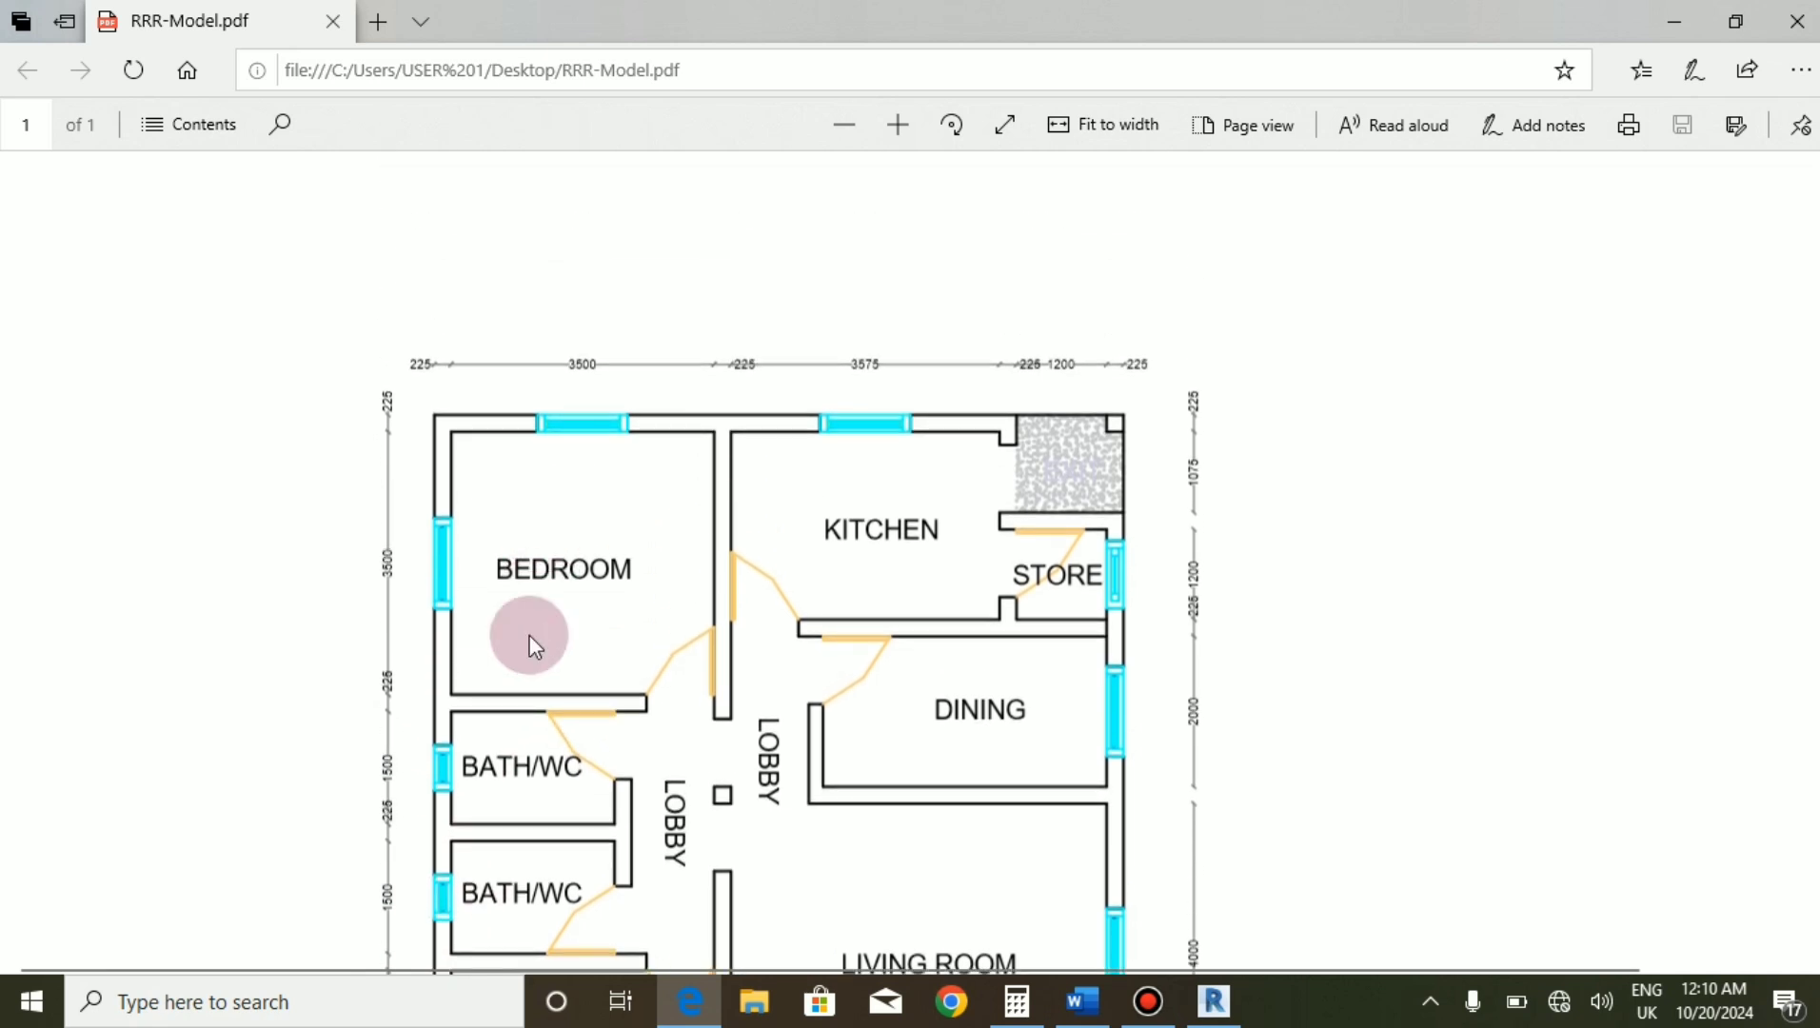
scroll(529, 636, "down", 4)
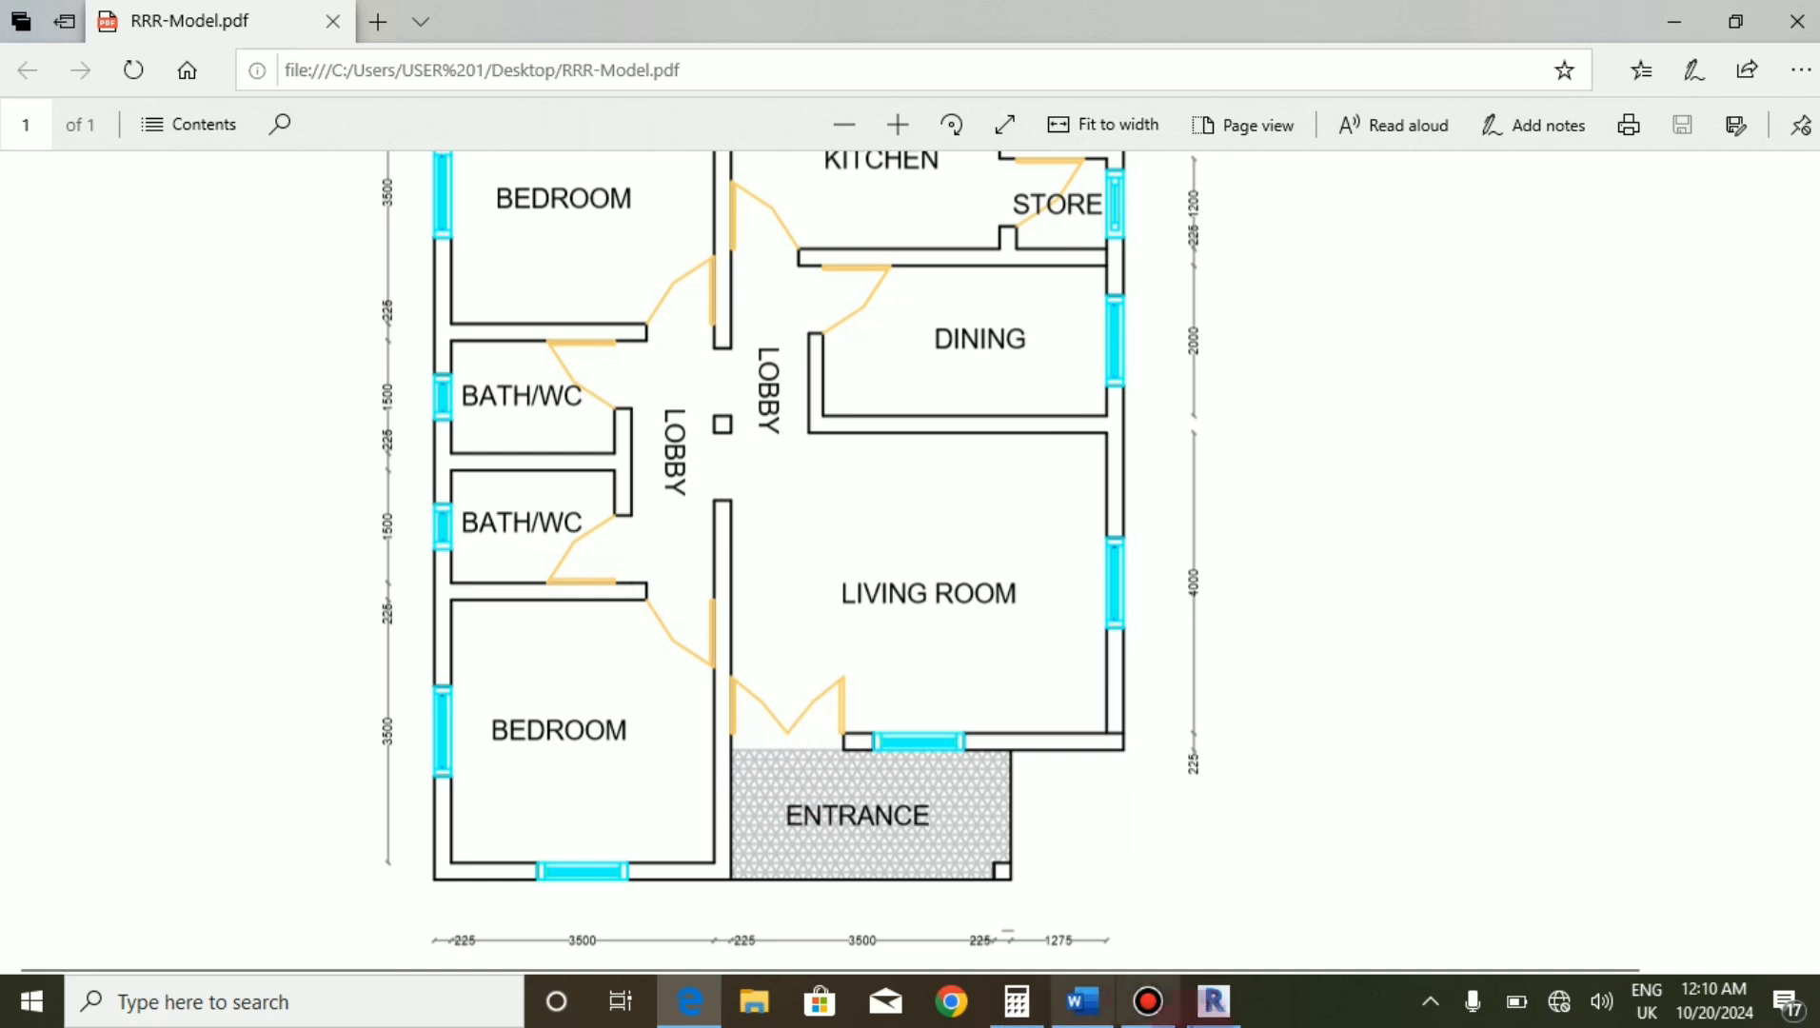
left_click(1215, 1002)
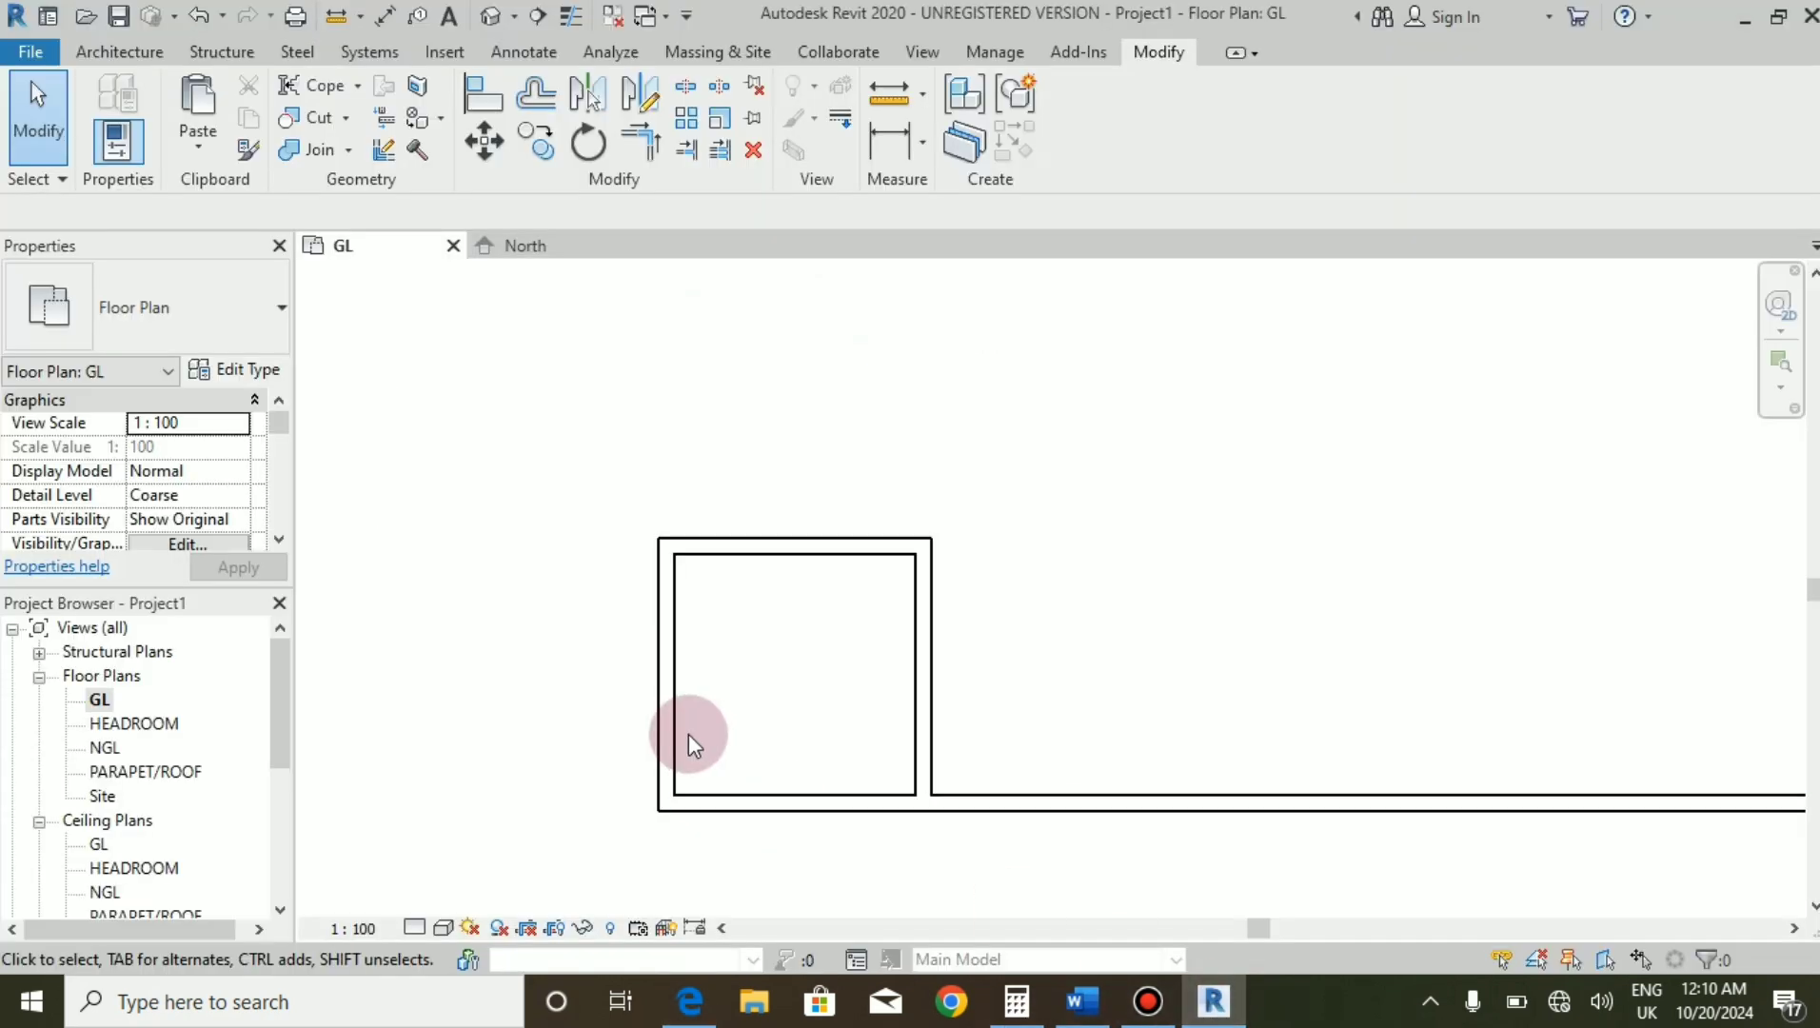
Offset the bedroom's upper horizontal wall upward by 1725 mm, offset that copy upward by the same distance, and end Offset.
left_click(544, 95)
left_click(391, 216)
double_click(391, 216)
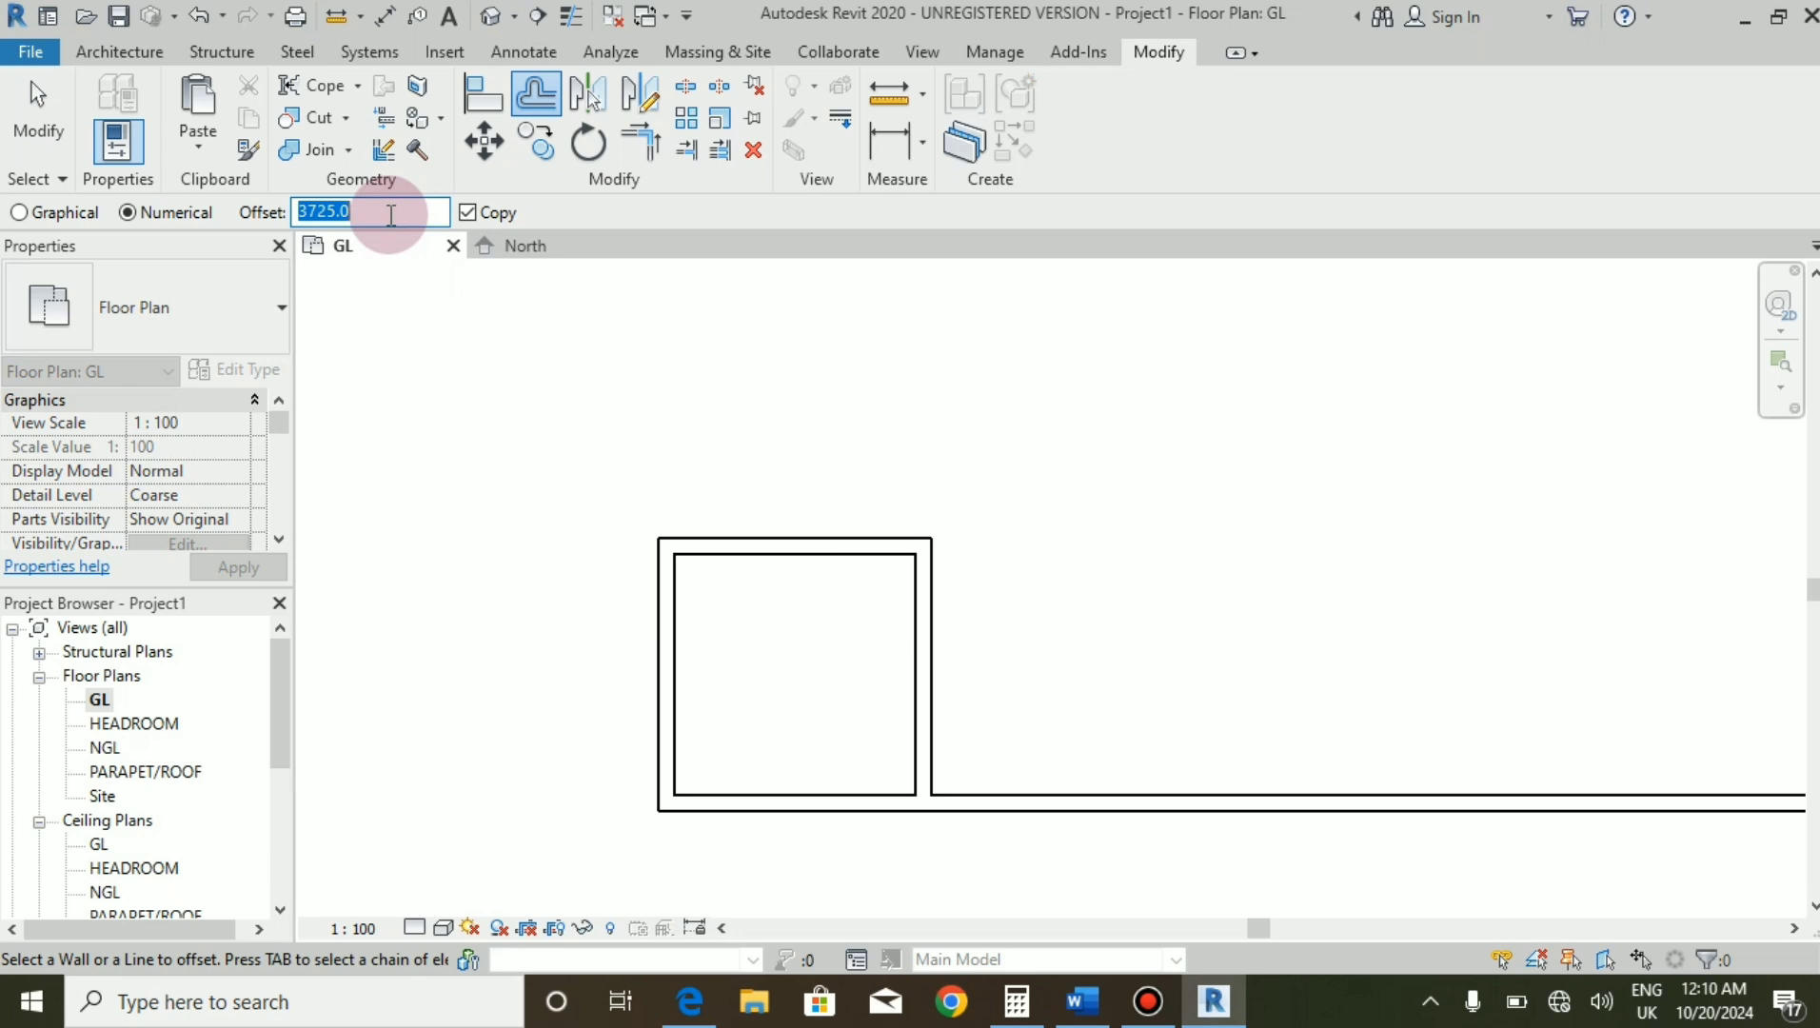
type("1")
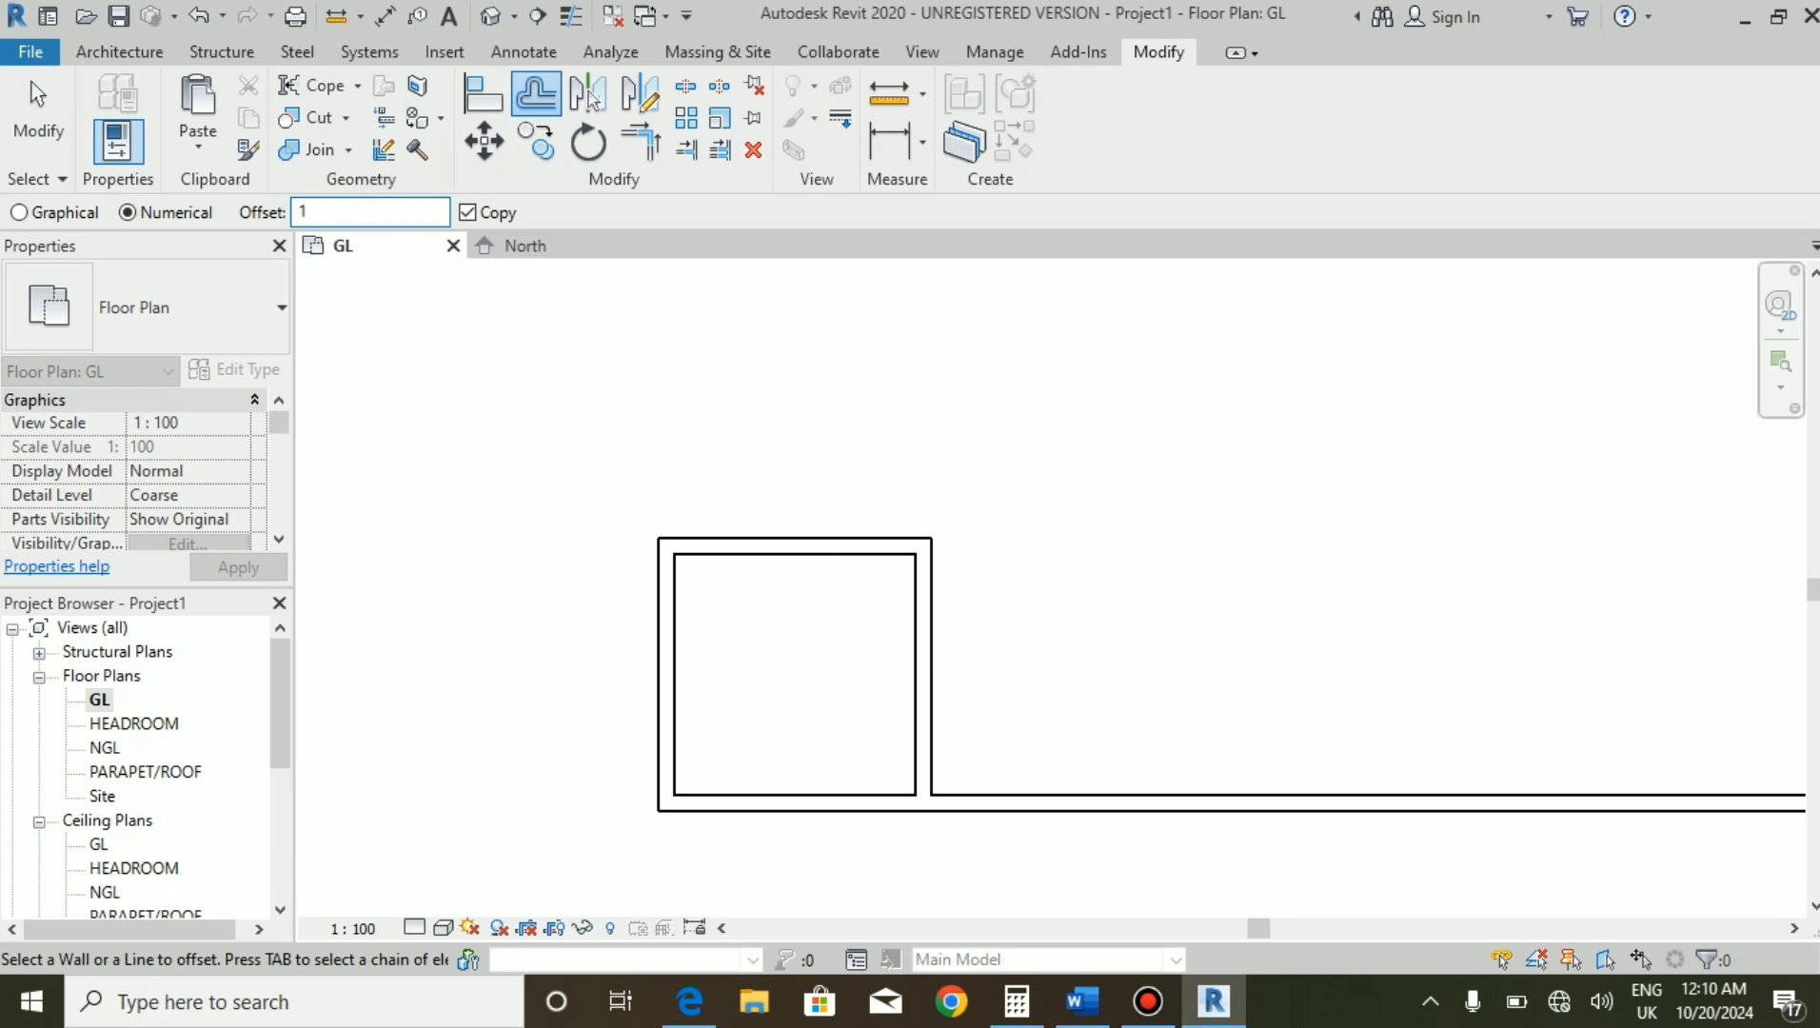
type("725")
left_click(443, 311)
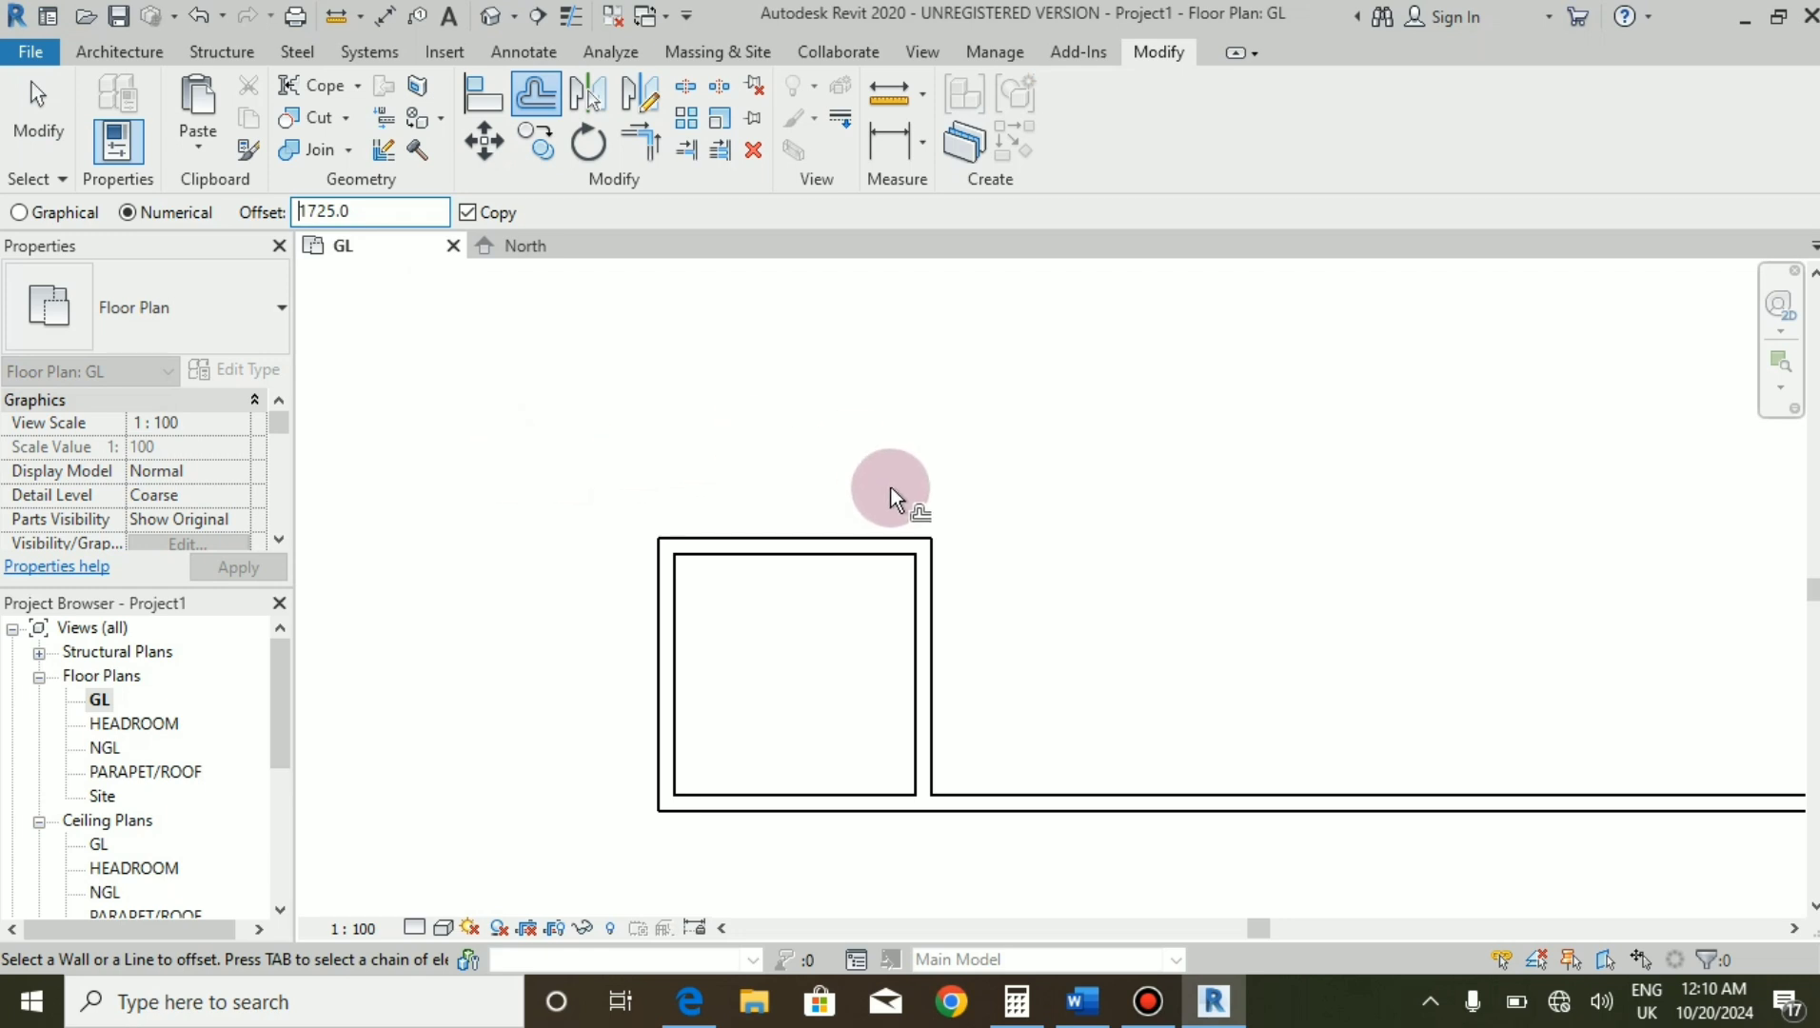
left_click(760, 541)
scroll(760, 709, "down", 3)
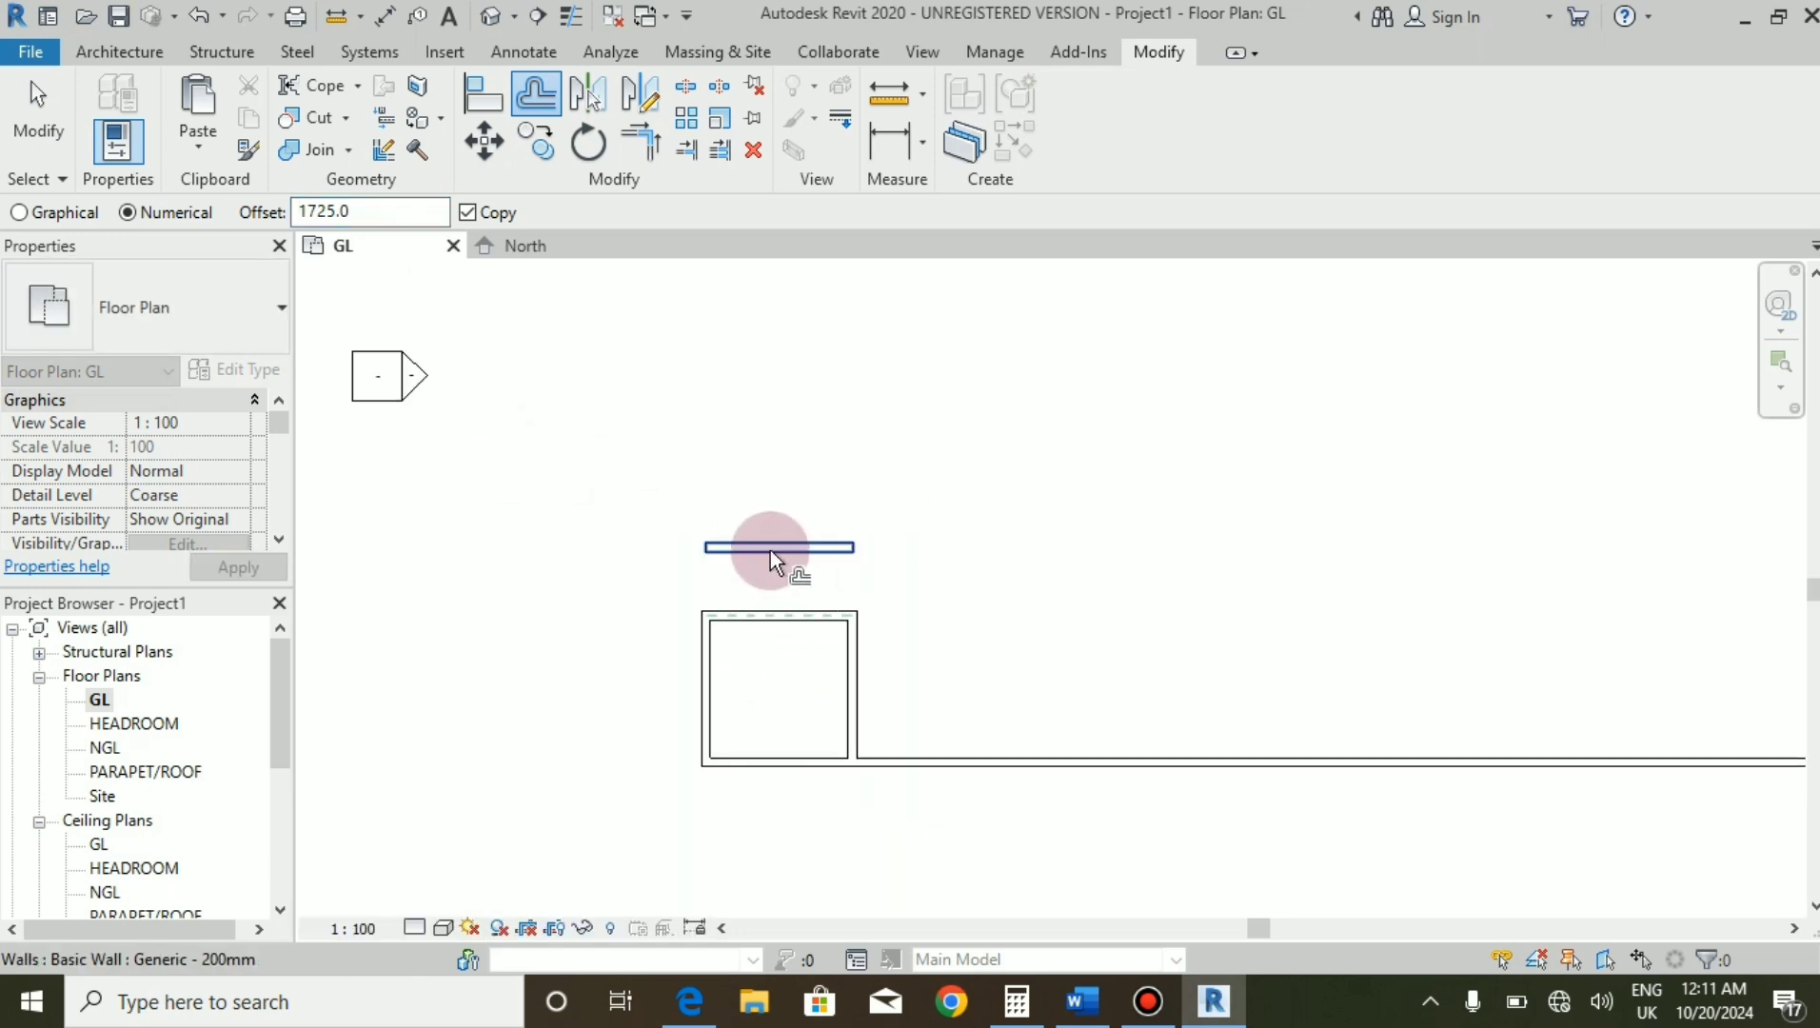
left_click(766, 540)
key("Escape")
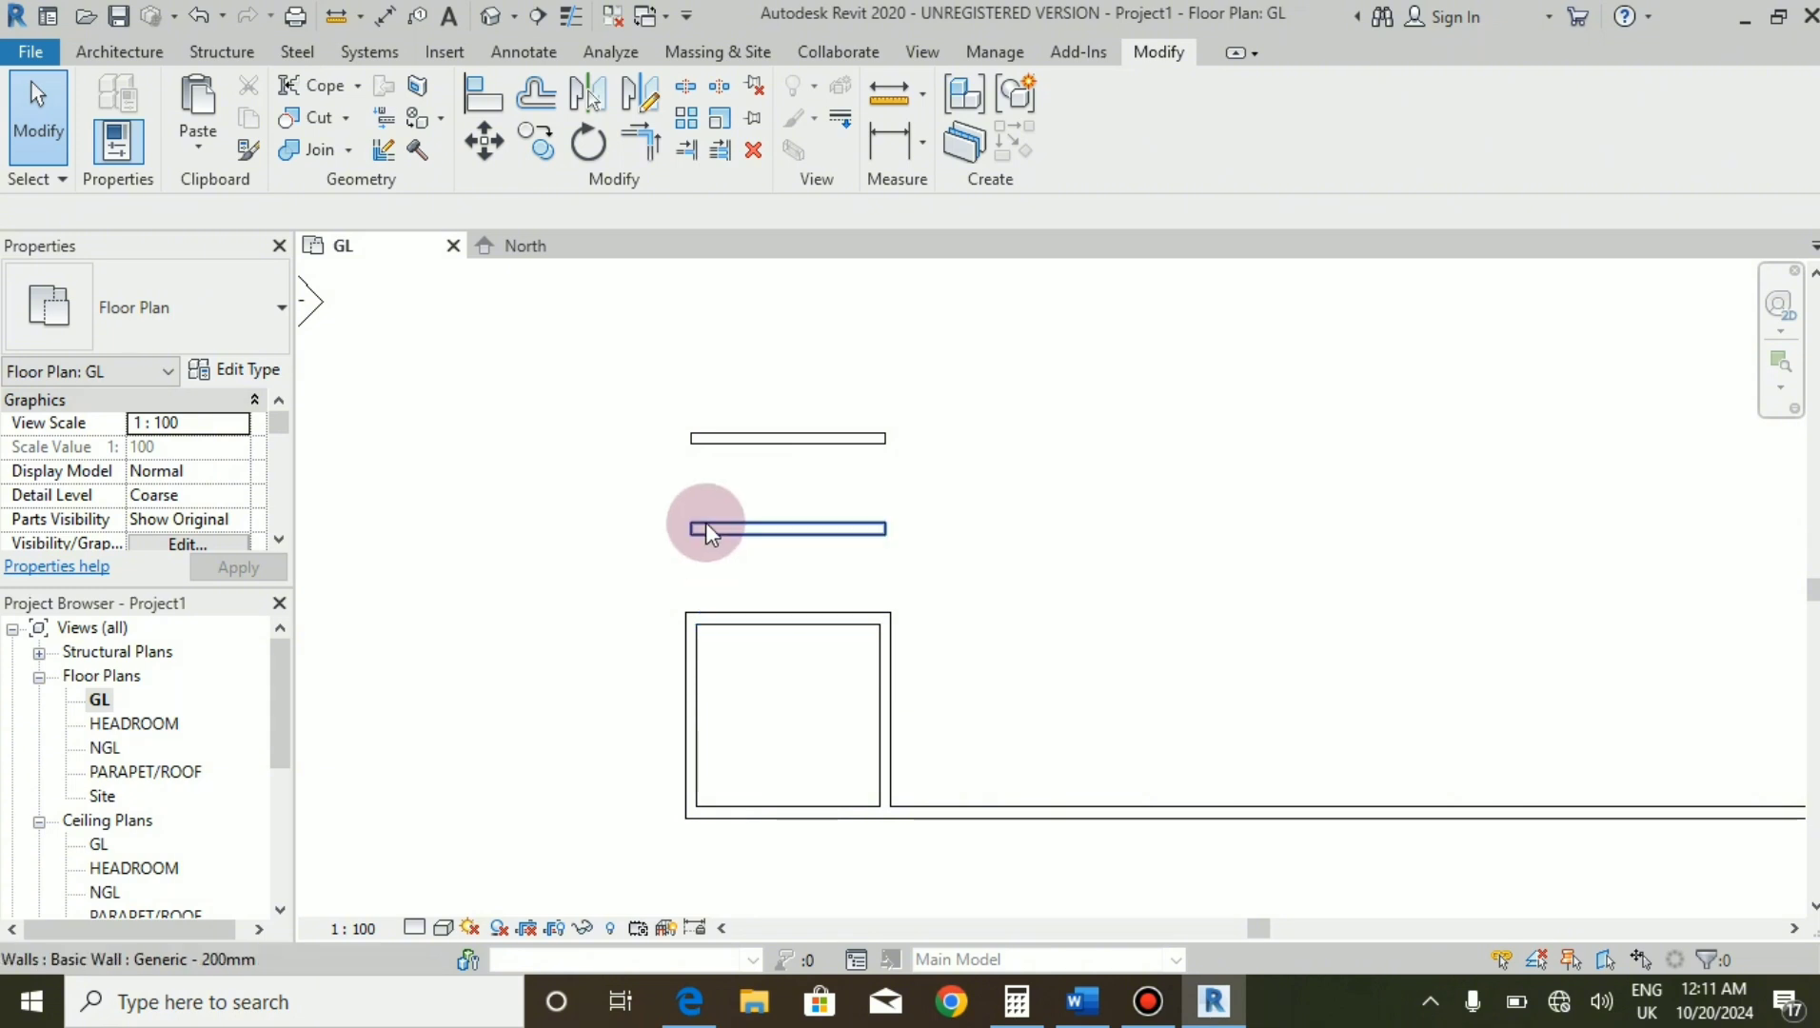
Trim/extend the bedroom's outer vertical wall up to the topmost offset horizontal wall to form a corner.
scroll(706, 528, "up", 2)
scroll(701, 546, "up", 1)
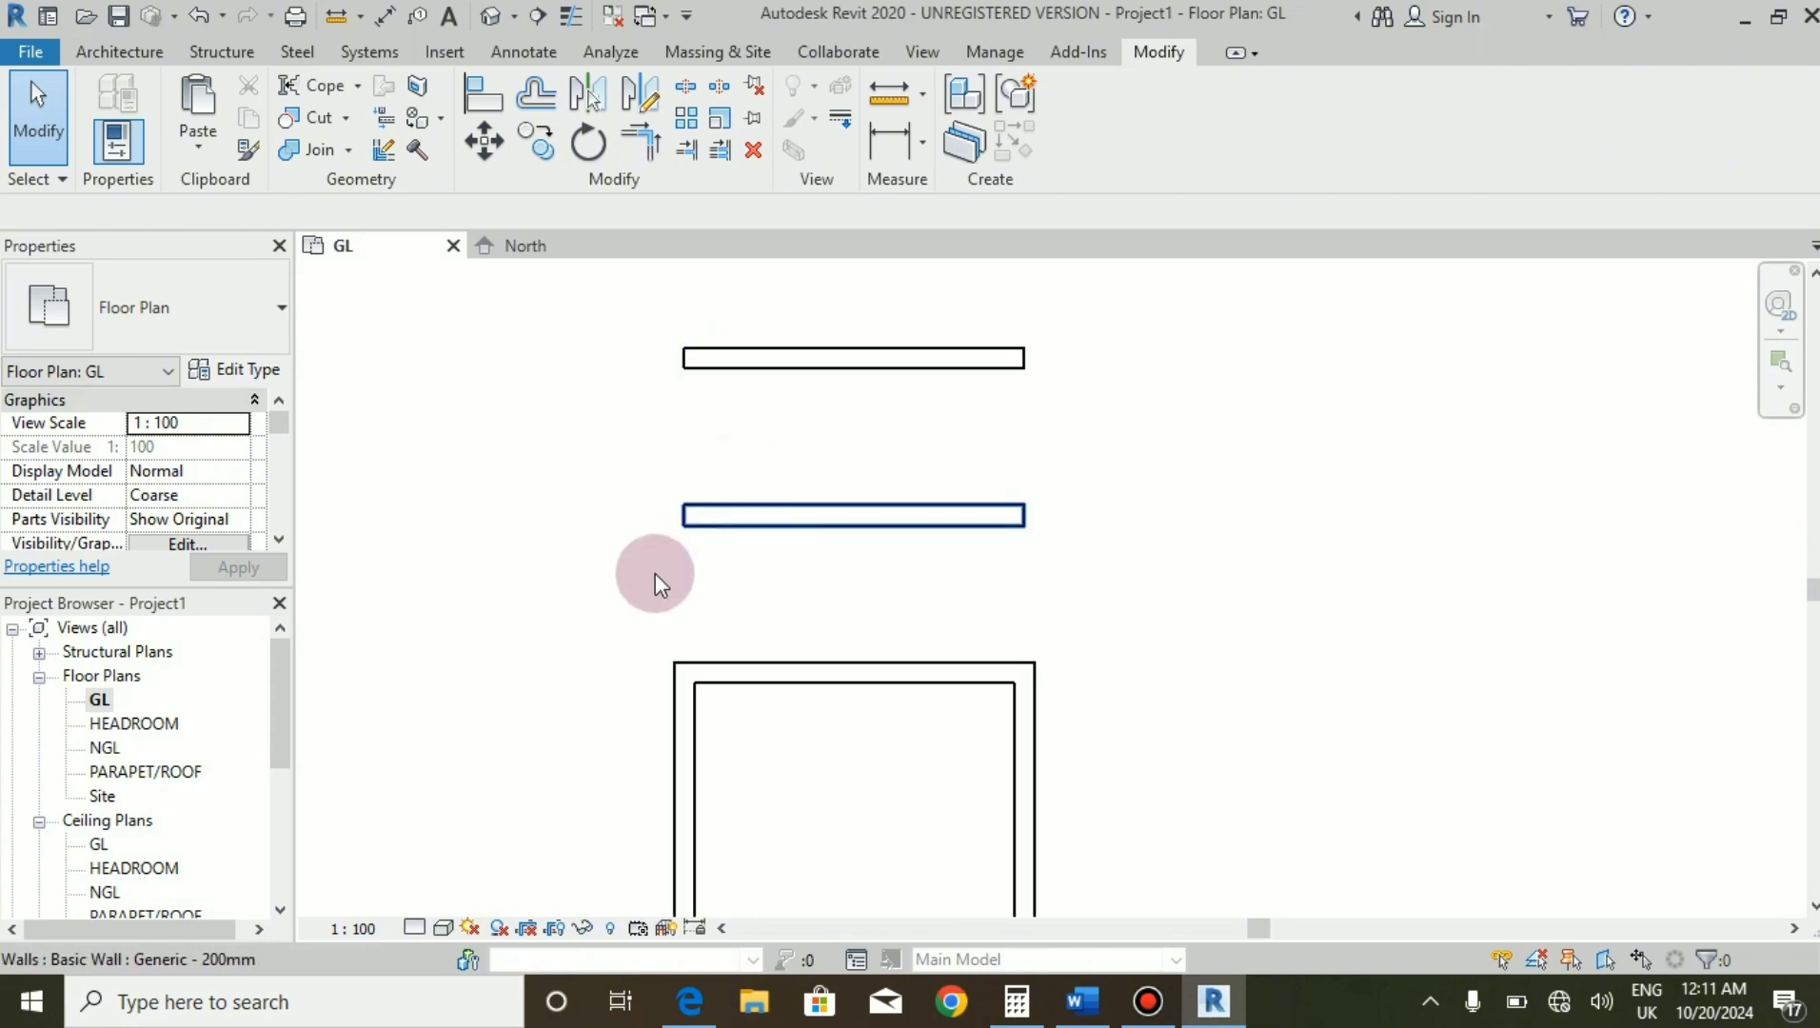
scroll(634, 685, "down", 1)
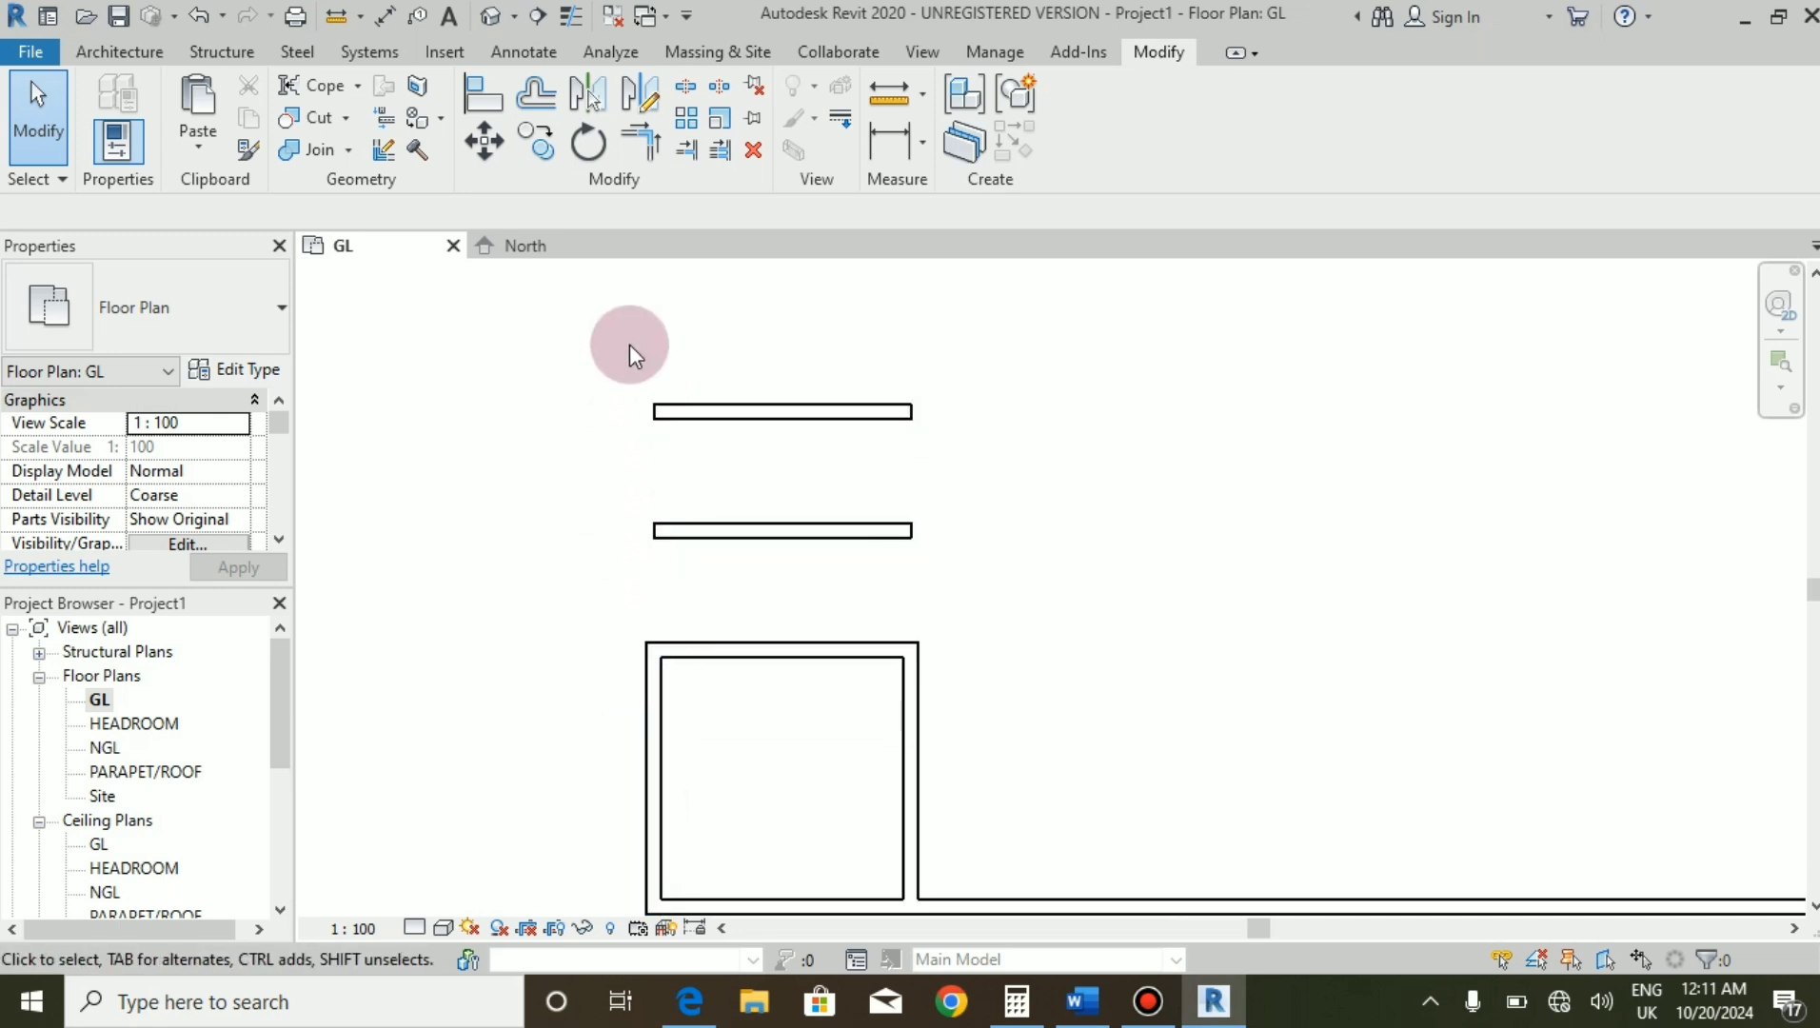
left_click(657, 152)
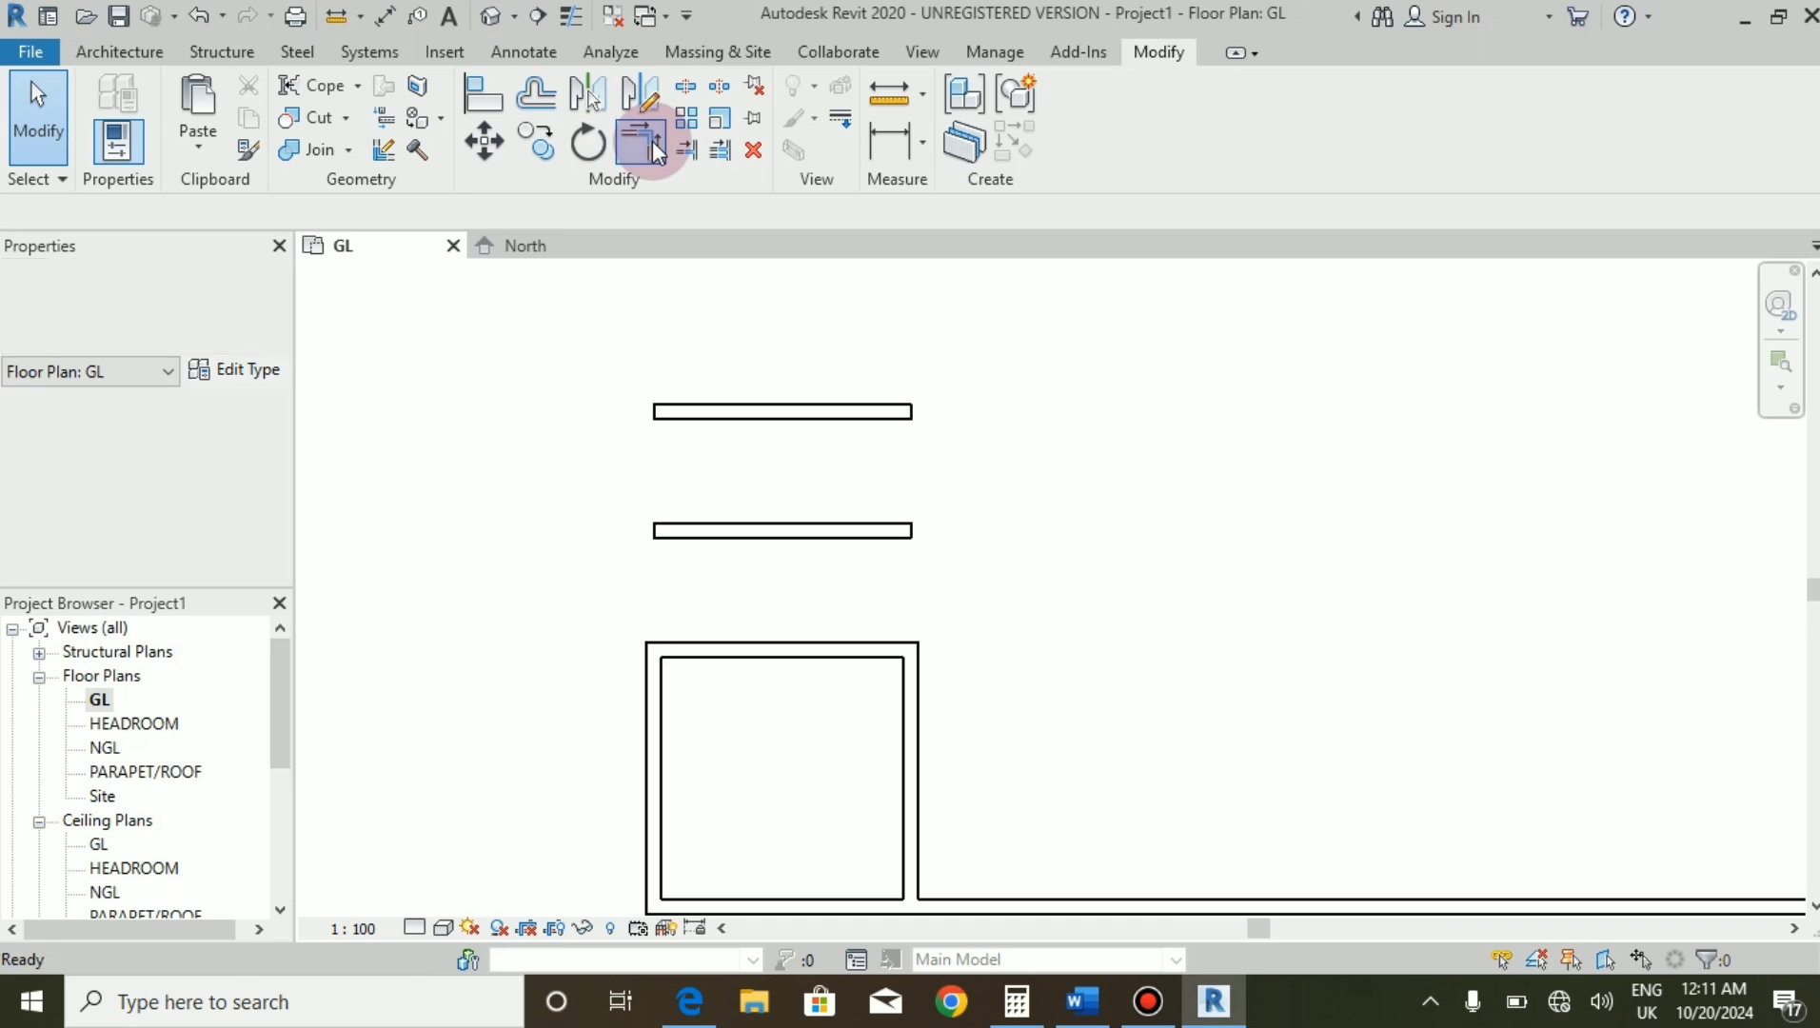
left_click(656, 720)
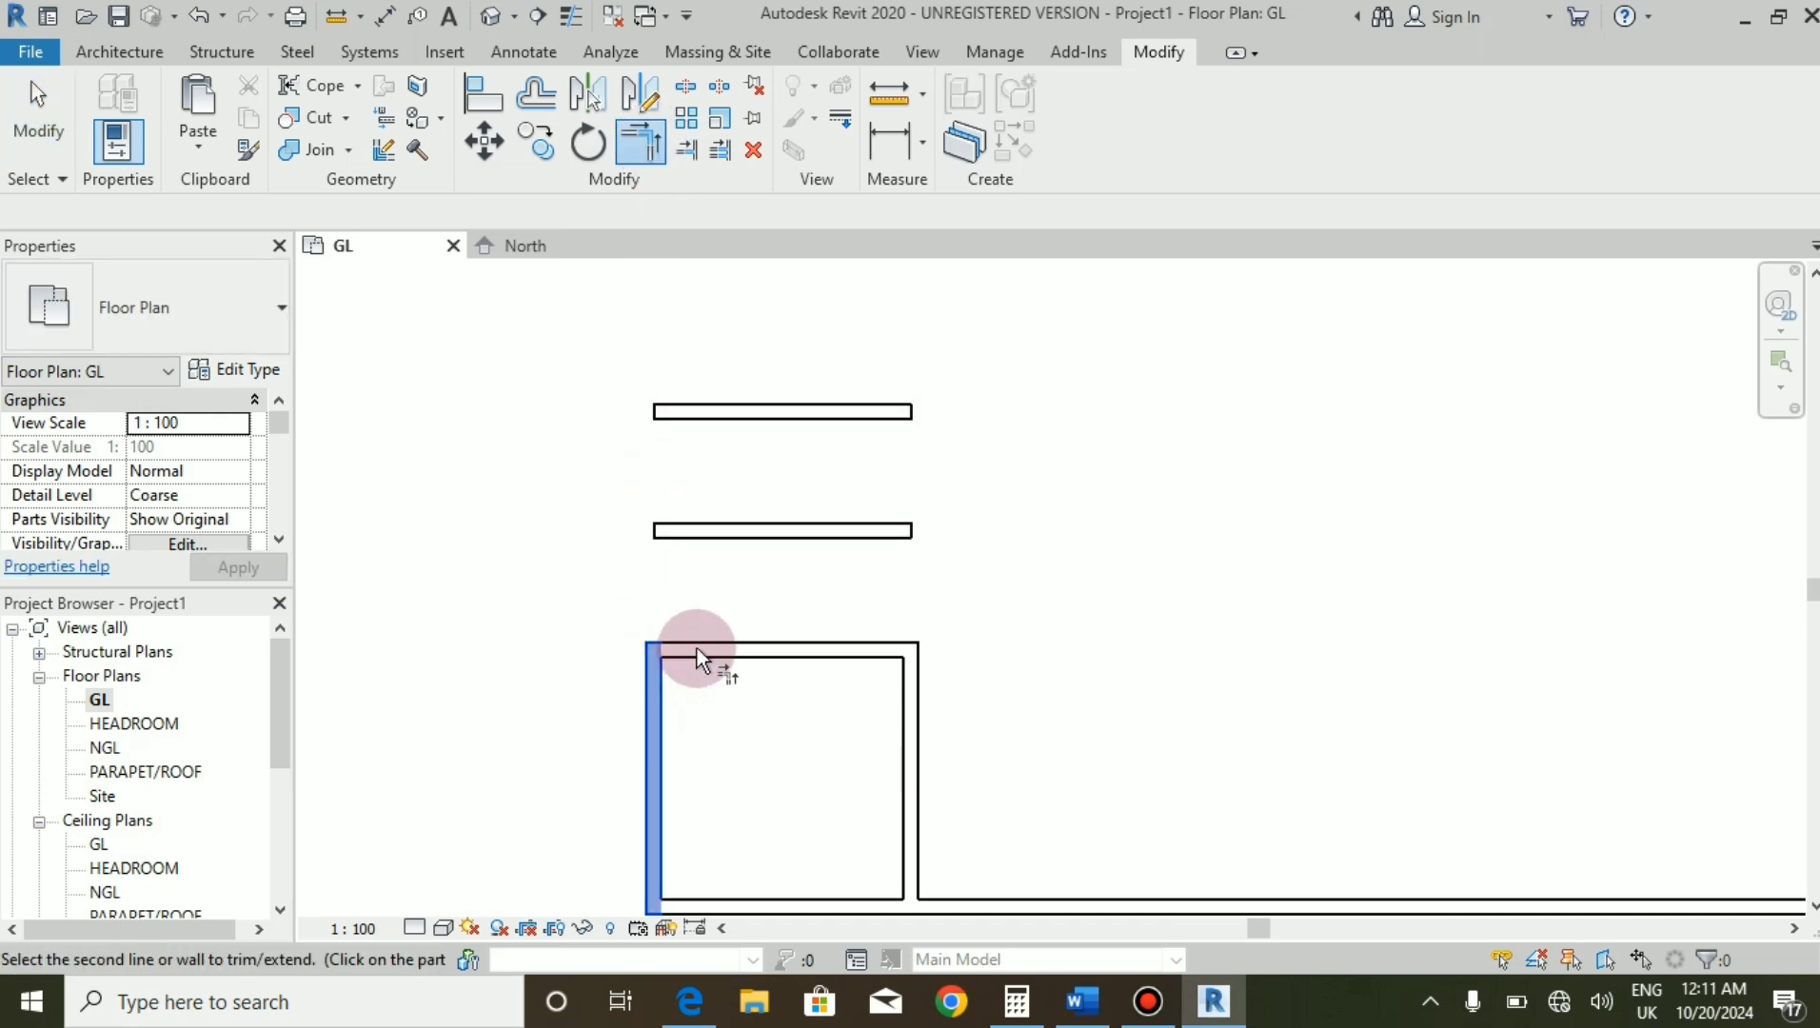
left_click(667, 410)
scroll(679, 496, "down", 1)
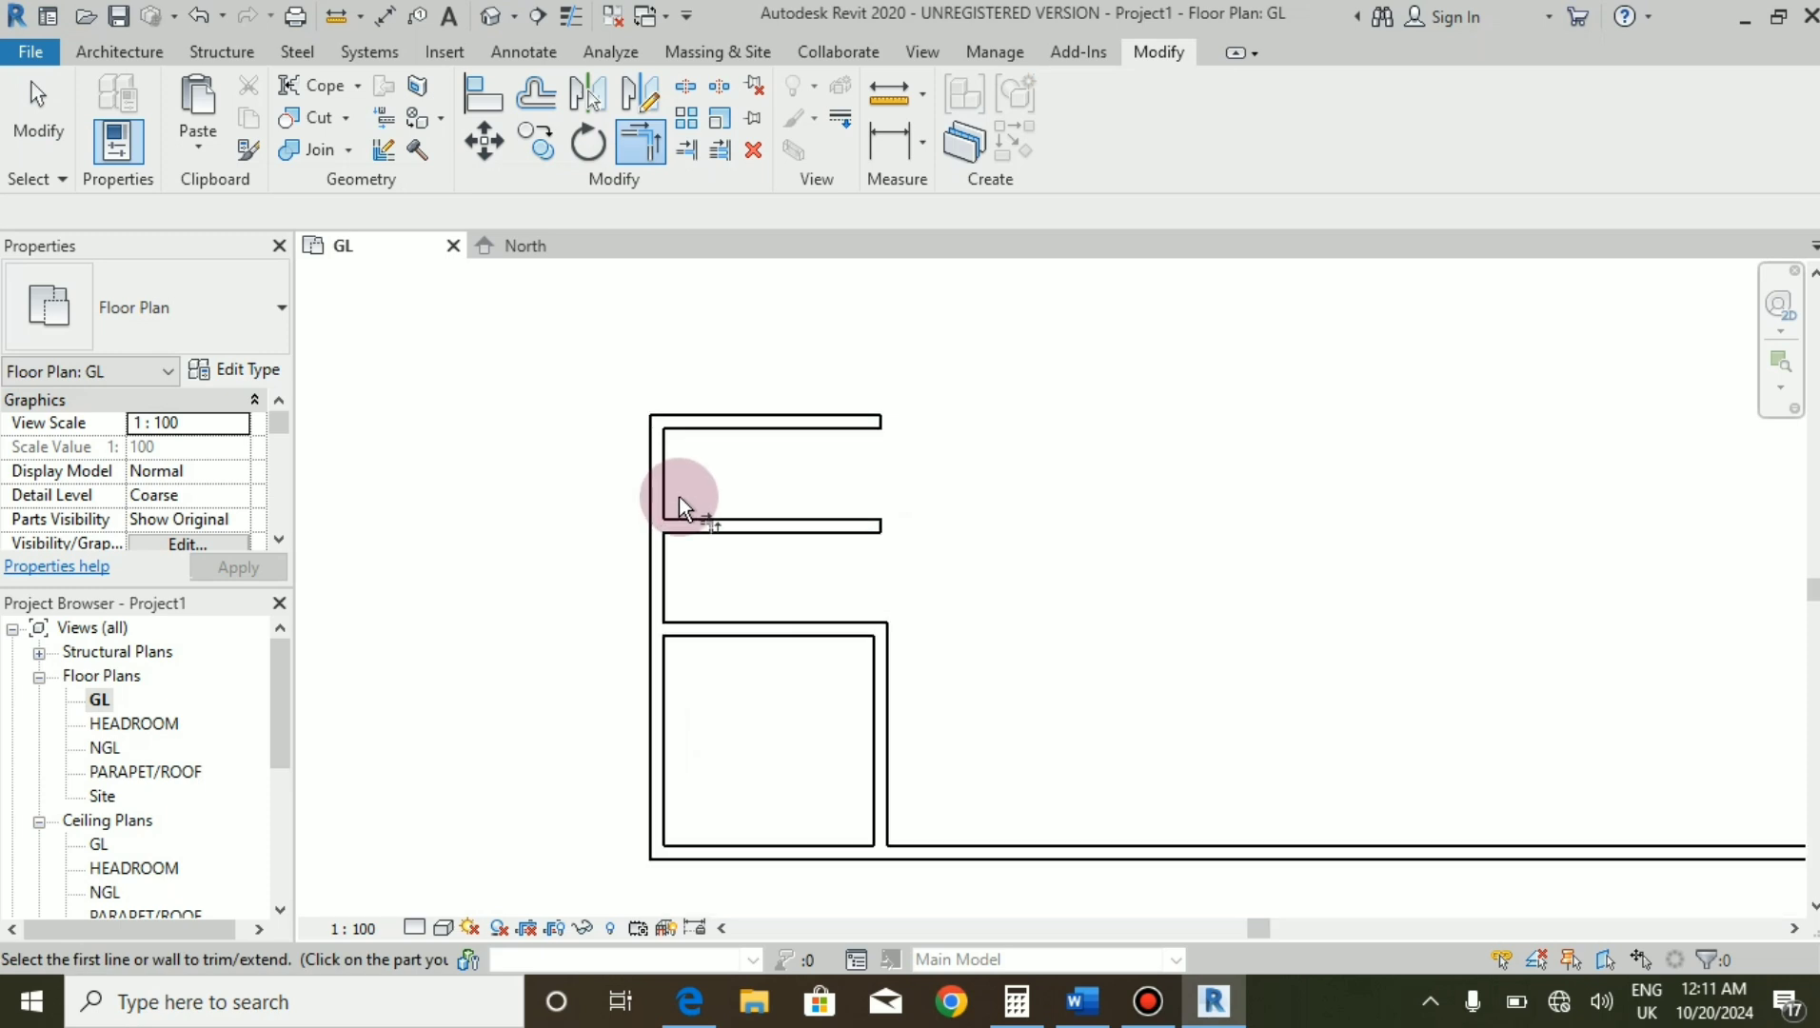
Trim/extend the bedroom's inner vertical wall up to the topmost horizontal wall to enclose both bathrooms, and end the command.
left_click(878, 682)
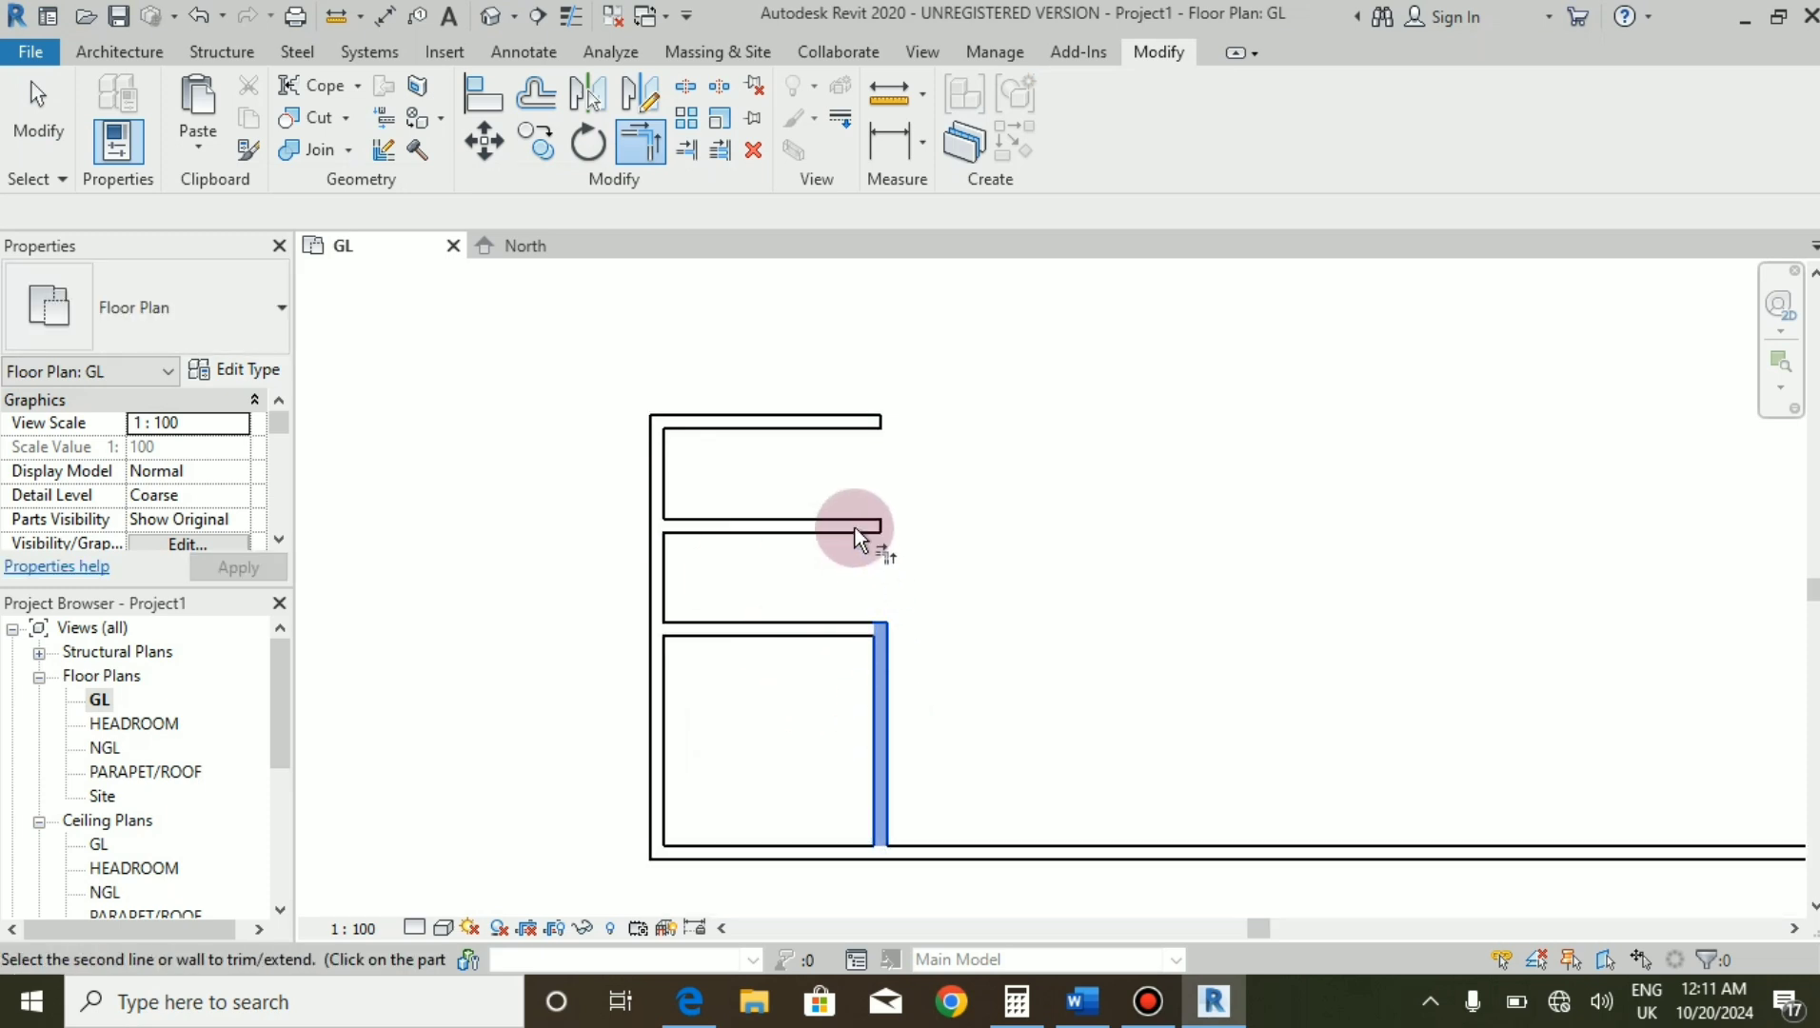
left_click(856, 430)
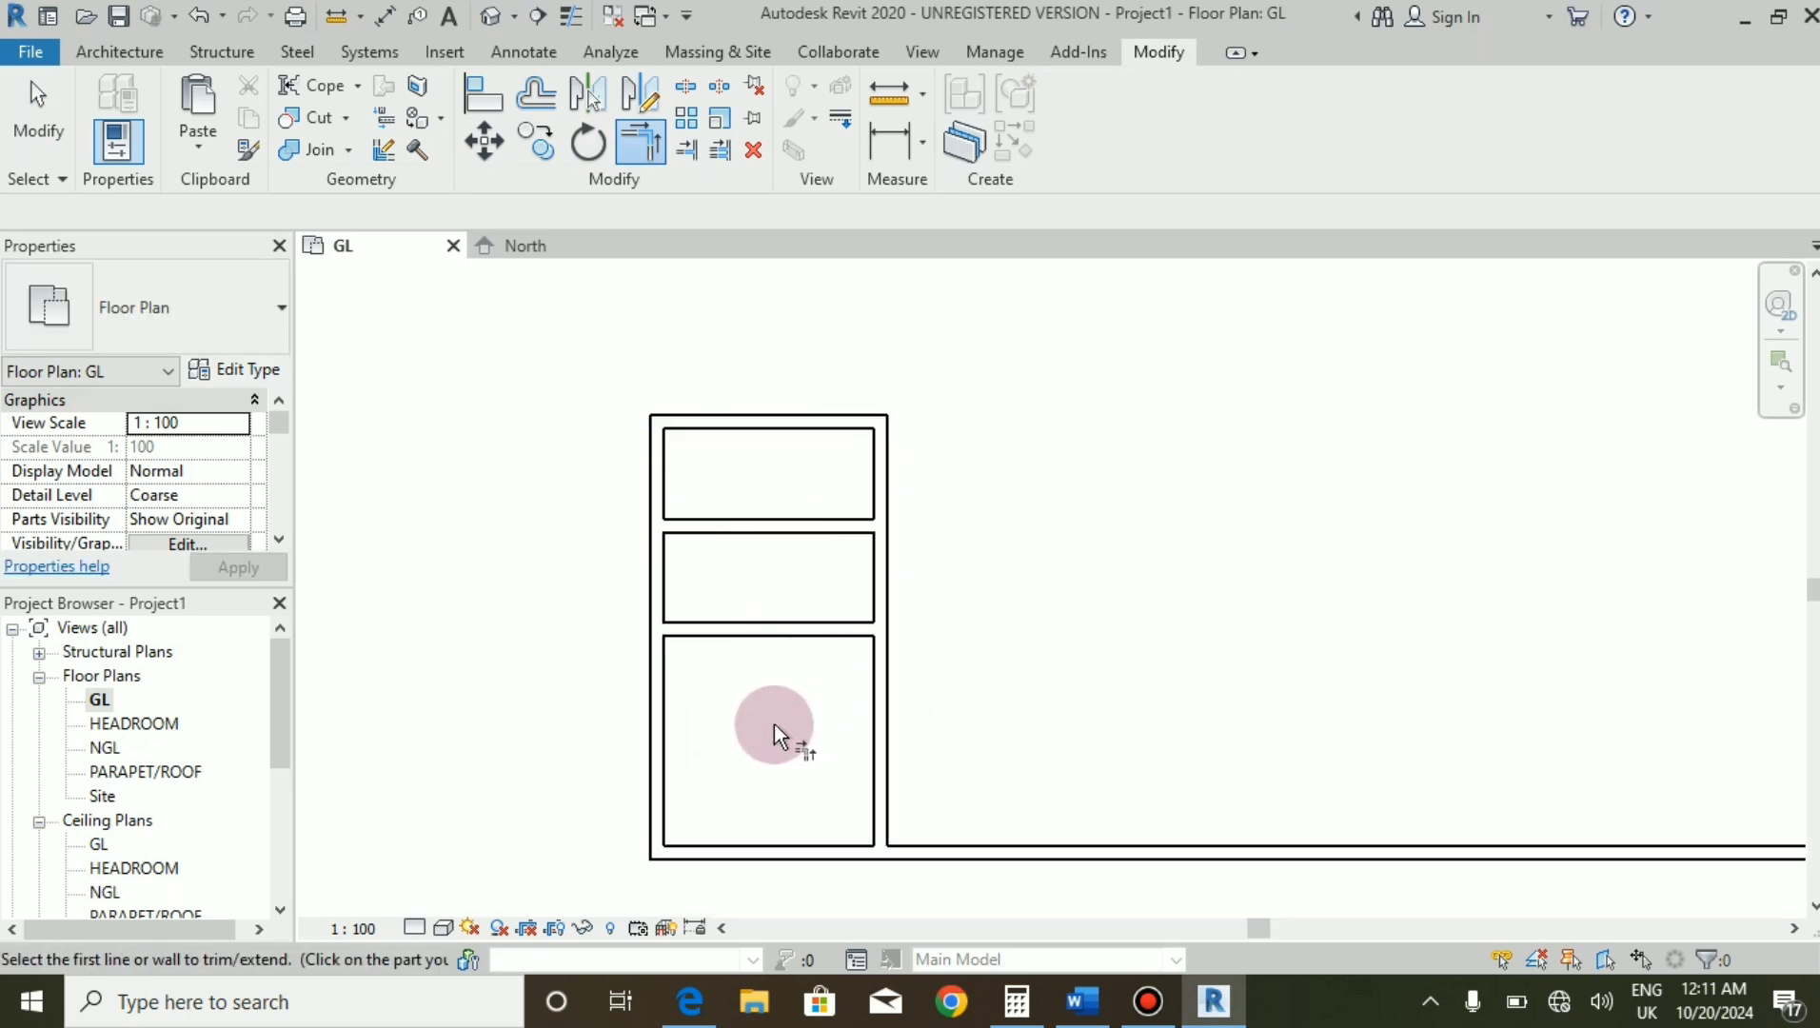
scroll(774, 724, "down", 2)
key("Escape")
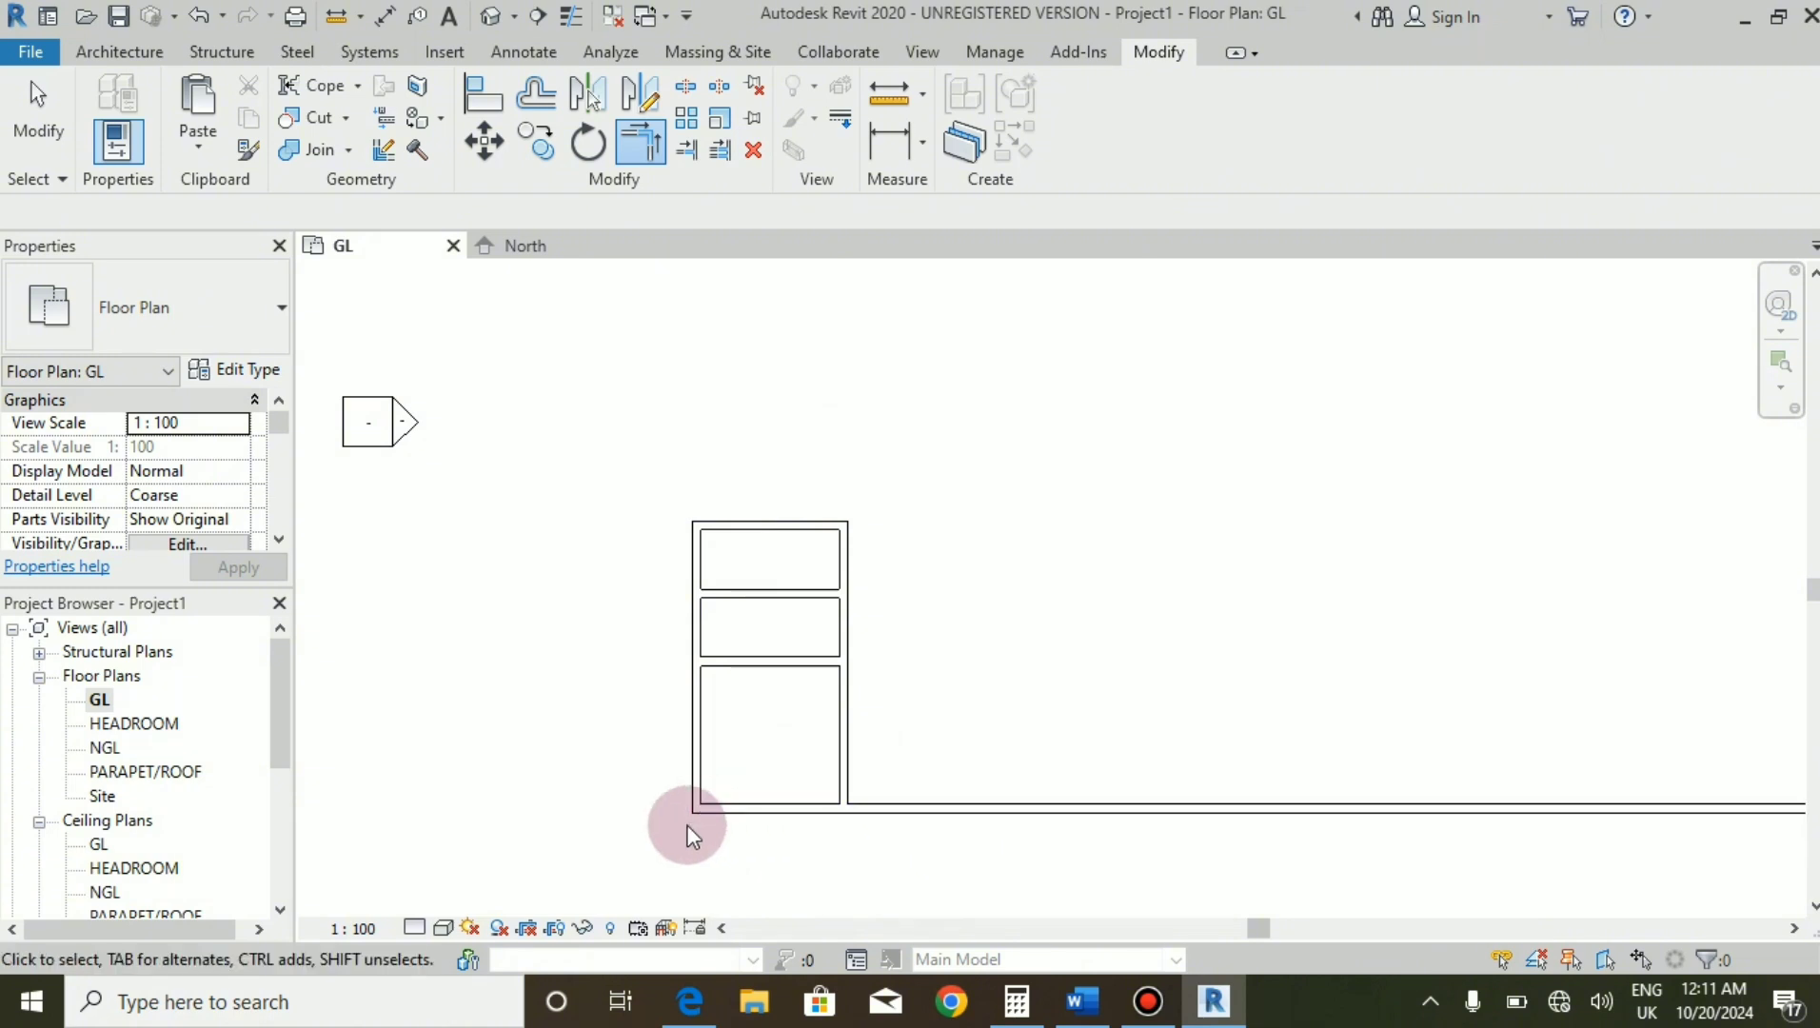
key("Escape")
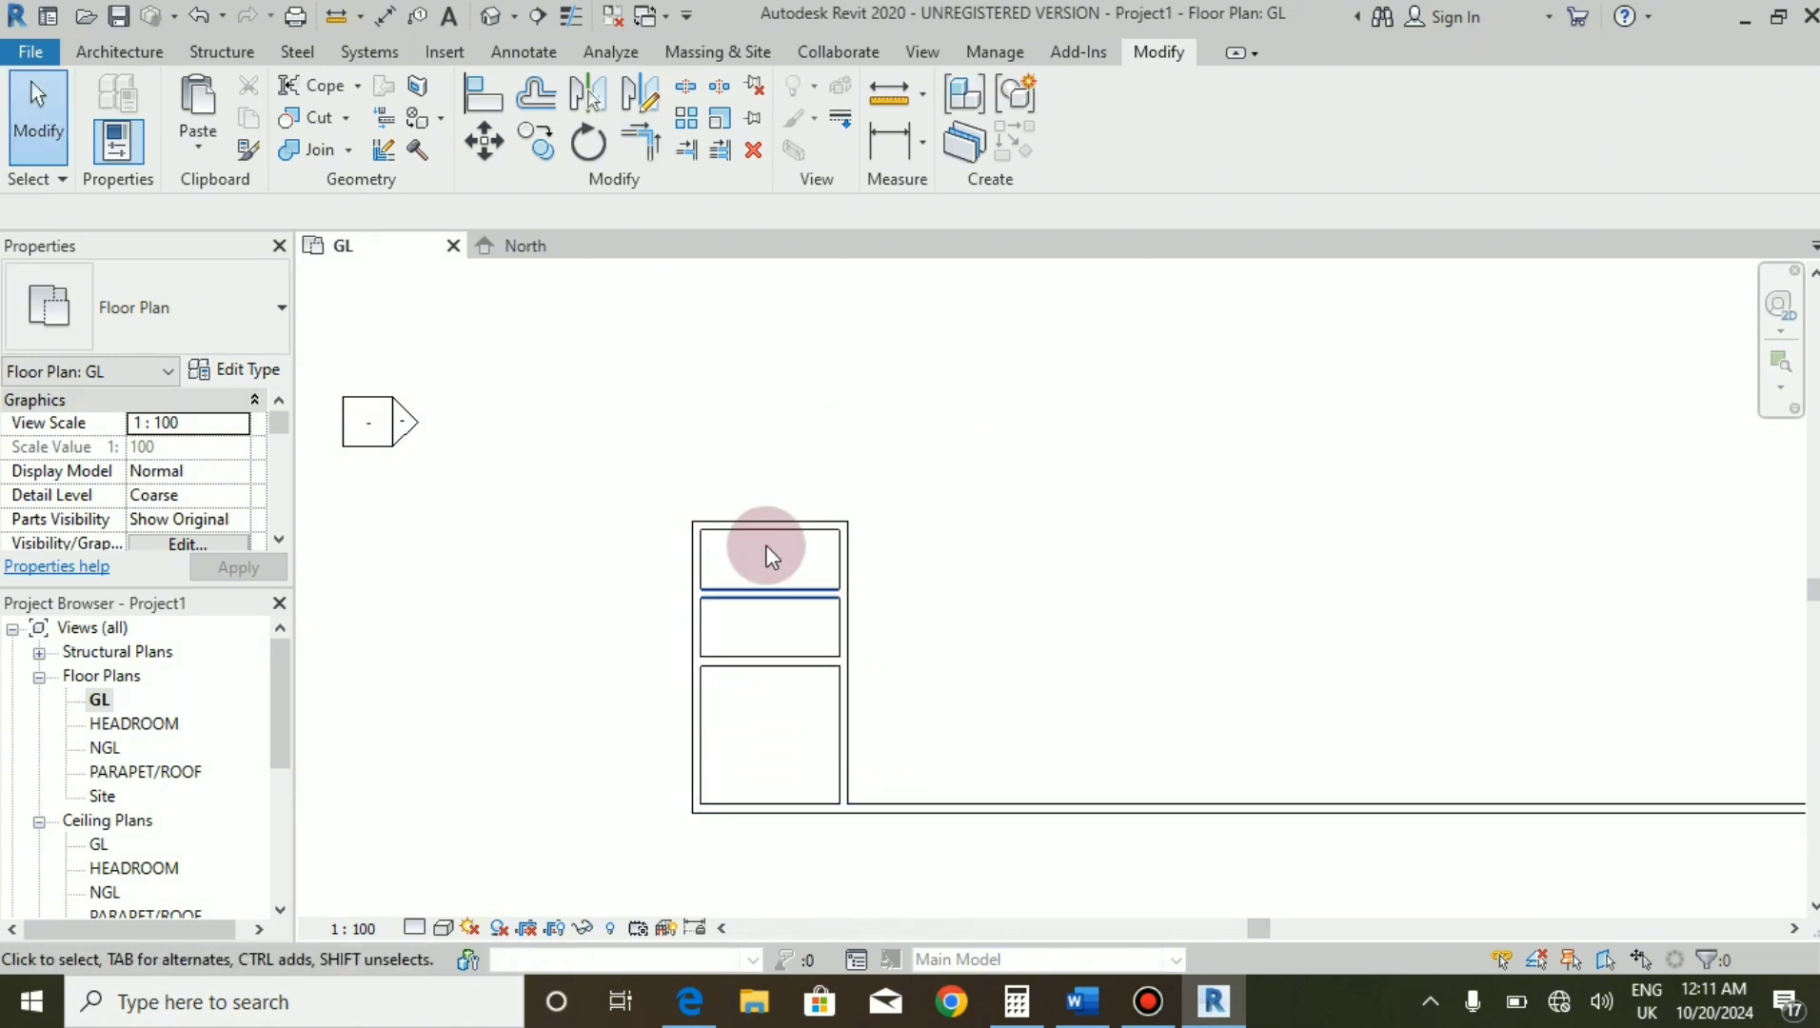
Check the upper bedroom's dimensions and wall thickness in RRR-Model.pdf in Edge, and return to Revit.
left_click(691, 1017)
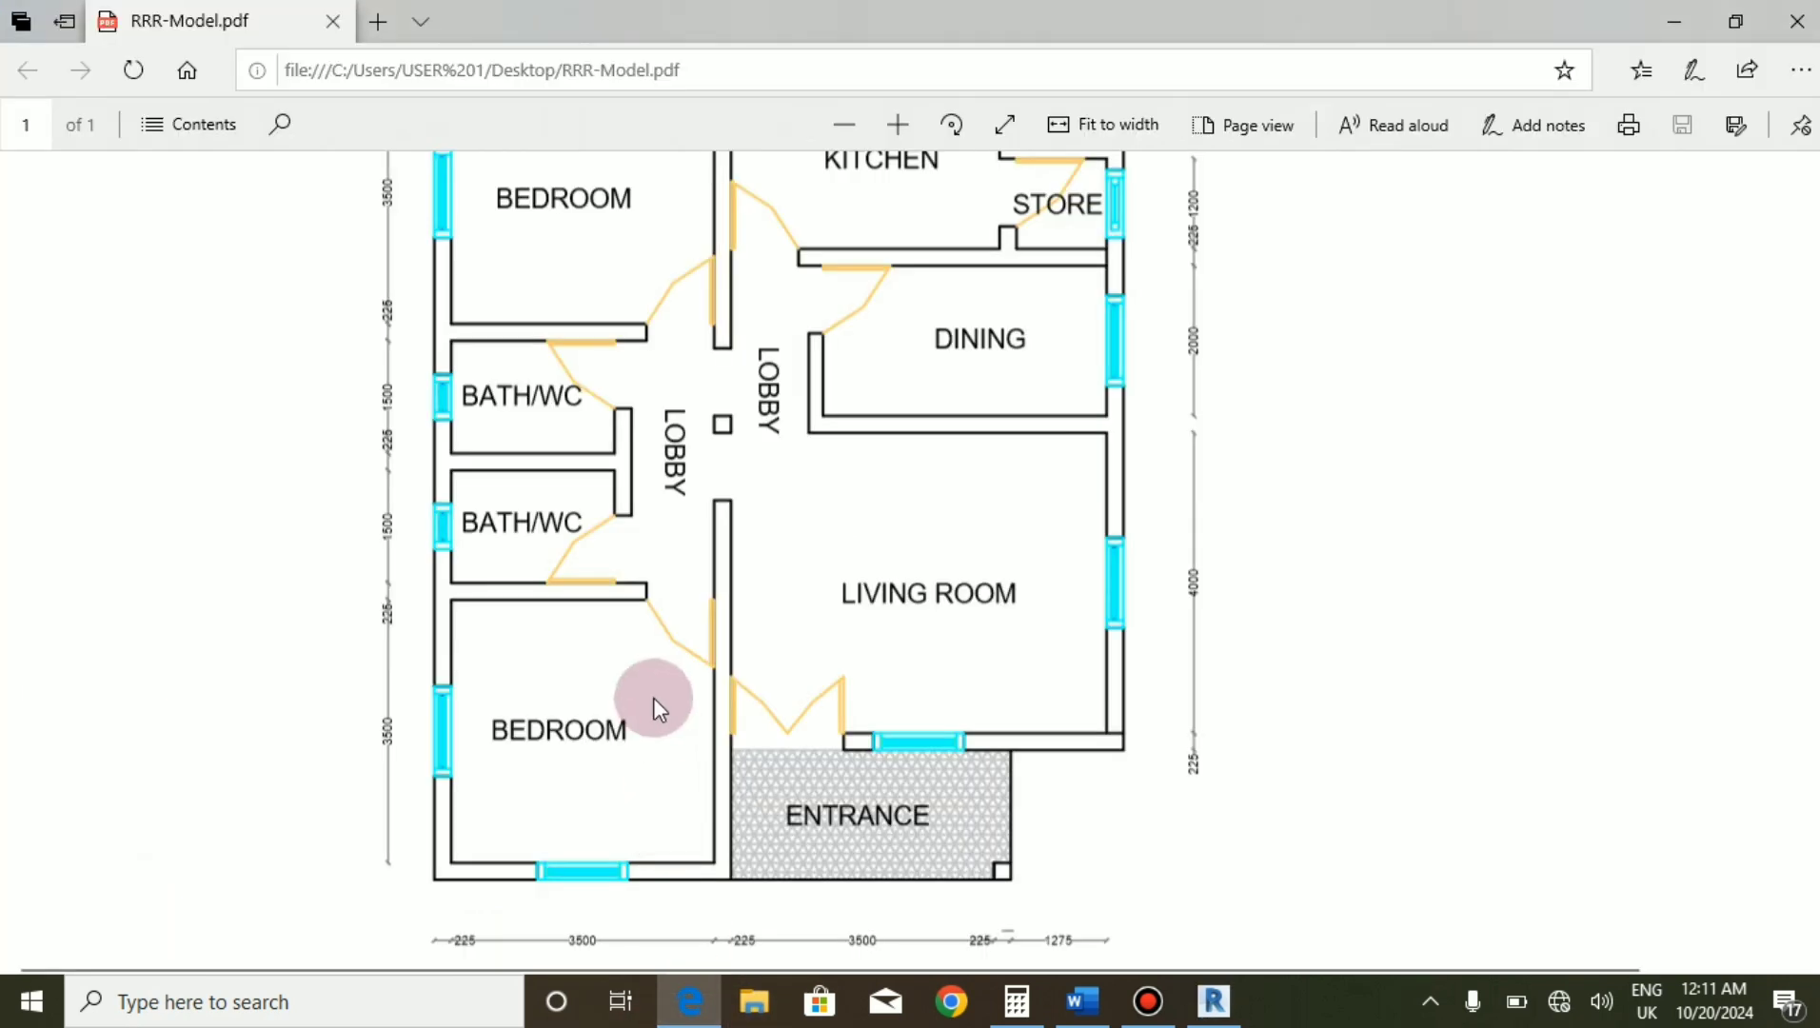
scroll(591, 438, "up", 2)
scroll(592, 438, "up", 2)
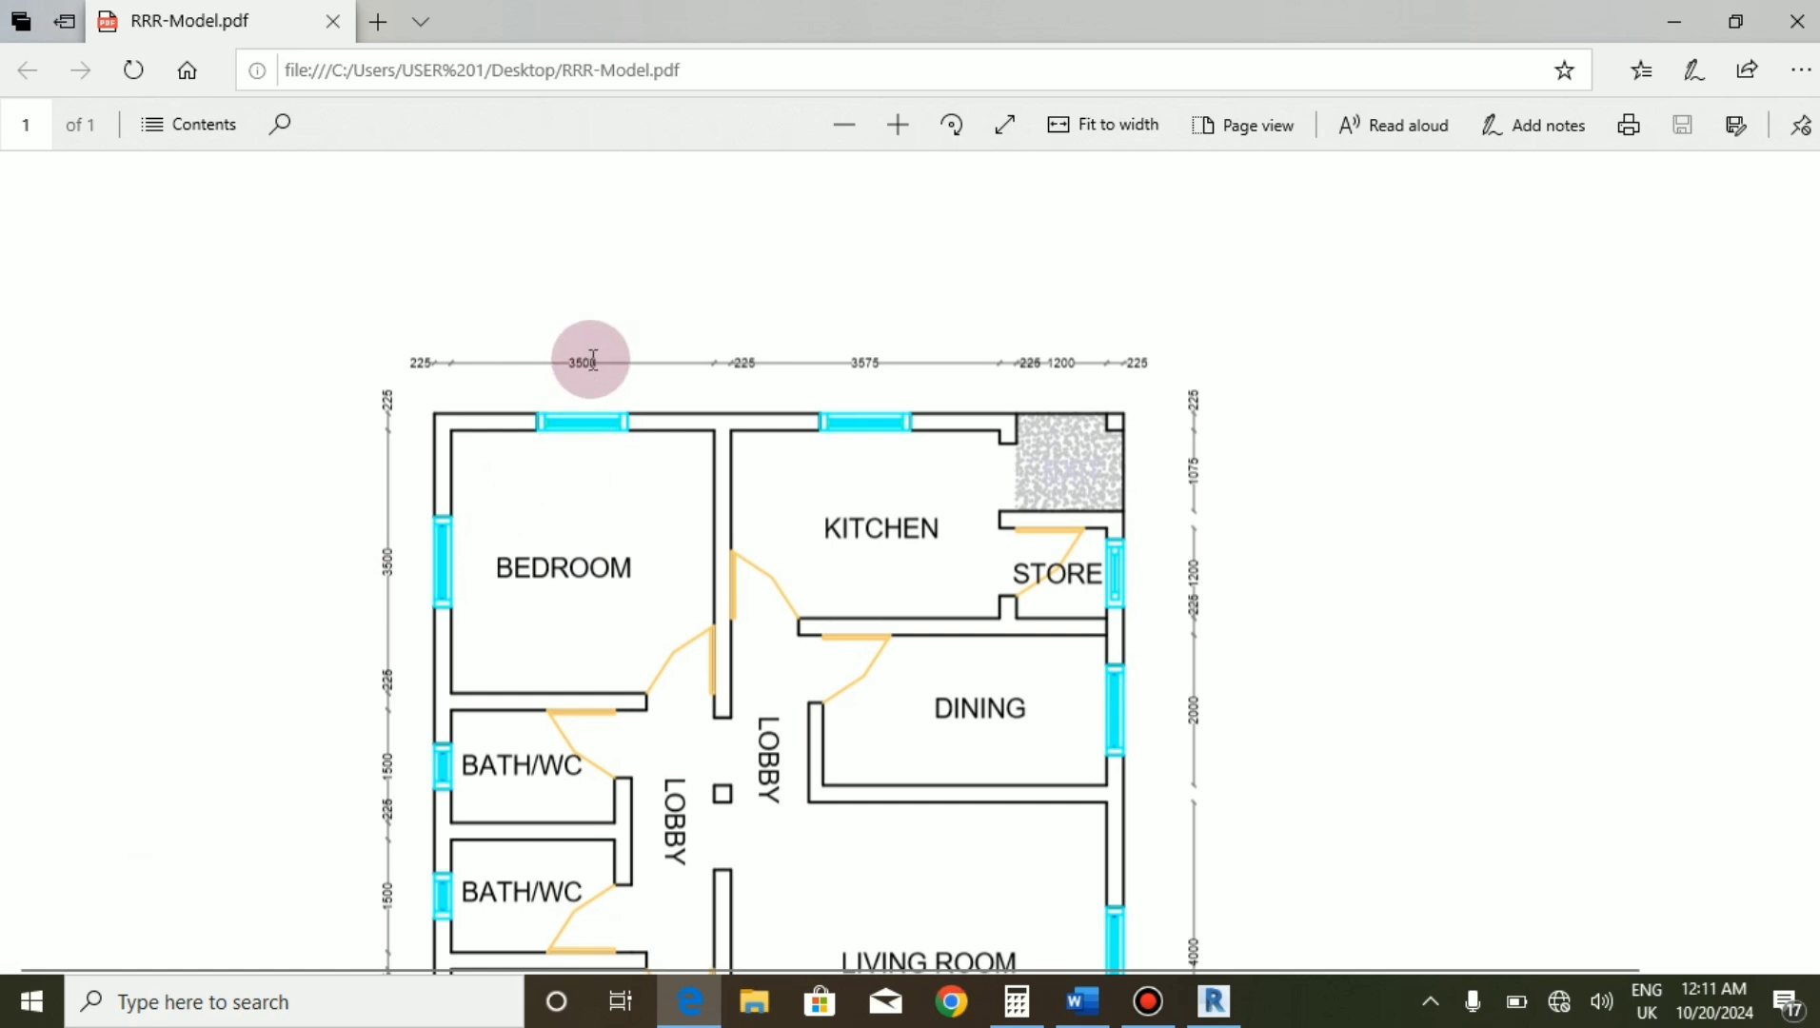
scroll(628, 390, "down", 1)
scroll(666, 476, "down", 2)
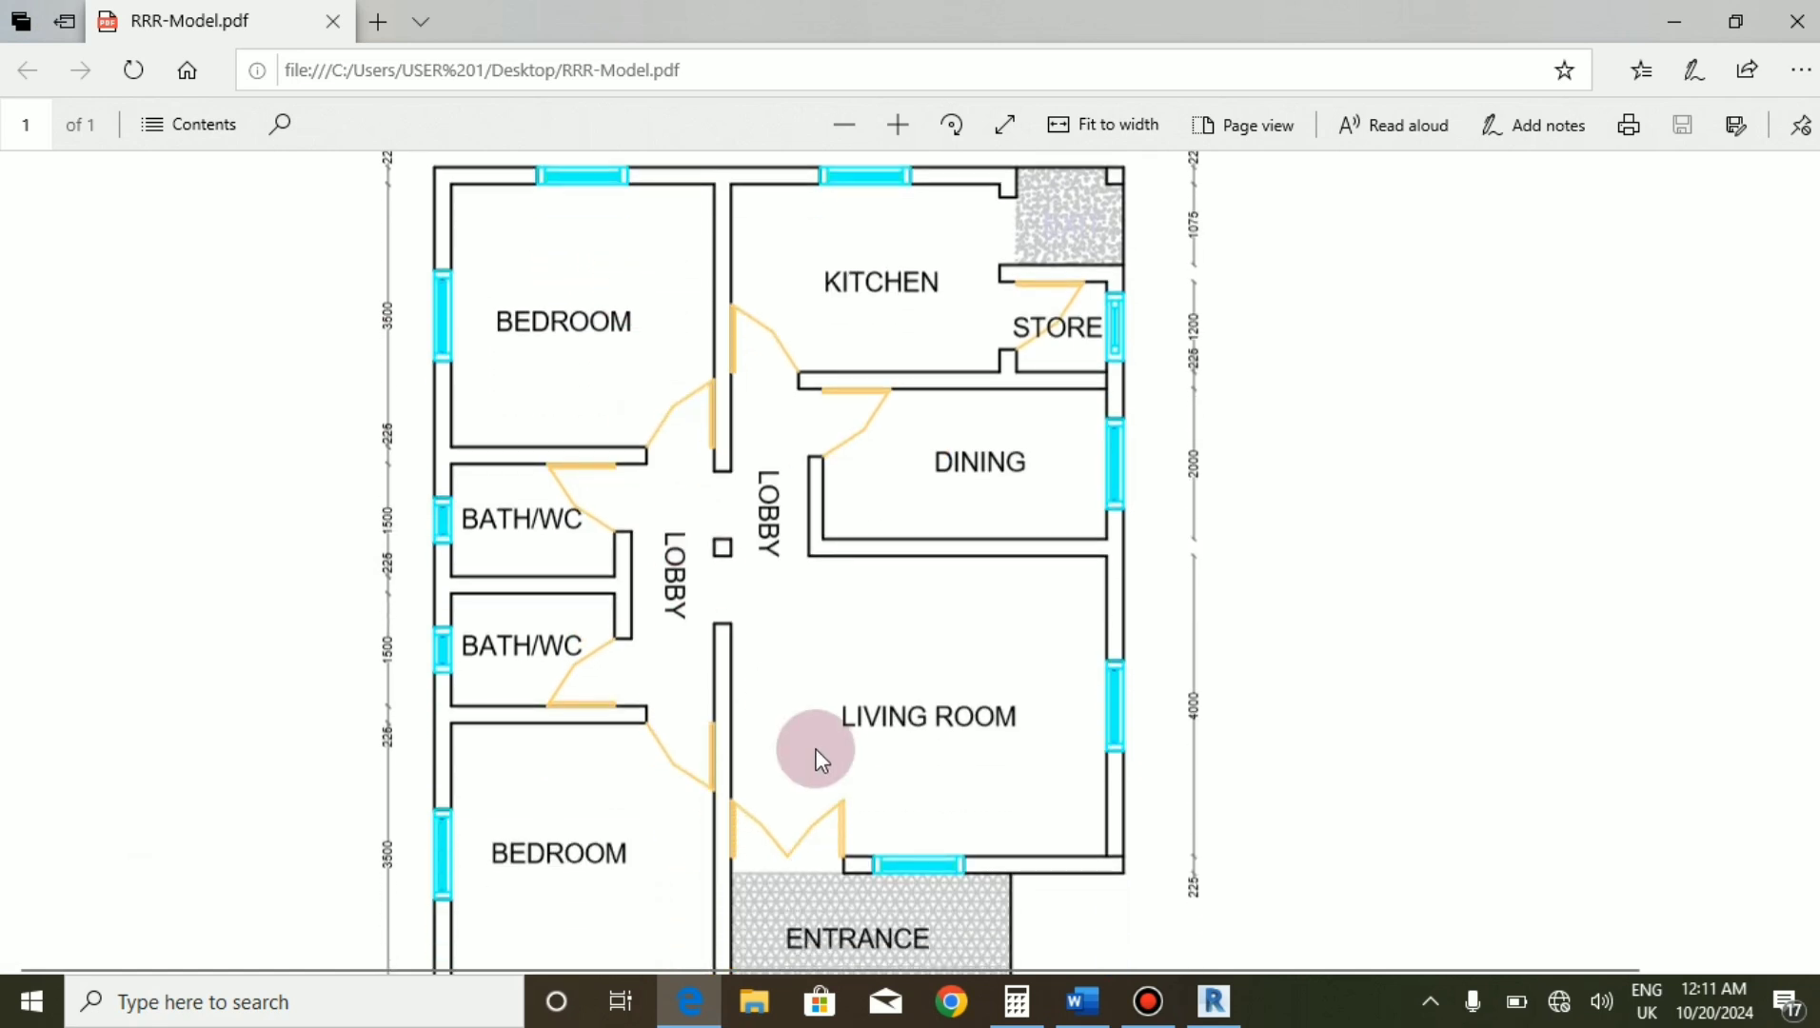
left_click(1214, 1002)
Start Offset with a numerical distance of 3725 mm for copying the topmost horizontal wall.
scroll(695, 432, "up", 2)
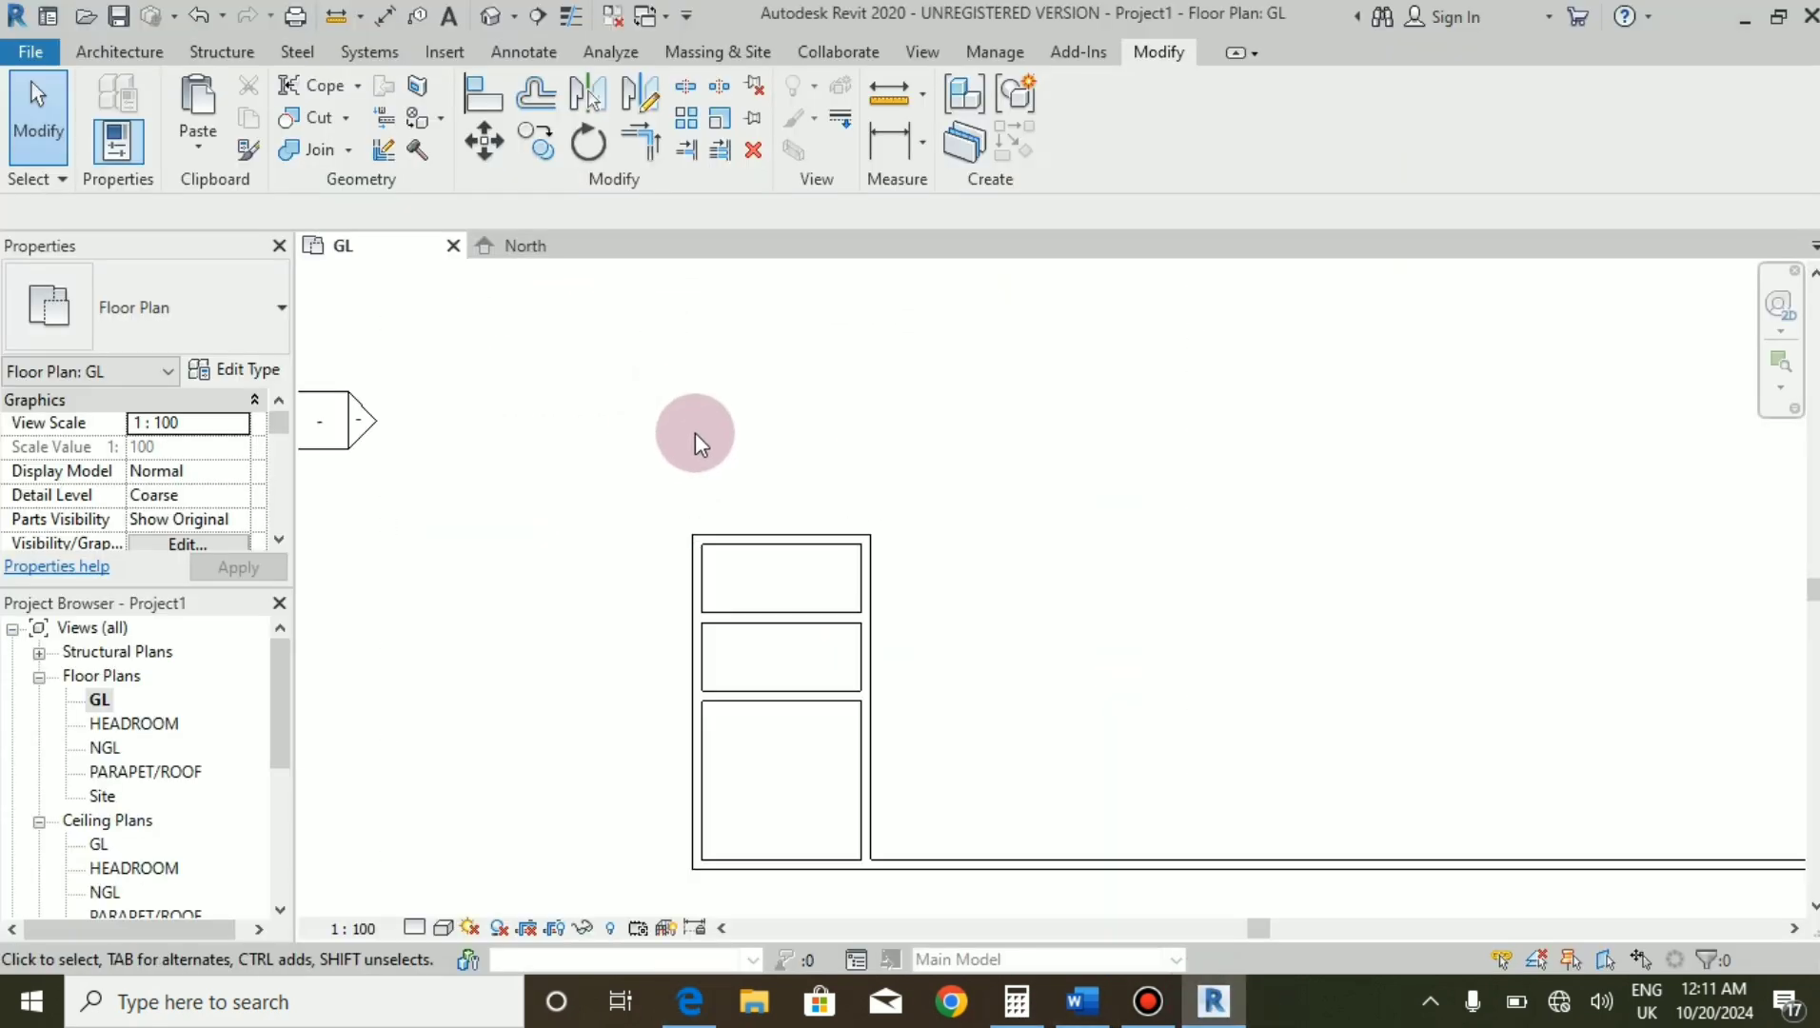
left_click(537, 91)
double_click(389, 214)
type("3725")
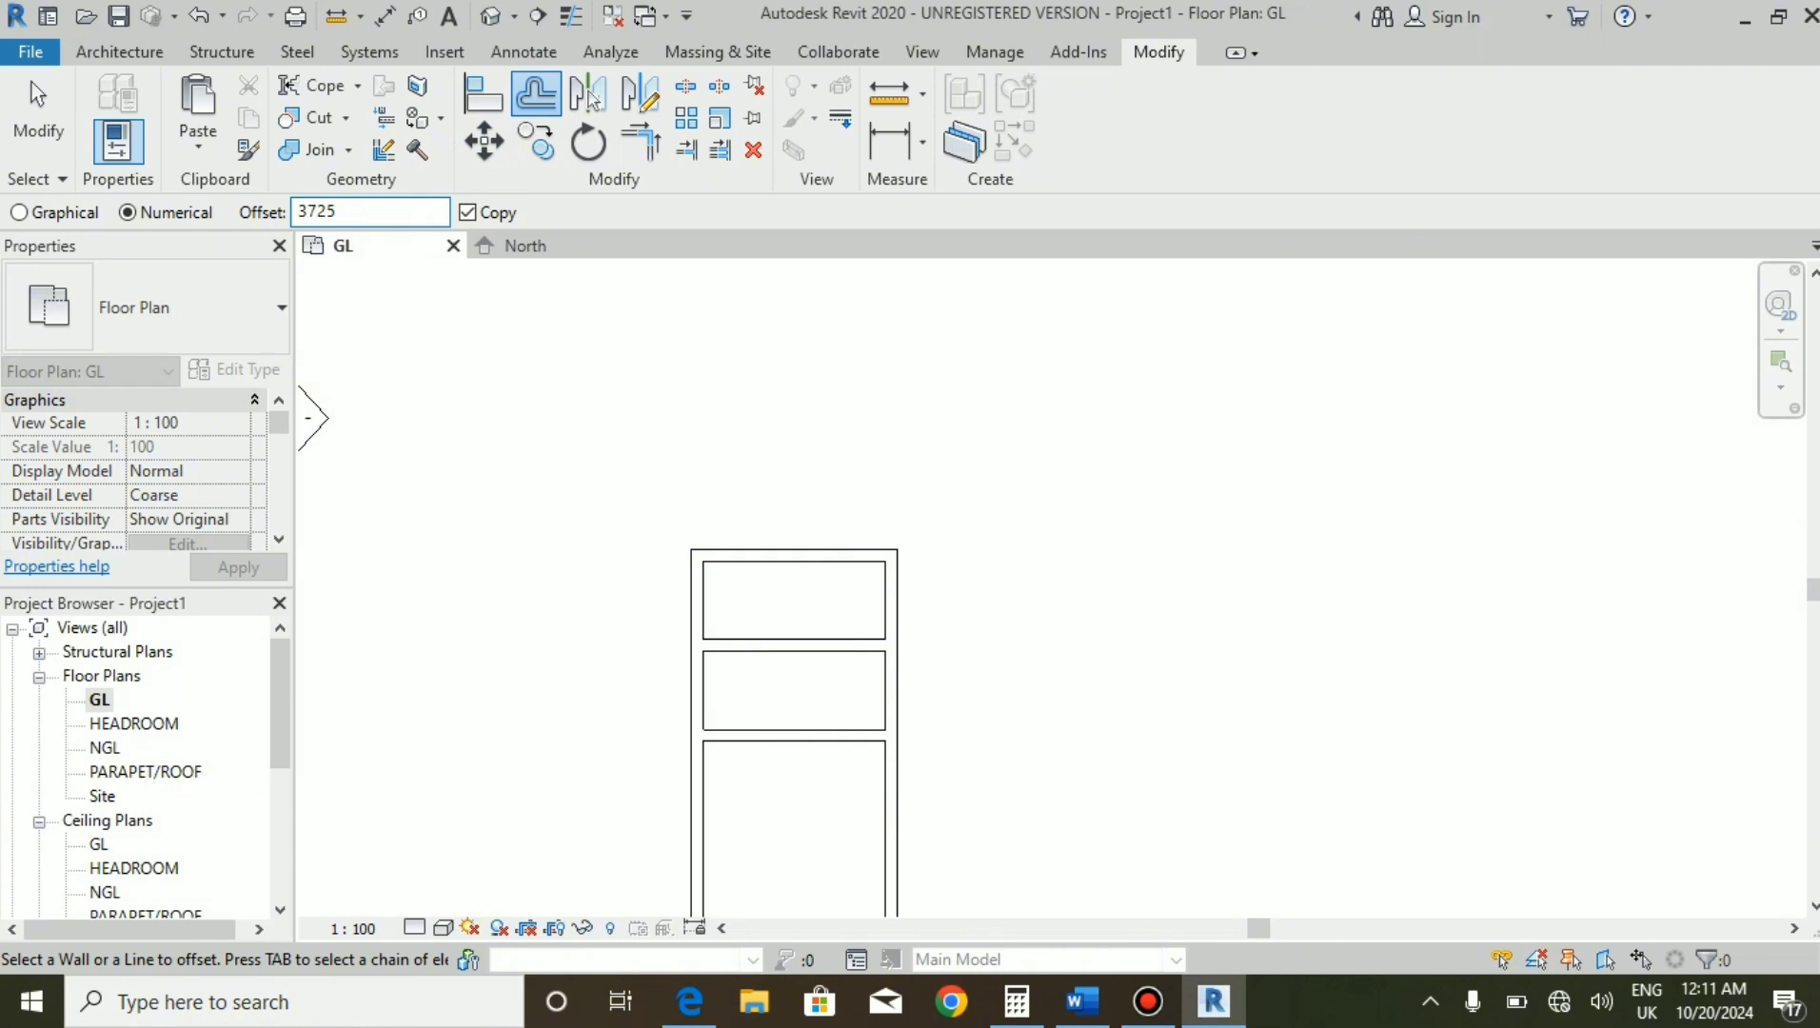
key("Return")
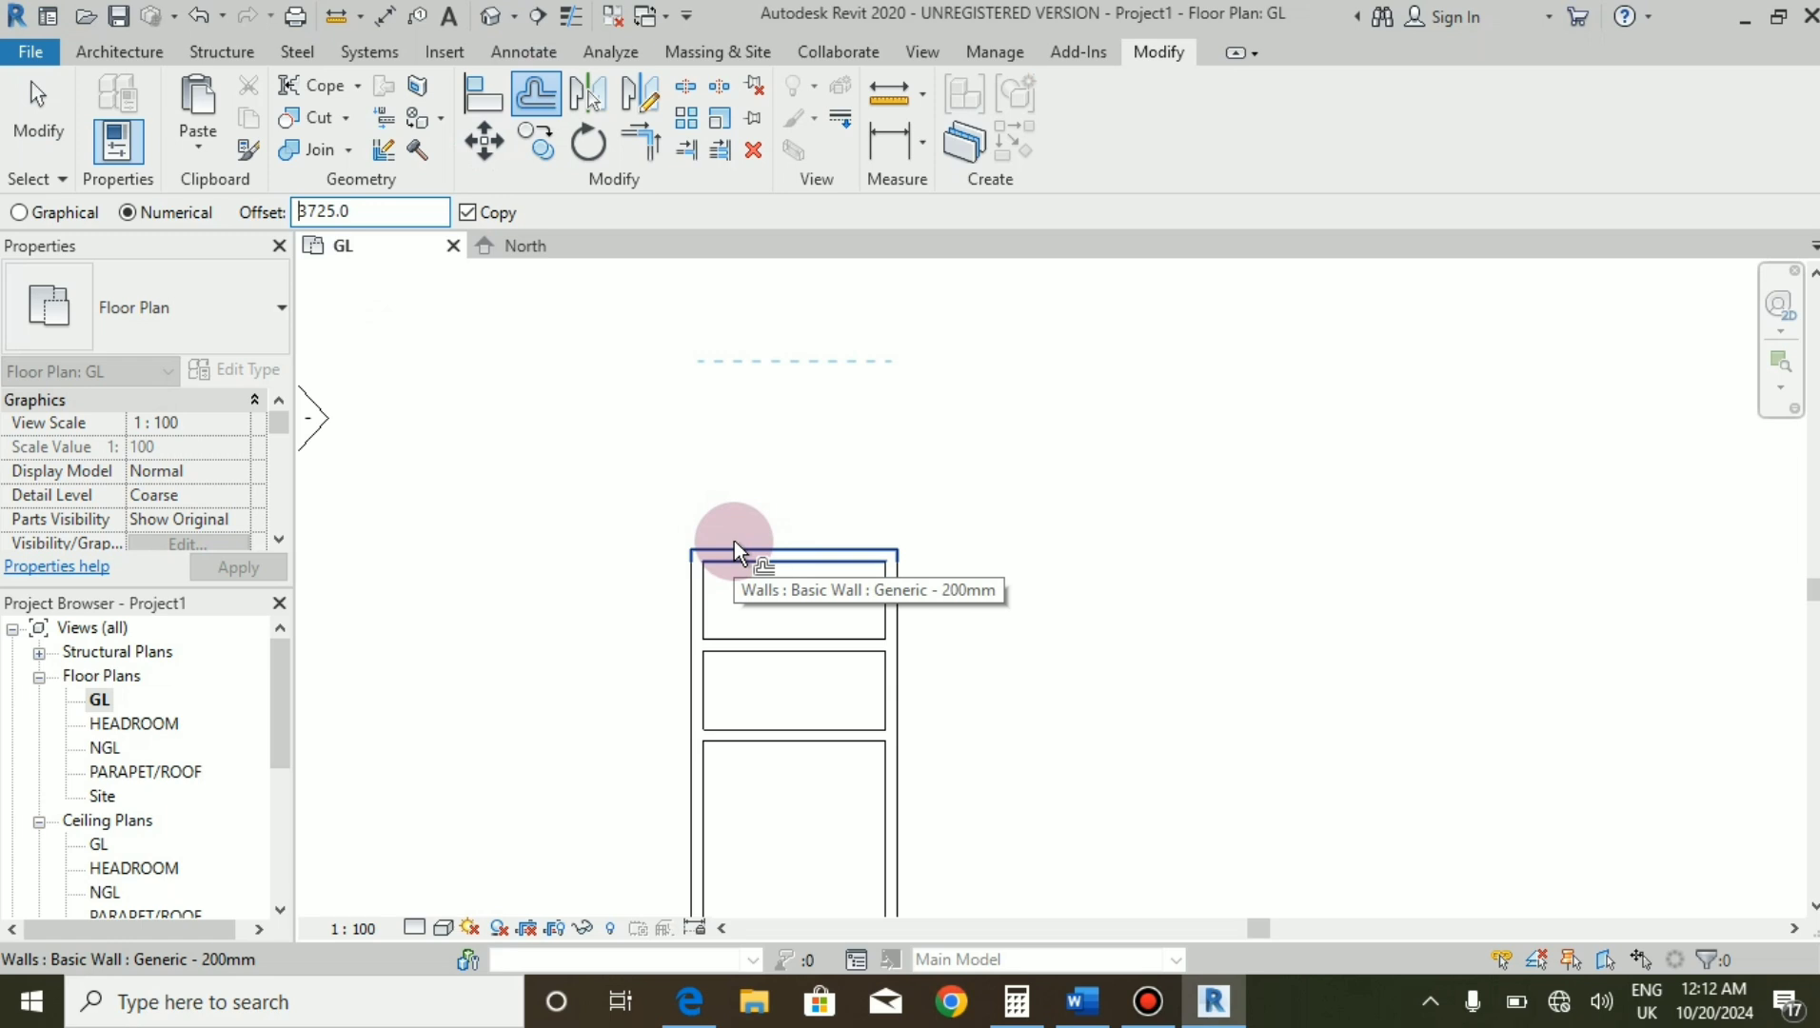
Try to offset the topmost horizontal wall by 3725 mm from its inner face, and undo the copy.
scroll(735, 567, "up", 1)
scroll(735, 567, "up", 4)
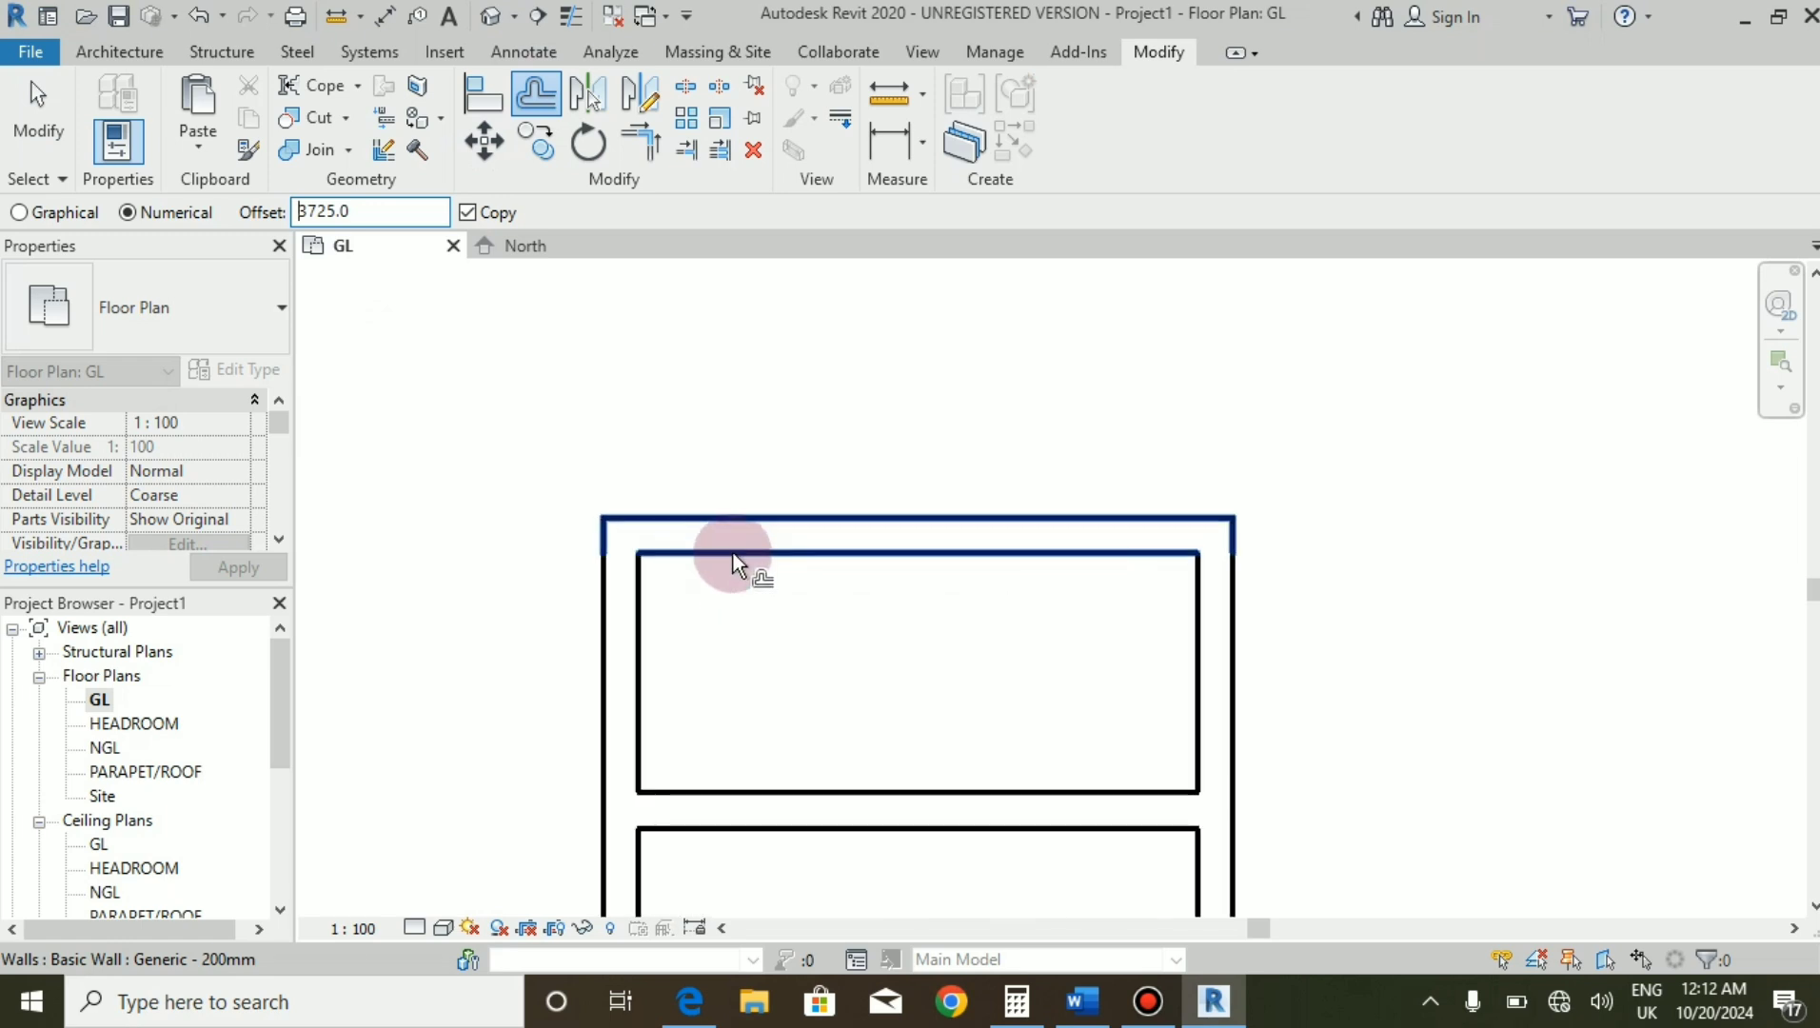
scroll(732, 553, "down", 3)
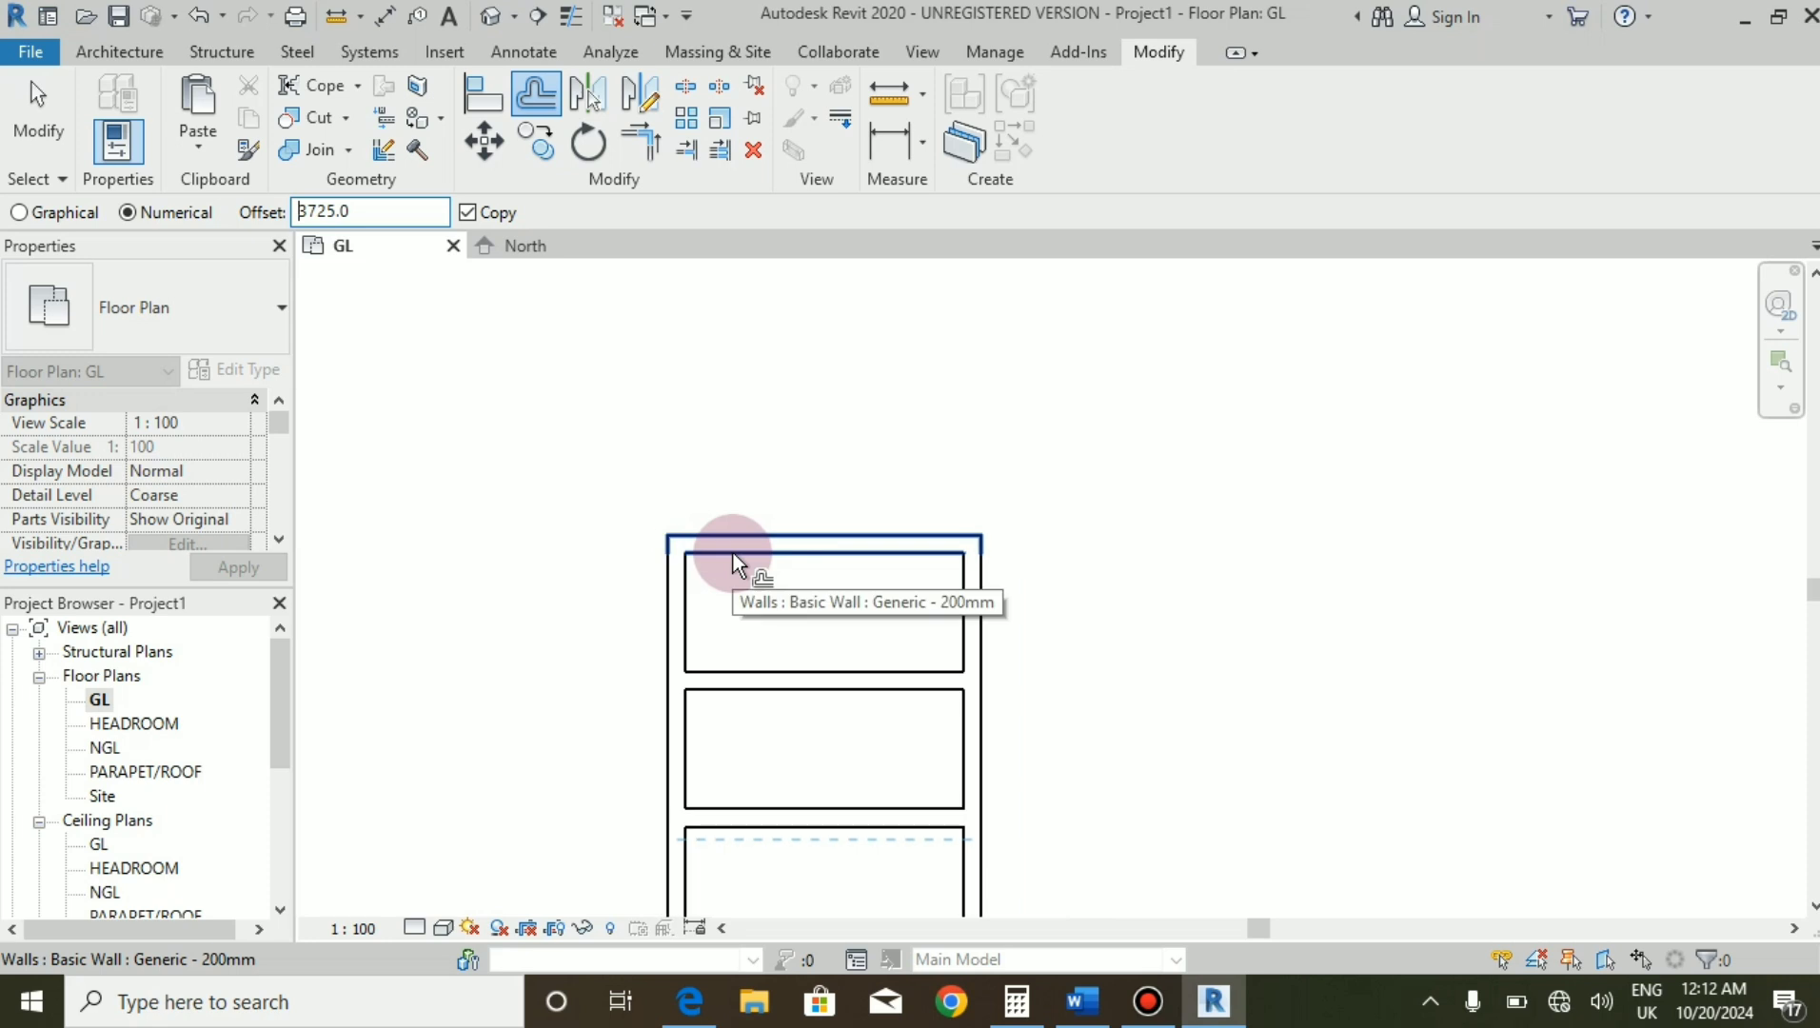
scroll(732, 553, "up", 1)
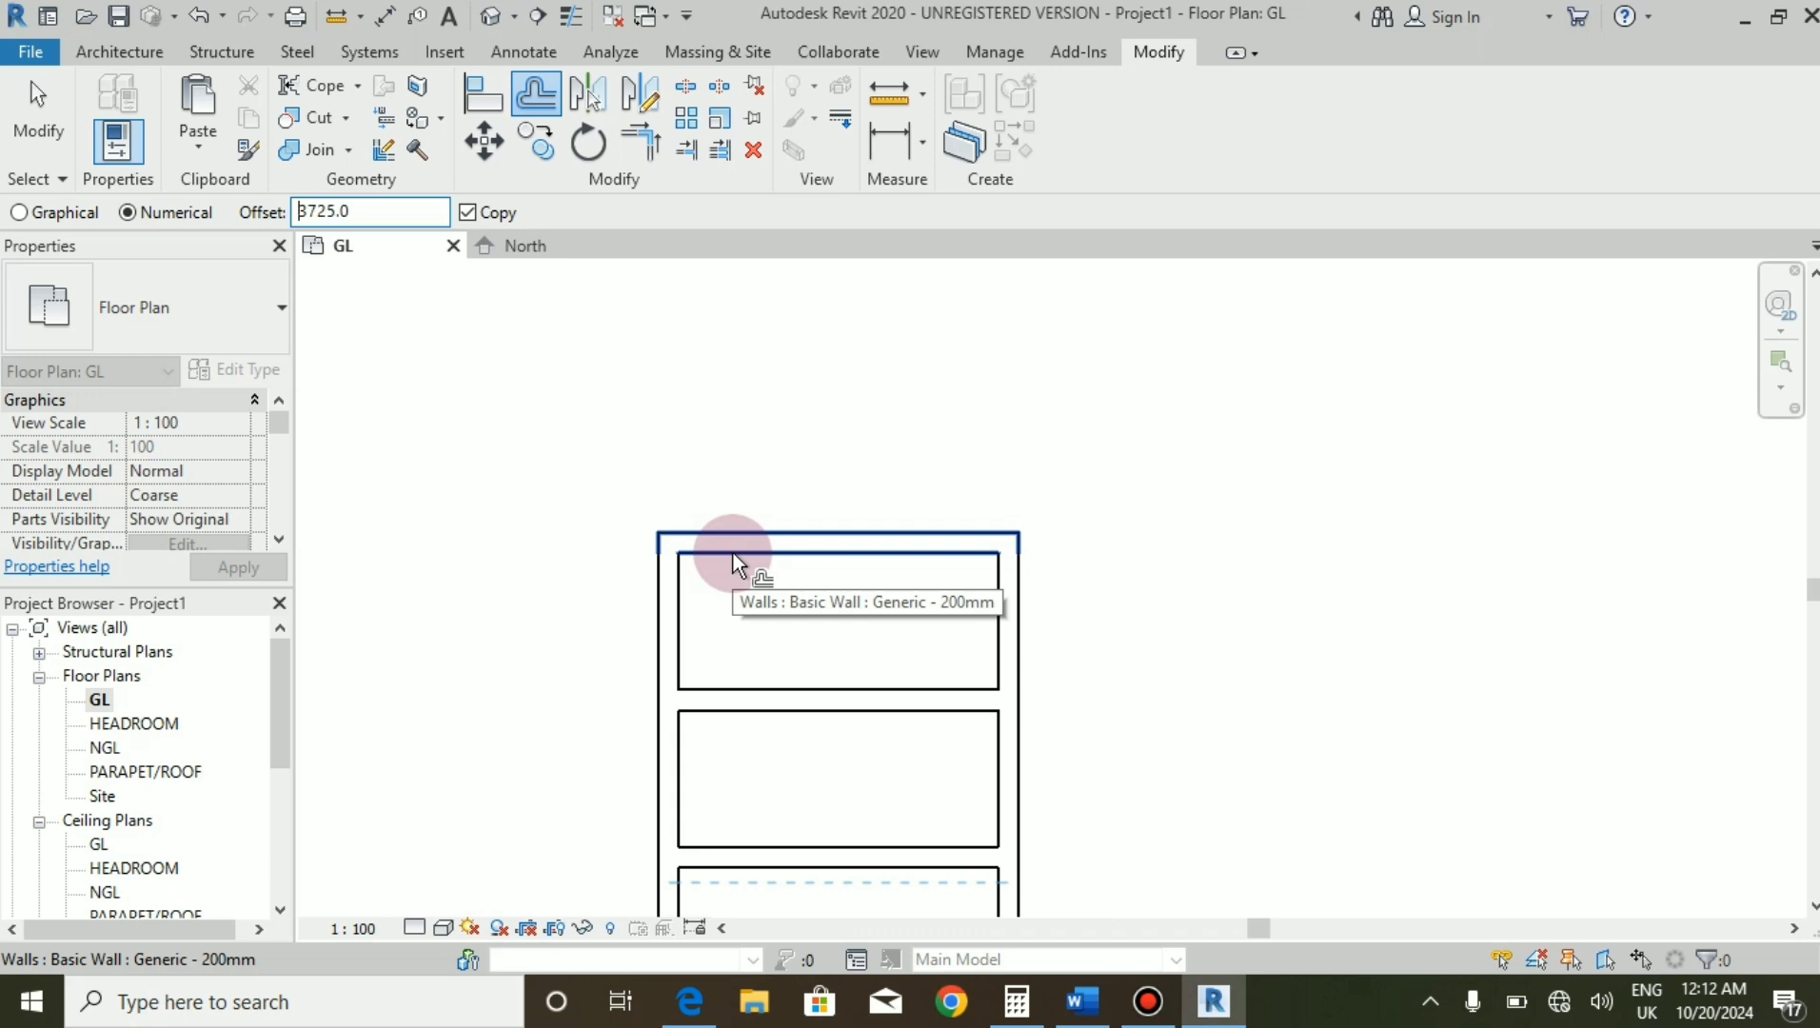
left_click(732, 547)
scroll(732, 531, "down", 2)
scroll(745, 729, "up", 2)
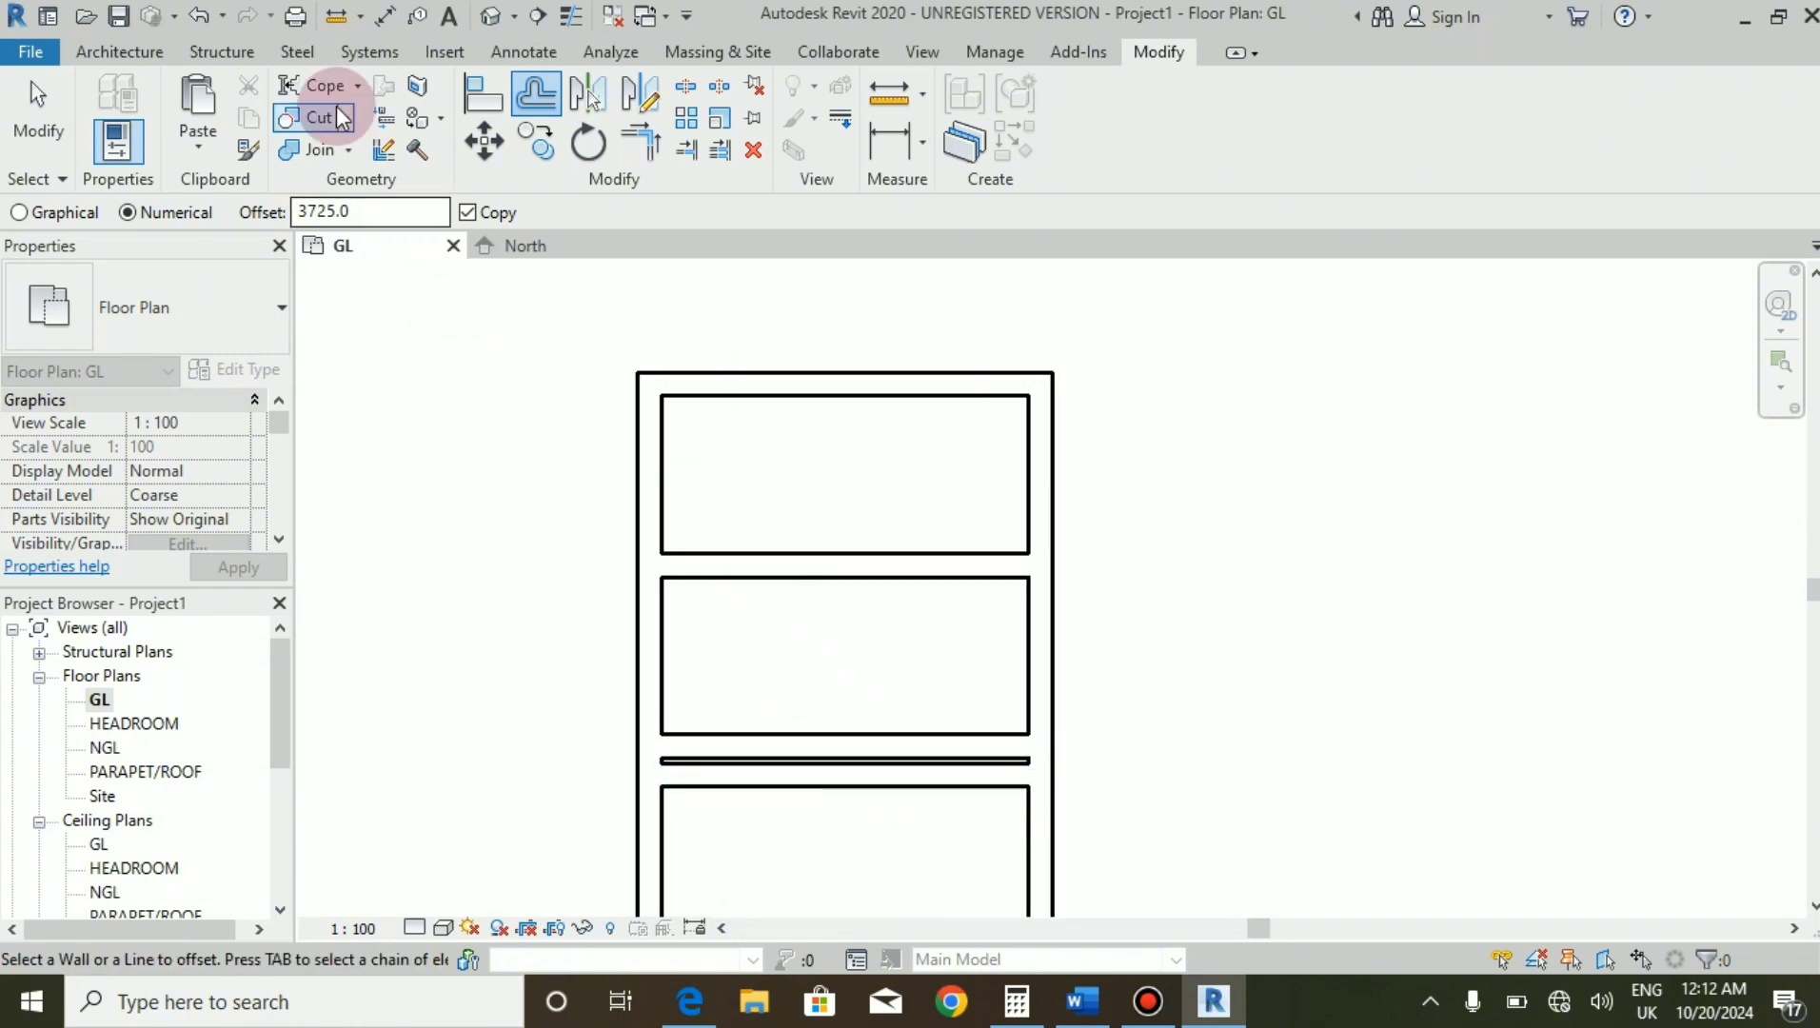
left_click(195, 19)
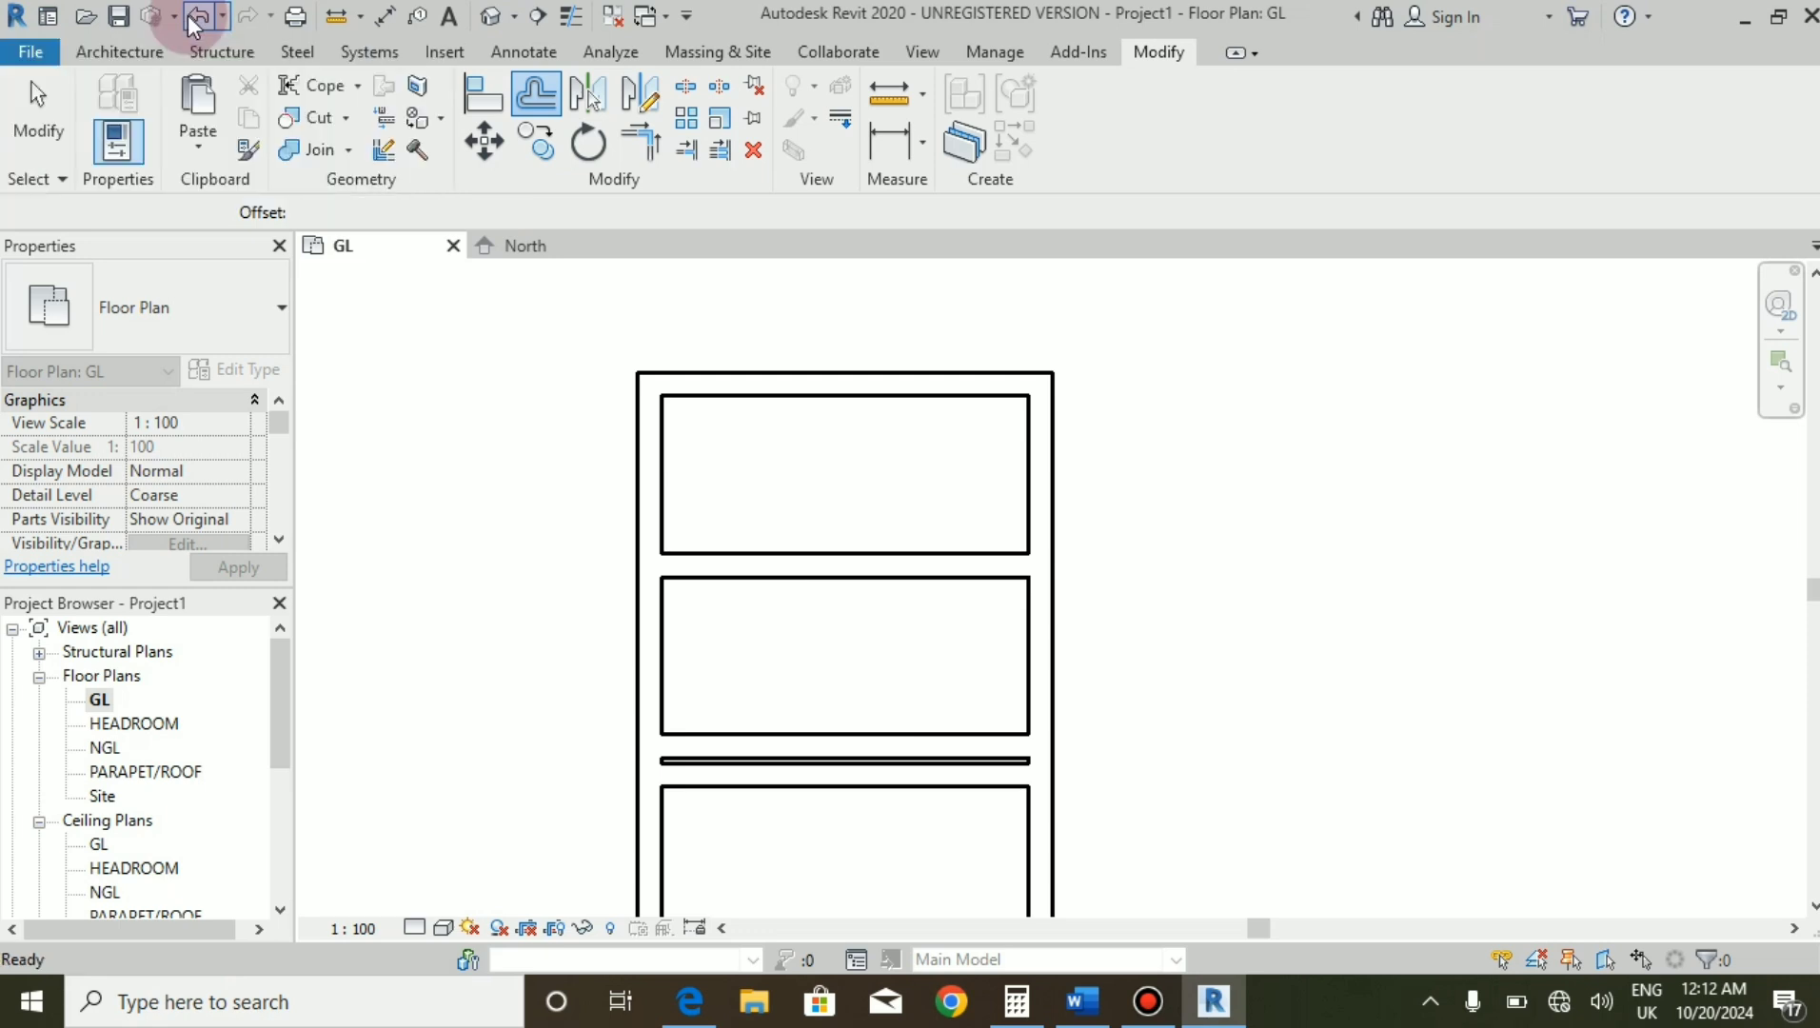
Offset the topmost horizontal wall upward by 3725 mm from its outer face, and end Offset.
scroll(939, 559, "down", 2)
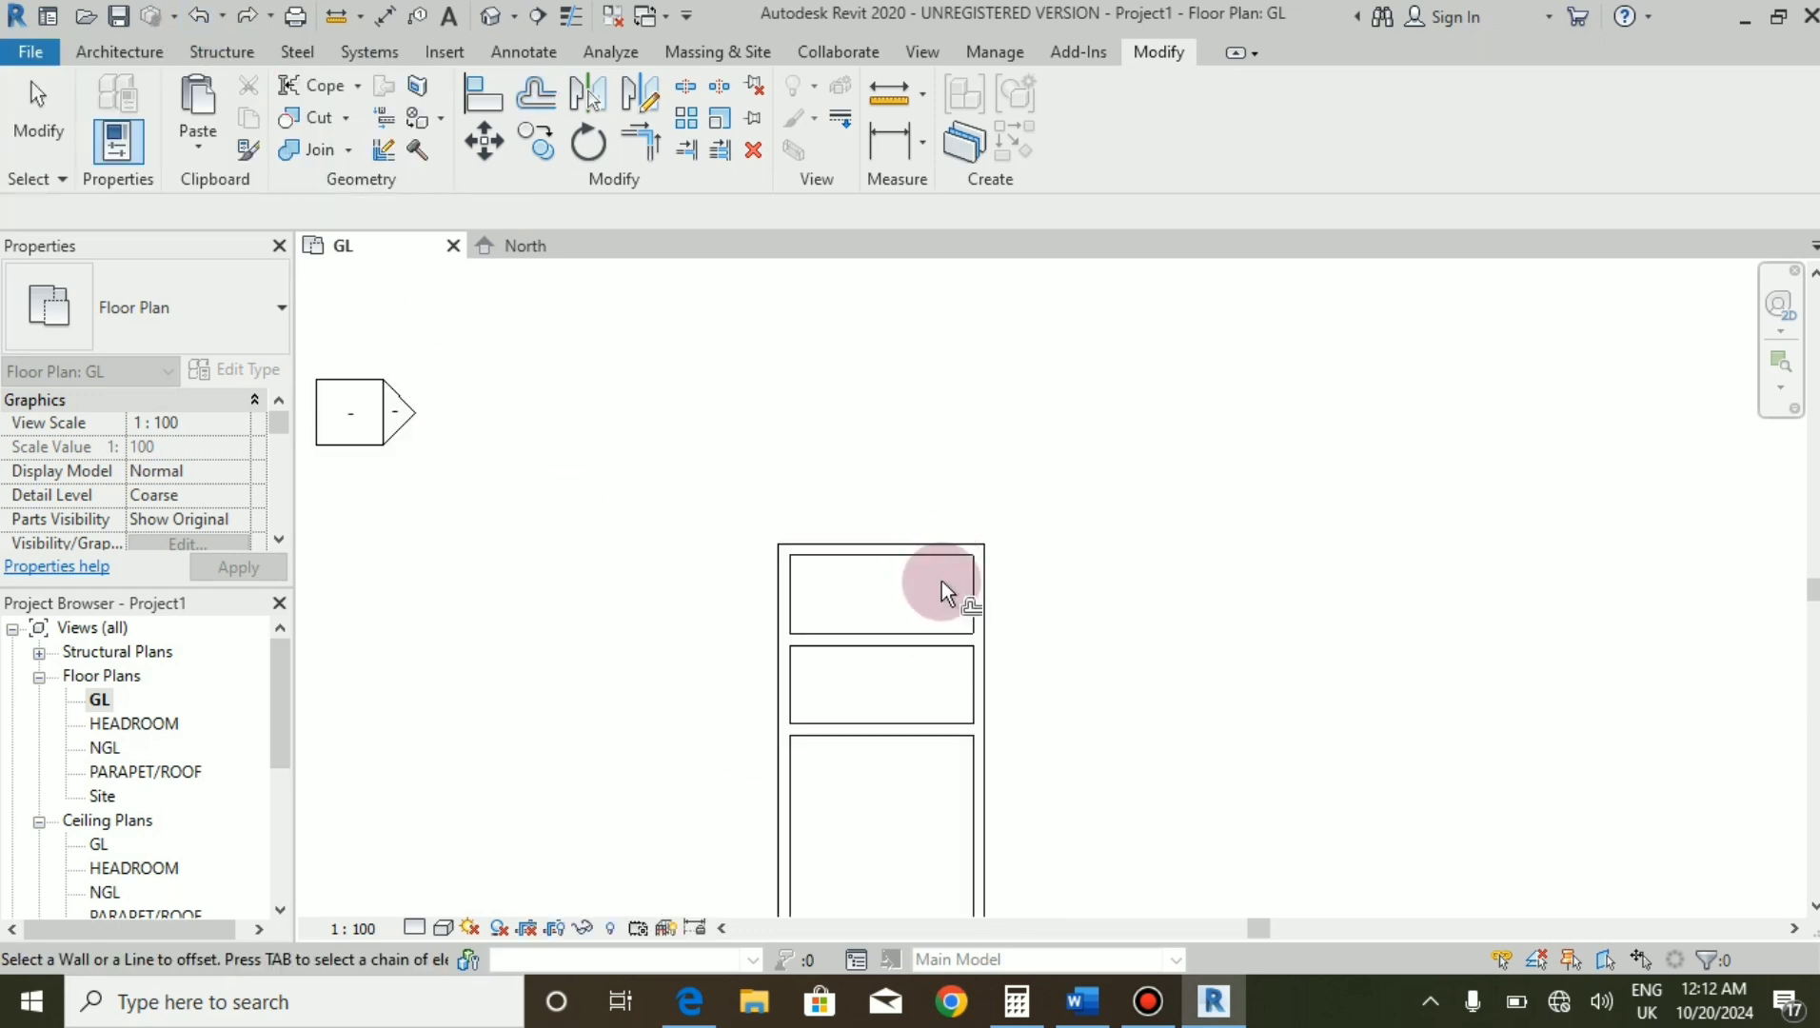
scroll(942, 580, "up", 2)
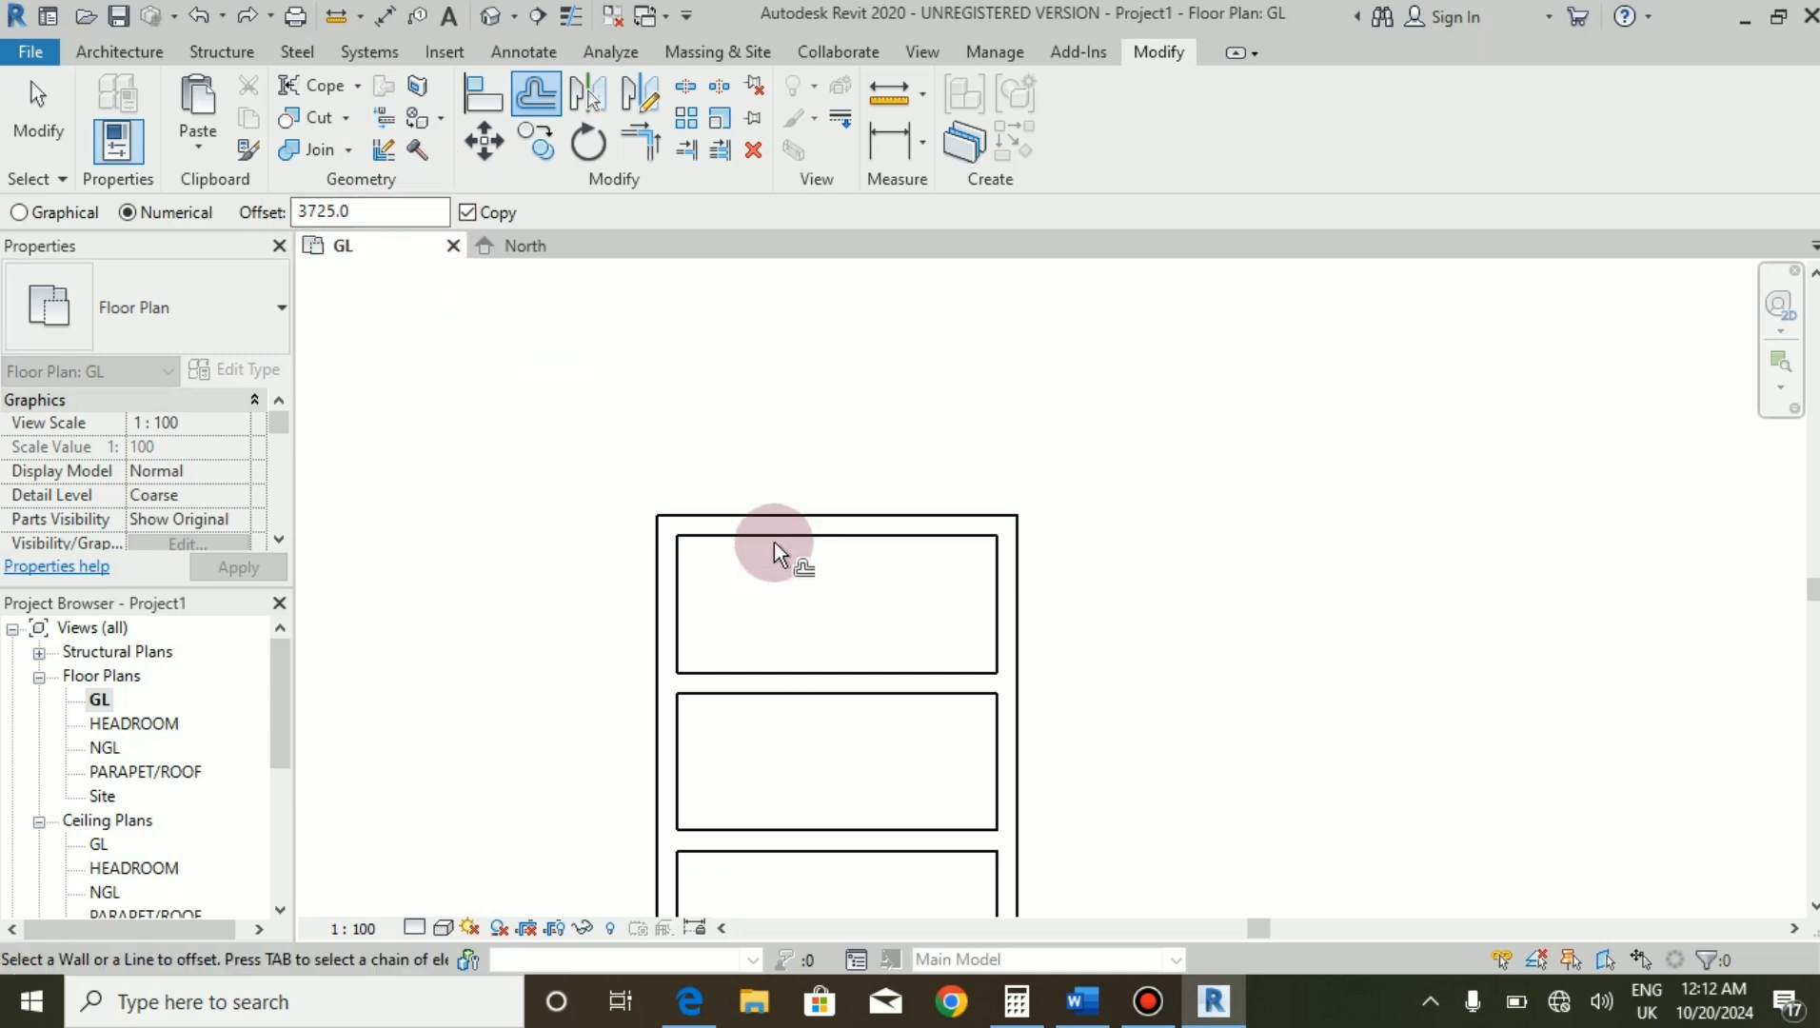
scroll(774, 505, "up", 3)
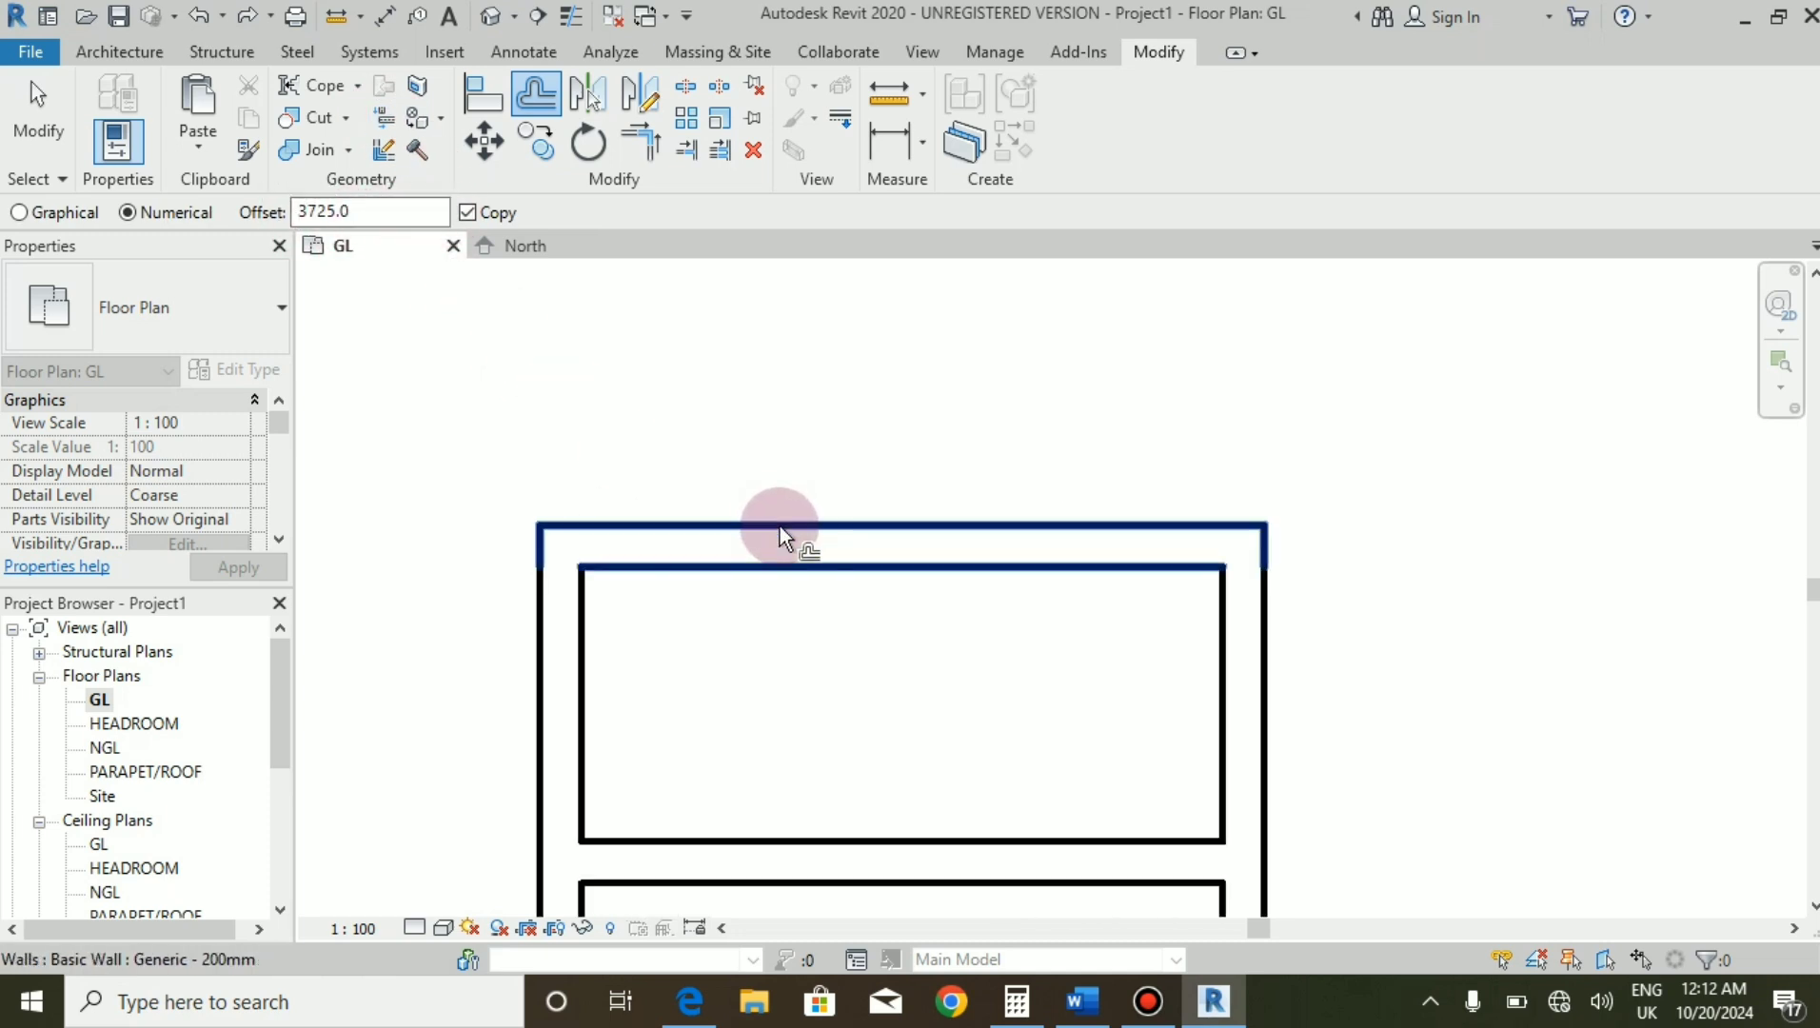
scroll(931, 651, "down", 2)
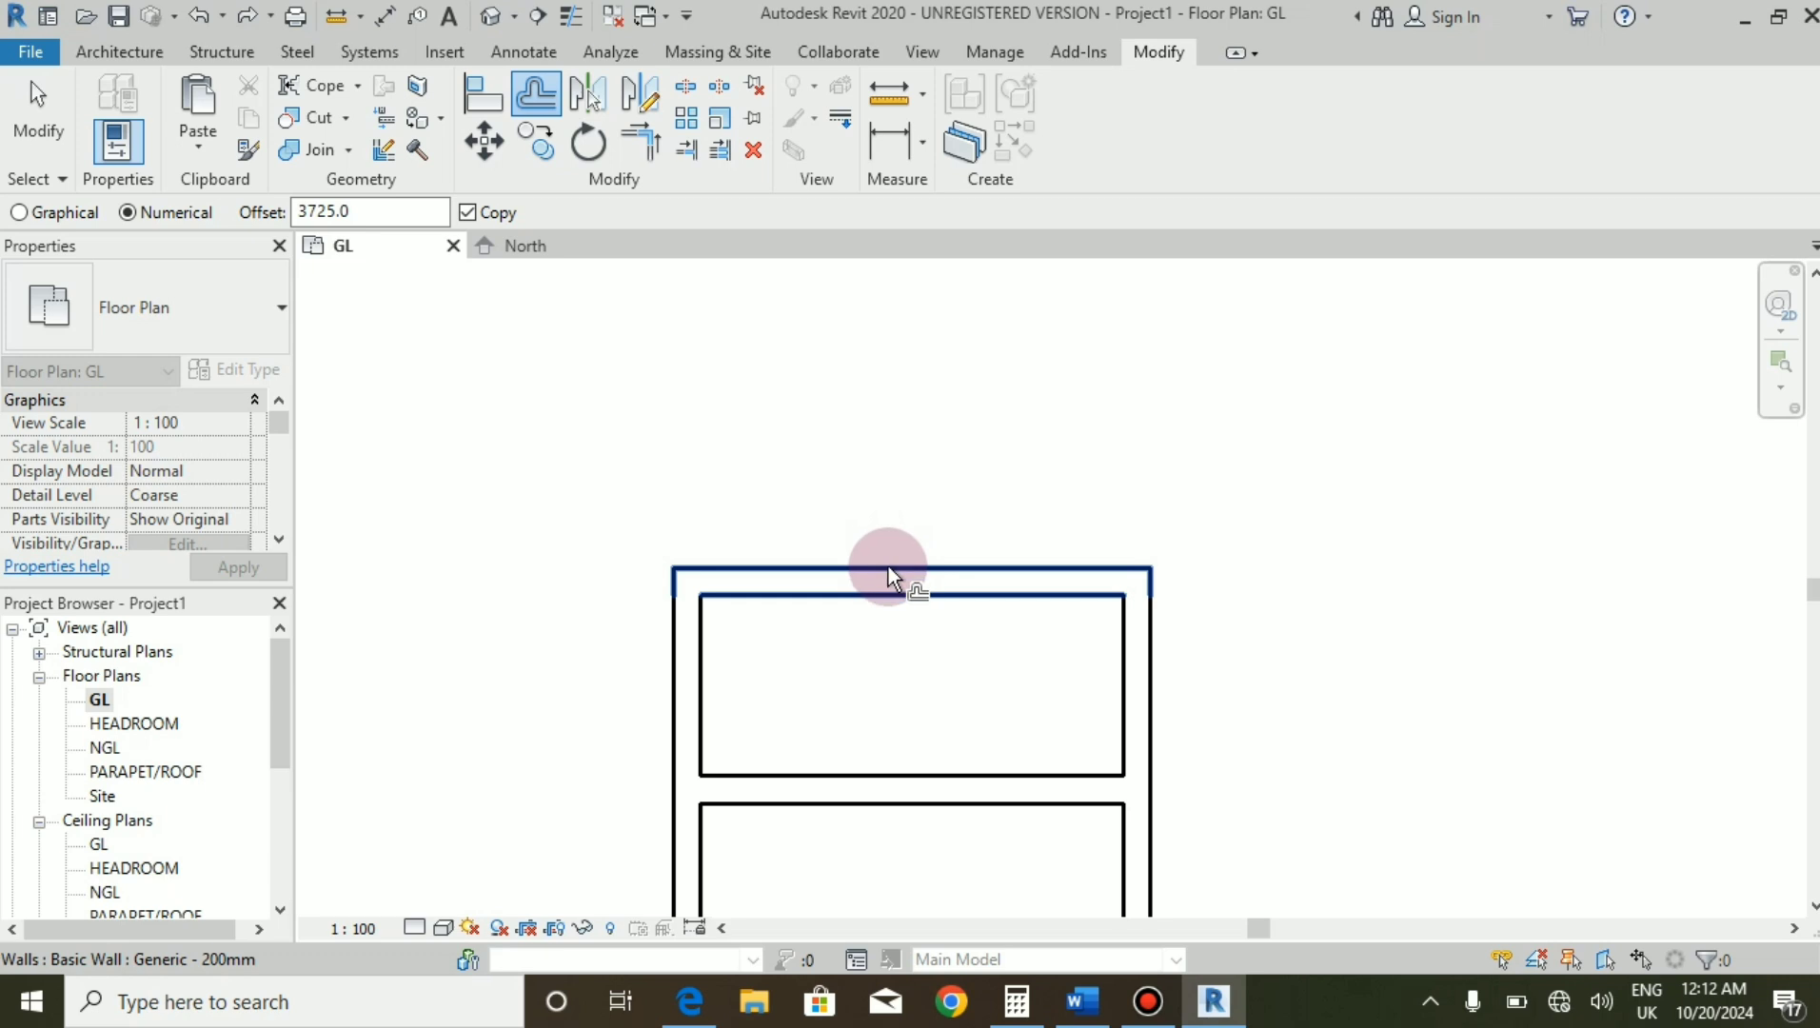
left_click(890, 567)
scroll(786, 608, "down", 3)
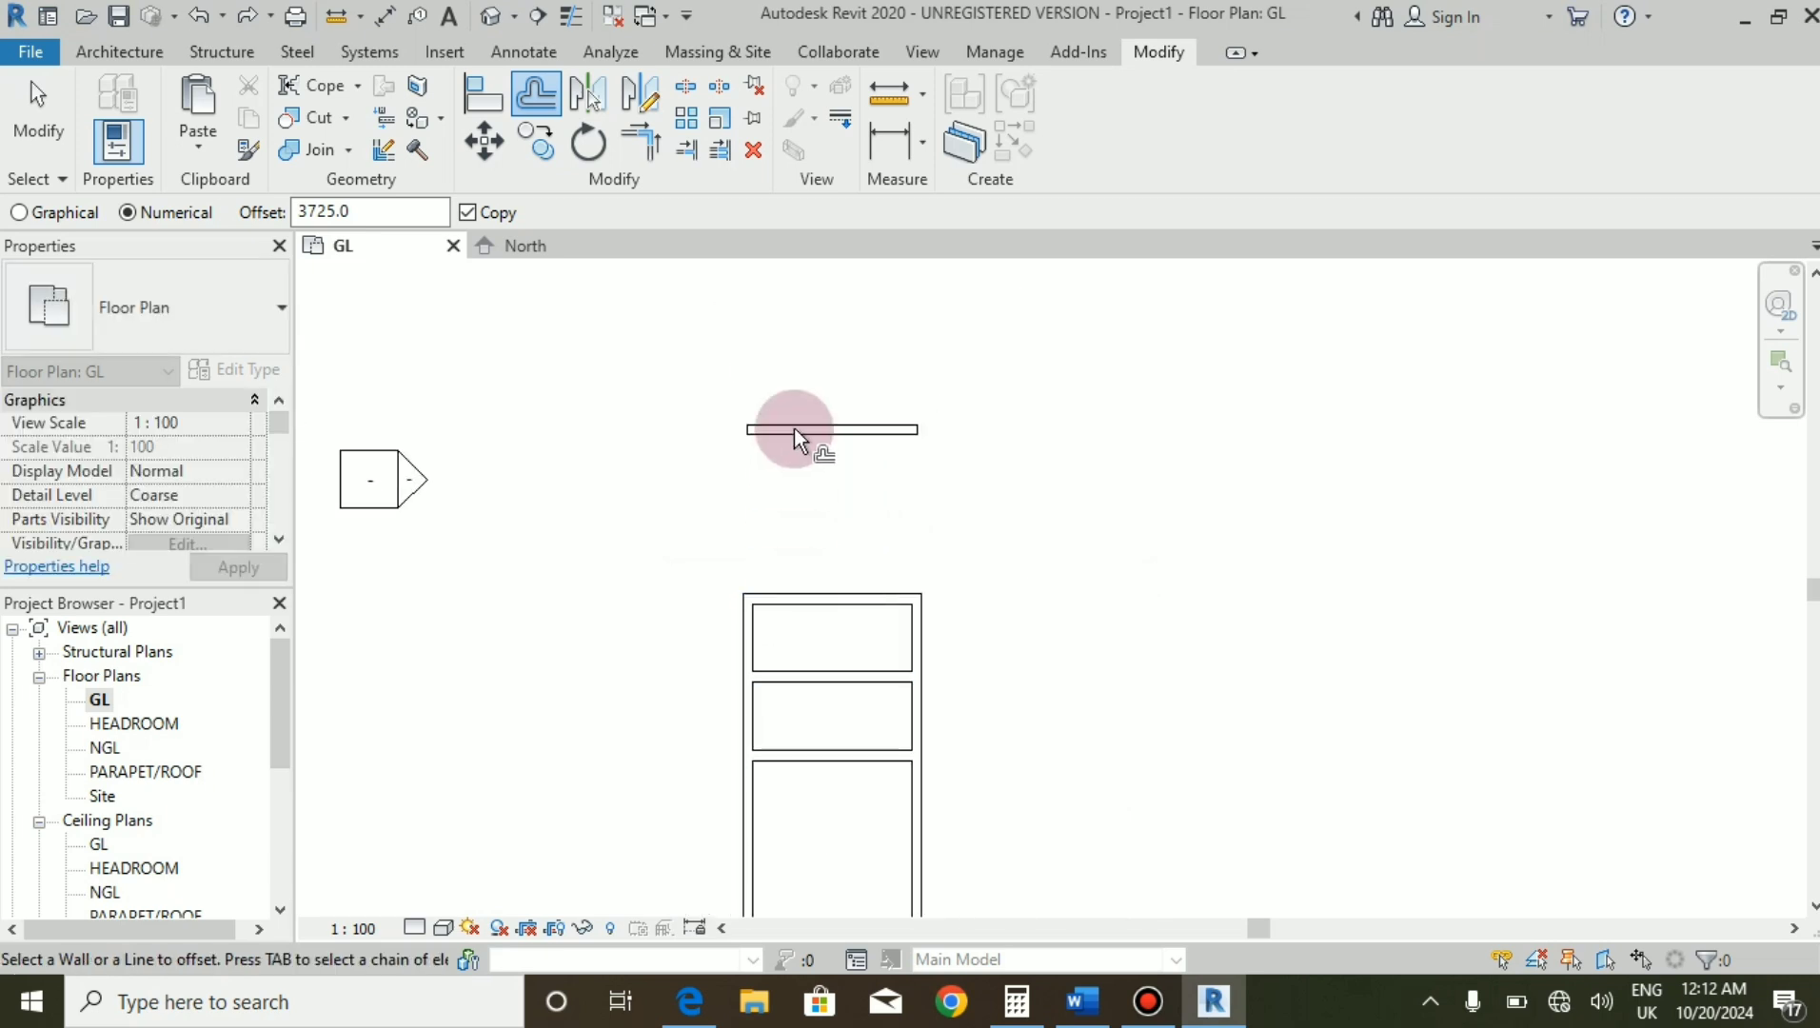
scroll(659, 349, "down", 2)
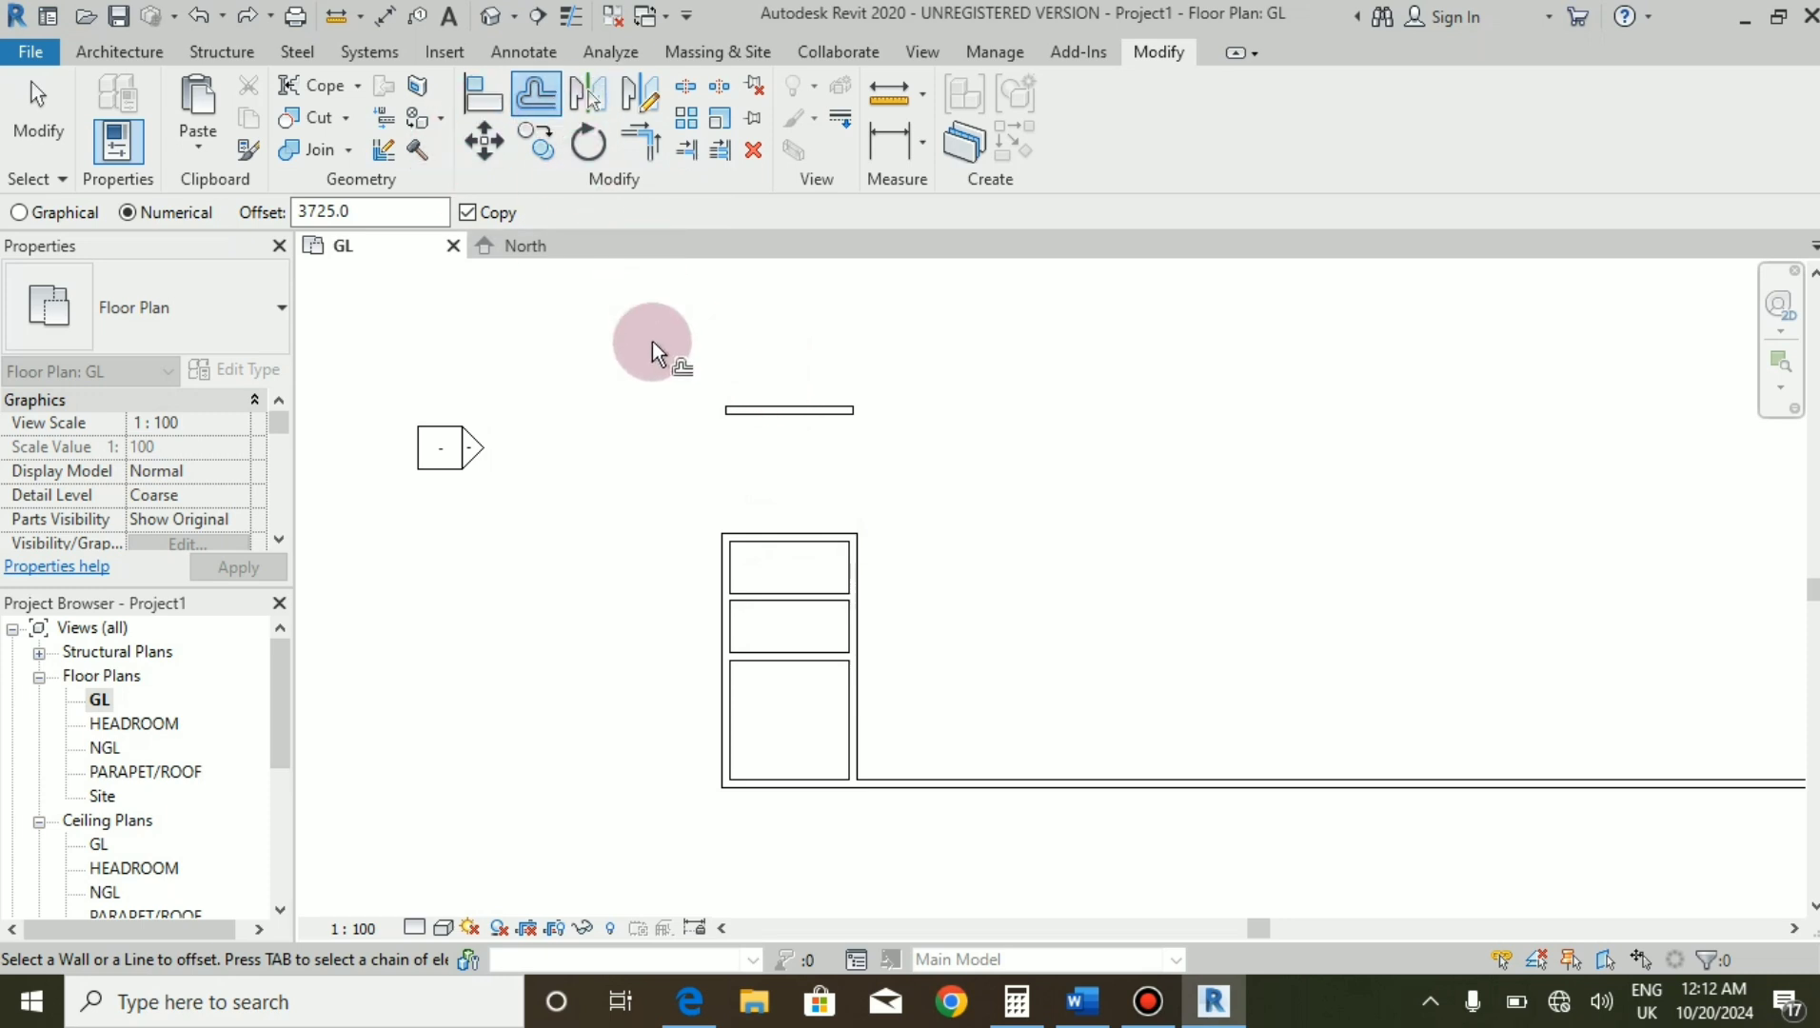
key("Escape")
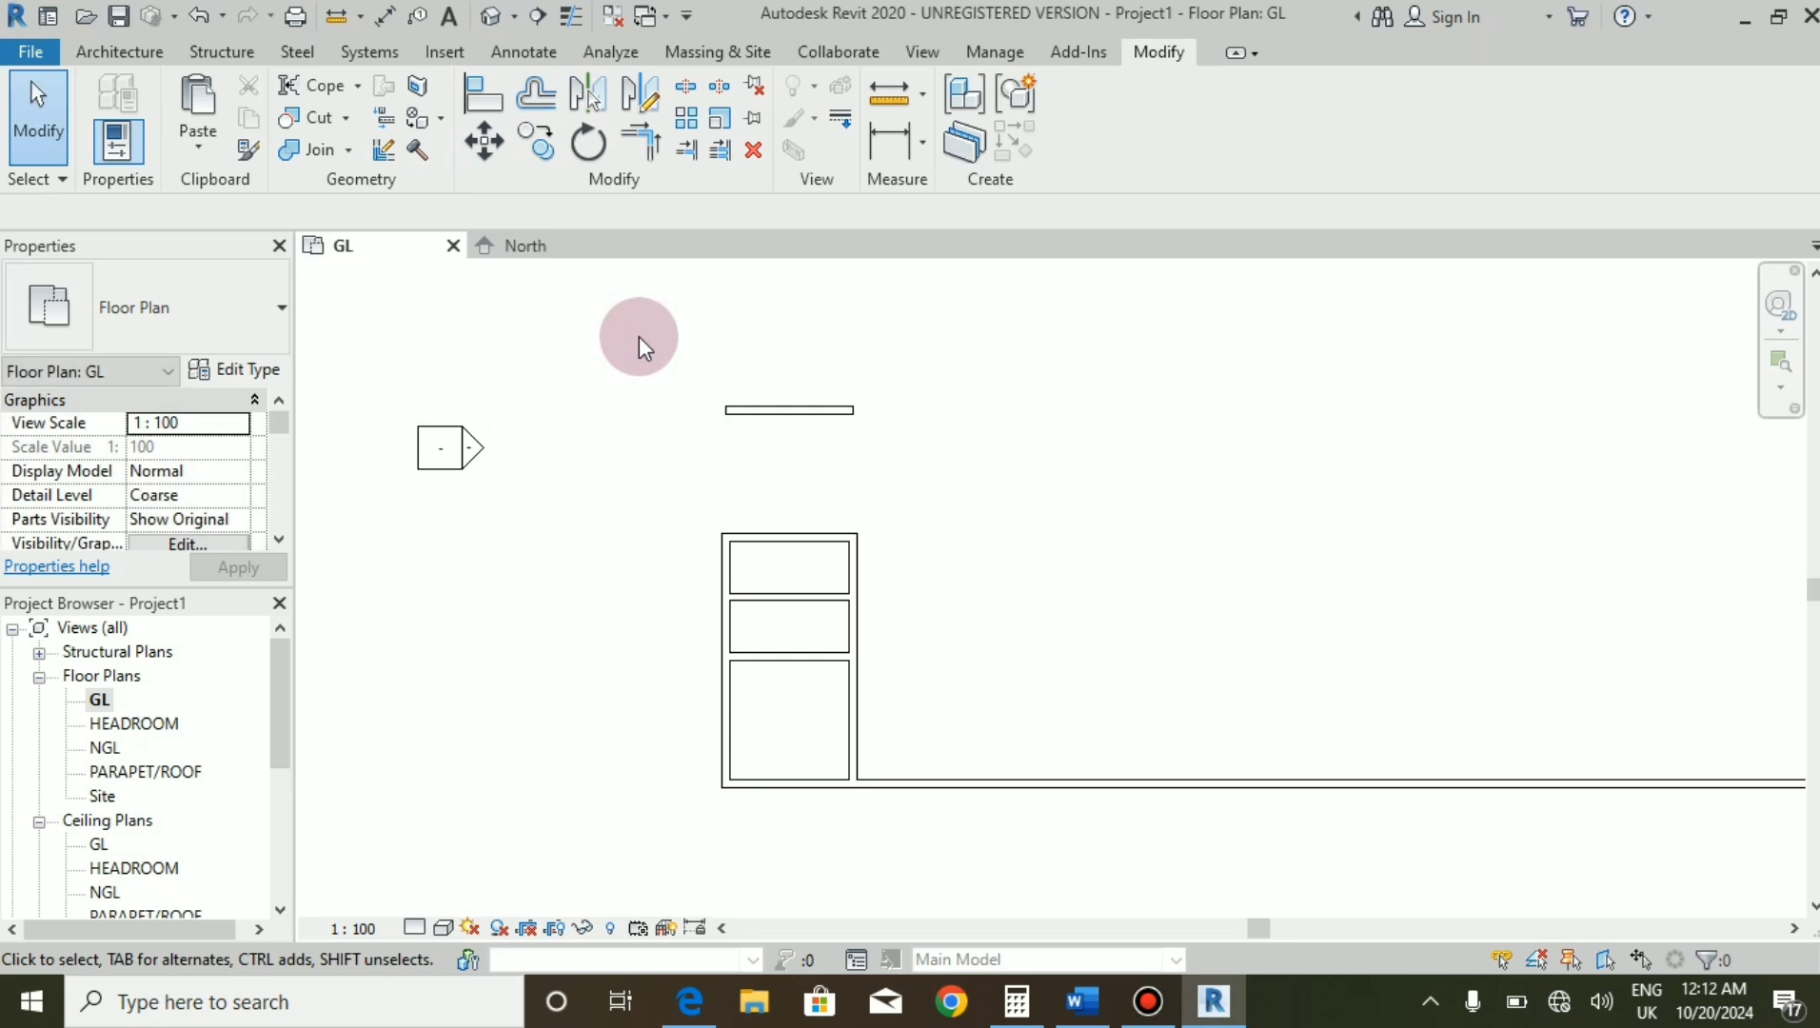
Trim/extend both vertical walls up to the new top wall to enclose the upper bedroom, and end the command.
left_click(642, 156)
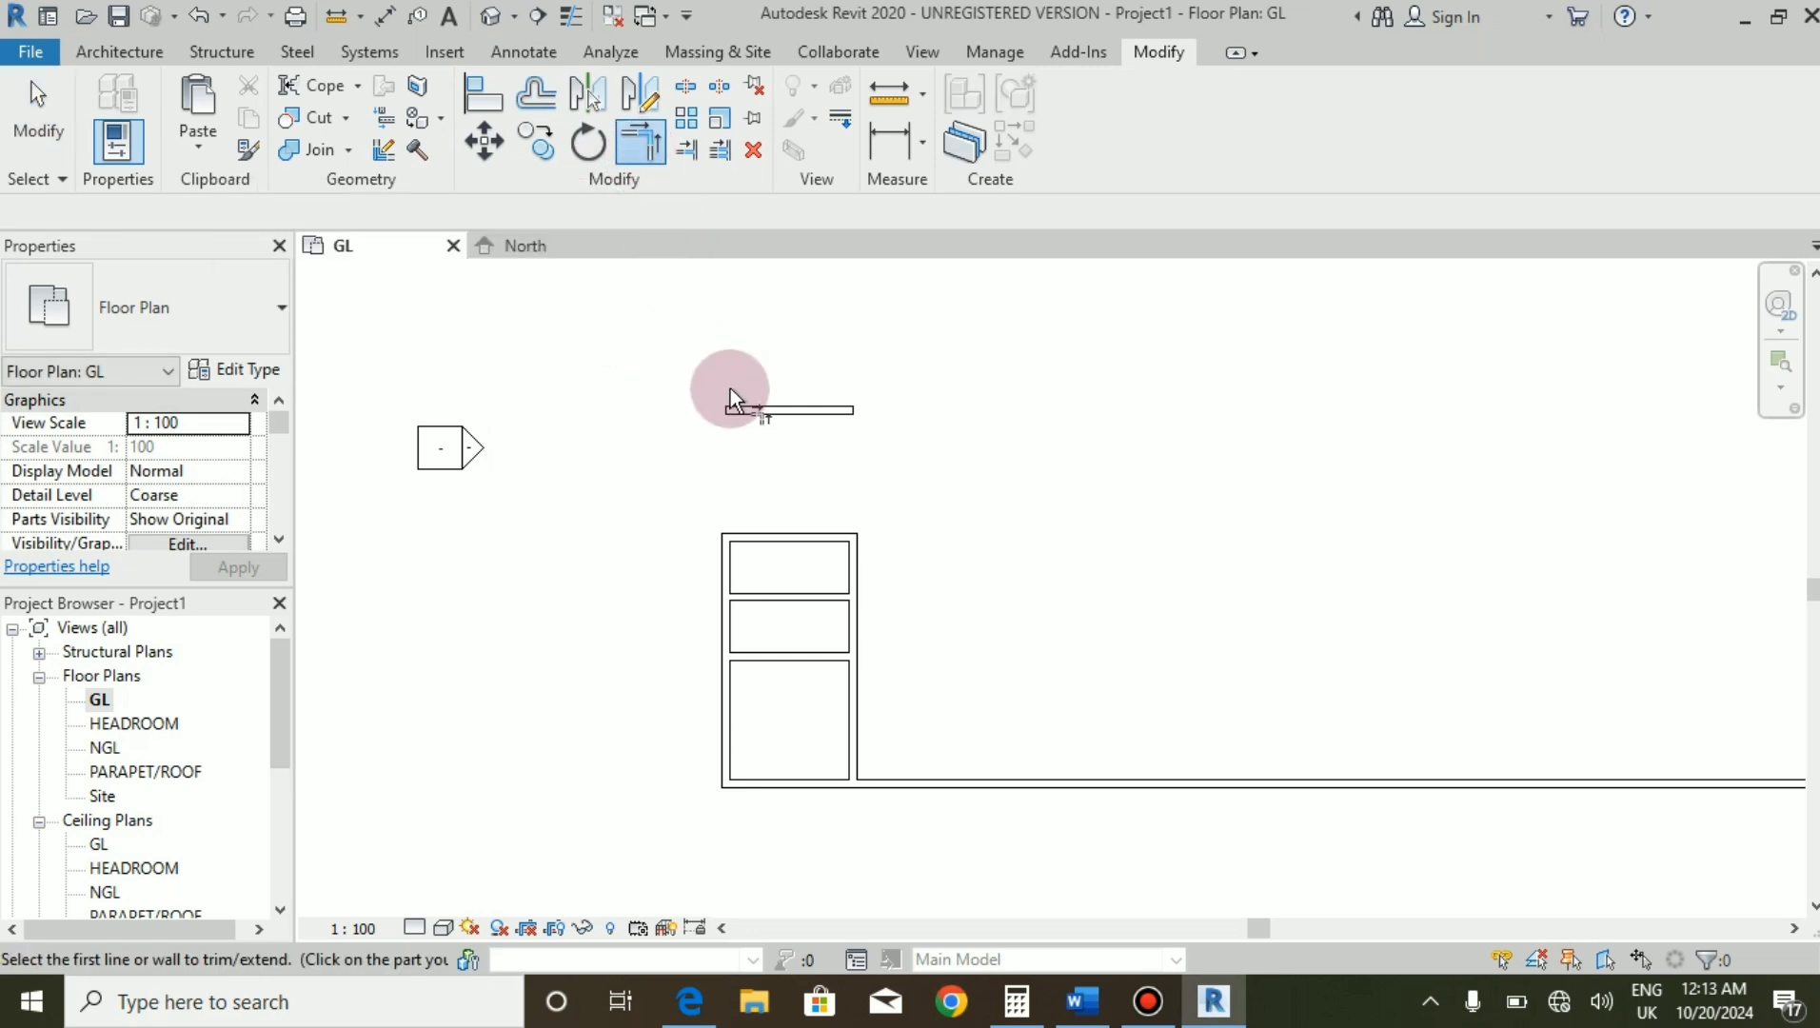
left_click(727, 570)
left_click(738, 412)
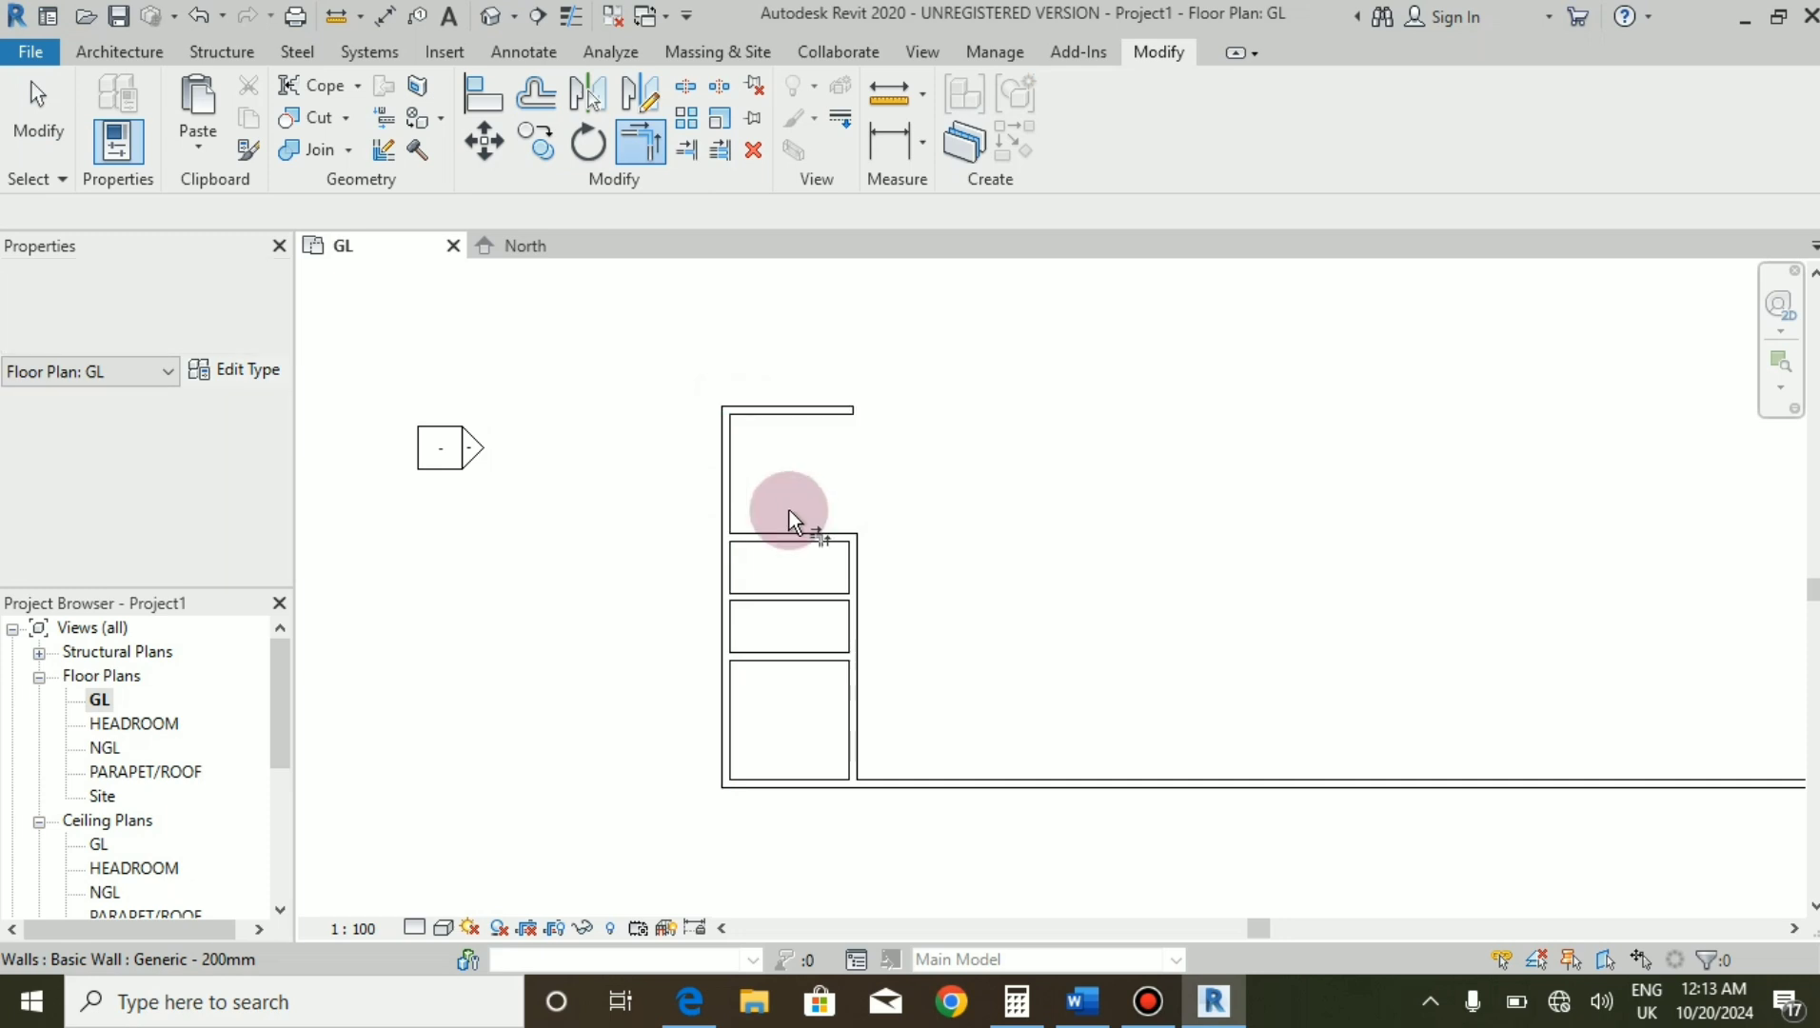
left_click(852, 576)
left_click(828, 413)
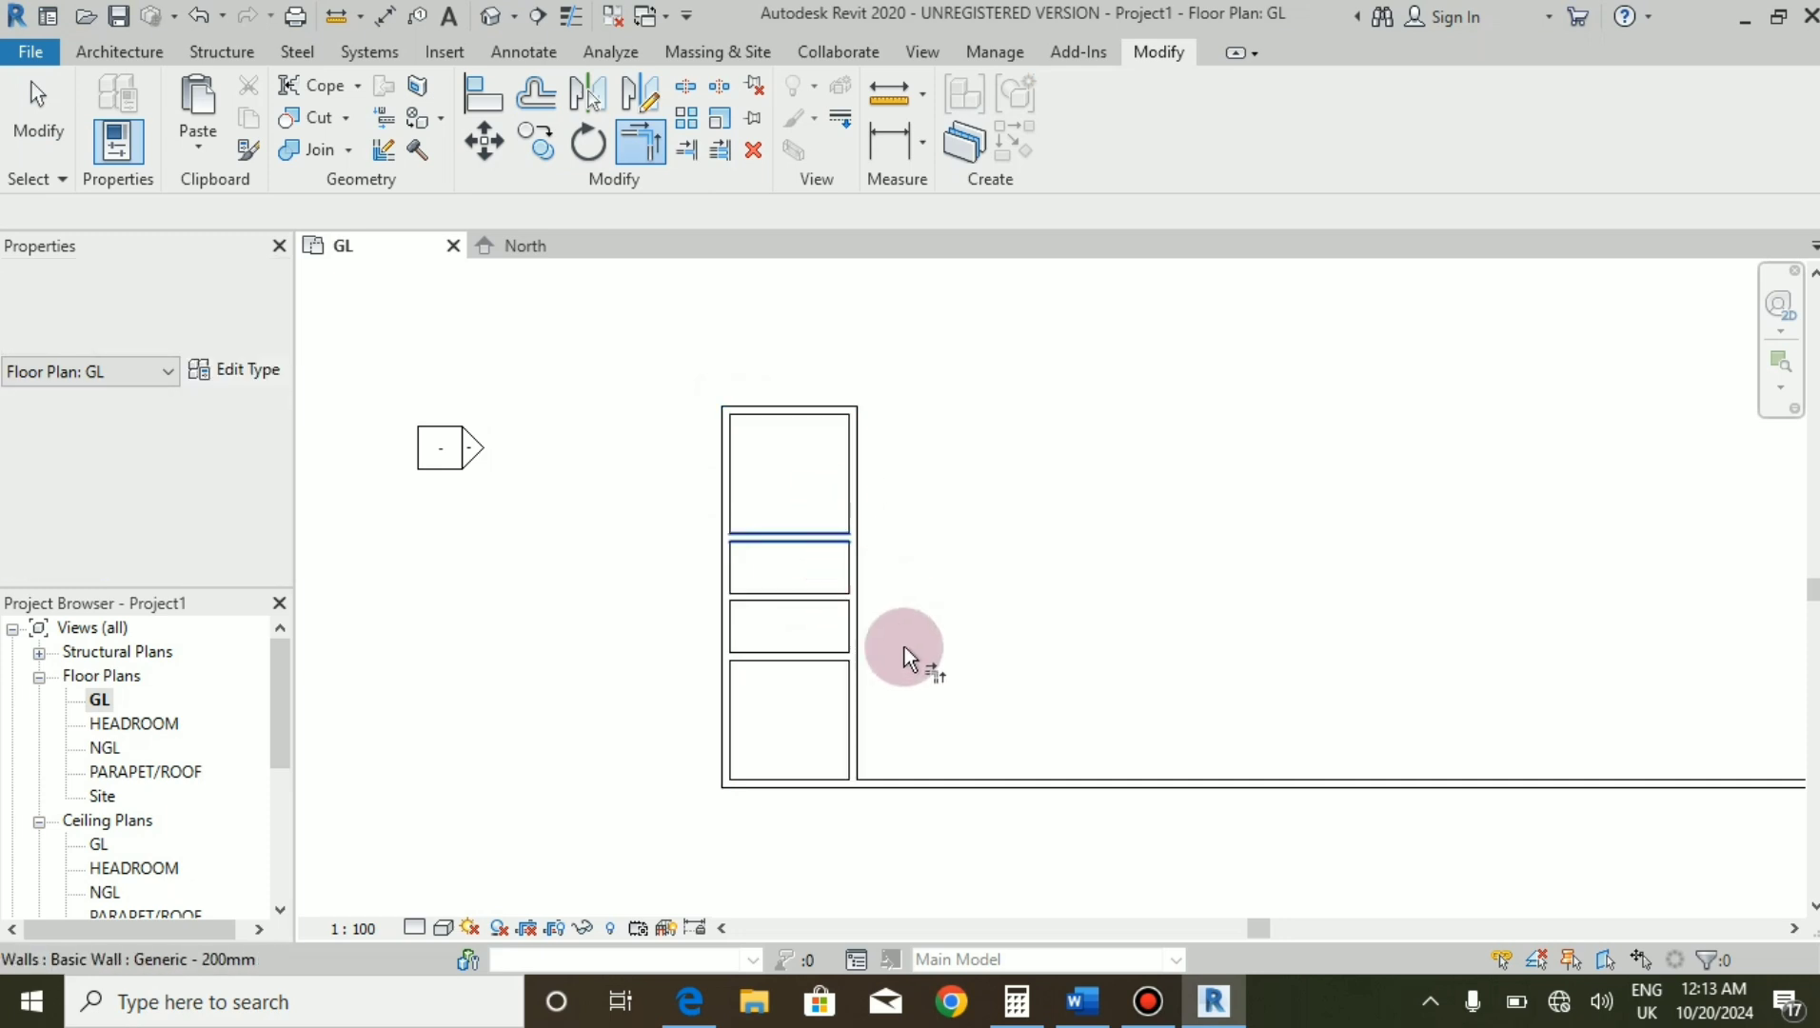
key("Escape")
scroll(800, 714, "up", 1)
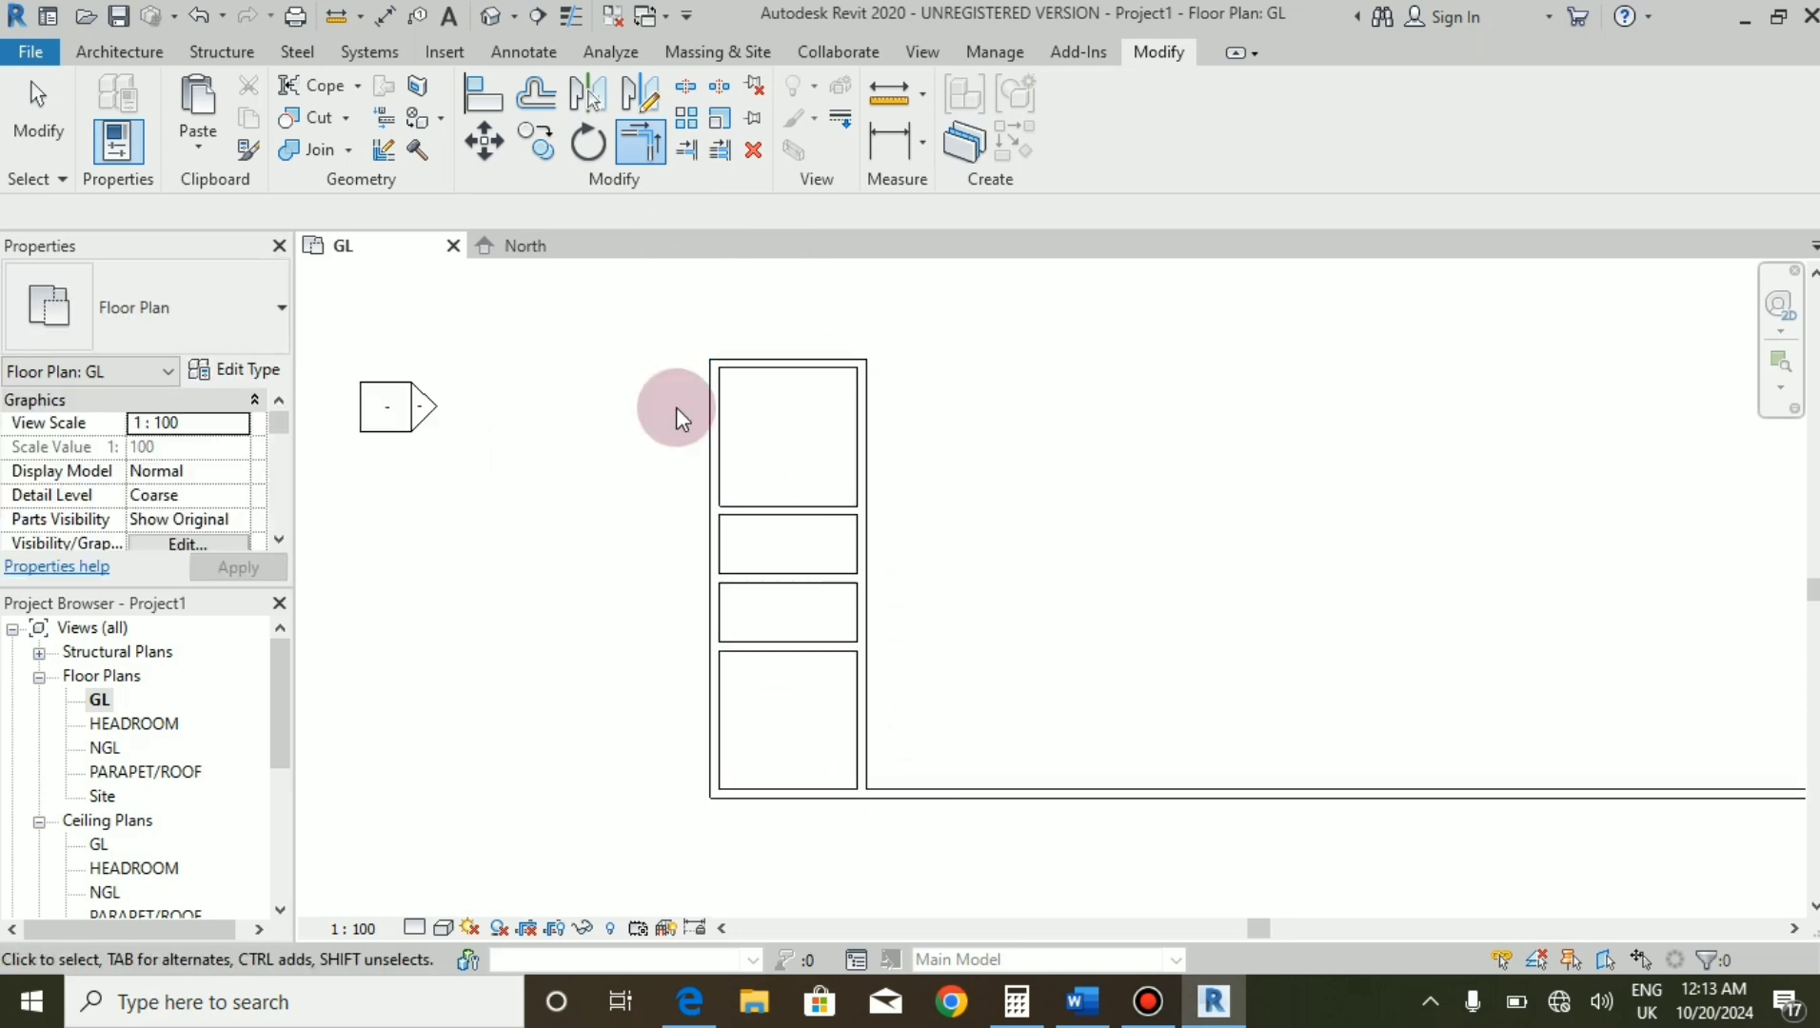
key("Escape")
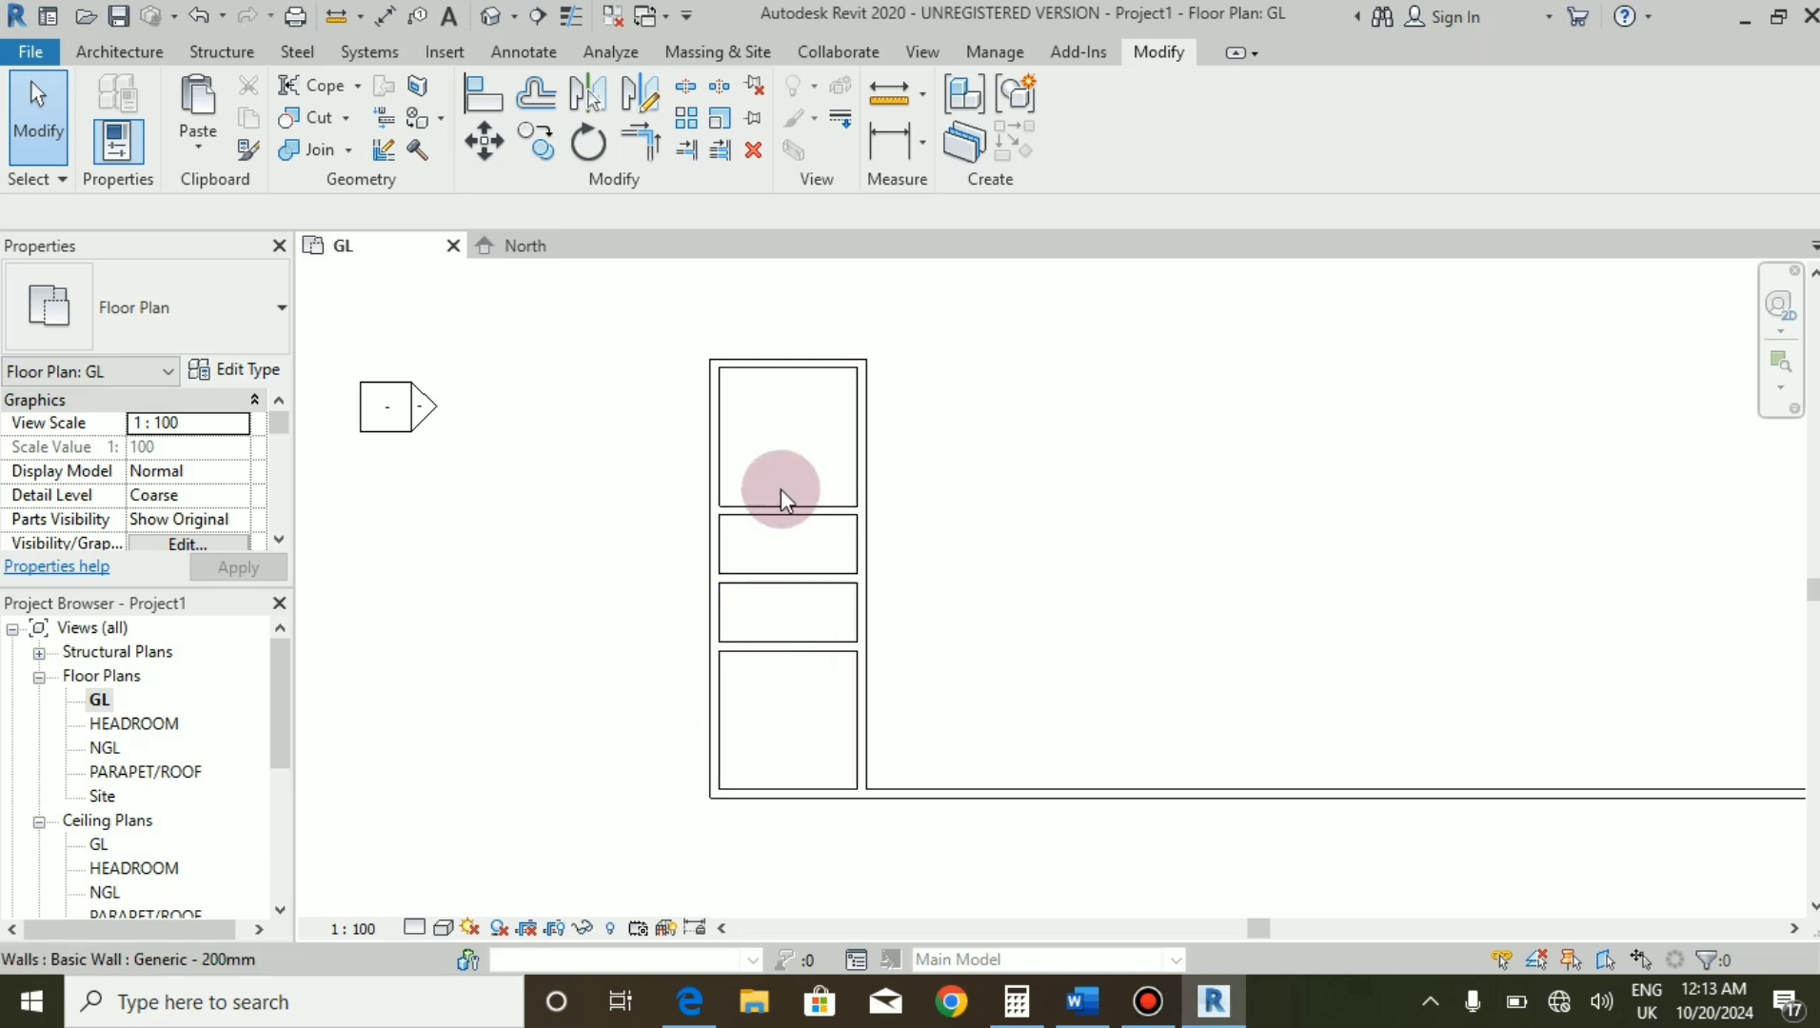
Examine the lobby, kitchen, dining and living room layout and dimensions in RRR-Model.pdf in Edge, and return to Revit.
left_click(669, 1017)
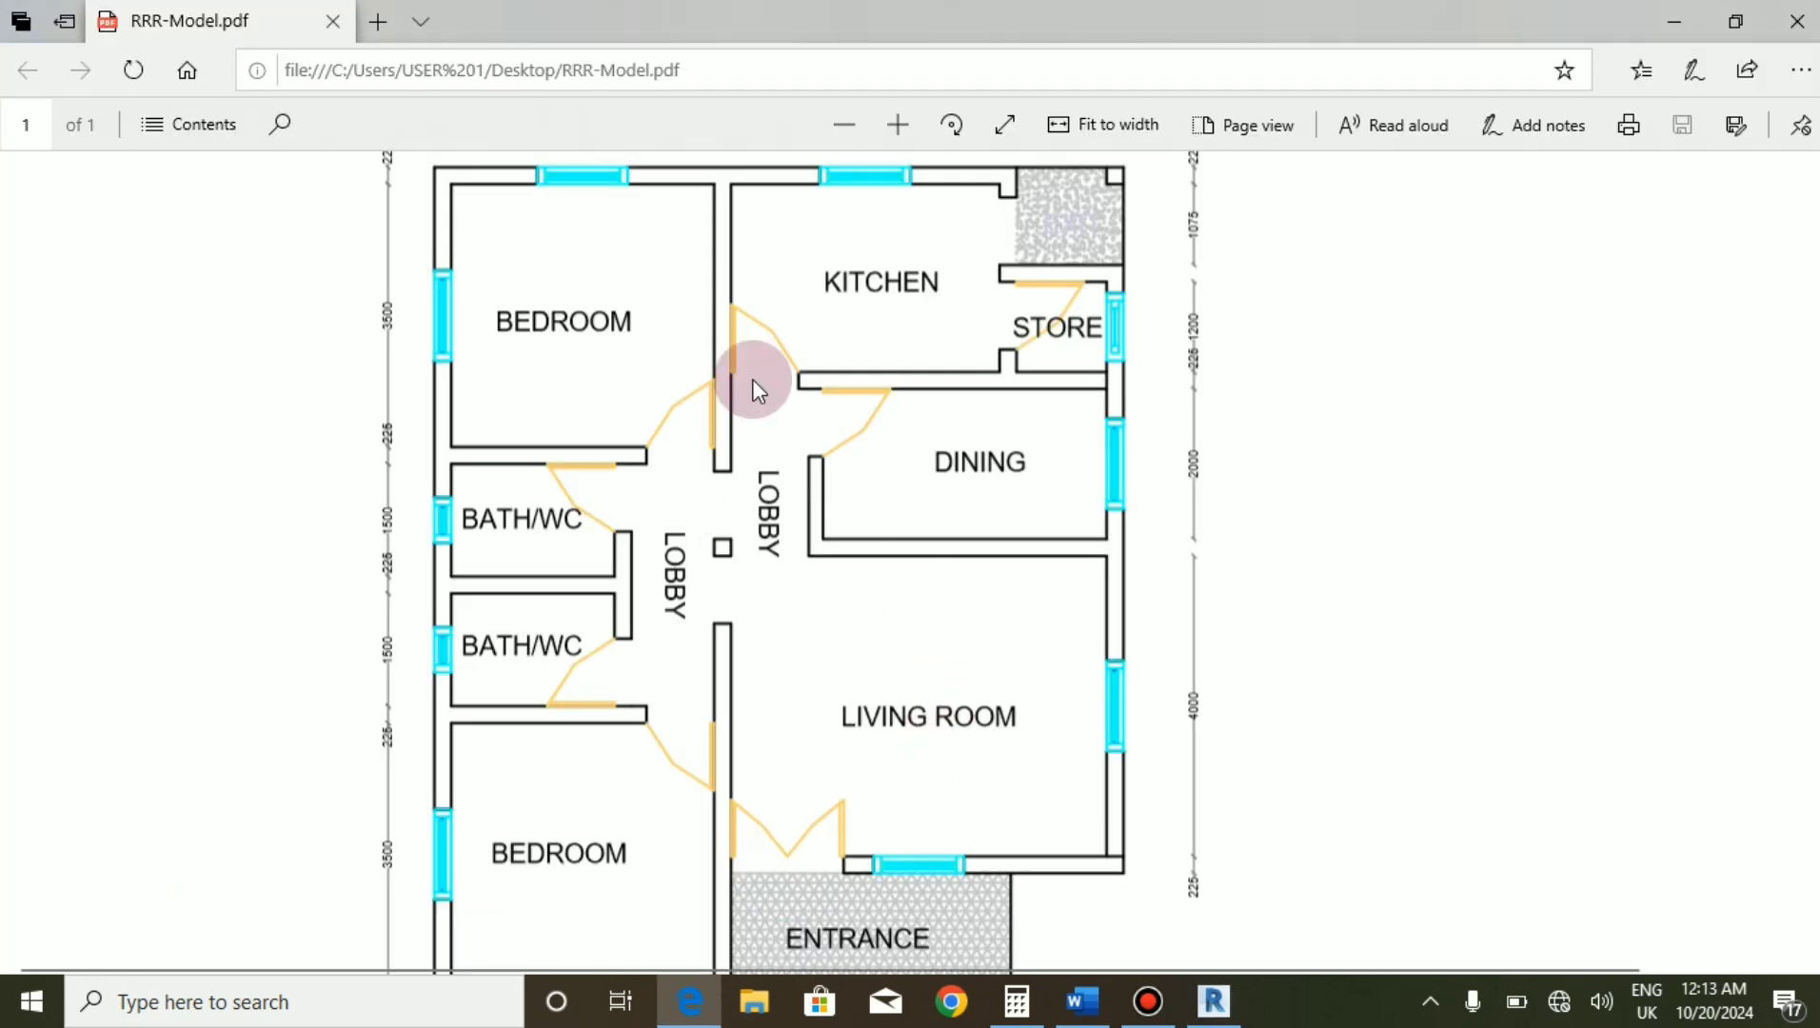
scroll(733, 381, "down", 3)
scroll(708, 580, "up", 1)
scroll(708, 581, "up", 3)
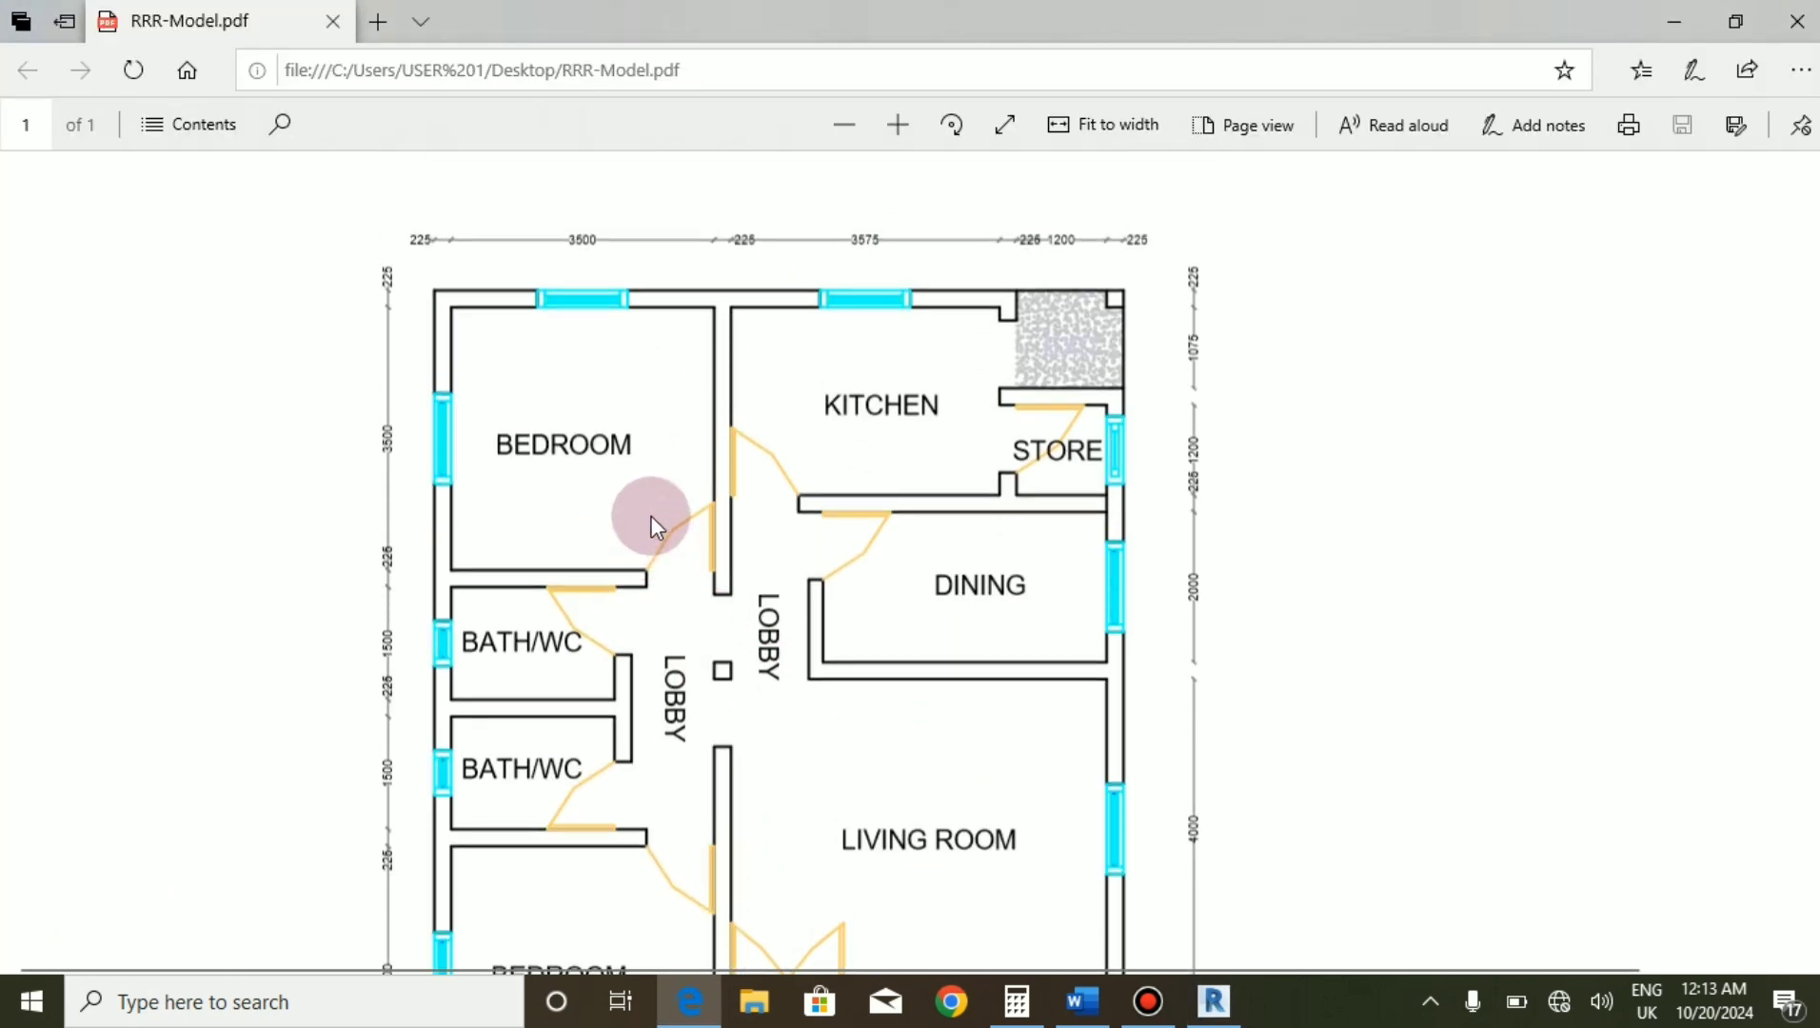
scroll(636, 364, "down", 1)
scroll(636, 363, "down", 2)
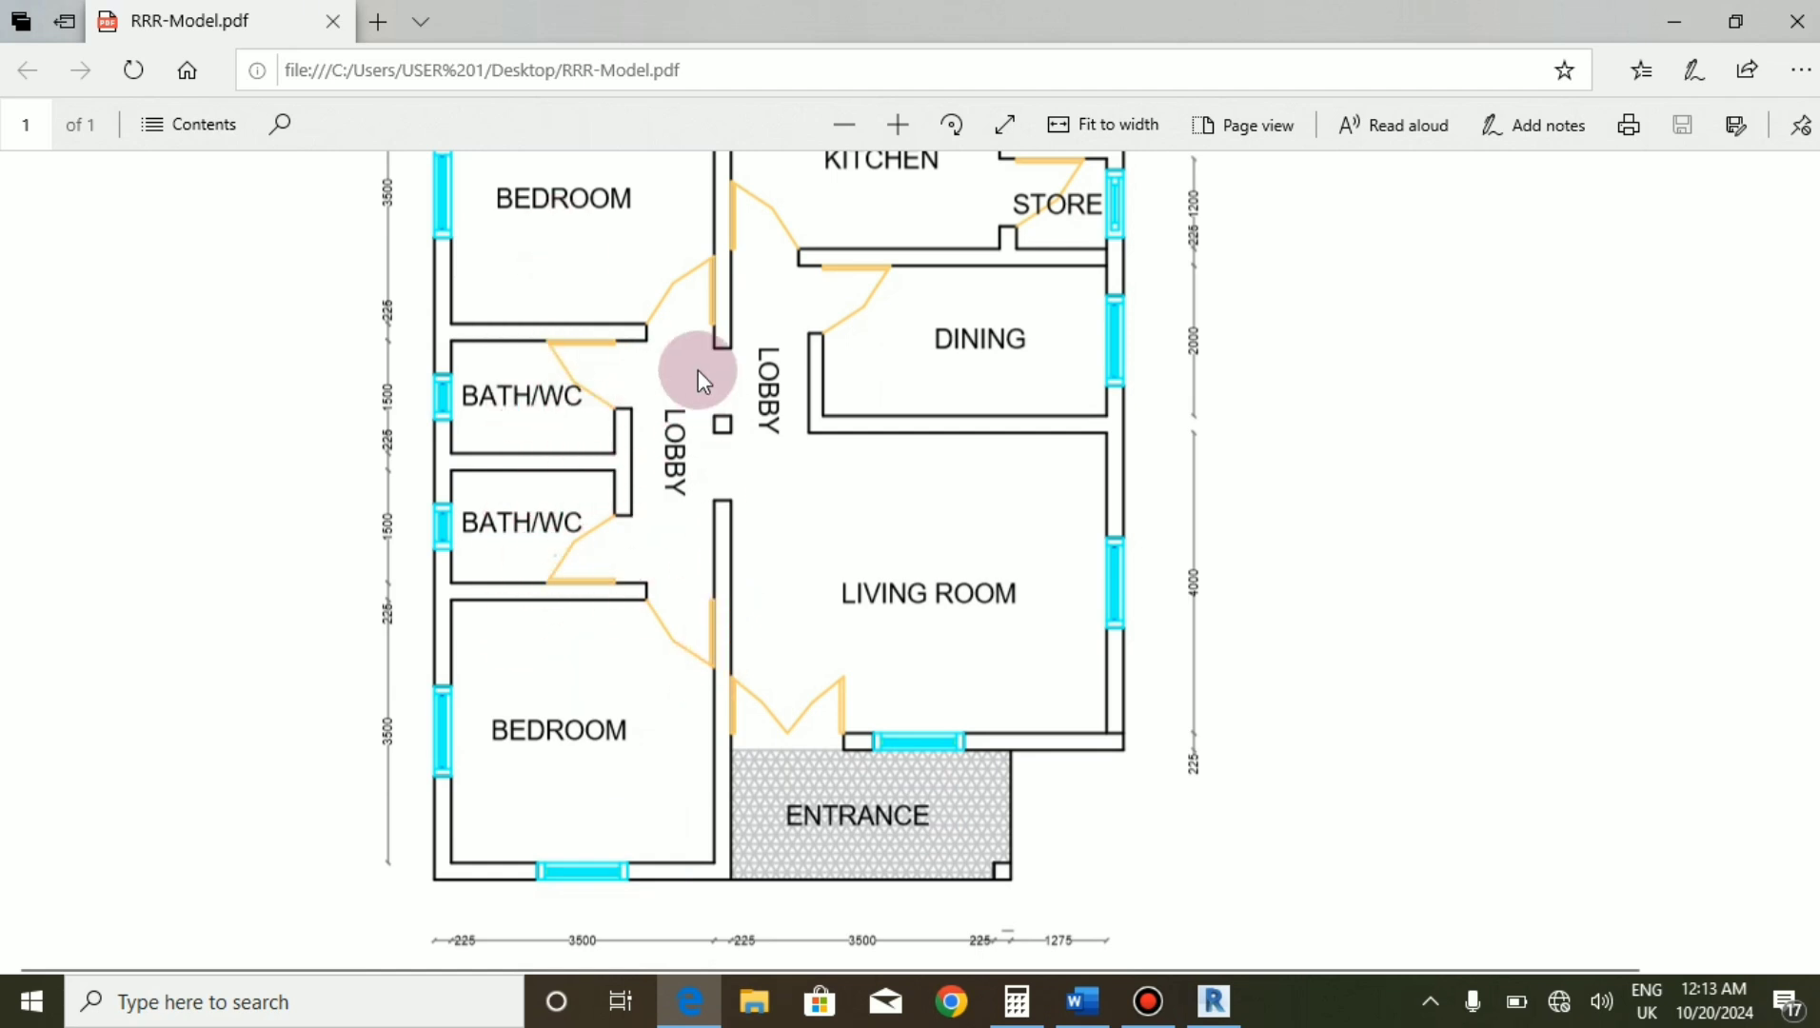
scroll(665, 725, "down", 1)
scroll(665, 667, "up", 2)
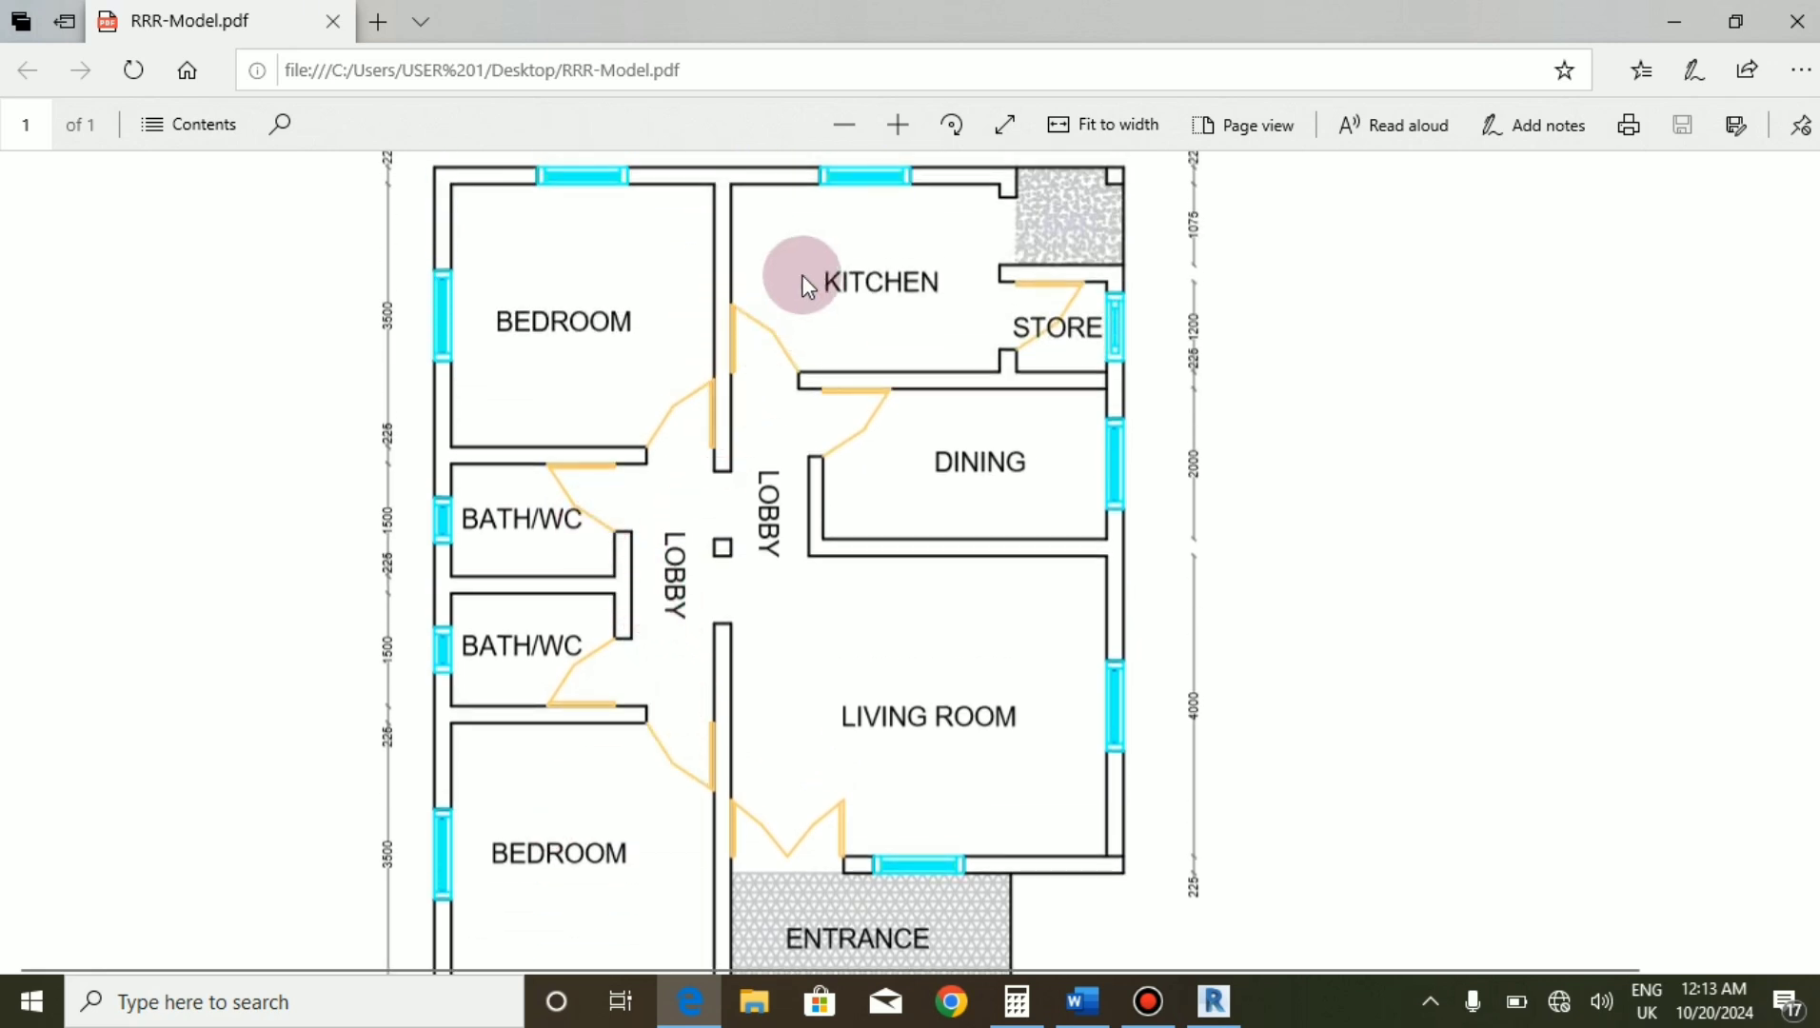
scroll(947, 595, "down", 1)
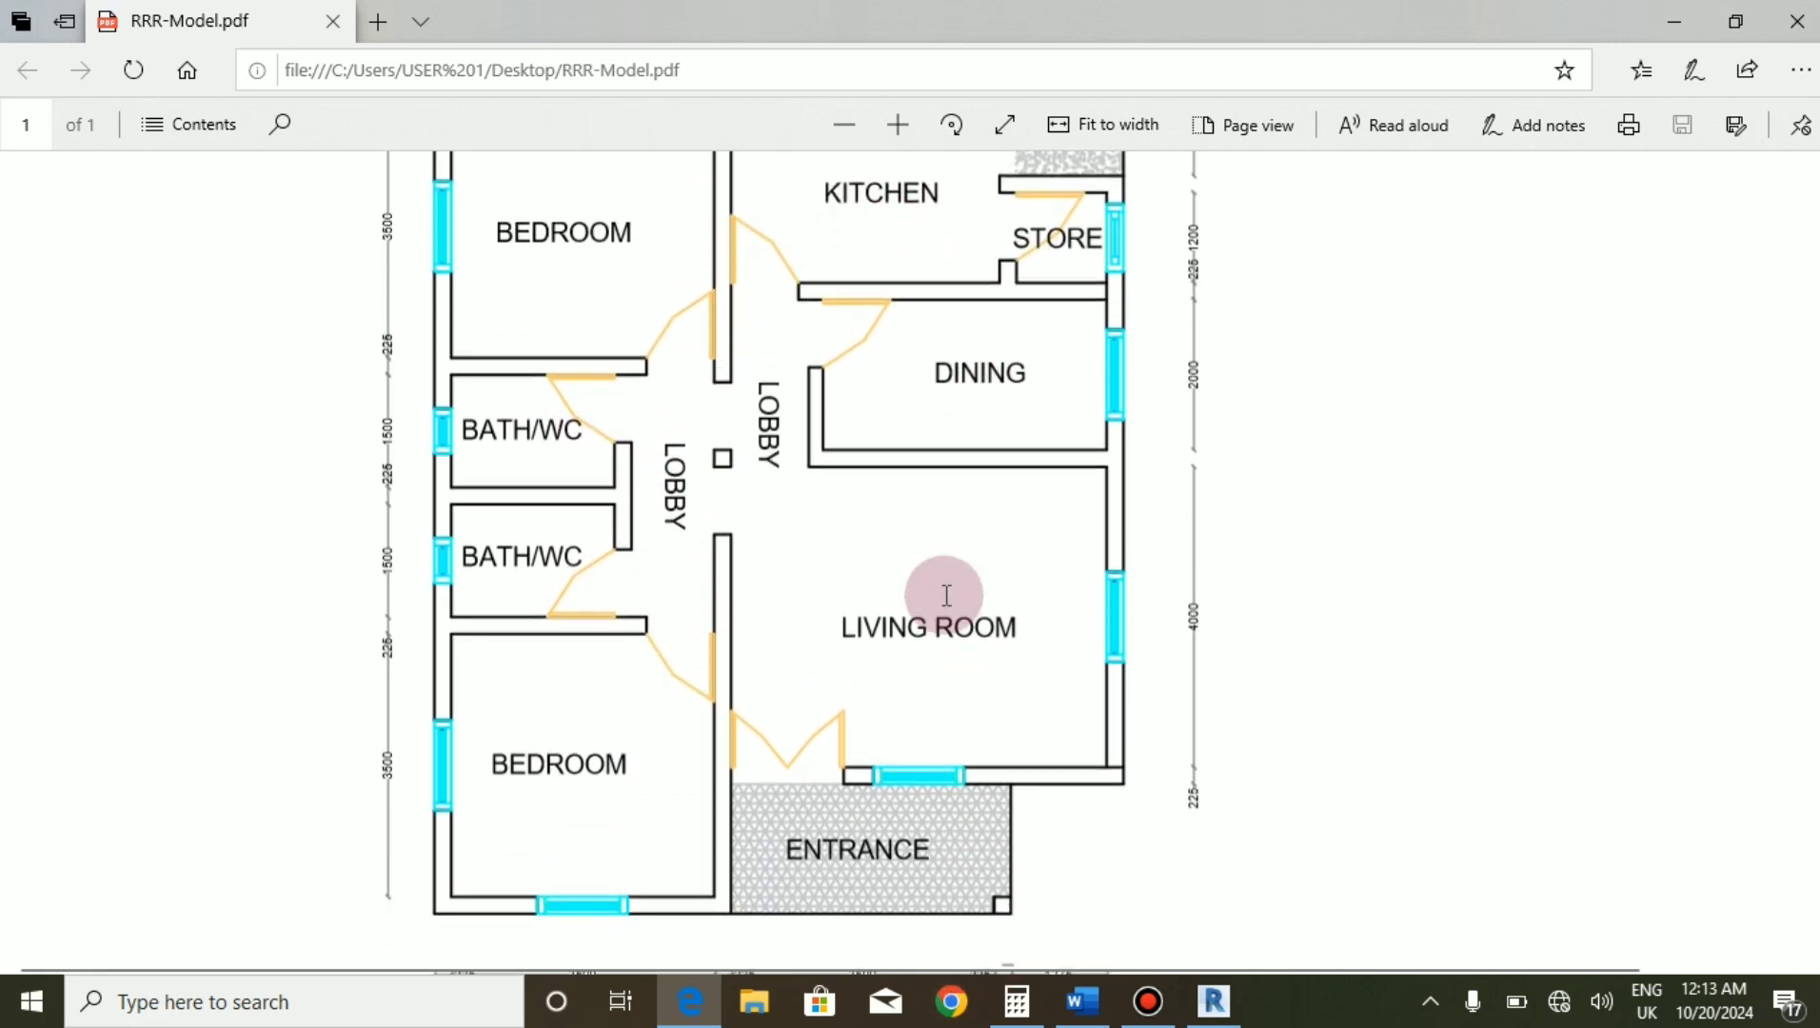
left_click(1213, 1001)
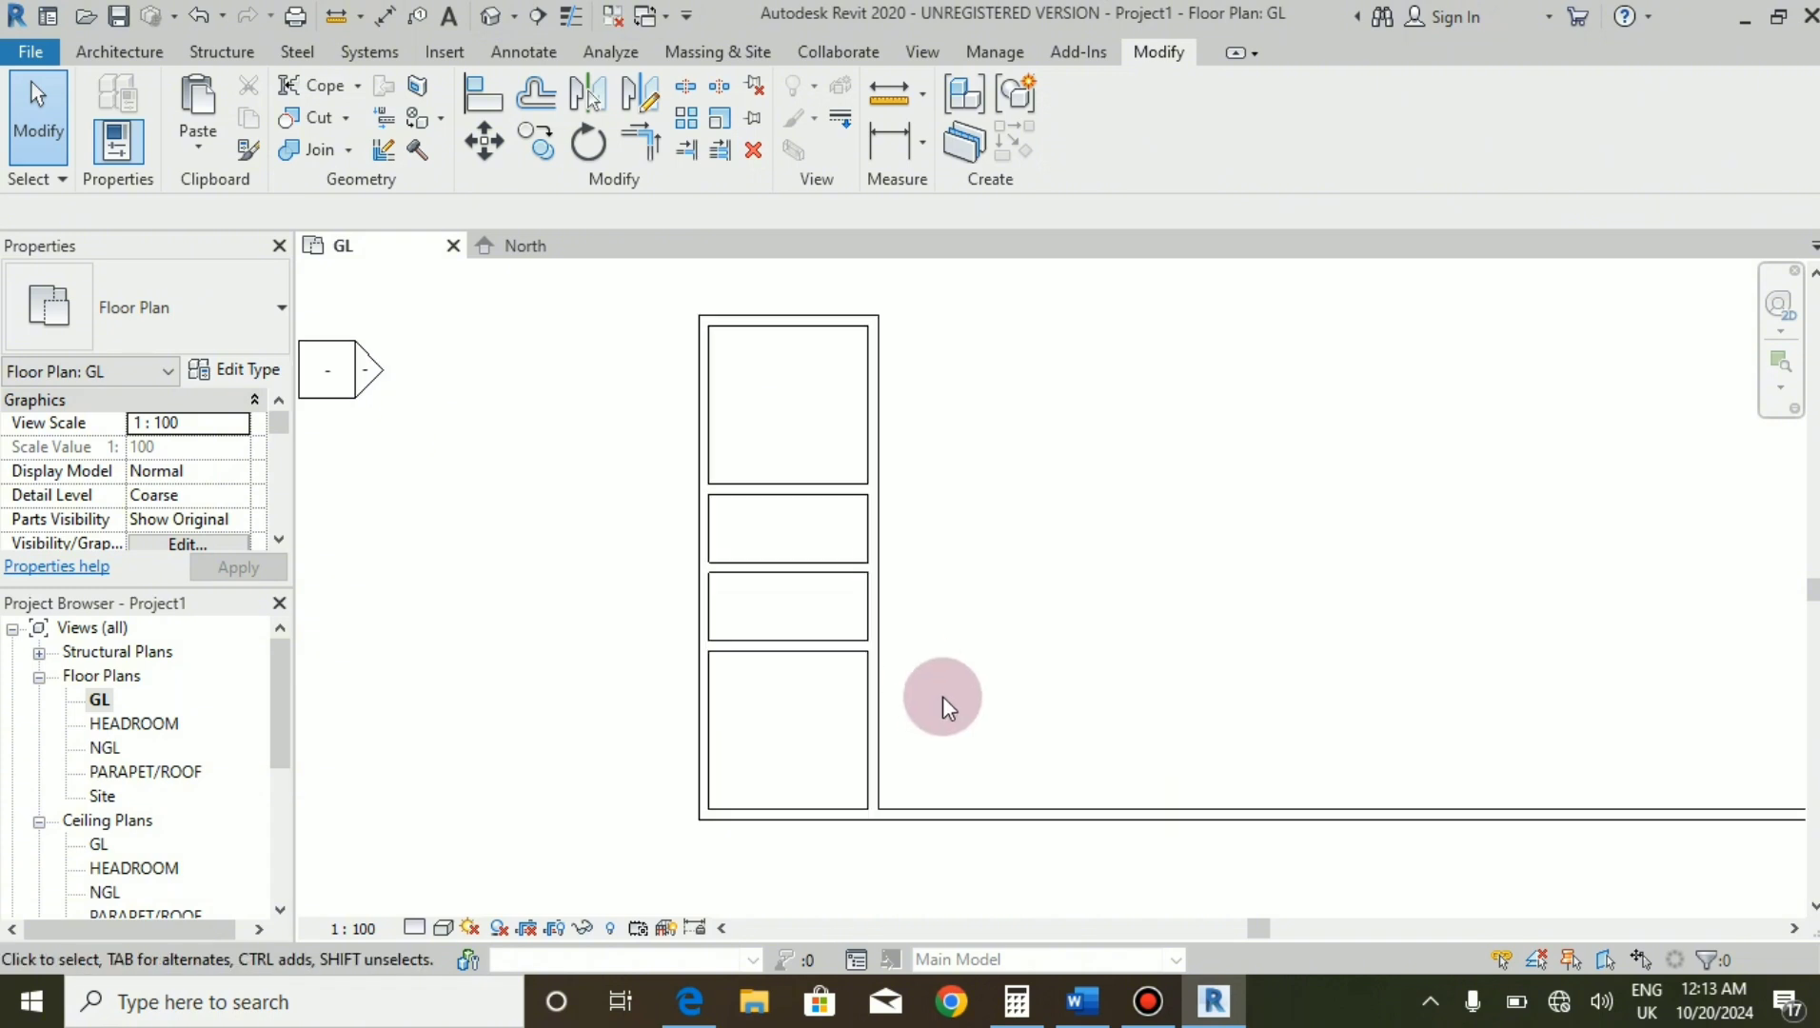
Offset the right-hand vertical wall of the bedroom block inward by 1225 mm as a copy, and end Offset.
scroll(891, 595, "up", 1)
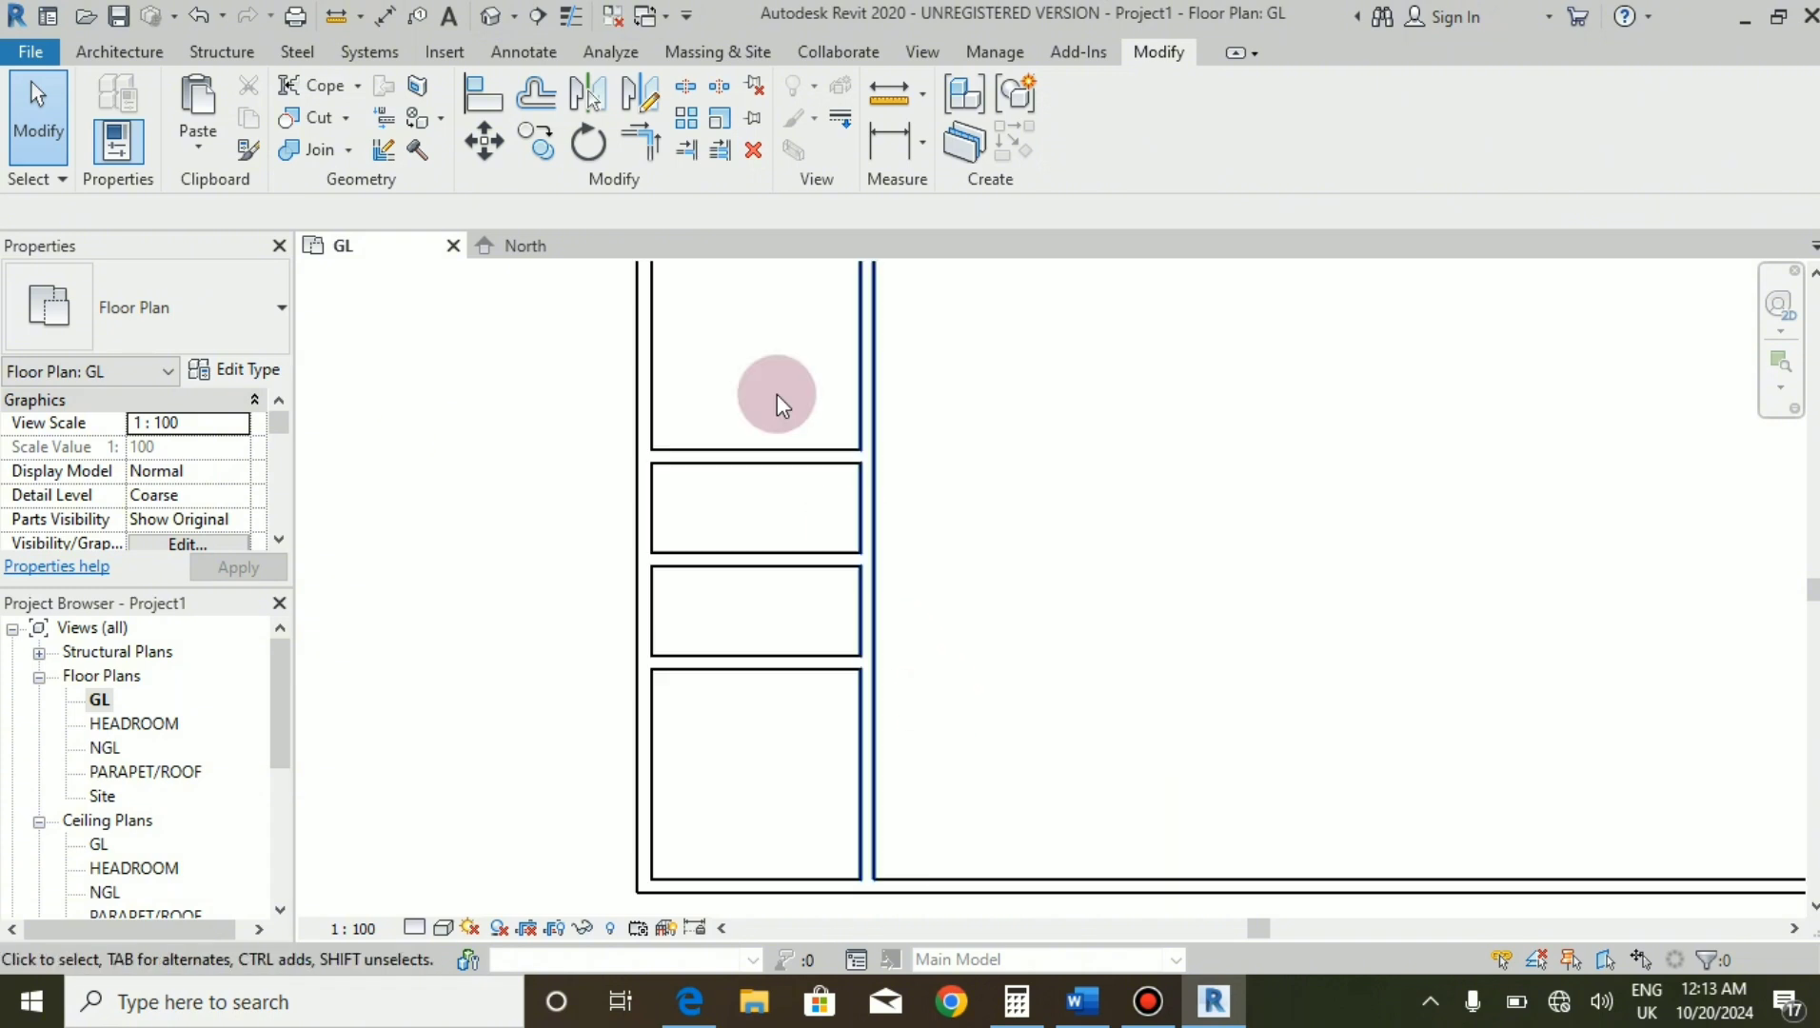
left_click(532, 103)
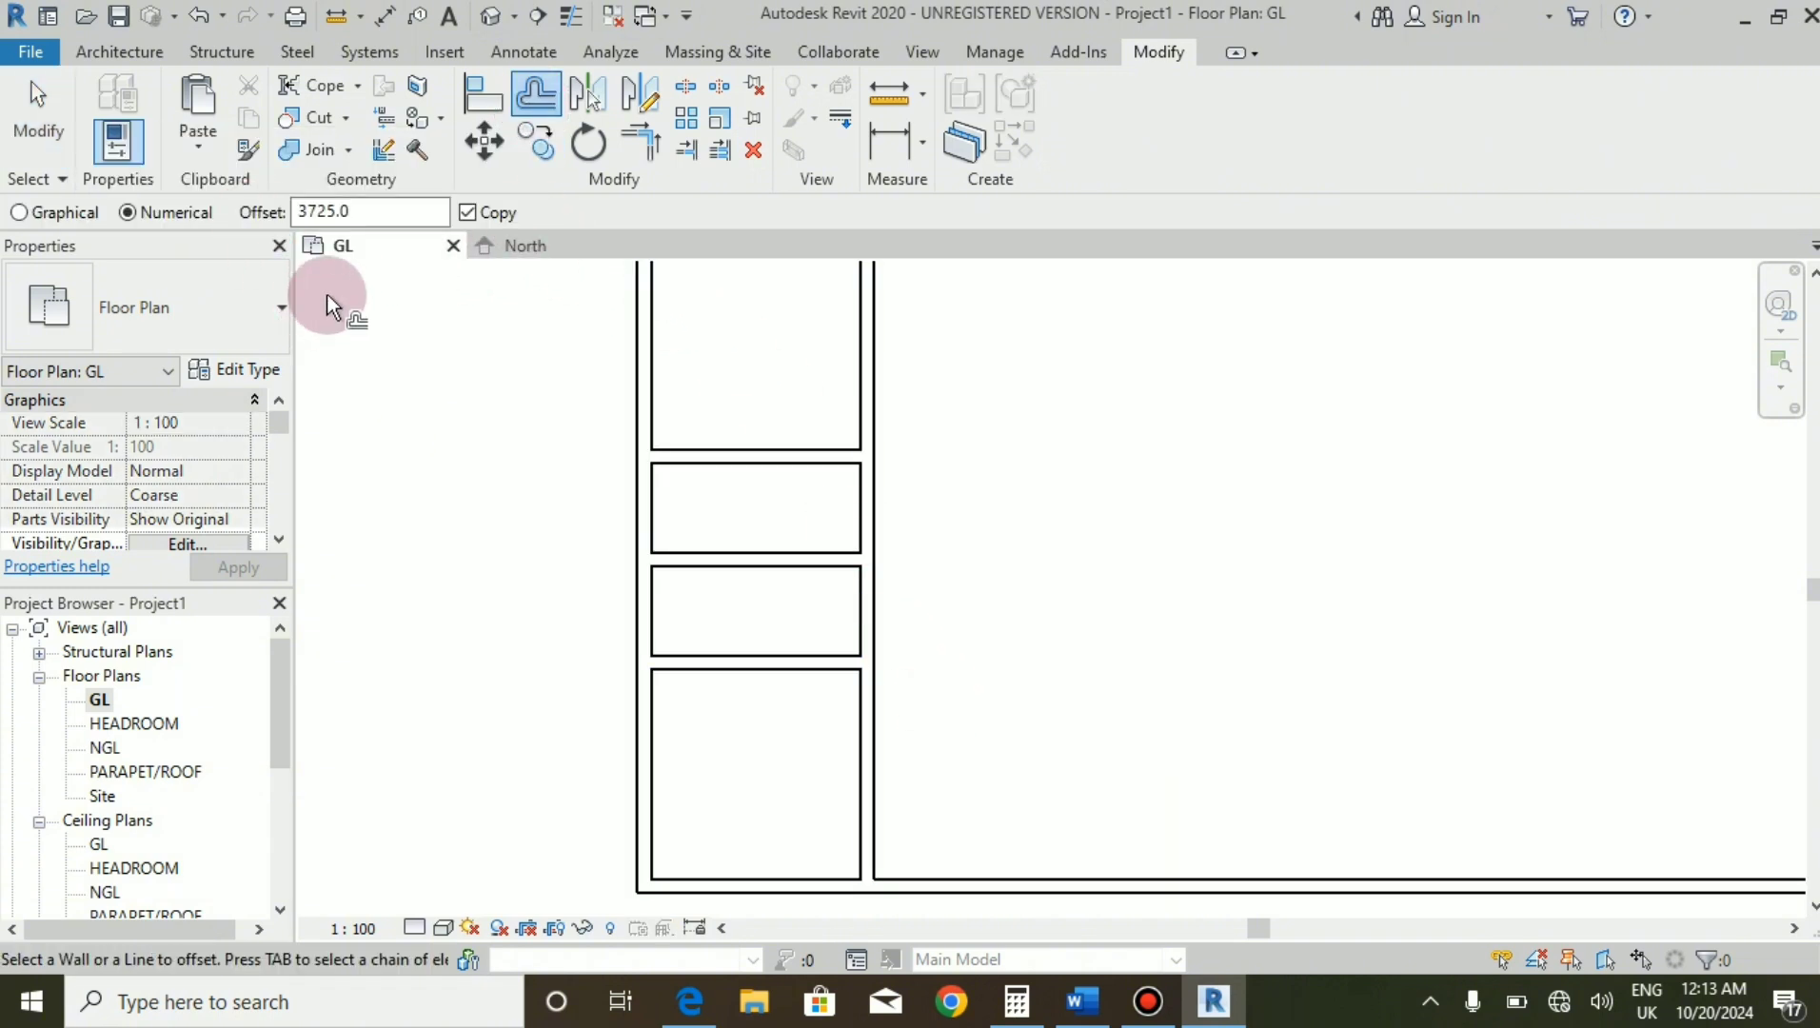
double_click(345, 212)
type("1225")
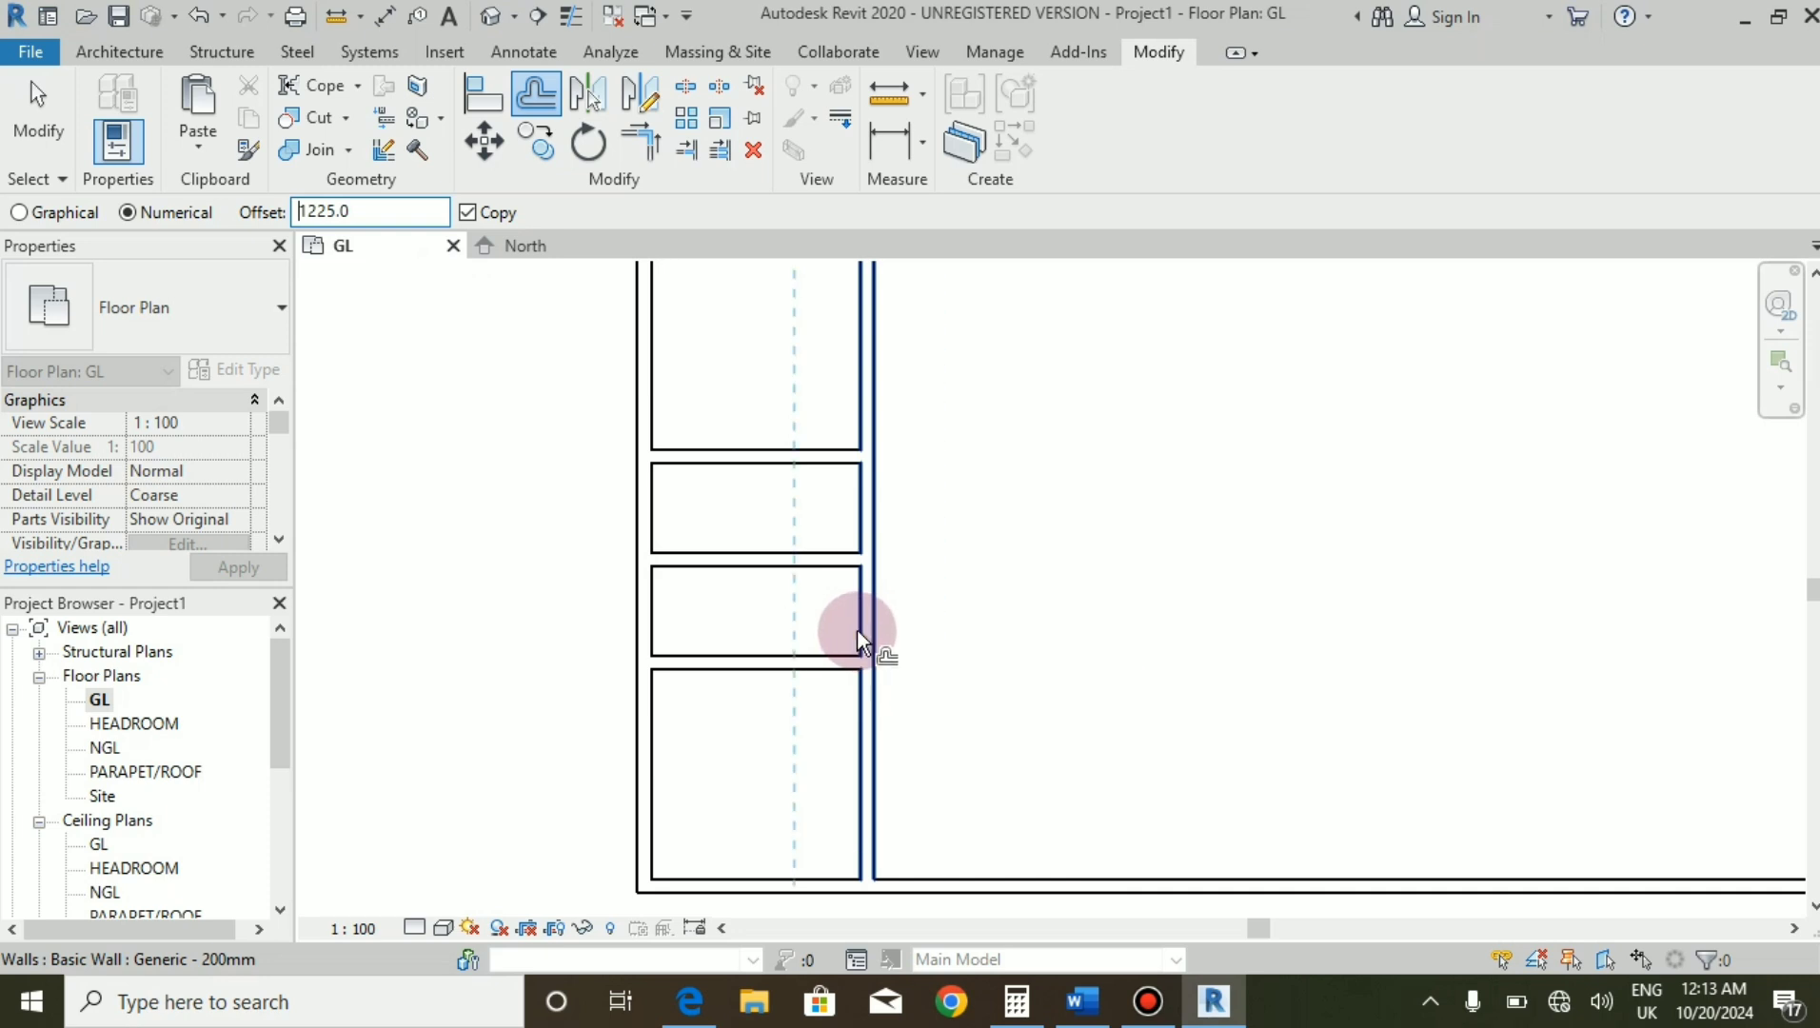
left_click(858, 629)
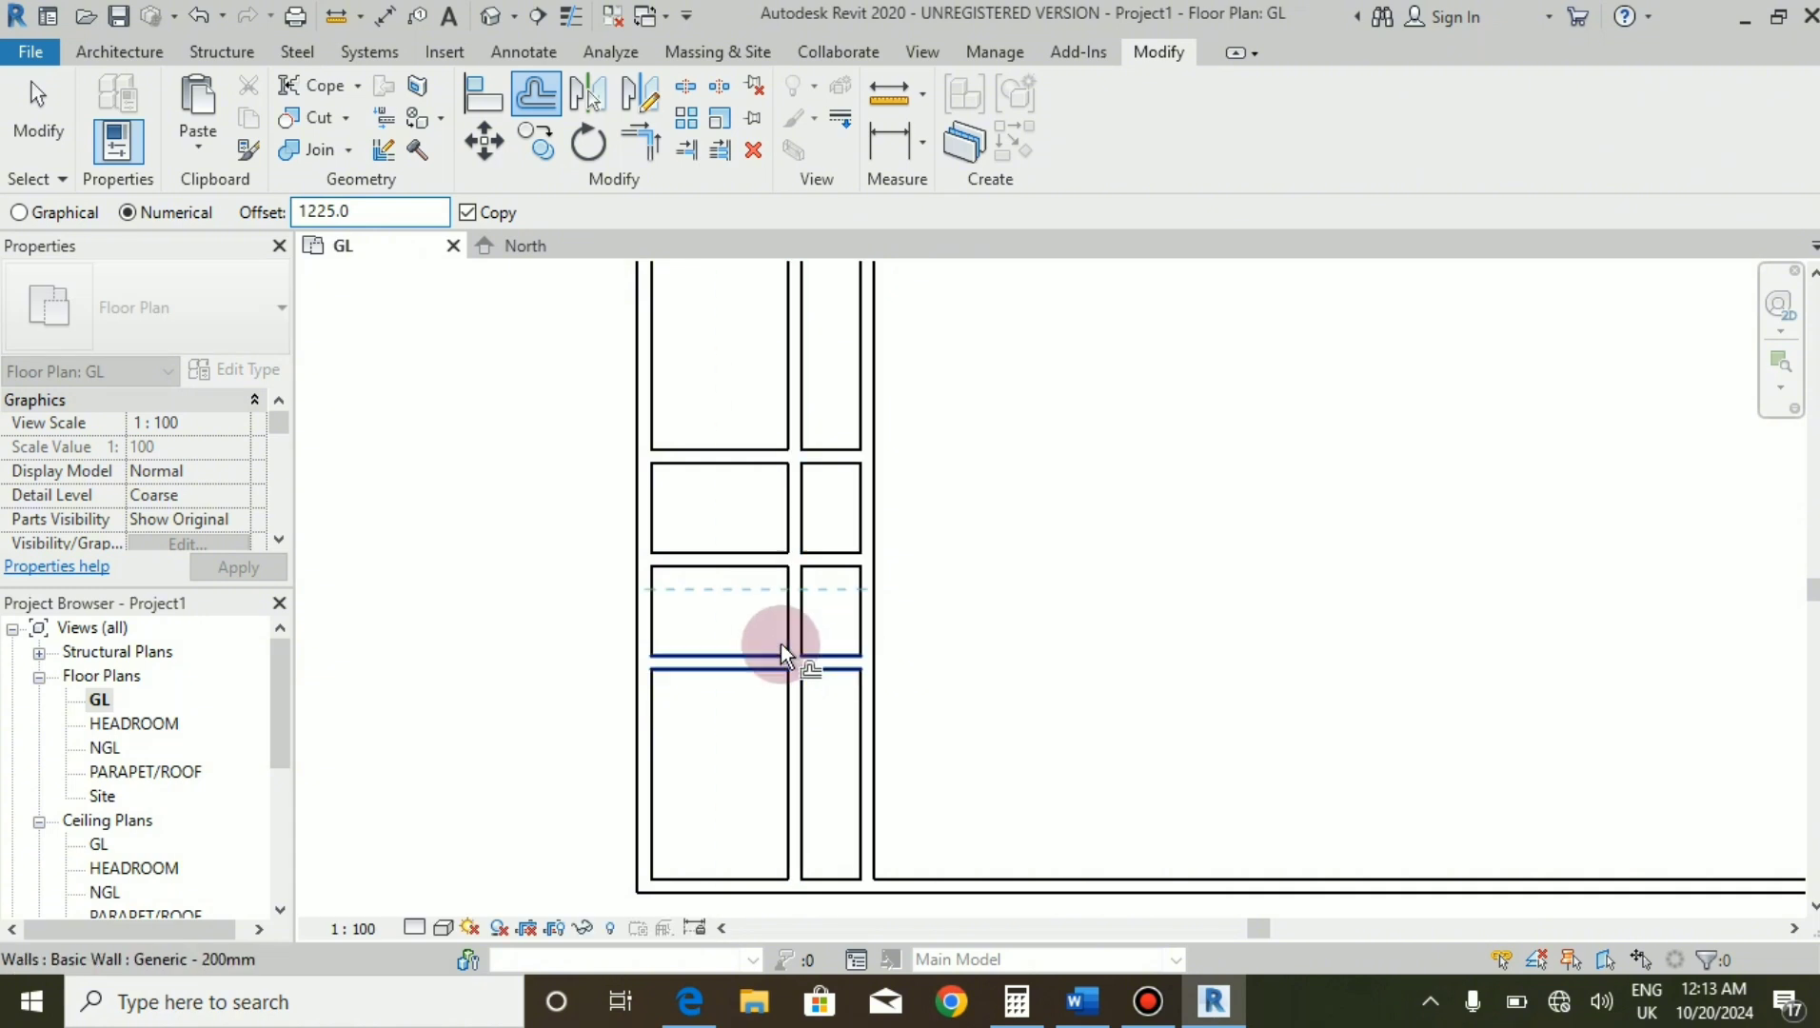
scroll(782, 645, "up", 2)
key("Escape")
scroll(809, 617, "down", 3)
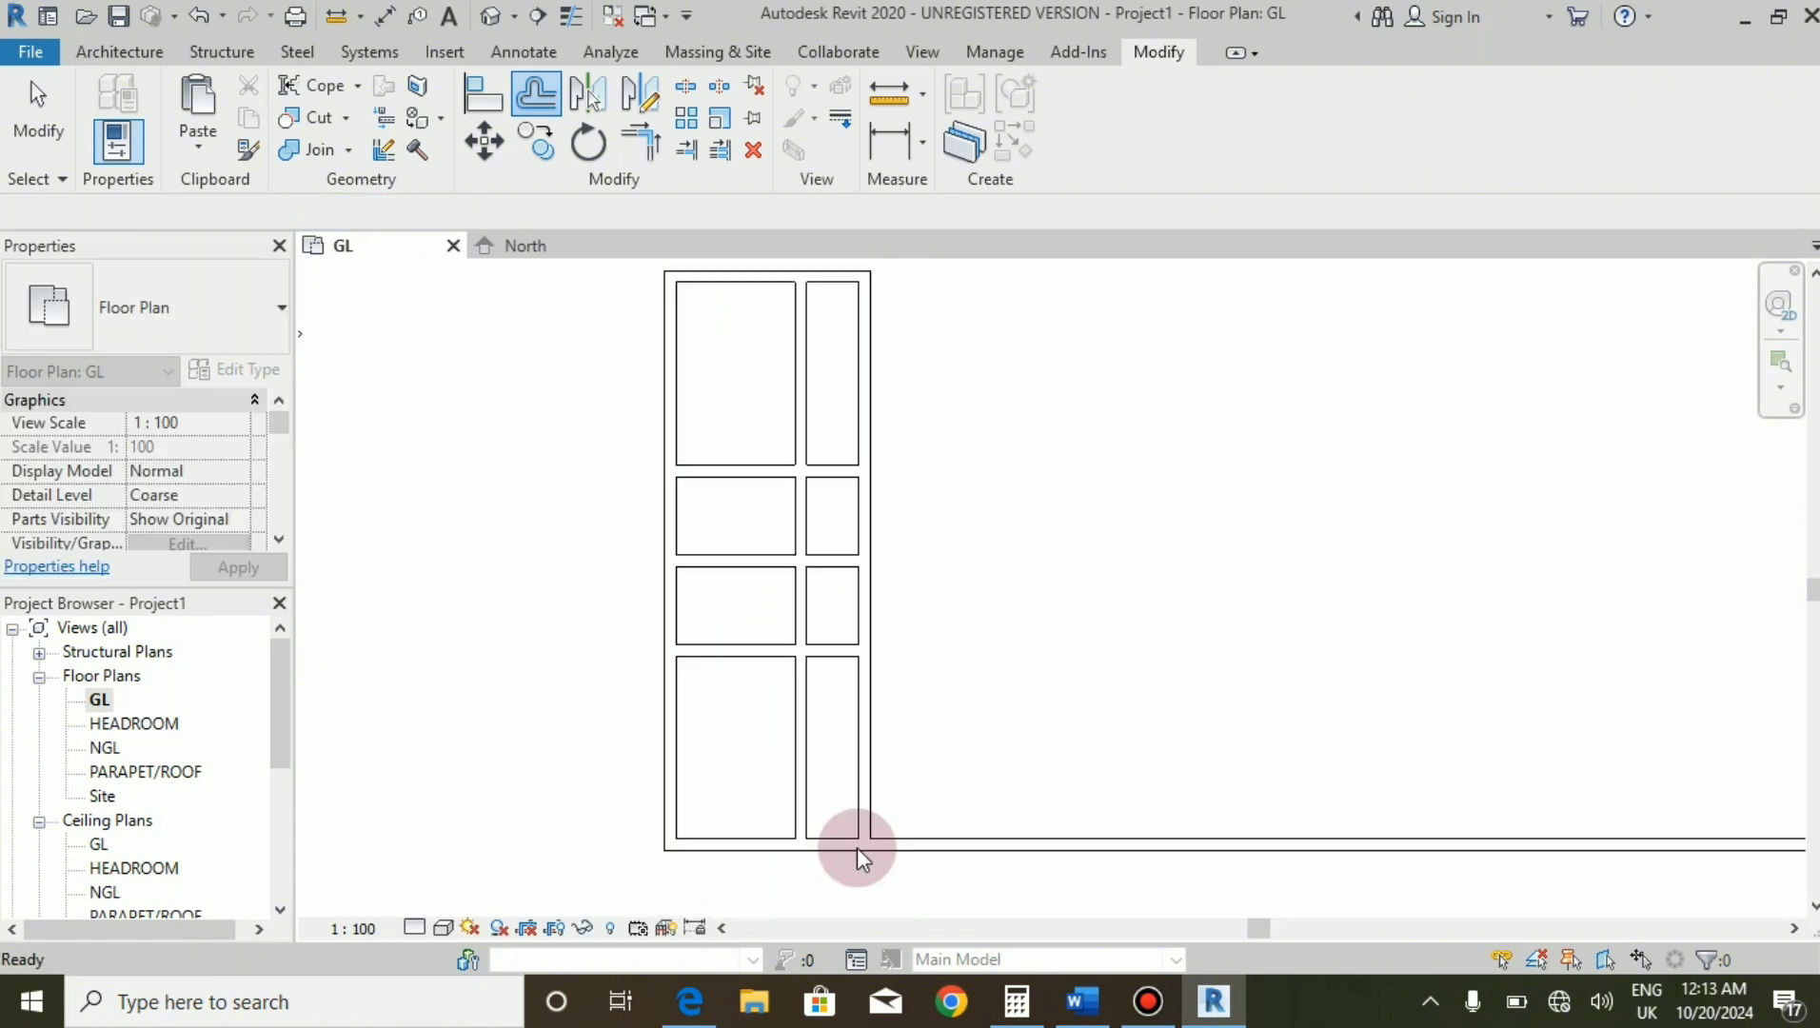
scroll(751, 410, "down", 2)
scroll(798, 493, "up", 2)
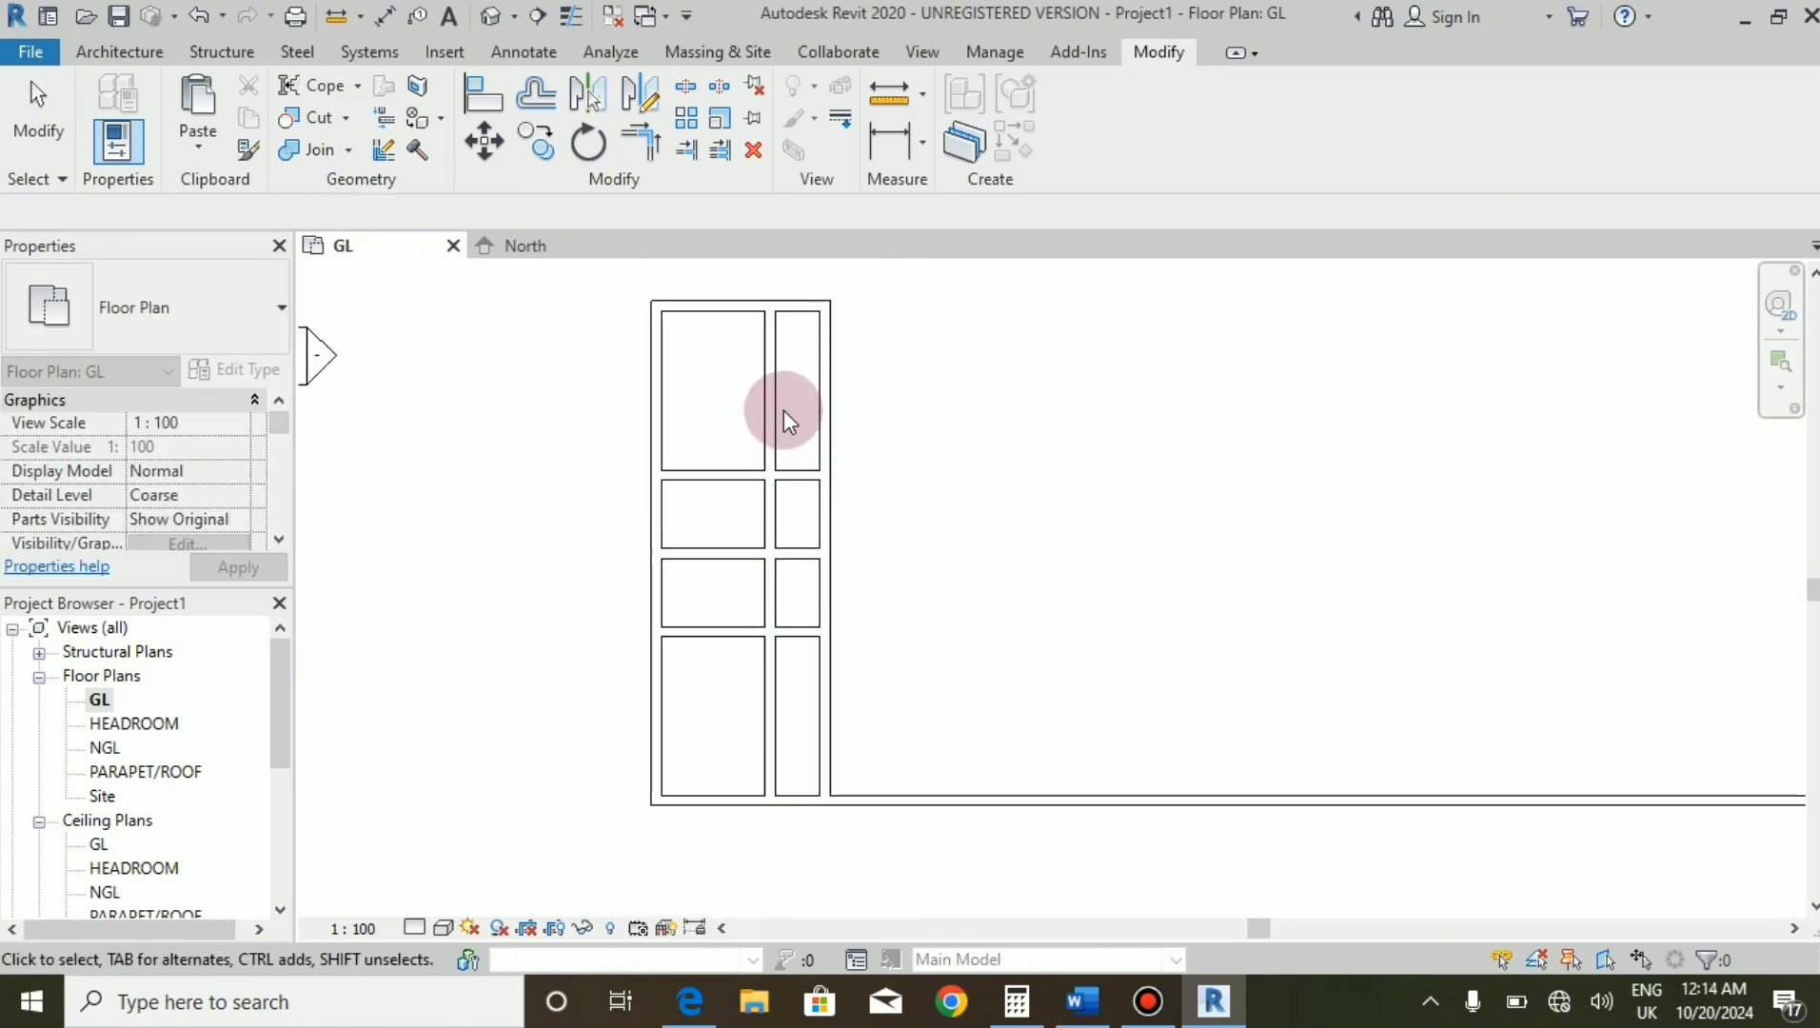
Shorten the new vertical wall at both ends so it runs only between the upper and lower bedroom walls, alongside the bathrooms.
left_click(767, 328)
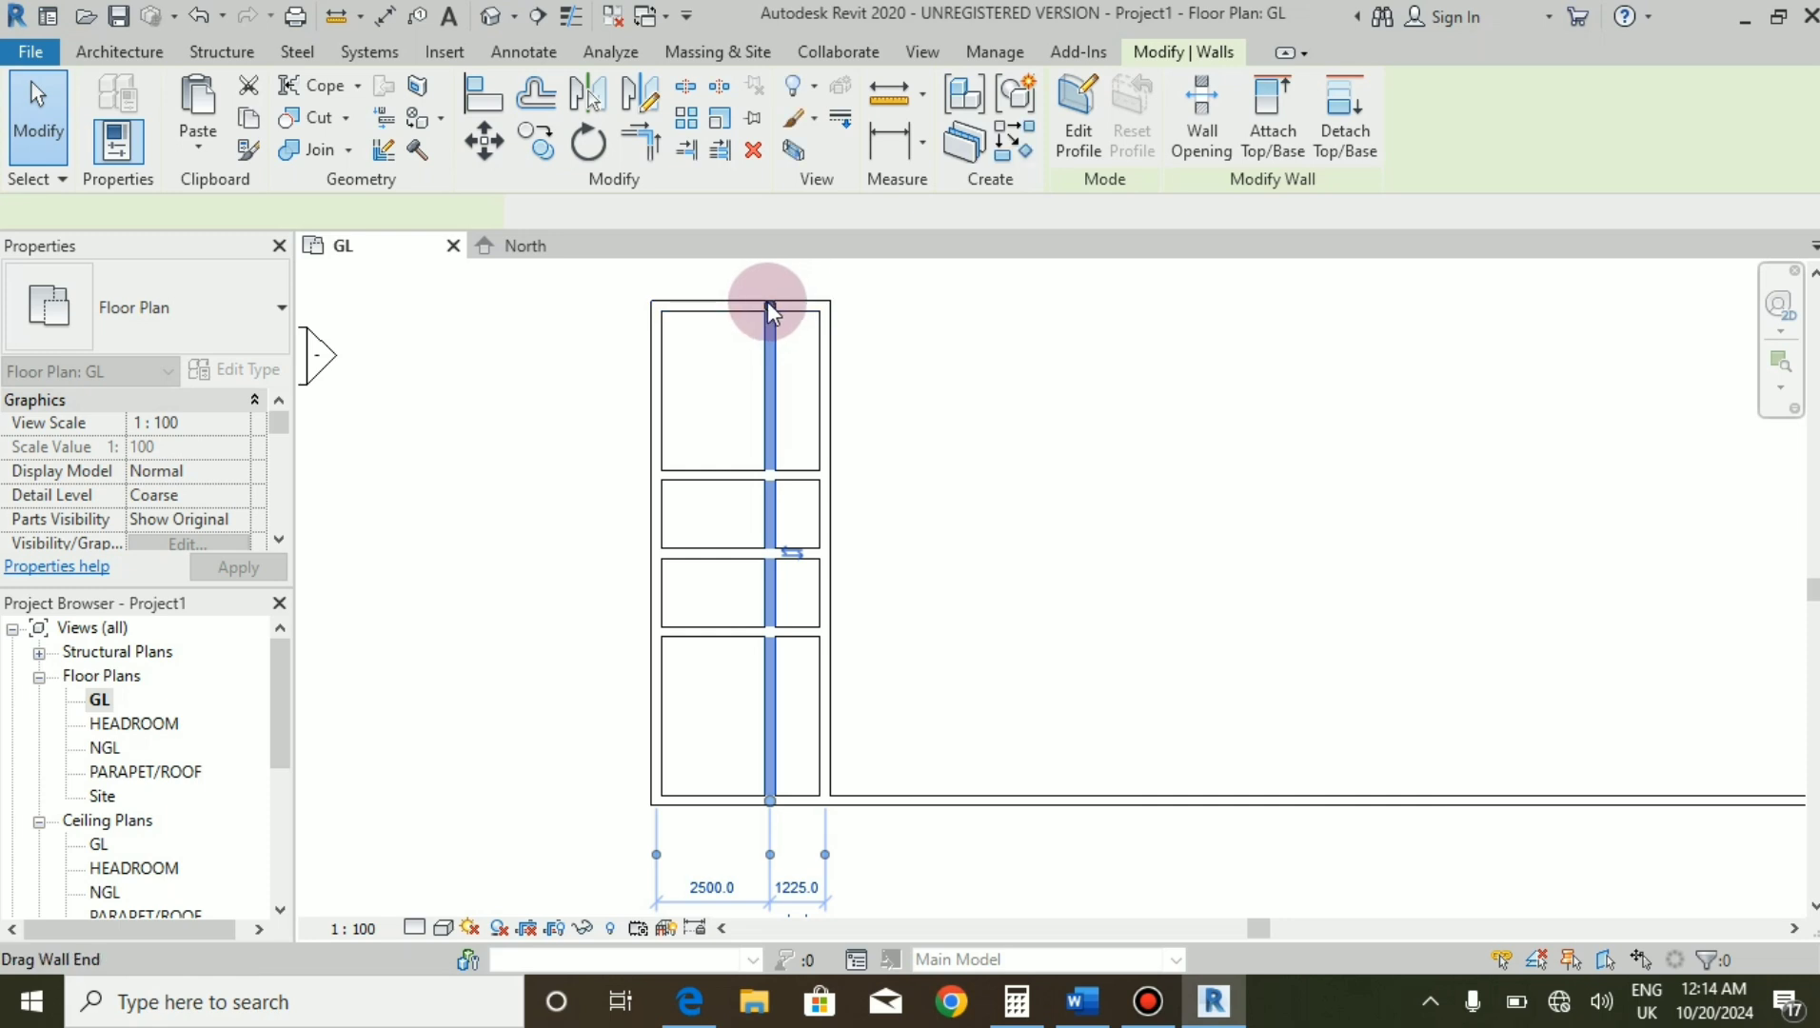
left_click_drag(768, 302, 770, 476)
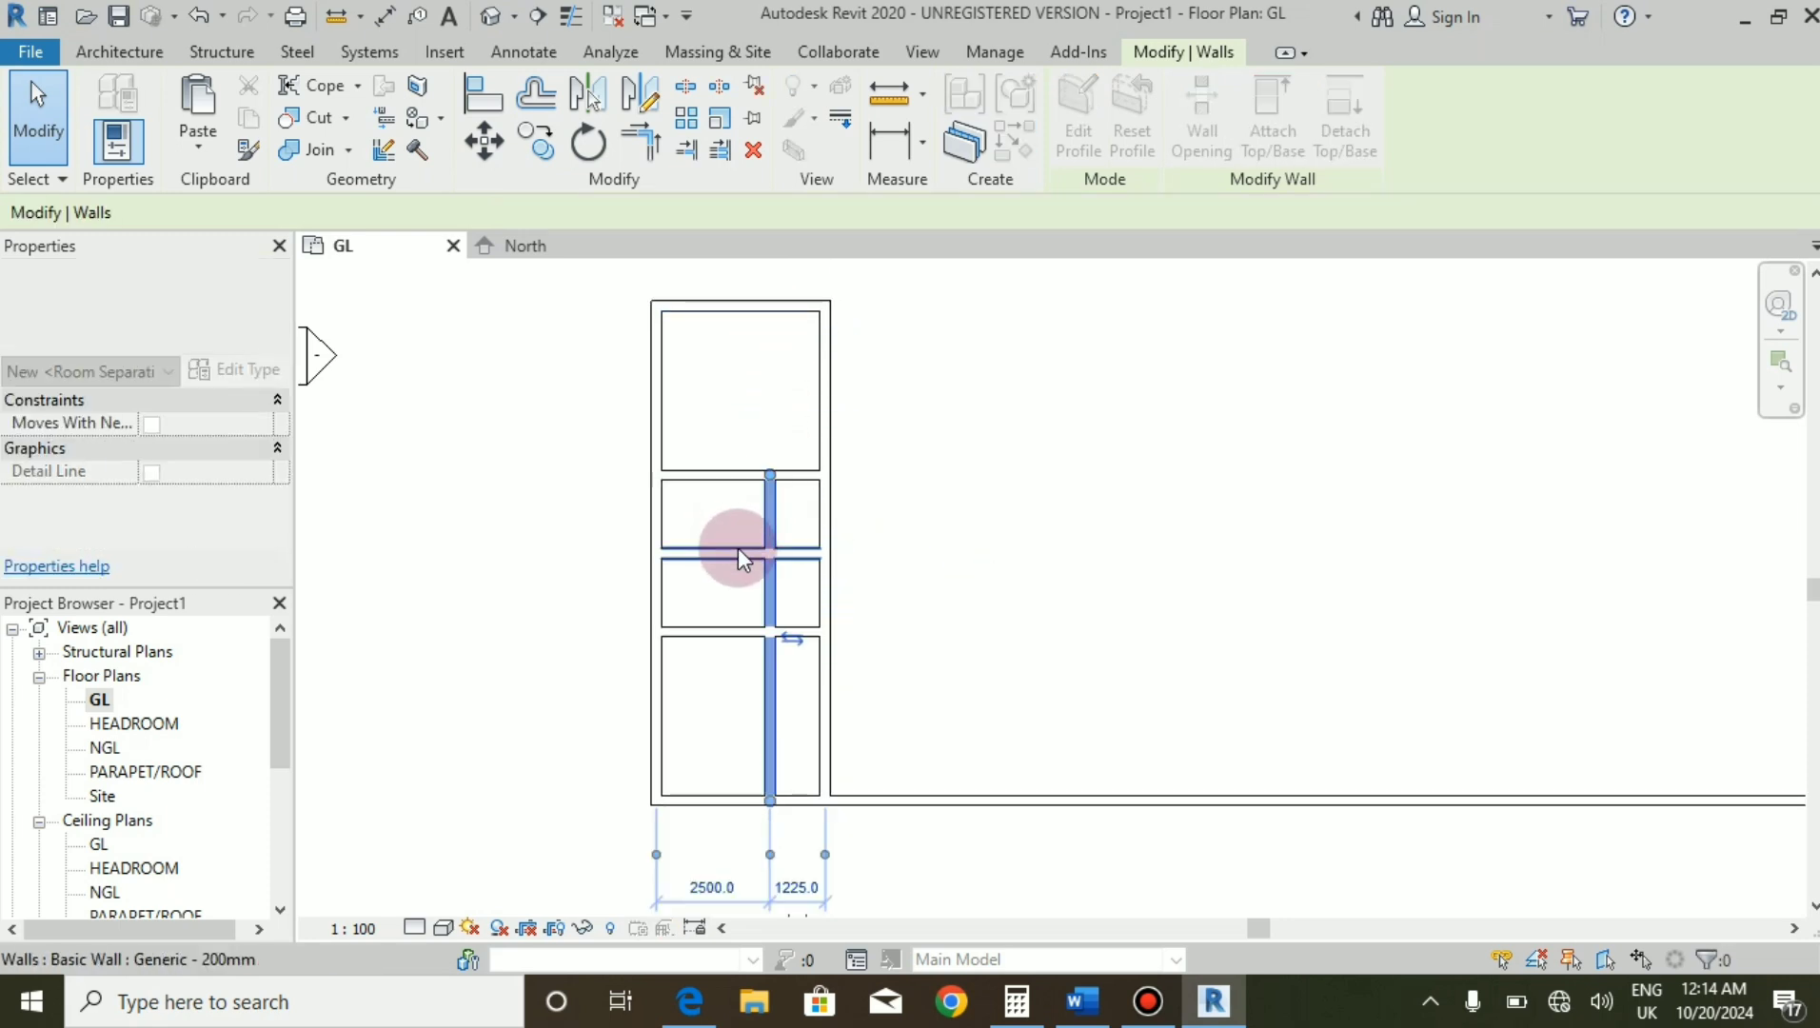
scroll(724, 671, "up", 2)
scroll(887, 752, "down", 1)
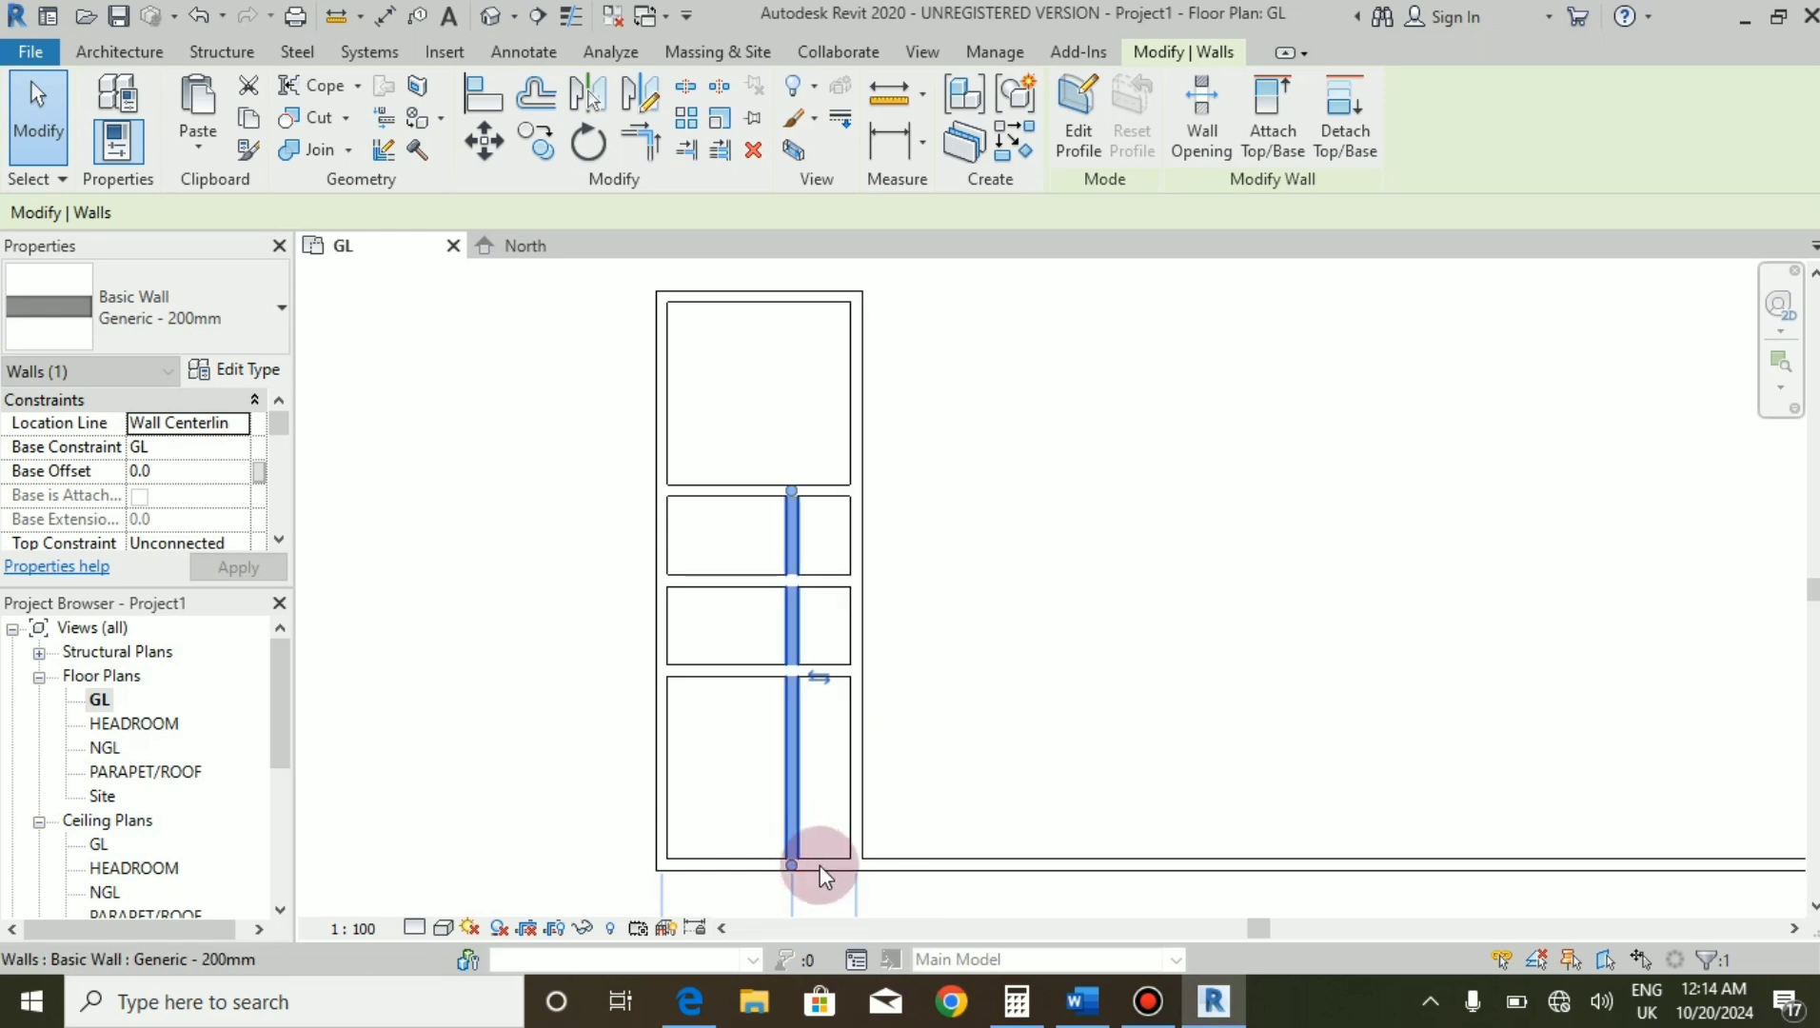
scroll(819, 865, "up", 2)
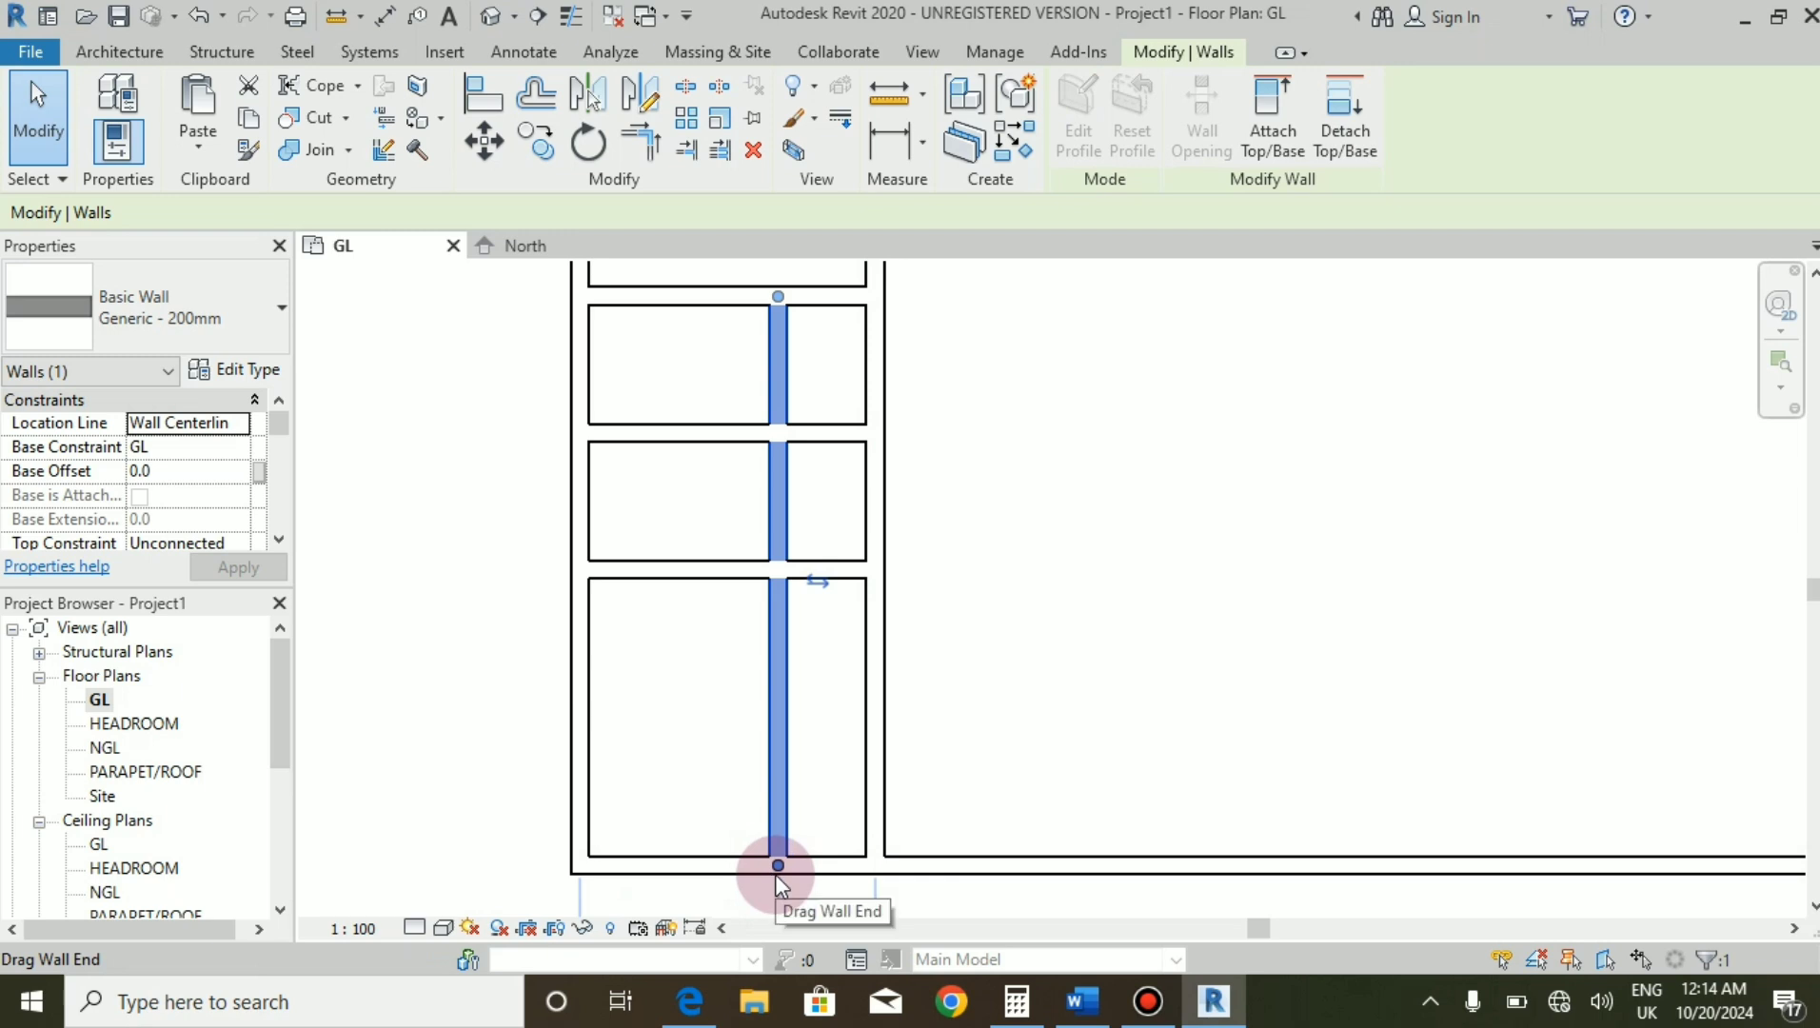
left_click_drag(777, 863, 780, 568)
left_click(706, 774)
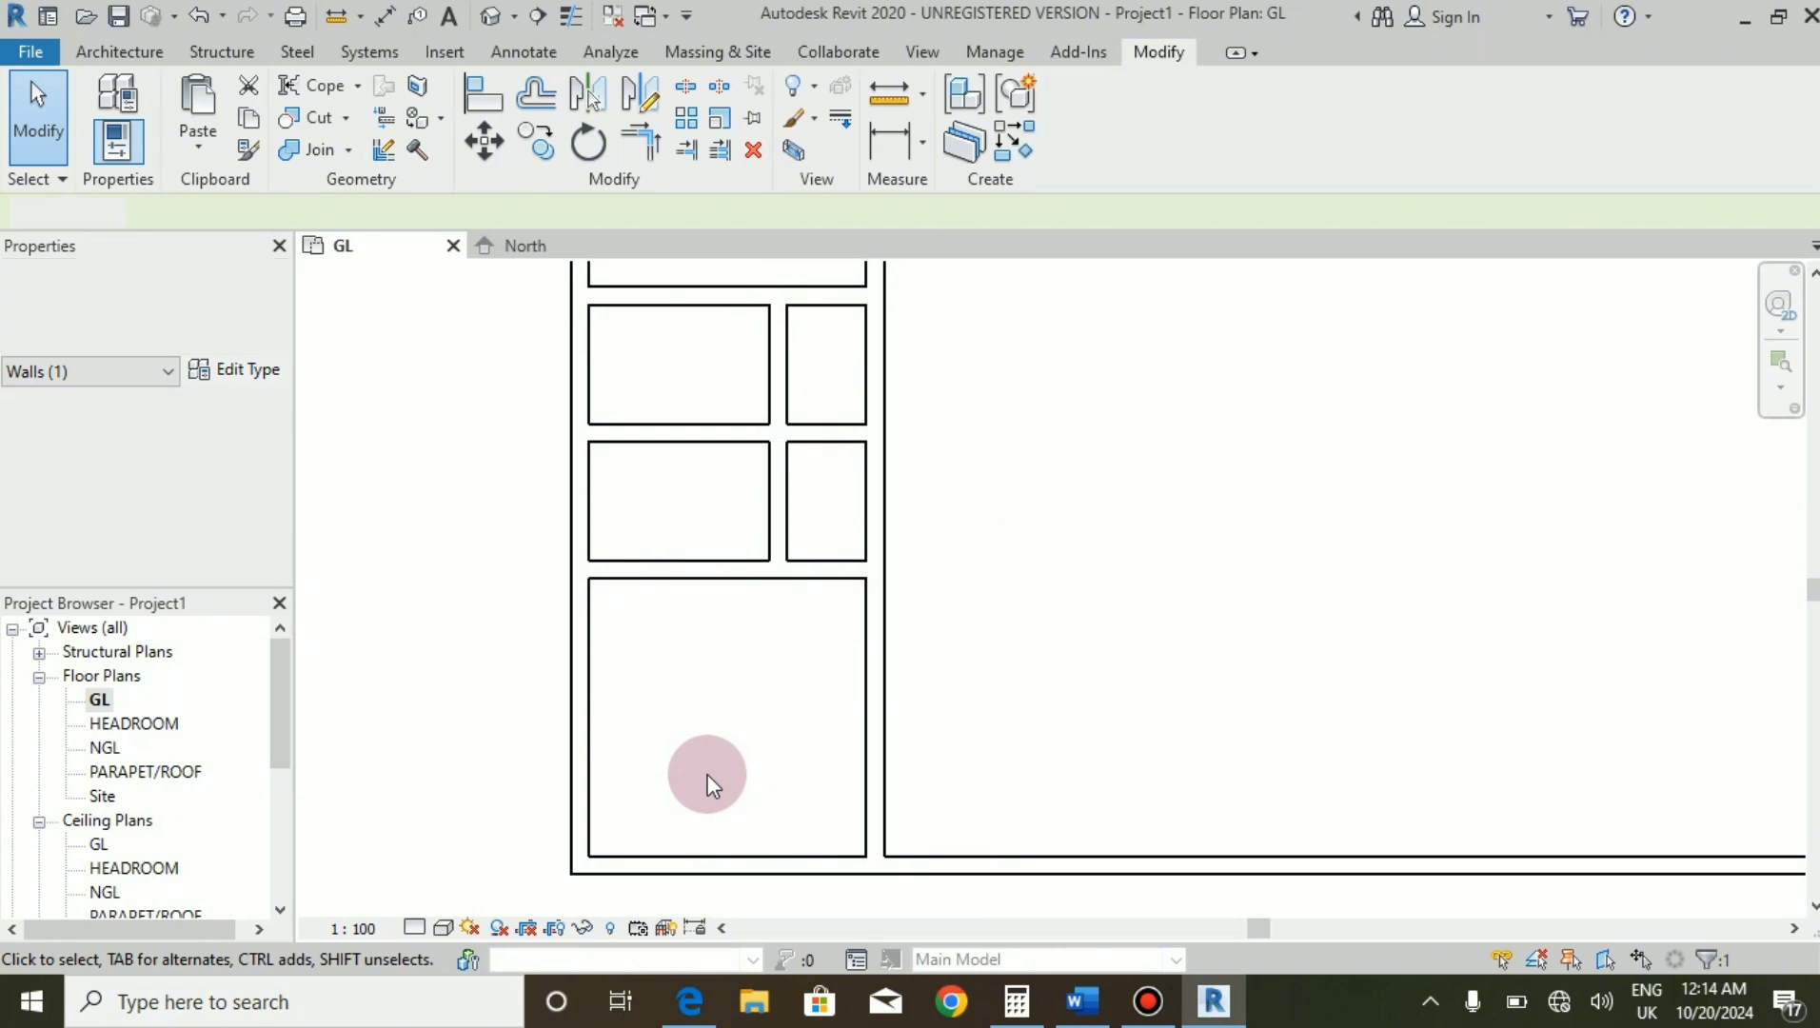
scroll(717, 749, "down", 1)
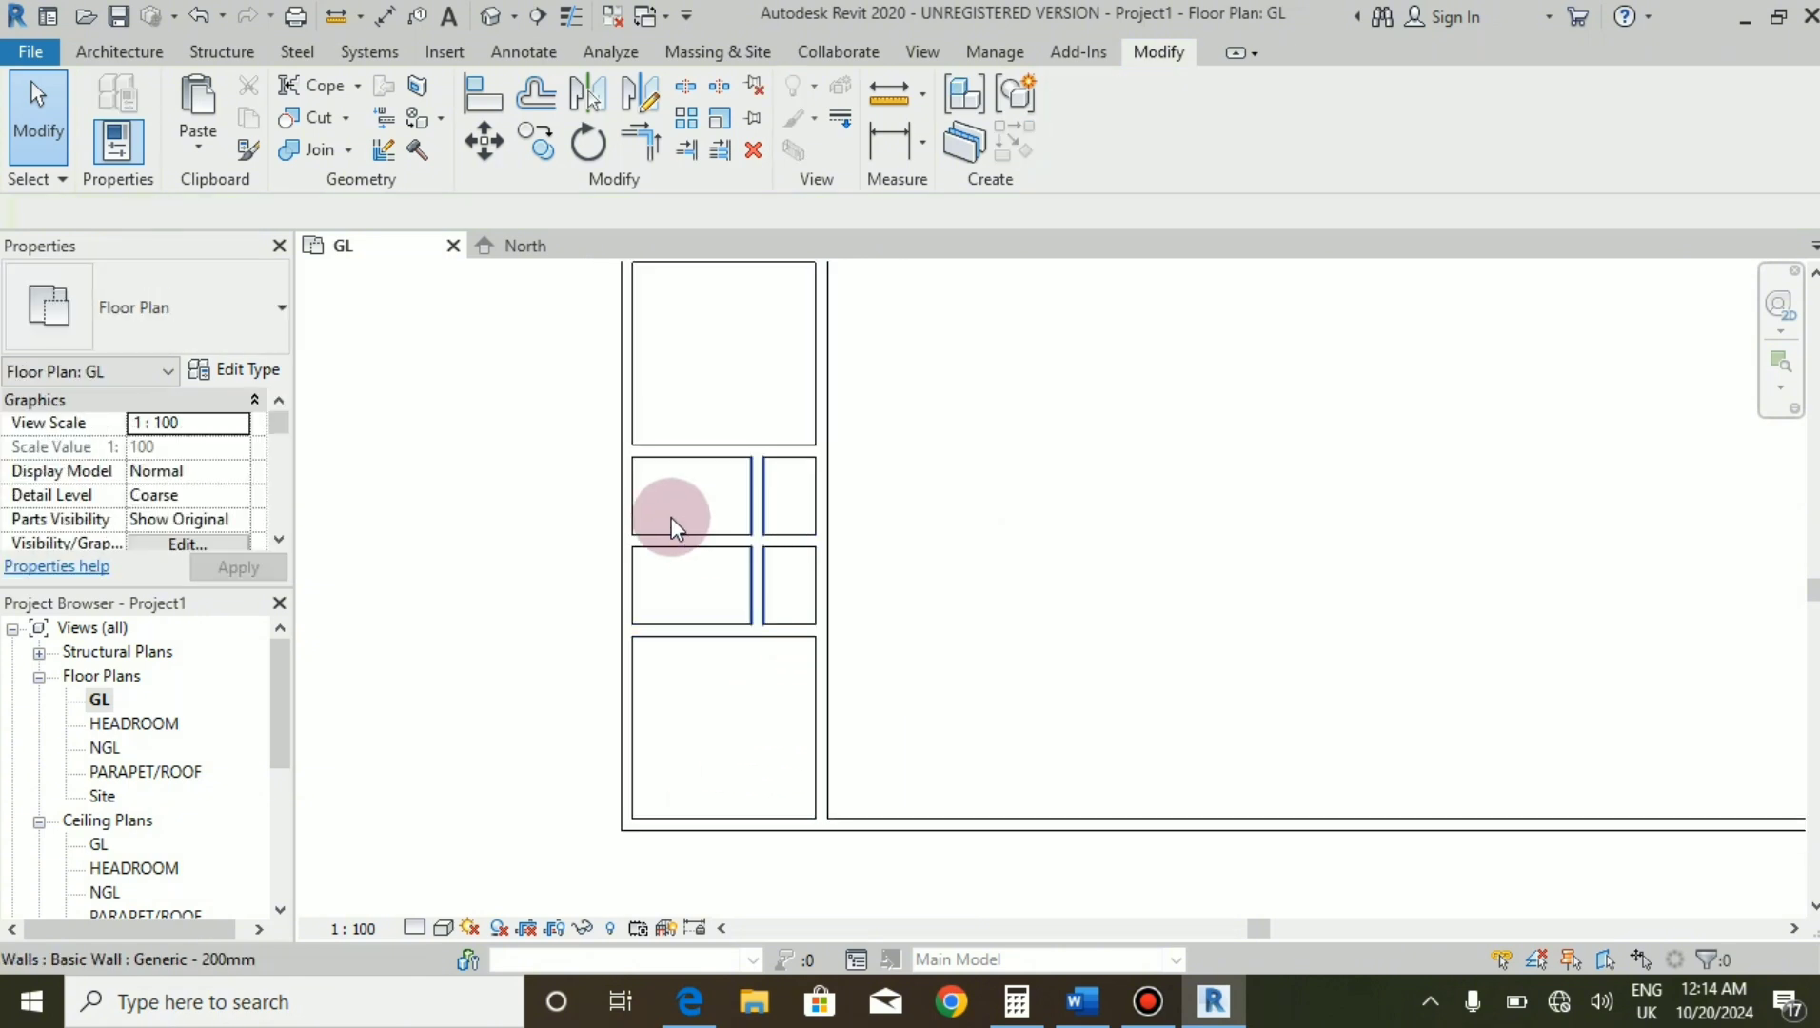
Shorten the horizontal wall between the two bathrooms to end at the lobby partition, and compare the layout with RRR-Model.pdf in Edge.
scroll(653, 518, "up", 3)
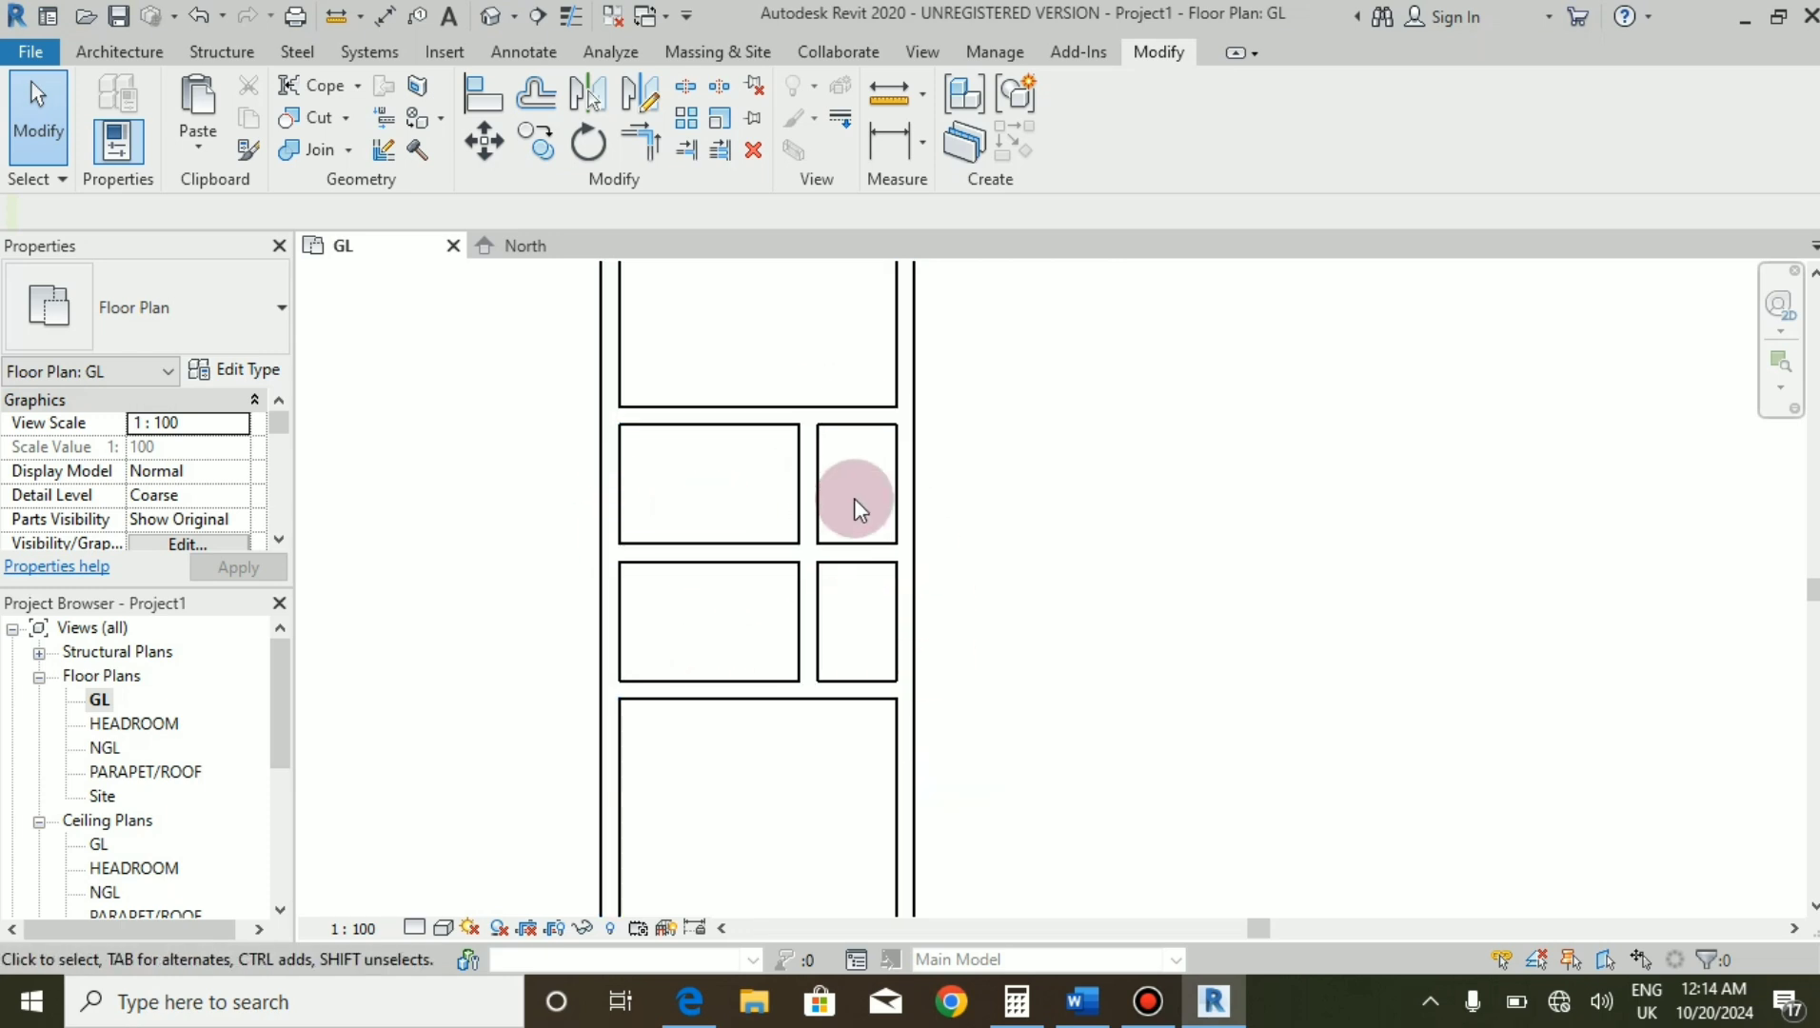
scroll(846, 568, "up", 2)
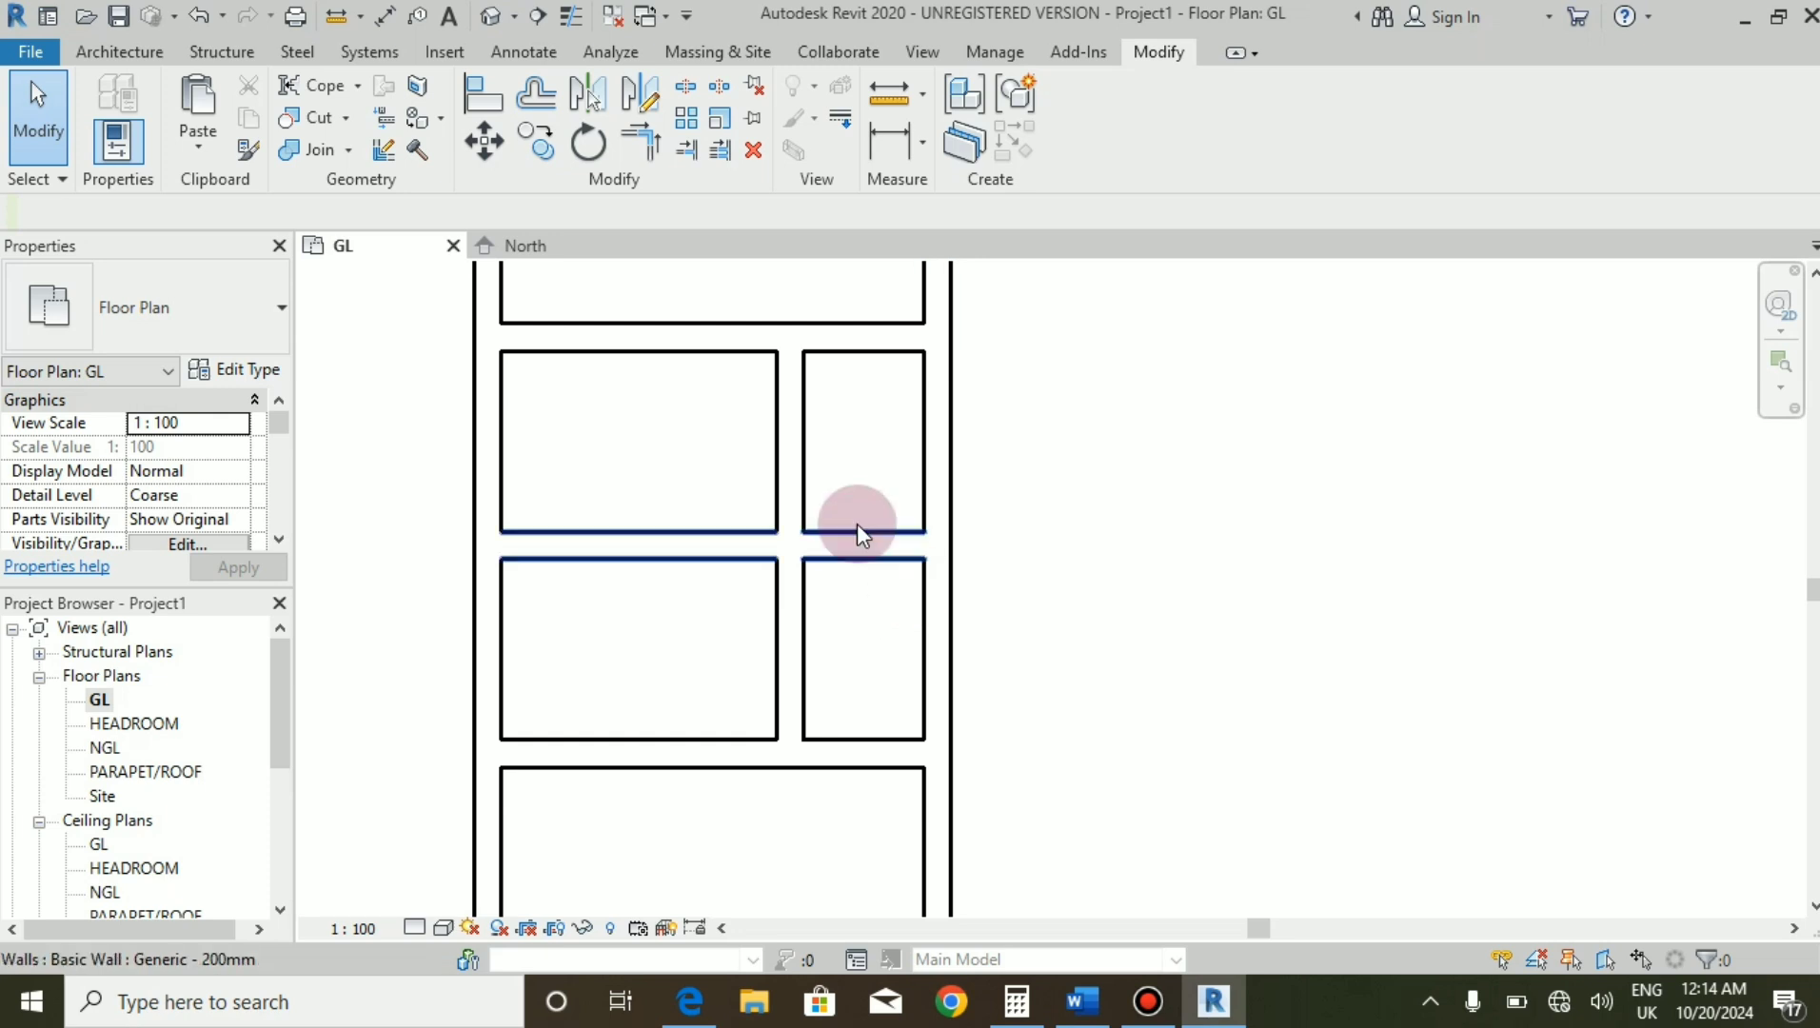
left_click(941, 545)
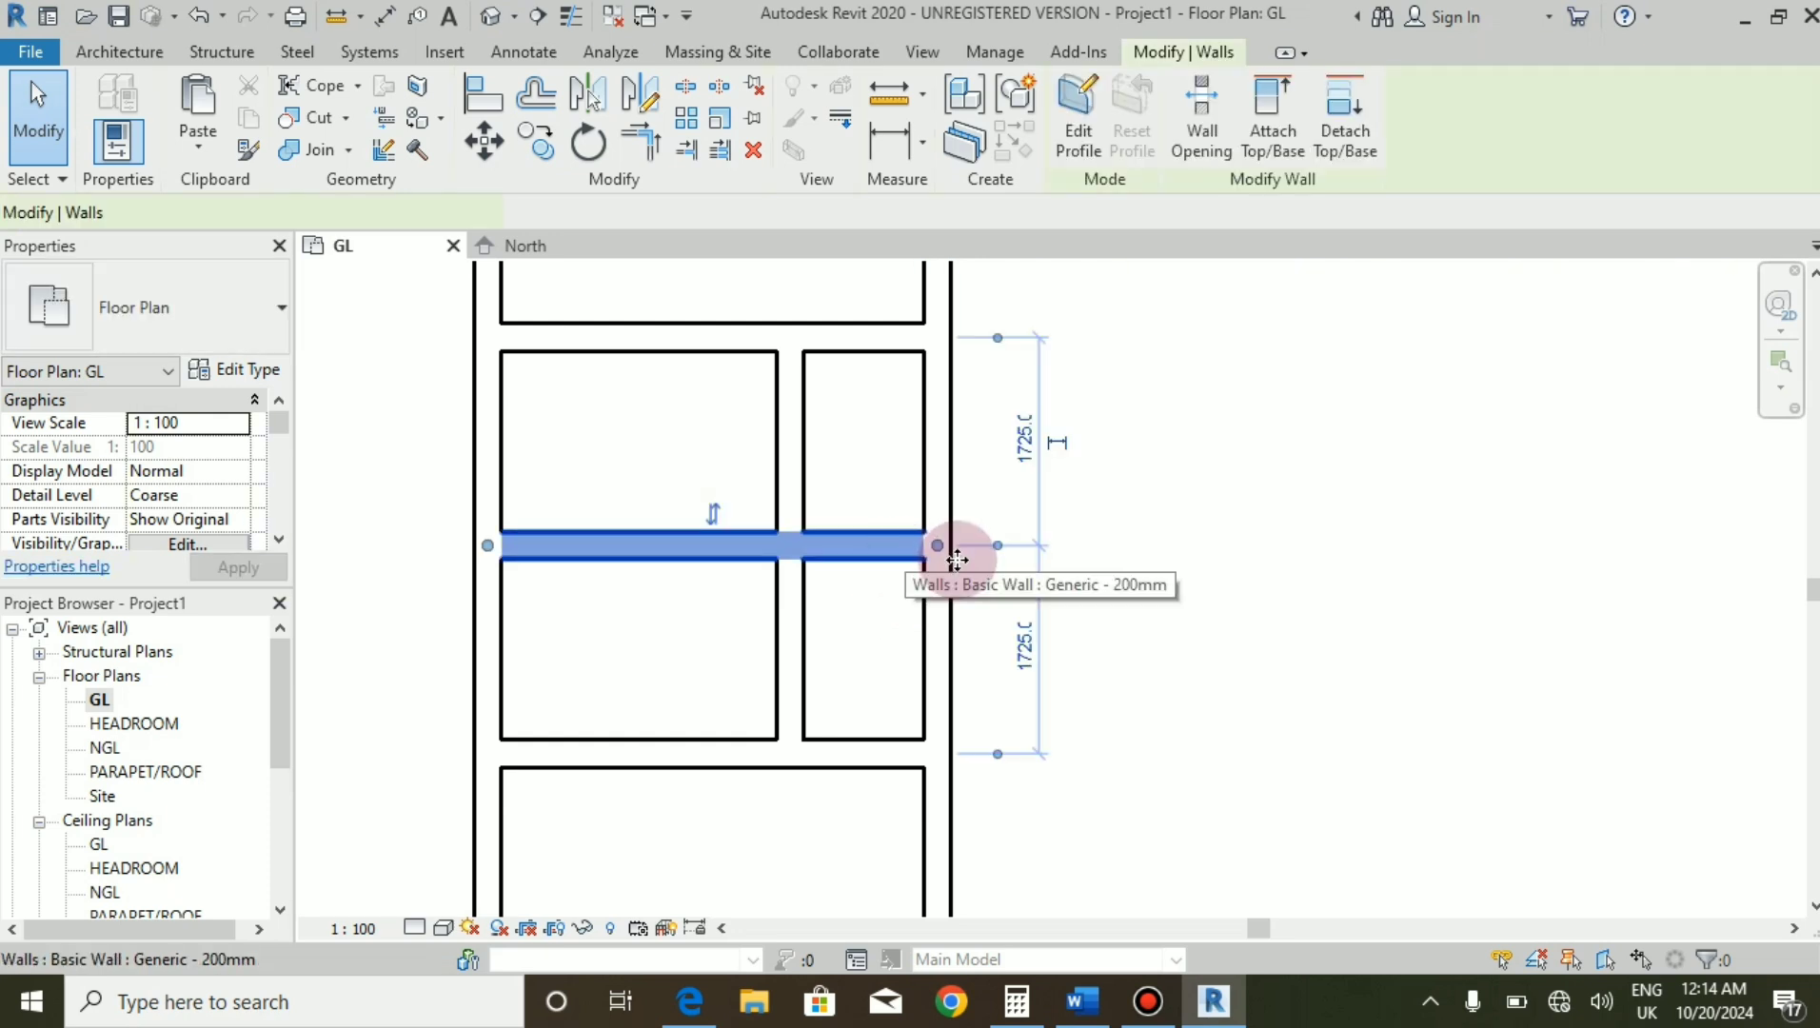
scroll(942, 550, "up", 1)
left_click_drag(939, 543, 844, 657)
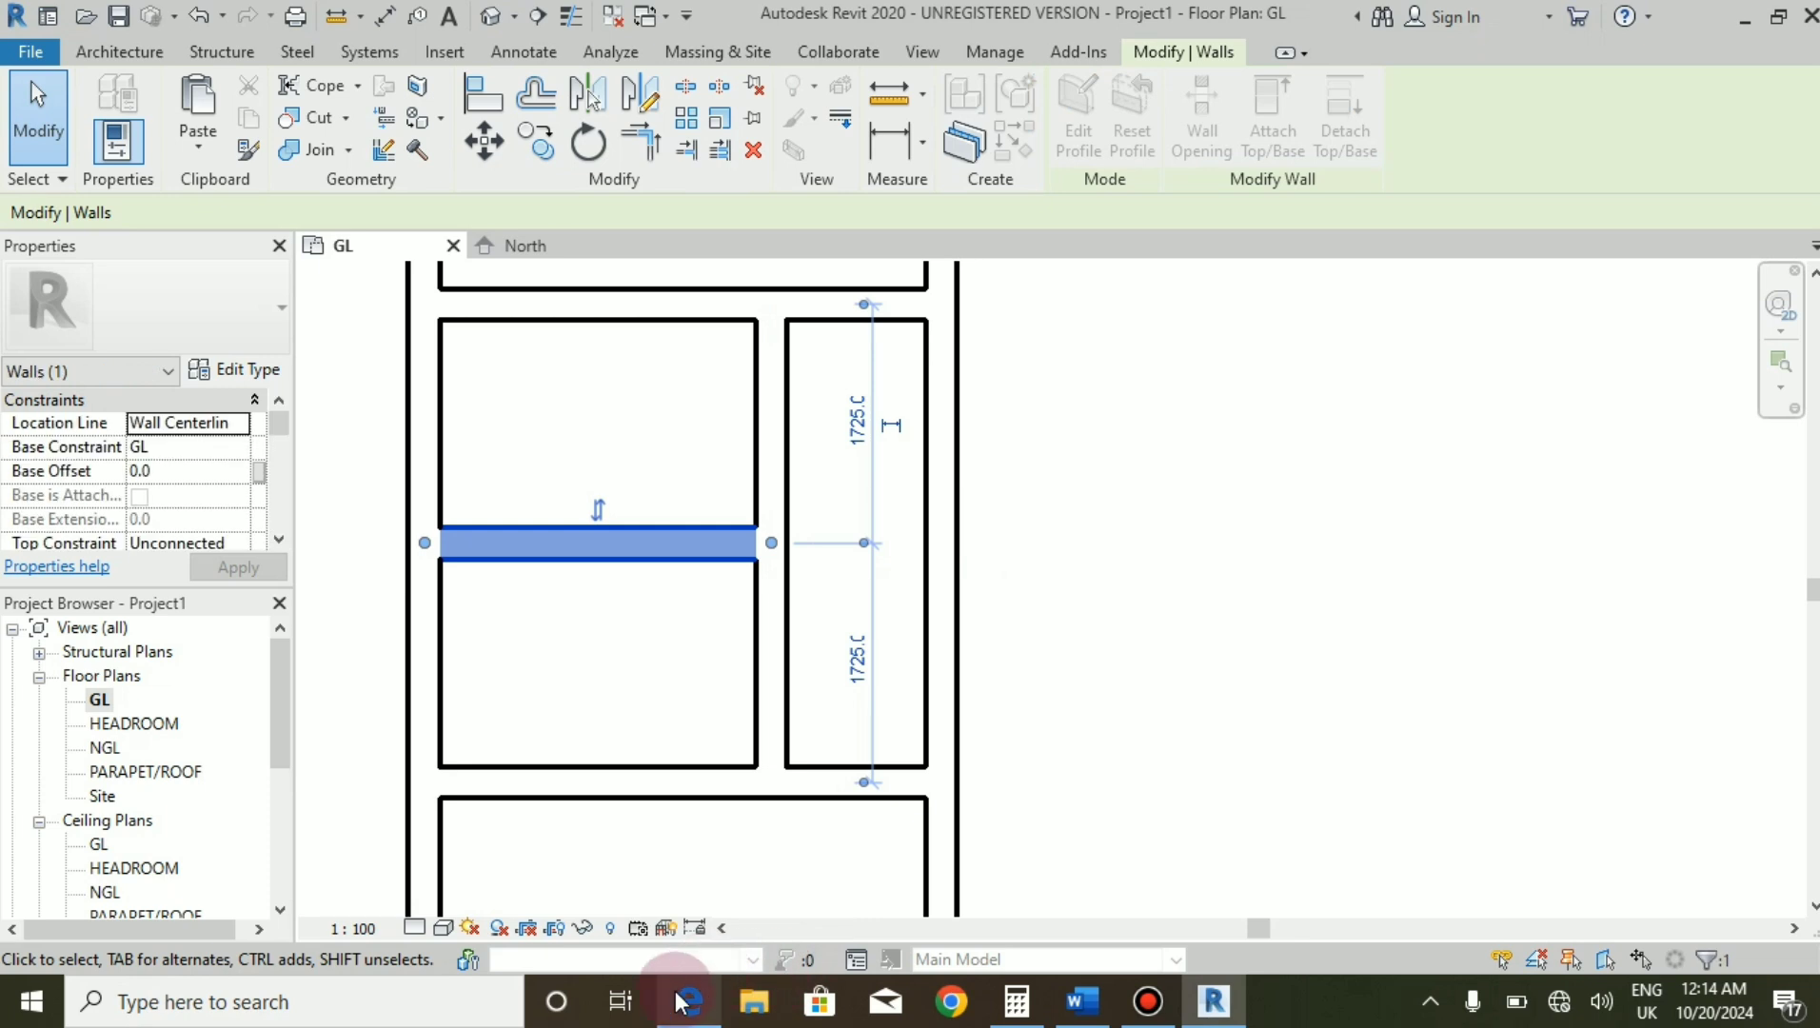
left_click(689, 1000)
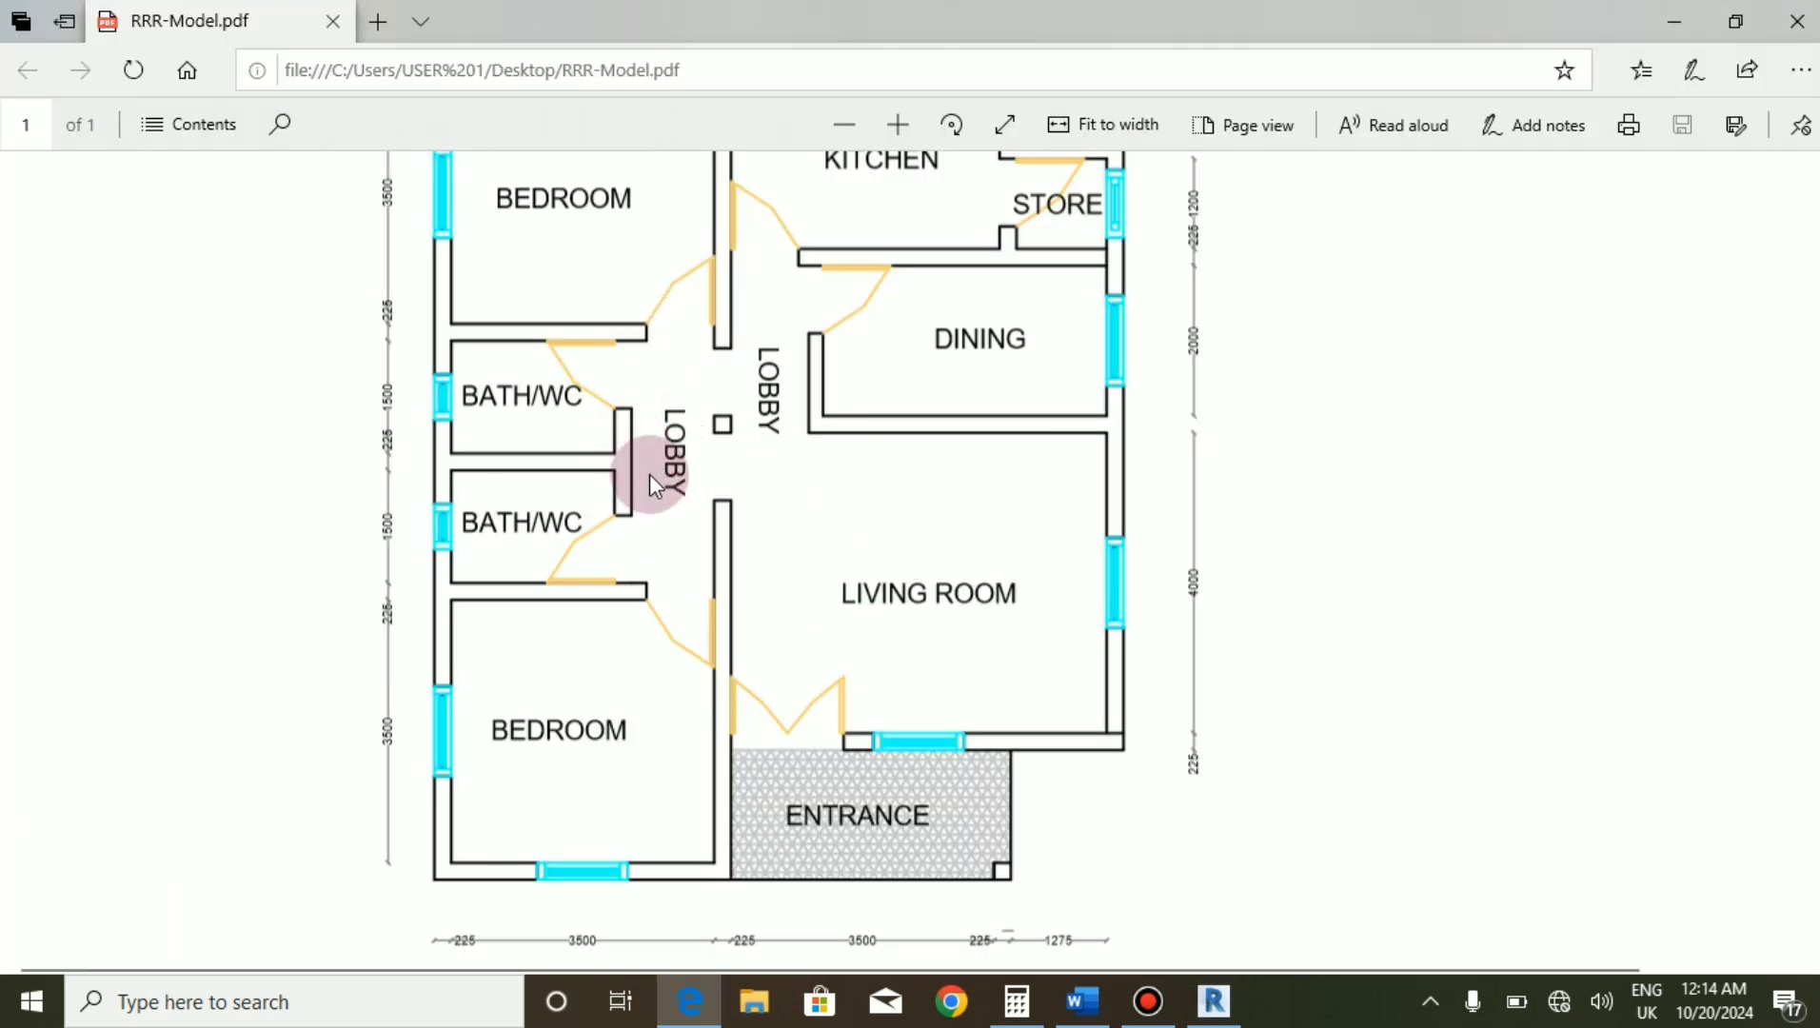
left_click(1213, 999)
key("Escape")
scroll(791, 524, "down", 2)
scroll(841, 695, "up", 1)
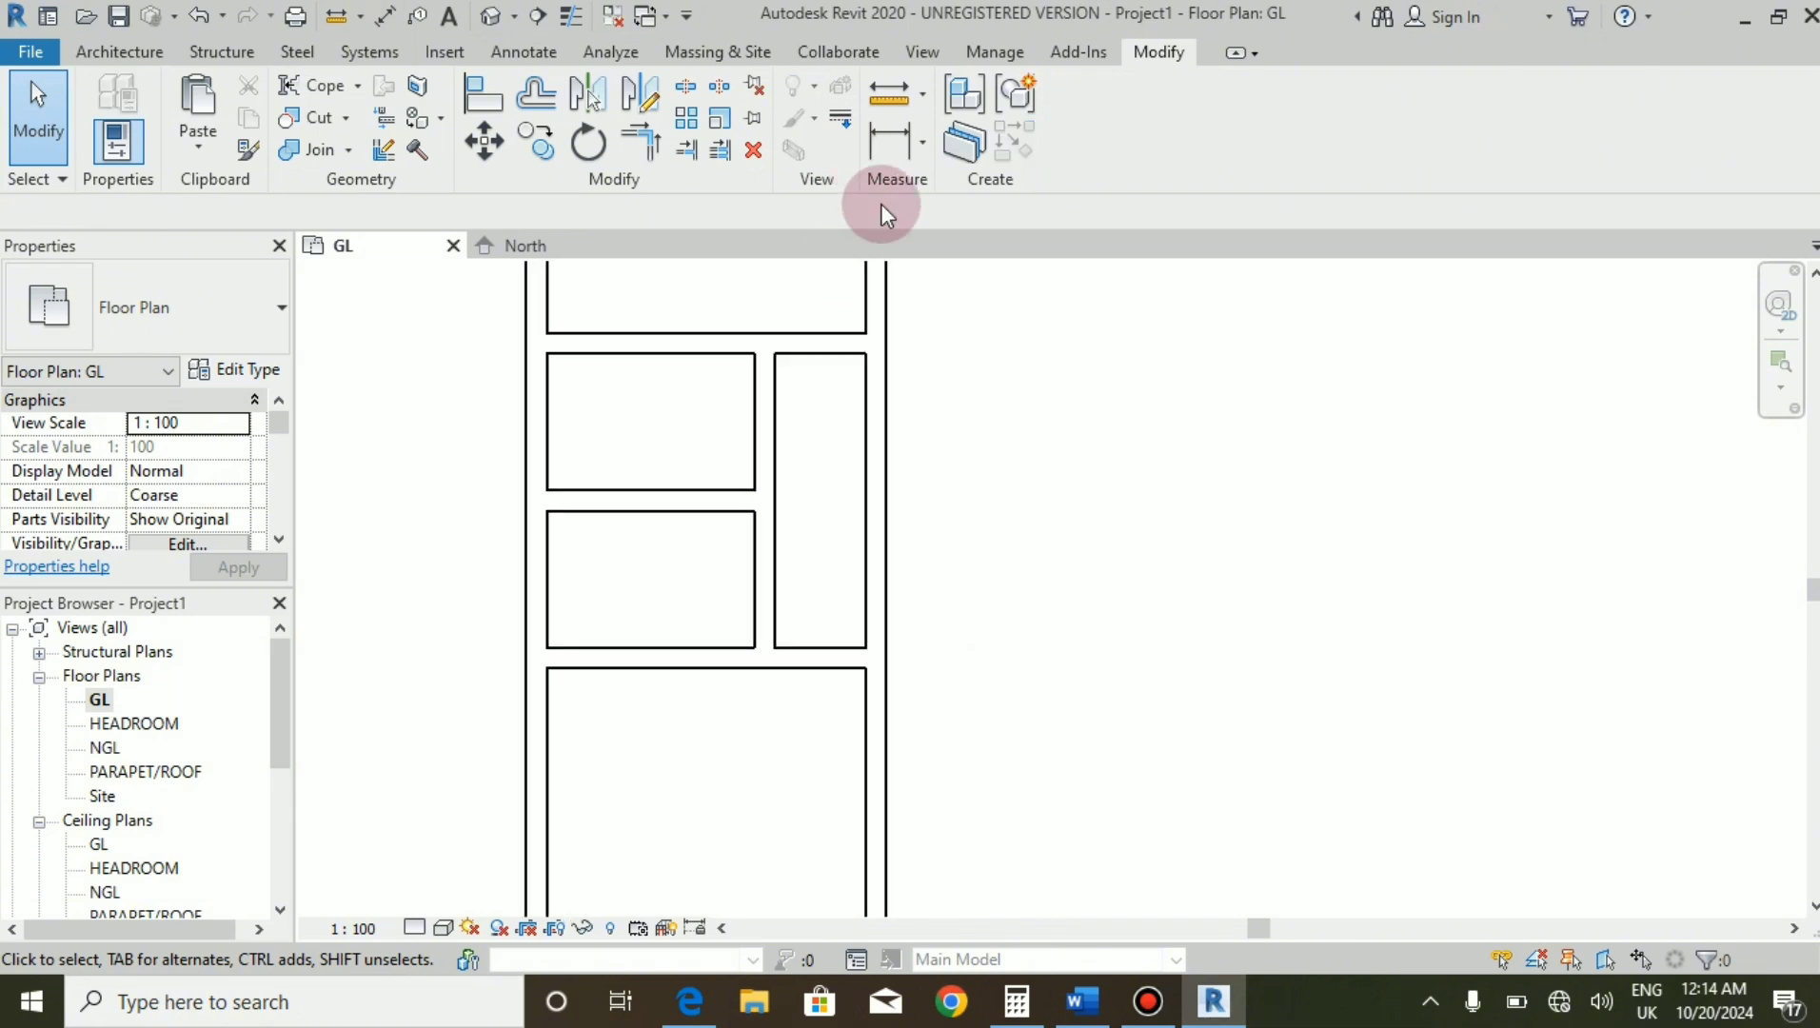
scroll(610, 545, "down", 3)
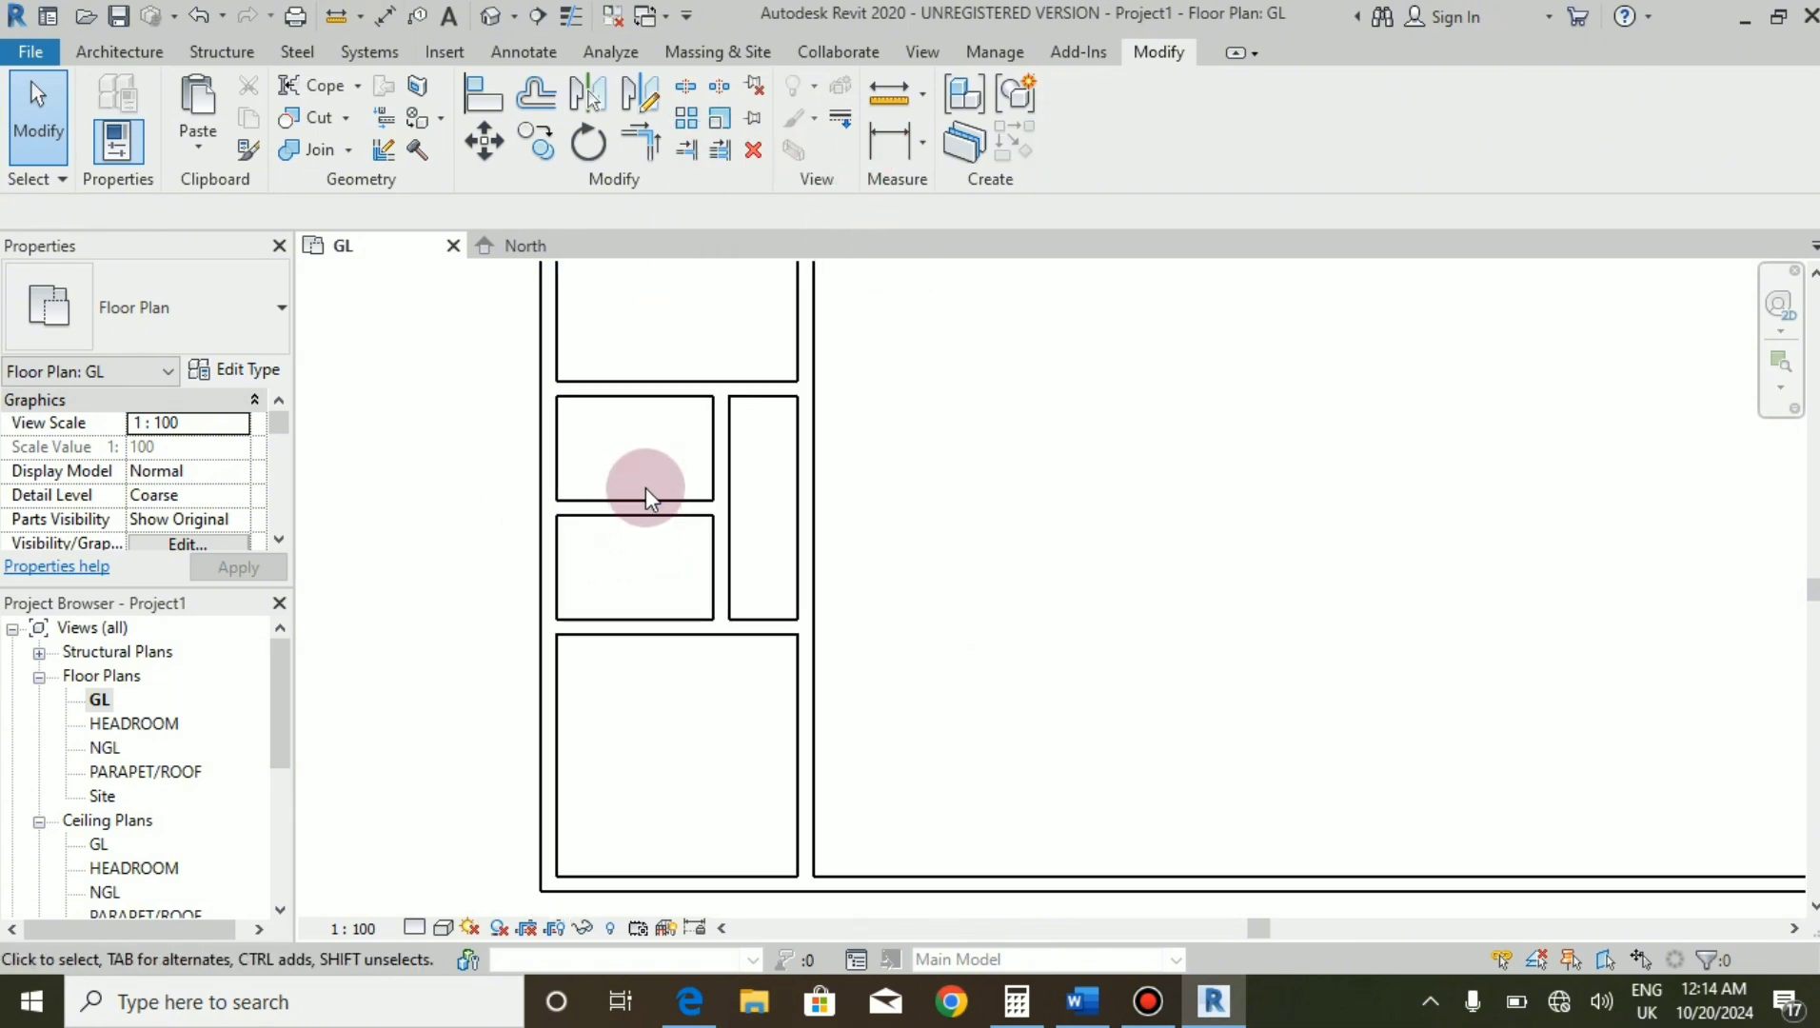
scroll(679, 598, "down", 1)
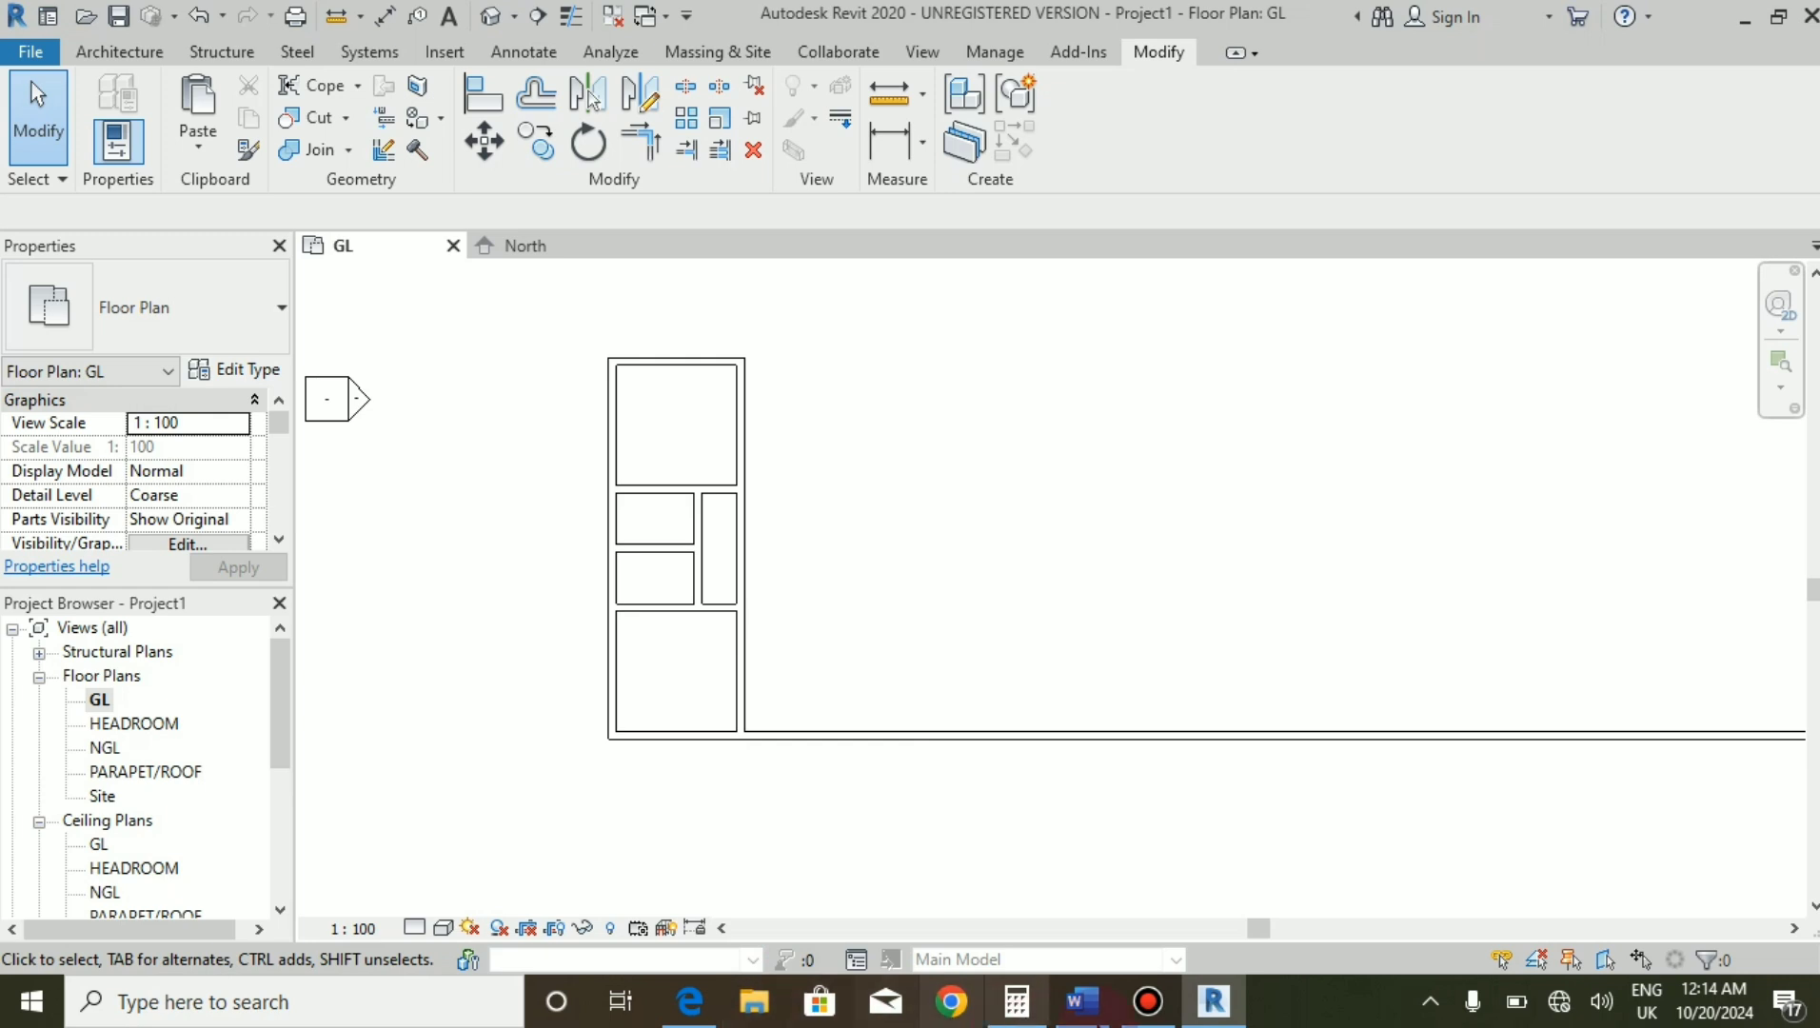
Examine the kitchen, store, dining, living room and entrance dimensions in RRR-Model.pdf in Edge, and return to Revit.
left_click(690, 1001)
scroll(807, 758, "down", 2)
scroll(816, 777, "up", 6)
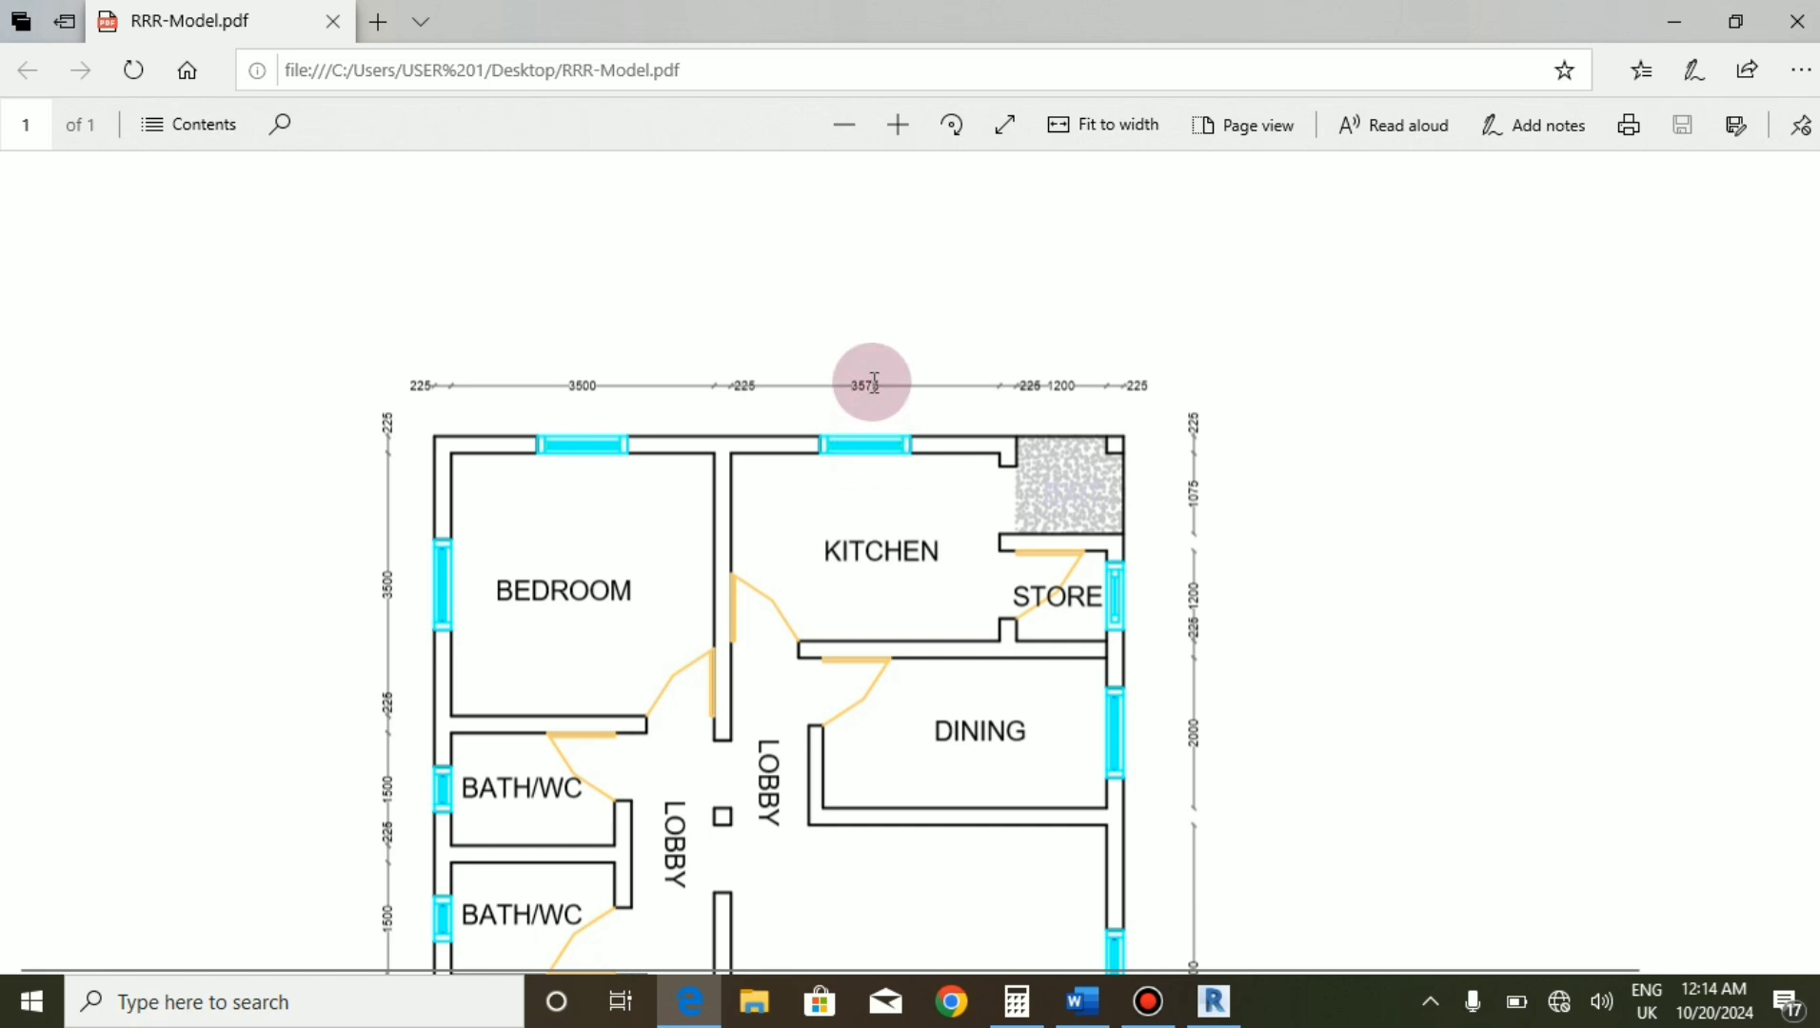
scroll(923, 395, "down", 4)
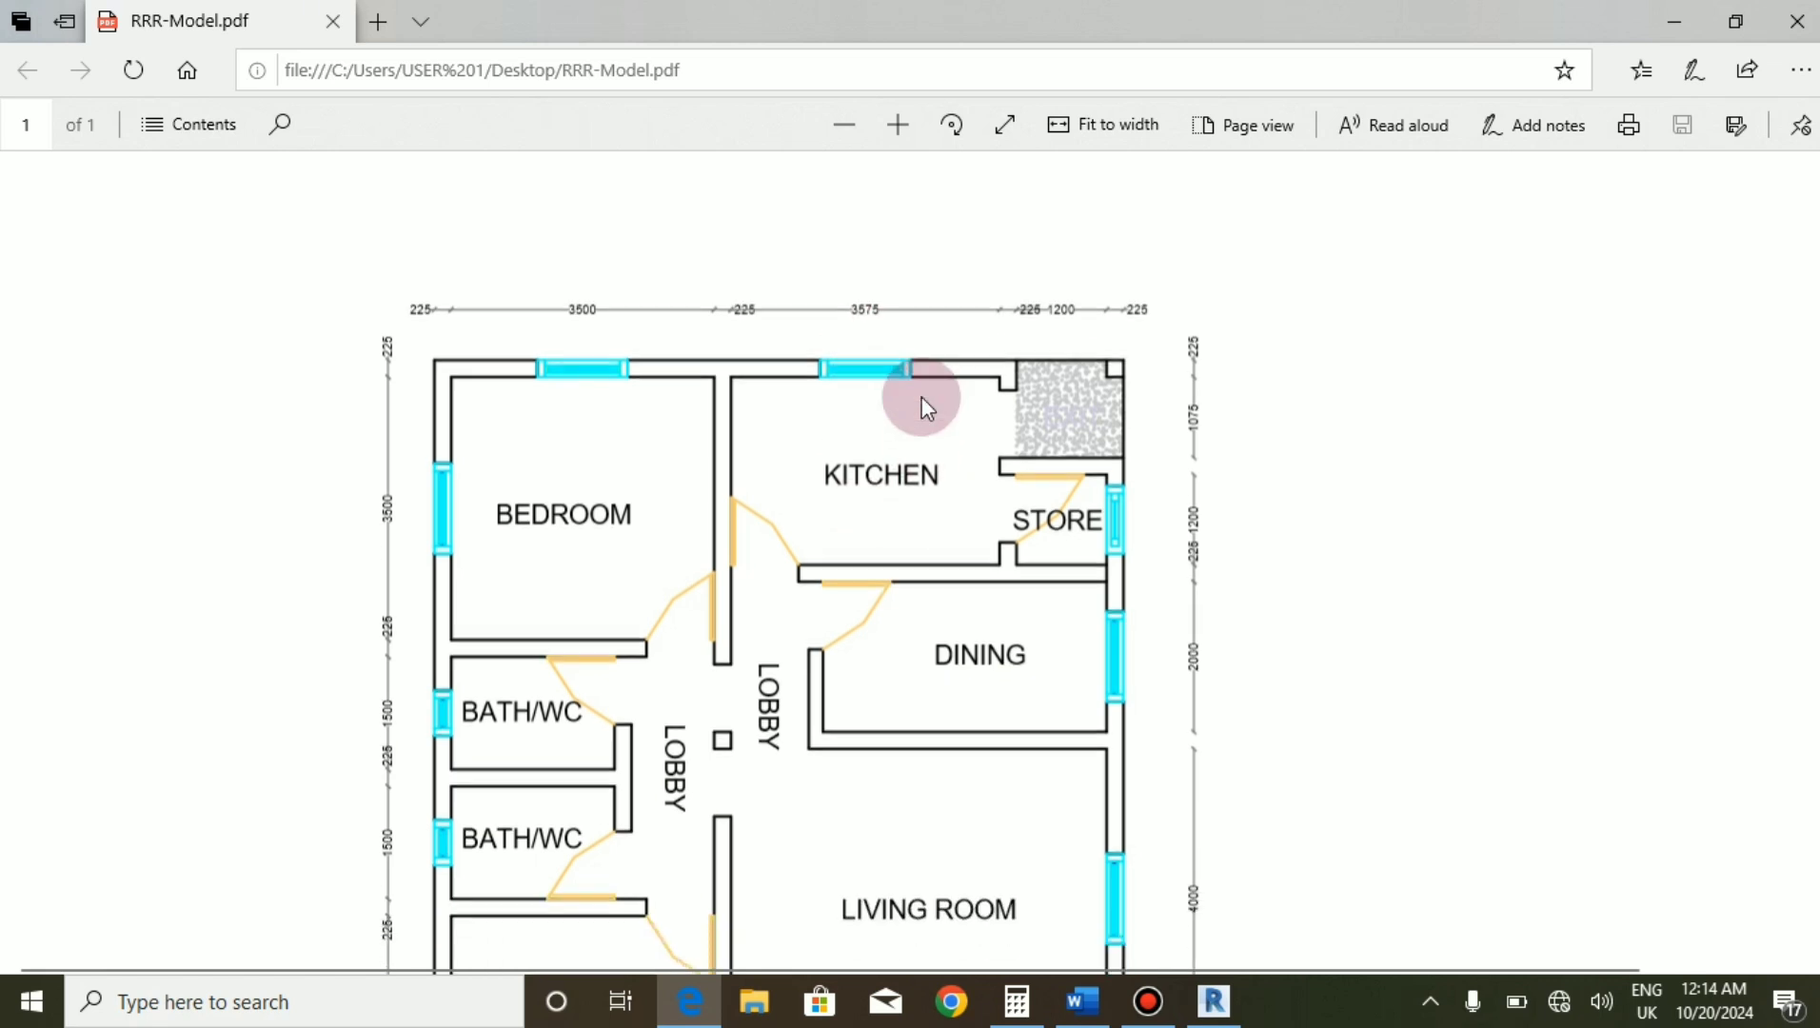
scroll(922, 376, "up", 4)
scroll(921, 376, "down", 5)
scroll(901, 523, "up", 4)
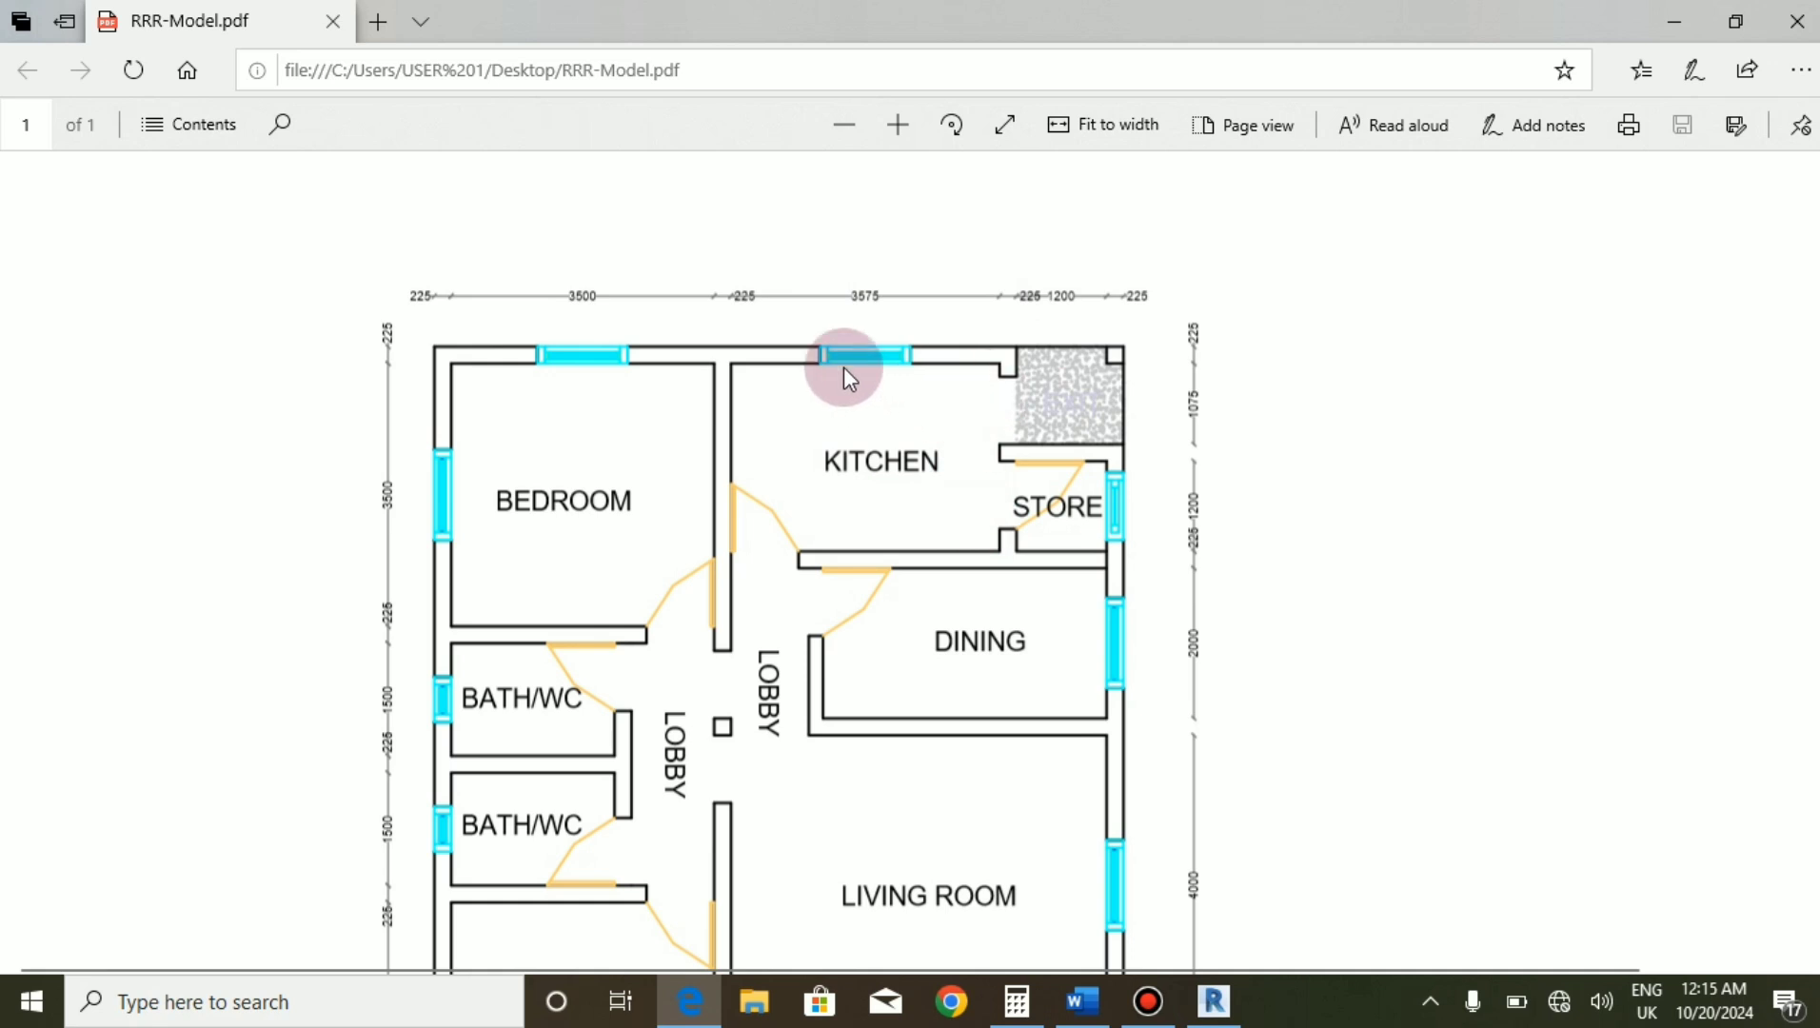
scroll(838, 305, "down", 5)
scroll(933, 723, "up", 2)
scroll(930, 776, "up", 3)
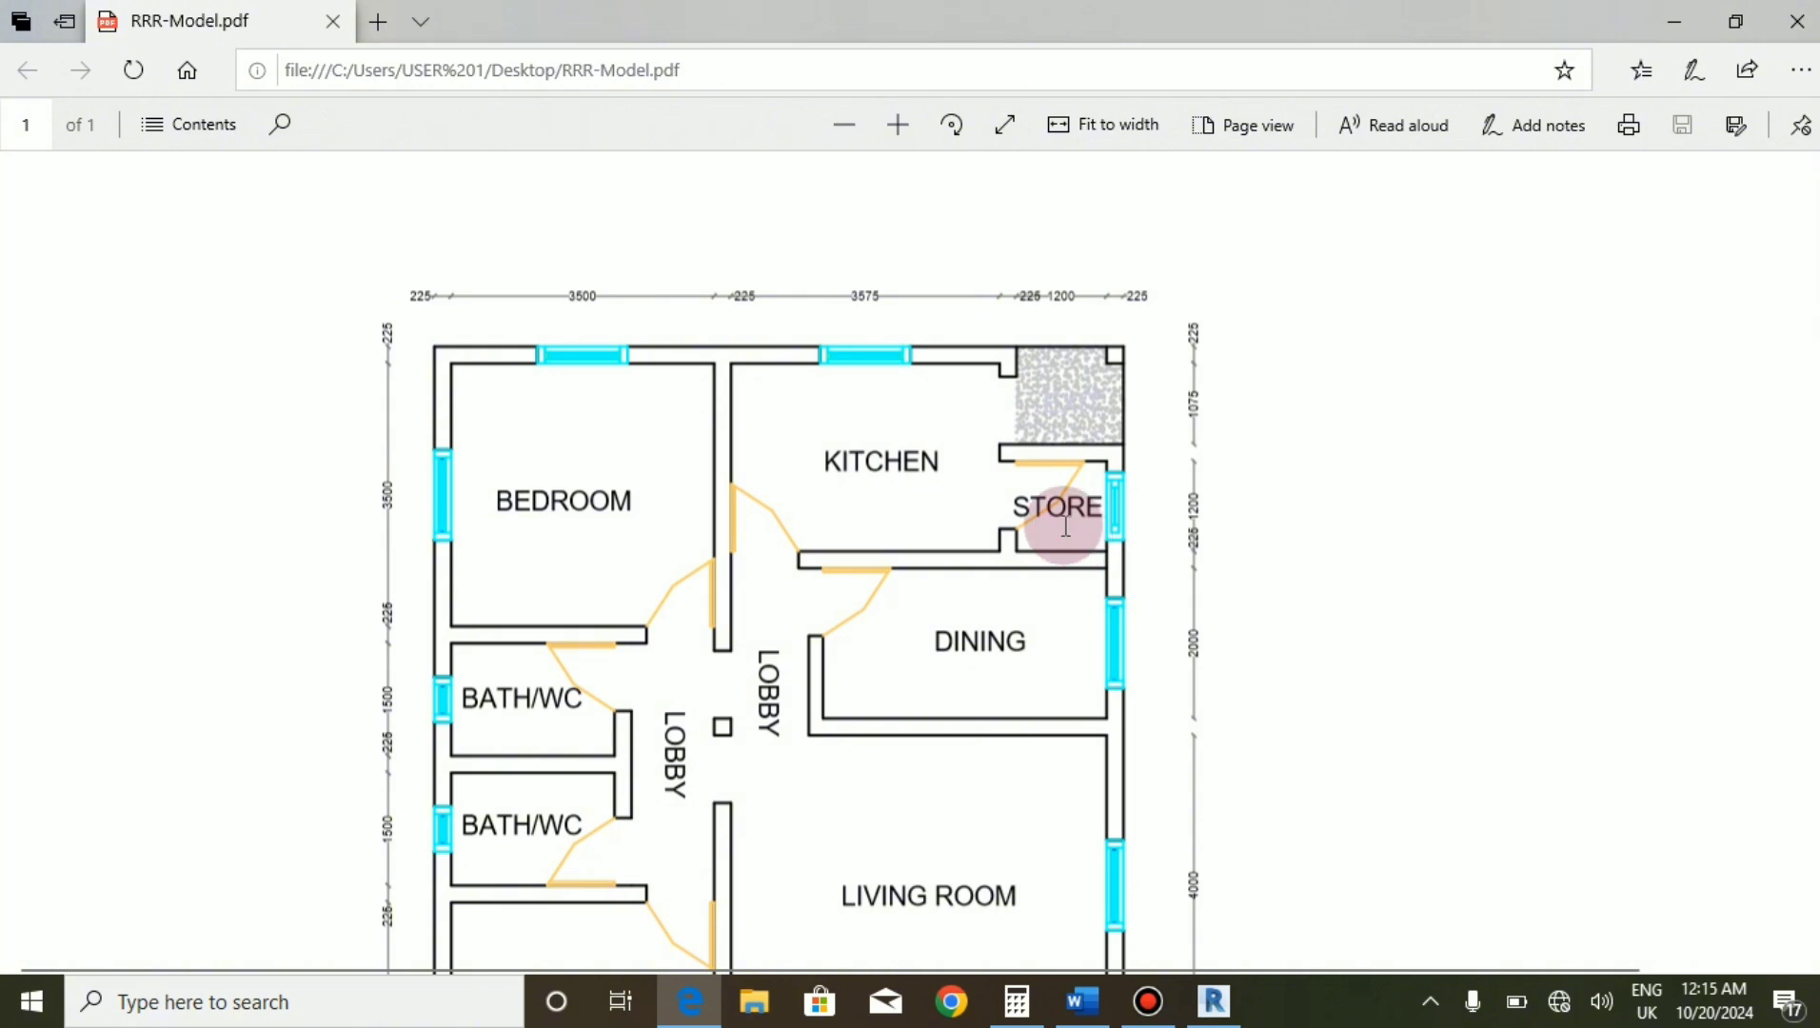
scroll(1037, 447, "down", 3)
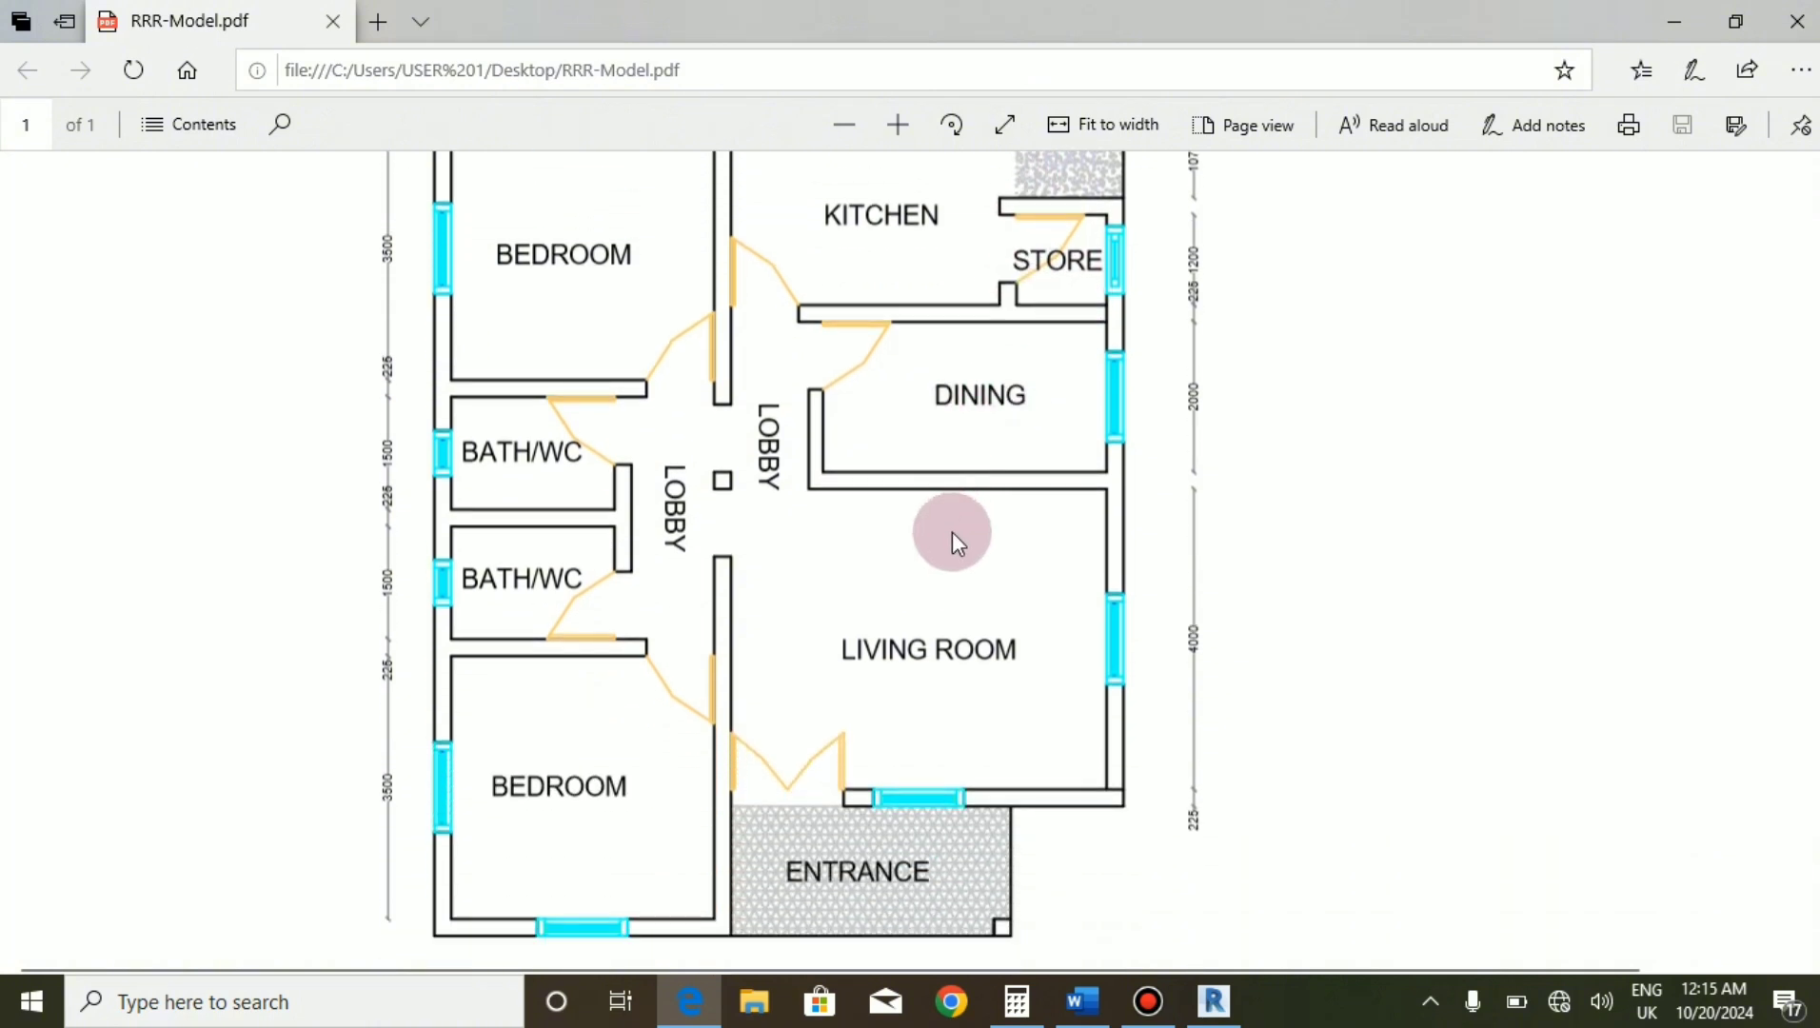
scroll(940, 620, "down", 3)
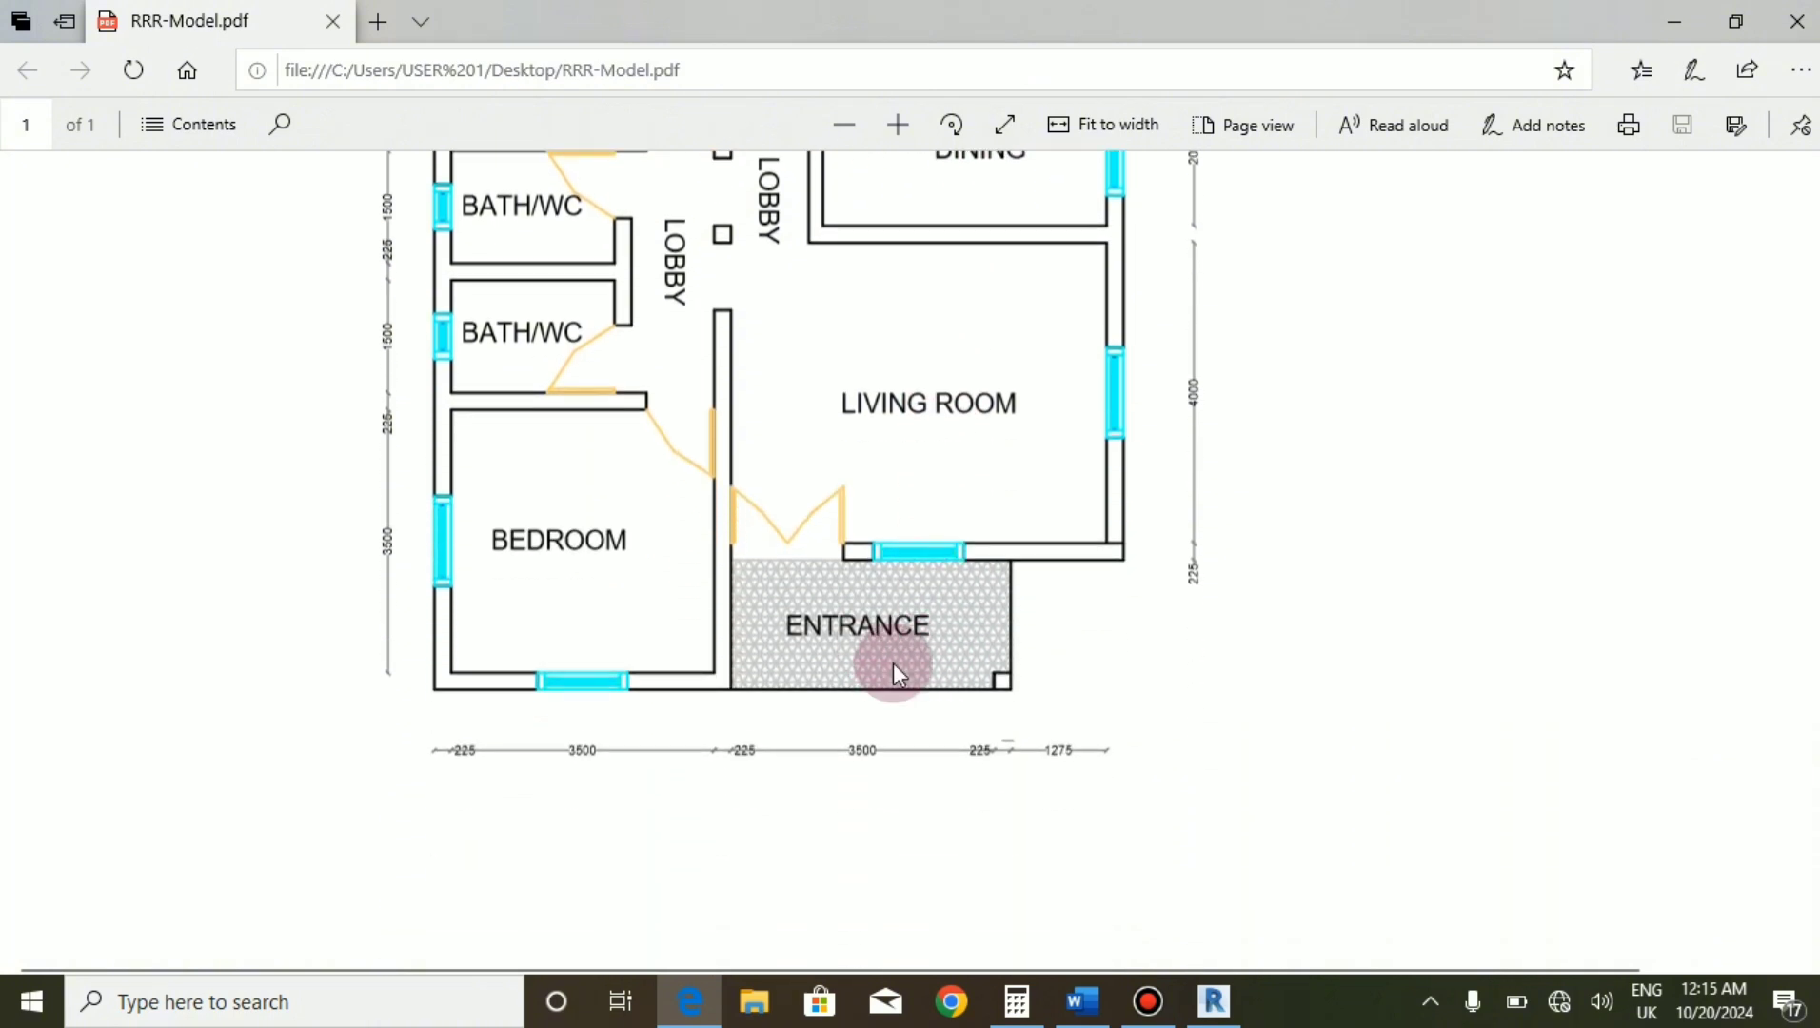
left_click(1204, 1011)
left_click(691, 1002)
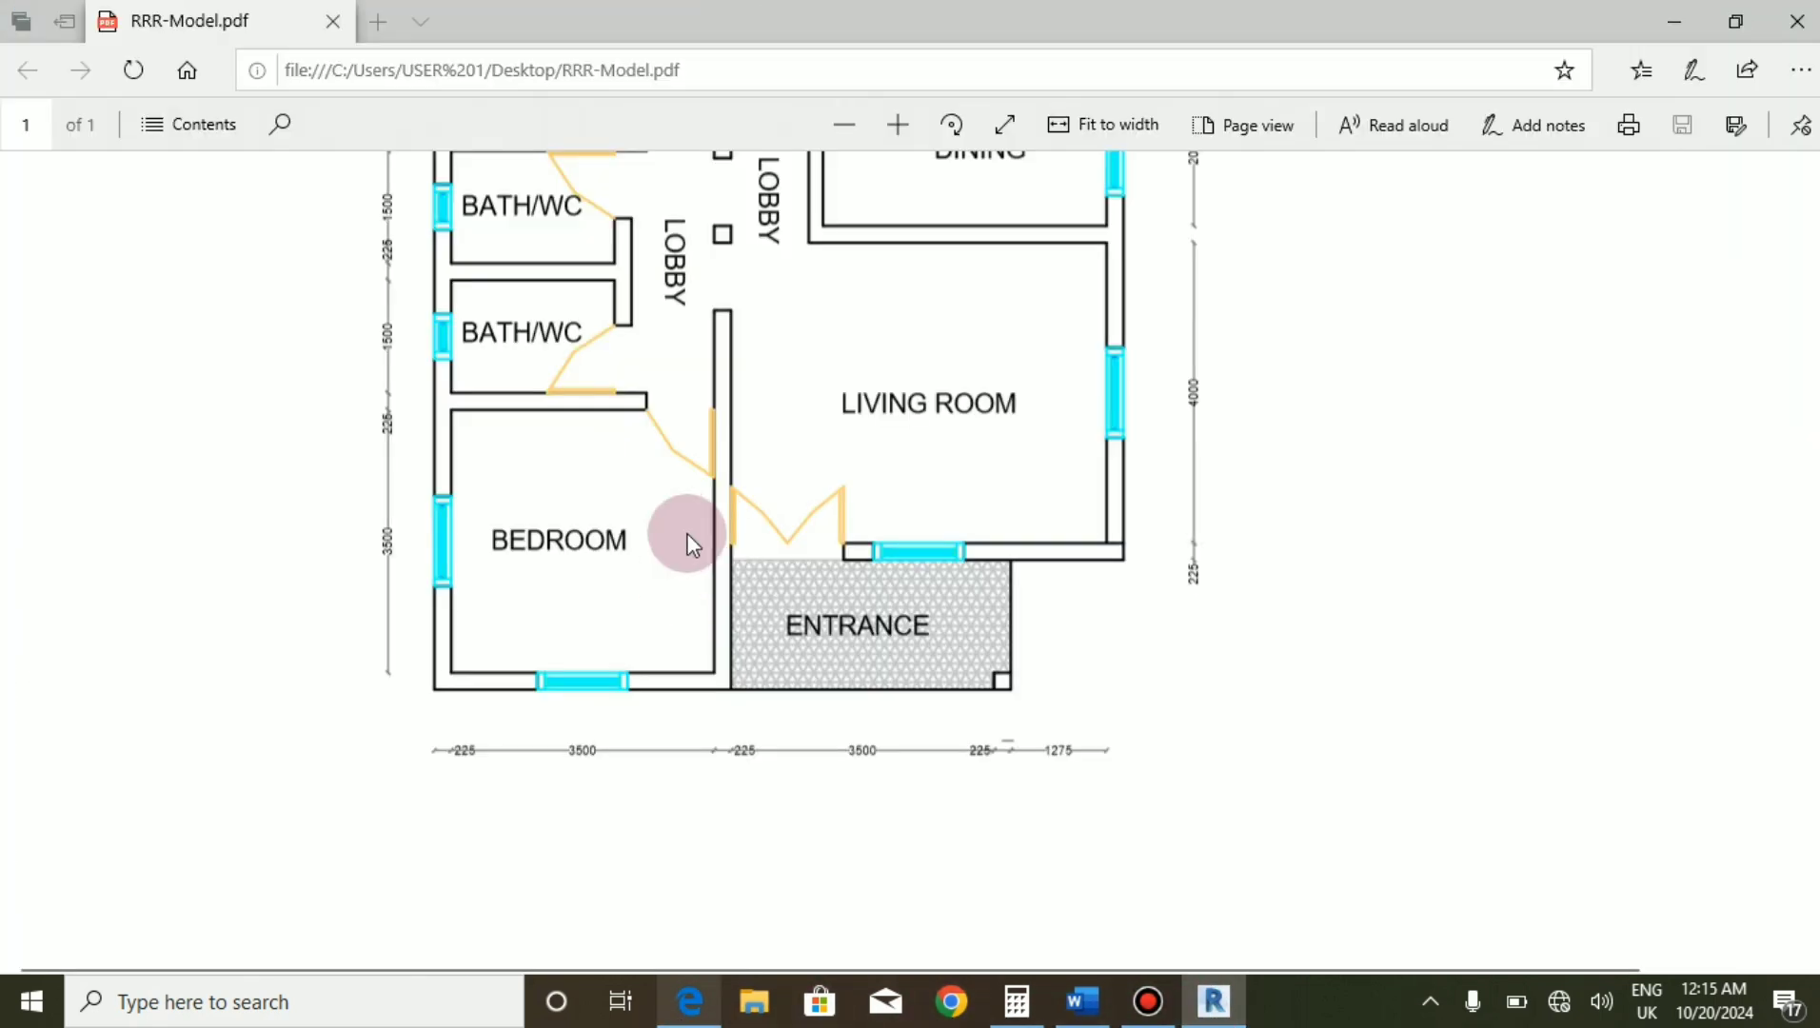
scroll(902, 212, "up", 2)
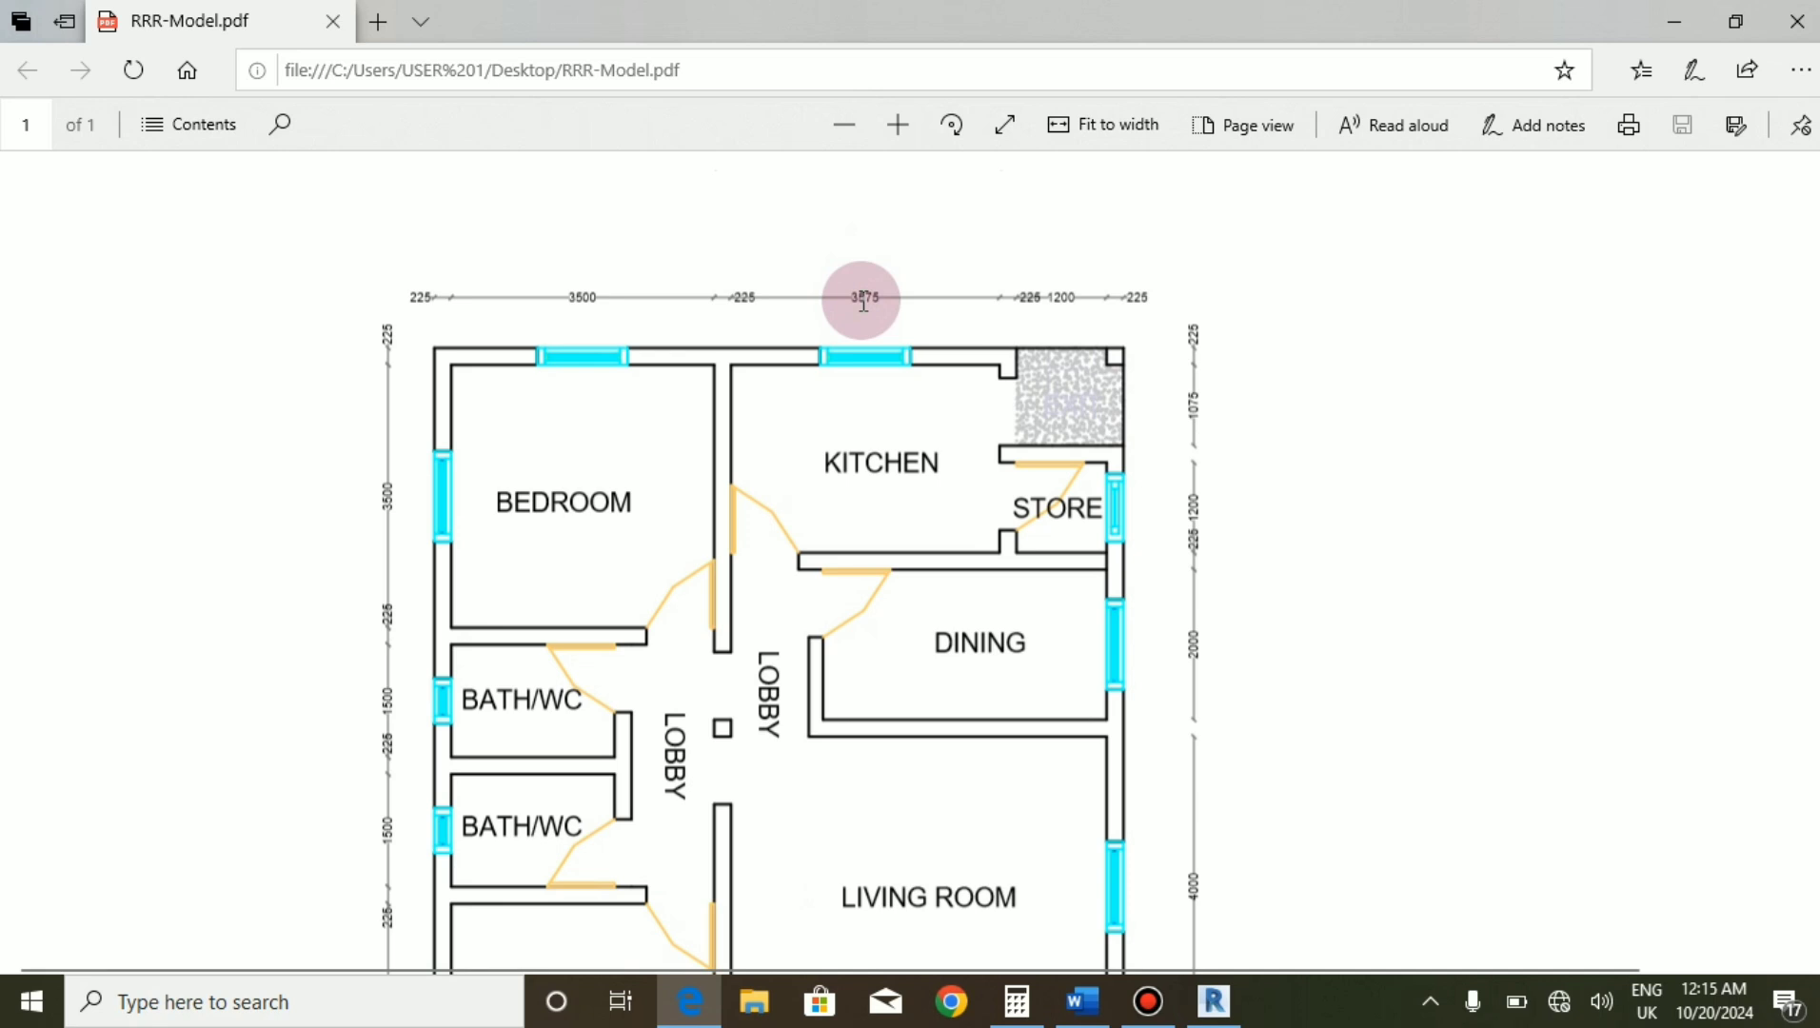
left_click(1207, 981)
scroll(726, 347, "up", 1)
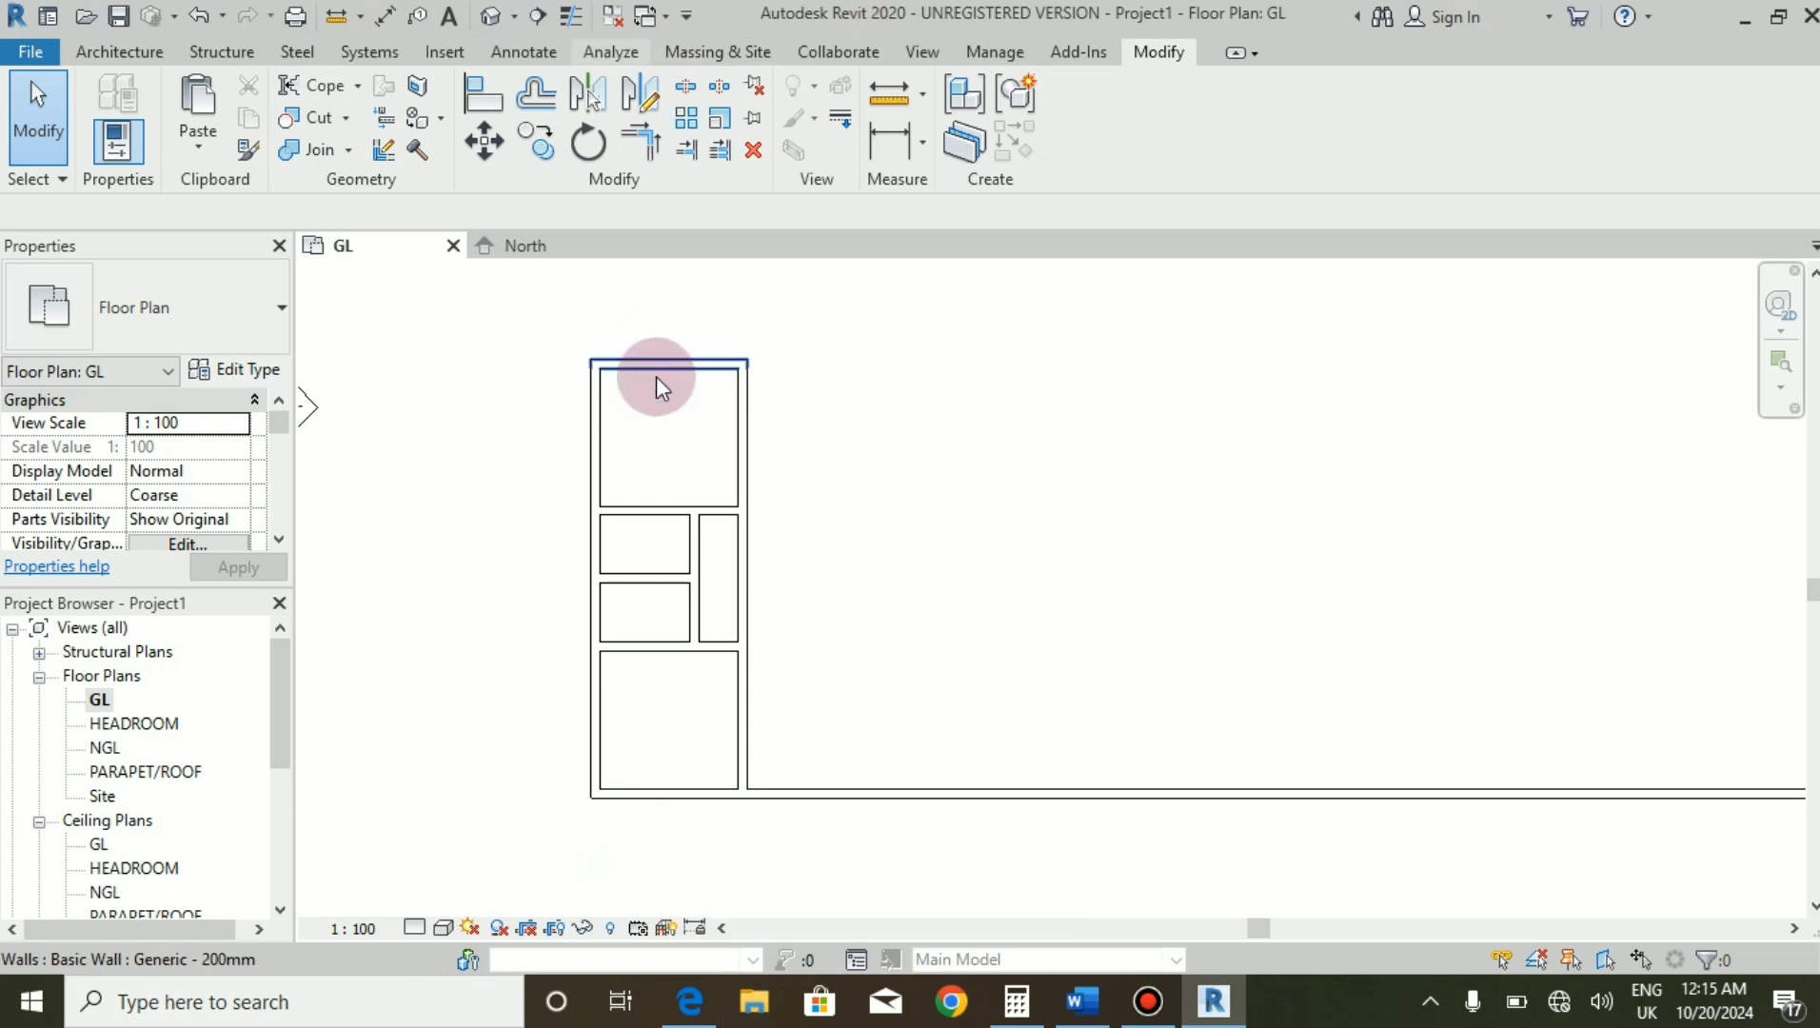
Enter the kitchen width of 3575 in Calculator, checking the dimension against RRR-Model.pdf in Edge.
left_click(1017, 1002)
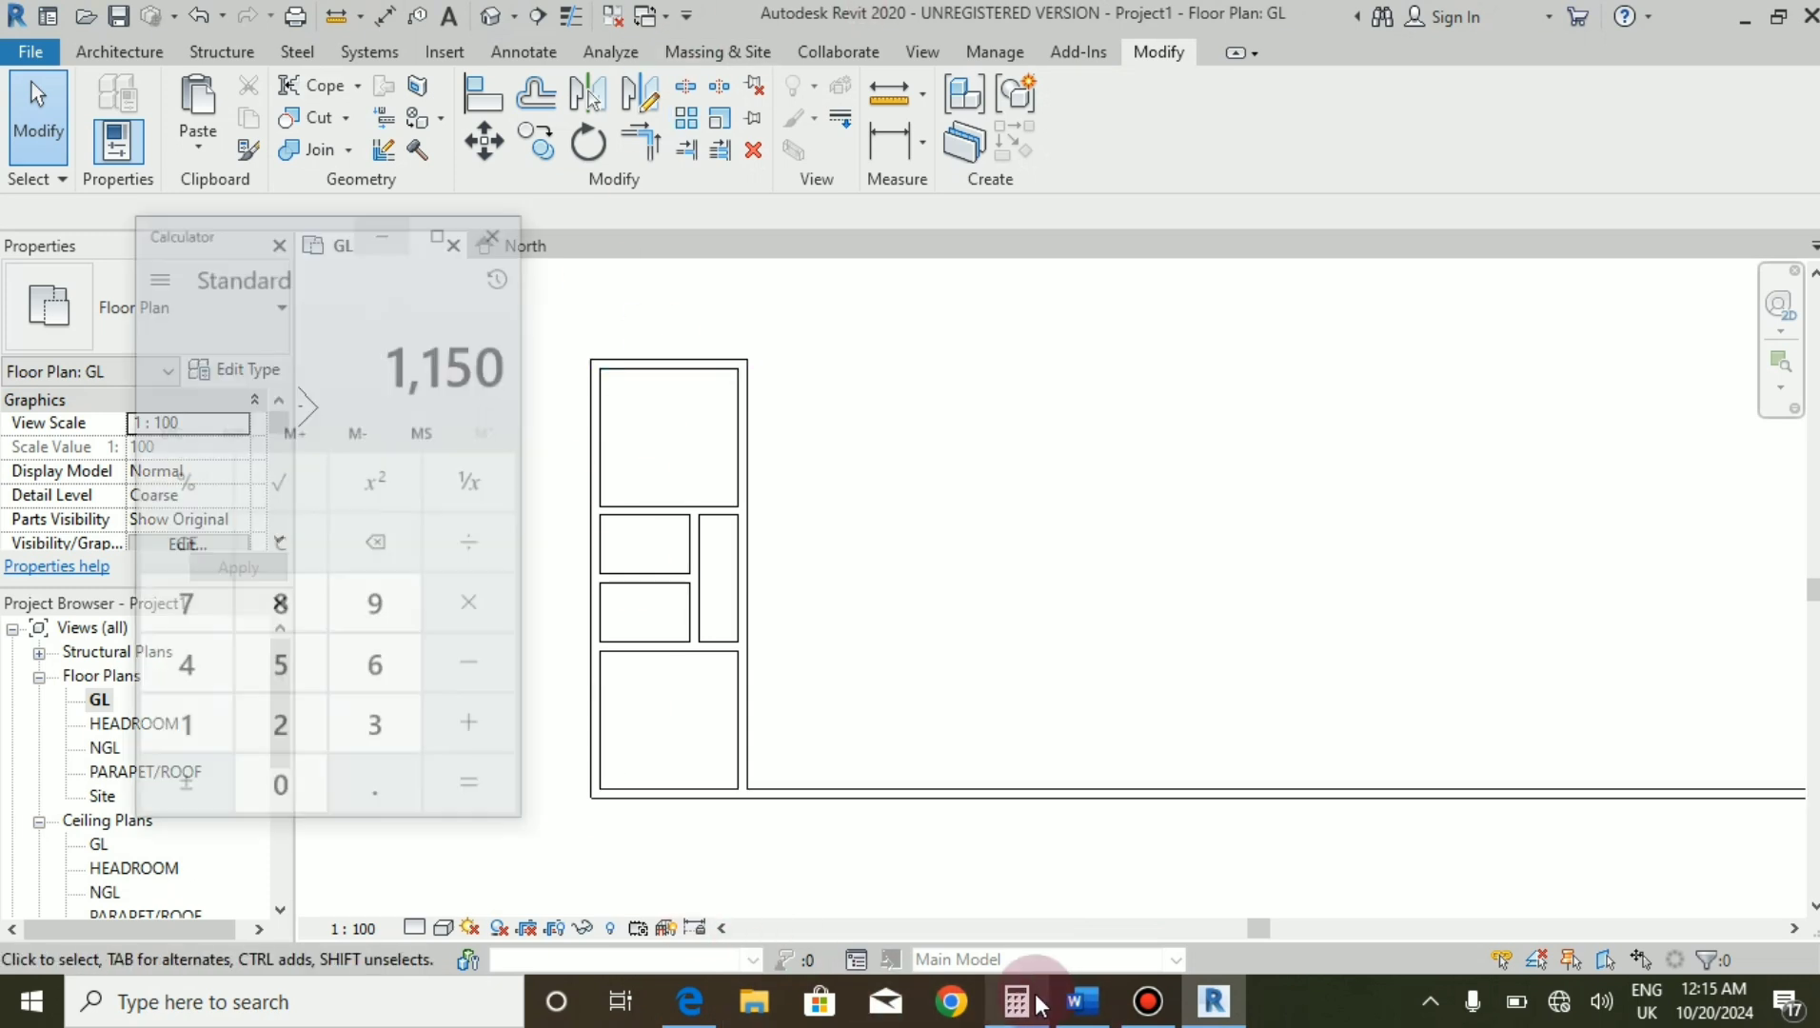
left_click(113, 491)
left_click(278, 674)
left_click(181, 600)
left_click(74, 532)
left_click(147, 603)
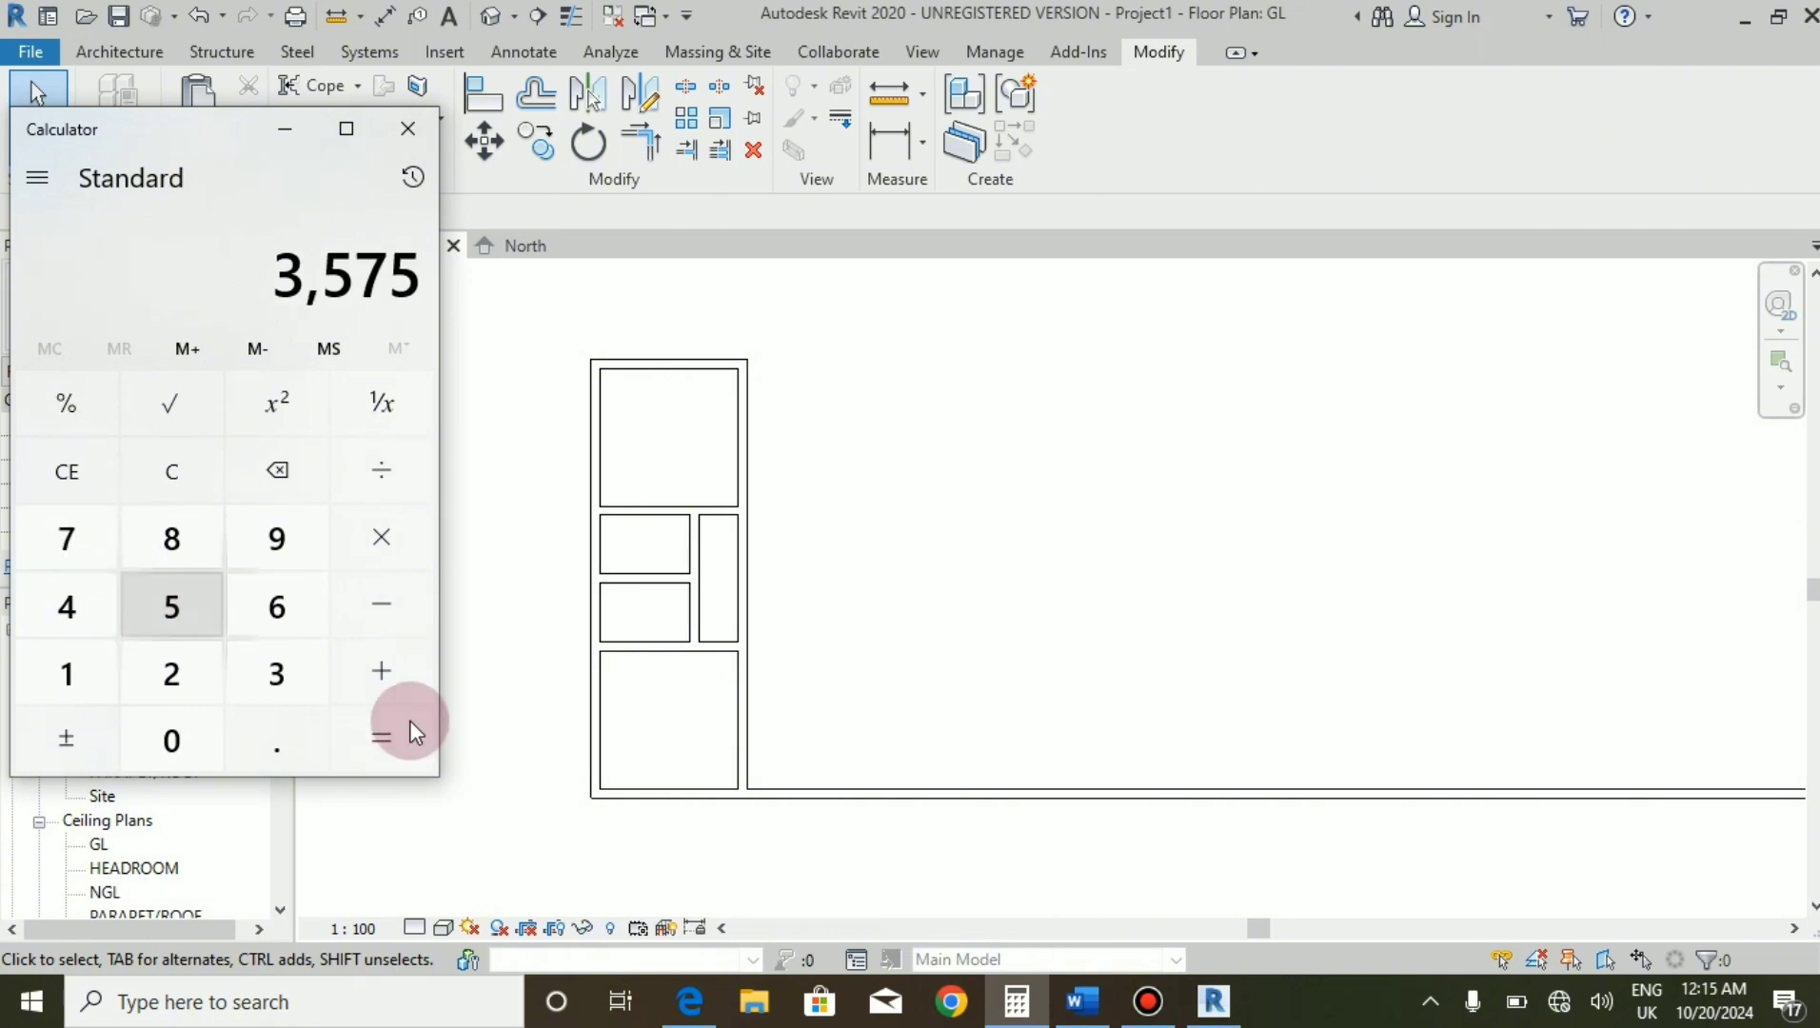
left_click(689, 1001)
left_click(1212, 1000)
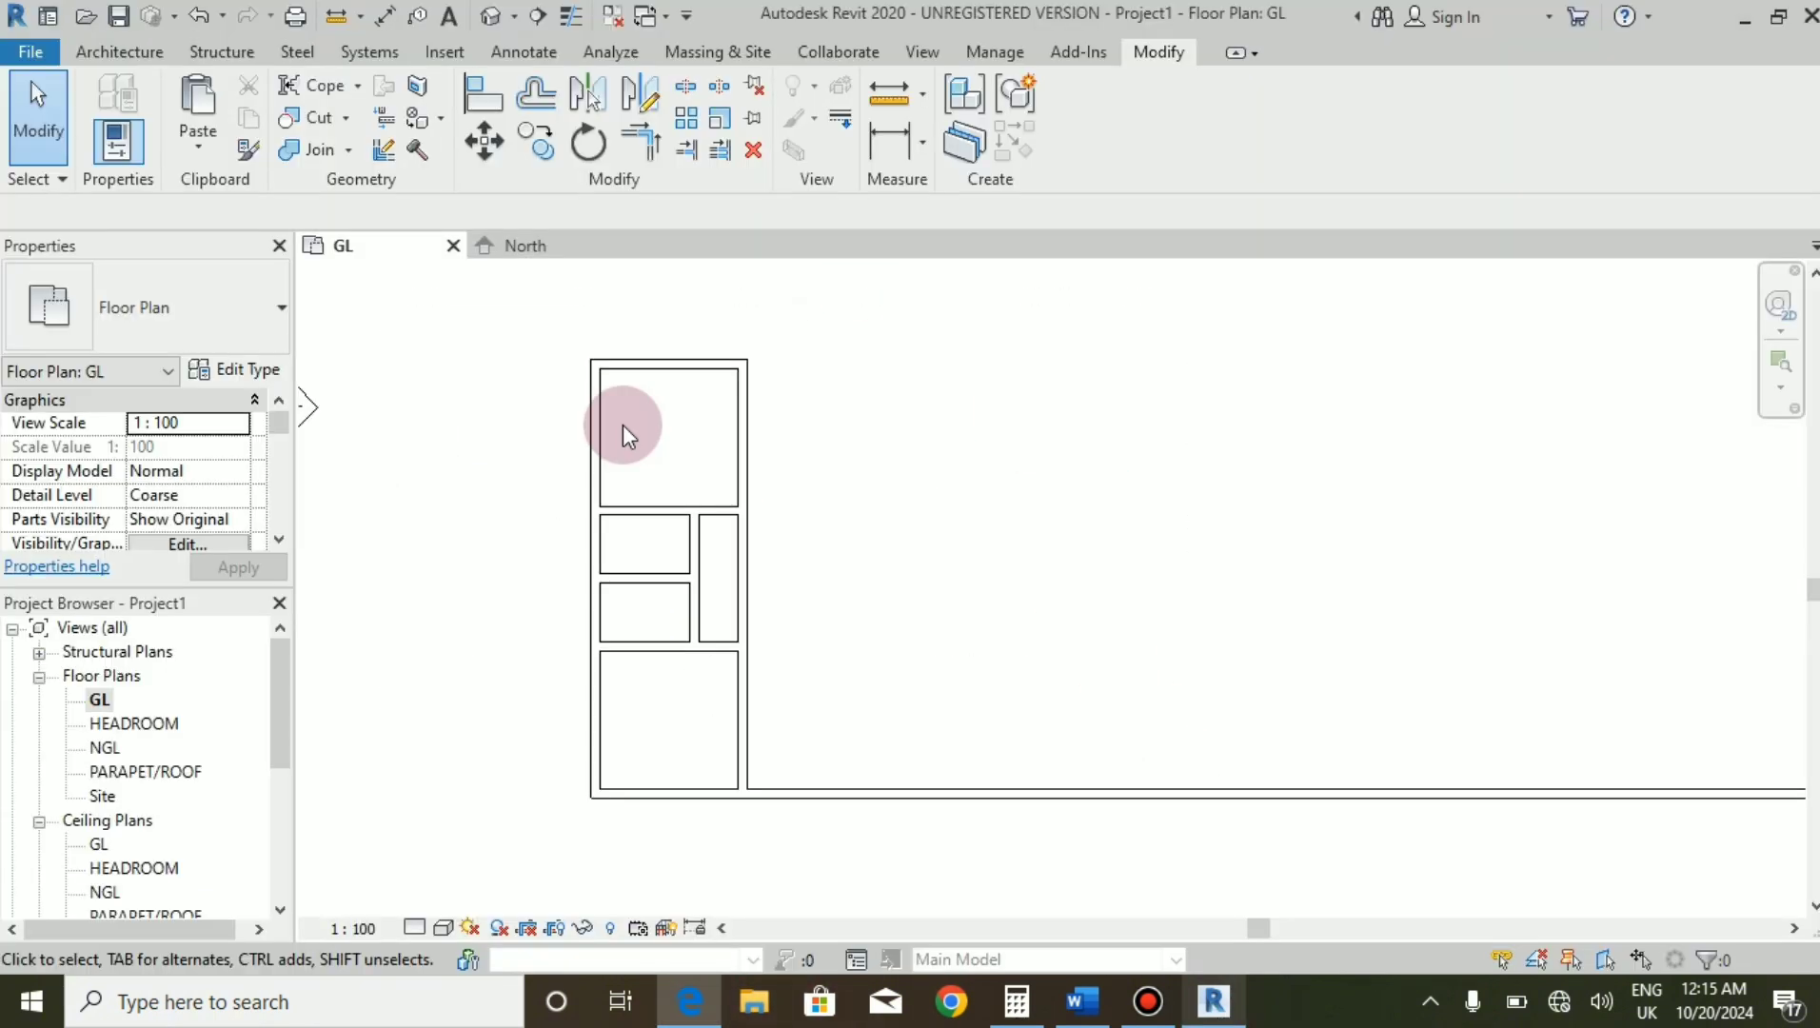
left_click(998, 986)
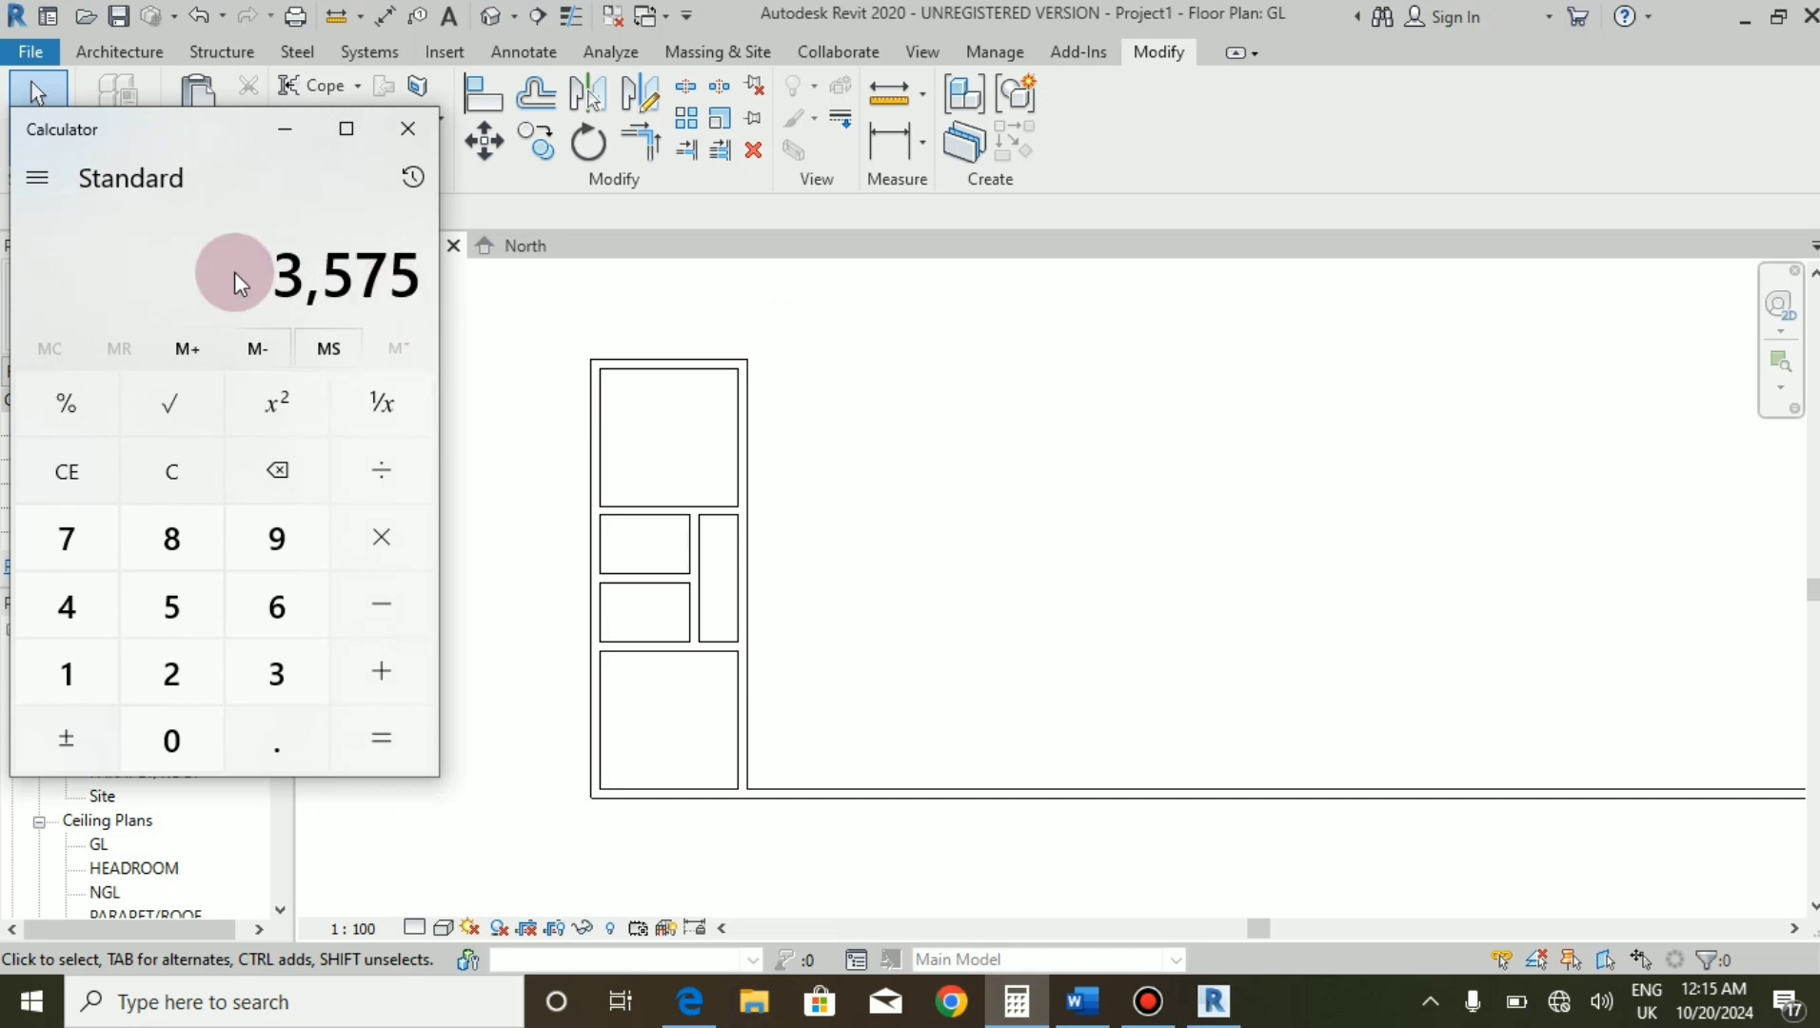
Add the 225 wall thickness to the kitchen width in Calculator.
left_click(419, 657)
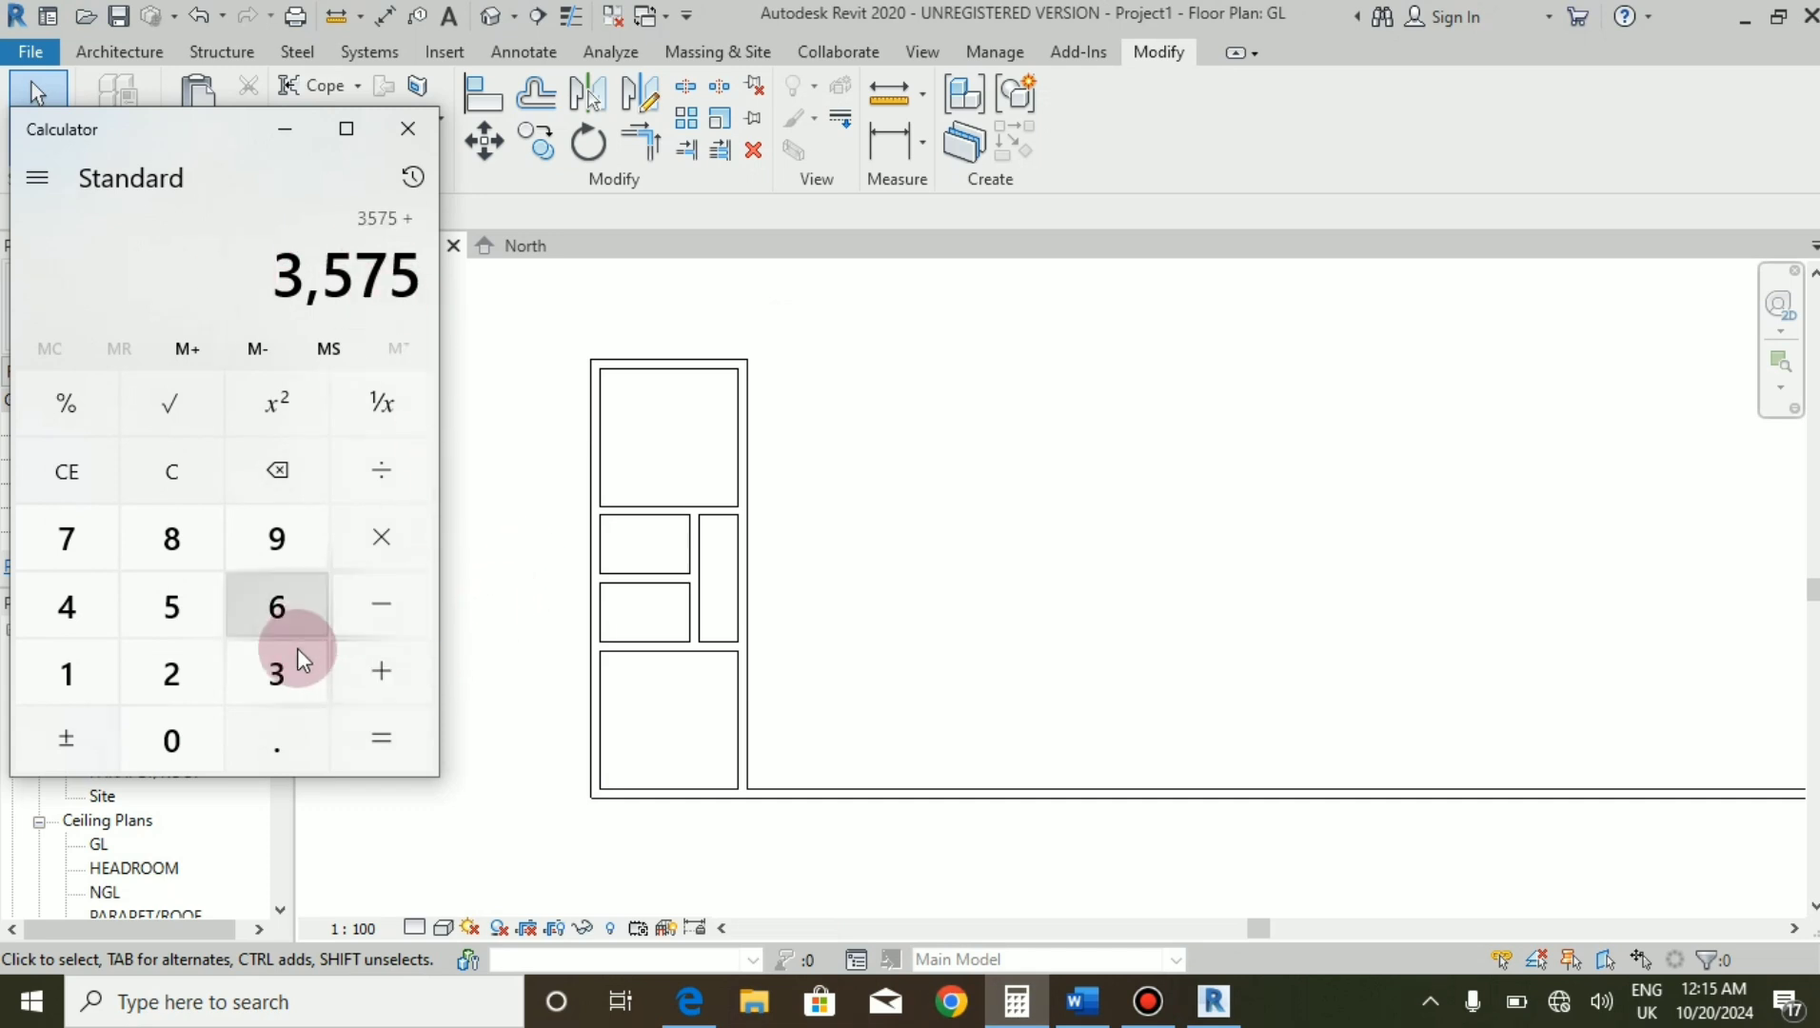
left_click(195, 670)
left_click(195, 669)
left_click(165, 609)
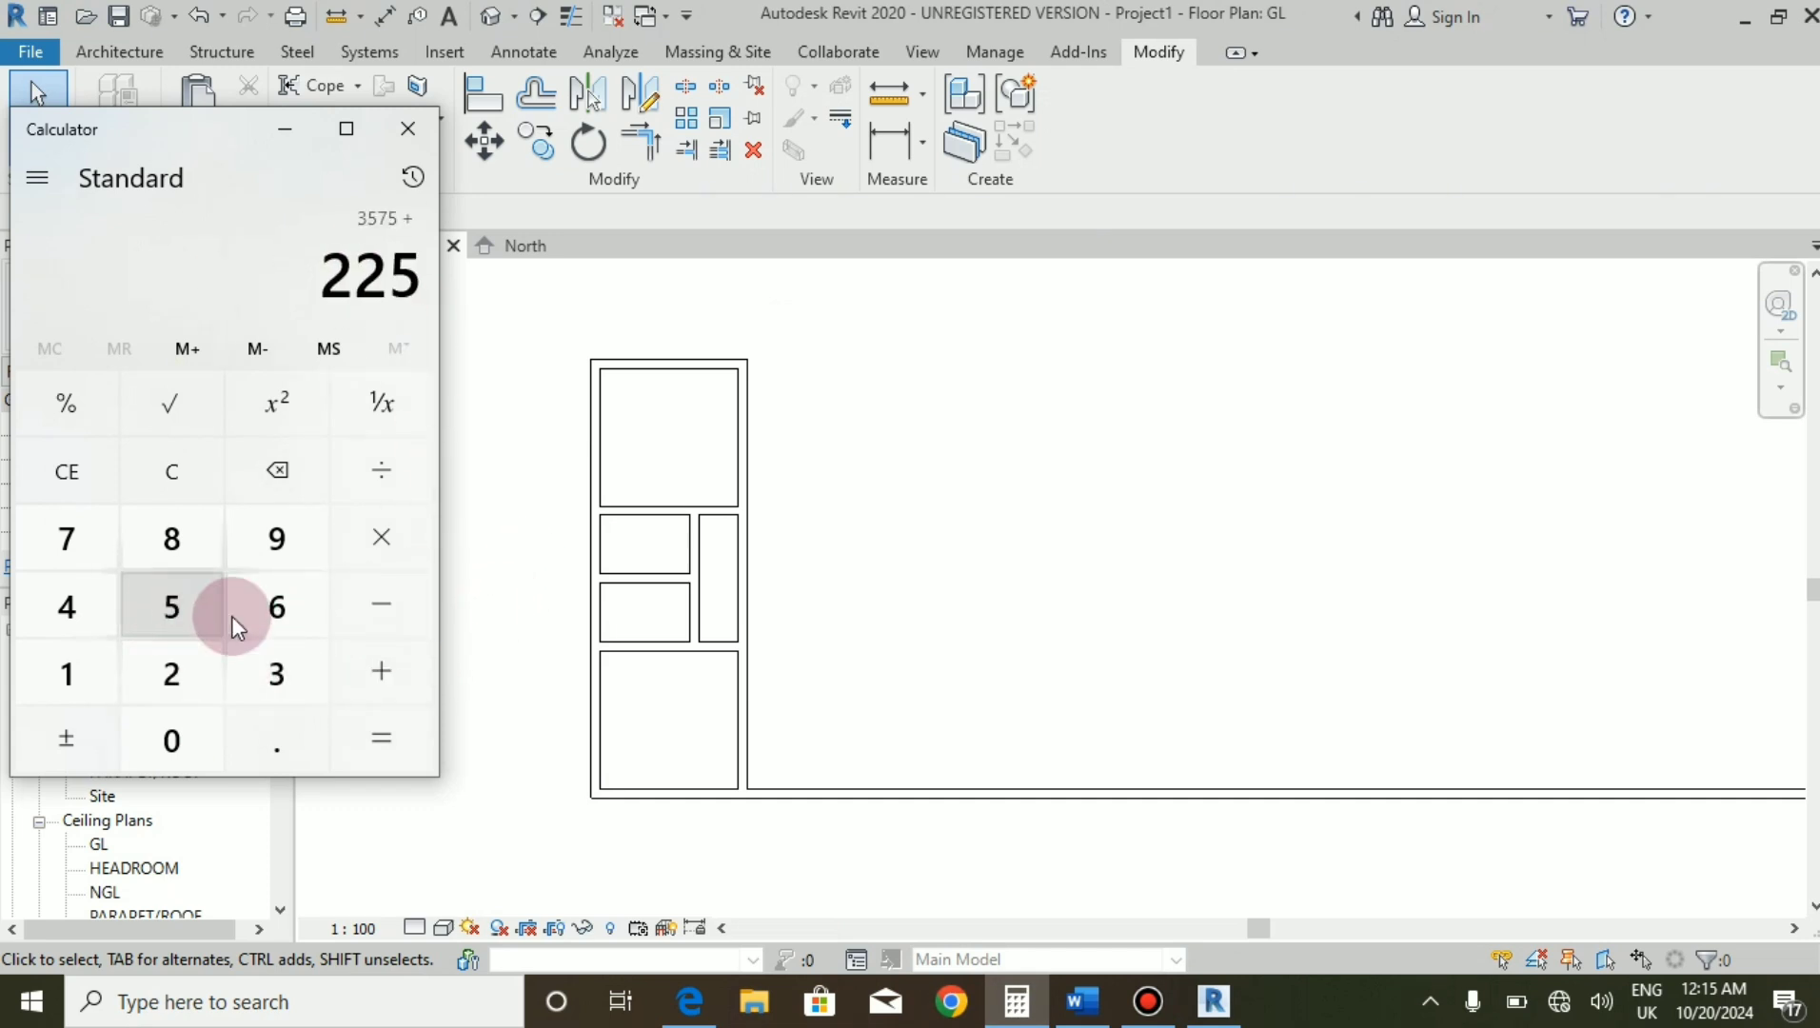
left_click(404, 750)
left_click(383, 676)
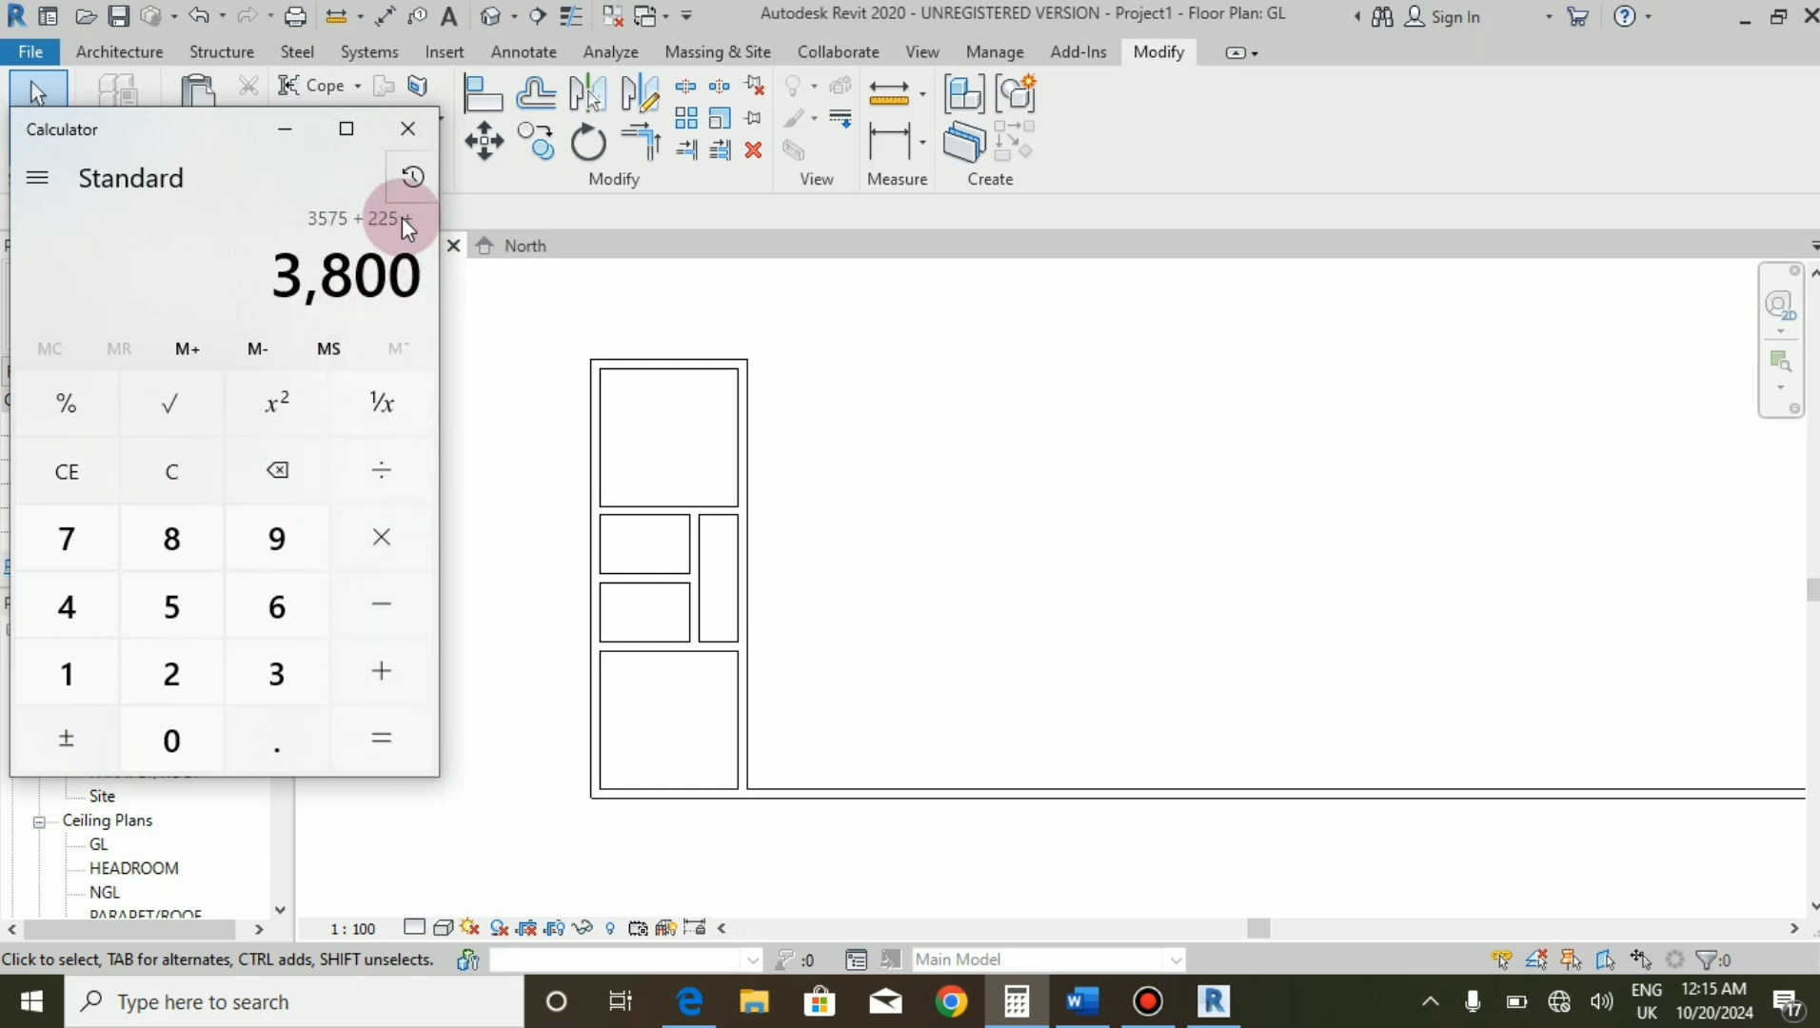
left_click(387, 750)
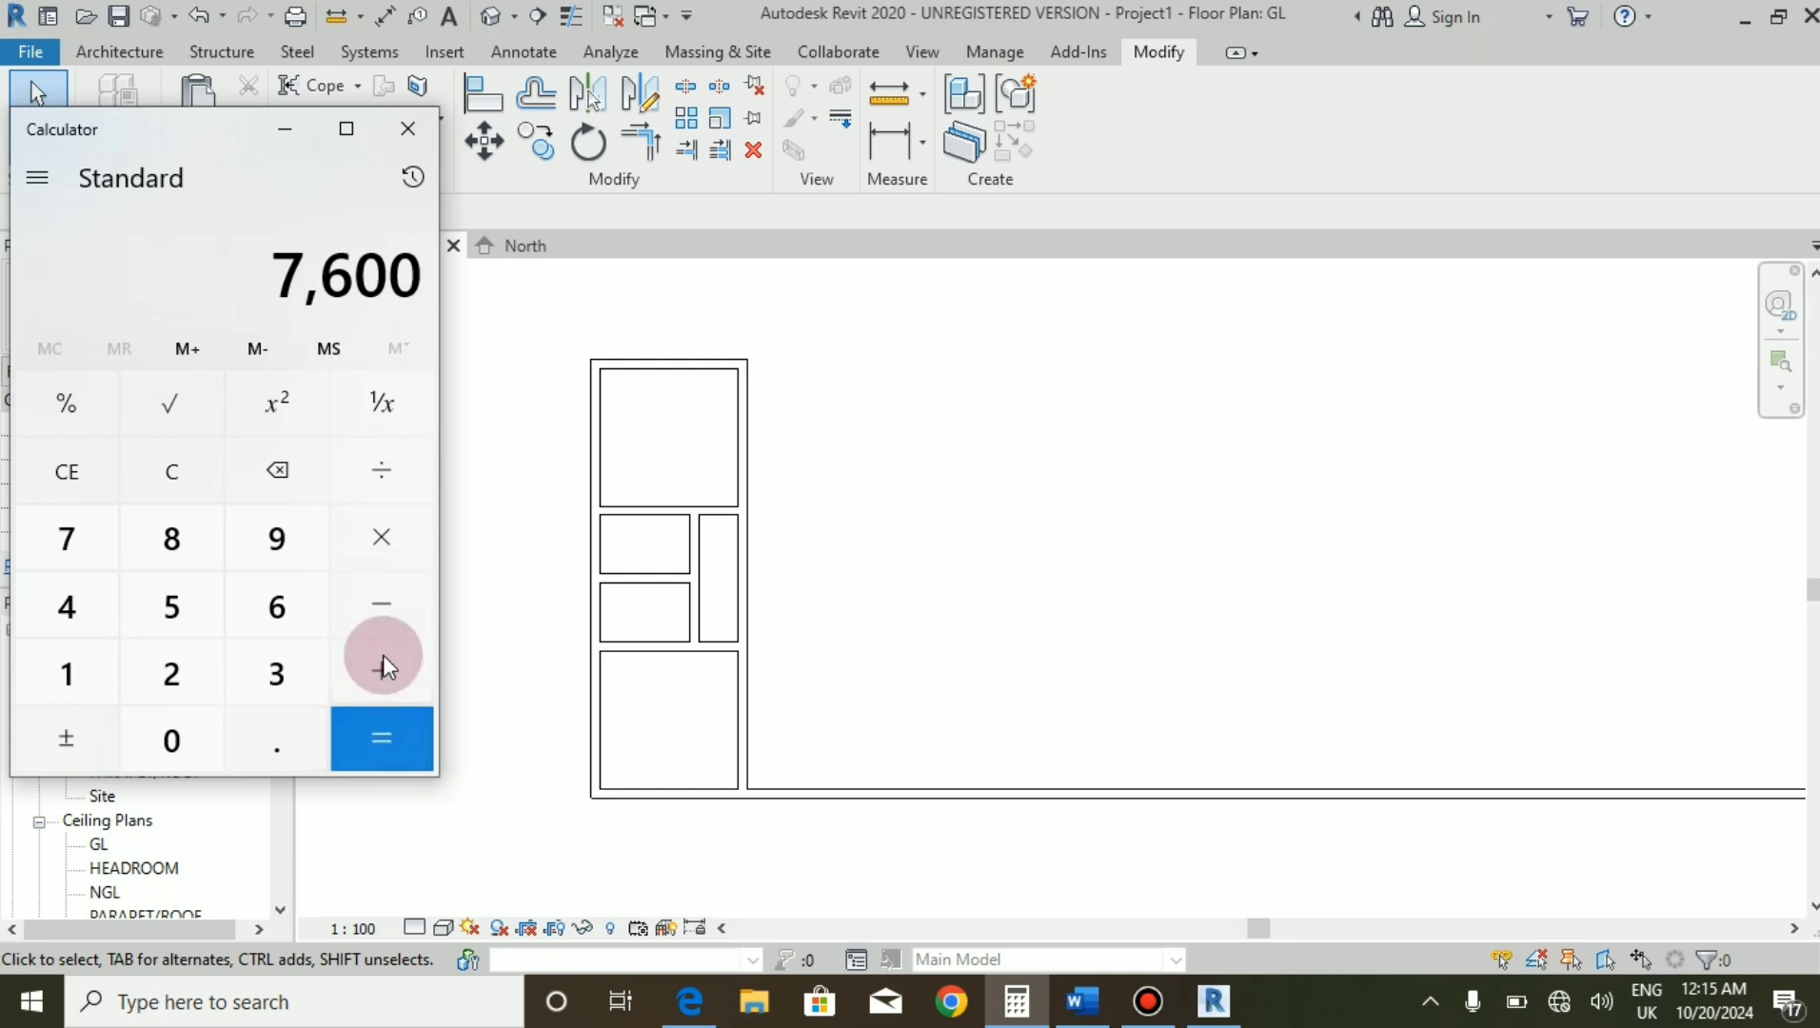
Clear the Calculator, compute 3575 + 225 afresh, and return to Revit.
left_click(89, 451)
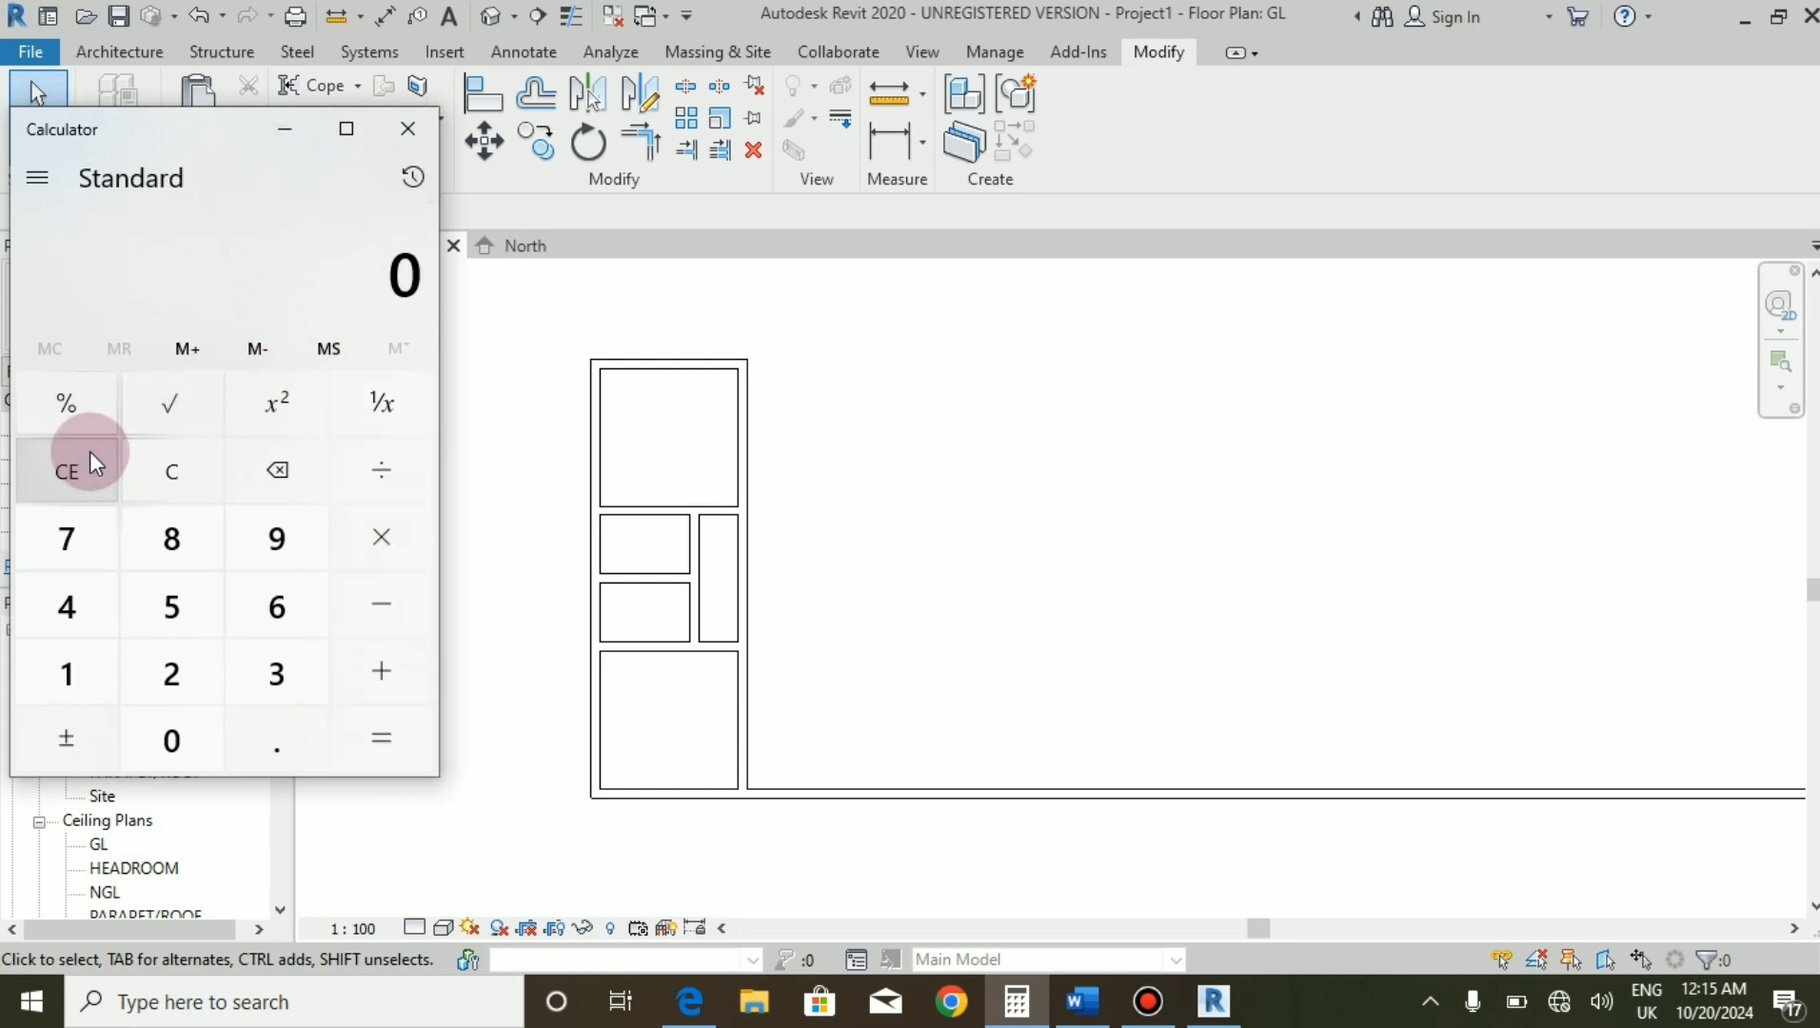
left_click(228, 659)
left_click(173, 609)
left_click(69, 532)
left_click(158, 617)
left_click(381, 666)
double_click(196, 671)
left_click(204, 624)
left_click(381, 738)
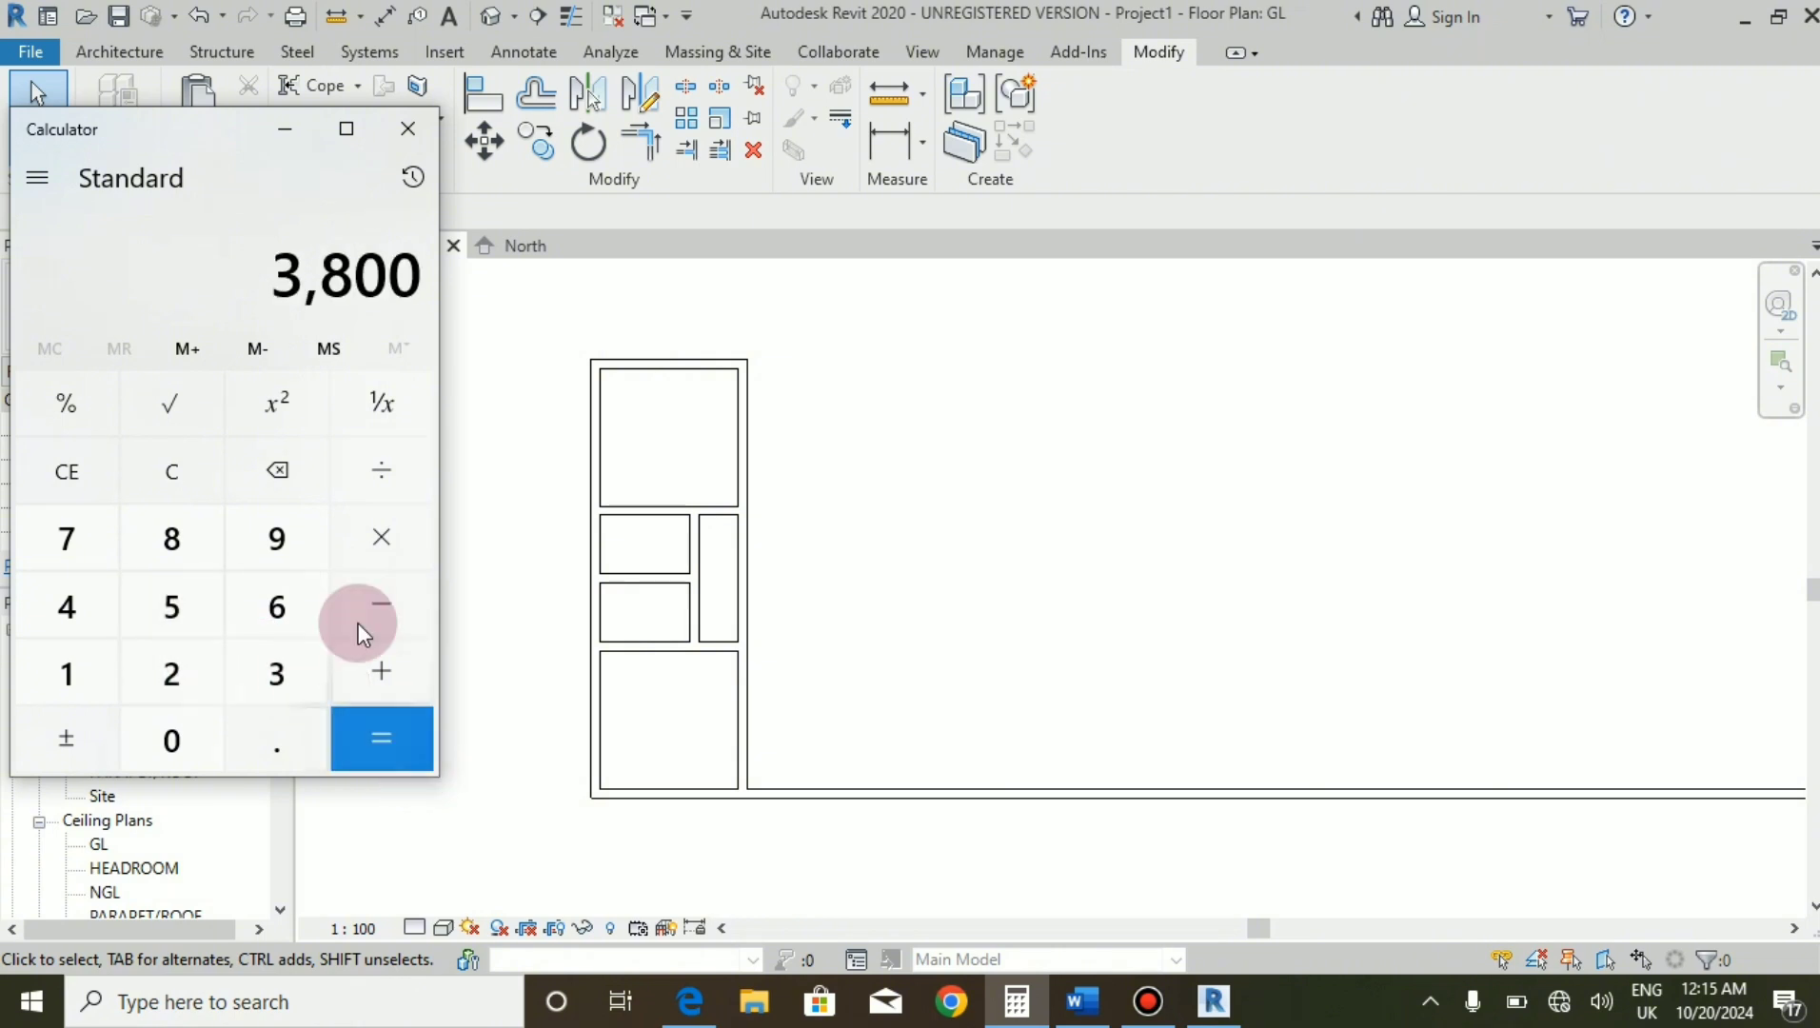
left_click(287, 142)
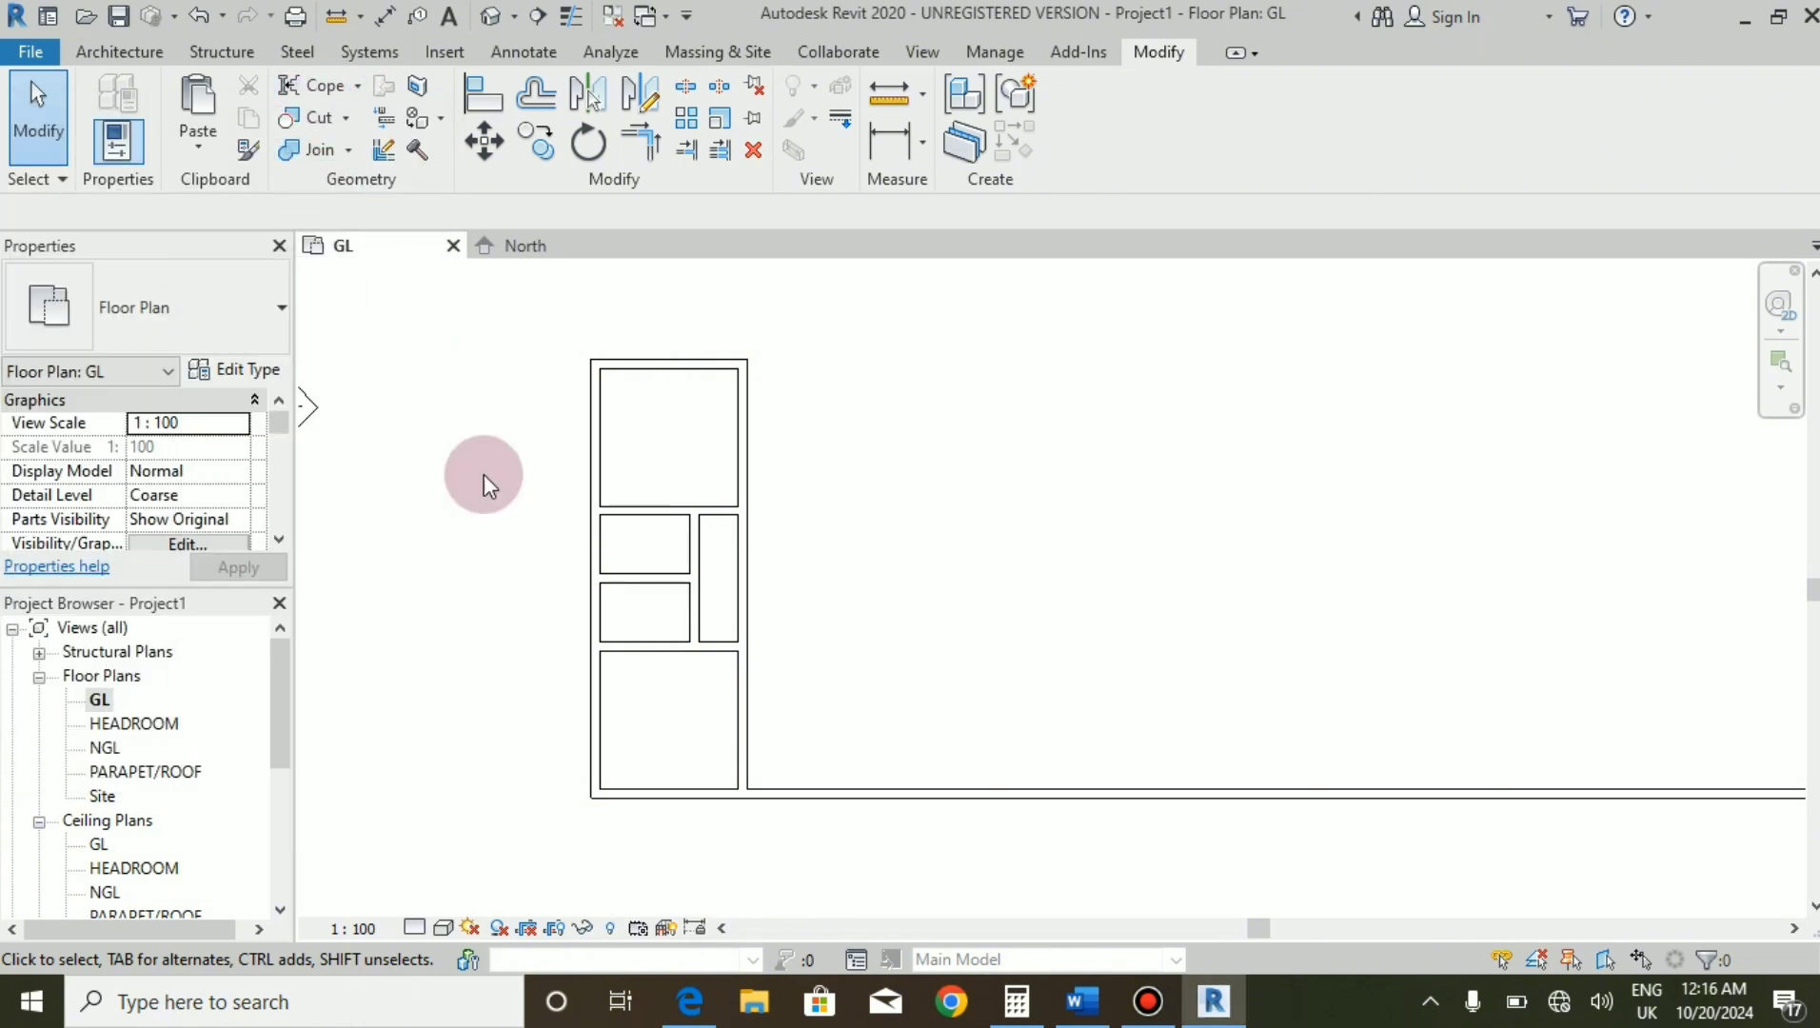
Dismiss the save reminder, offset the bedroom block's right-hand vertical wall outward by 3800 mm as a copy, and end Offset.
left_click(536, 100)
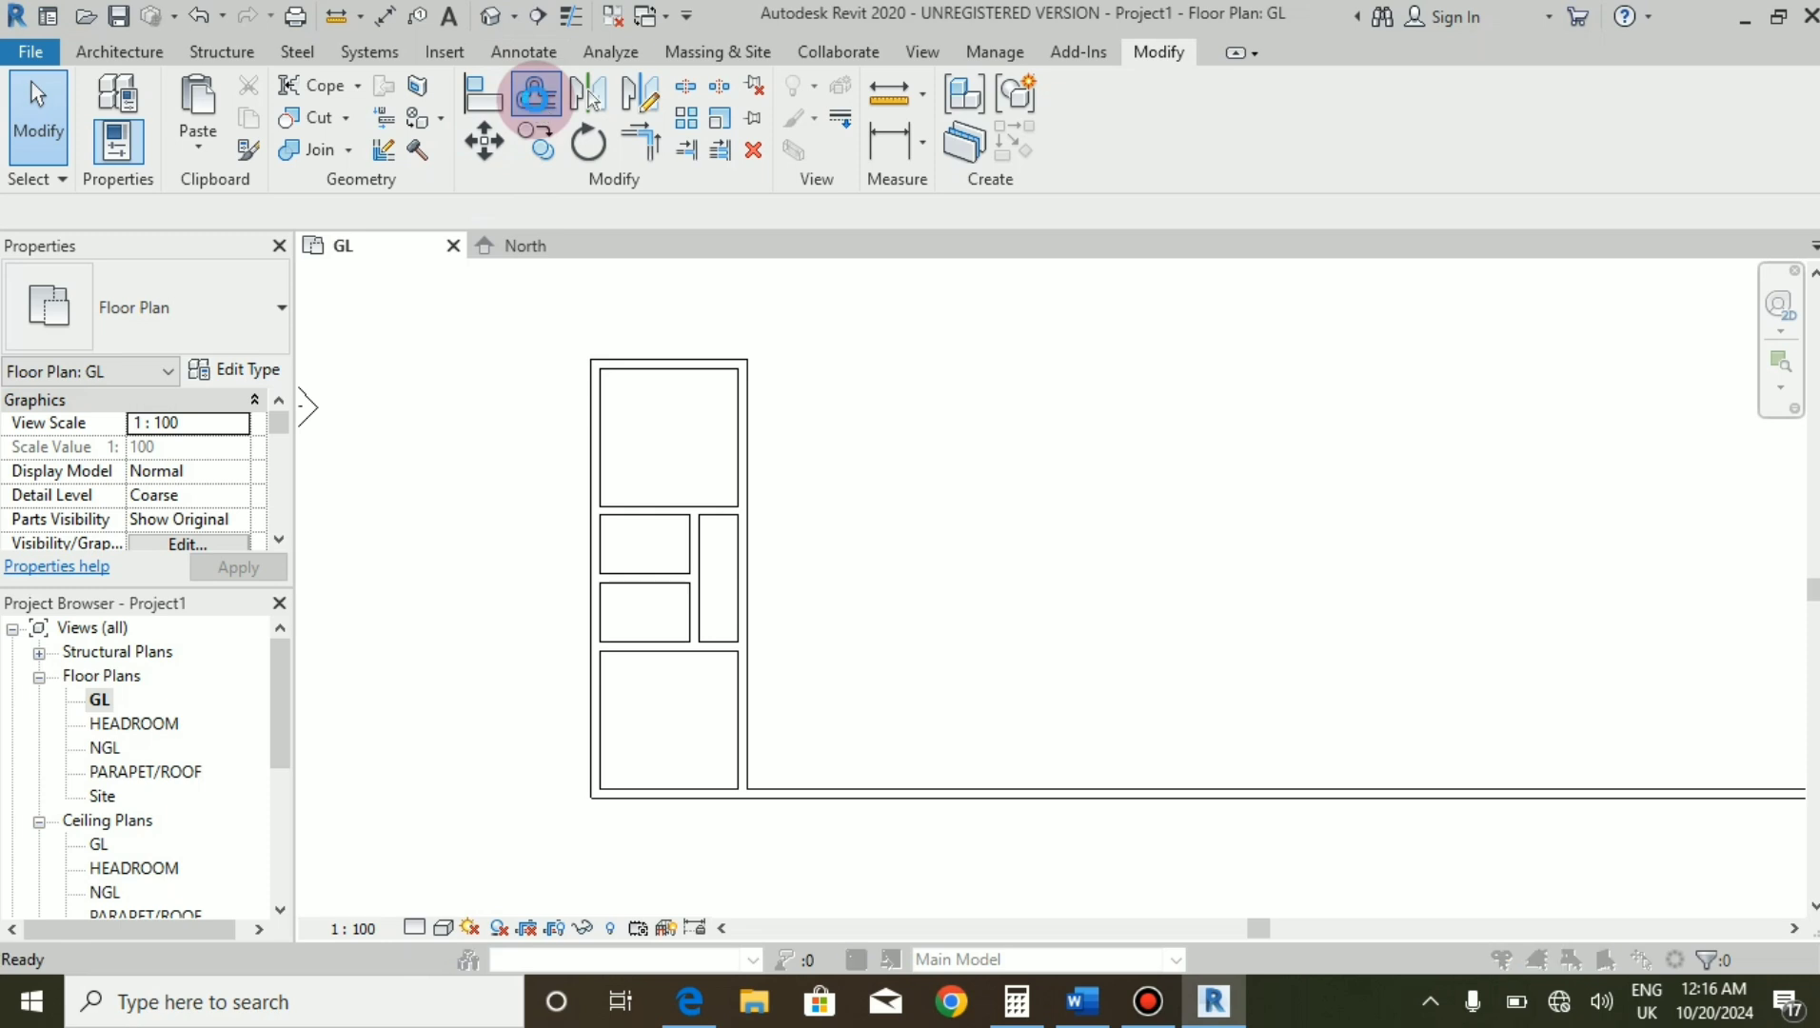
left_click(1130, 269)
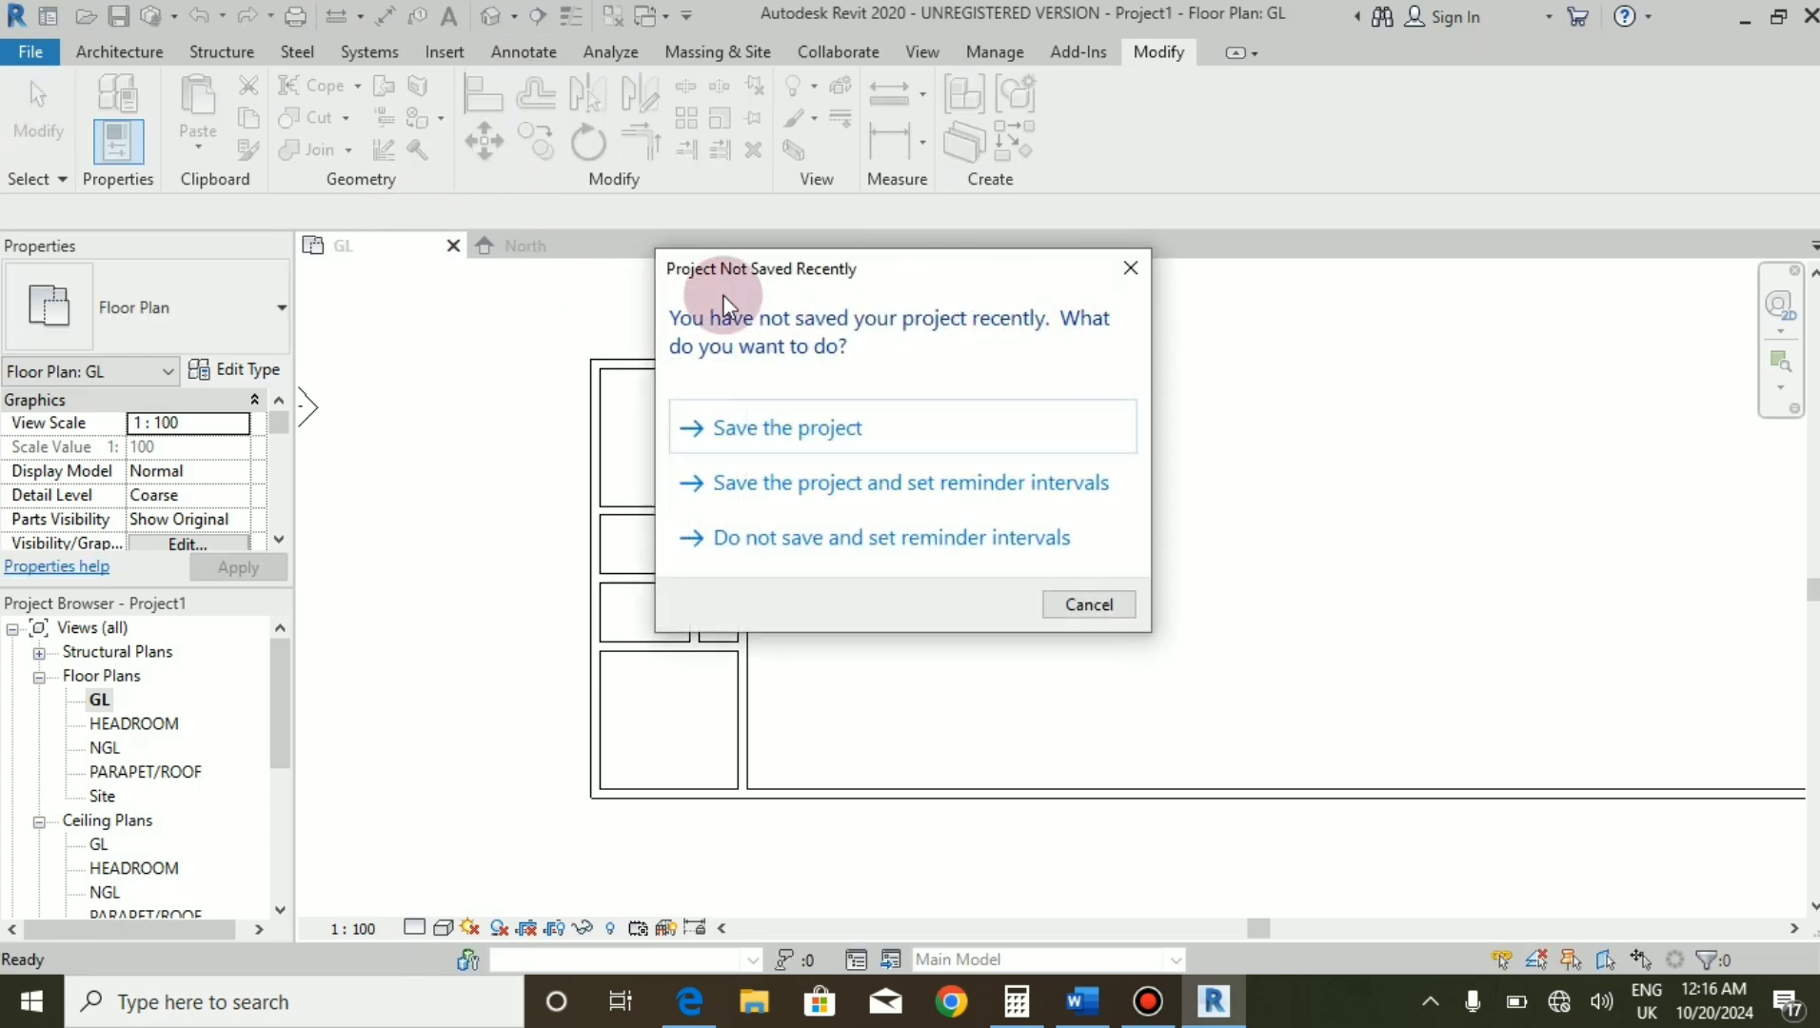
double_click(358, 215)
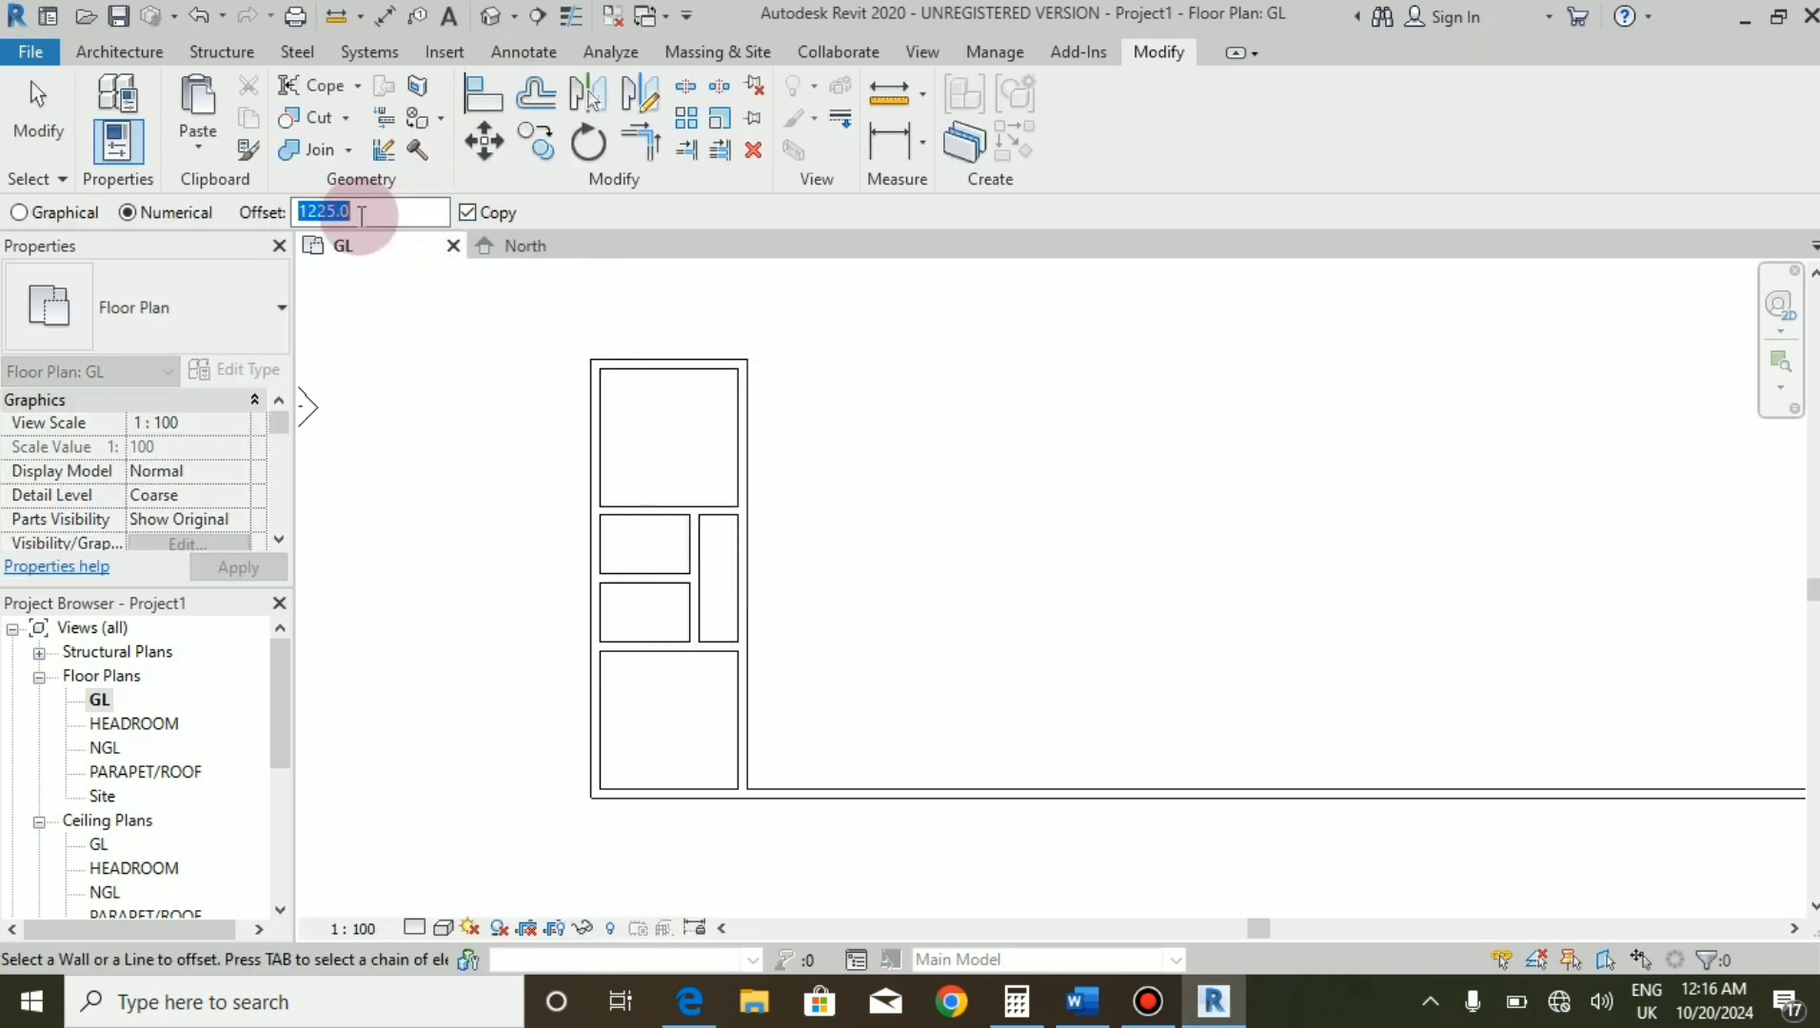
type("3800")
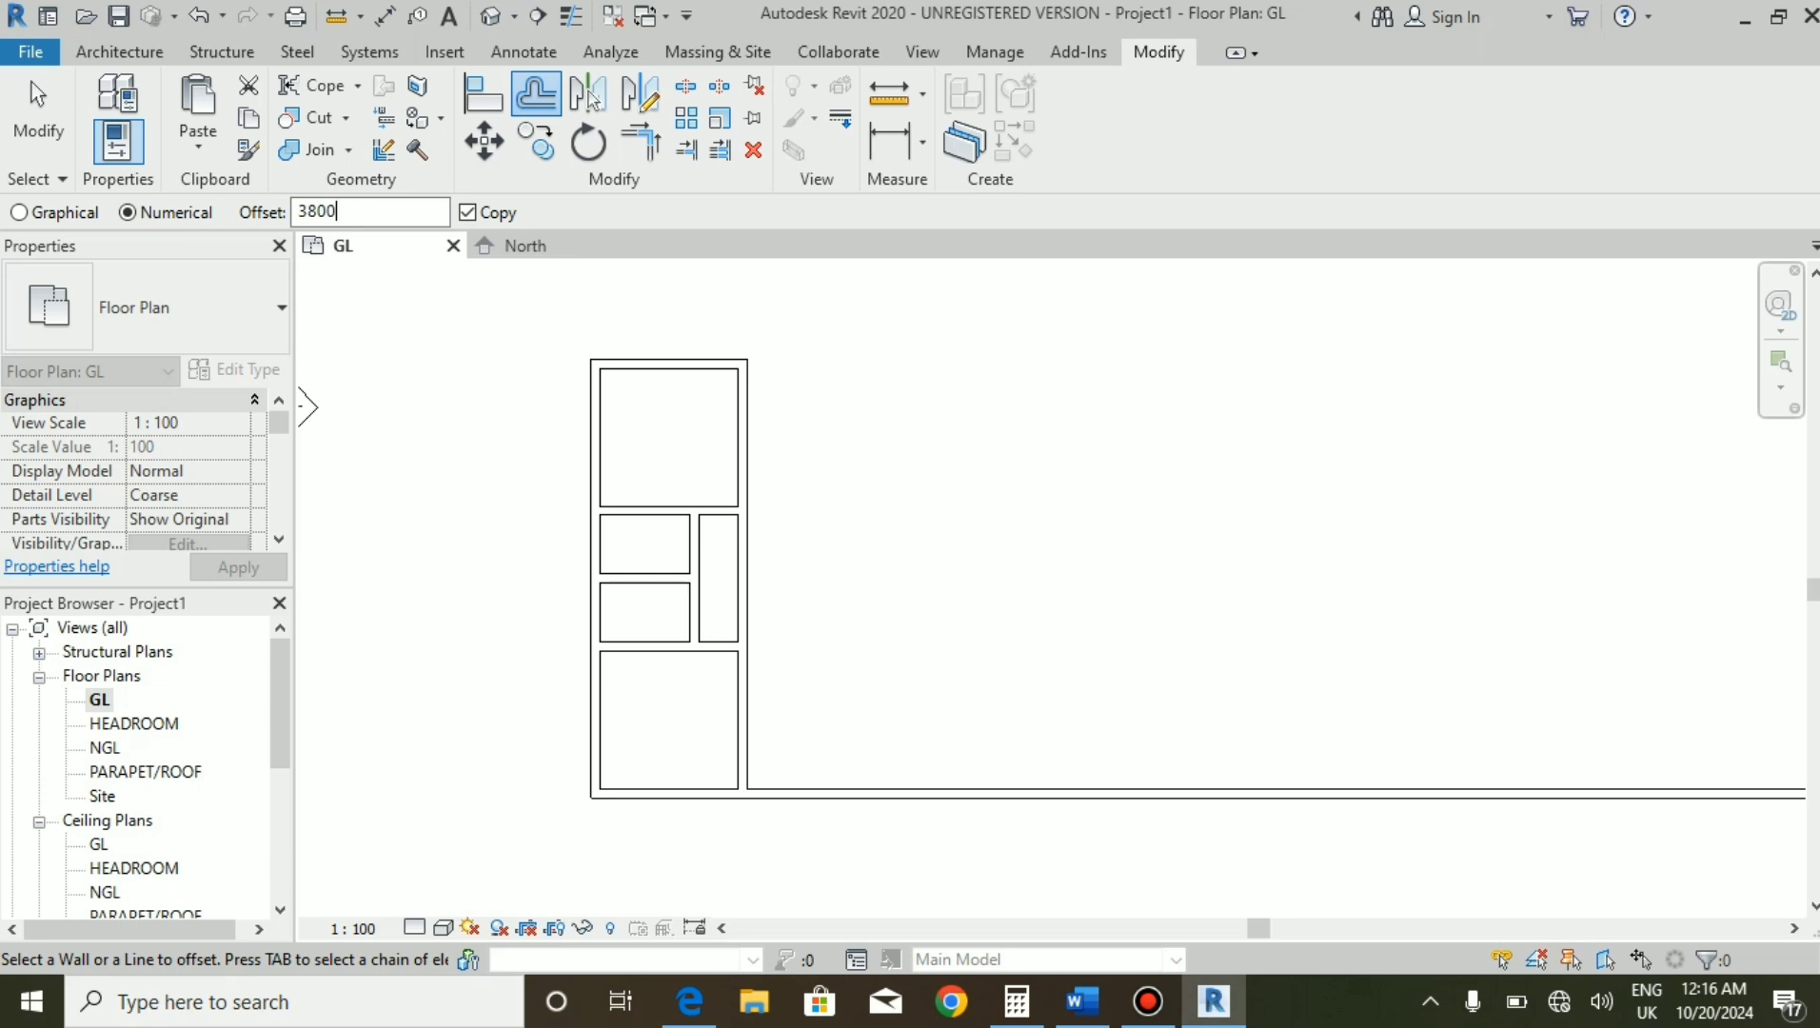
left_click(451, 280)
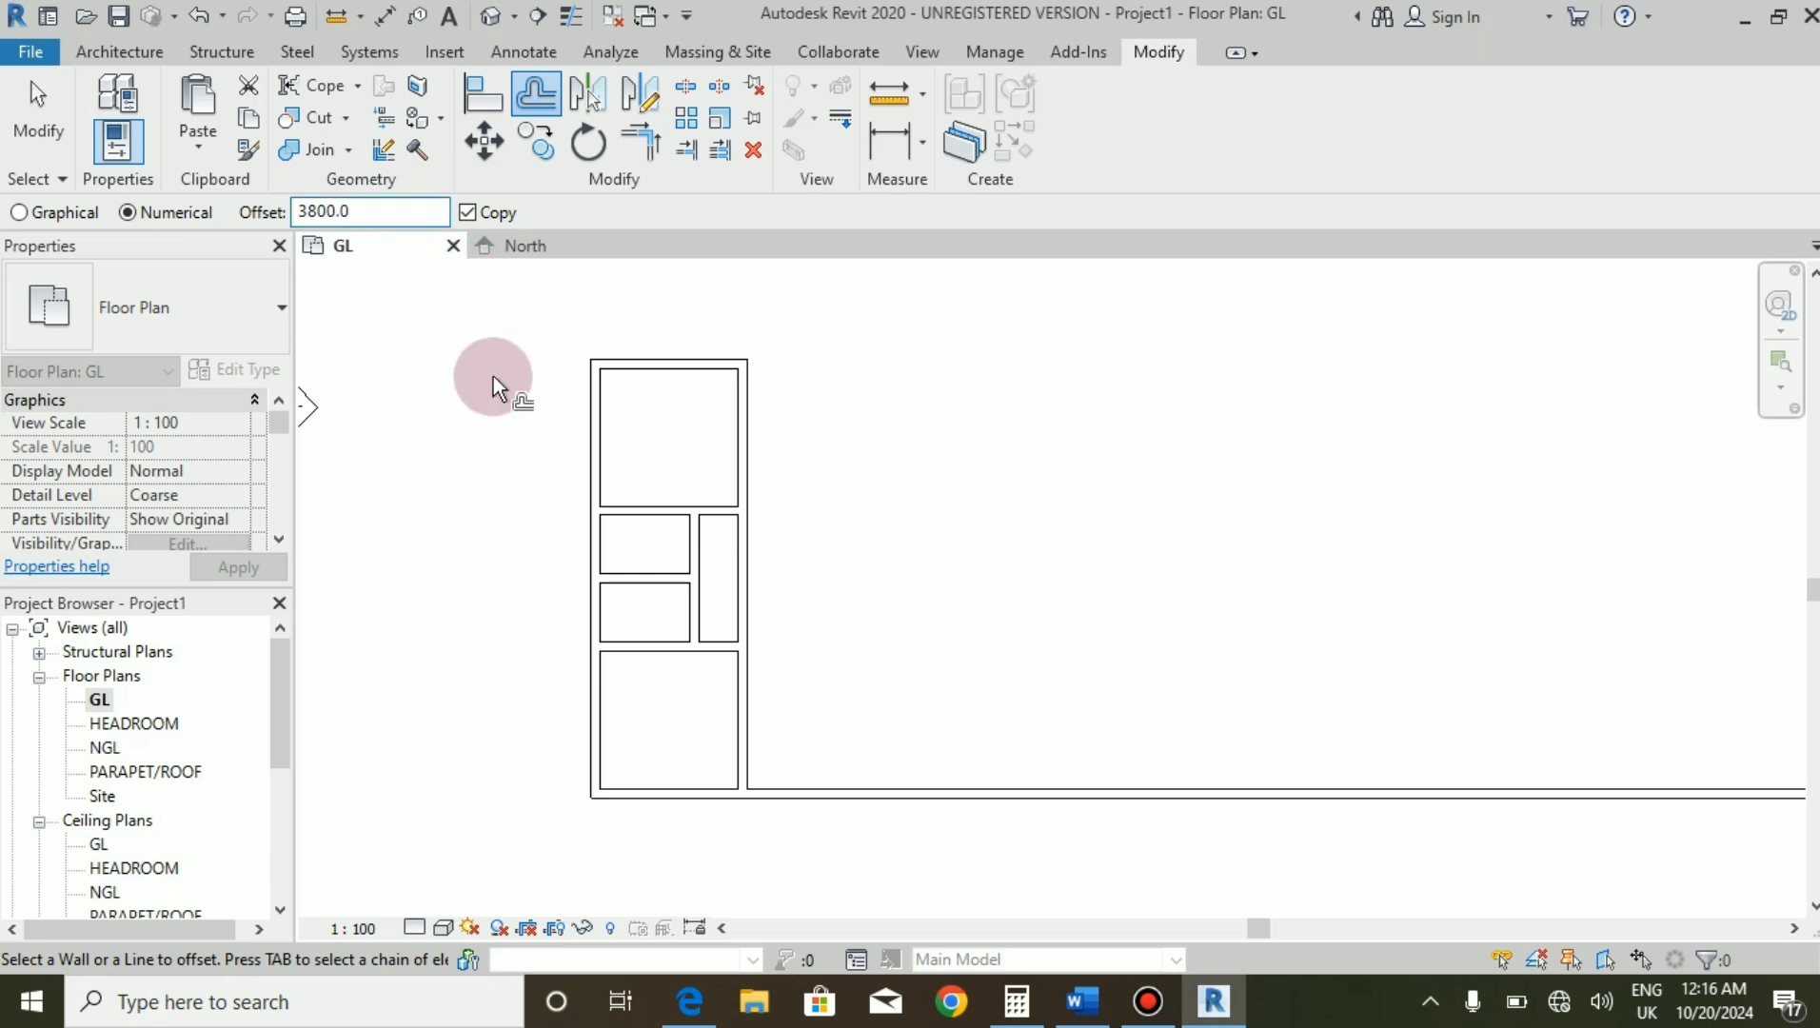
left_click(747, 403)
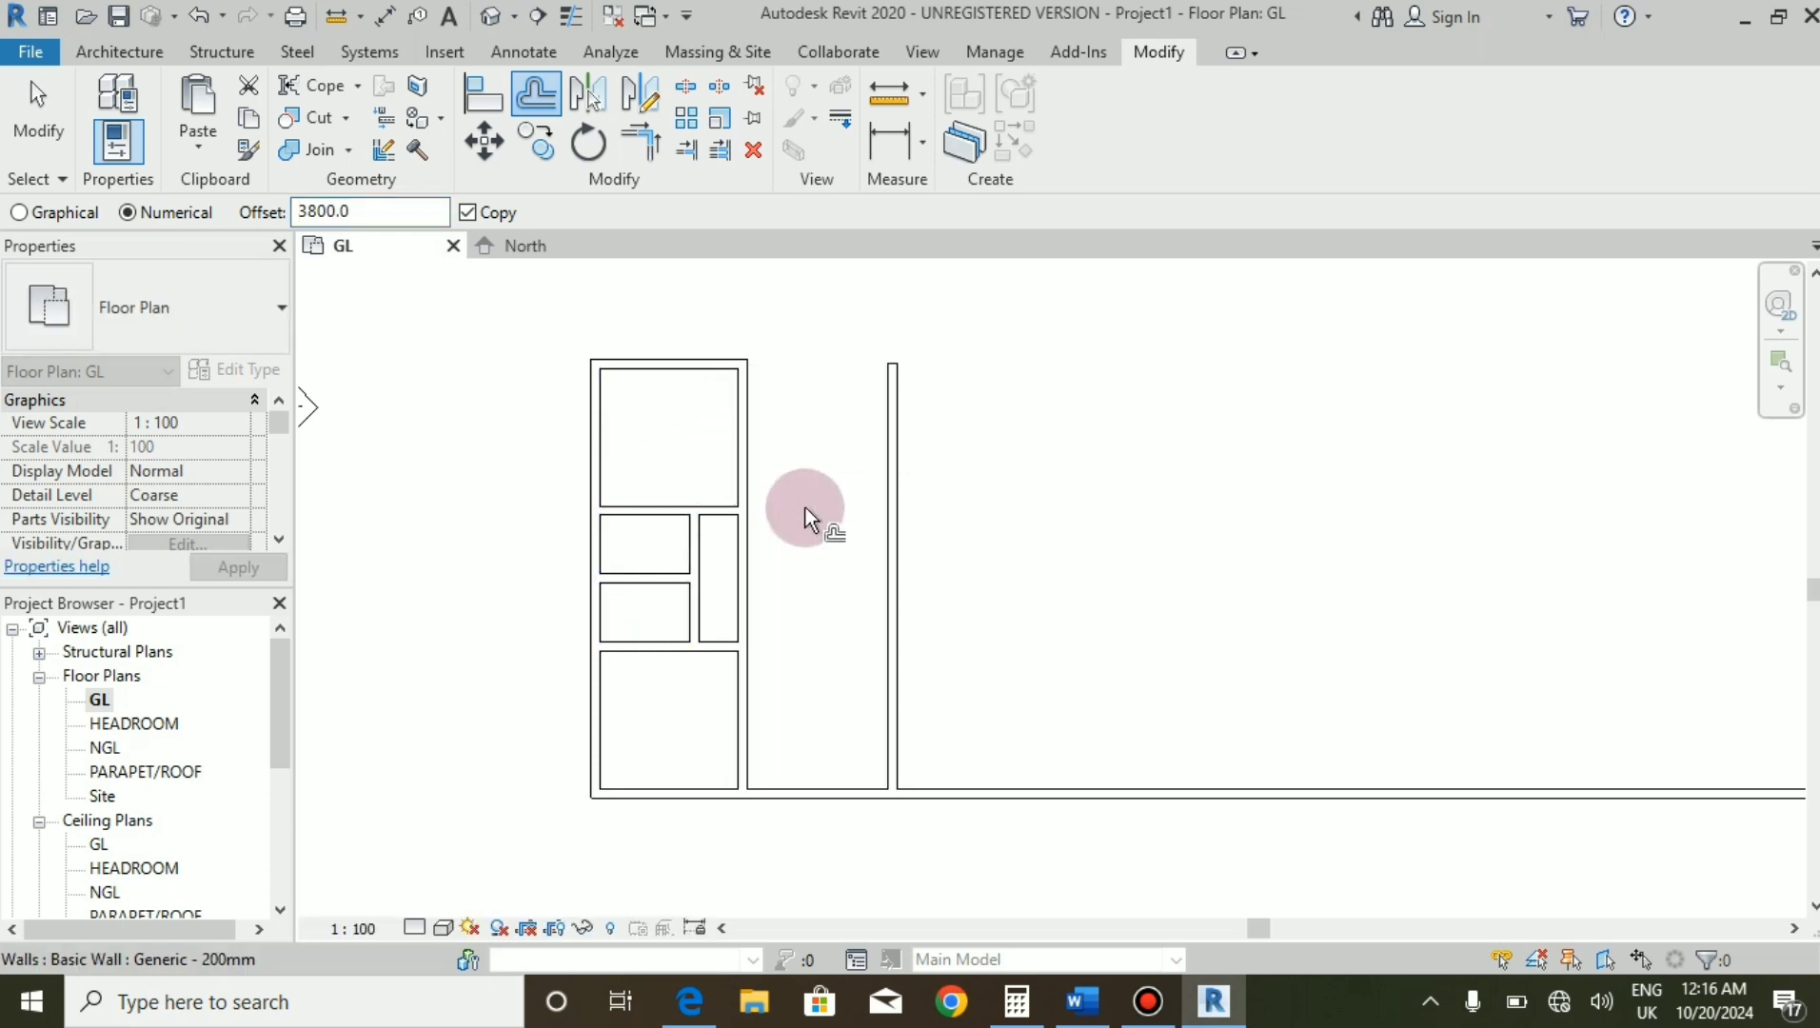
scroll(705, 326, "up", 1)
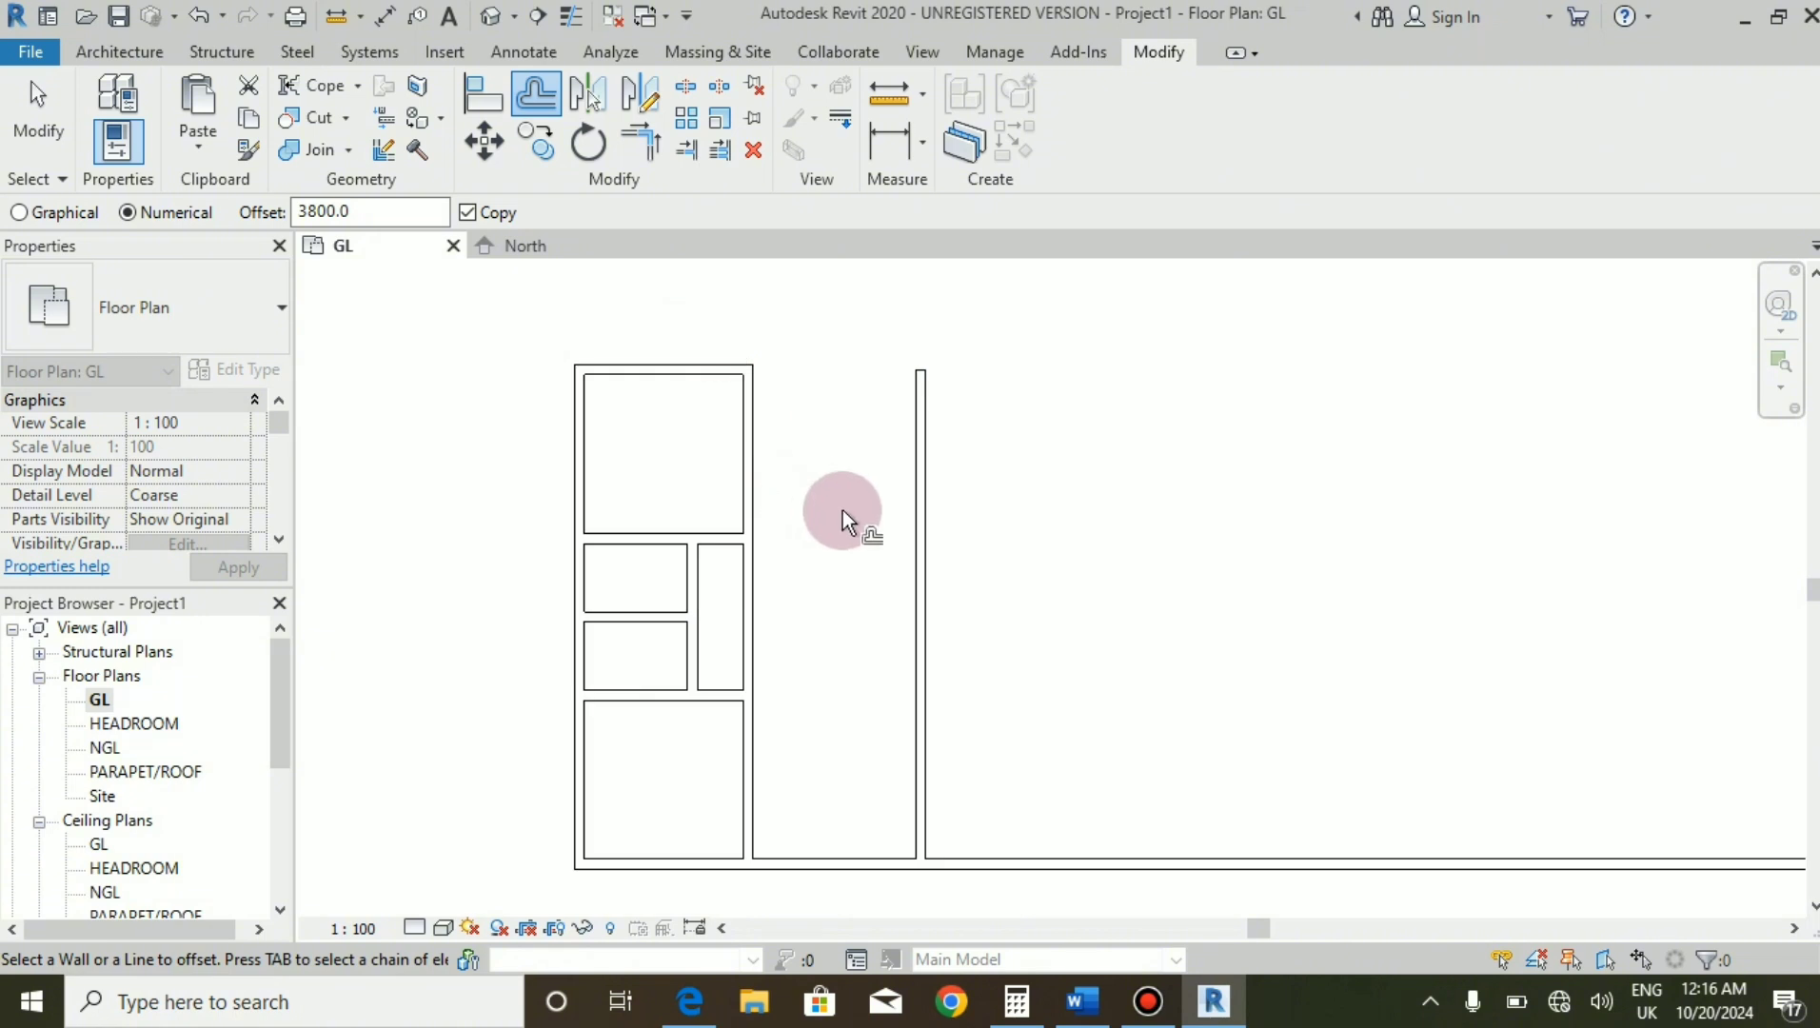
key("Escape")
key("Escape")
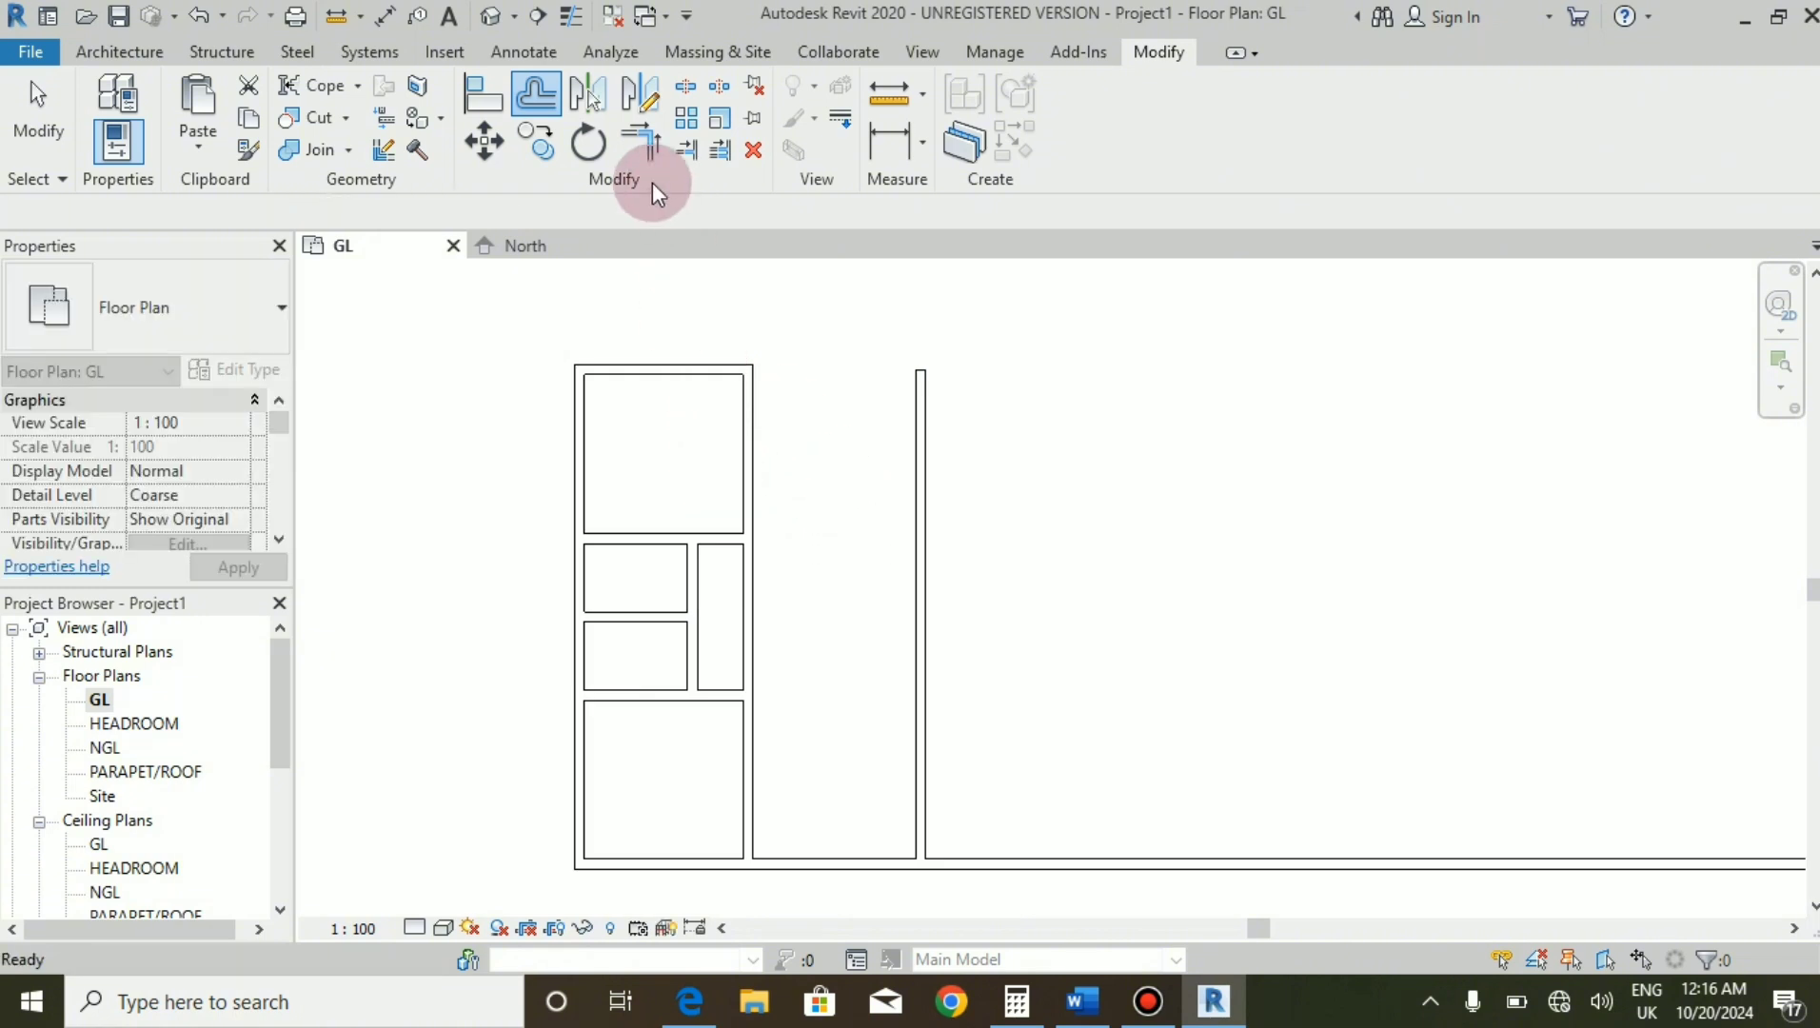
Extend the upper exterior wall across the kitchen to form a corner with the new vertical wall using Trim/Extend to Corner.
left_click(642, 140)
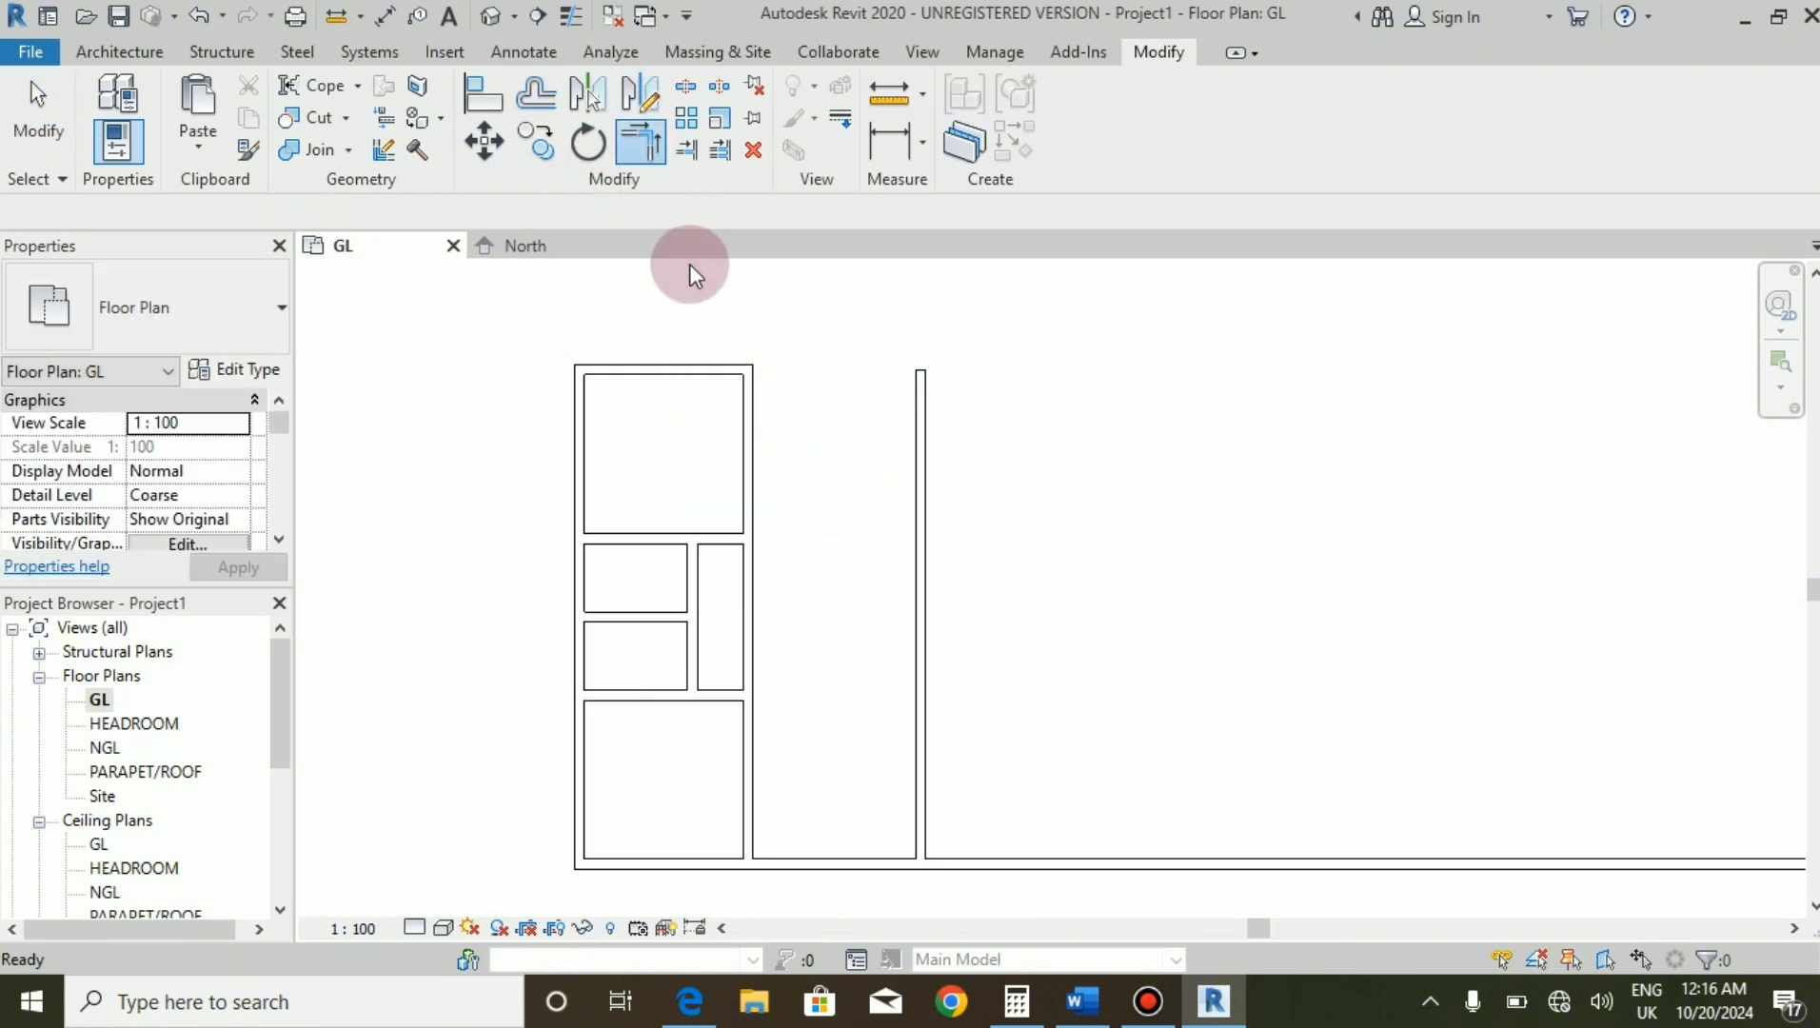
left_click(764, 373)
left_click(922, 409)
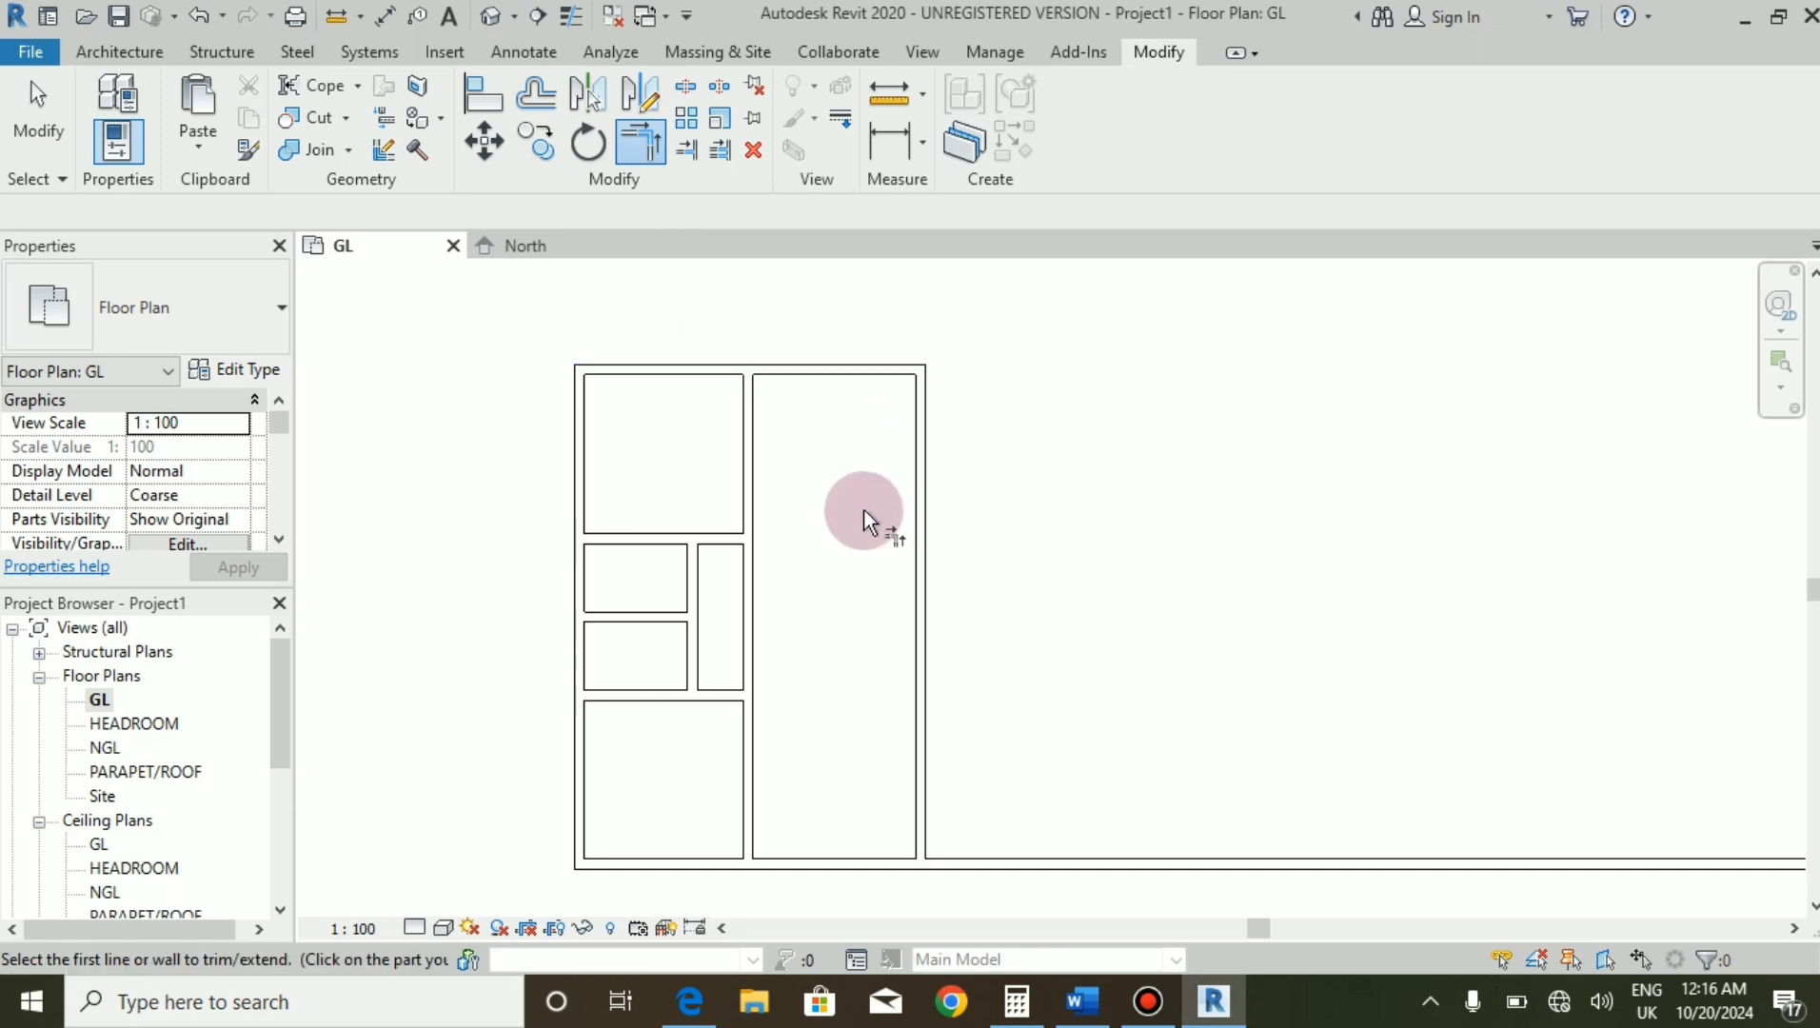
key("Escape")
Examine the horizontal dimensions of the kitchen exit and store in RRR-Model.pdf in Edge, and return to Revit.
left_click(704, 1007)
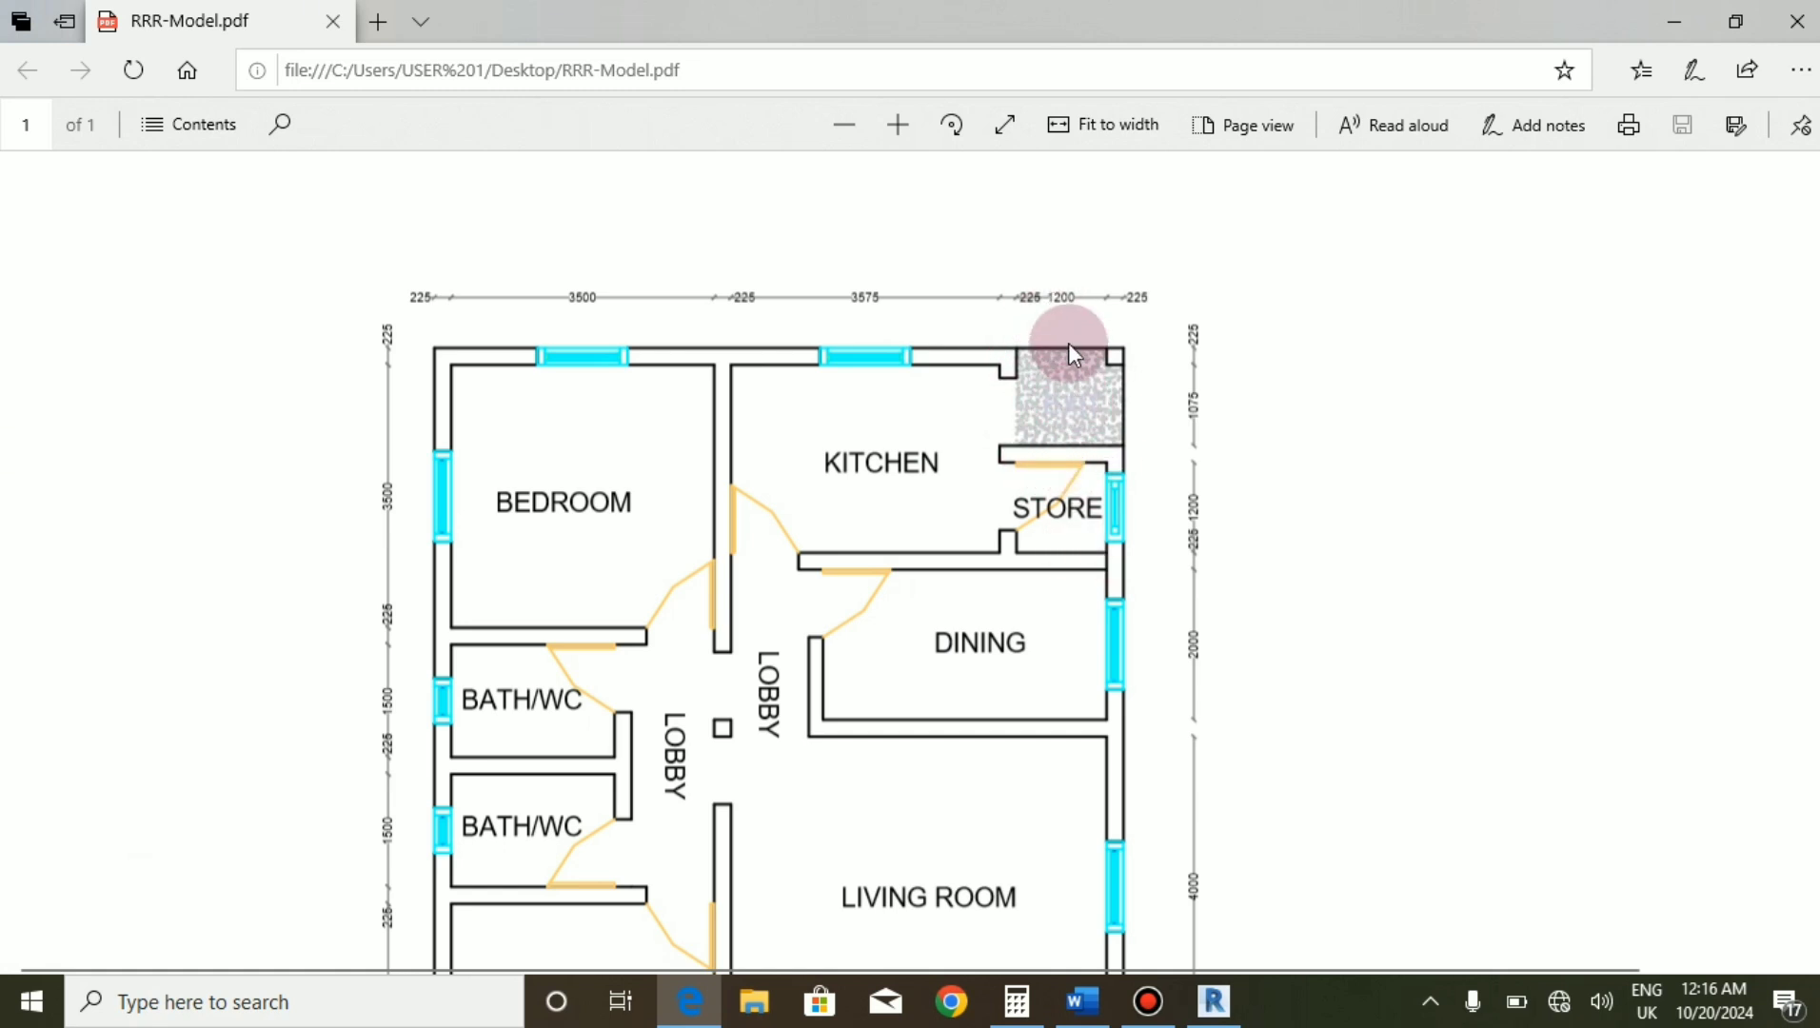
scroll(1086, 409, "up", 2, "ctrl")
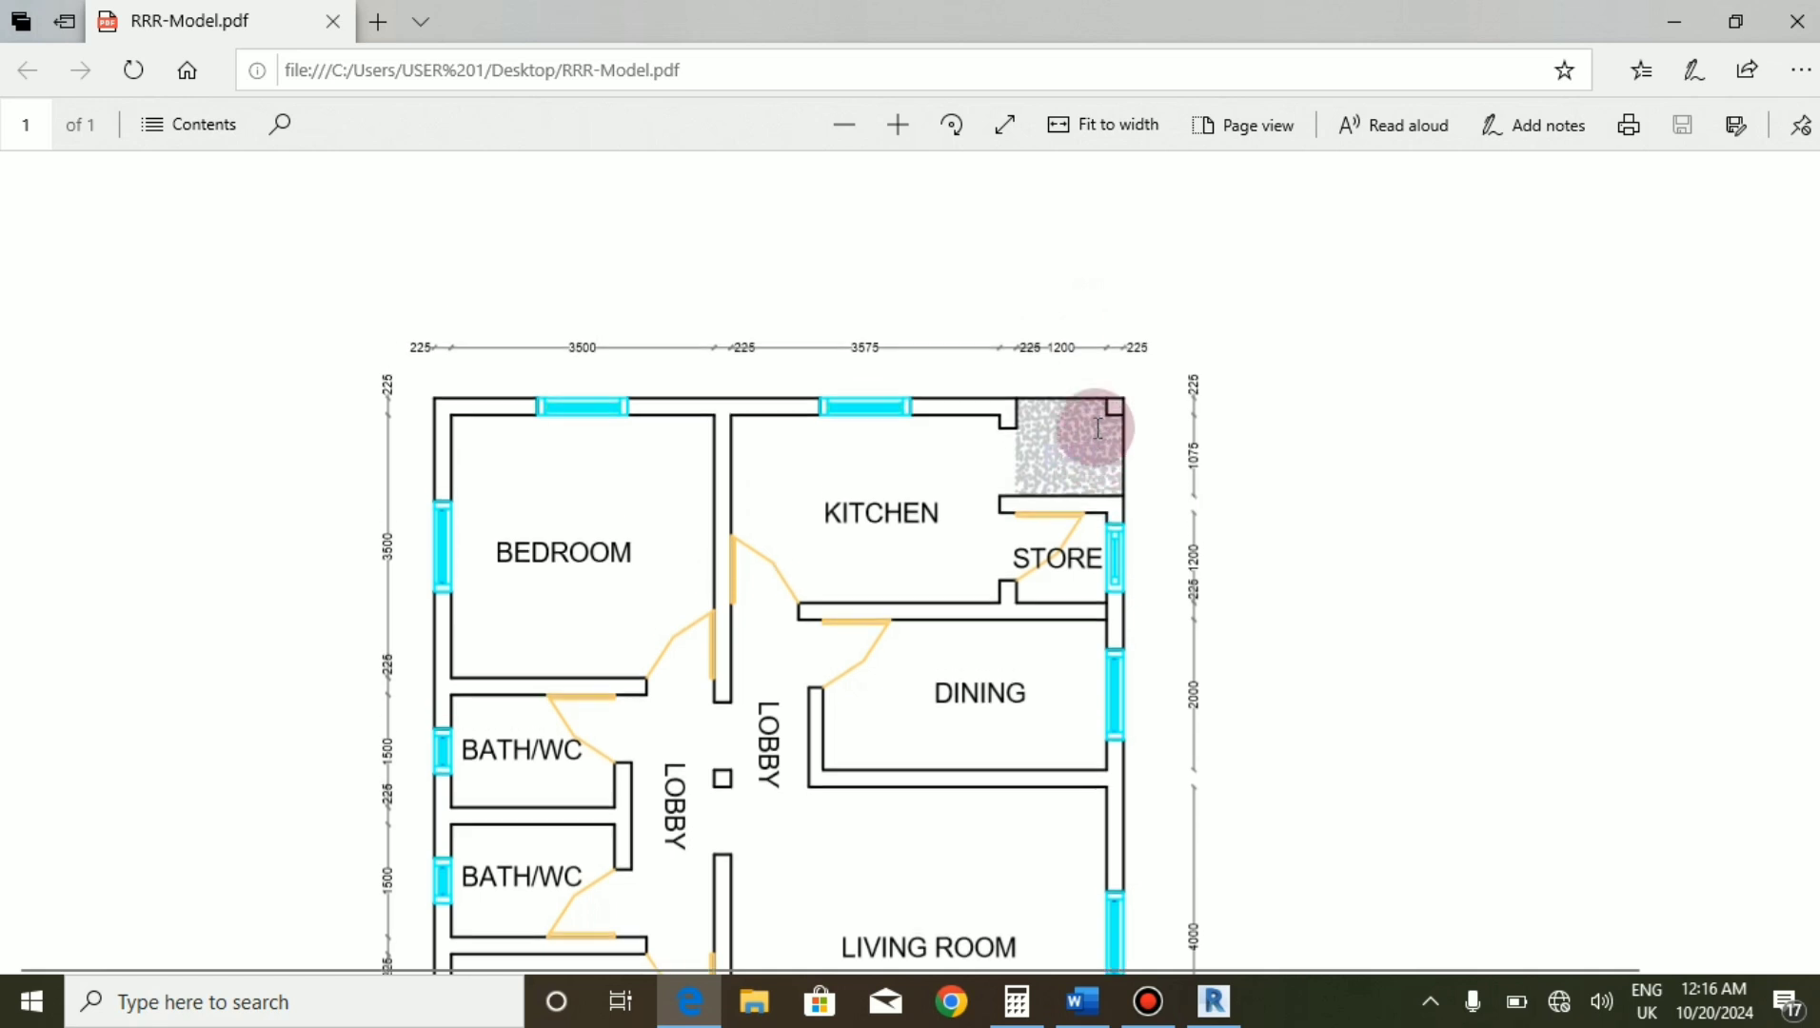
scroll(1057, 514, "up", 1, "ctrl")
scroll(1048, 314, "down", 3, "ctrl")
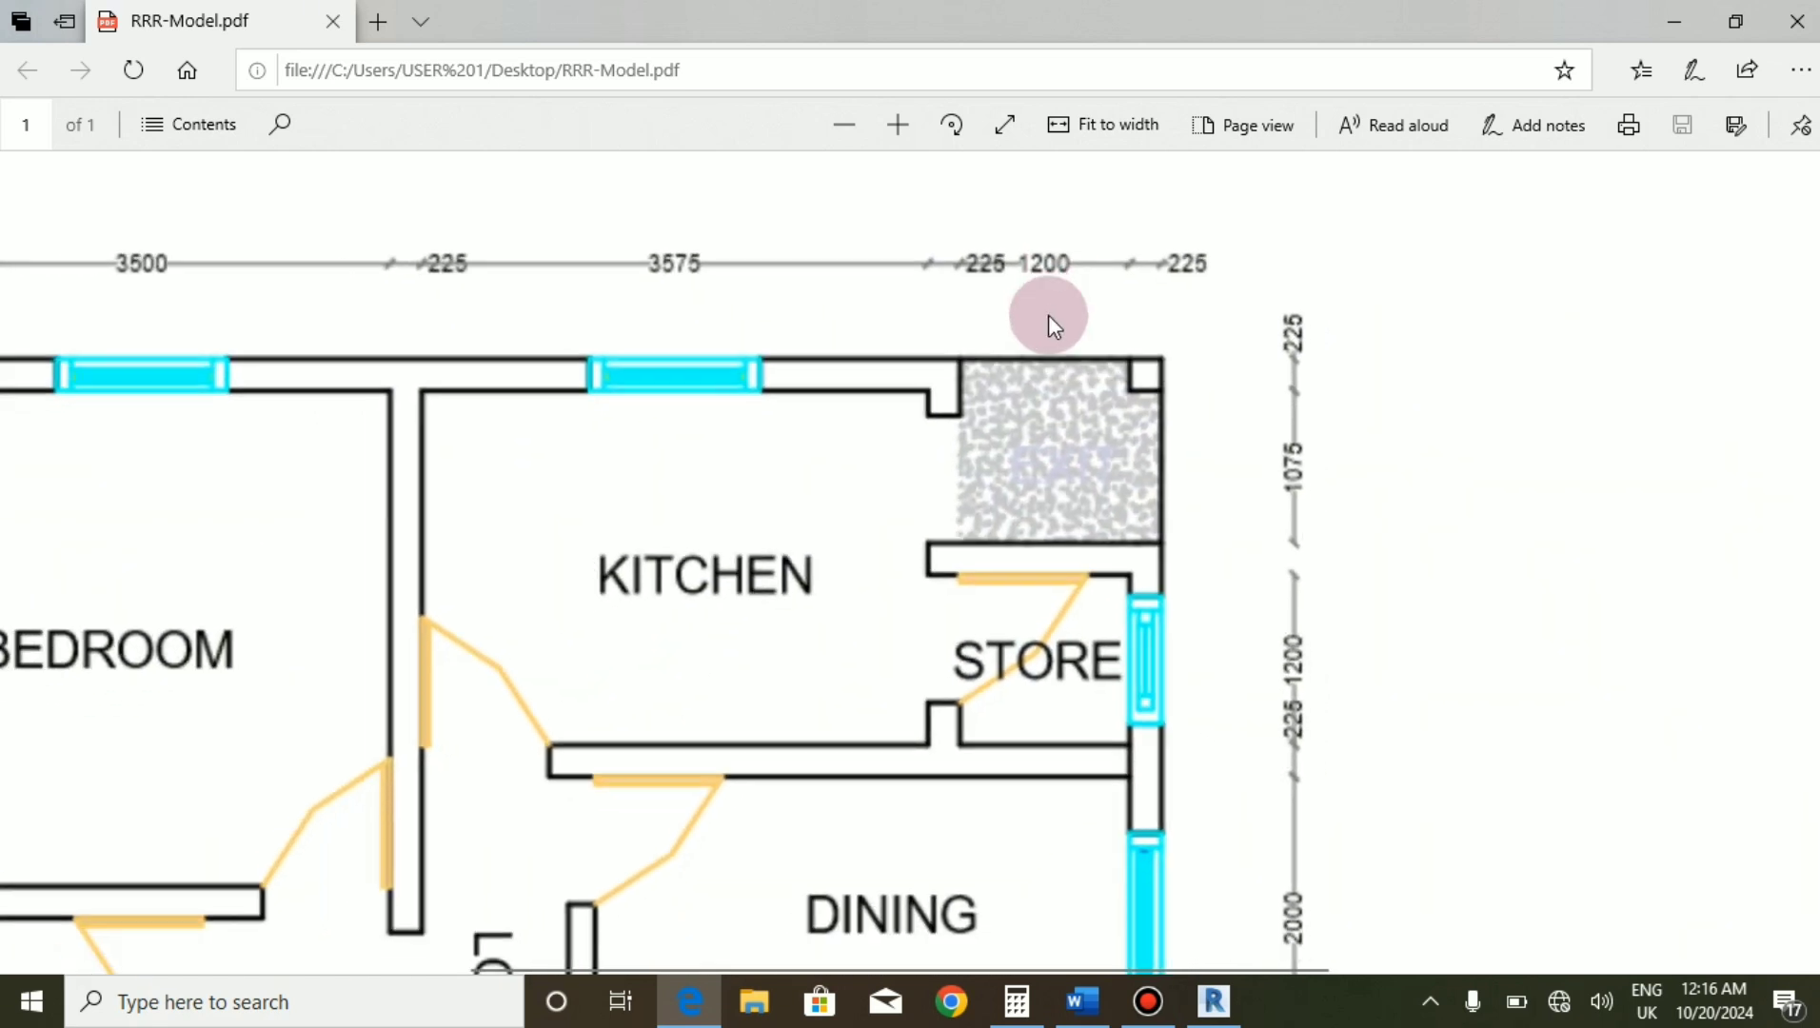
scroll(971, 329, "up", 3, "ctrl")
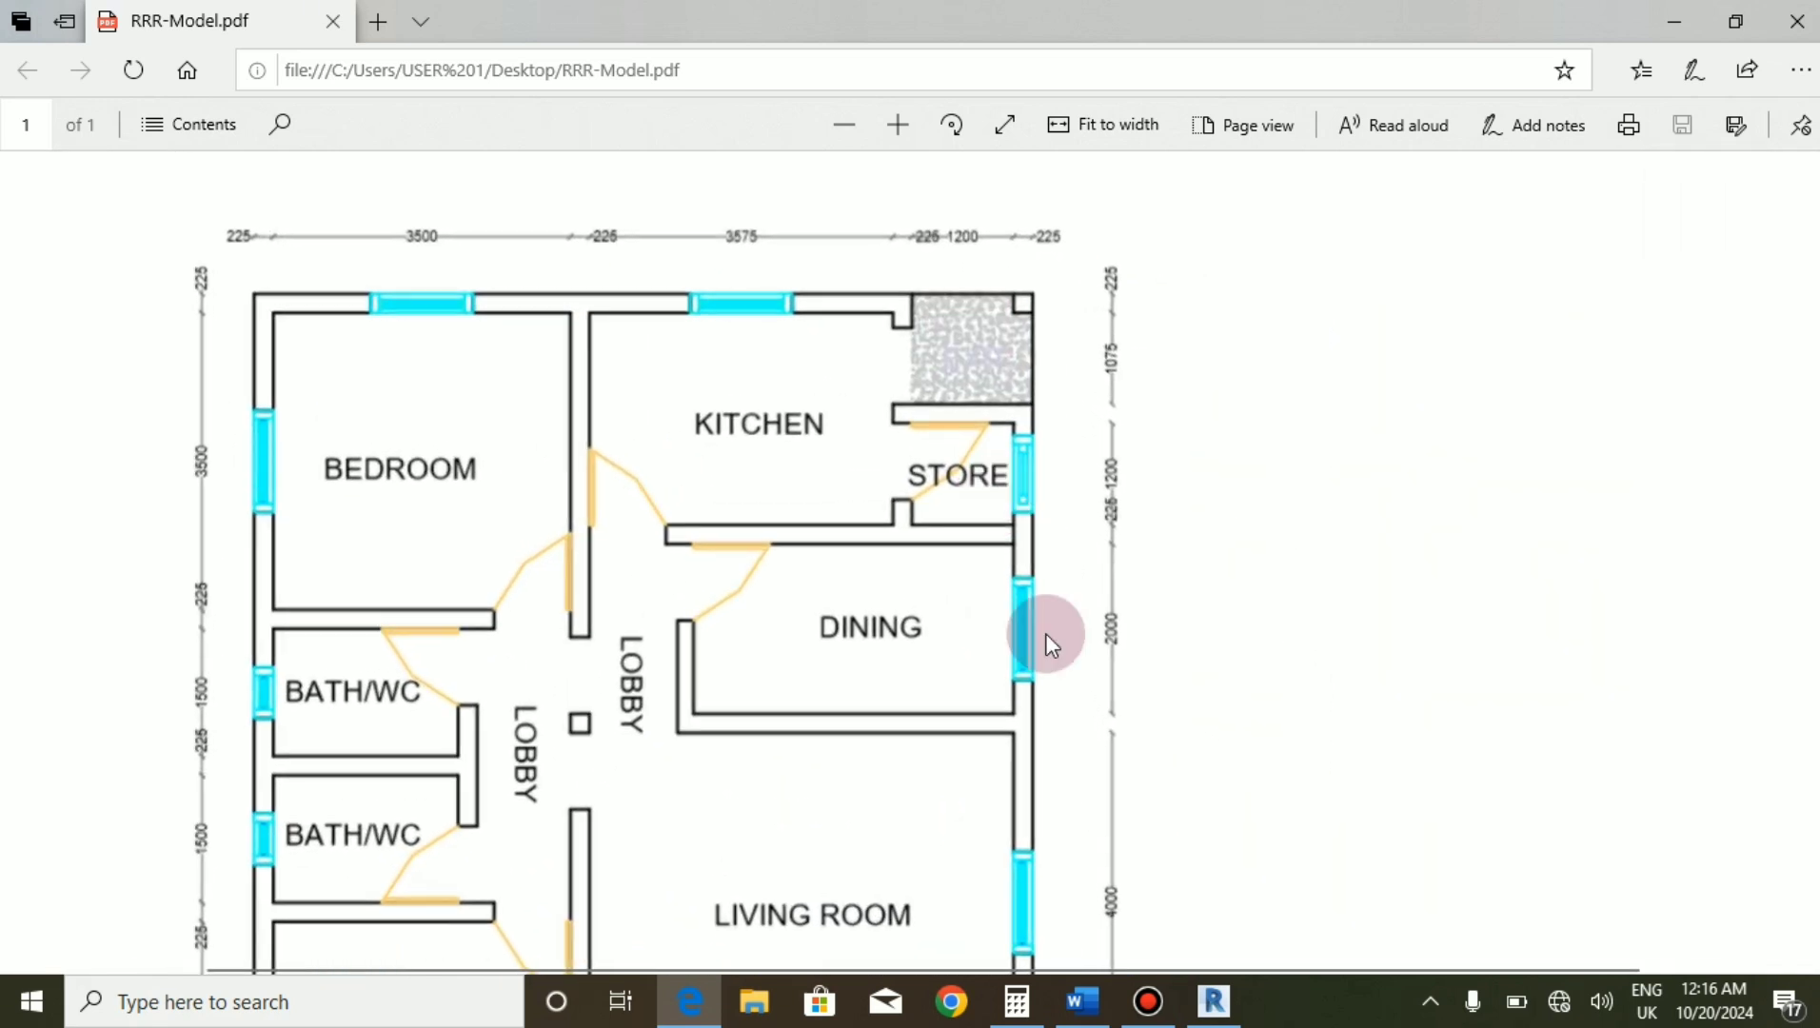
left_click(1213, 1002)
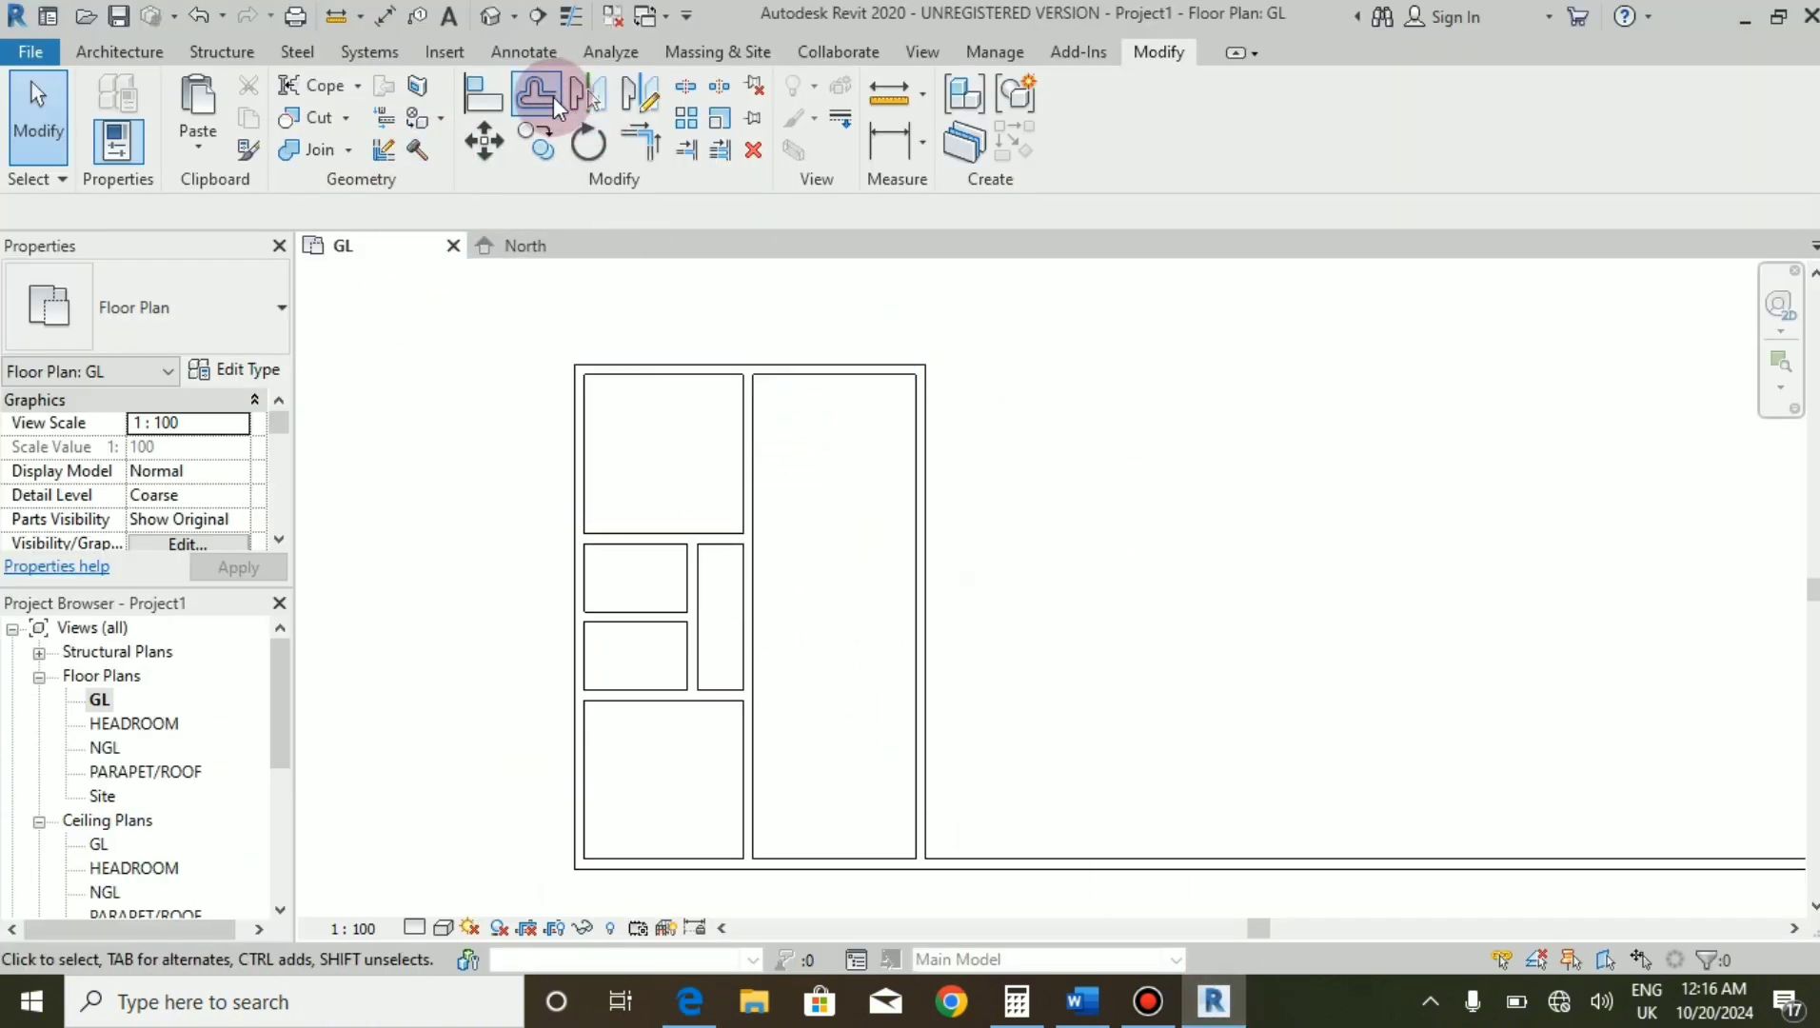
Offset the kitchen's right-hand vertical wall outward by 1425 mm as a copy, and end Offset.
left_click(530, 100)
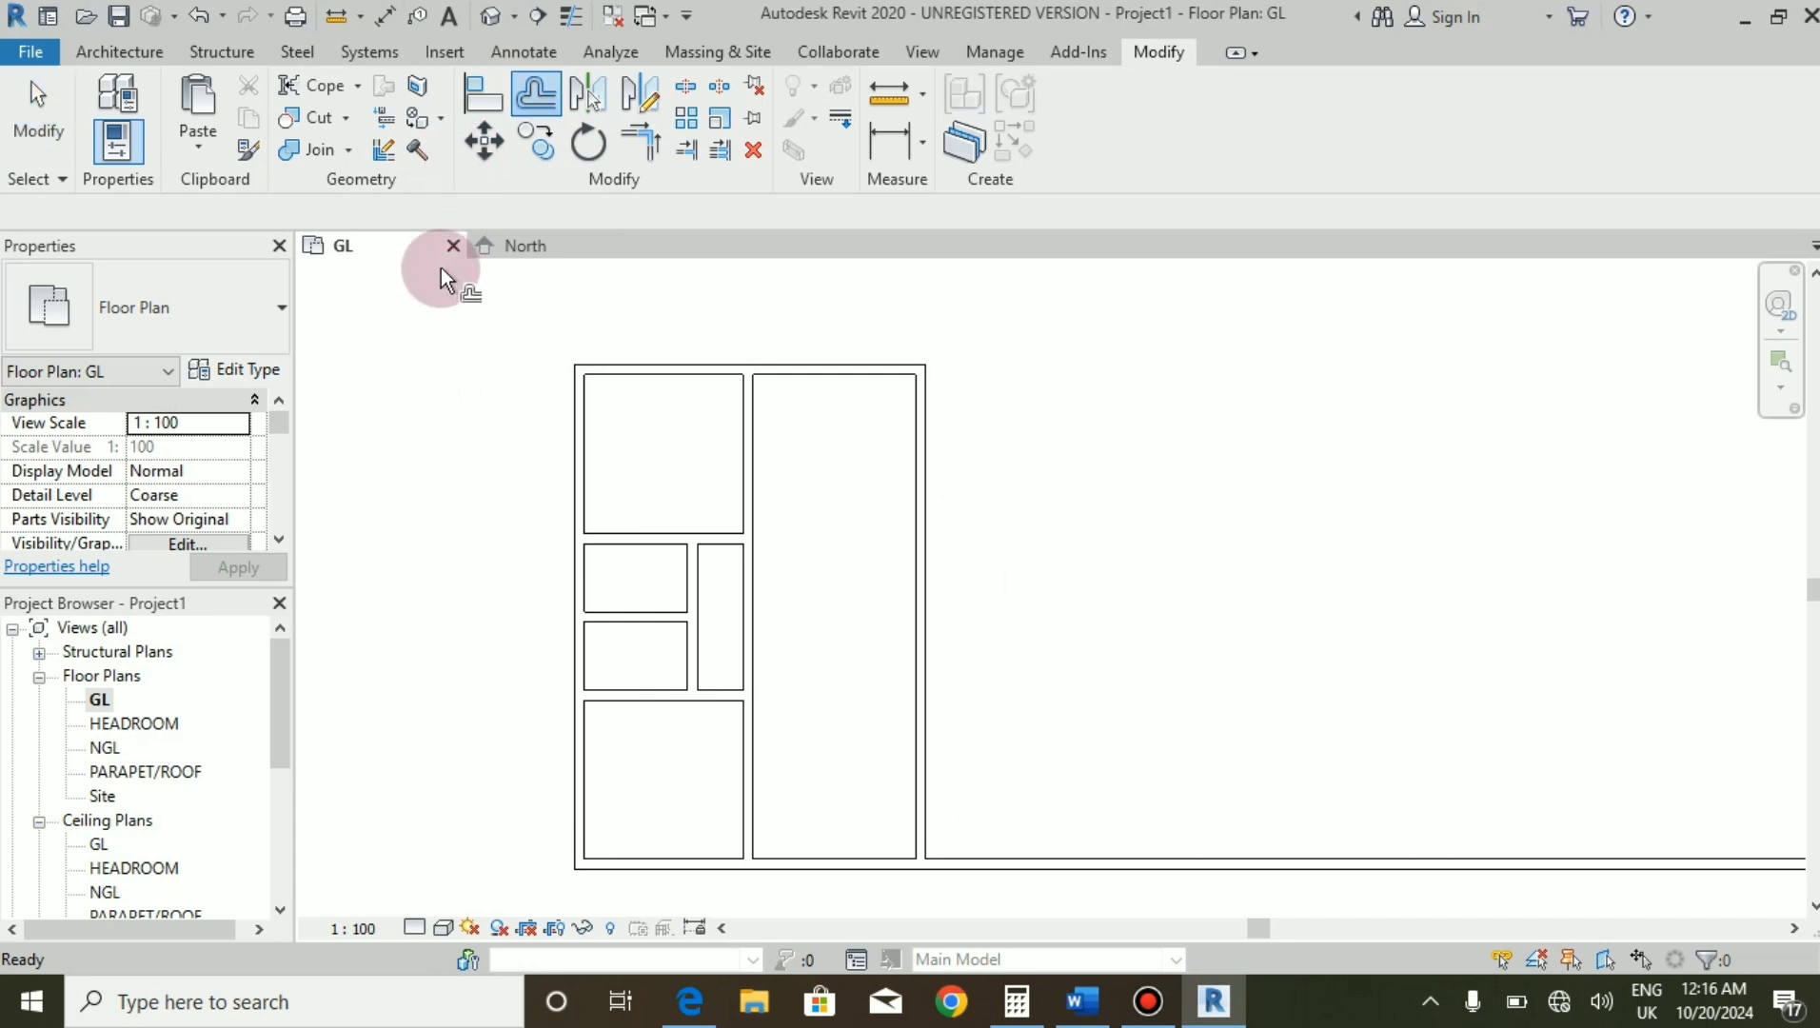
double_click(376, 212)
type("1425")
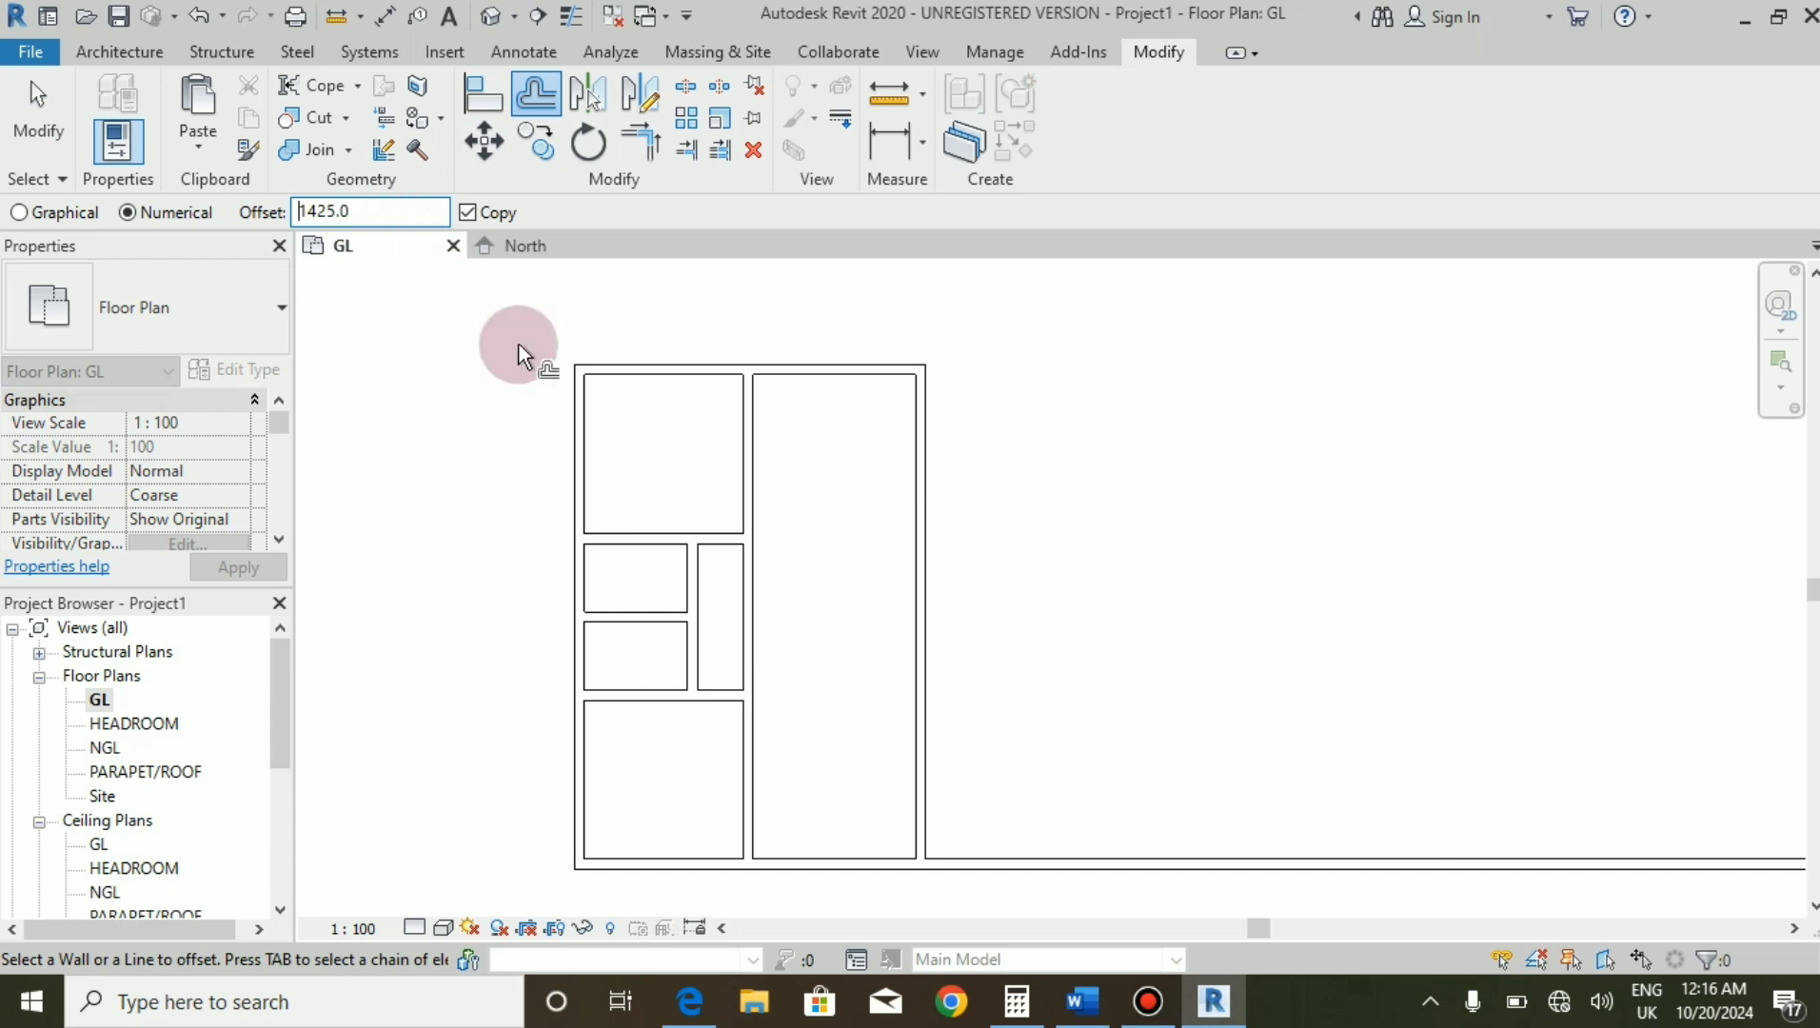
left_click(928, 461)
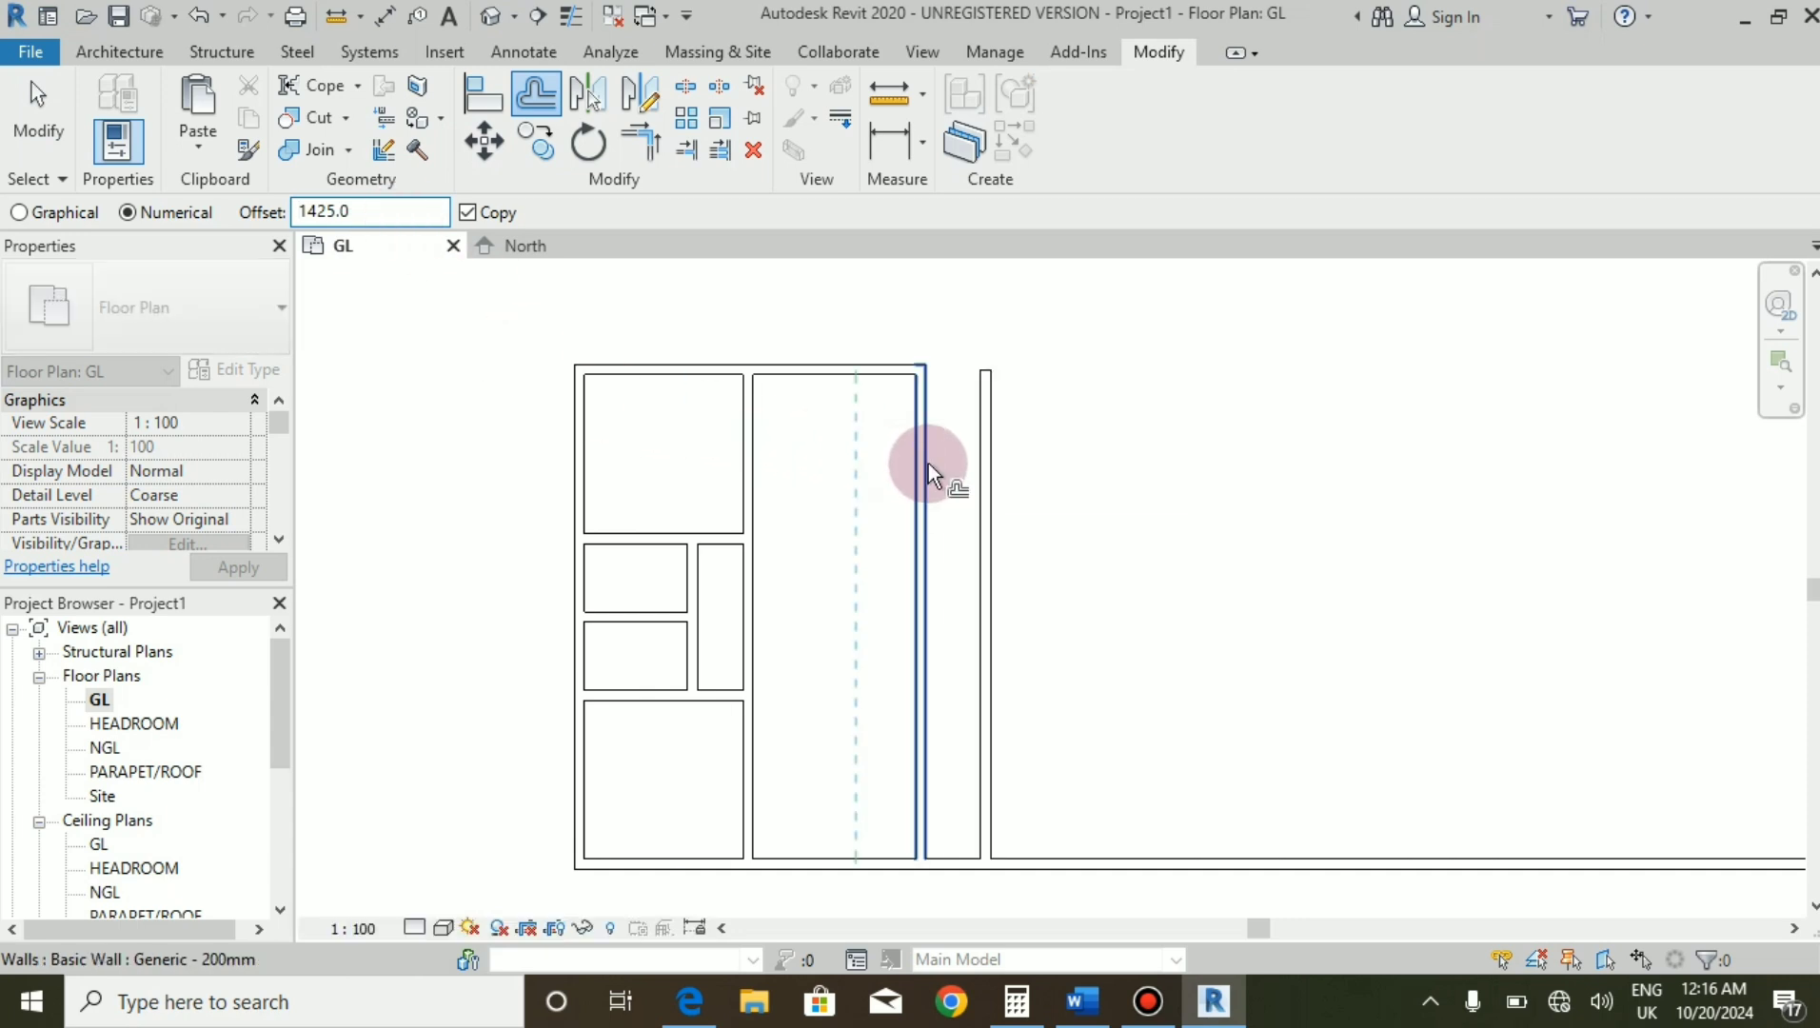
key("Escape")
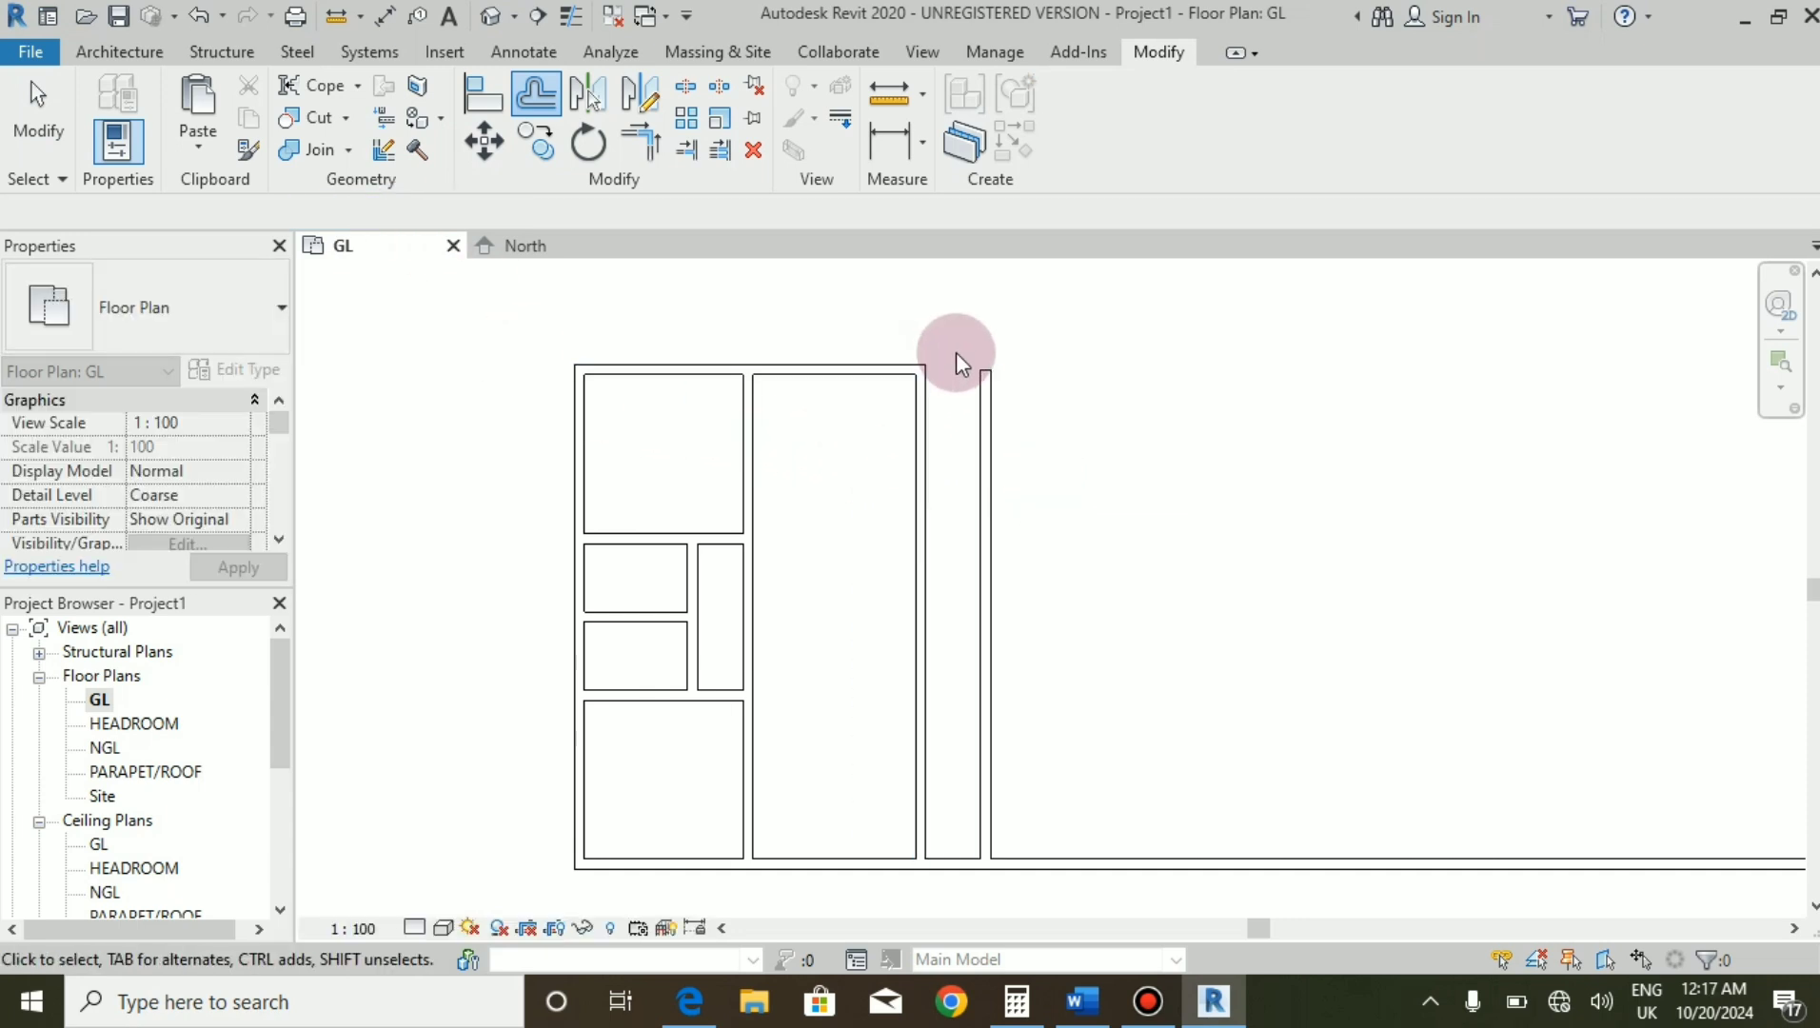
Extend the upper exterior wall past the kitchen to form a corner with the outermost vertical wall beside the store.
left_click(648, 156)
left_click(893, 373)
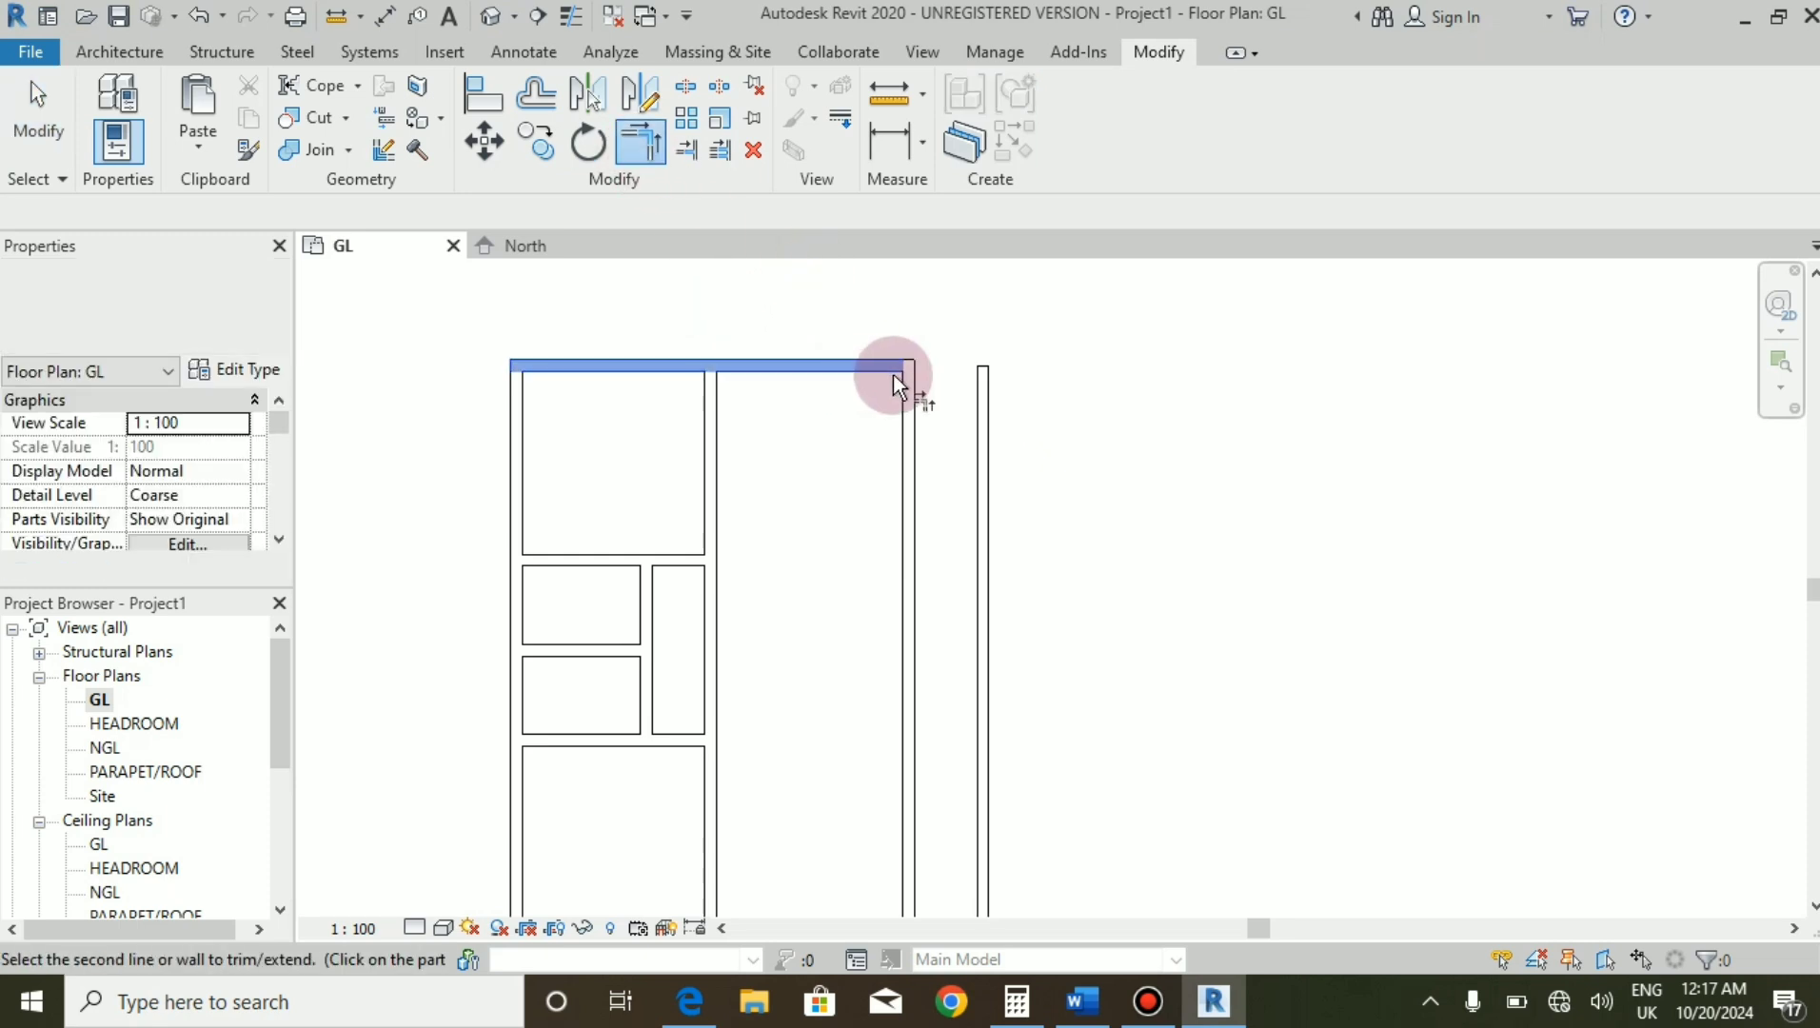
left_click(973, 418)
key("Escape")
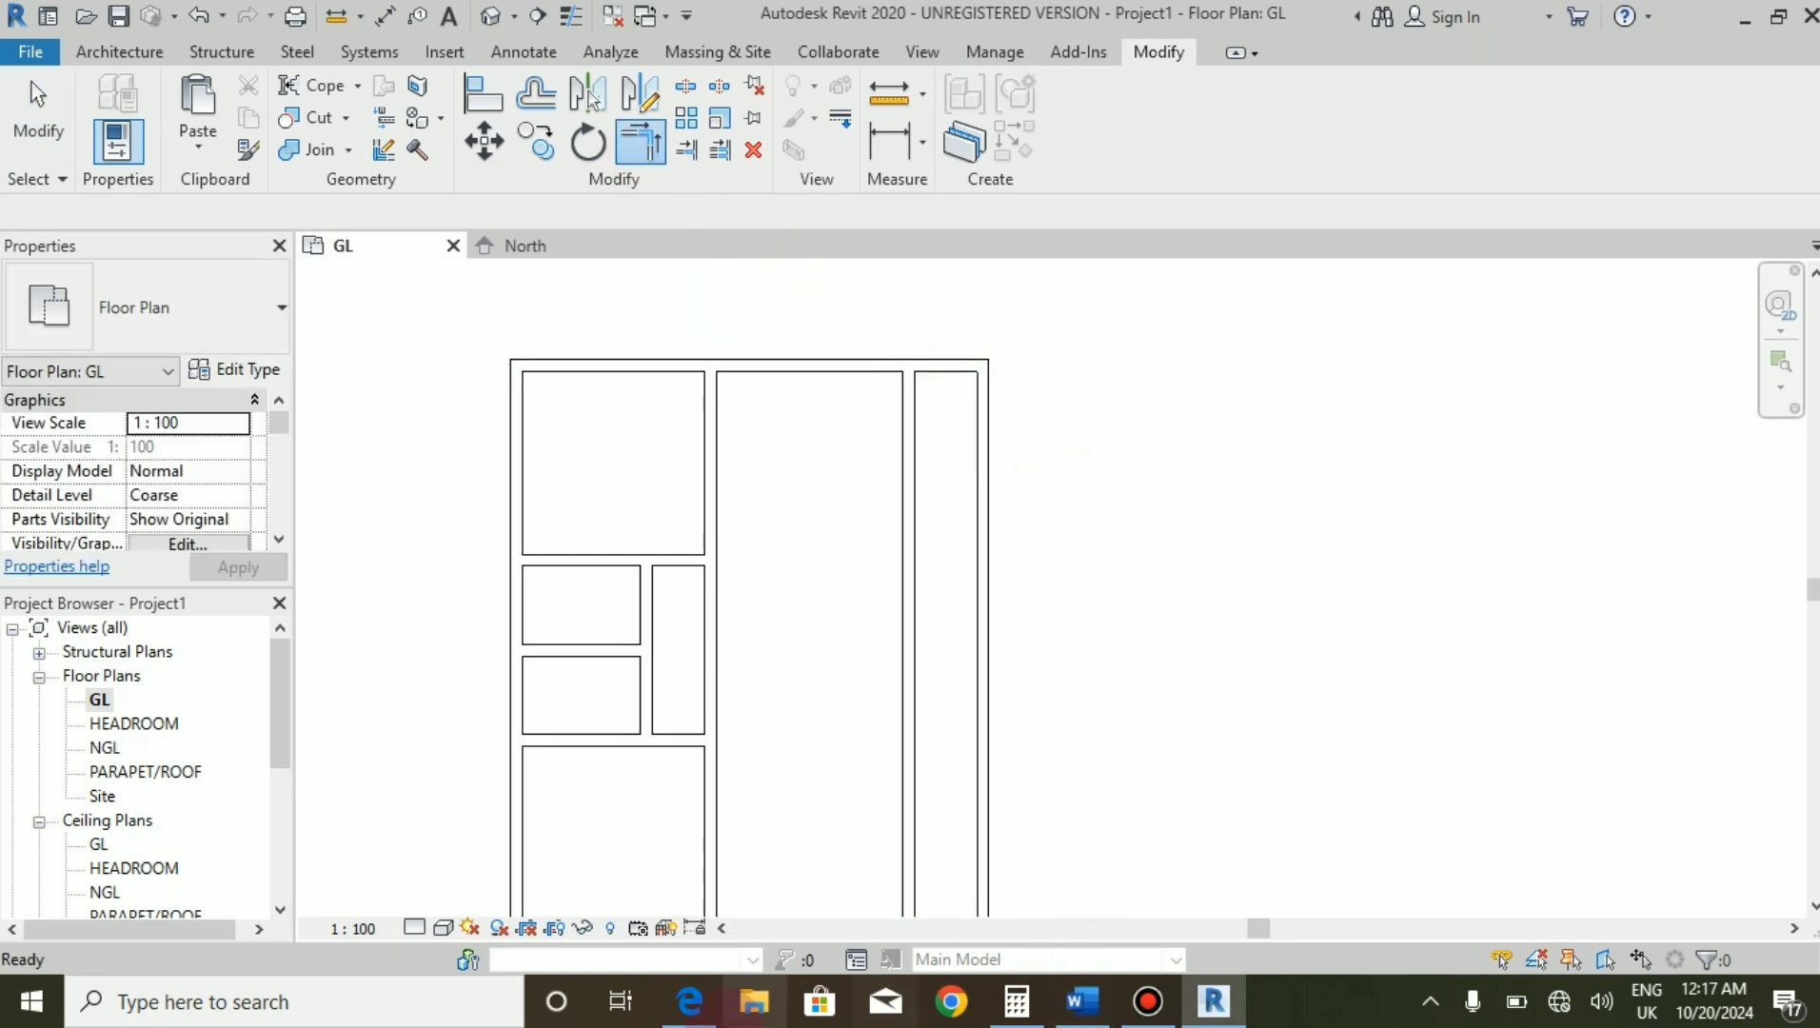
Examine the vertical dimensions along the kitchen exit, store and dining in RRR-Model.pdf in Edge.
left_click(692, 980)
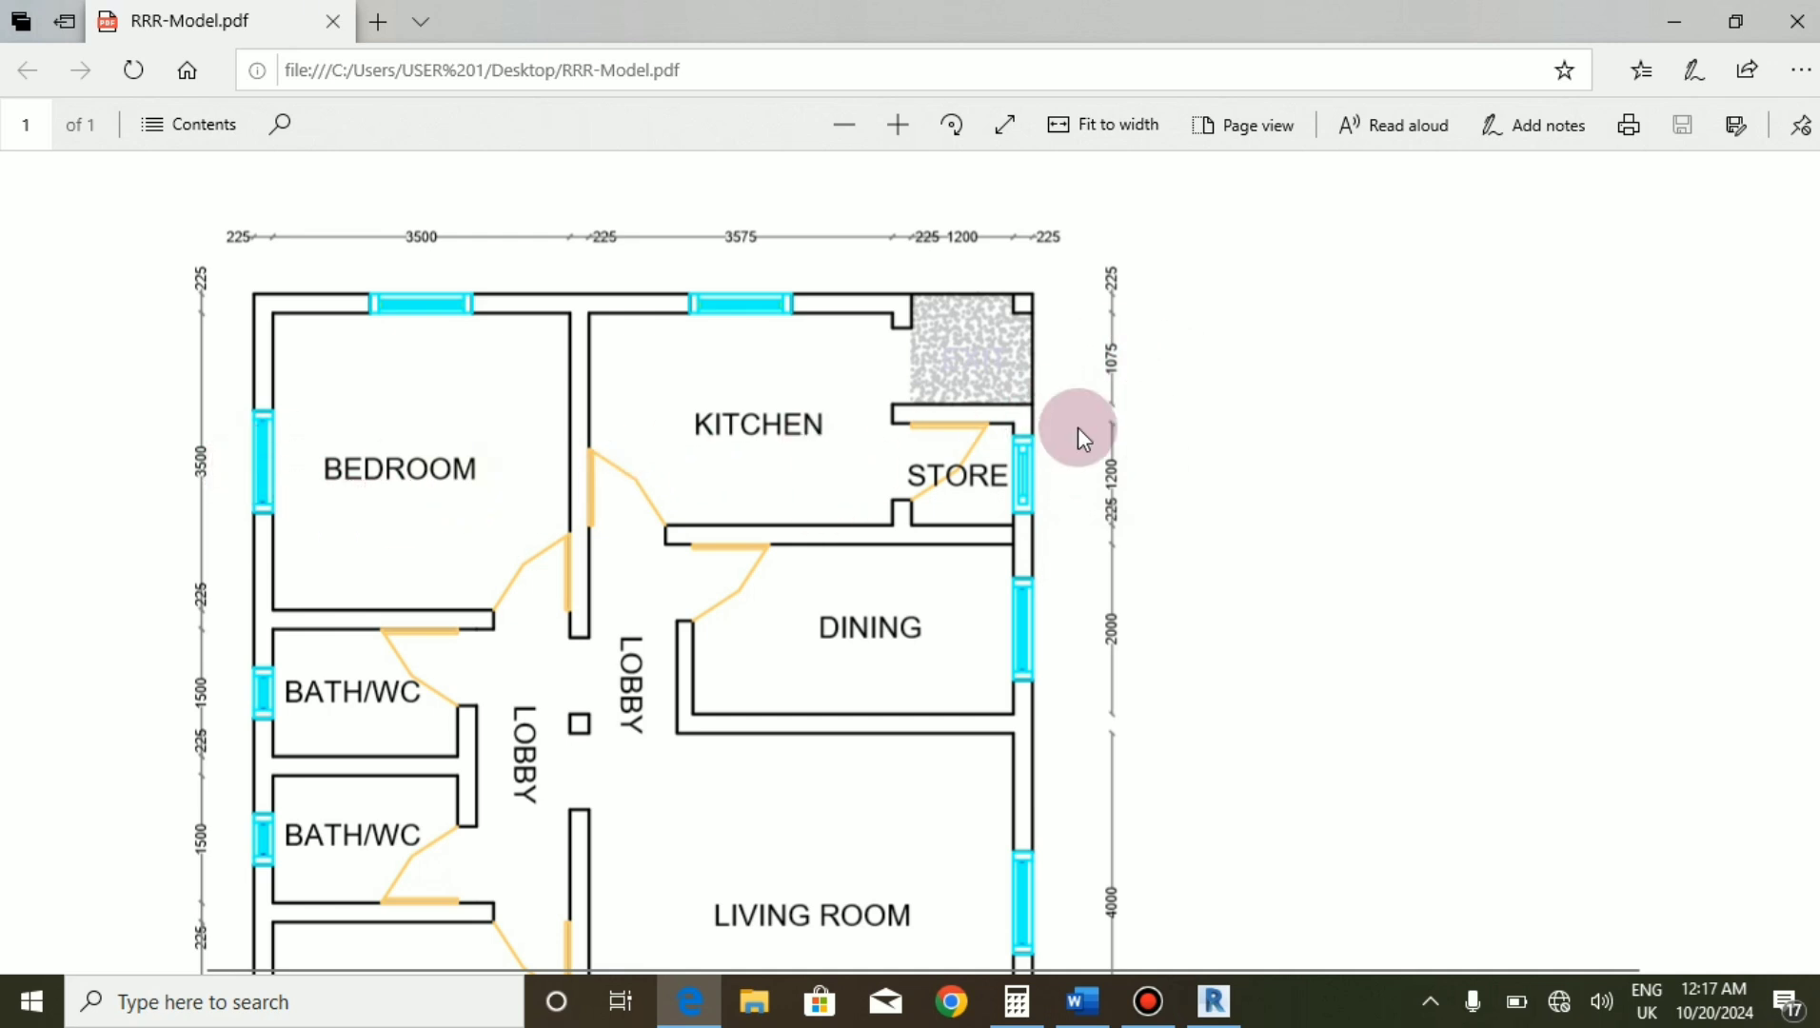
scroll(1047, 596, "up", 4, "ctrl")
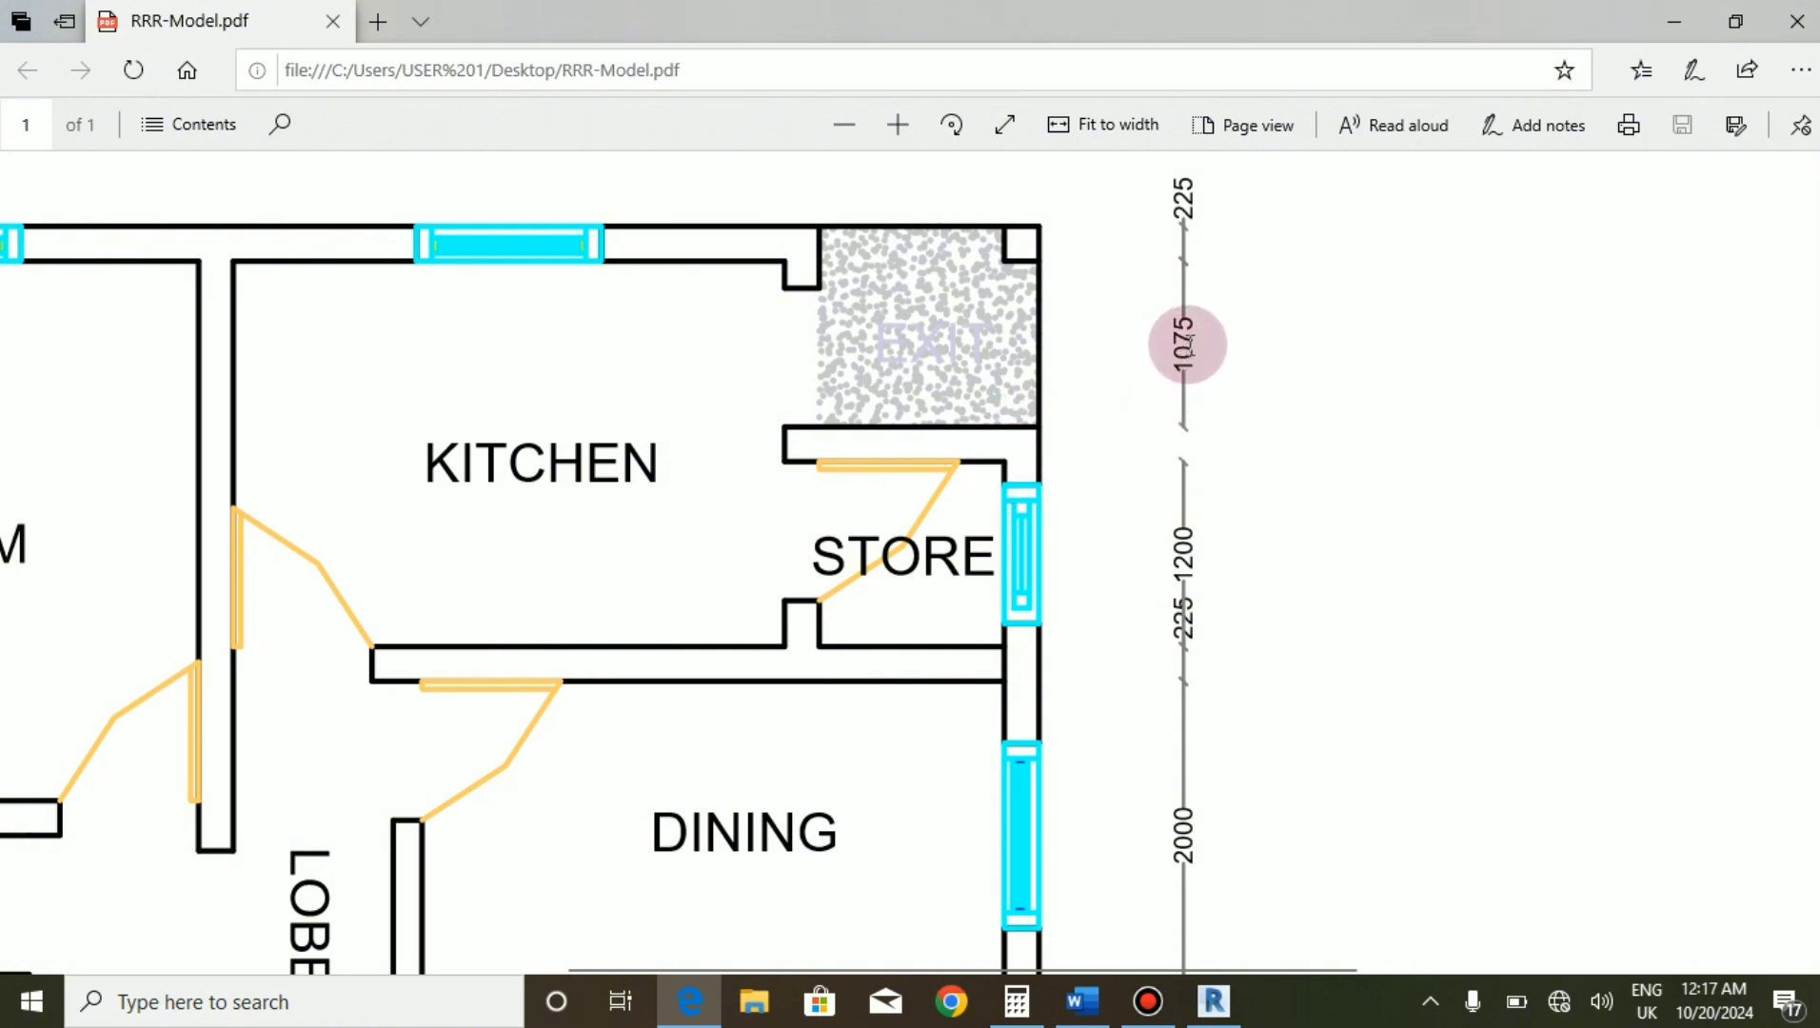
scroll(1180, 505, "down", 2)
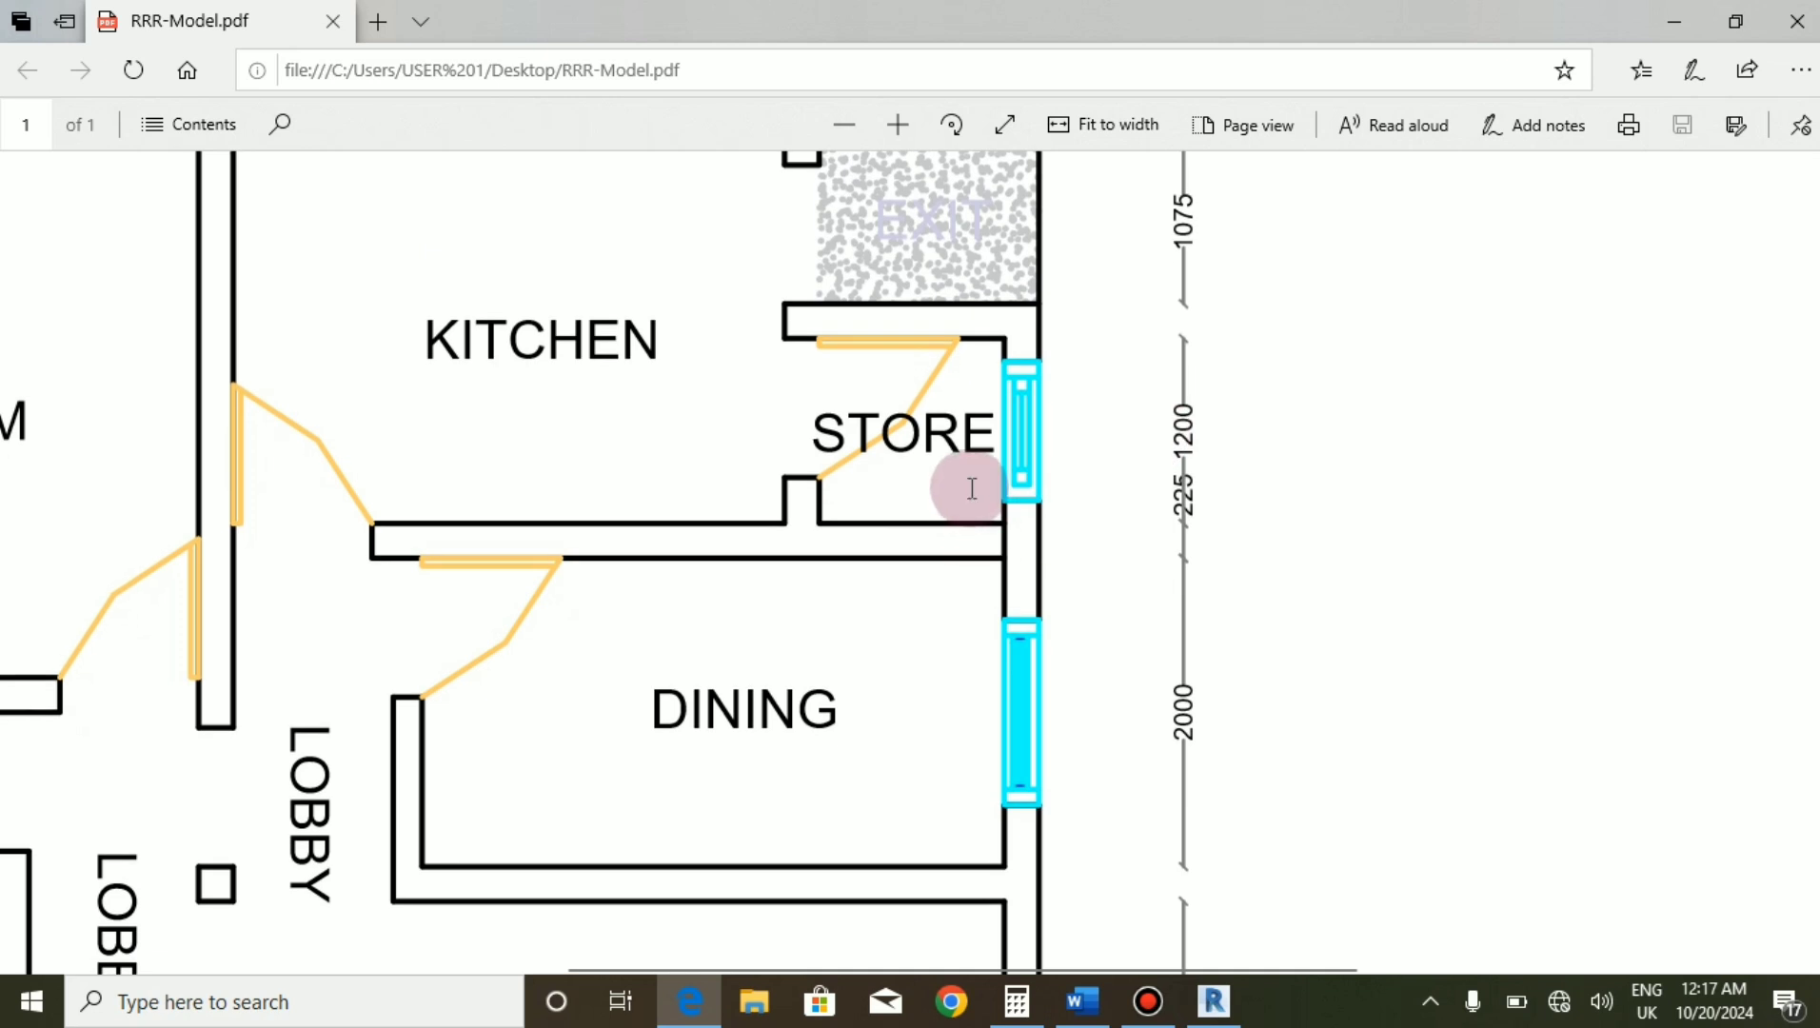
scroll(972, 489, "up", 4)
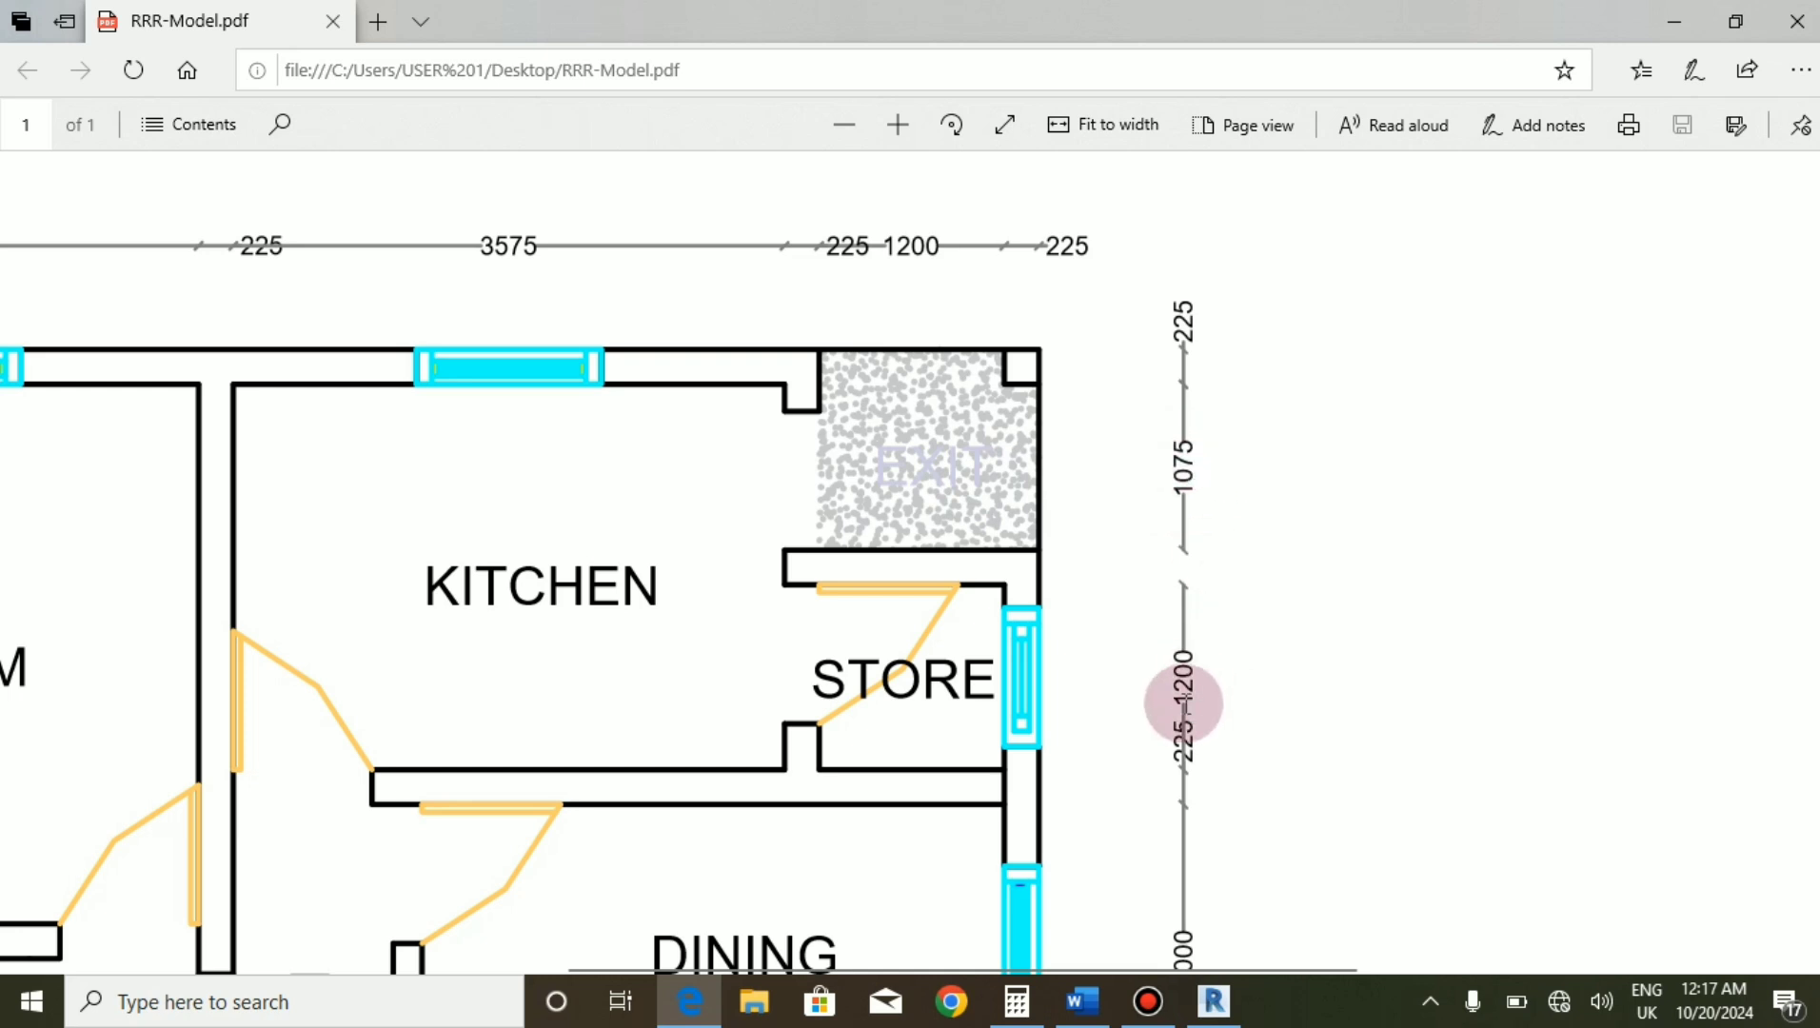
scroll(1051, 357, "down", 2)
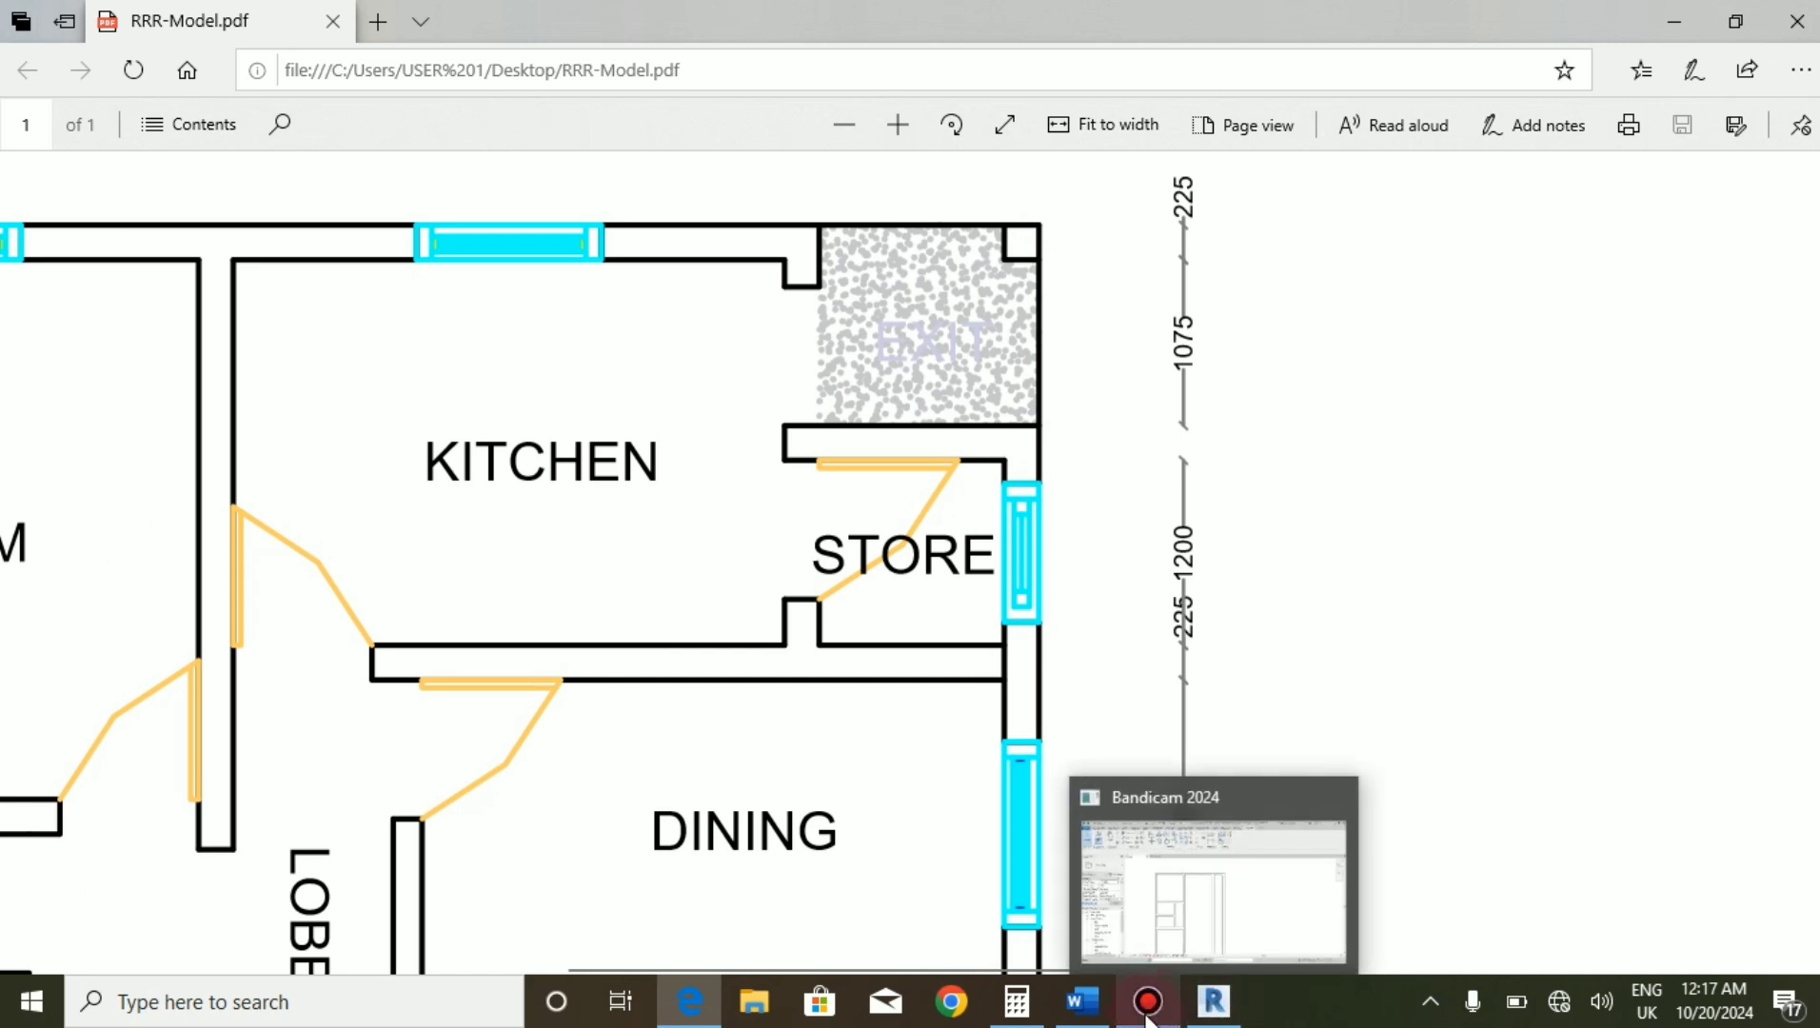
Switch to Calculator and add 1075 and 225 for the exit's wall offset, and minimise Calculator.
left_click(1017, 1002)
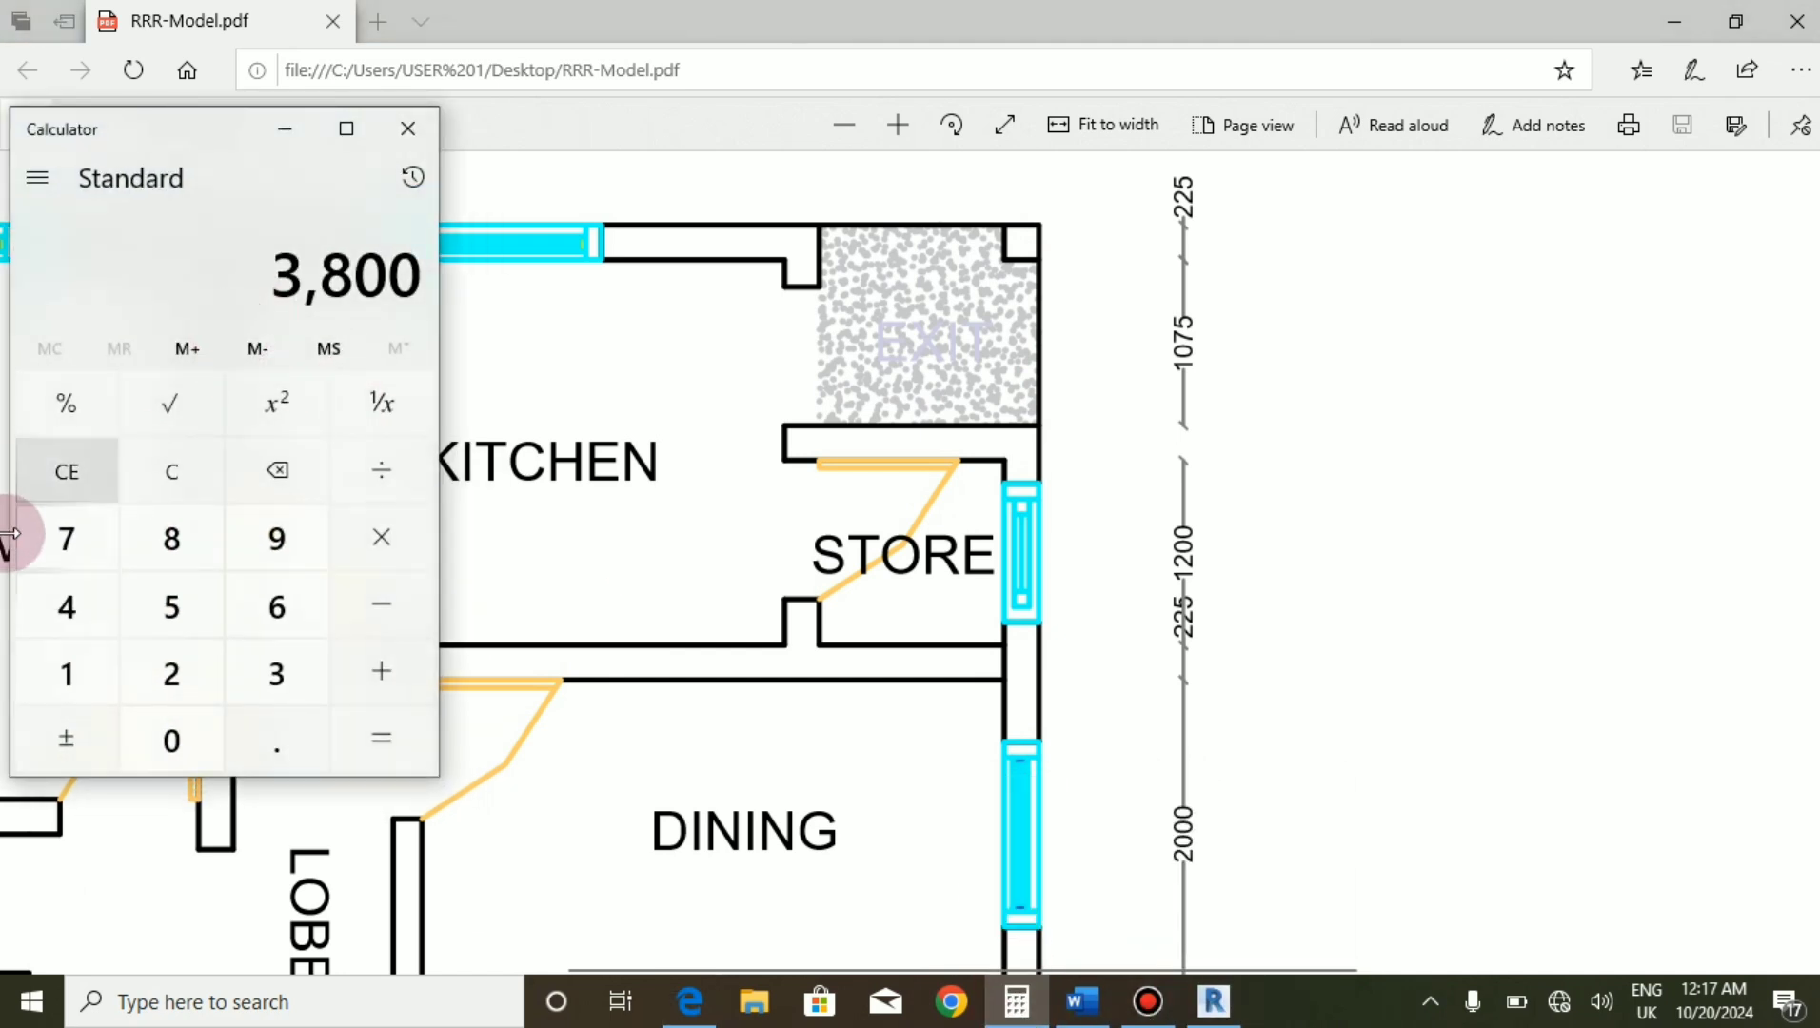
left_click(30, 483)
left_click(89, 698)
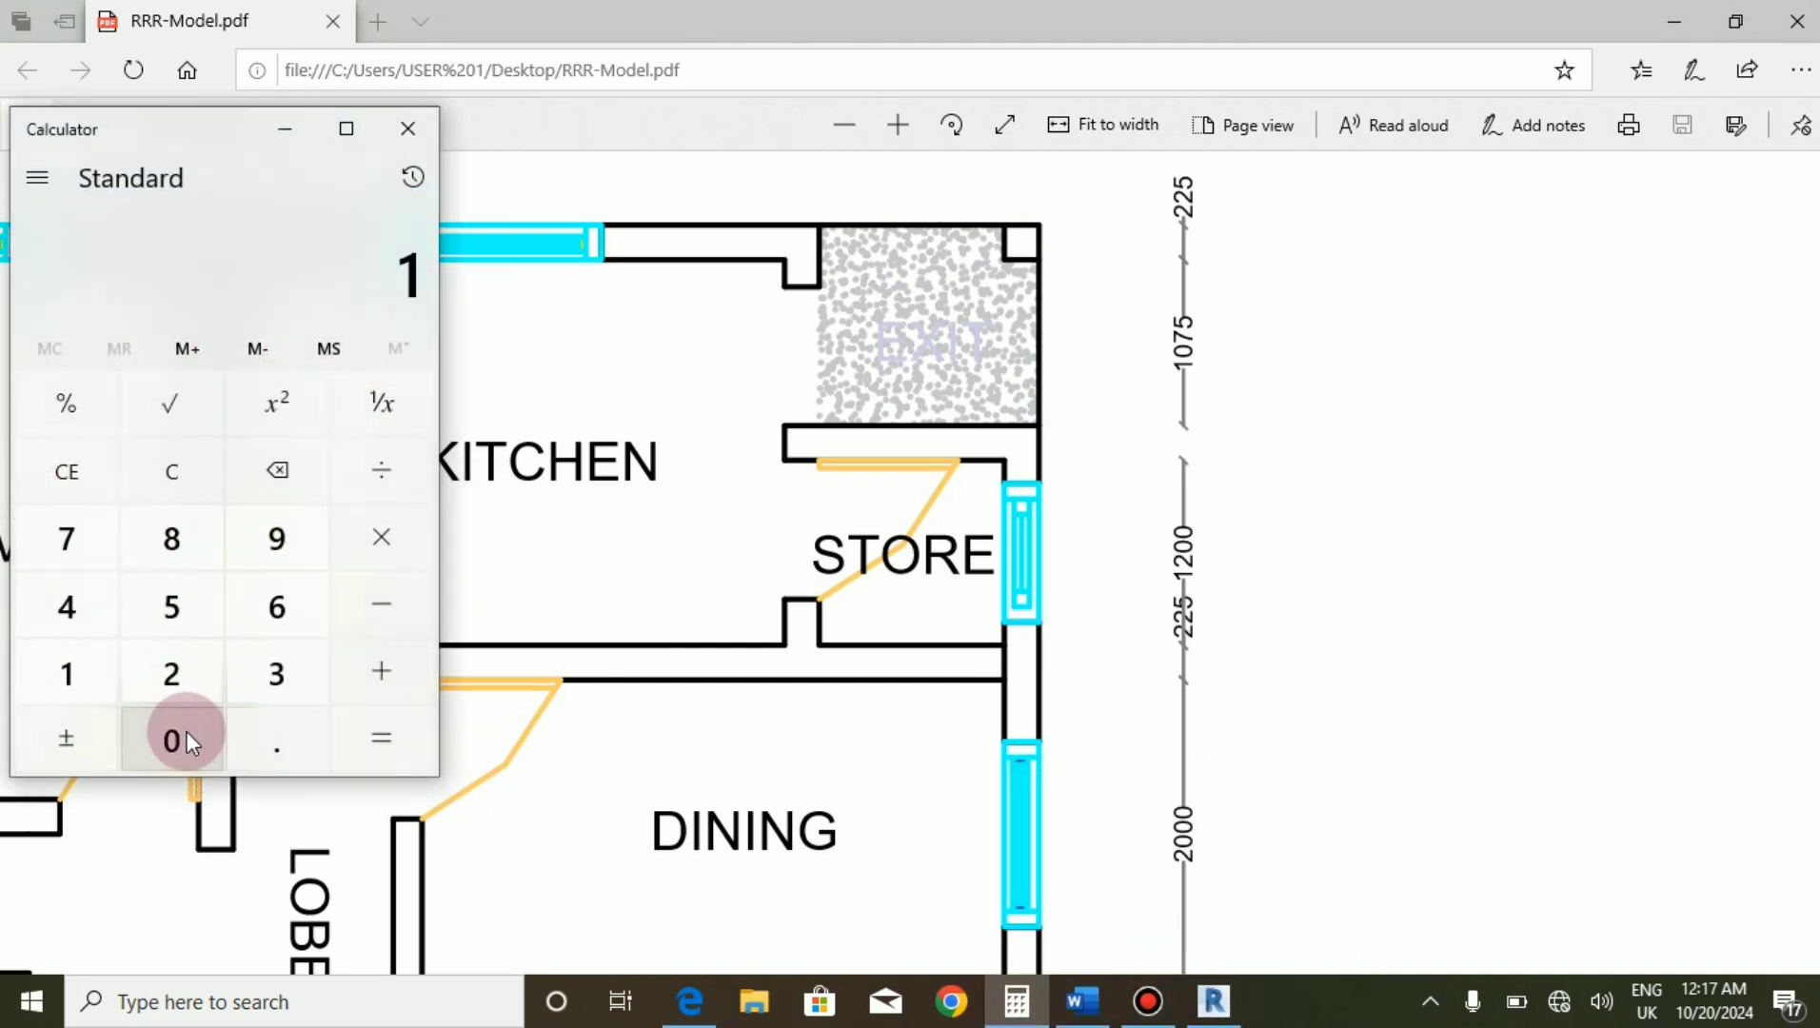
left_click(86, 545)
left_click(142, 620)
left_click(391, 679)
double_click(171, 673)
left_click(162, 607)
left_click(362, 753)
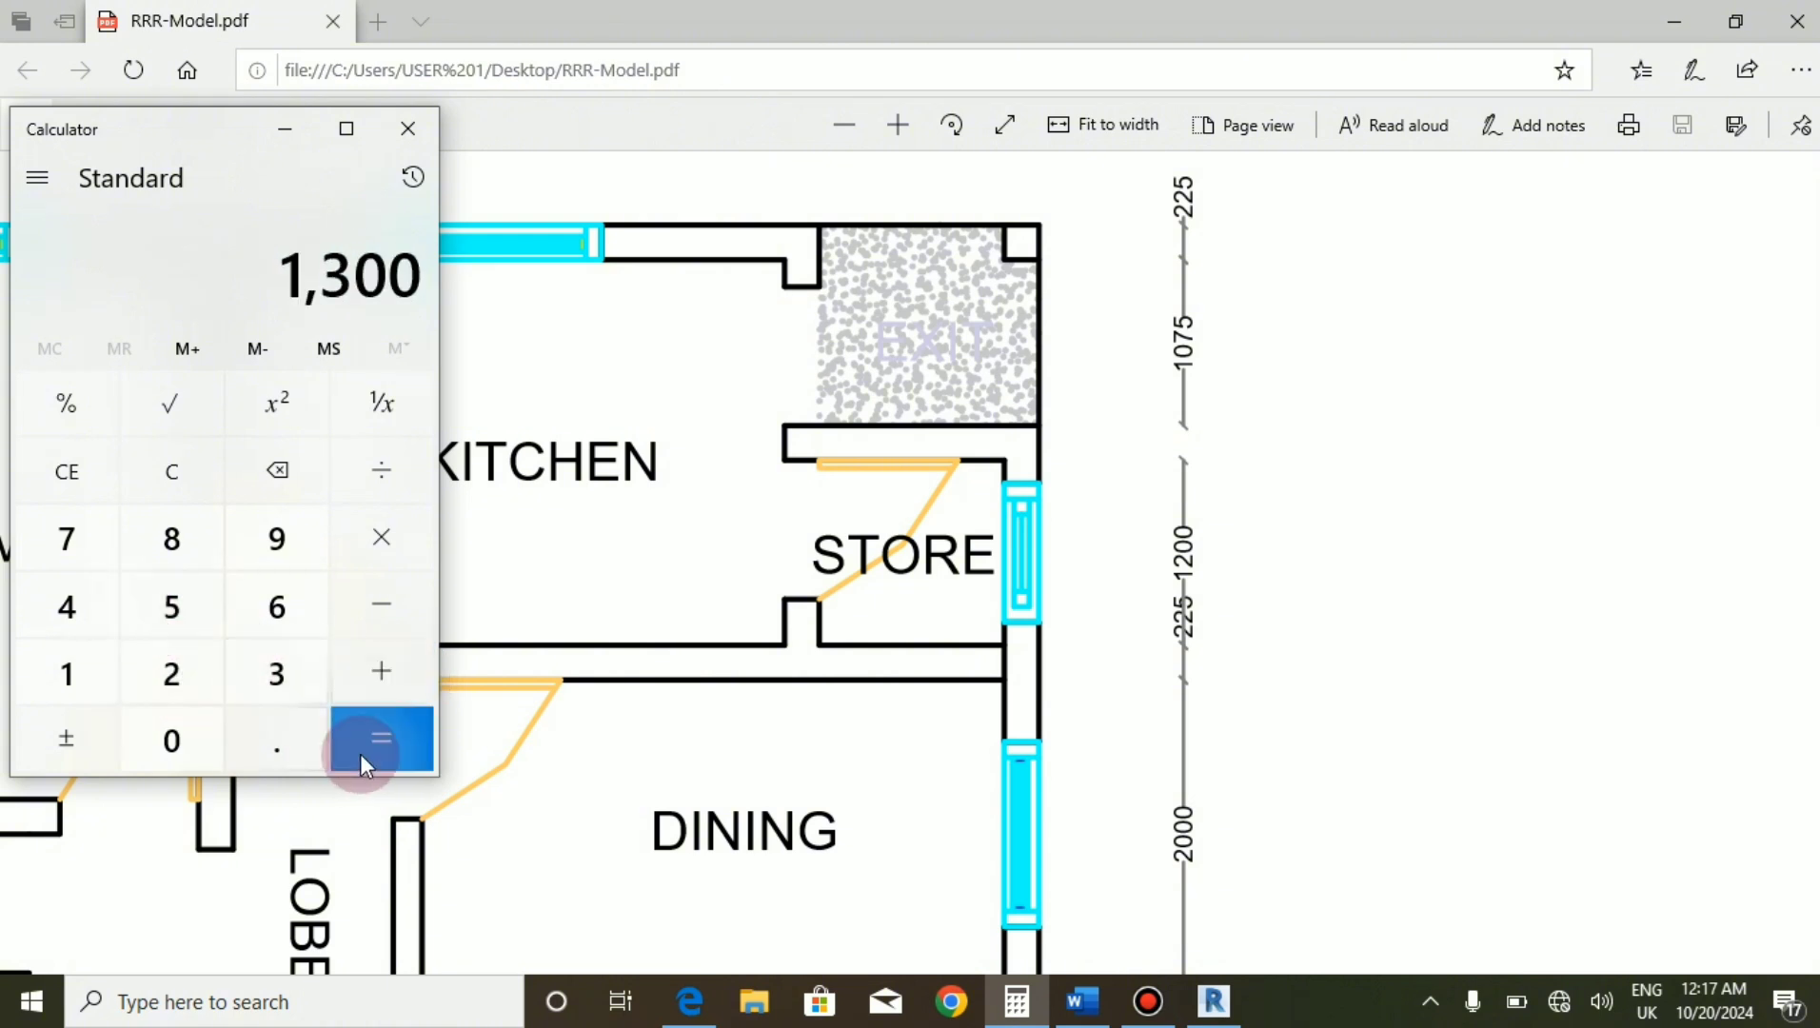
left_click(286, 134)
Return to Revit and offset the upper exterior wall inward by 1300 mm as a copy.
left_click(1213, 1002)
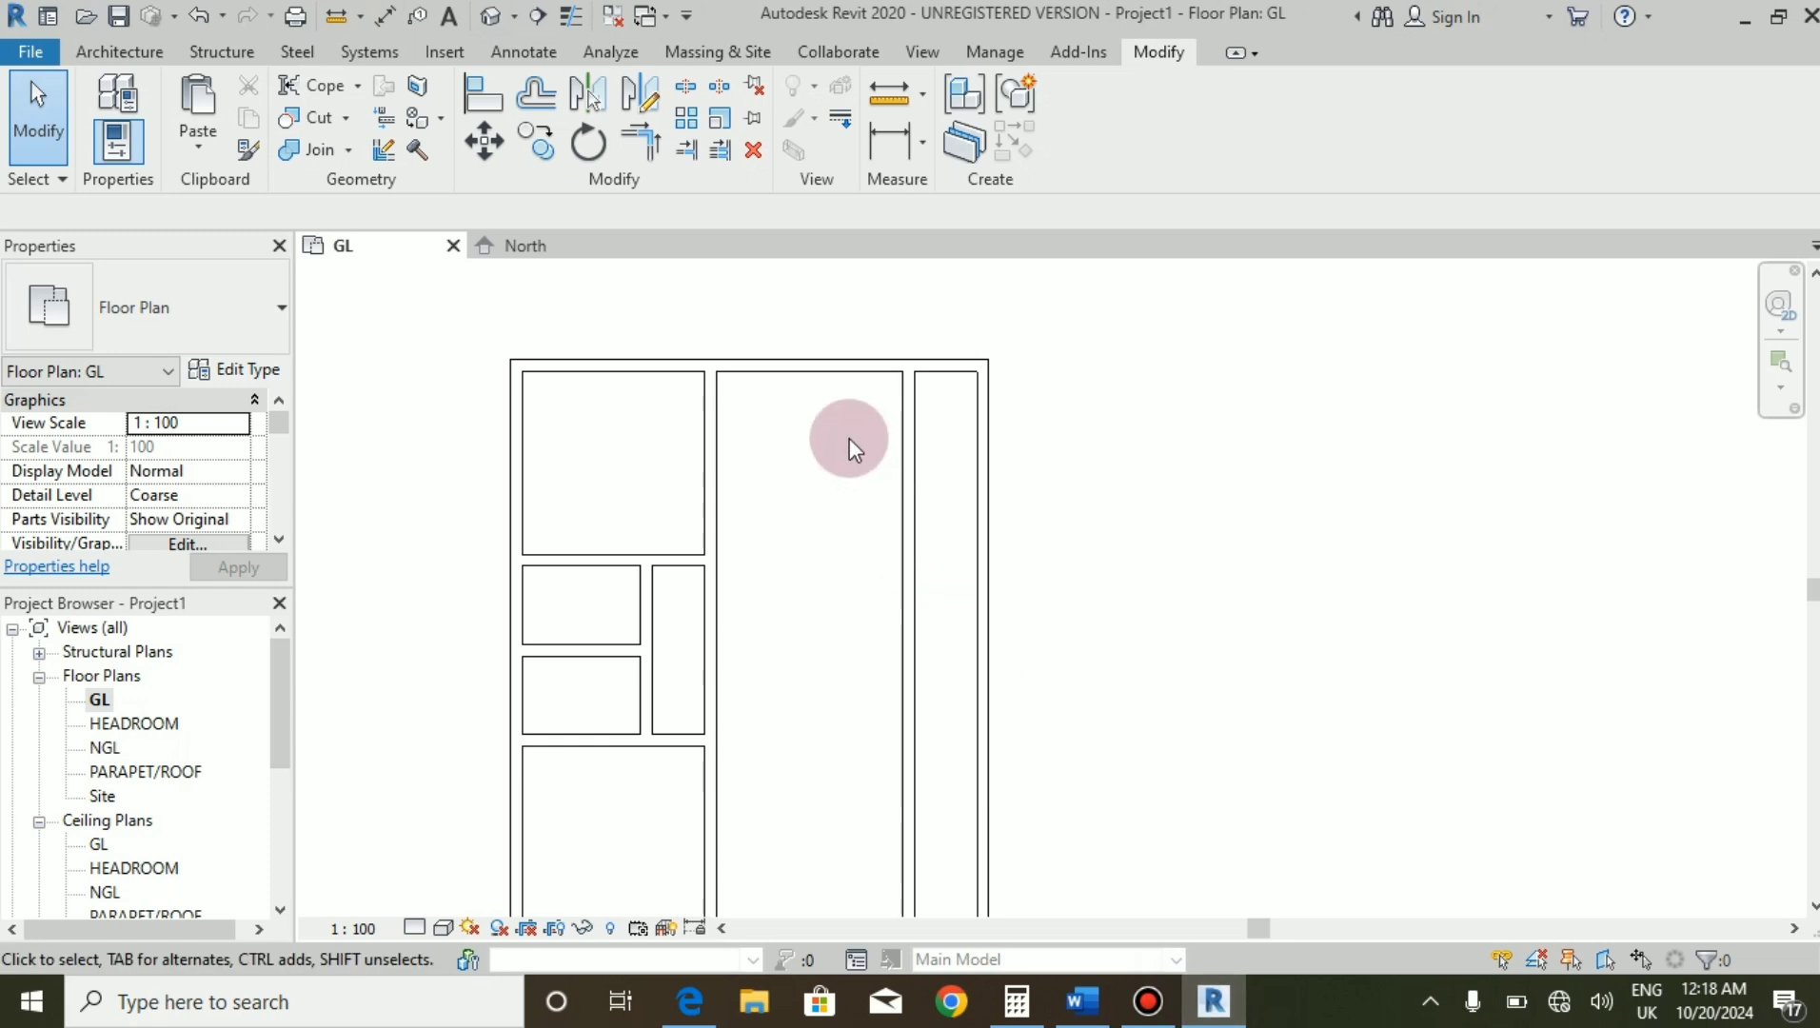
left_click(531, 92)
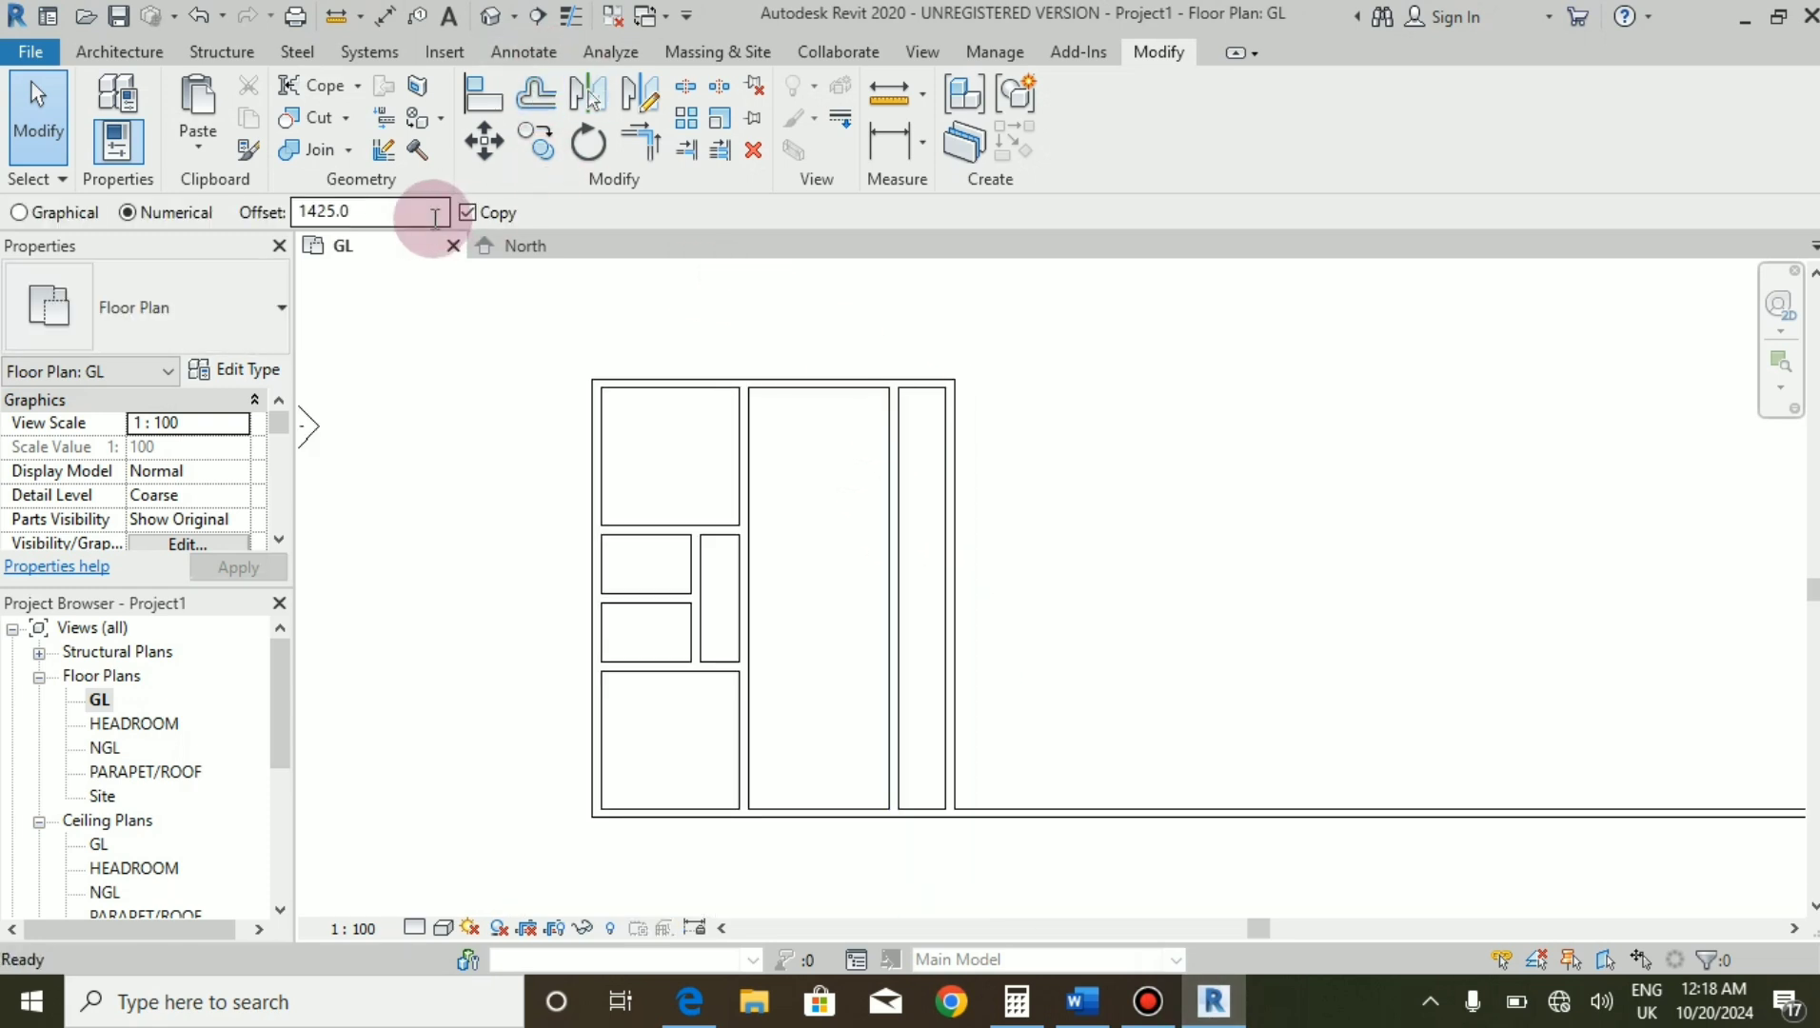
type("1300")
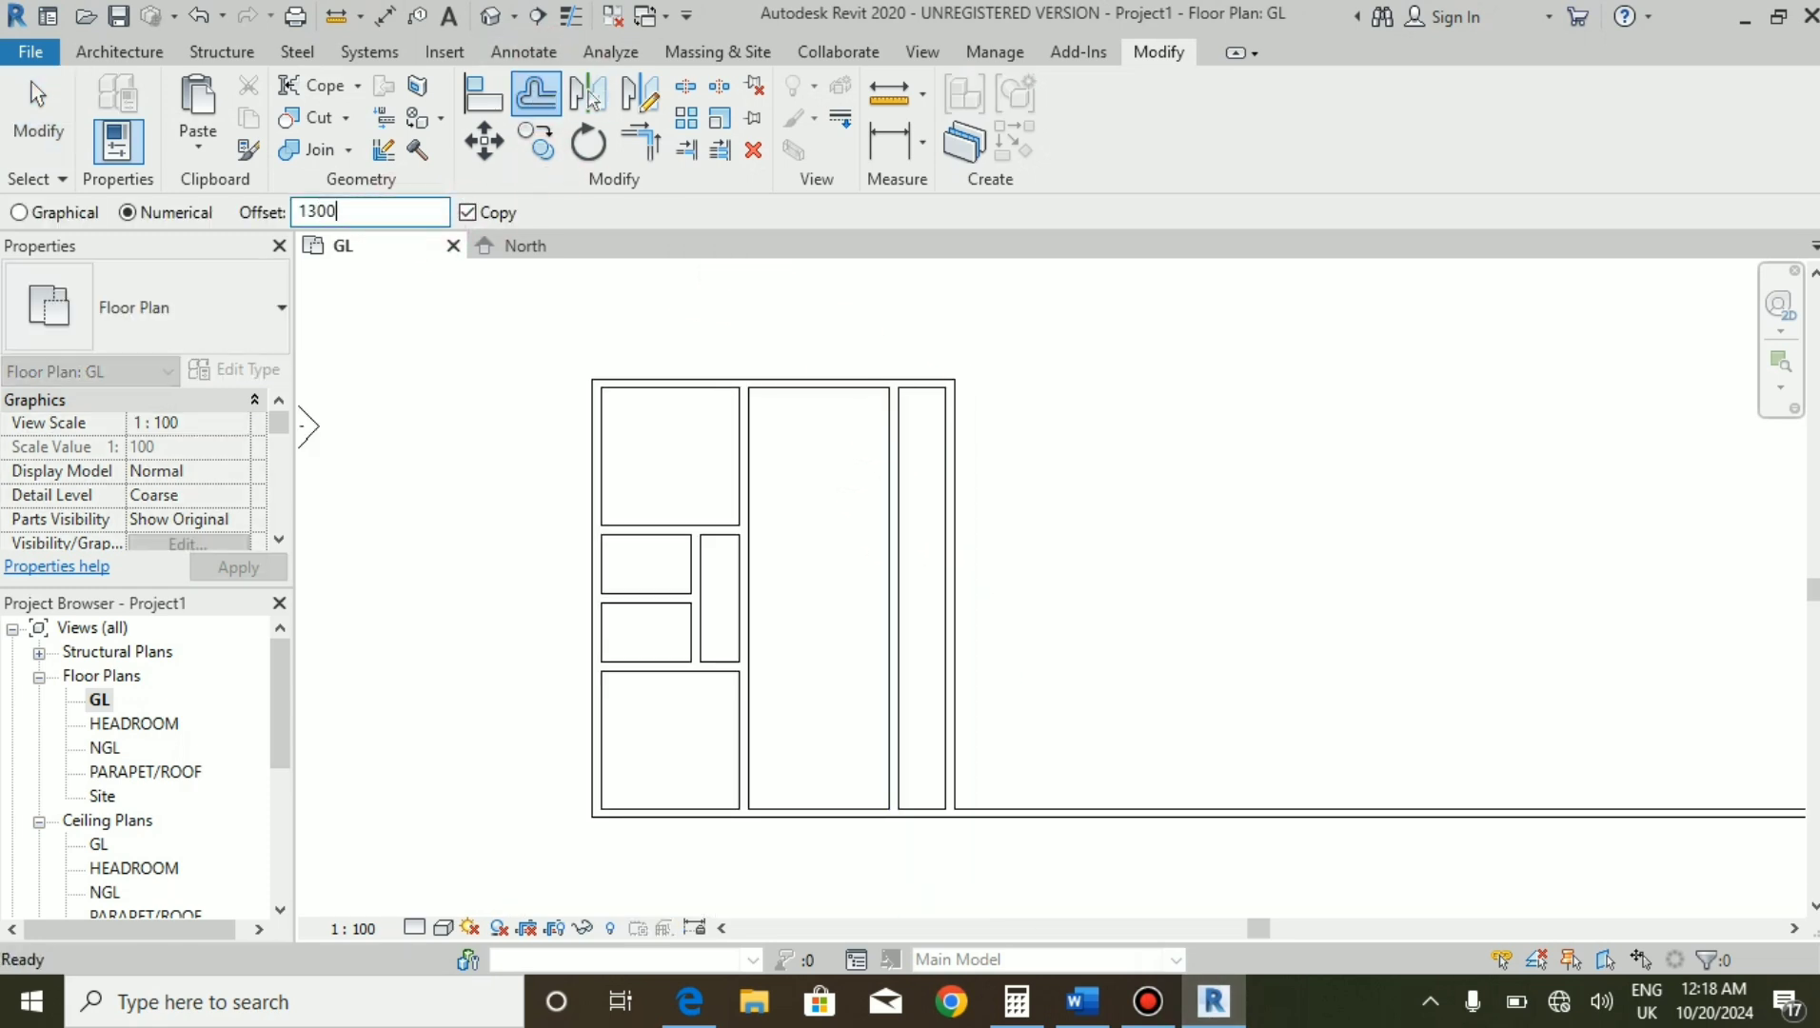
left_click(586, 313)
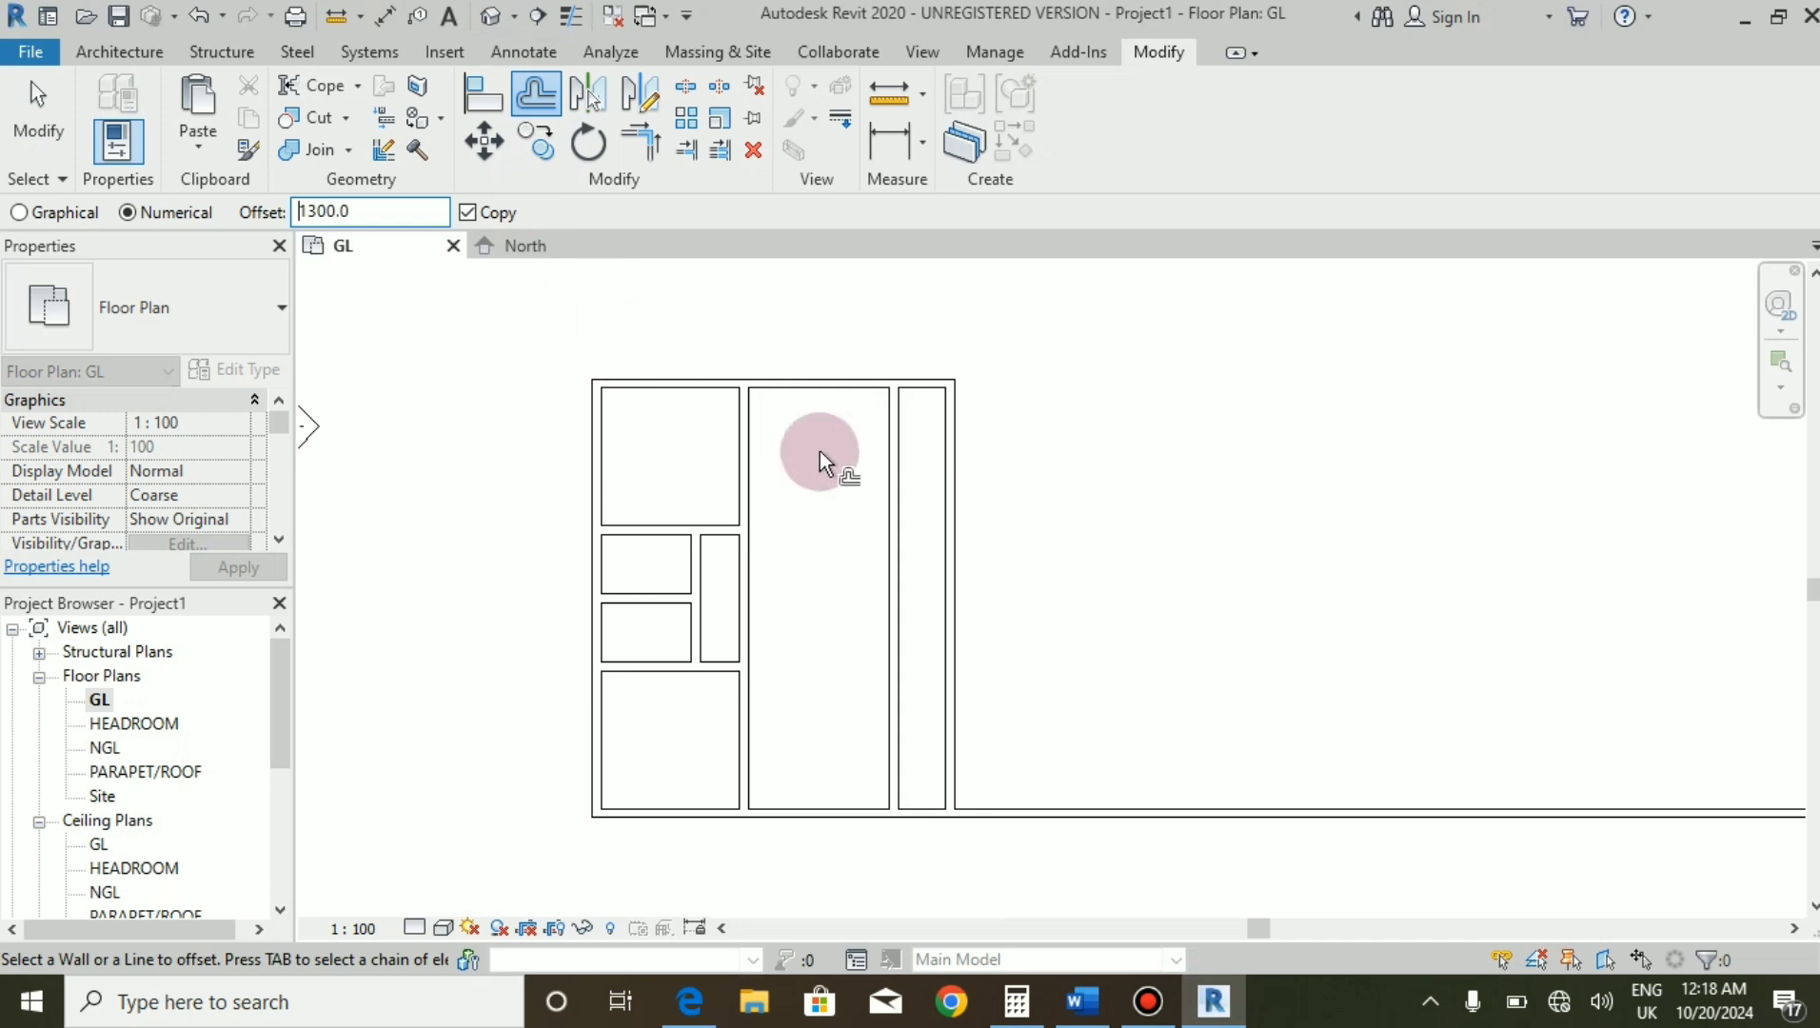
left_click(851, 388)
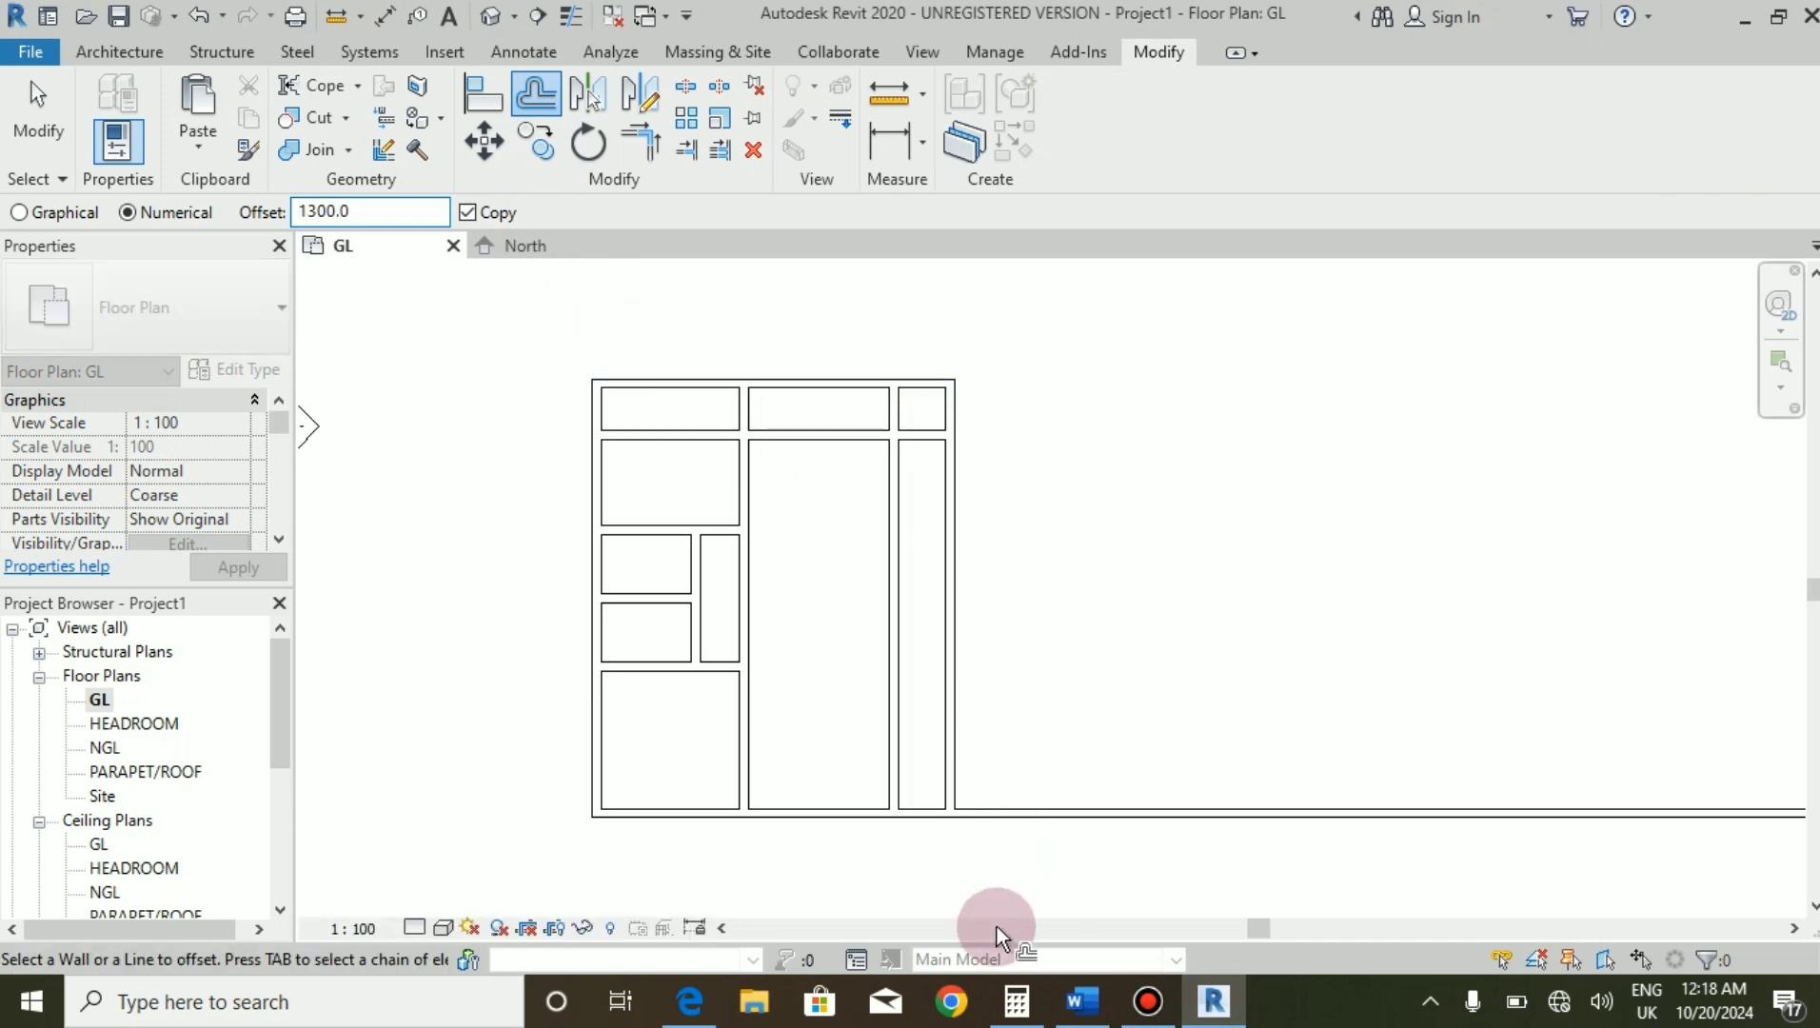
Check the store's depth in RRR-Model.pdf, offset the new horizontal wall downward by 1425 mm as a copy in Revit, and end Offset.
left_click(713, 1004)
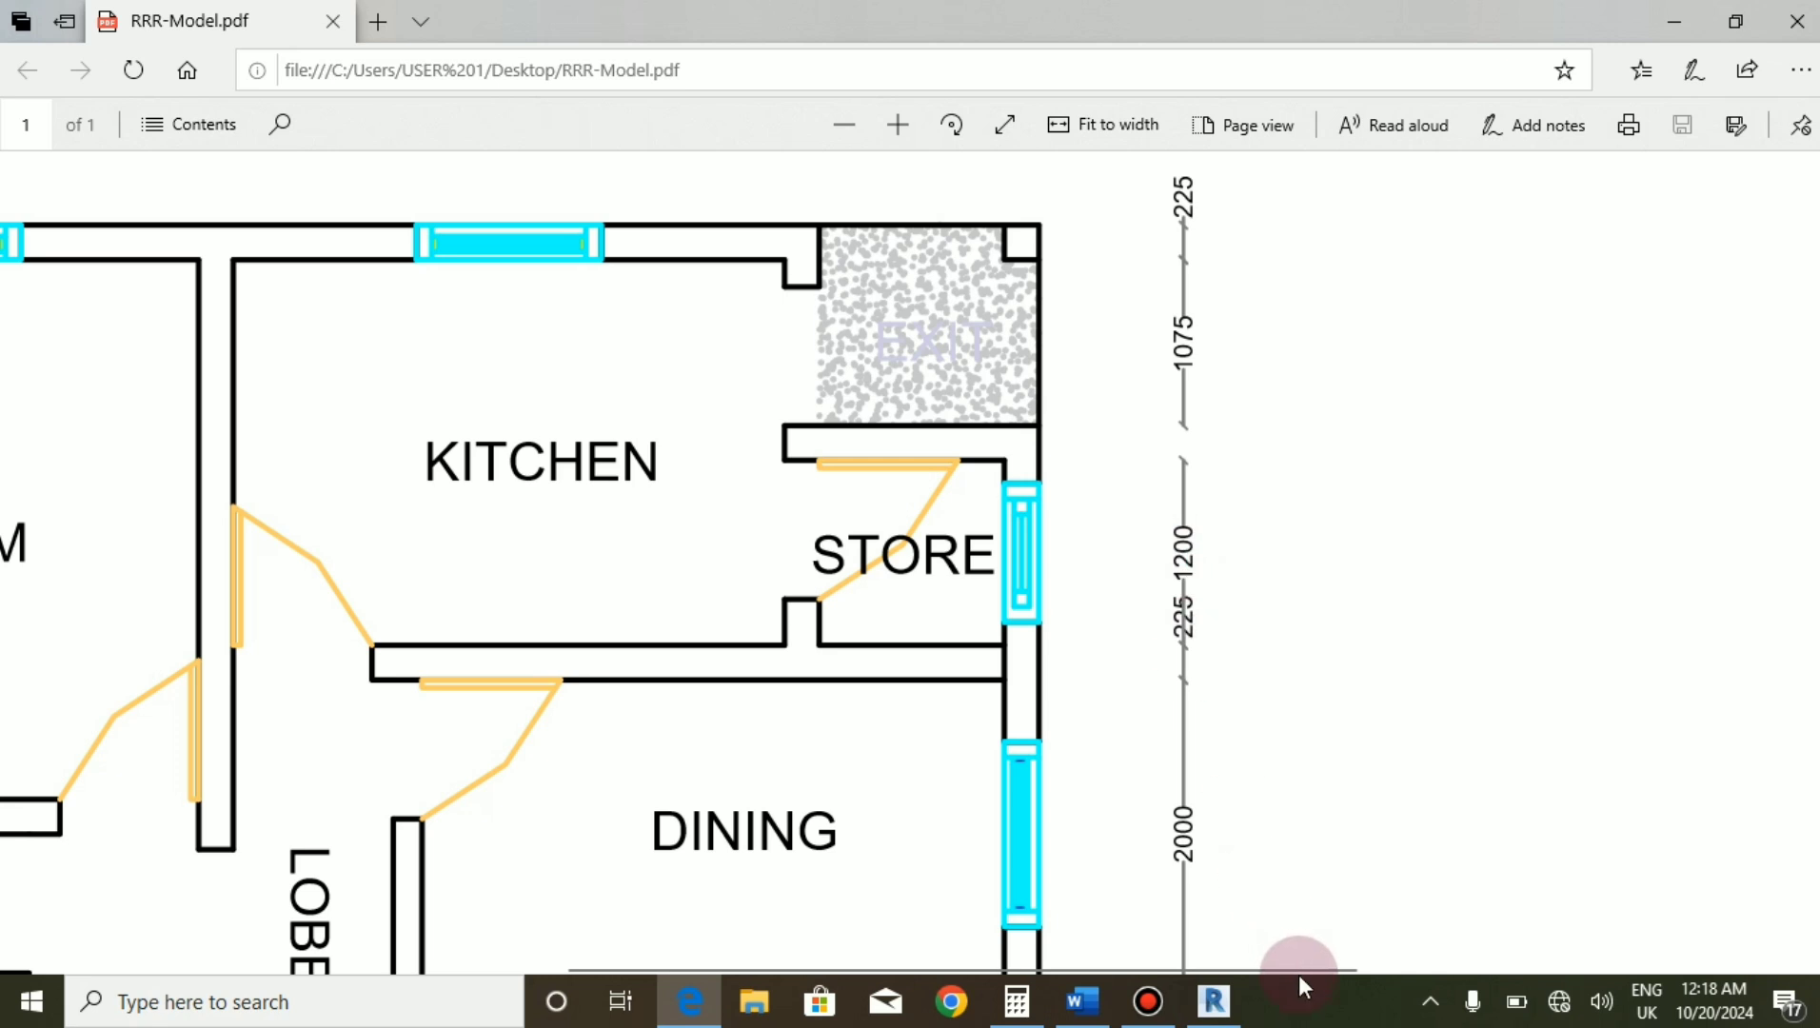
left_click(1214, 1000)
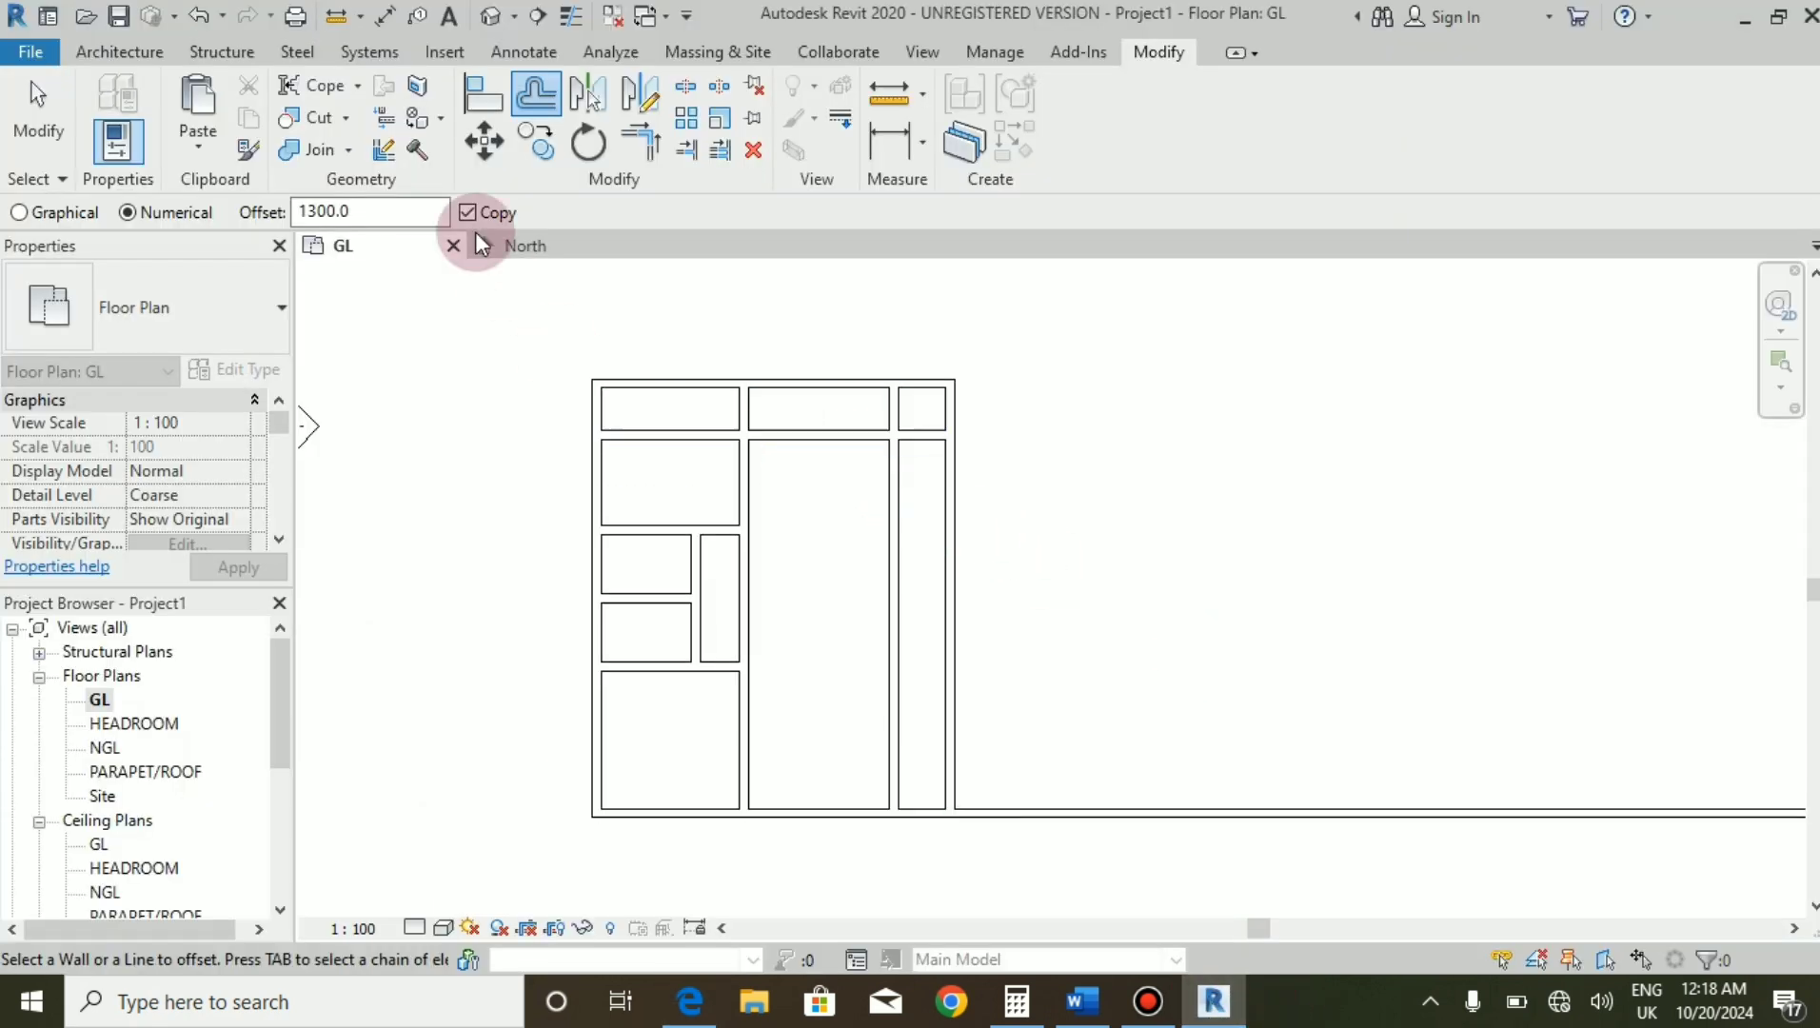
left_click(411, 212)
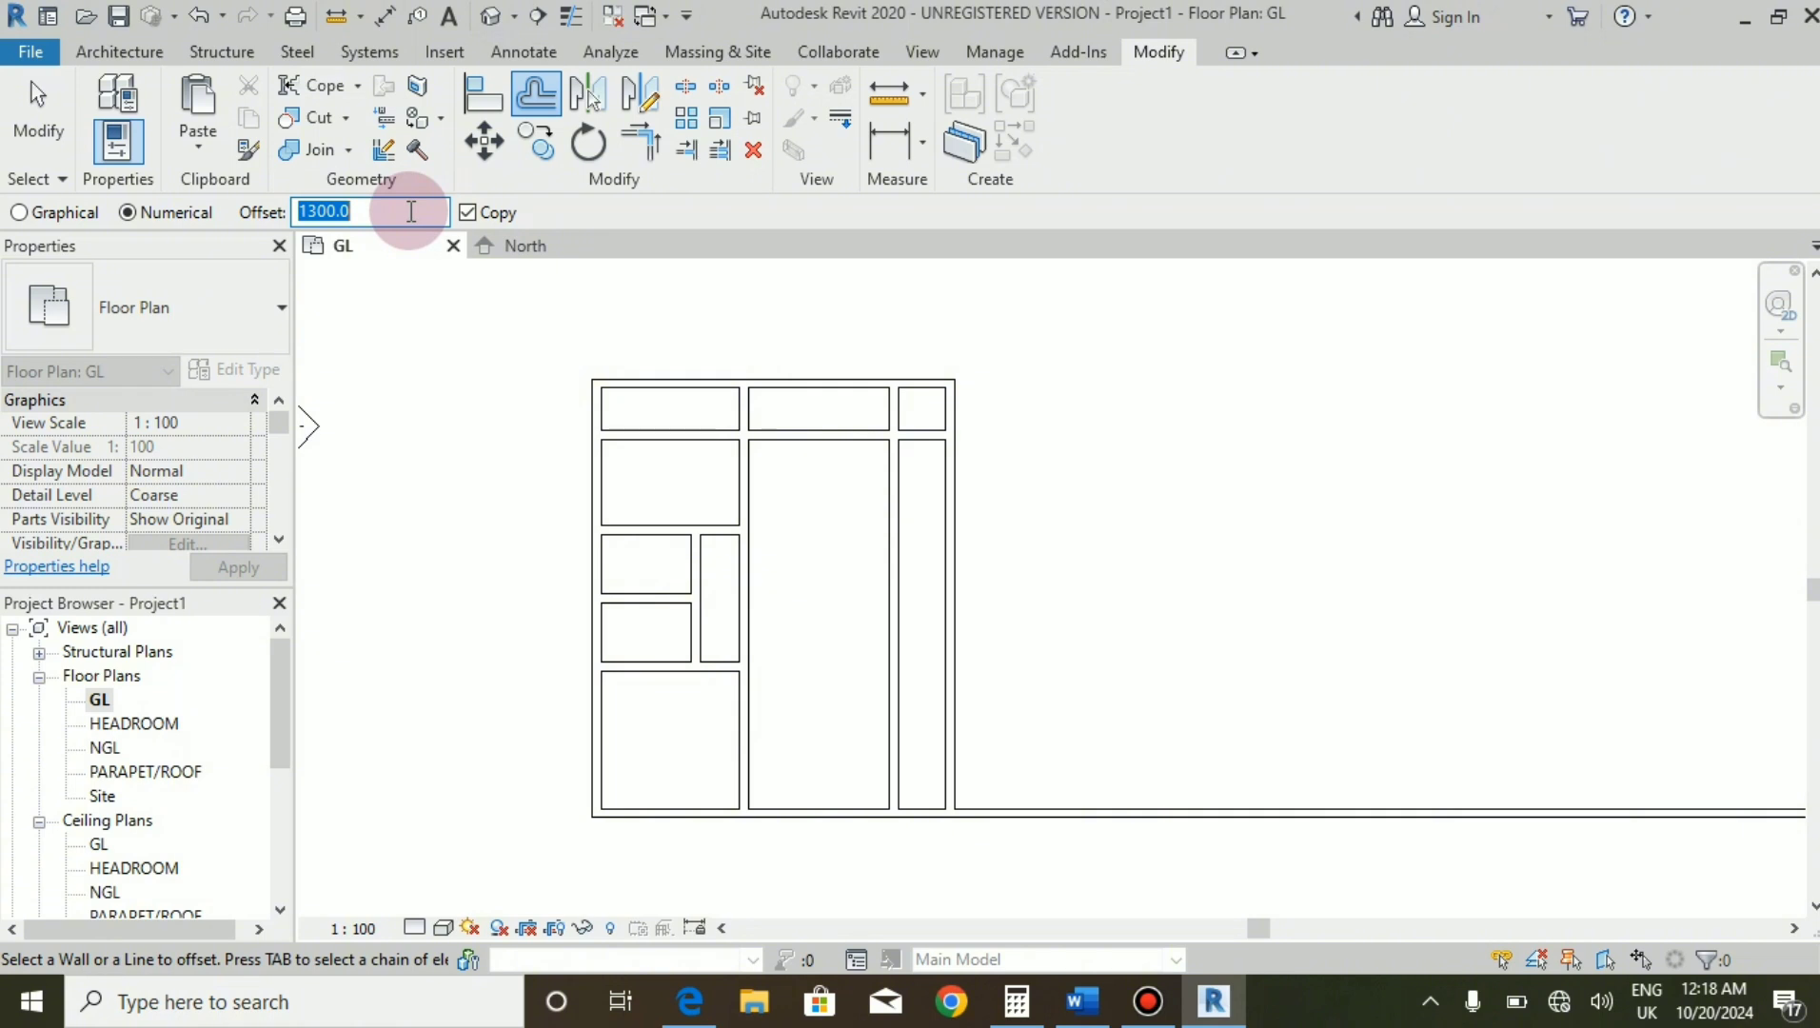
type("1")
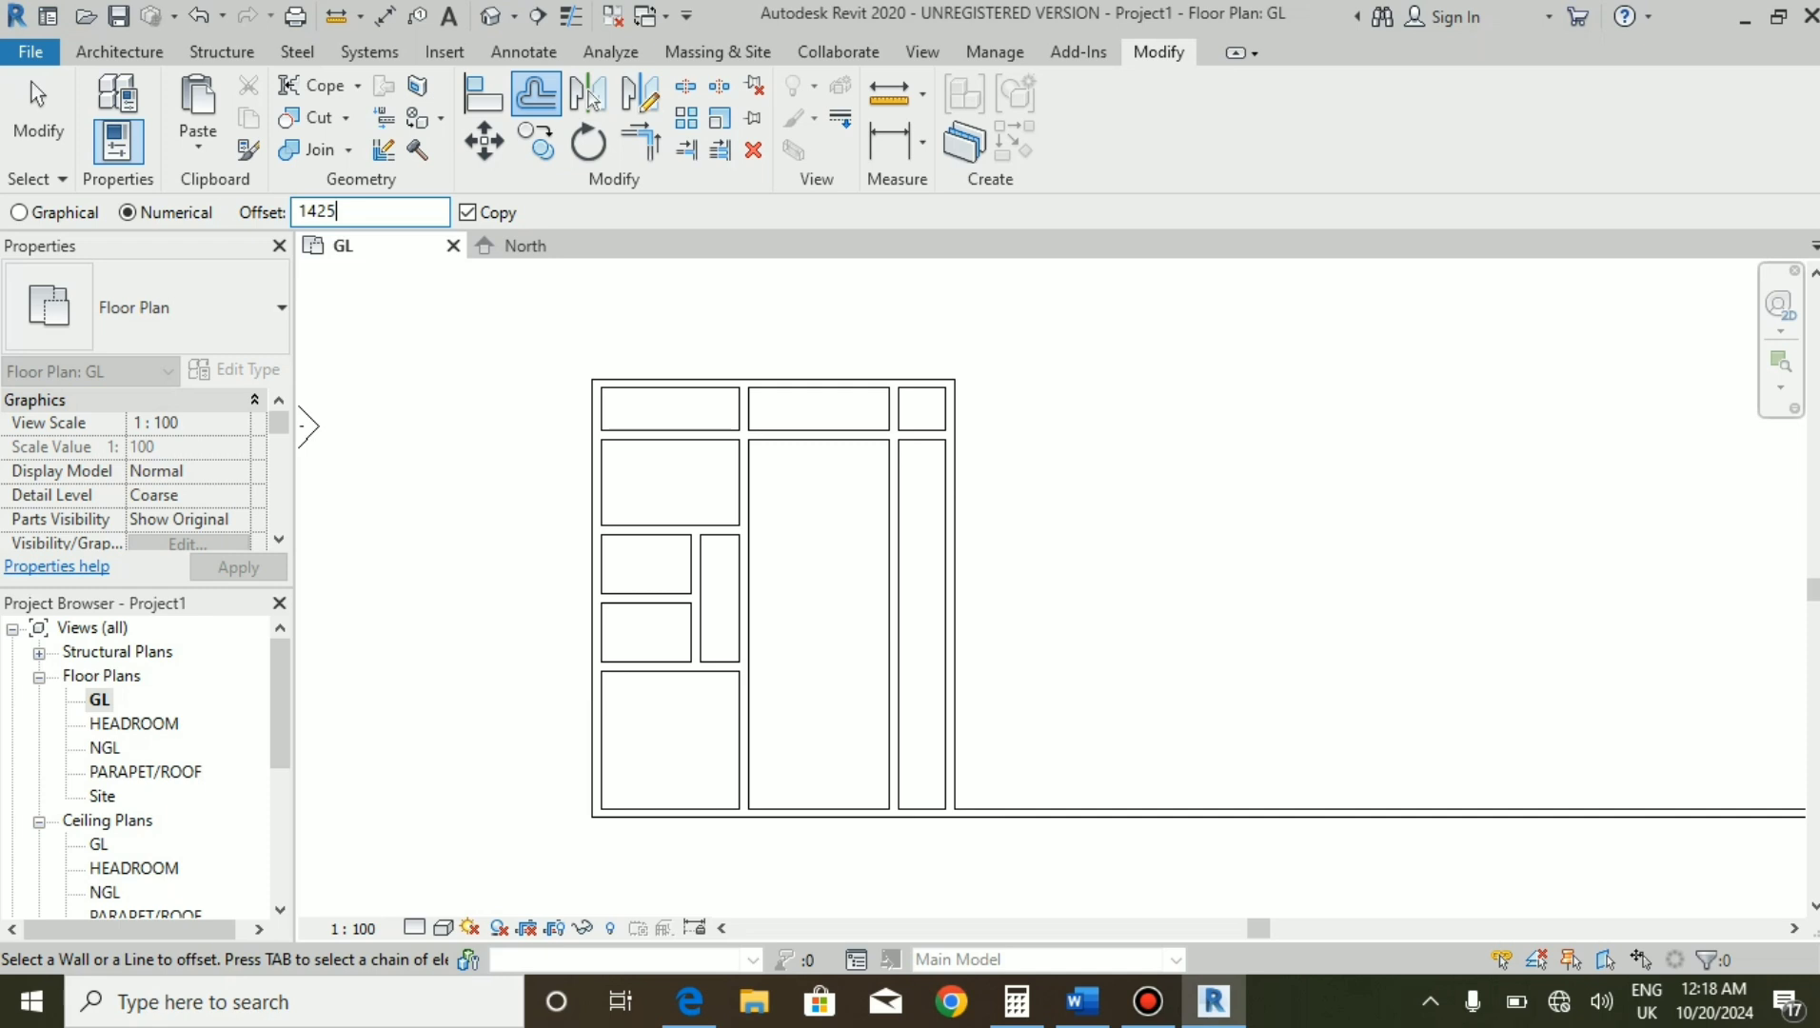
left_click(882, 470)
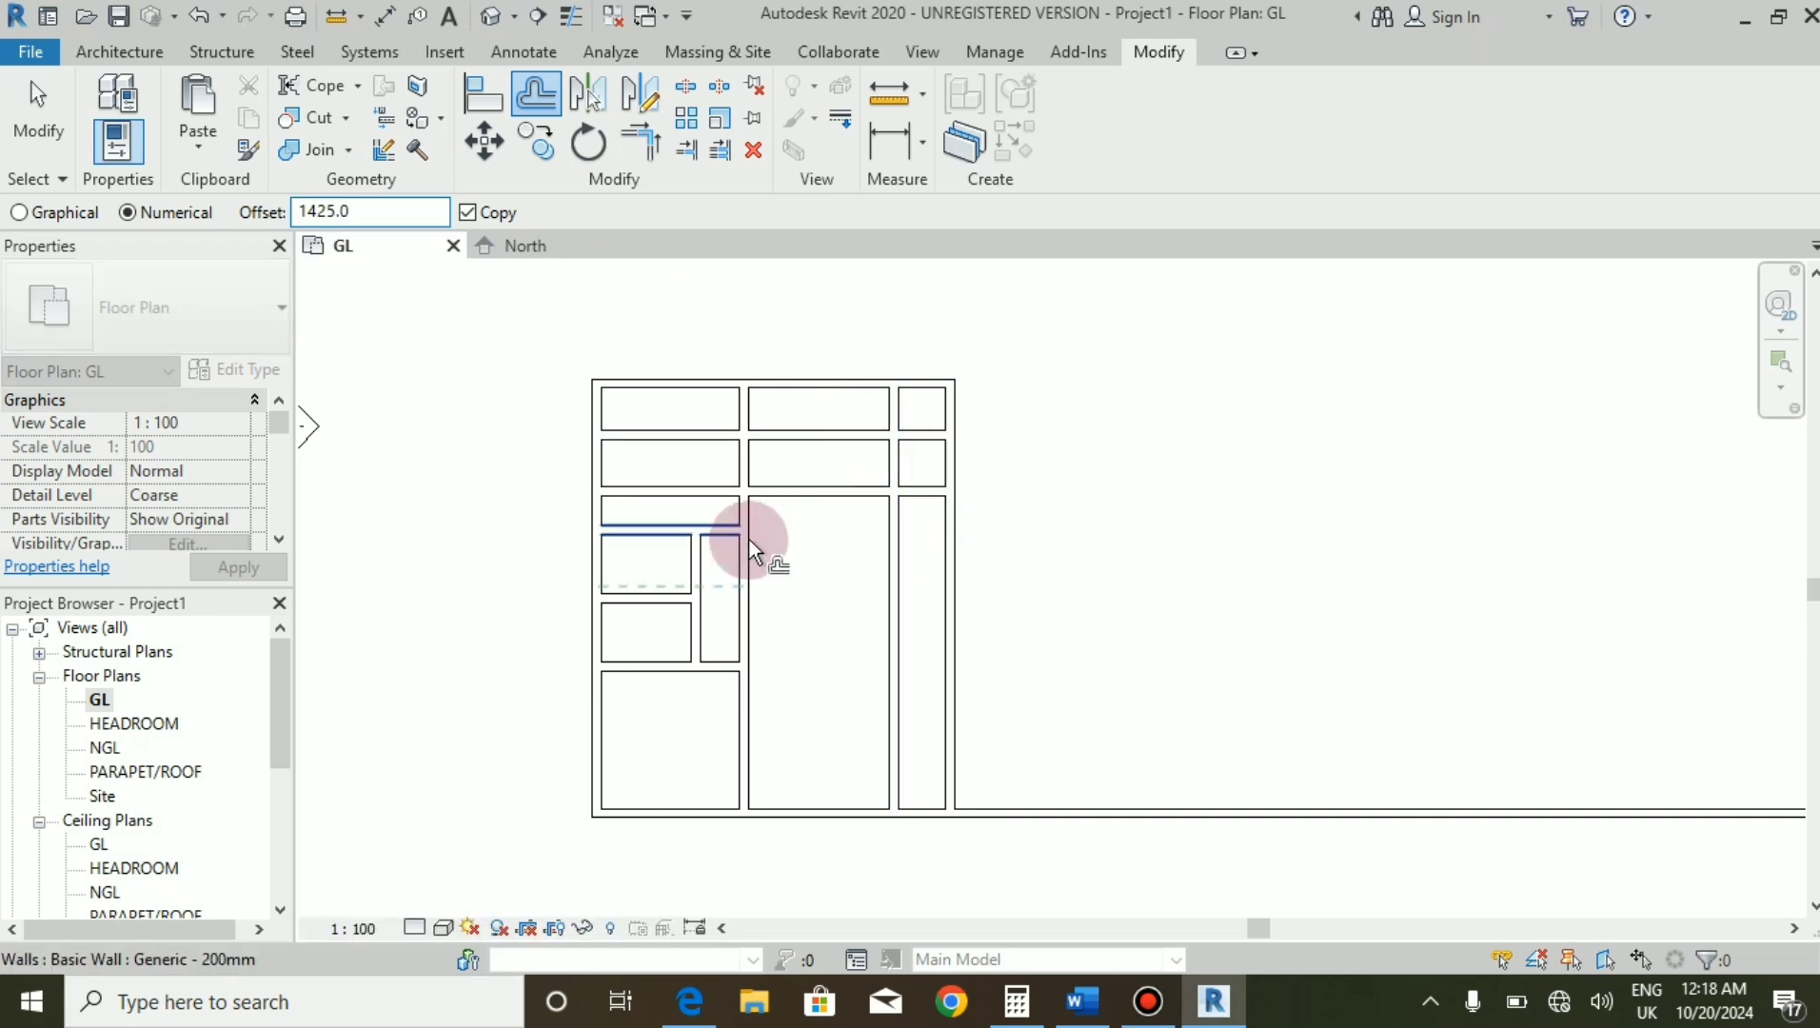
key("Escape")
key("Escape")
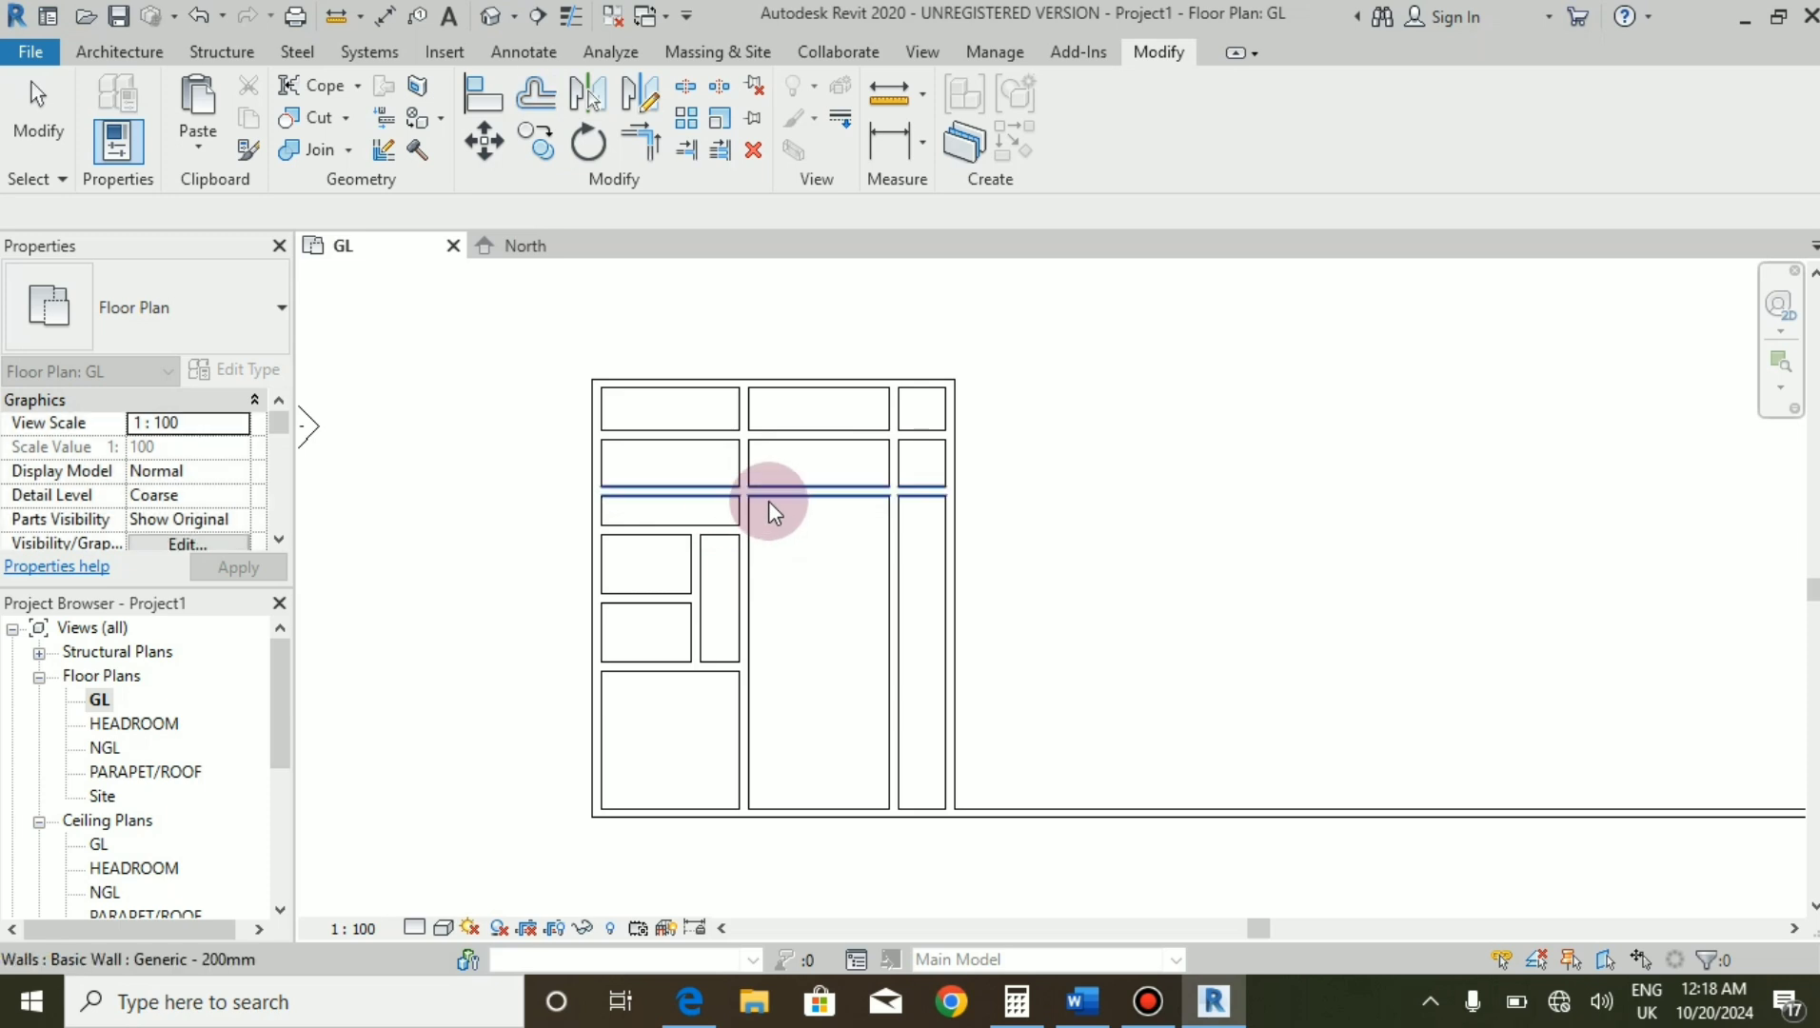
Shorten the horizontal wall below the kitchen and store so it starts at the bedroom–kitchen vertical wall.
scroll(768, 501, "up", 2)
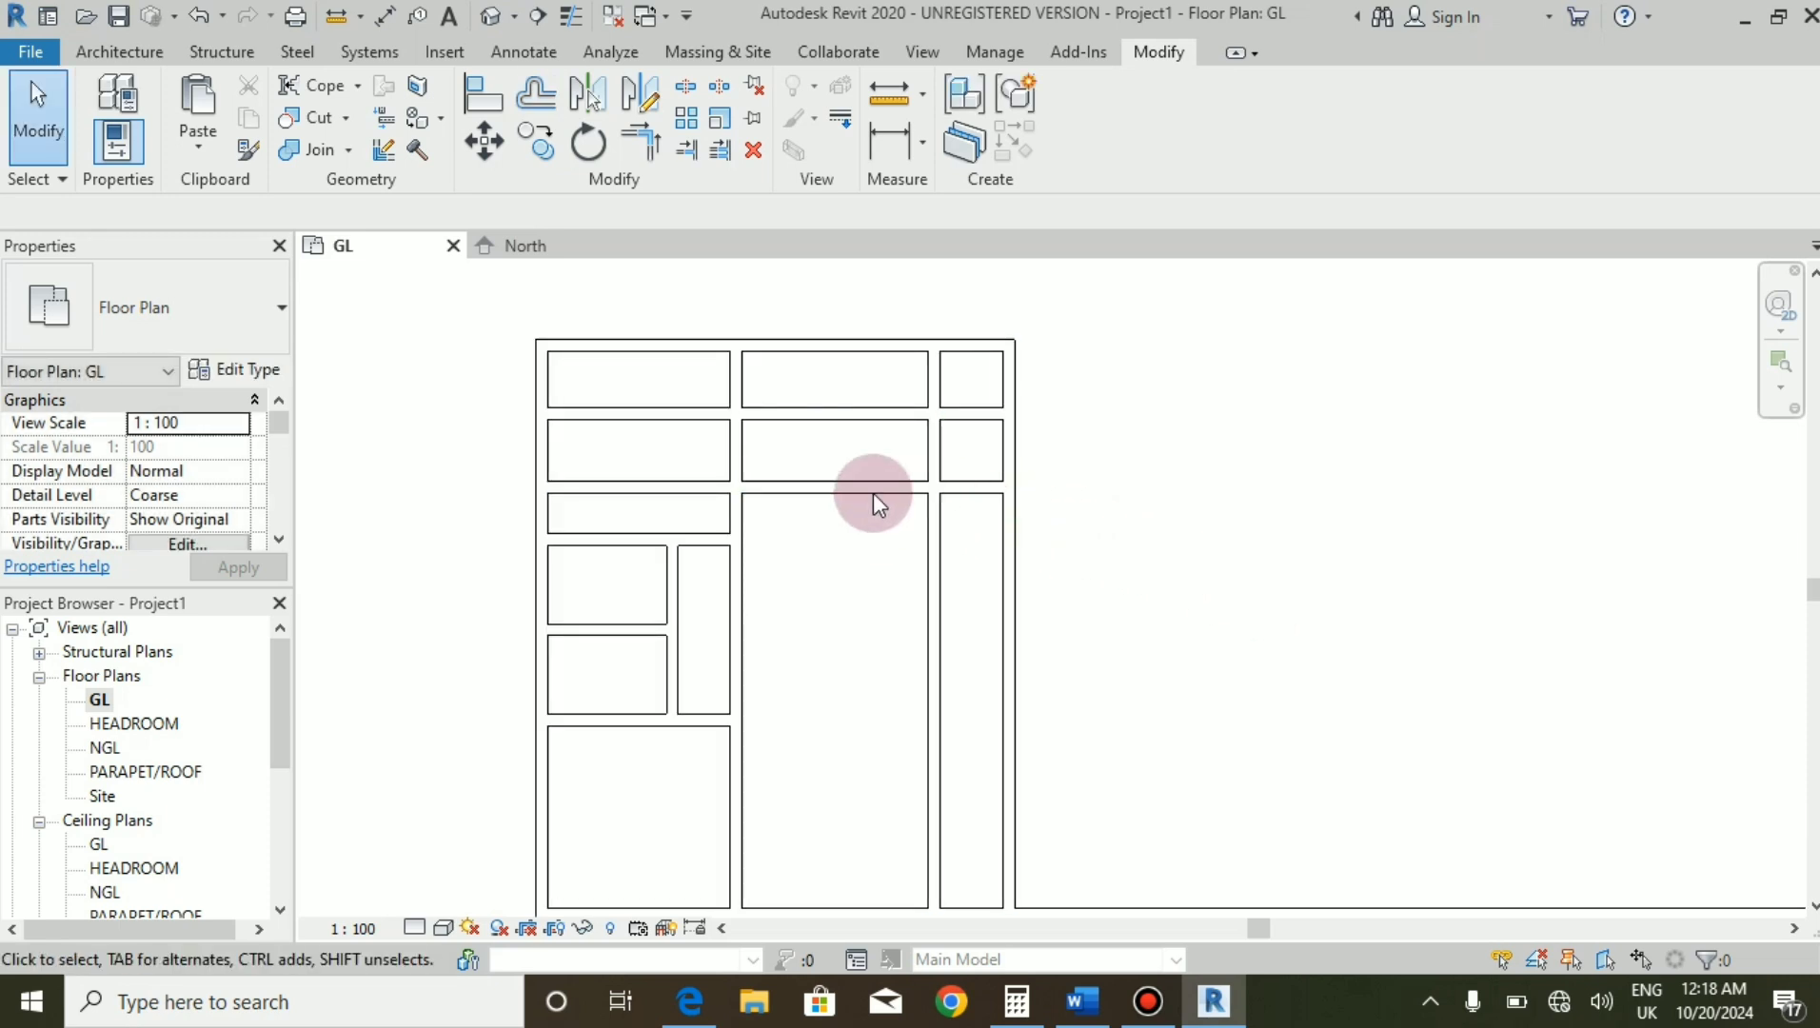
left_click(547, 489)
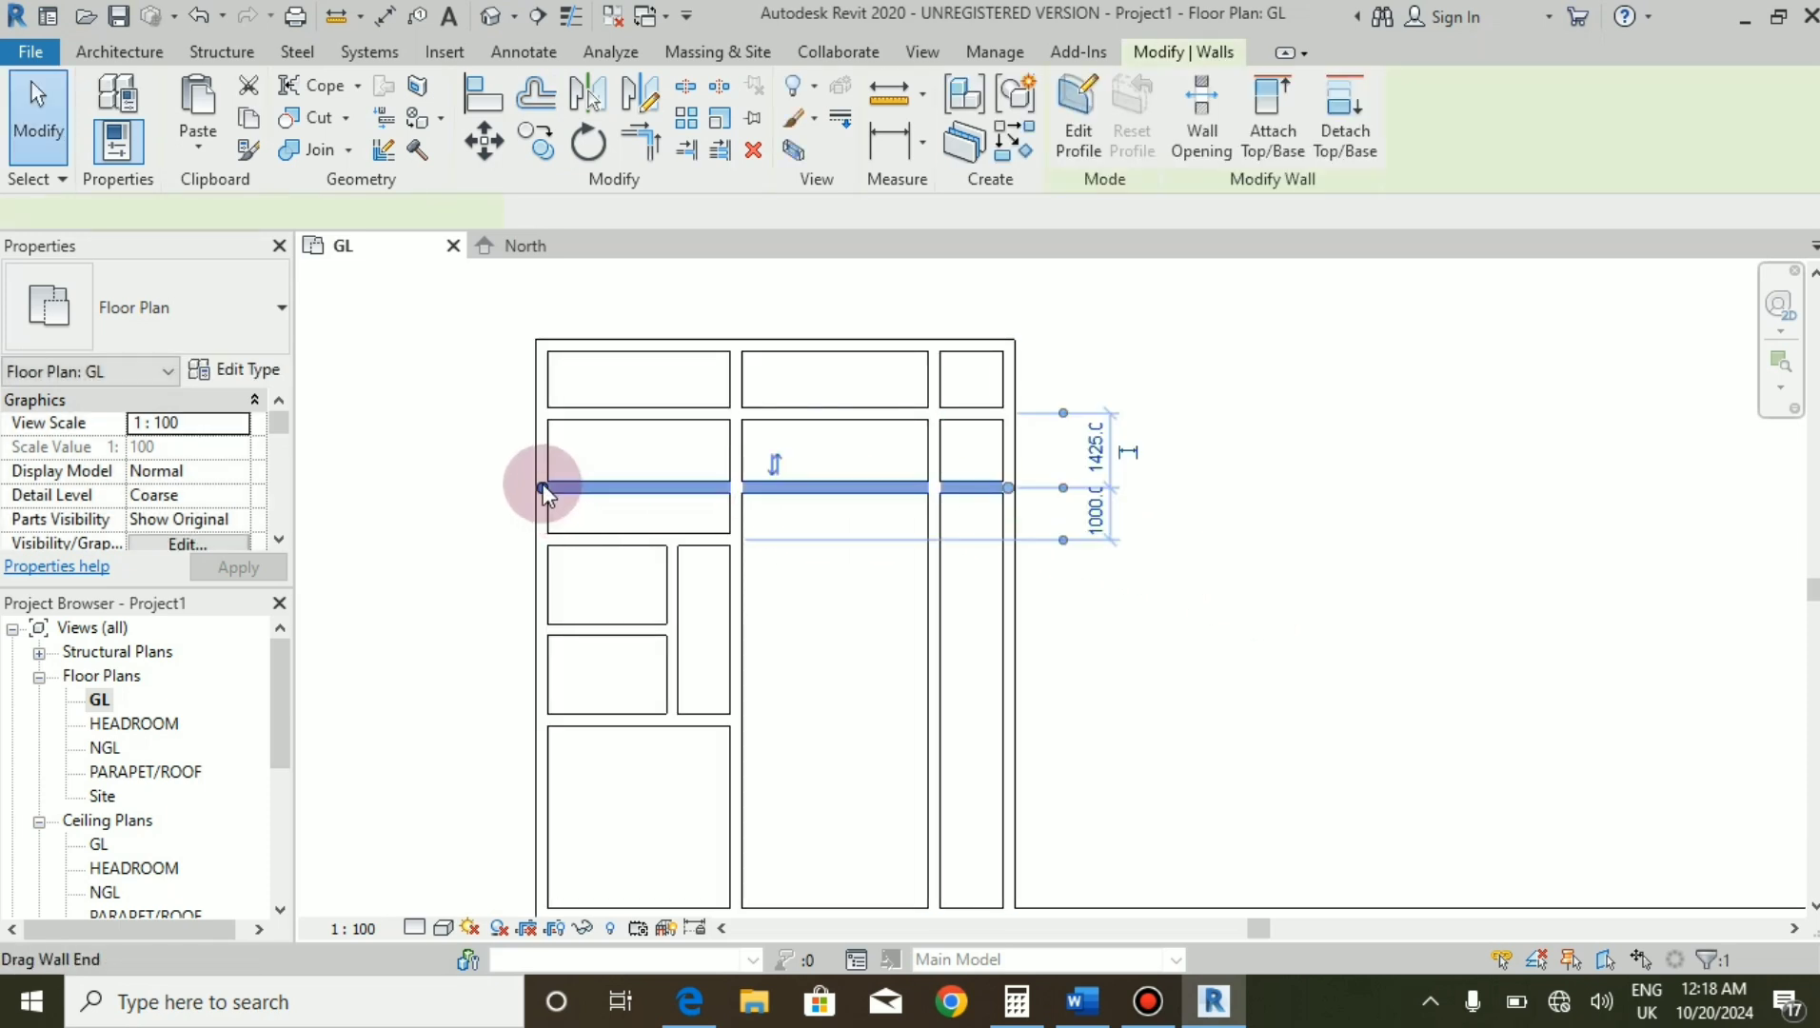
left_click_drag(748, 486, 745, 485)
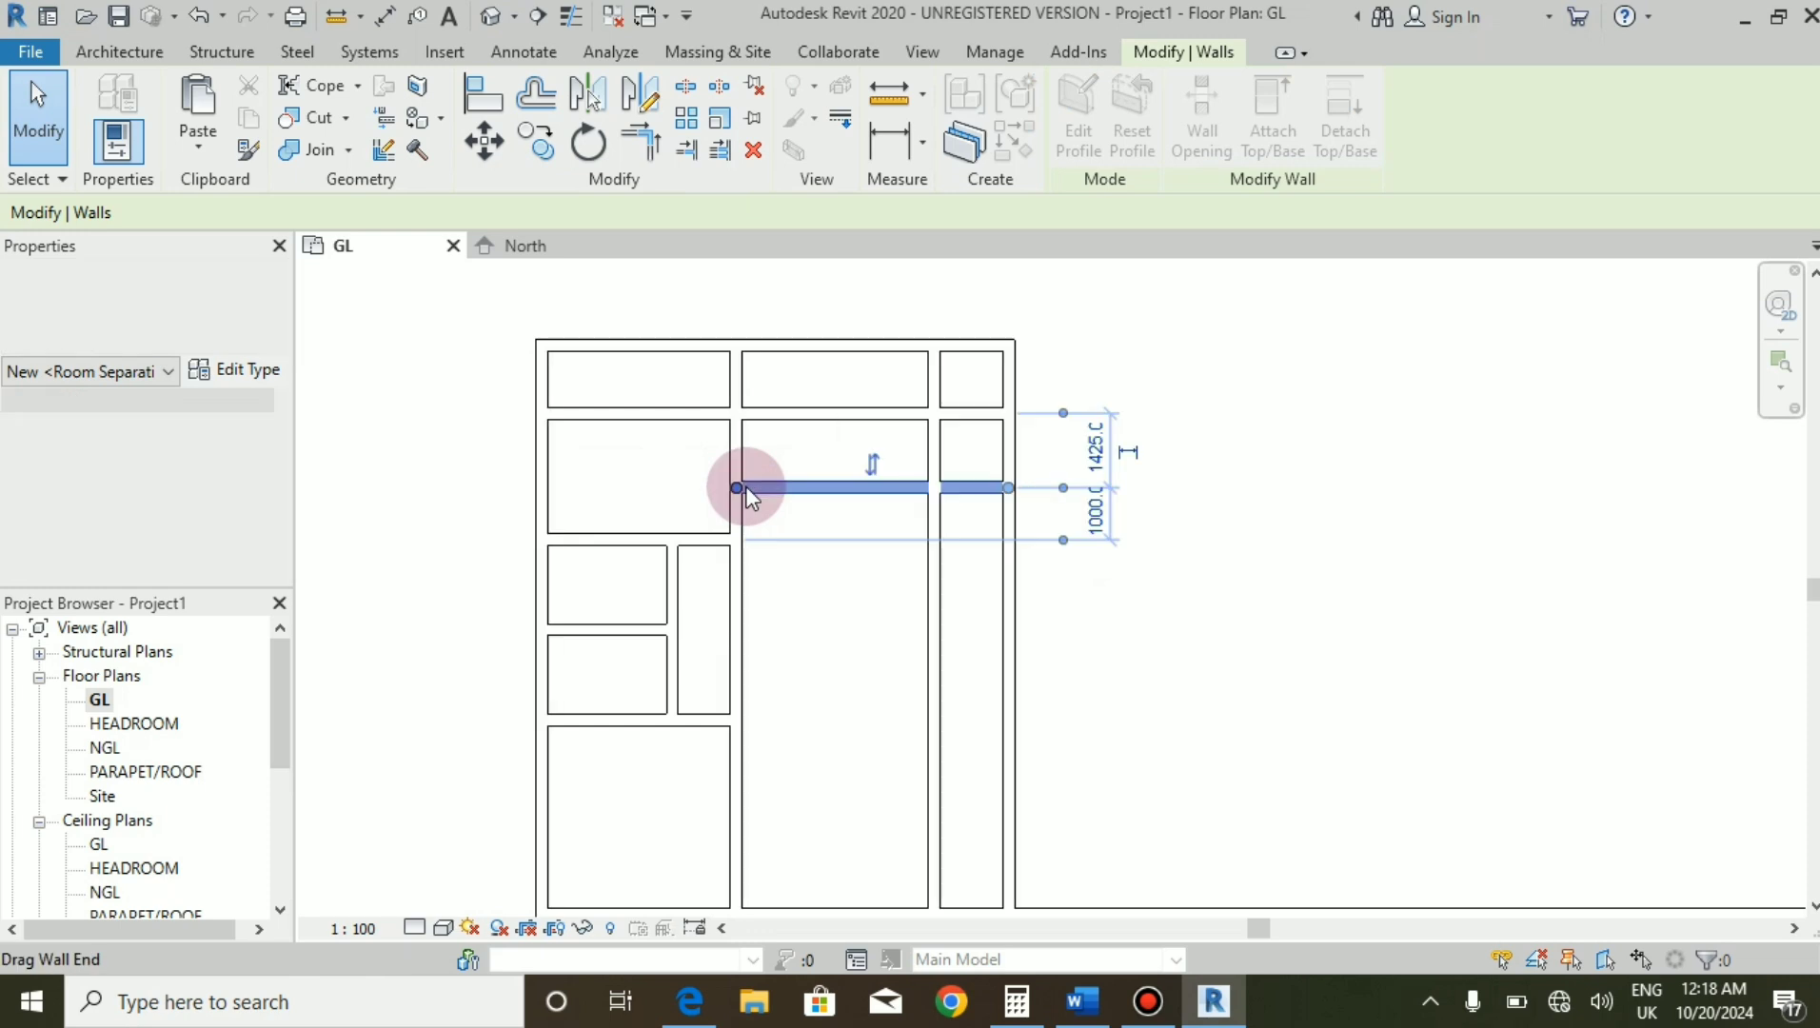
left_click(757, 391)
Shorten the horizontal wall between the exit and store so it starts at the kitchen's right-hand vertical wall.
left_click(610, 411)
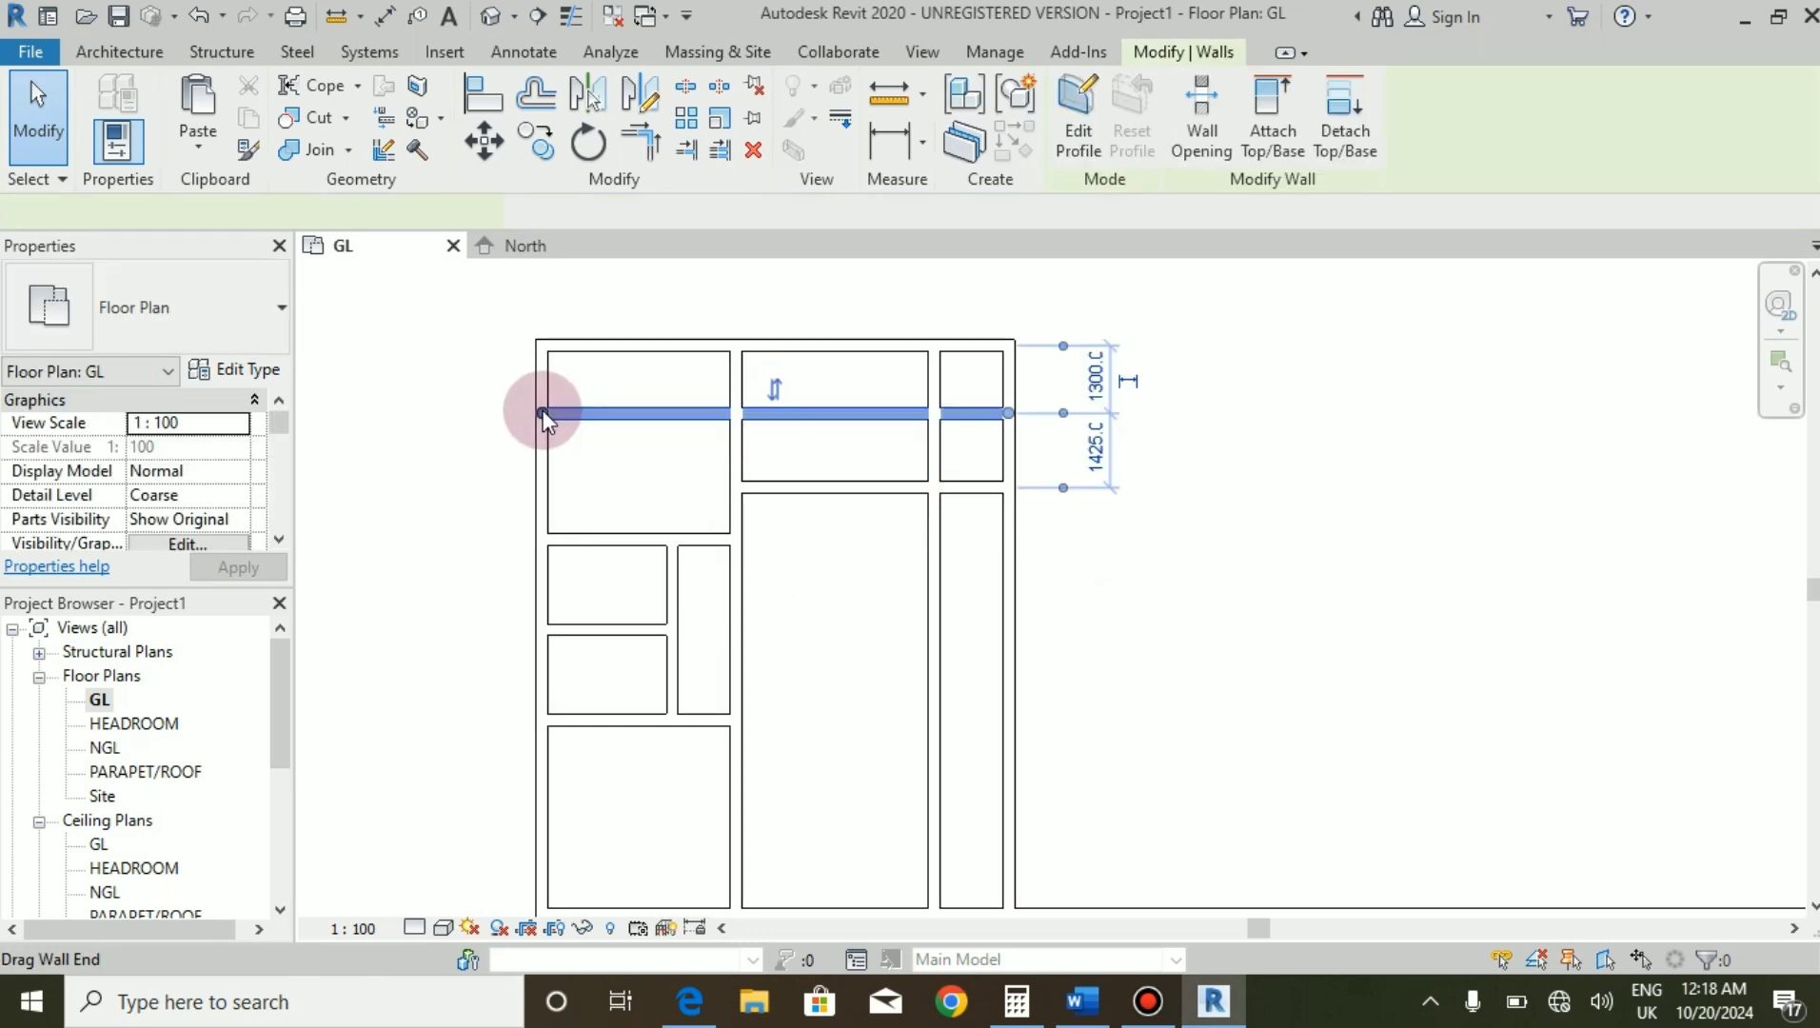
left_click_drag(930, 430, 936, 410)
left_click(1068, 420)
scroll(1068, 420, "up", 3)
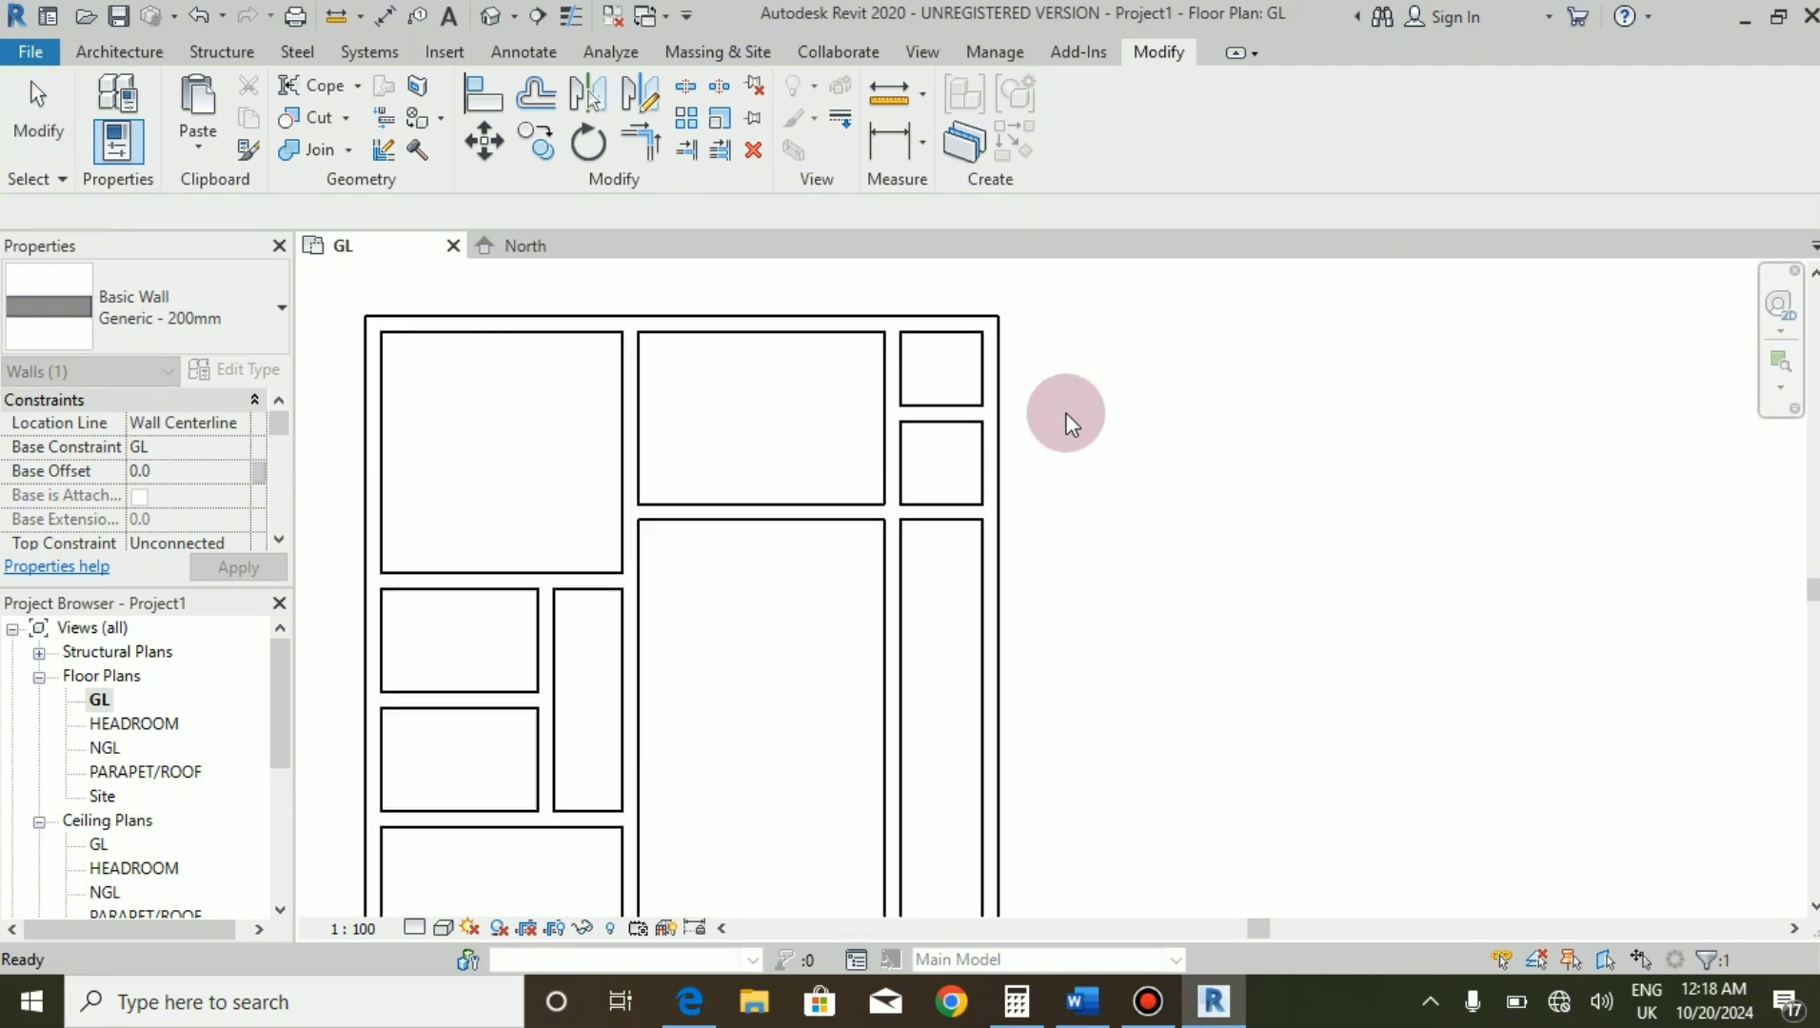
Add a linear dimension for the exit's inner width, placed above the upper exterior wall.
scroll(1002, 358, "up", 2)
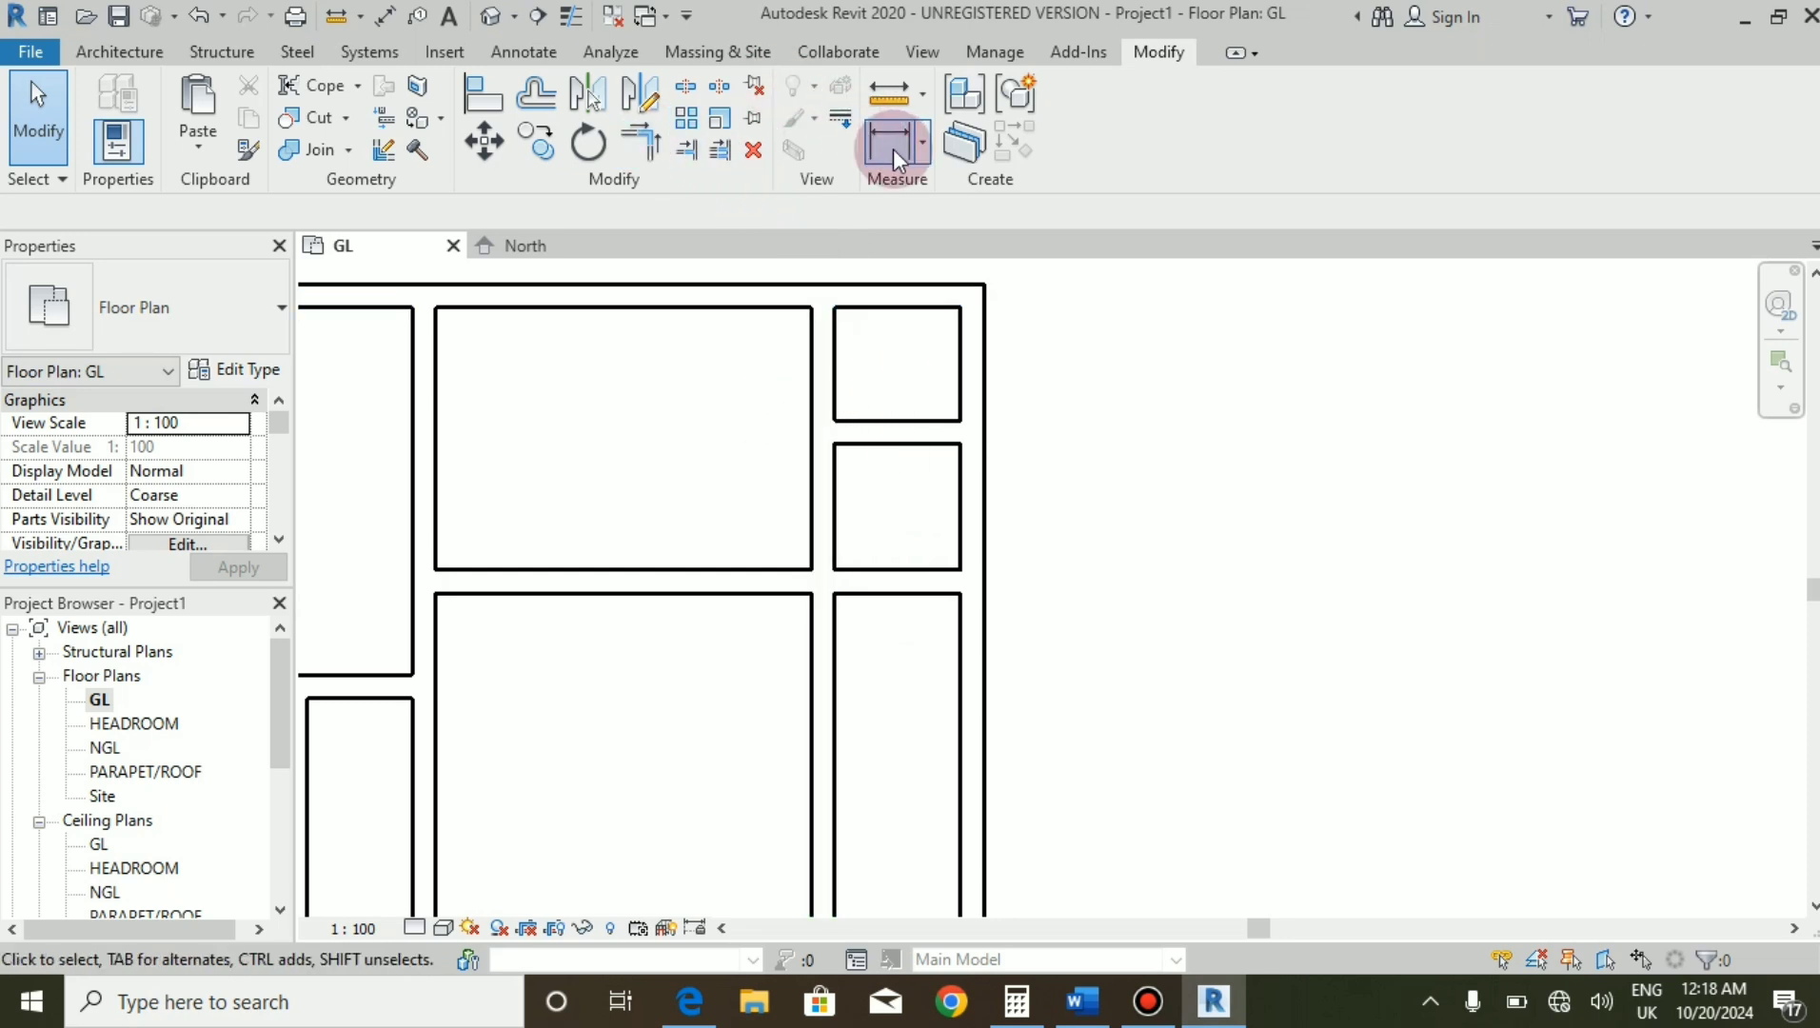
left_click(839, 447)
left_click(966, 446)
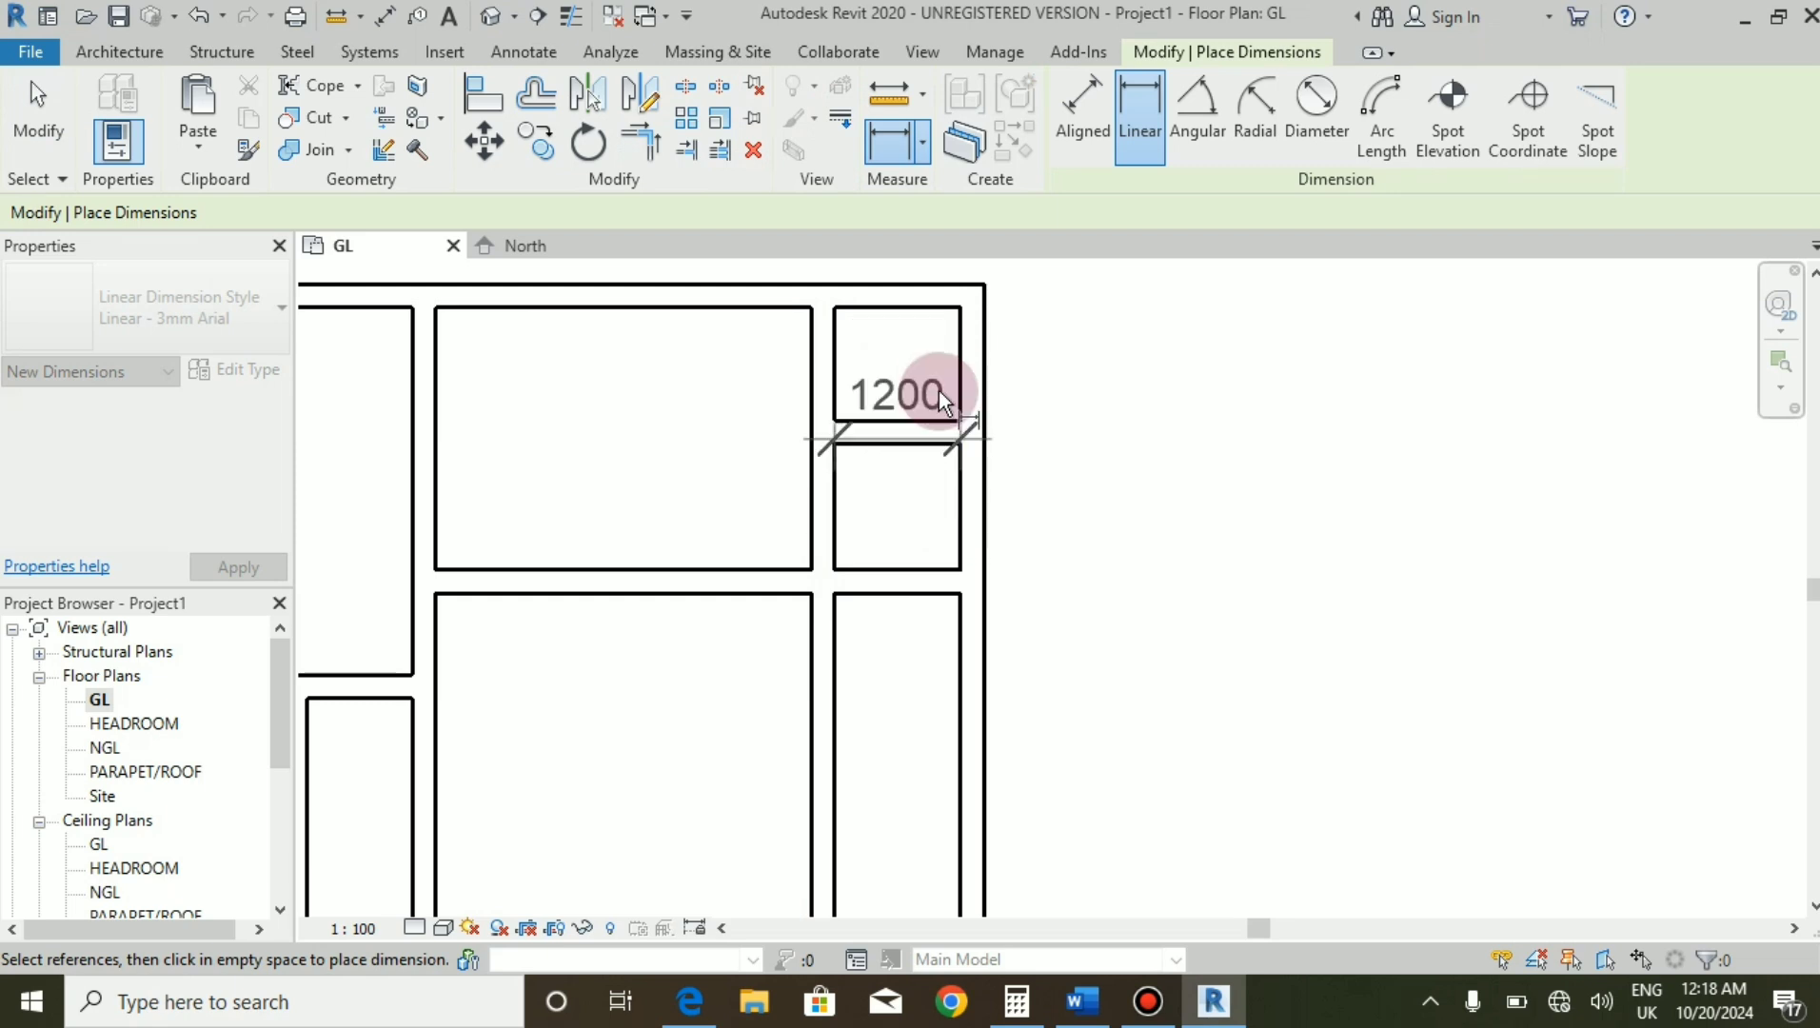
scroll(937, 381, "down", 1)
left_click(928, 331)
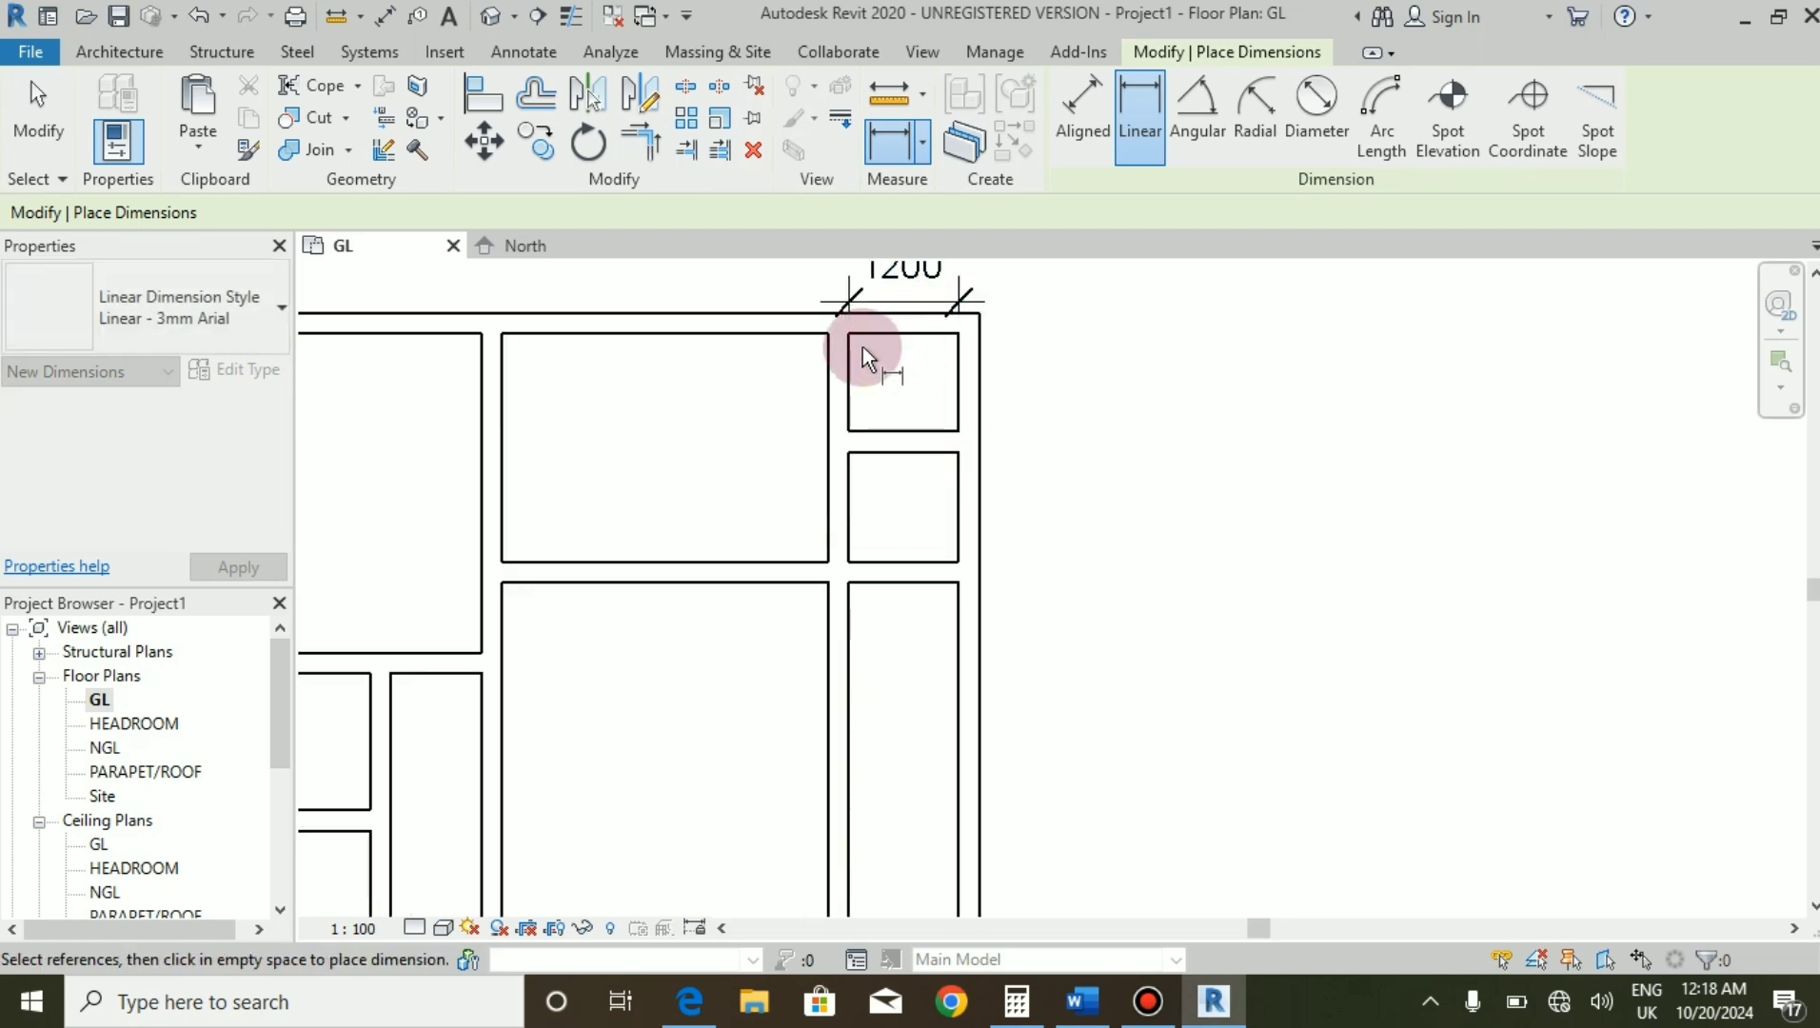
Add linear dimensions for the inner vertical lengths of the exit and the store outside the outermost vertical wall, and end dimensioning.
left_click(853, 429)
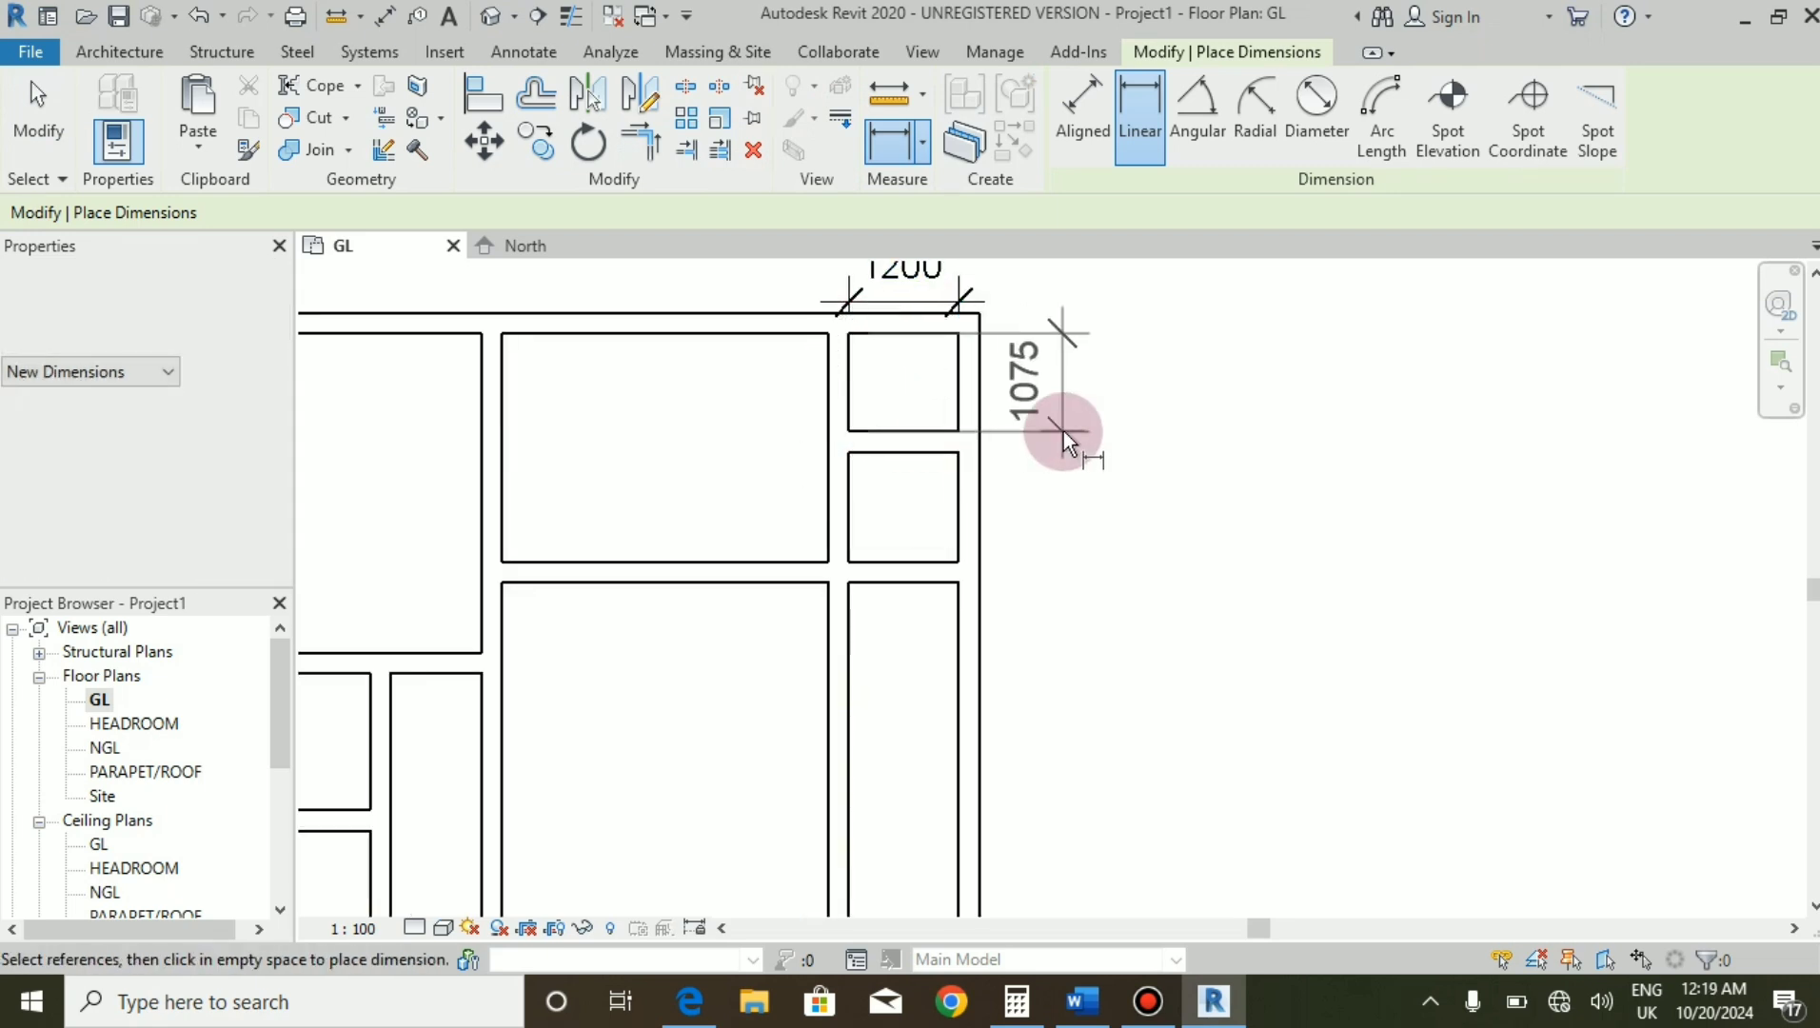
left_click(1075, 429)
left_click(854, 449)
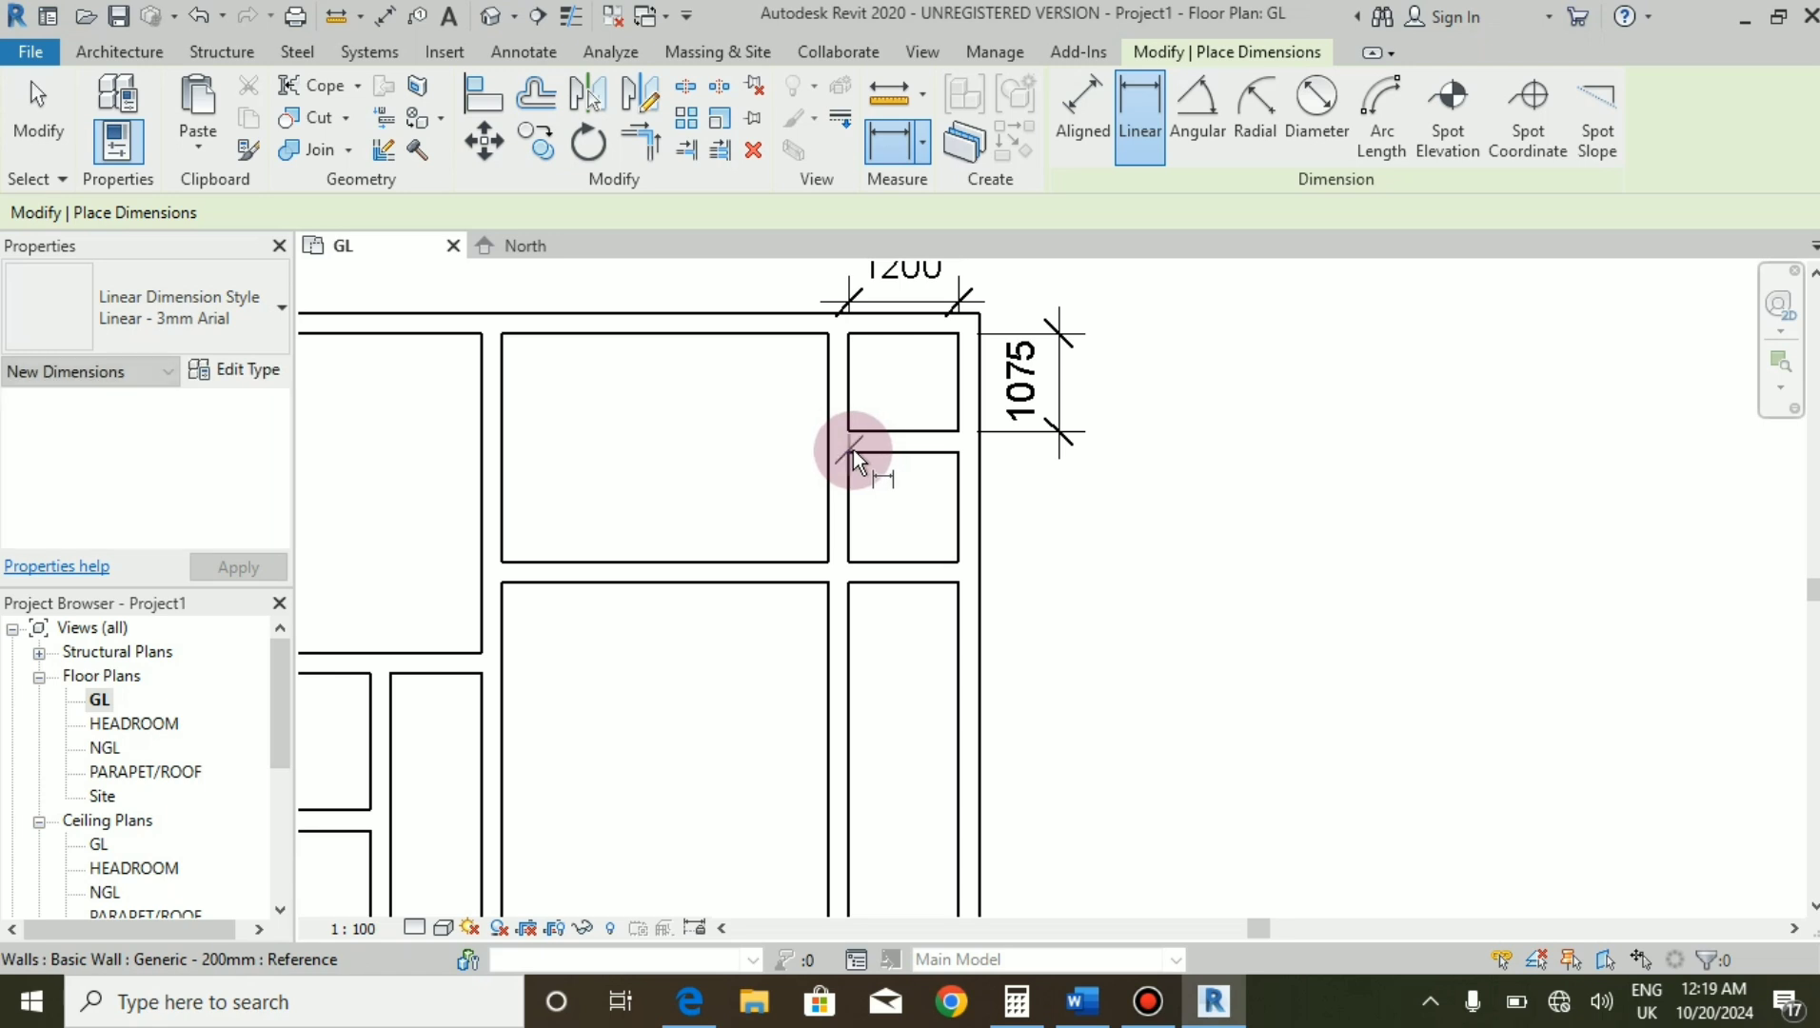
left_click(914, 560)
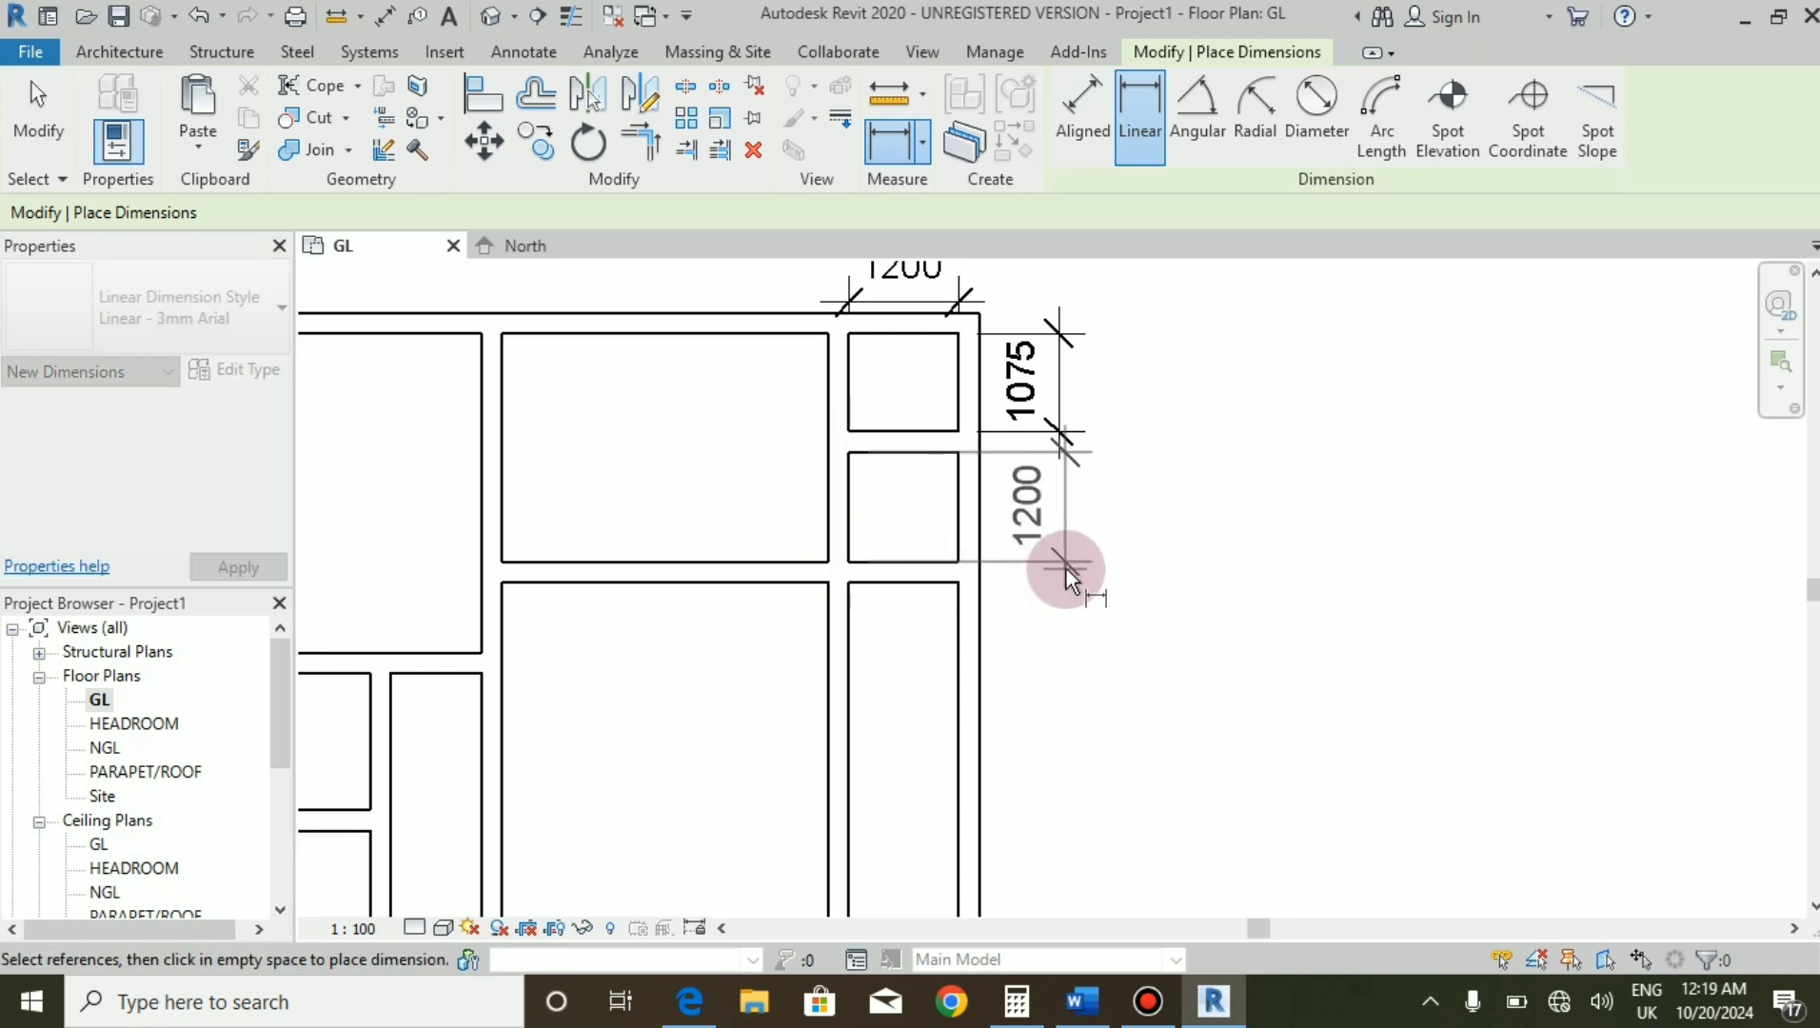
left_click(1062, 564)
key("Escape")
scroll(1064, 557, "down", 1)
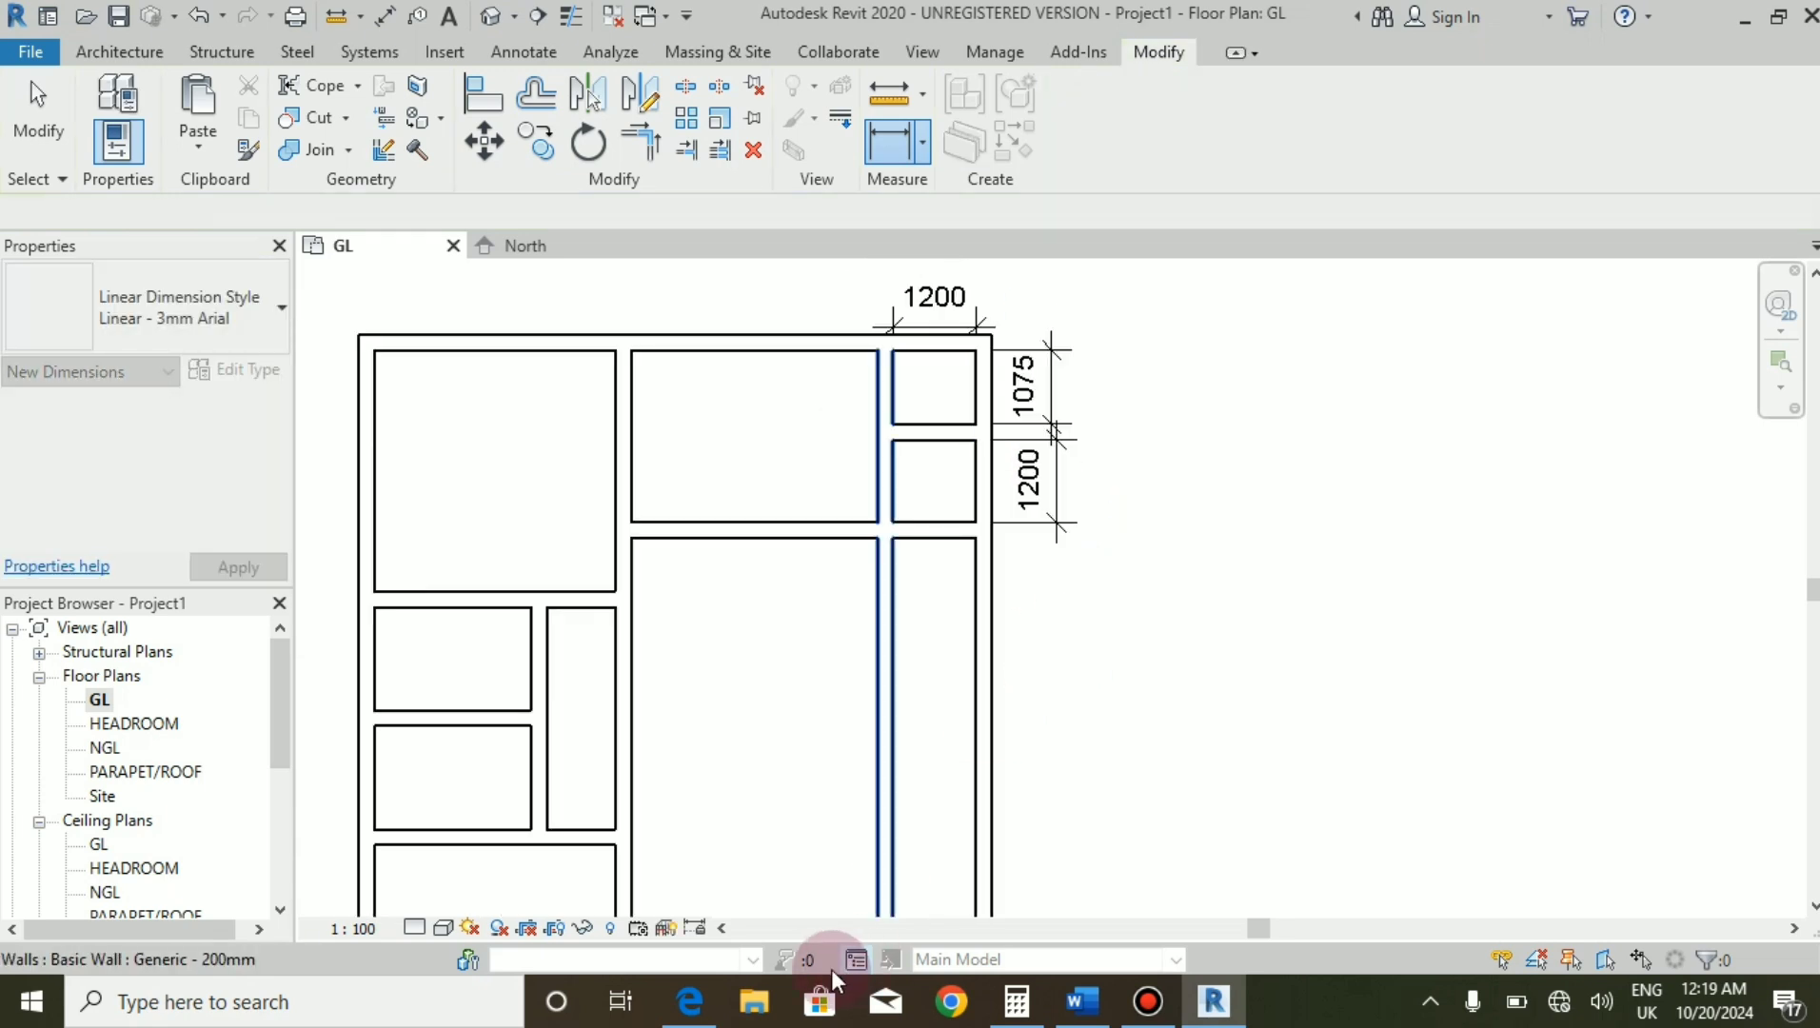
Examine the exit, store and dining vertical dimensions in RRR-Model.pdf in Edge, and return to Revit.
left_click(690, 1002)
scroll(943, 407, "up", 3)
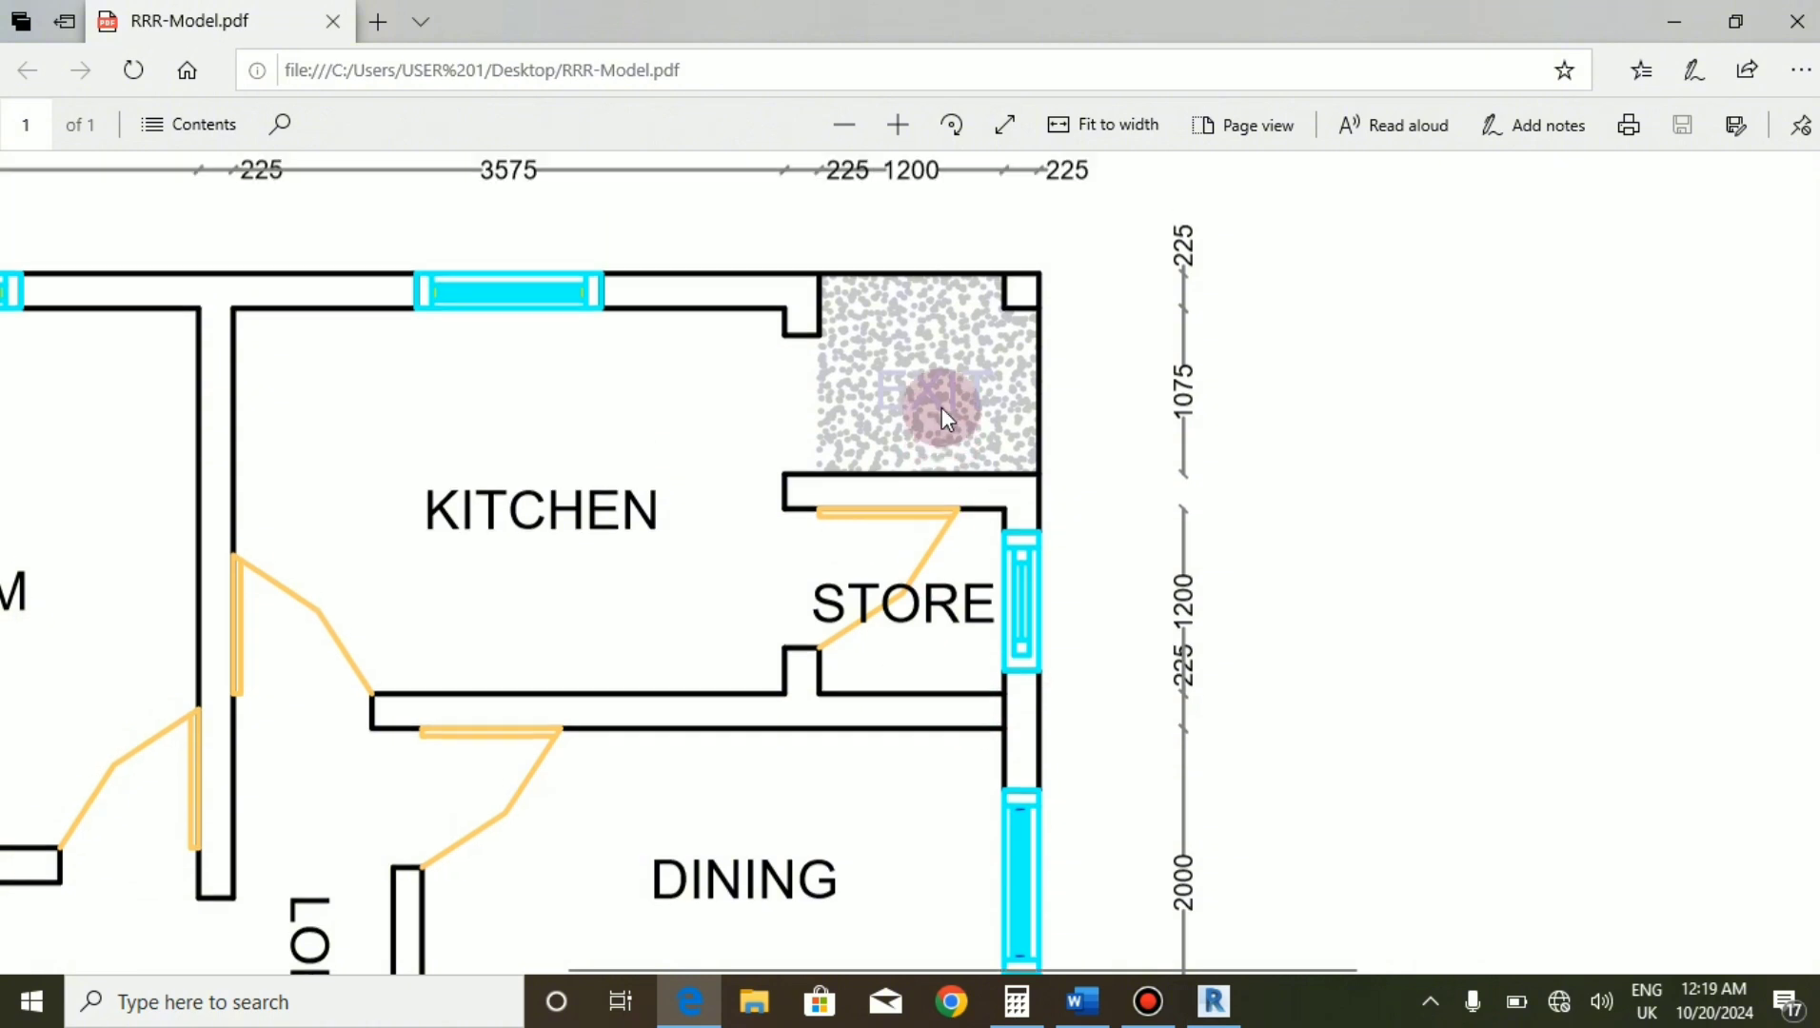
scroll(926, 548, "down", 3)
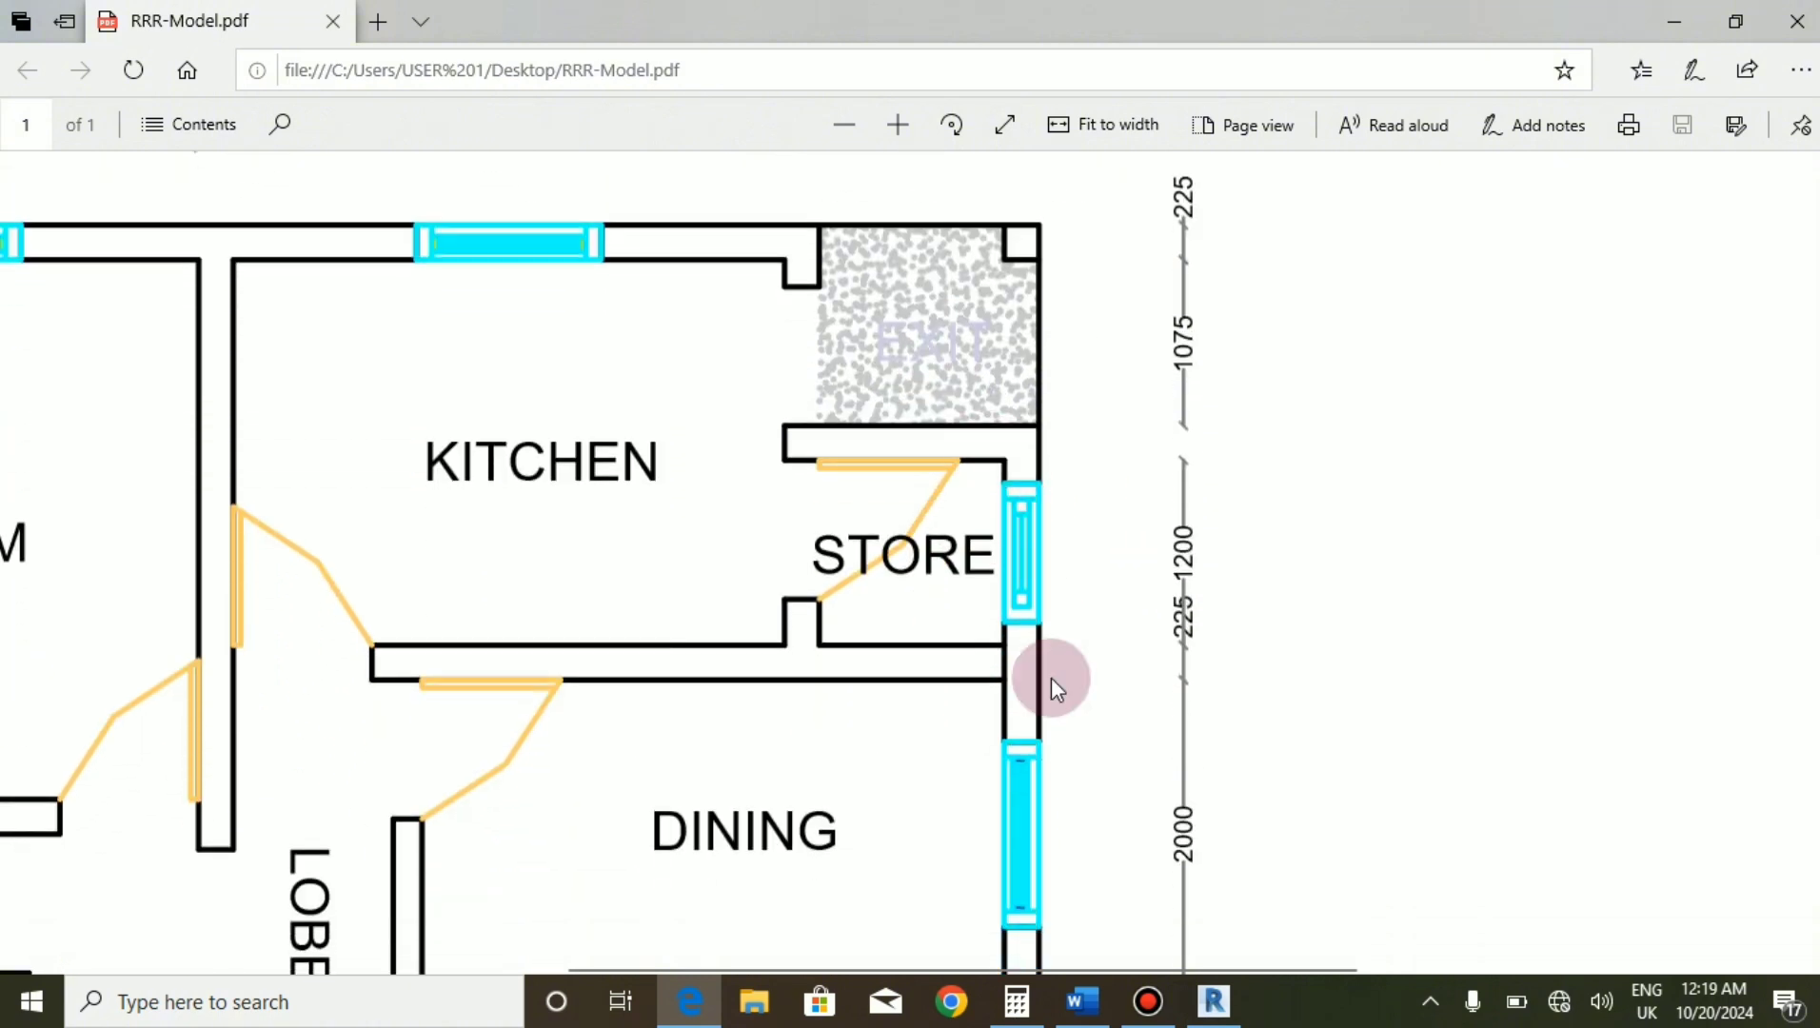
scroll(943, 447, "down", 3)
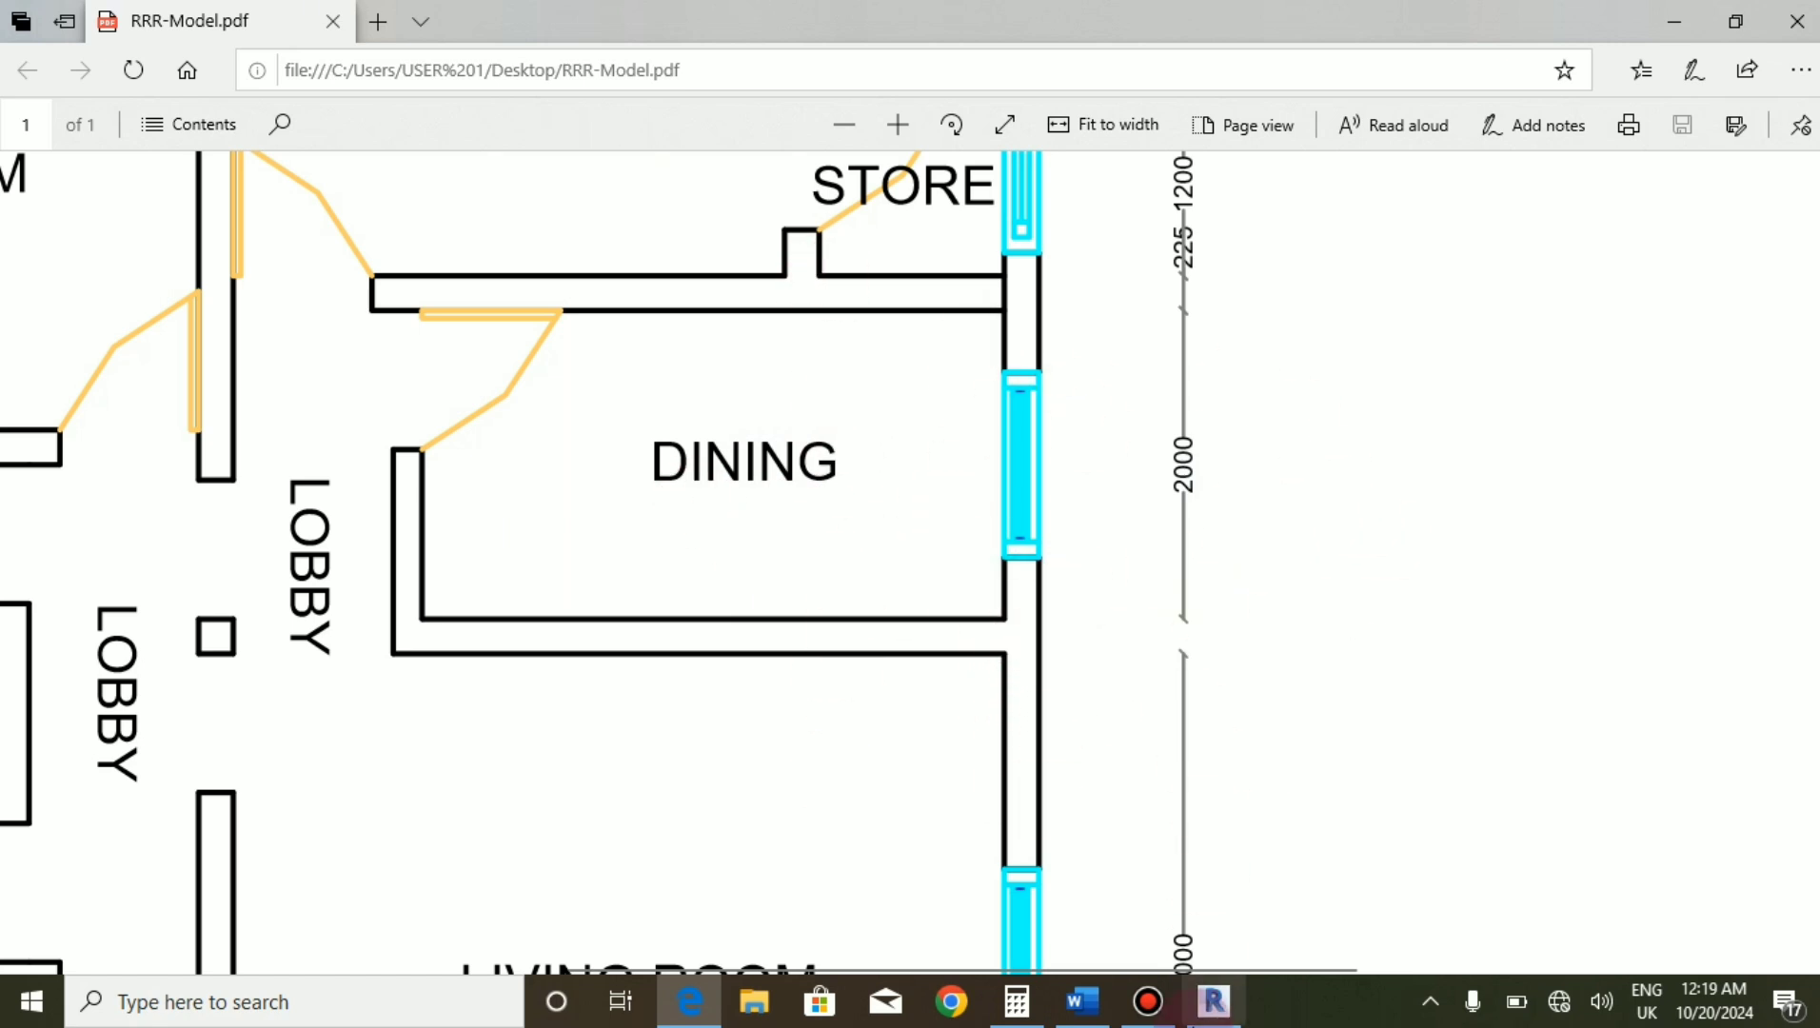
left_click(1210, 1009)
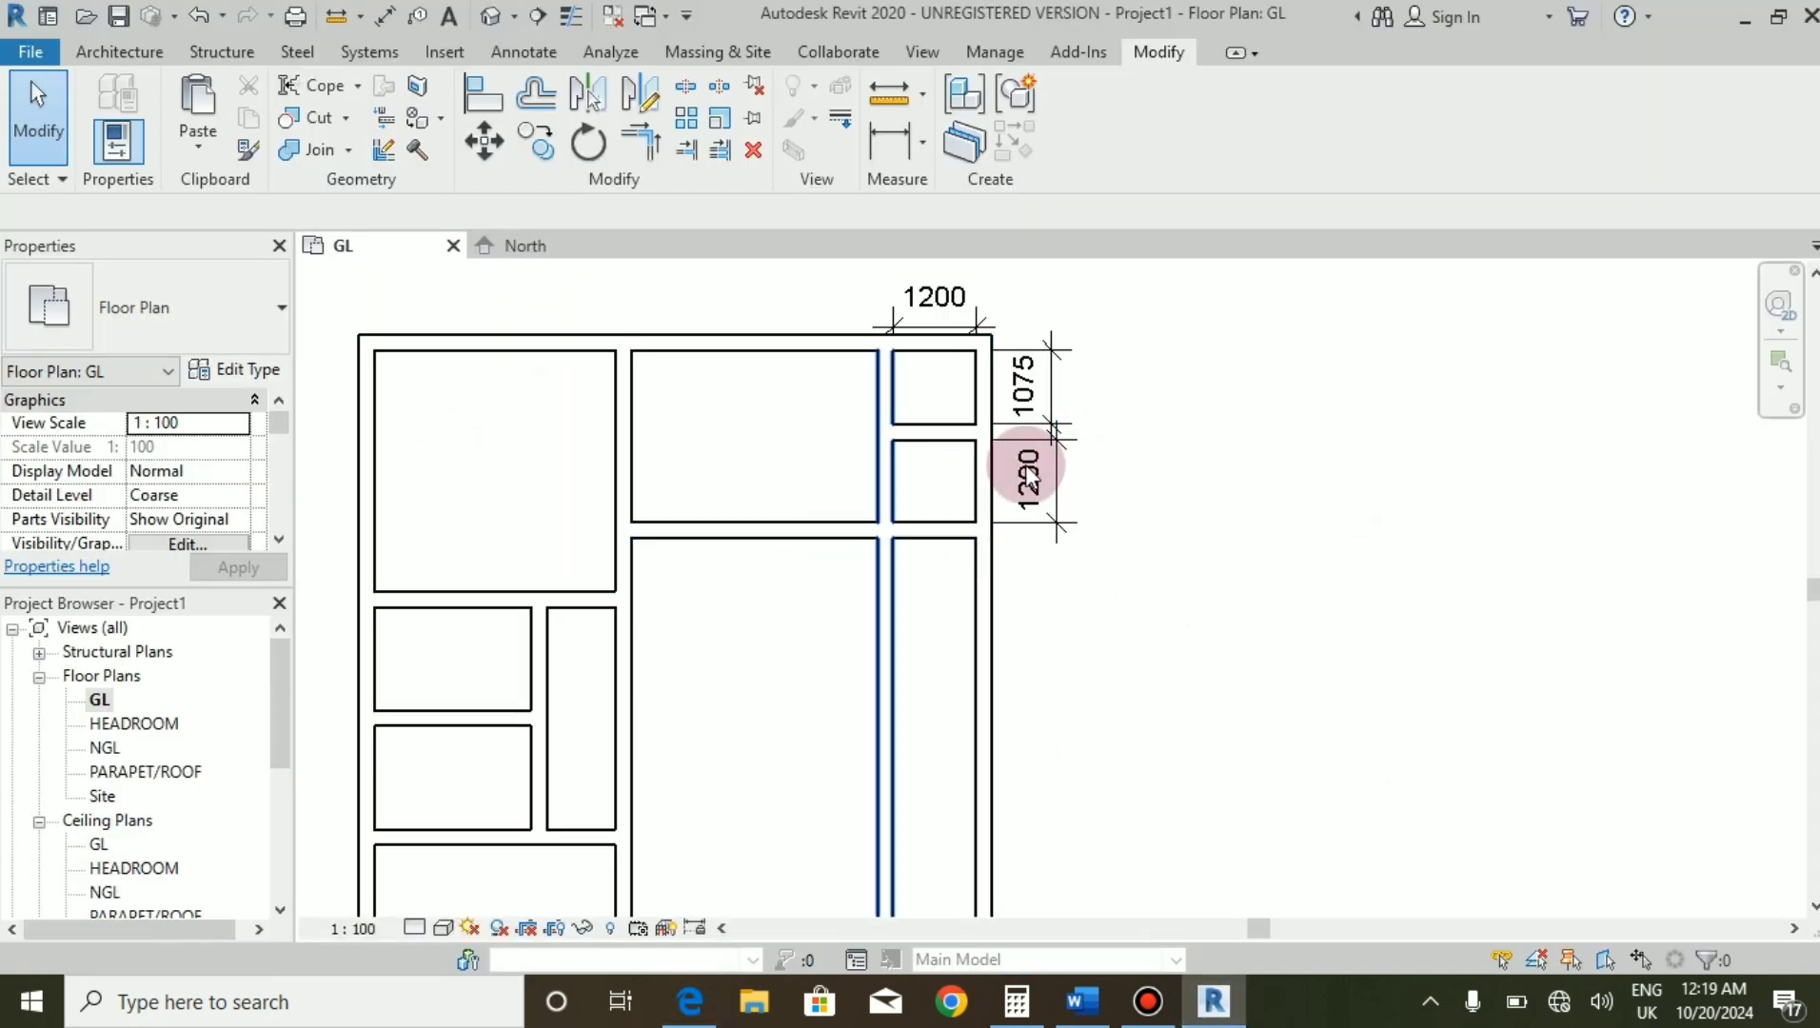
Offset a copy of the horizontal wall below the kitchen and store 2225 mm downward, and end the Offset command.
left_click(539, 92)
left_click(376, 213)
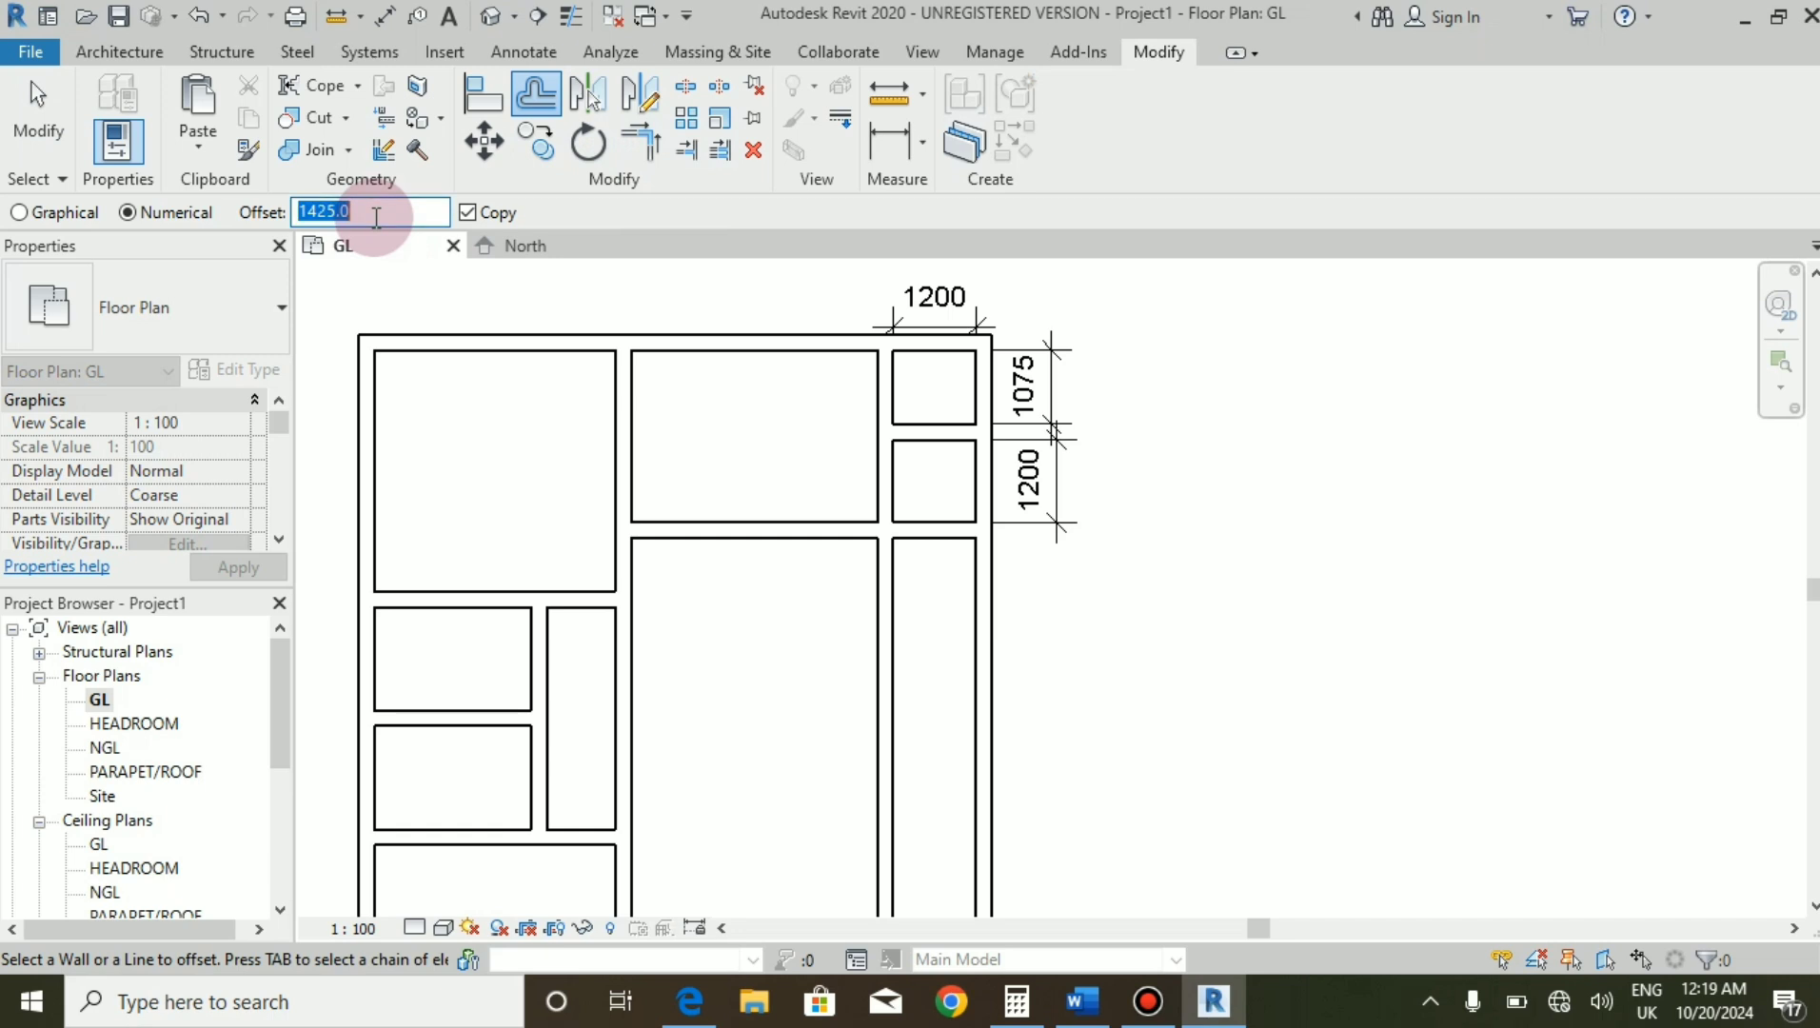
type("2225")
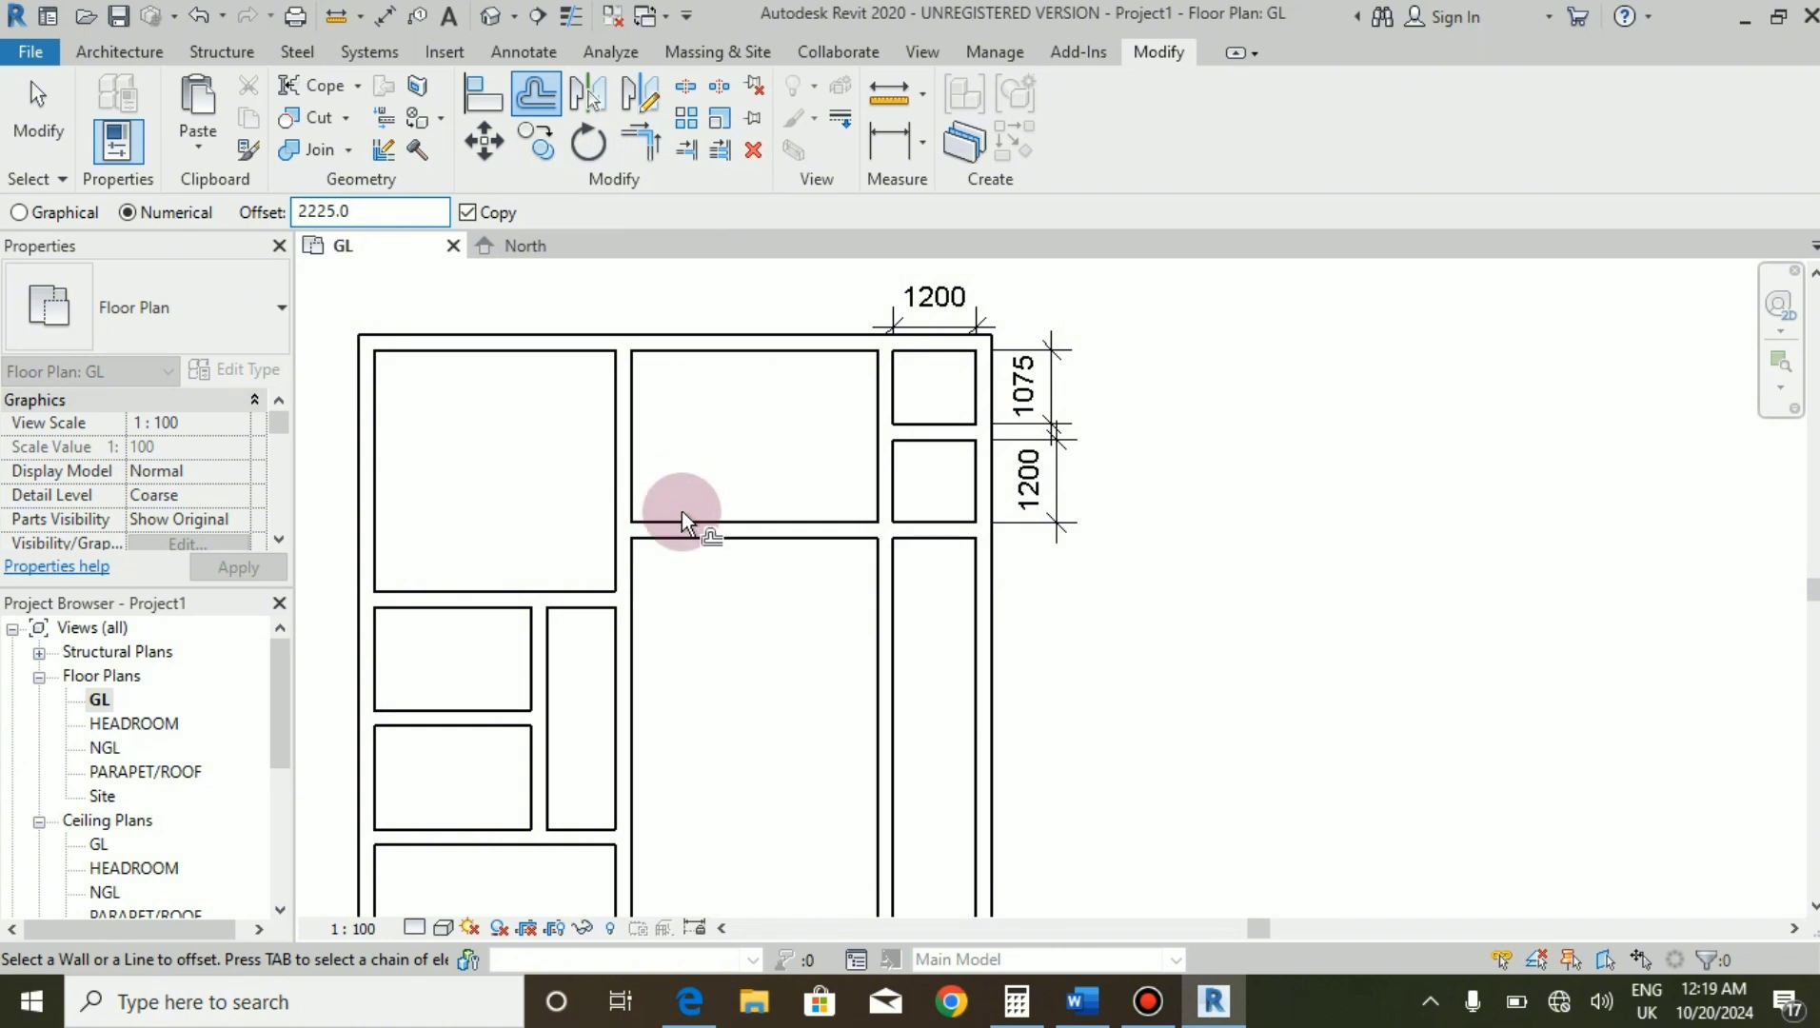
left_click(815, 544)
scroll(981, 489, "down", 1)
key("Escape")
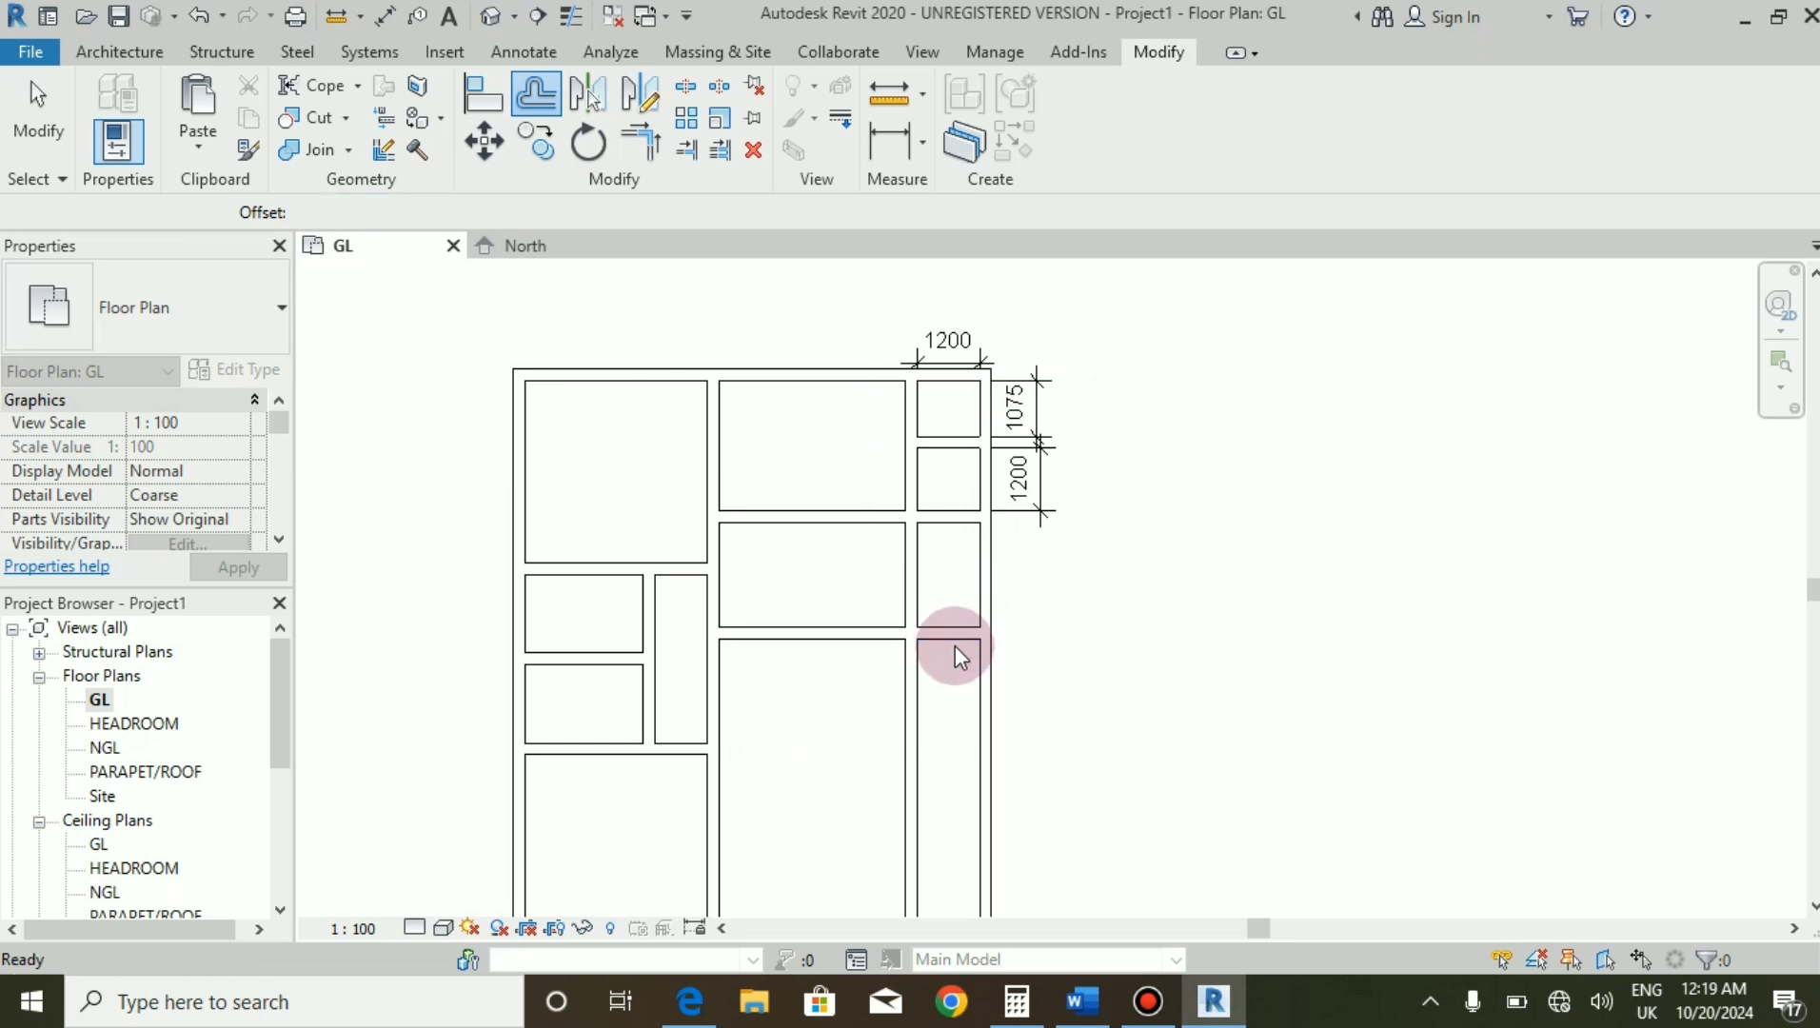
key("Escape")
scroll(942, 650, "up", 1)
scroll(916, 562, "down", 1)
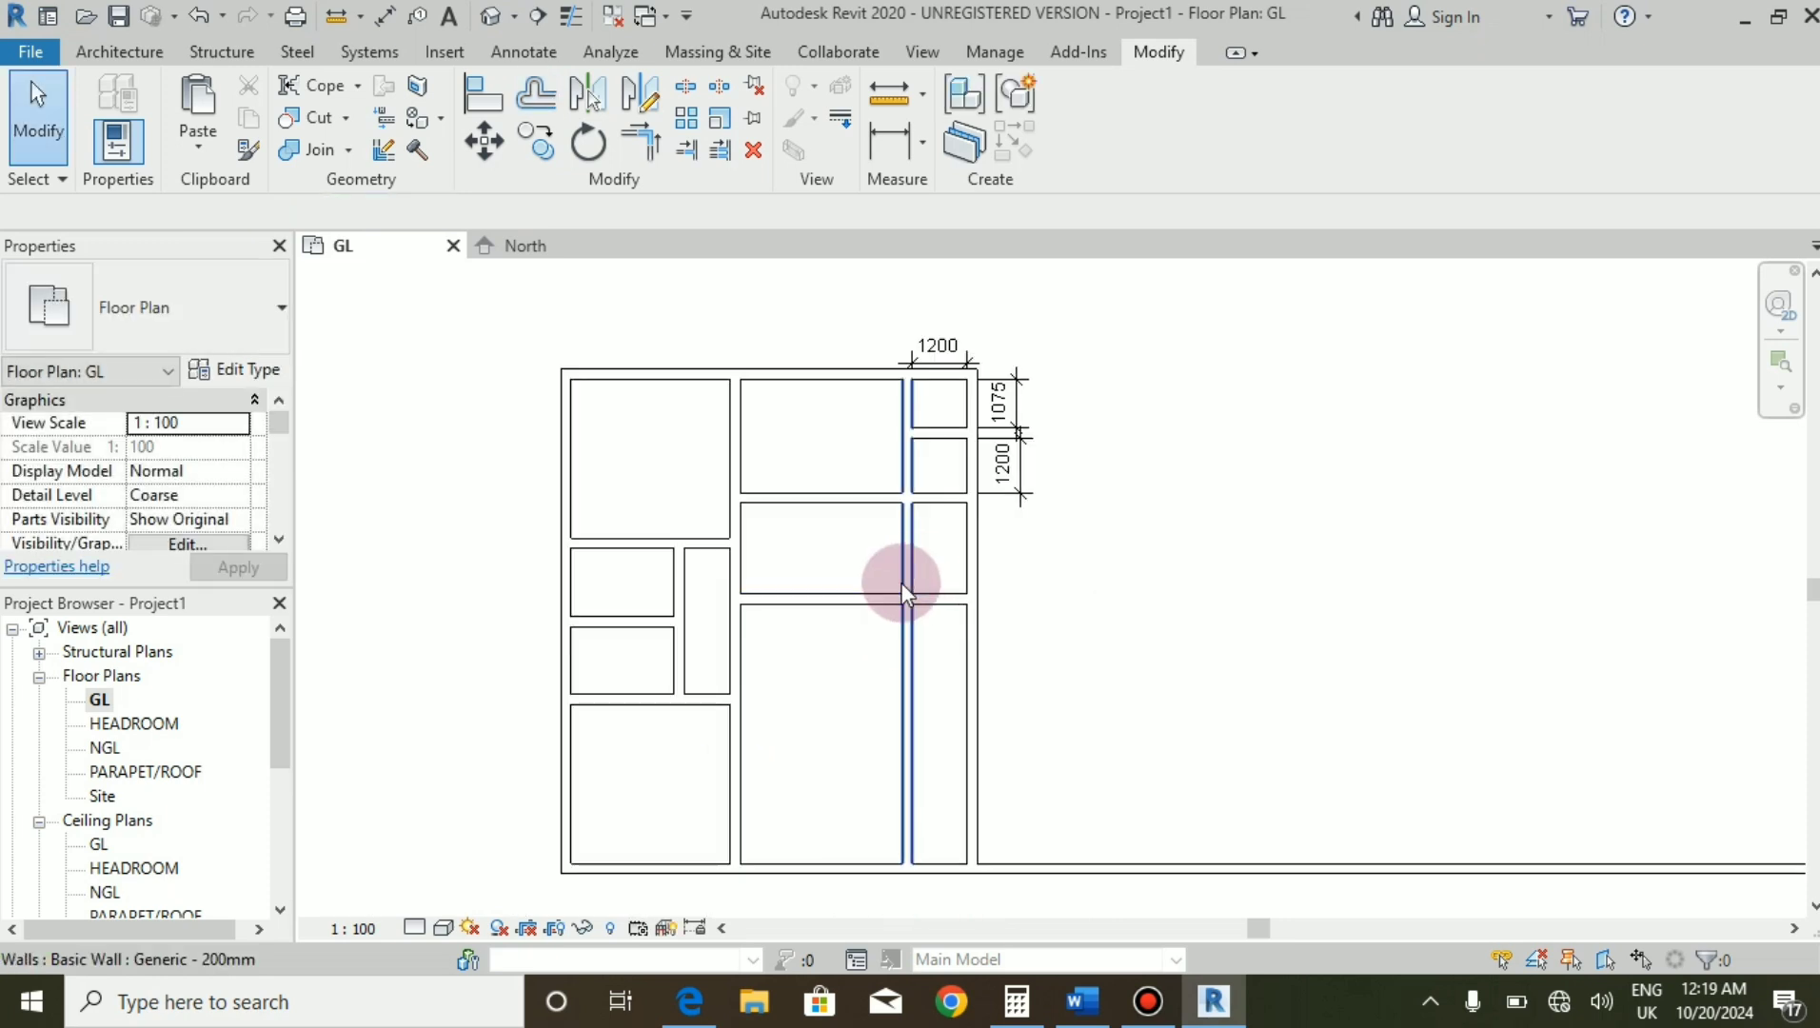
scroll(898, 544, "up", 2)
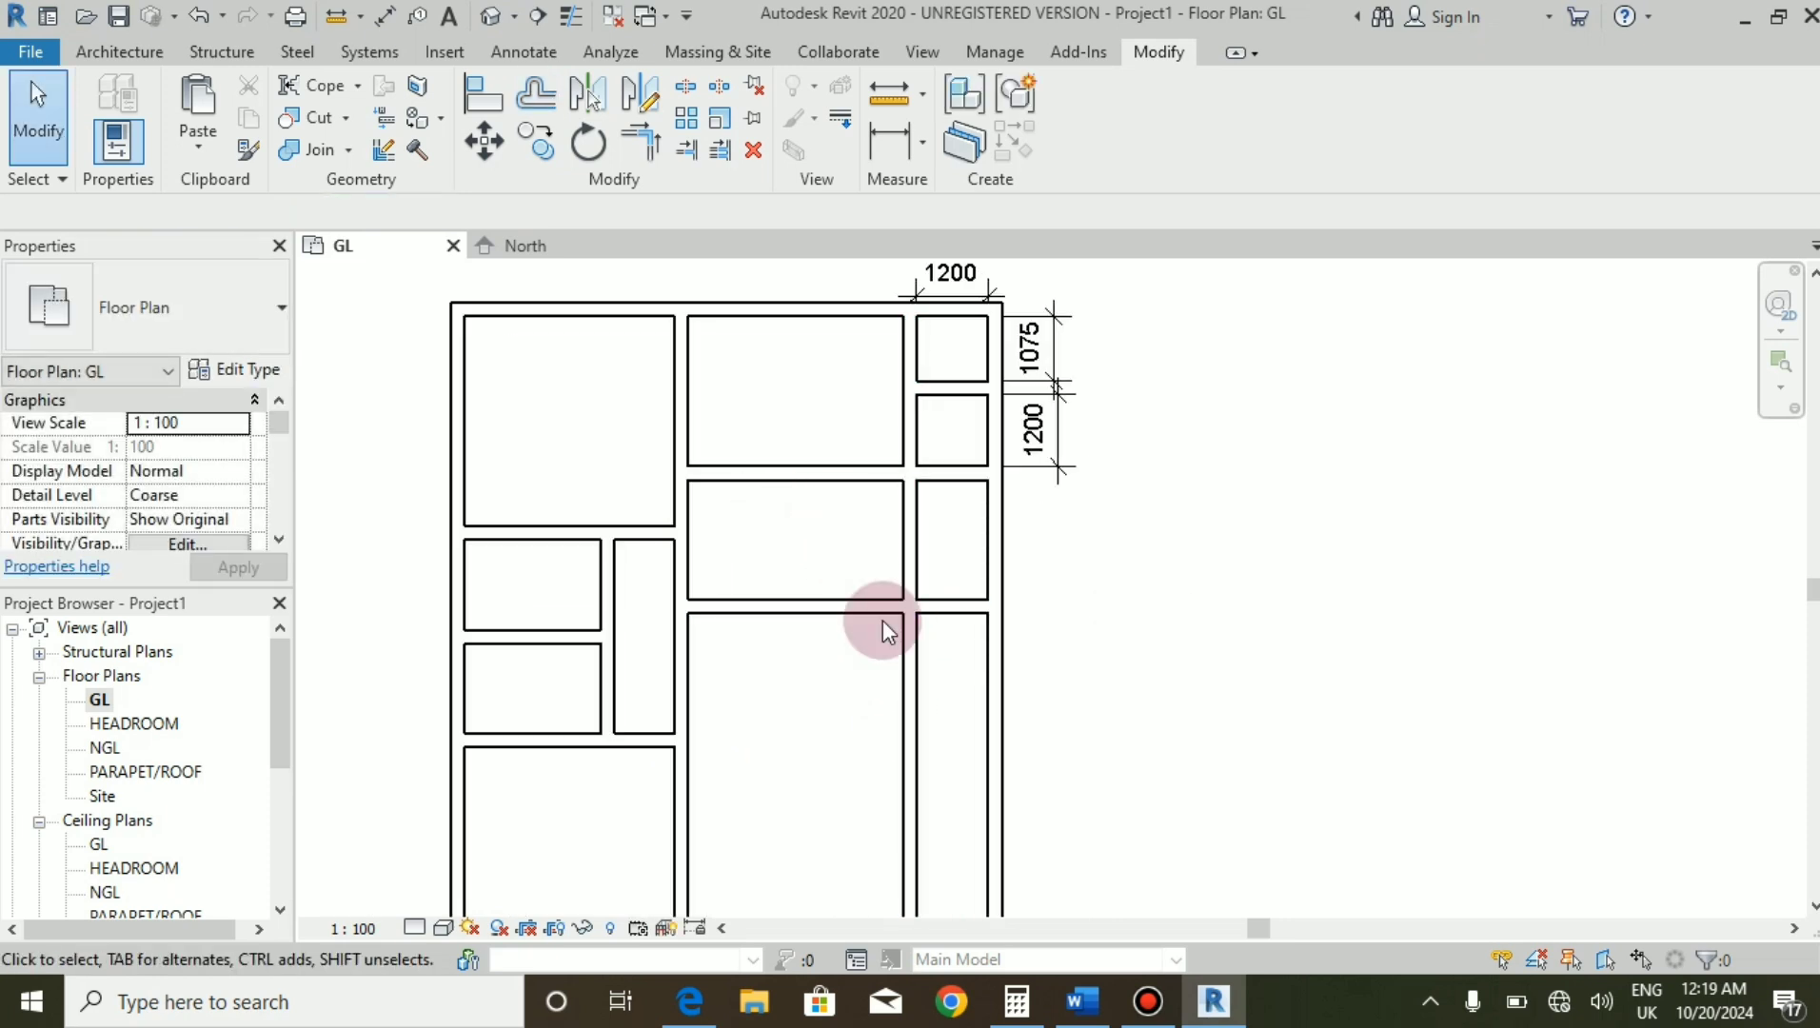
Shorten the kitchen's right-hand vertical wall so its lower end stops at the horizontal wall below the kitchen and store.
left_click(916, 695)
scroll(927, 435, "down", 3)
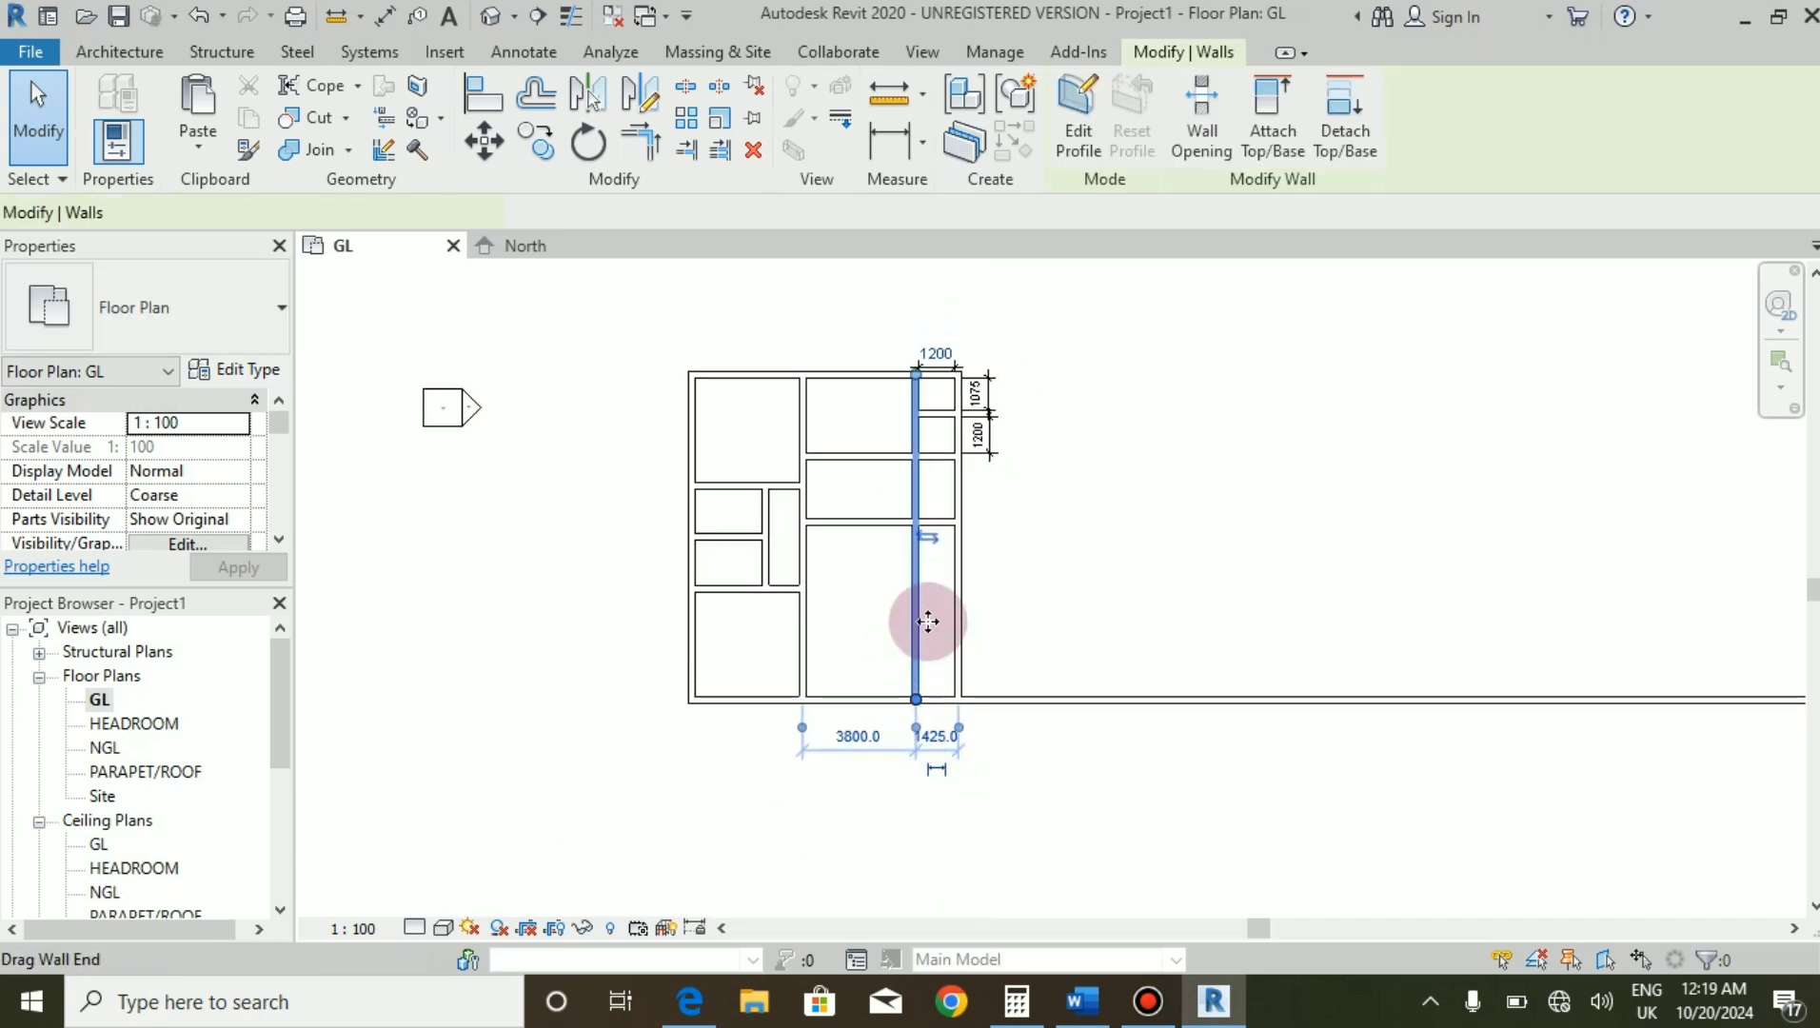
scroll(928, 622, "up", 2)
left_click_drag(909, 699, 903, 377)
left_click(768, 451)
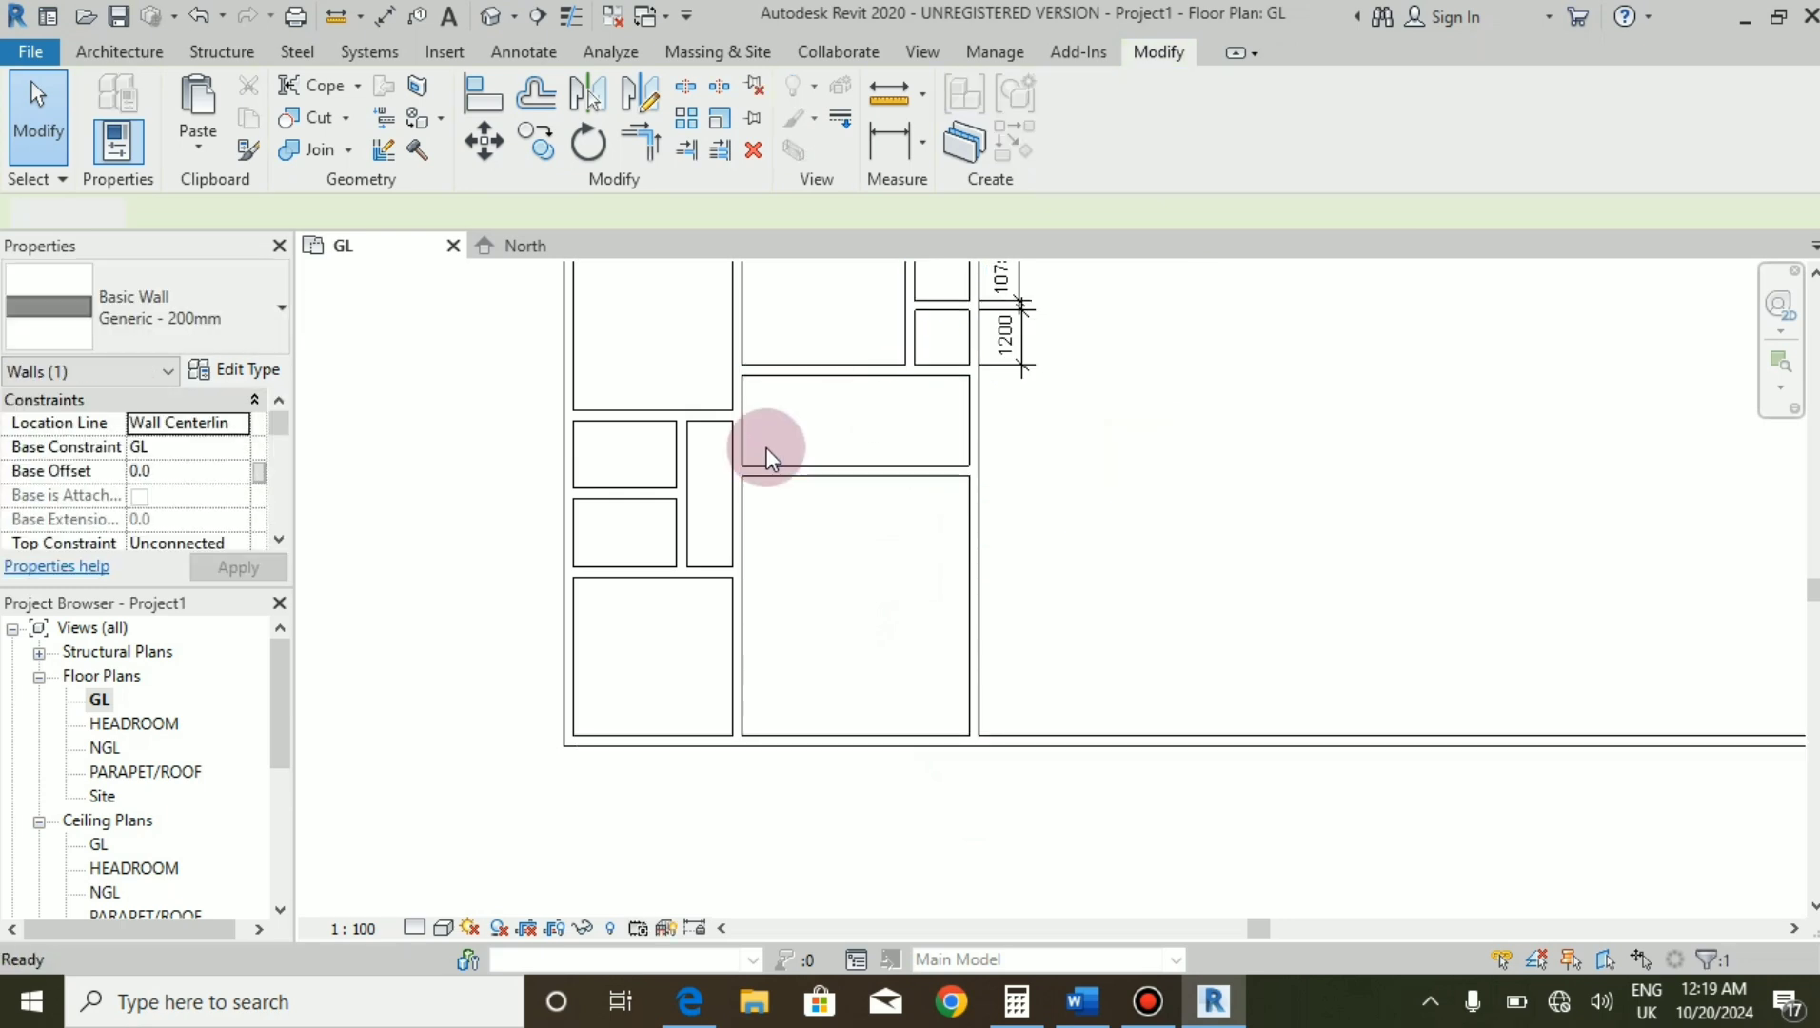
Add a linear dimension for the dining's inner vertical length outside the outermost wall, in line with the store's dimension.
scroll(939, 390, "up", 3)
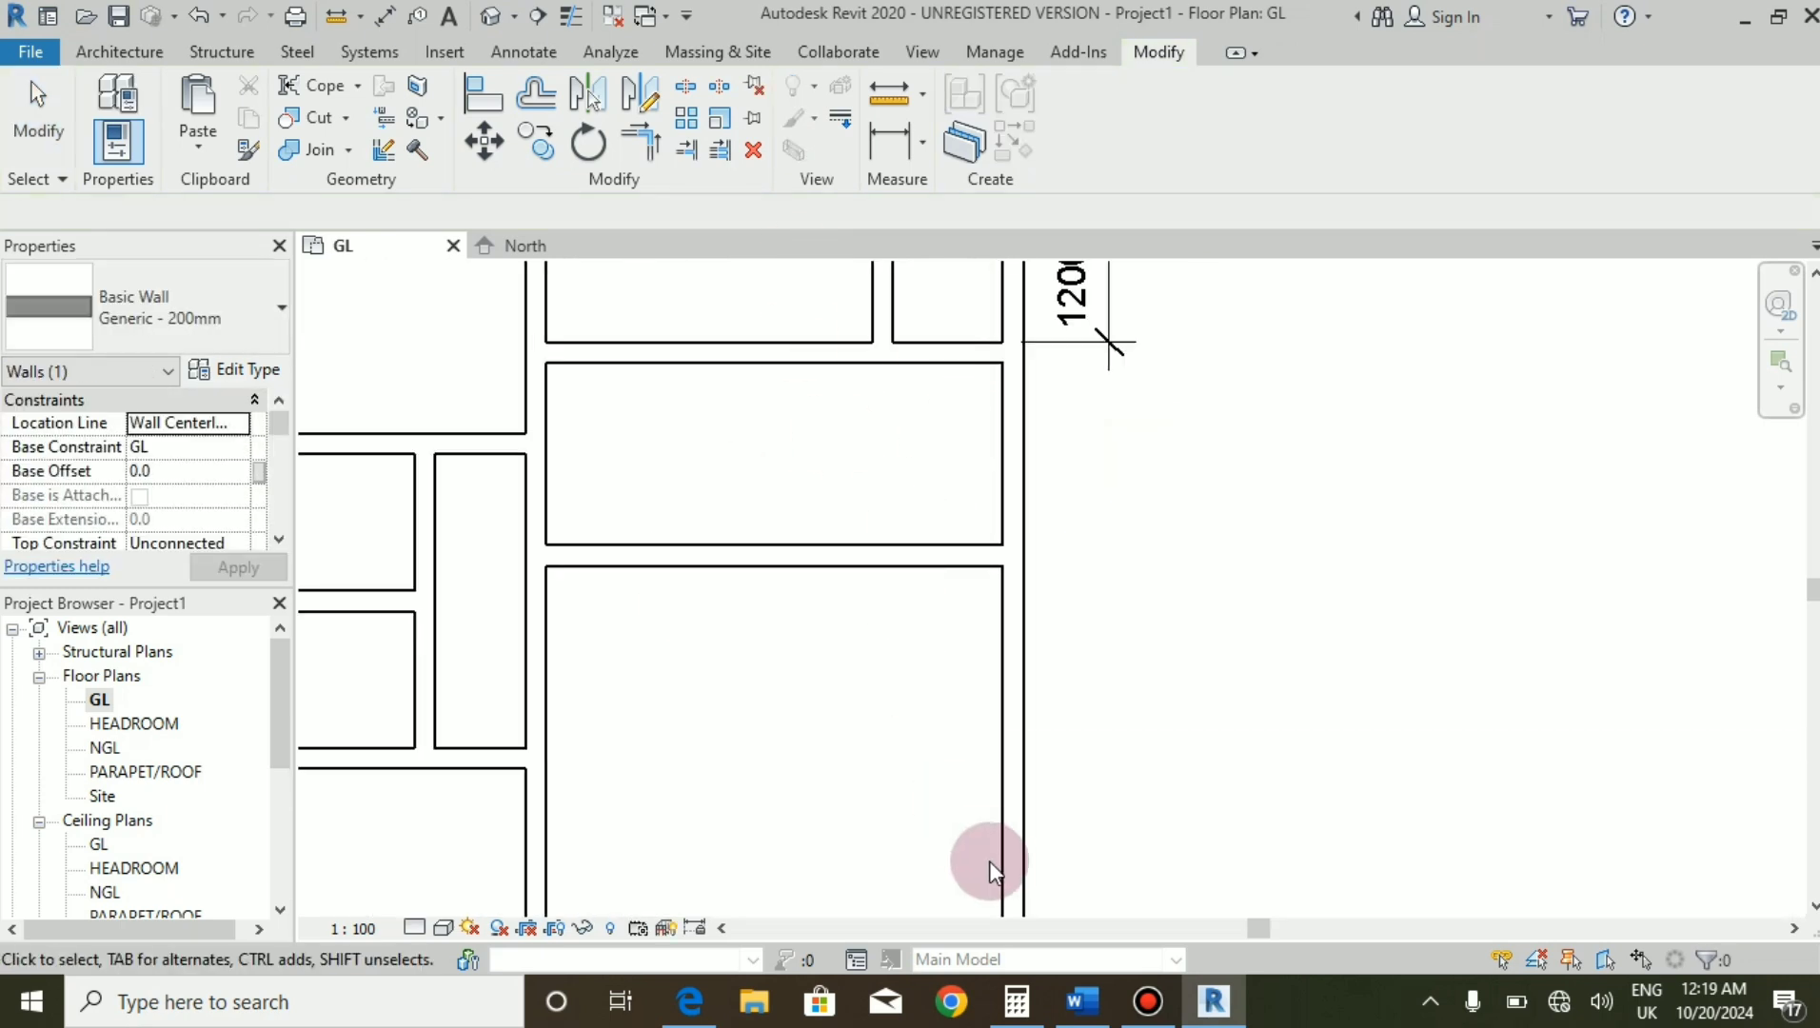
left_click(991, 860)
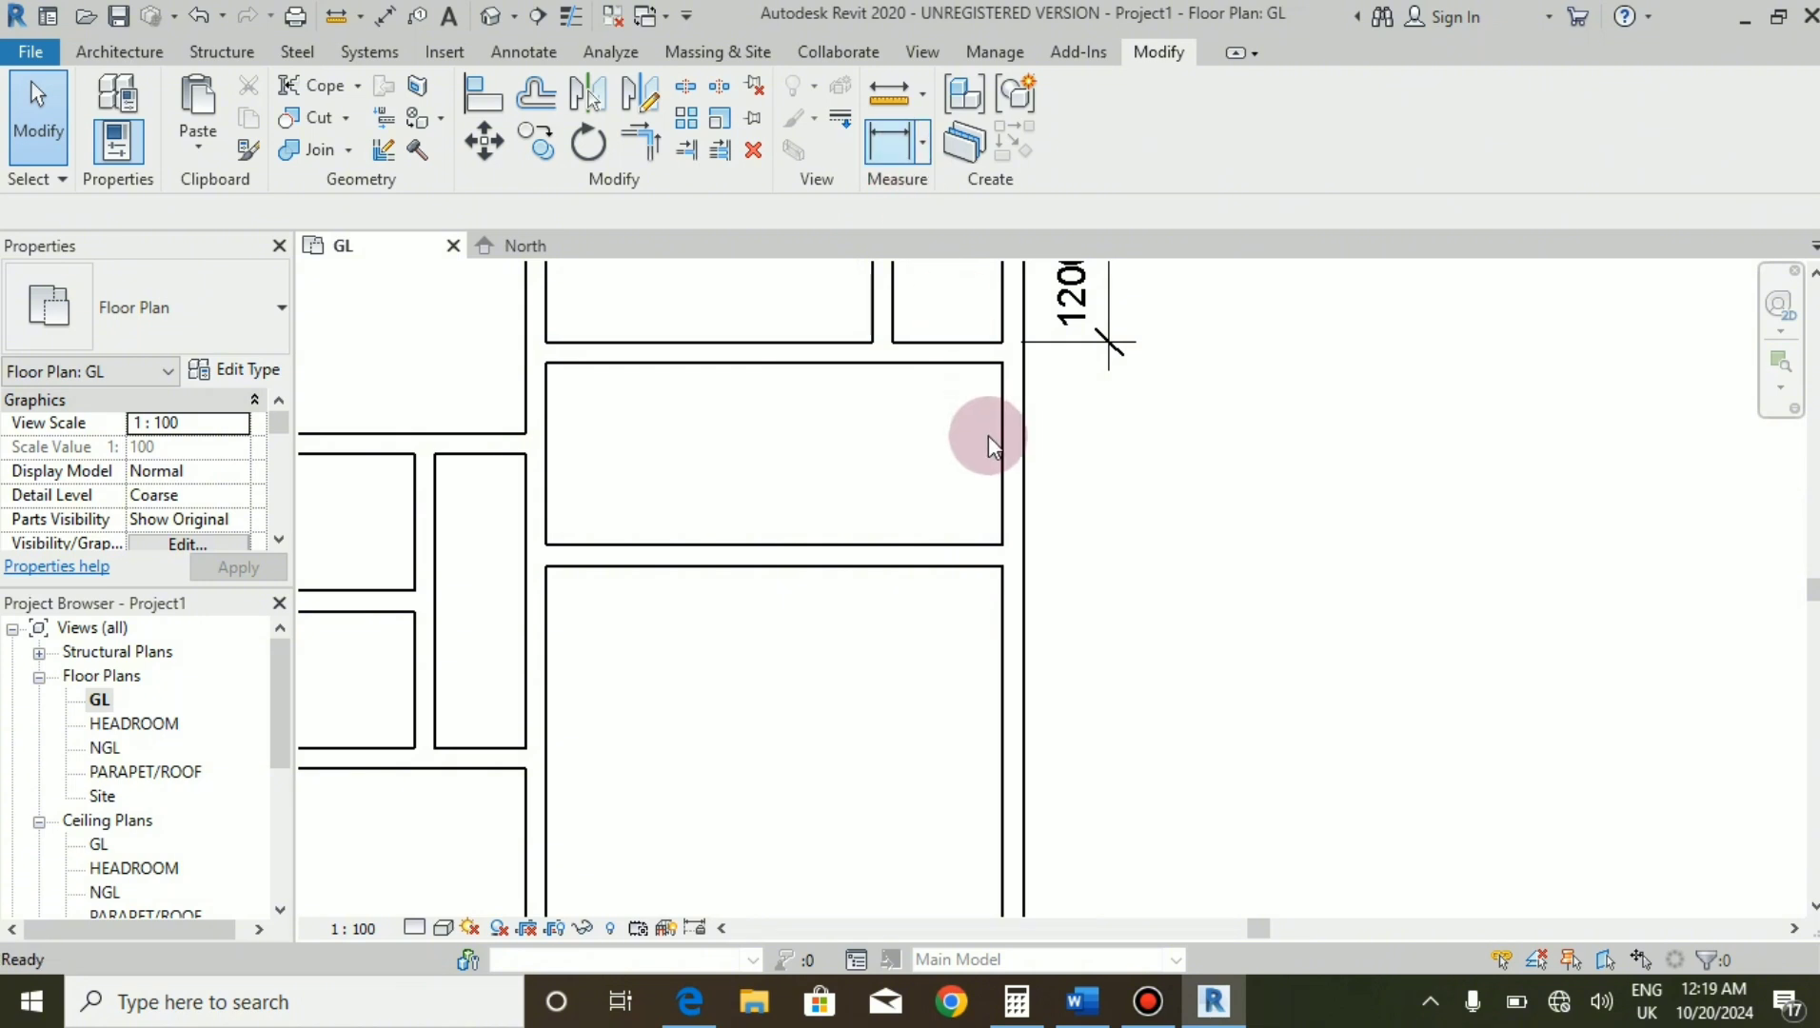
left_click(1004, 365)
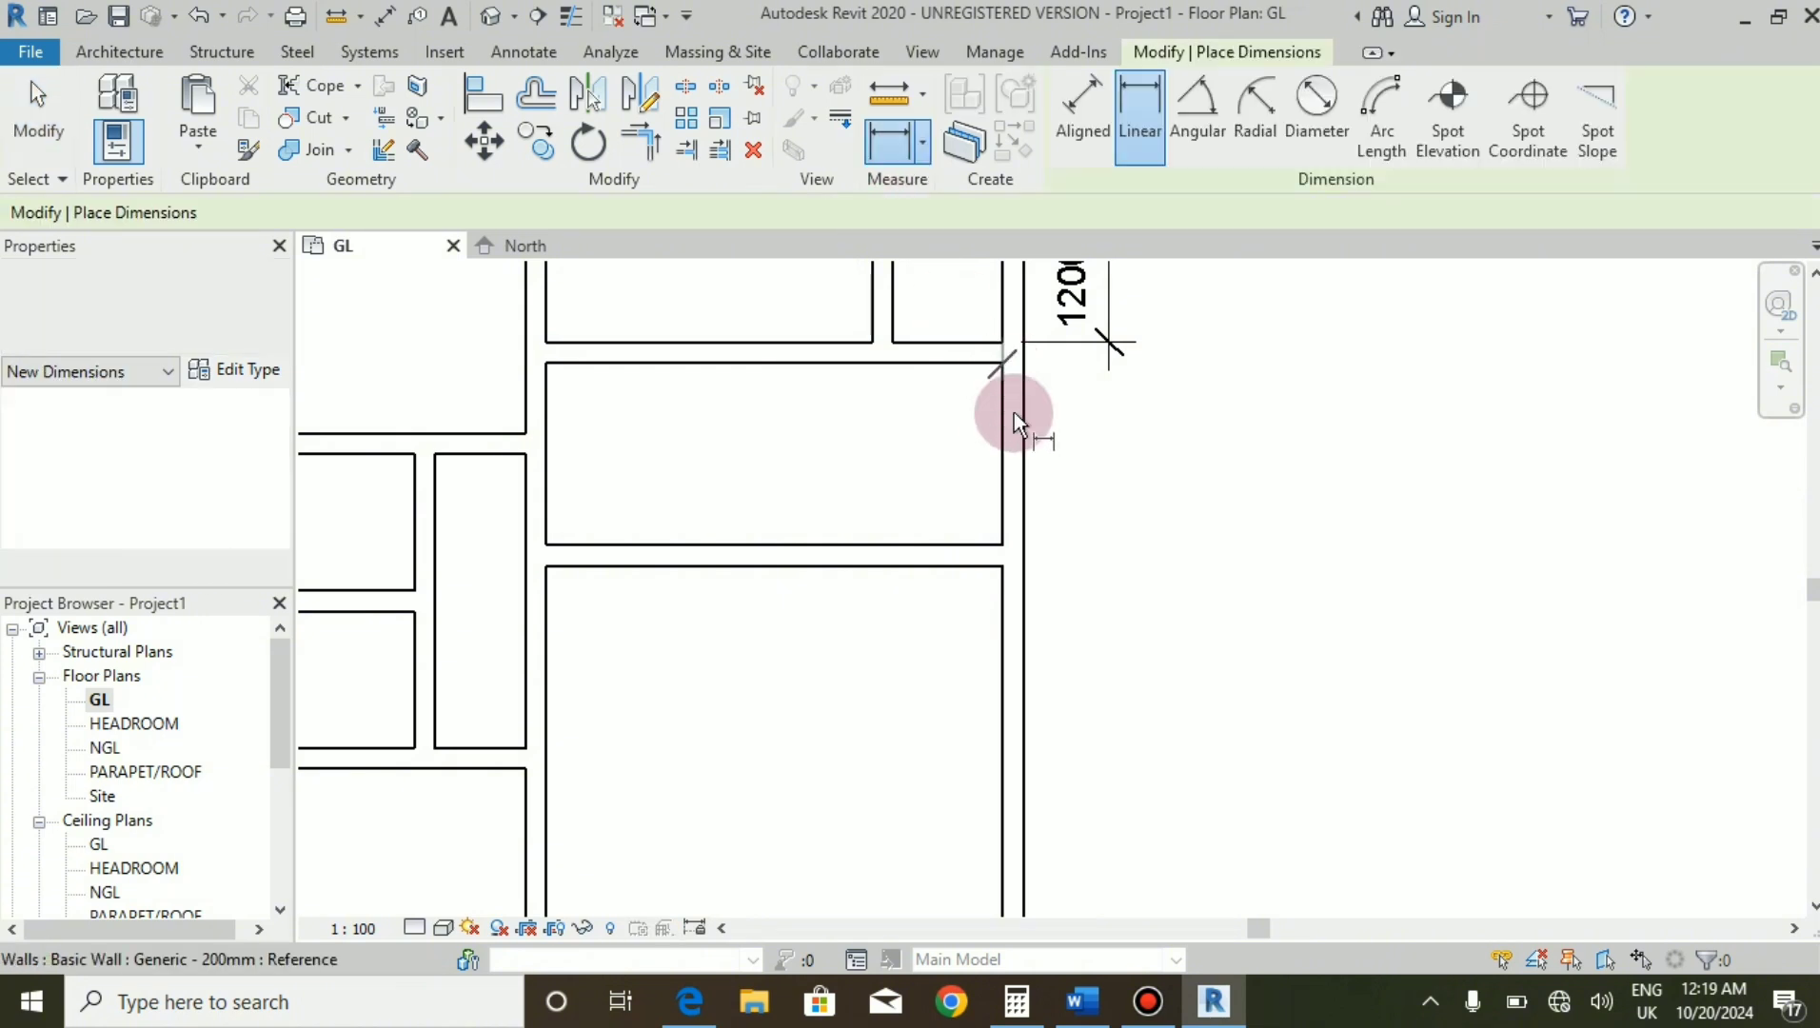
left_click(1004, 547)
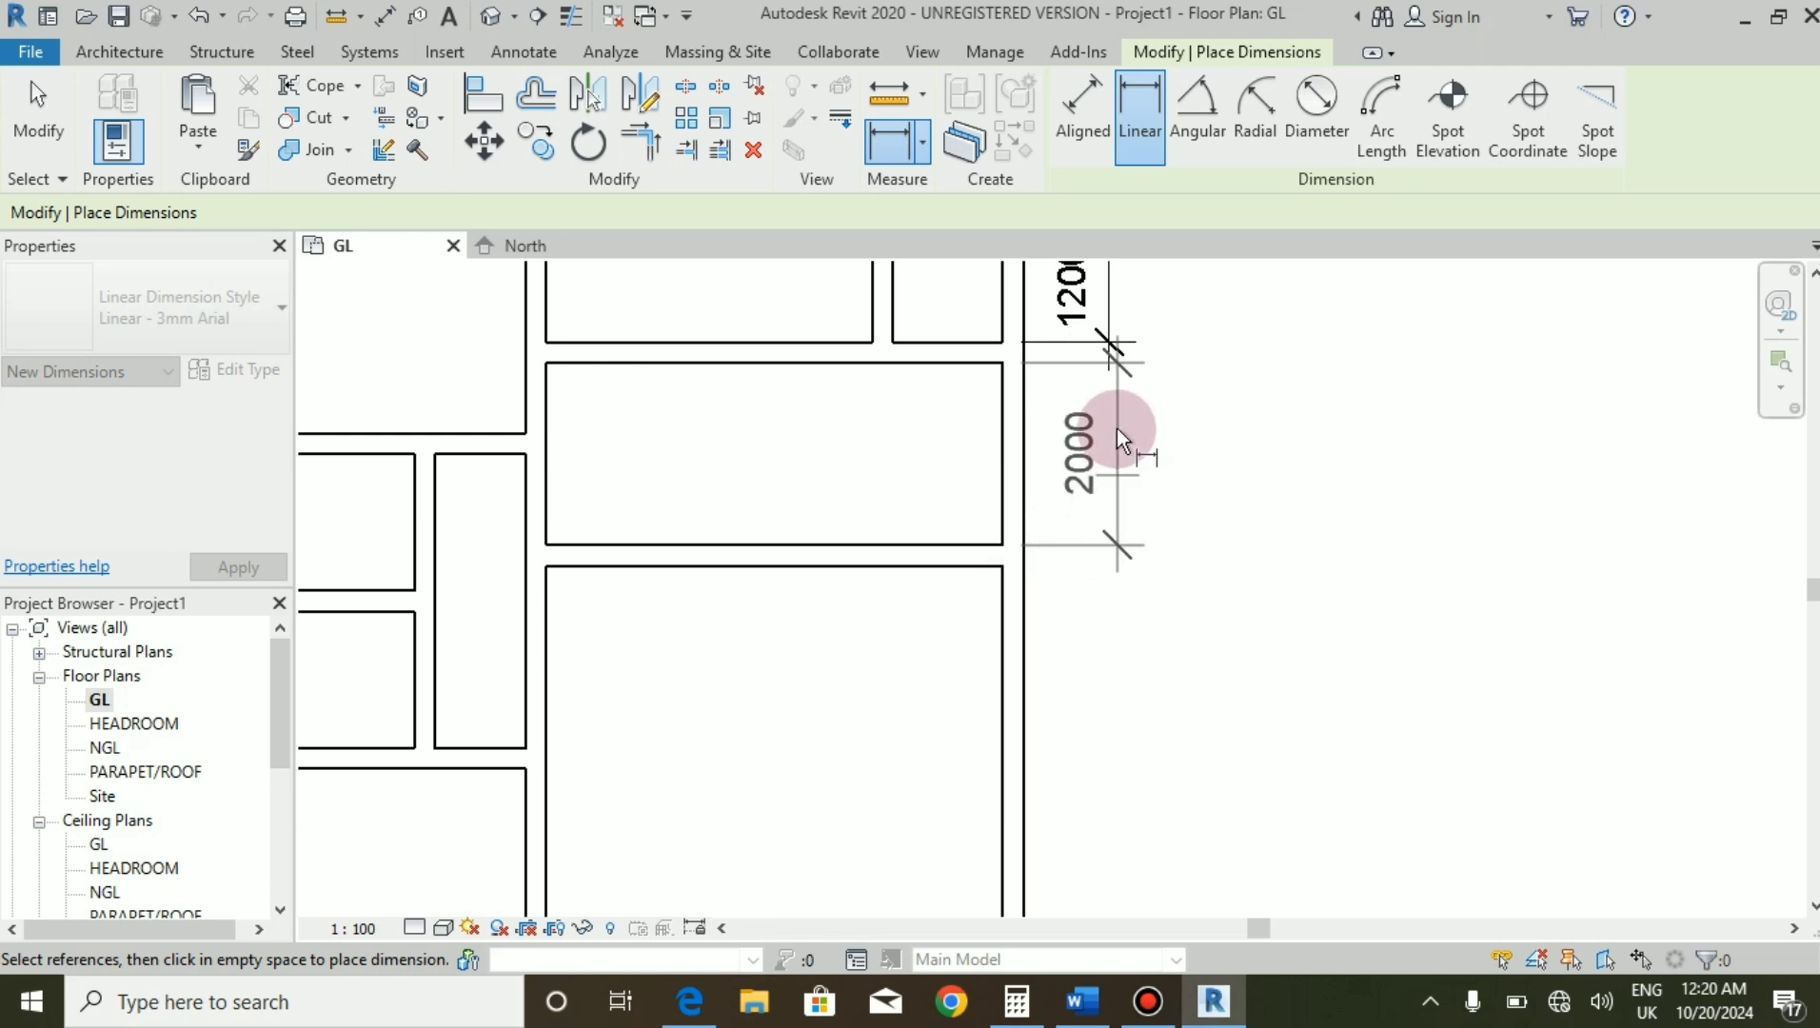
left_click(1108, 368)
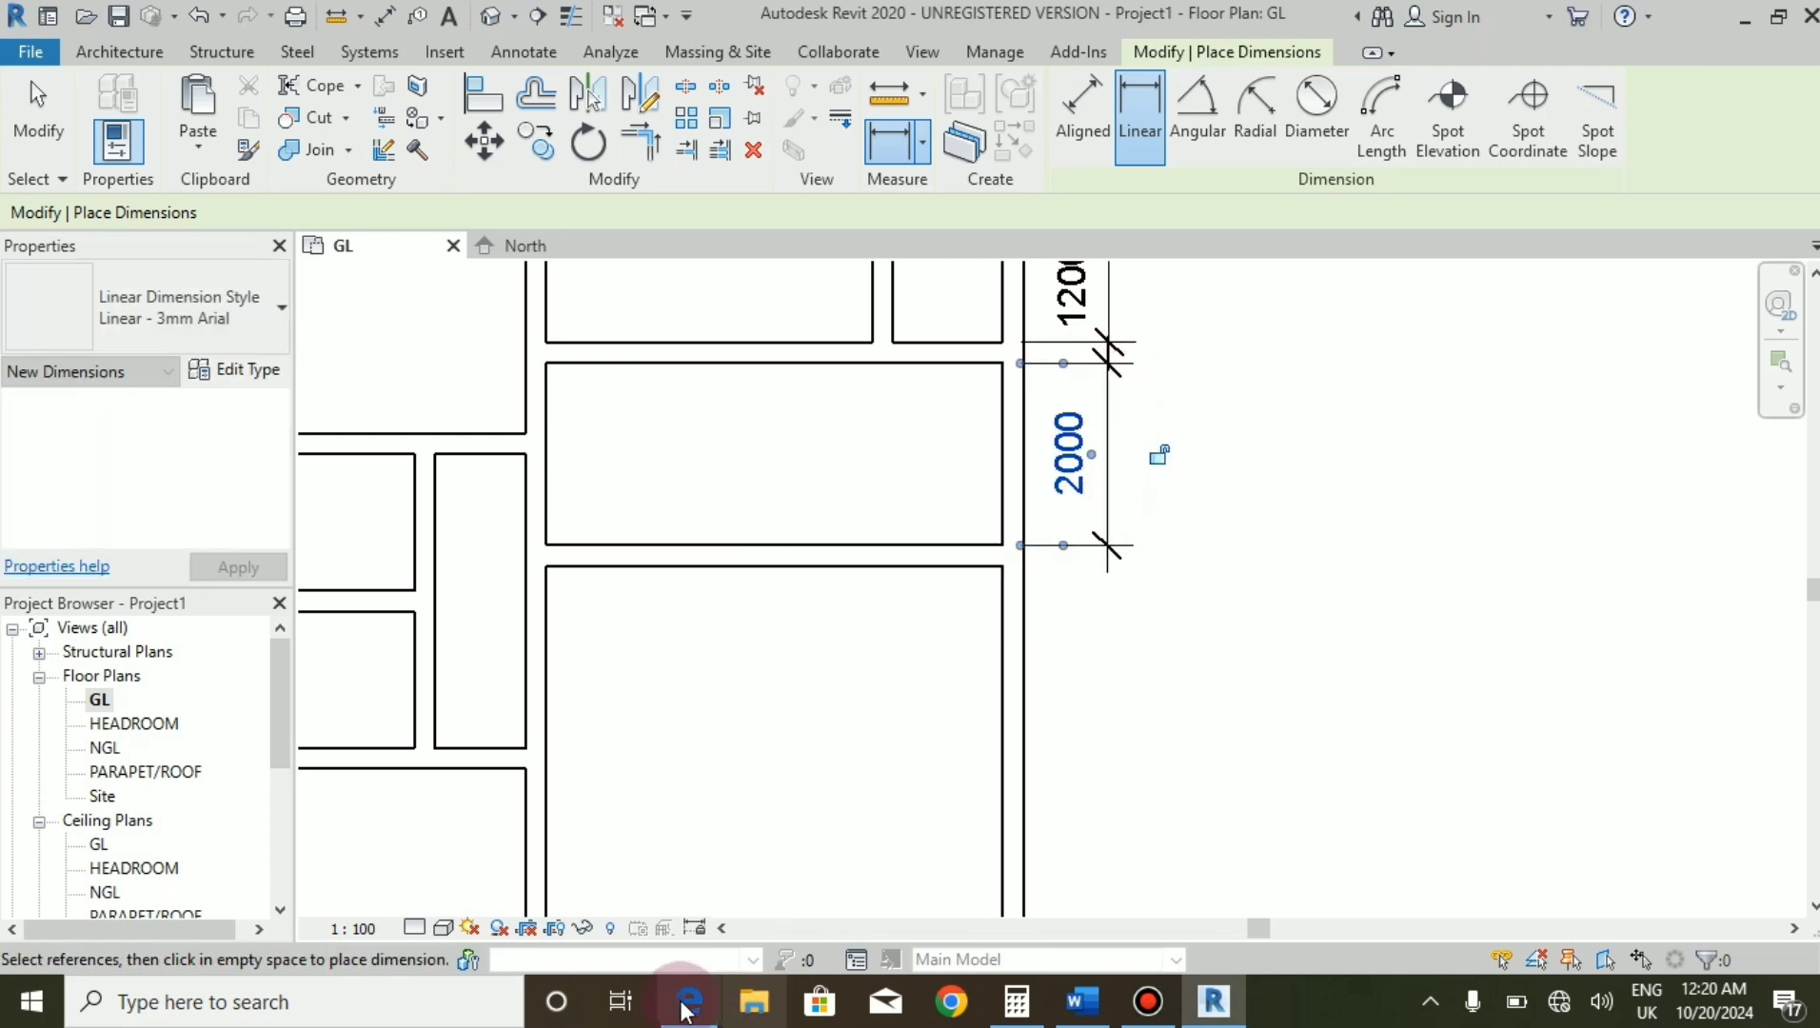
Examine the dining's walls beside the lobby in RRR-Model.pdf in Edge, return to Revit and end dimensioning.
left_click(687, 1002)
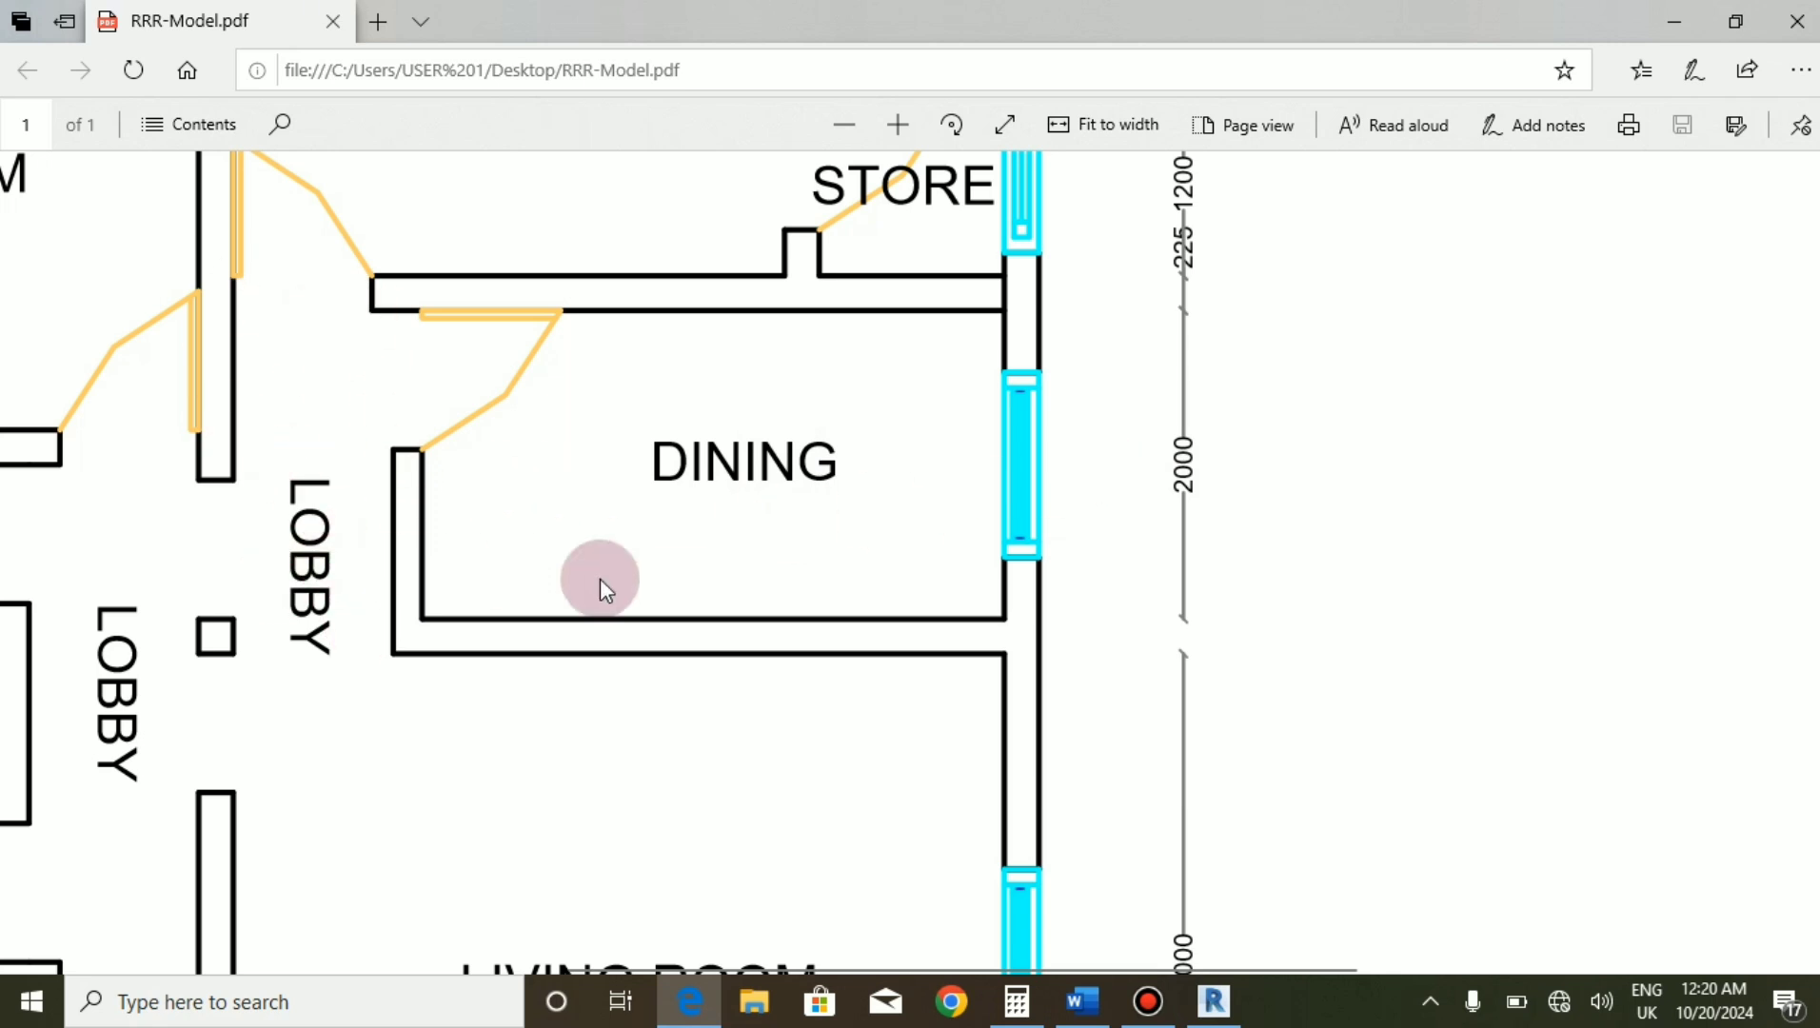
left_click(1214, 1001)
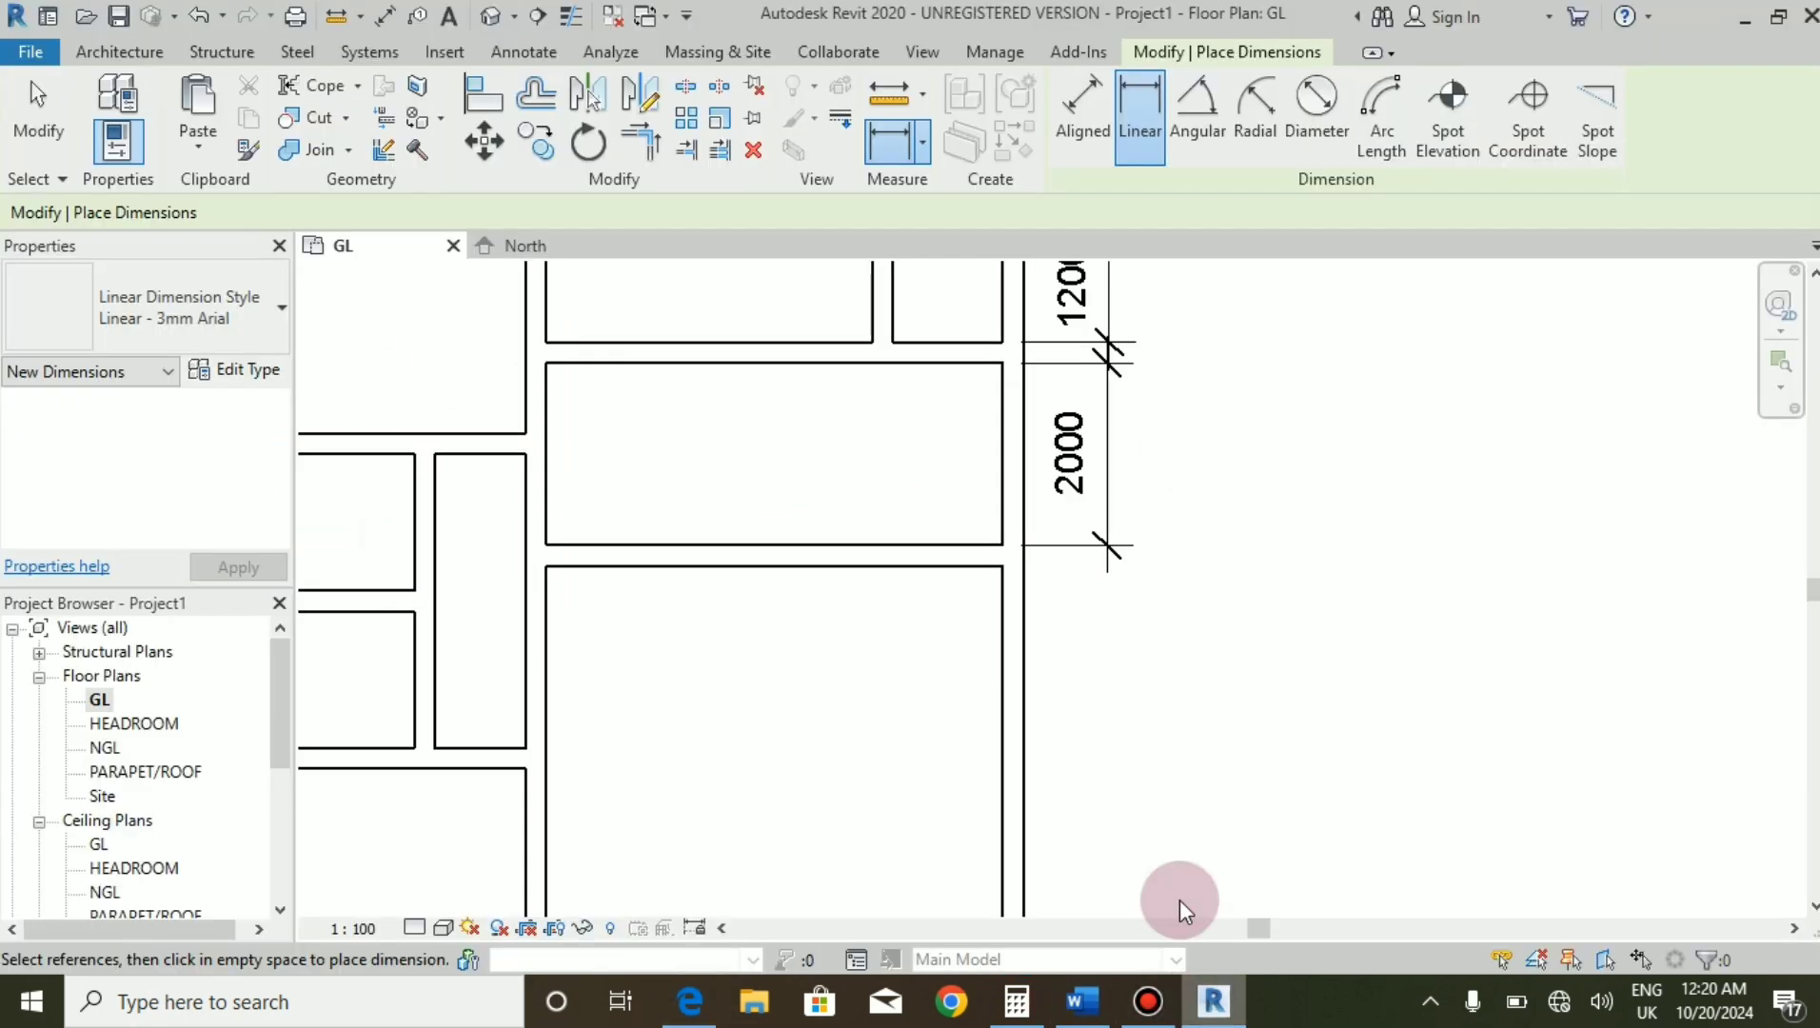
key("Escape")
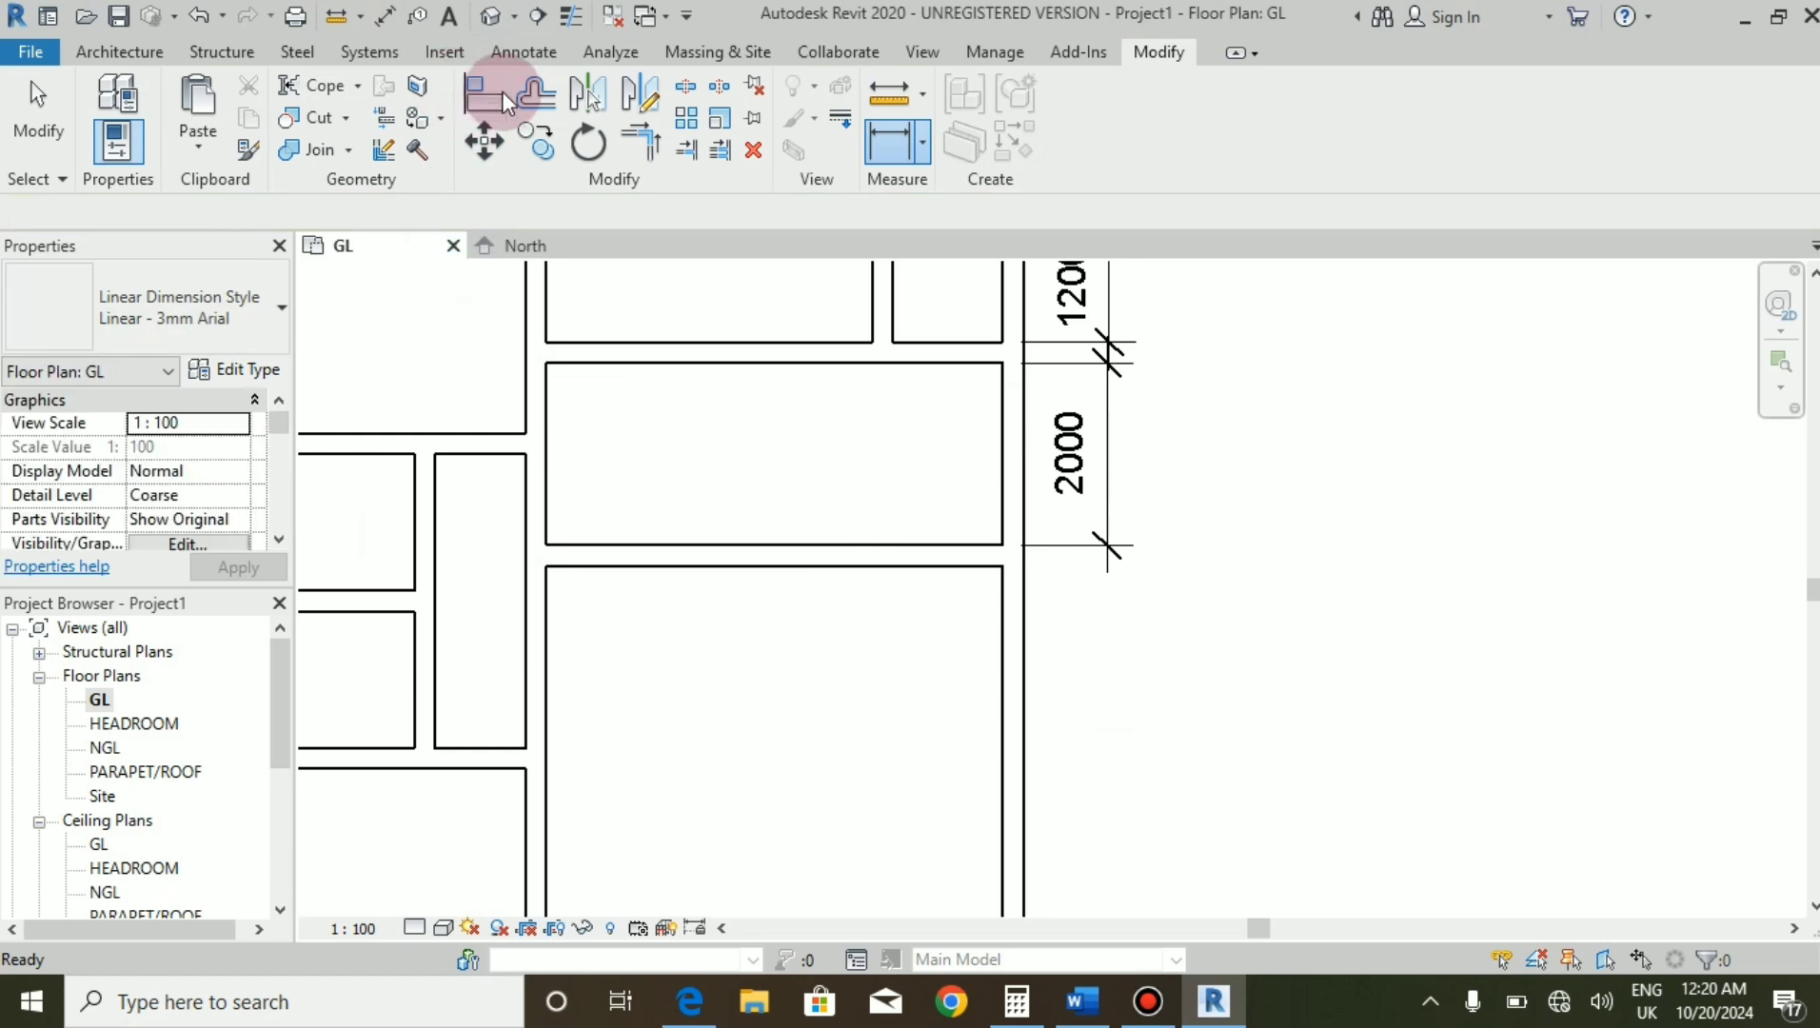
Offset a copy of the long vertical wall on the kitchen's left side 1225 mm to the right, and end the Offset command.
key("o")
key("f")
double_click(375, 213)
type("1225")
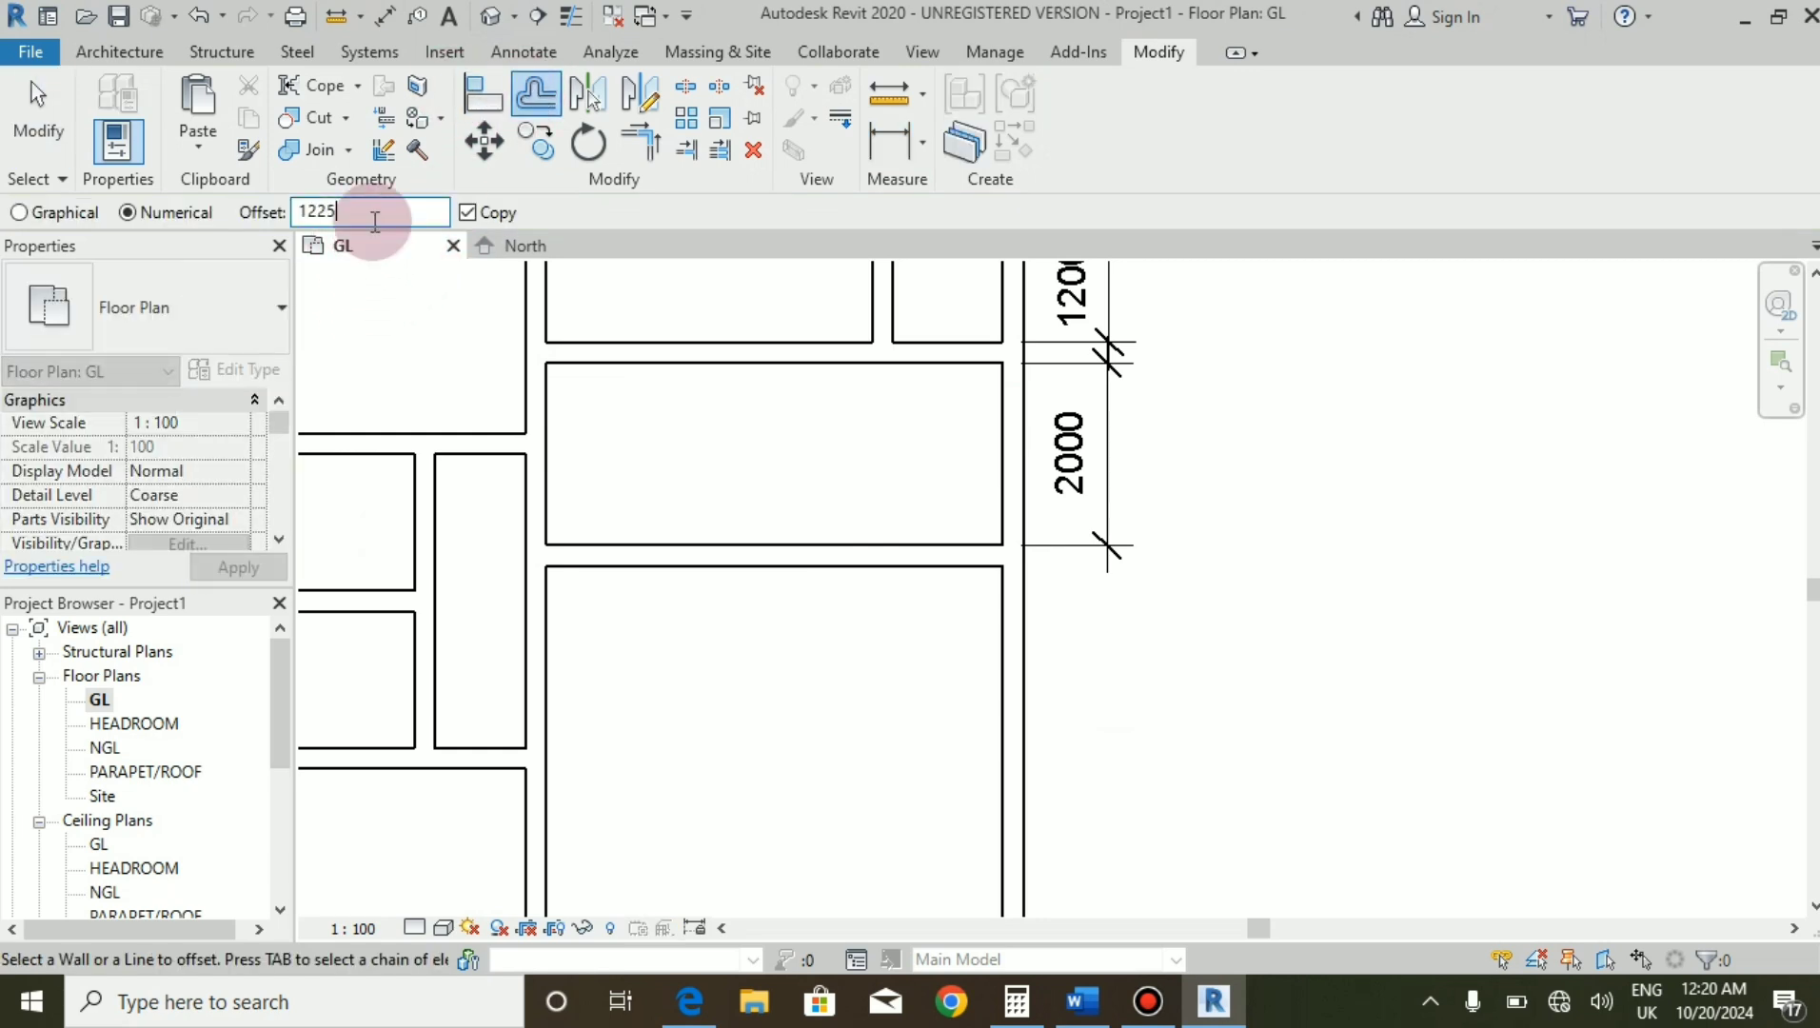
left_click(561, 509)
scroll(767, 518, "down", 3)
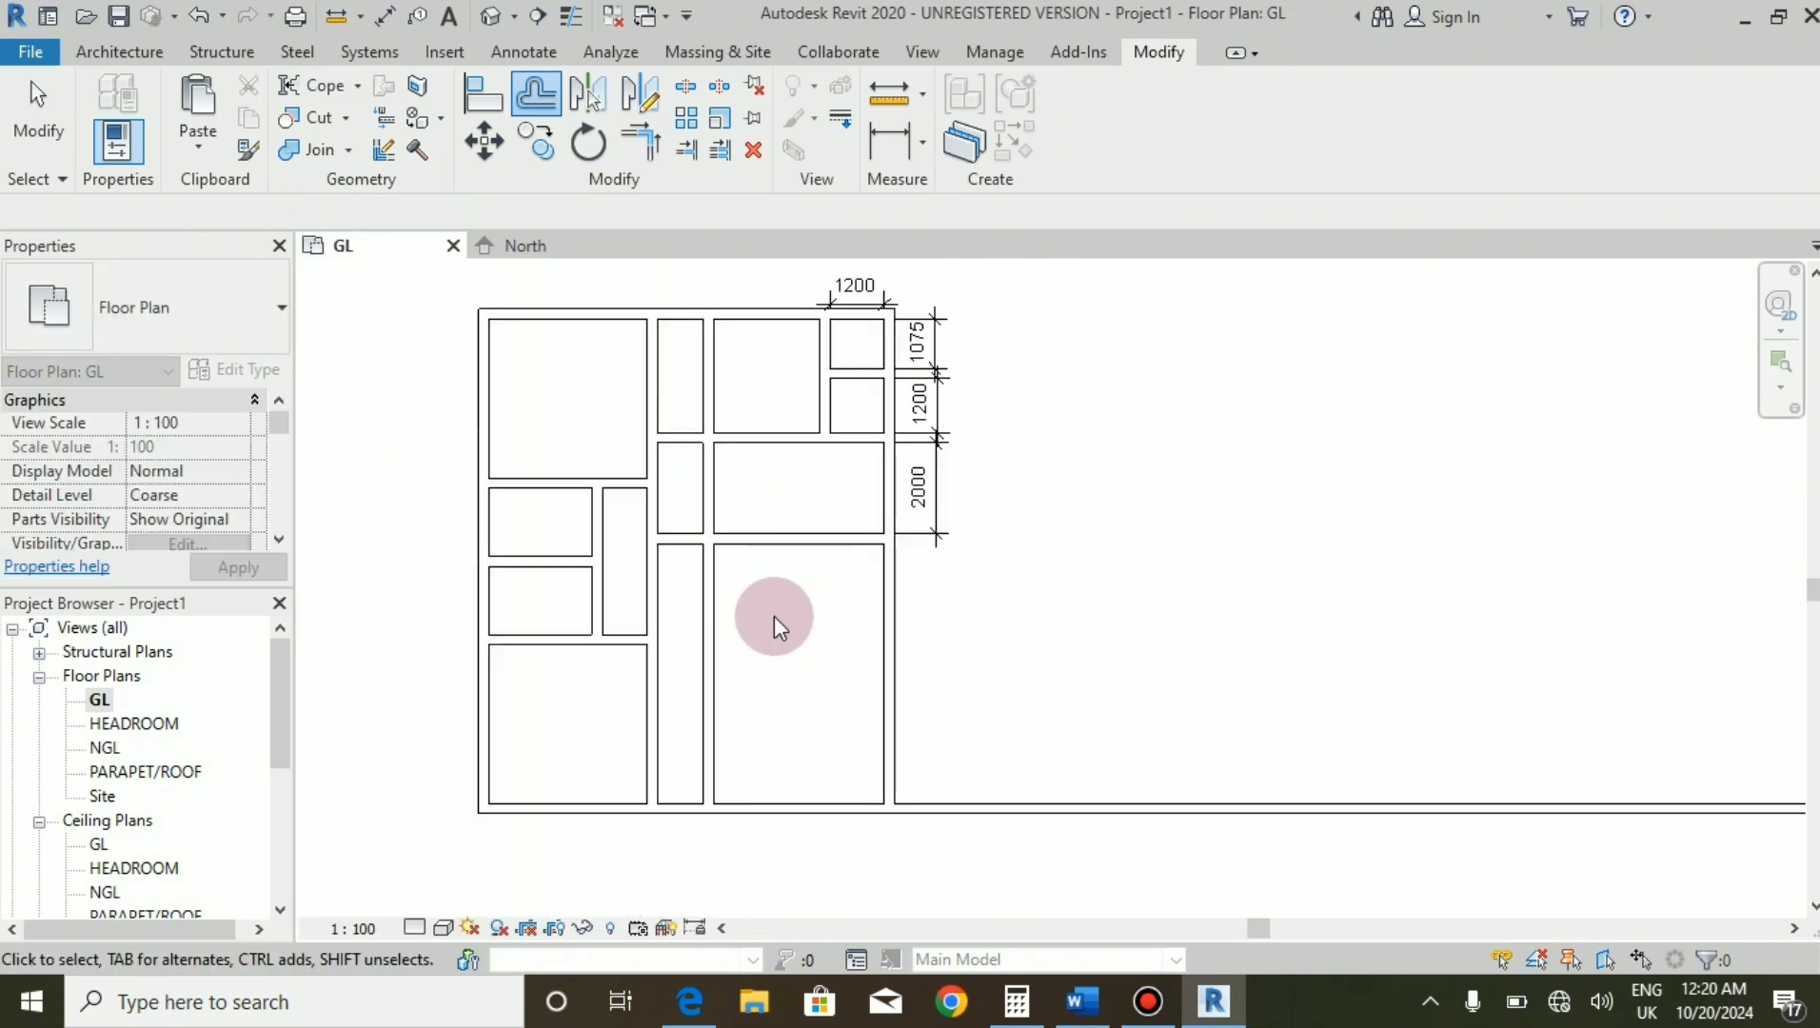
key("Escape")
Shorten the new vertical wall at both ends so it spans only between the dining's upper and lower horizontal walls.
left_click(711, 692)
left_click_drag(709, 810, 707, 539)
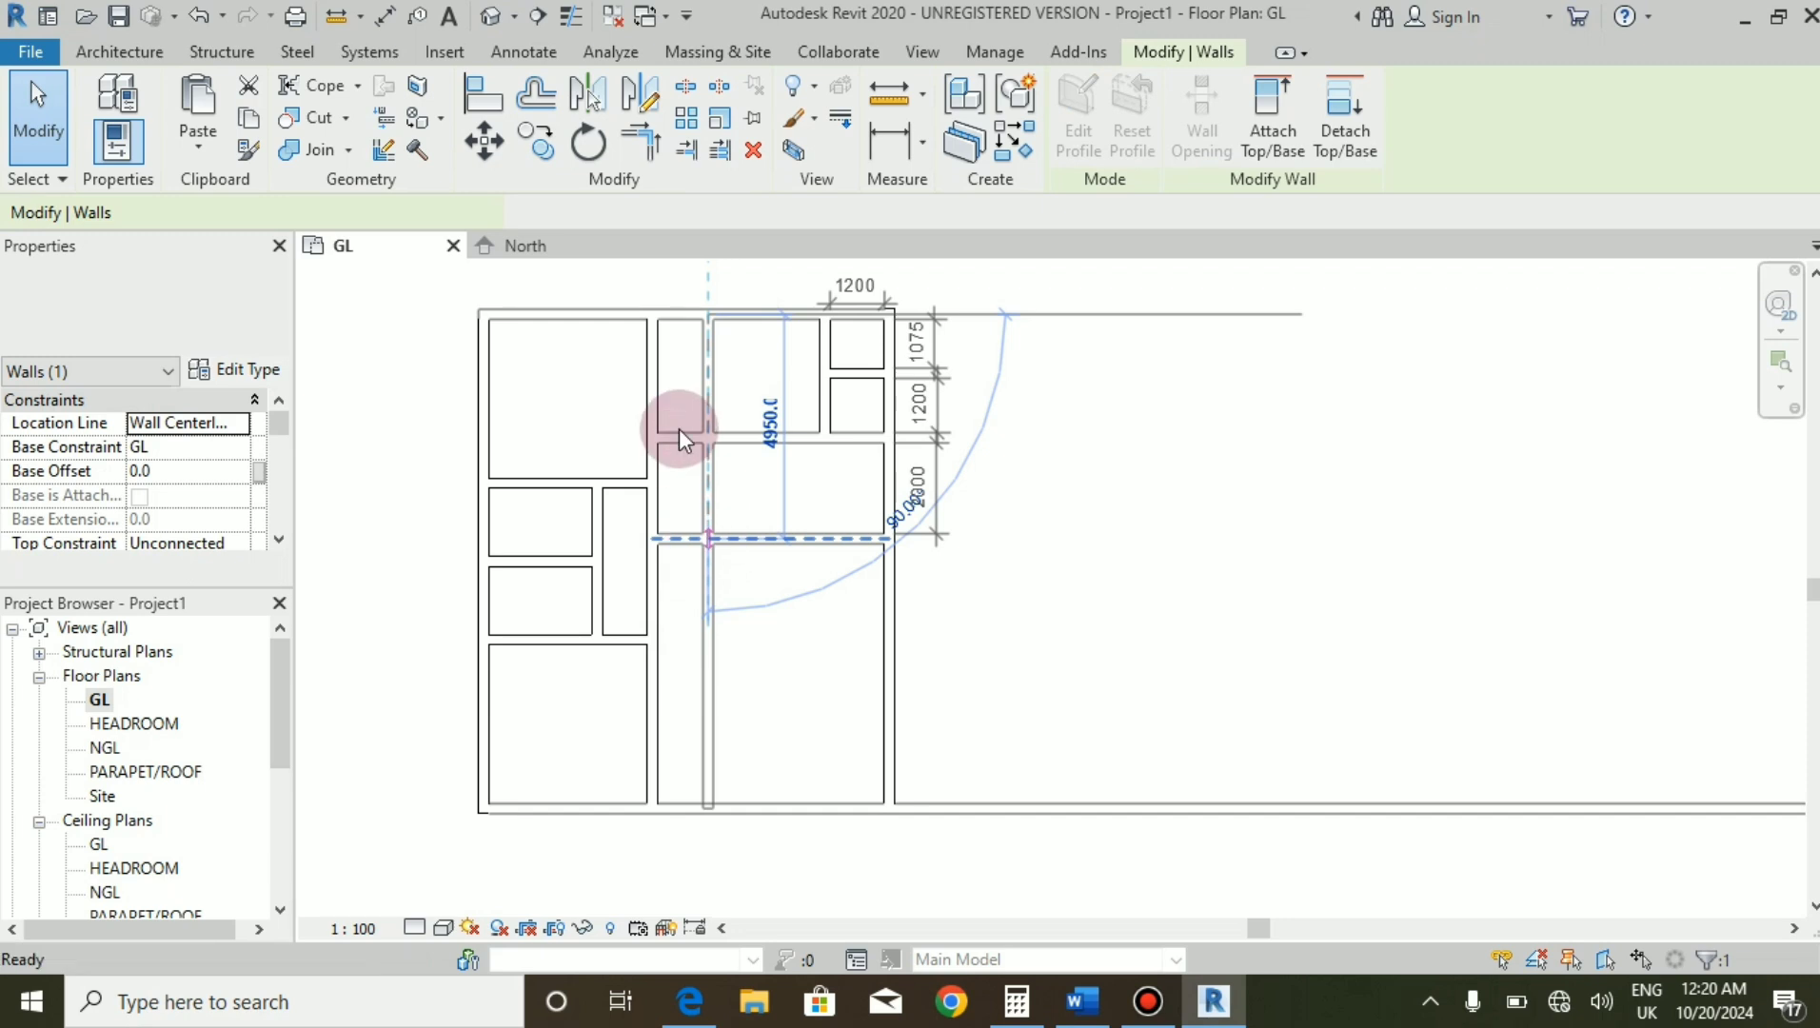
left_click_drag(710, 314, 712, 432)
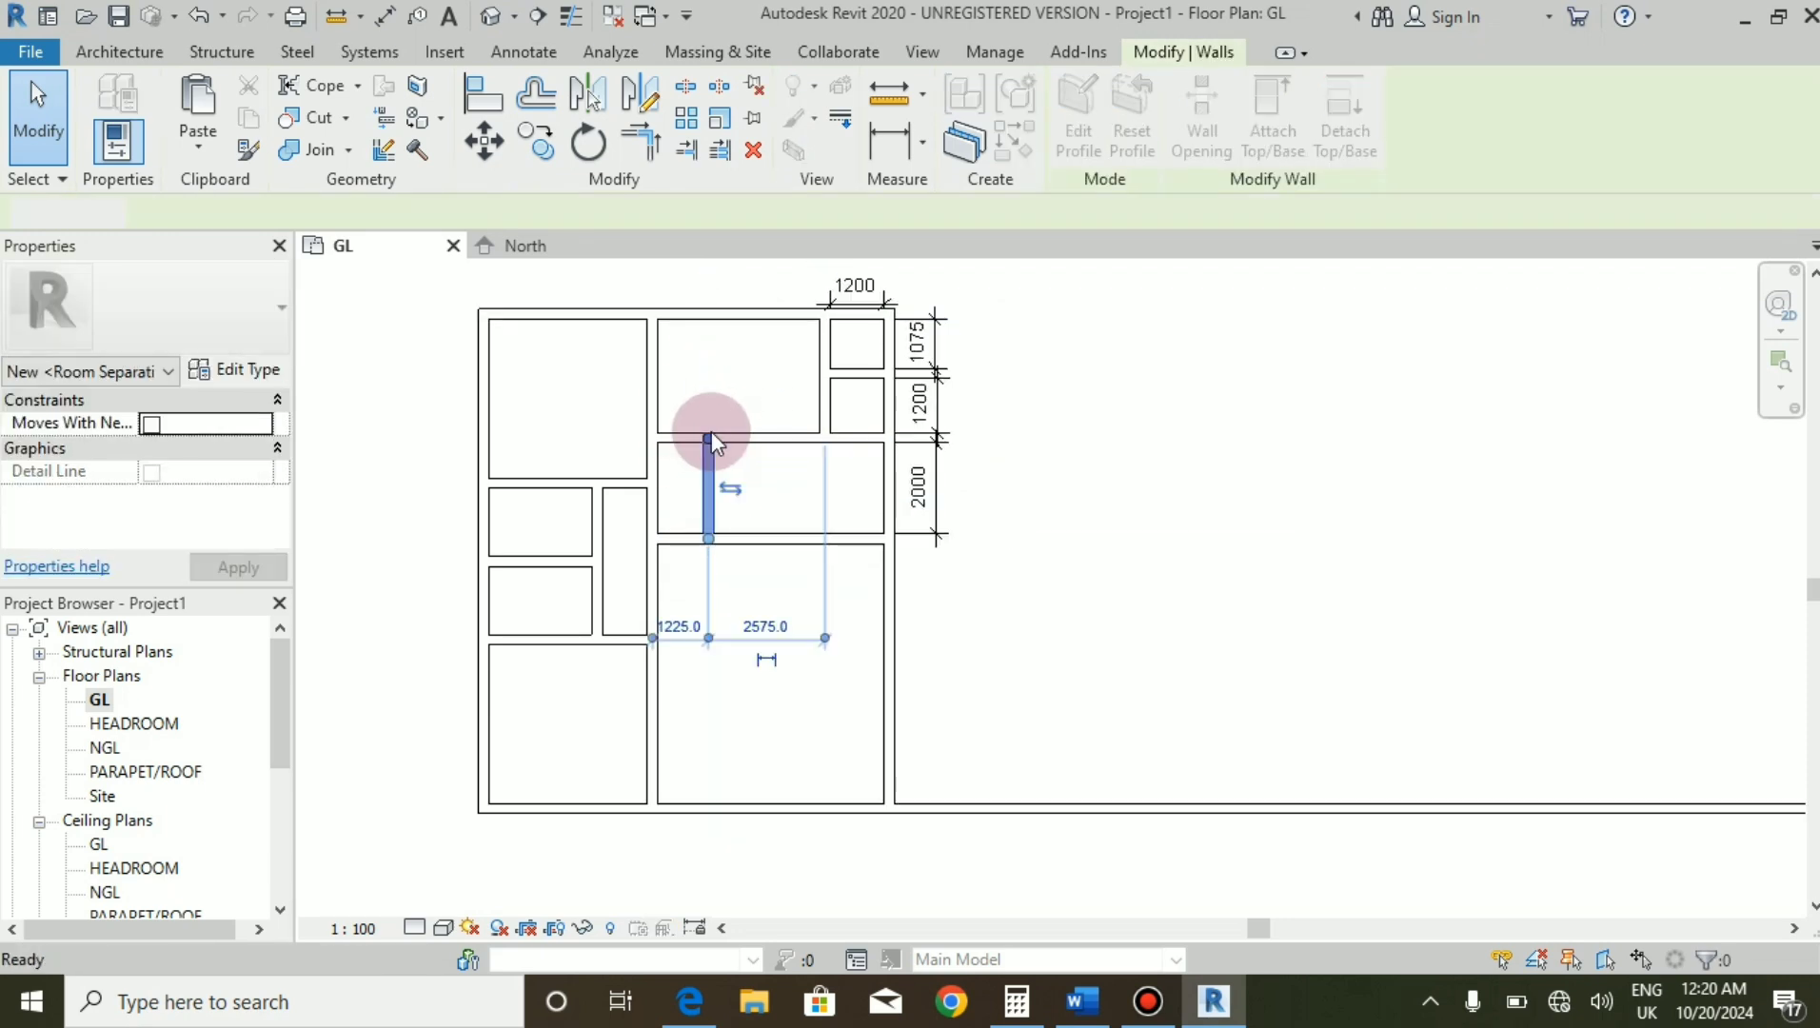
key("Escape")
Examine the dining's lower left wall corner in RRR-Model.pdf in Edge, and return to Revit.
scroll(709, 438, "up", 3)
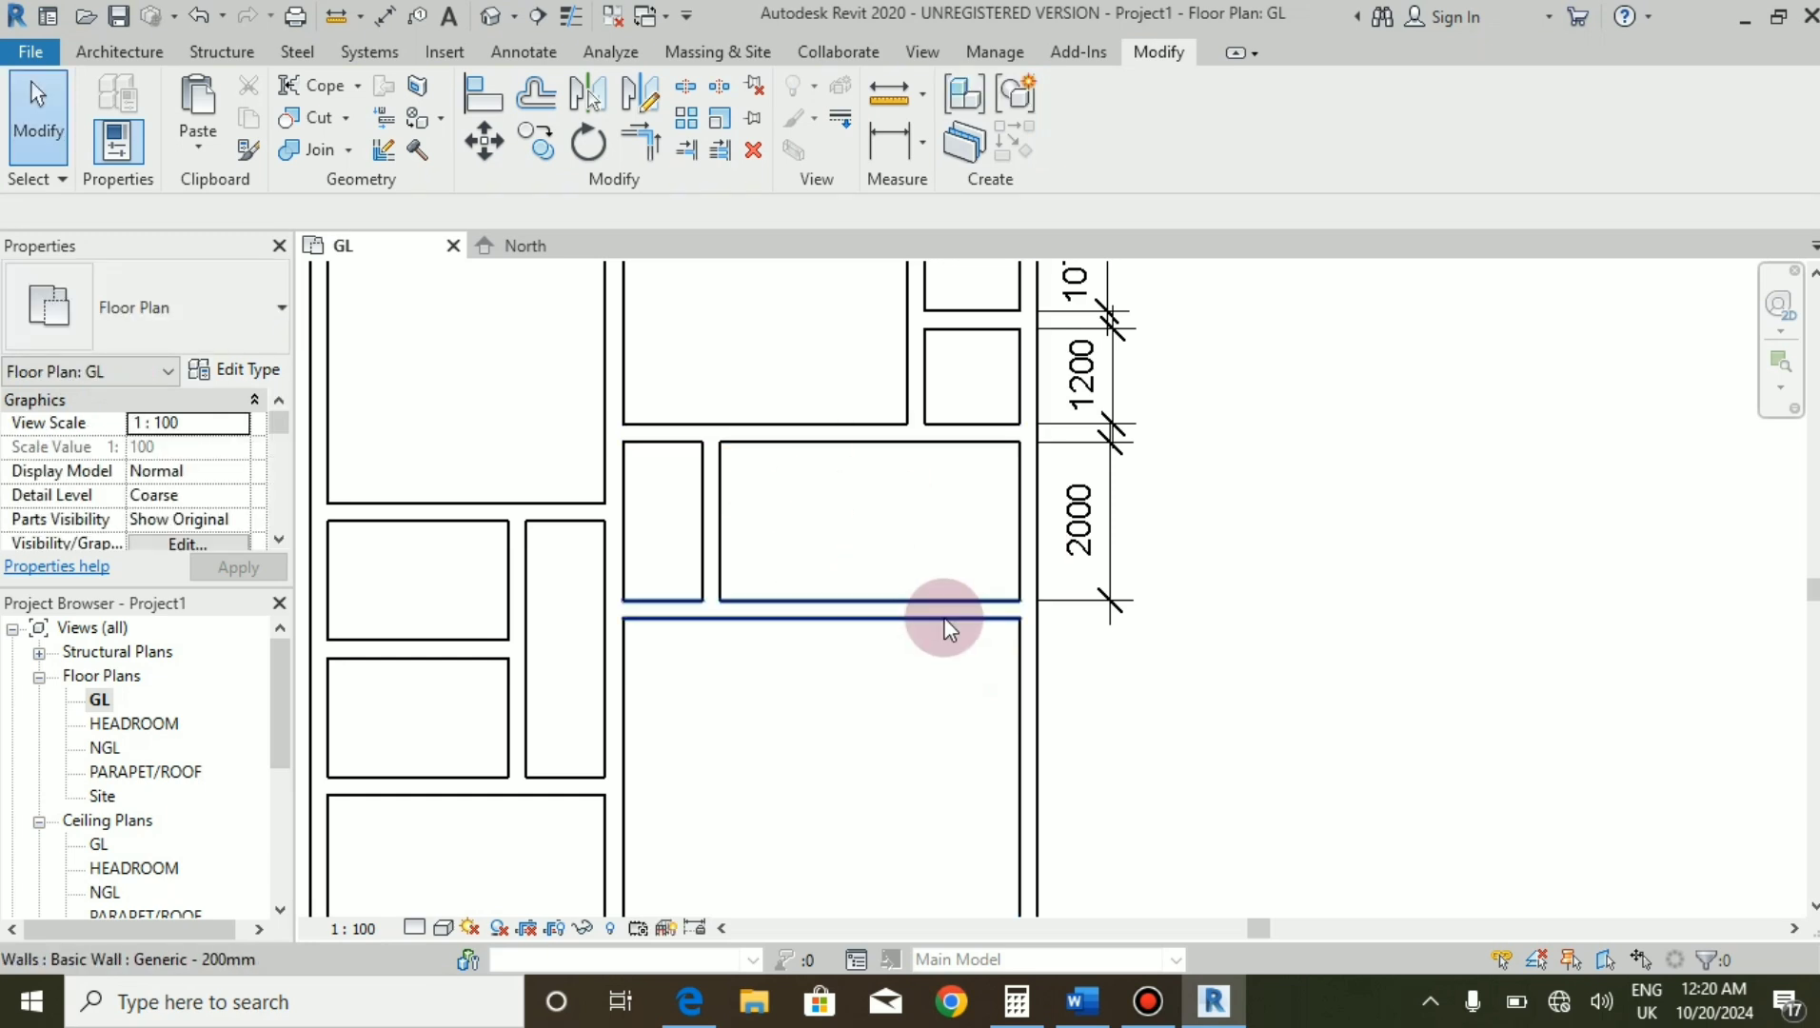
scroll(937, 628, "down", 2)
scroll(709, 637, "up", 2)
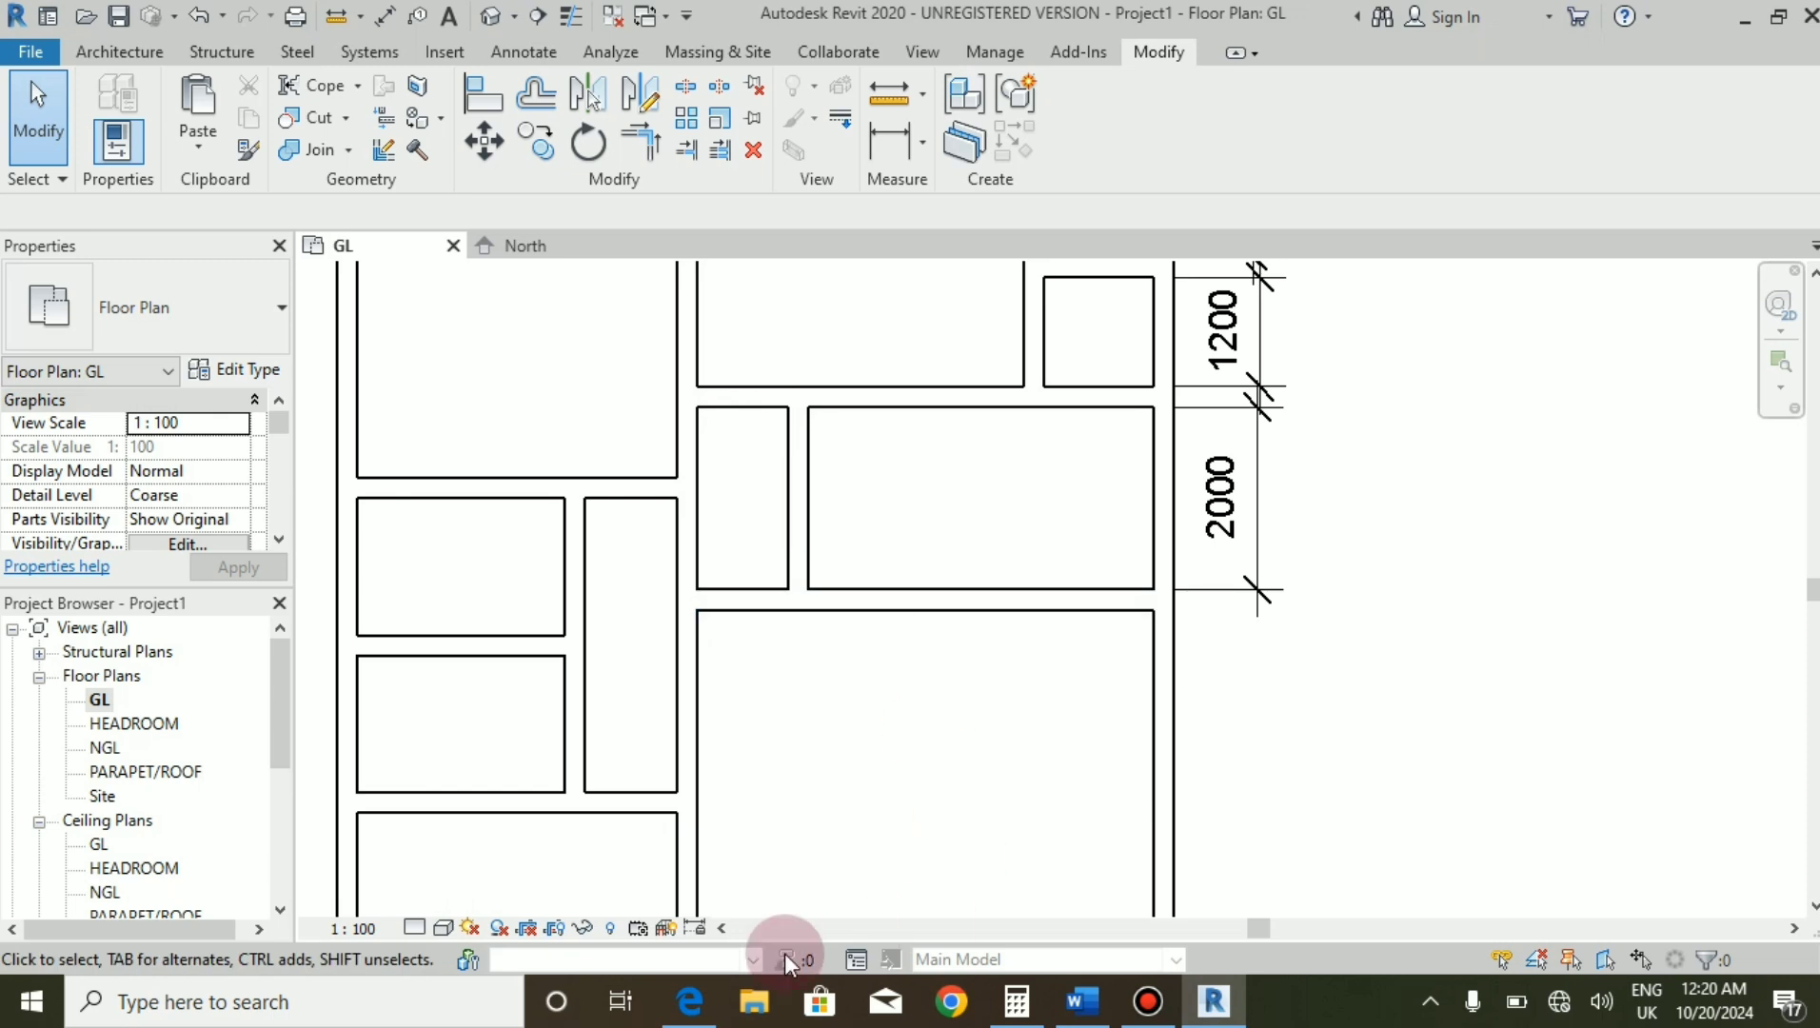
left_click(690, 1000)
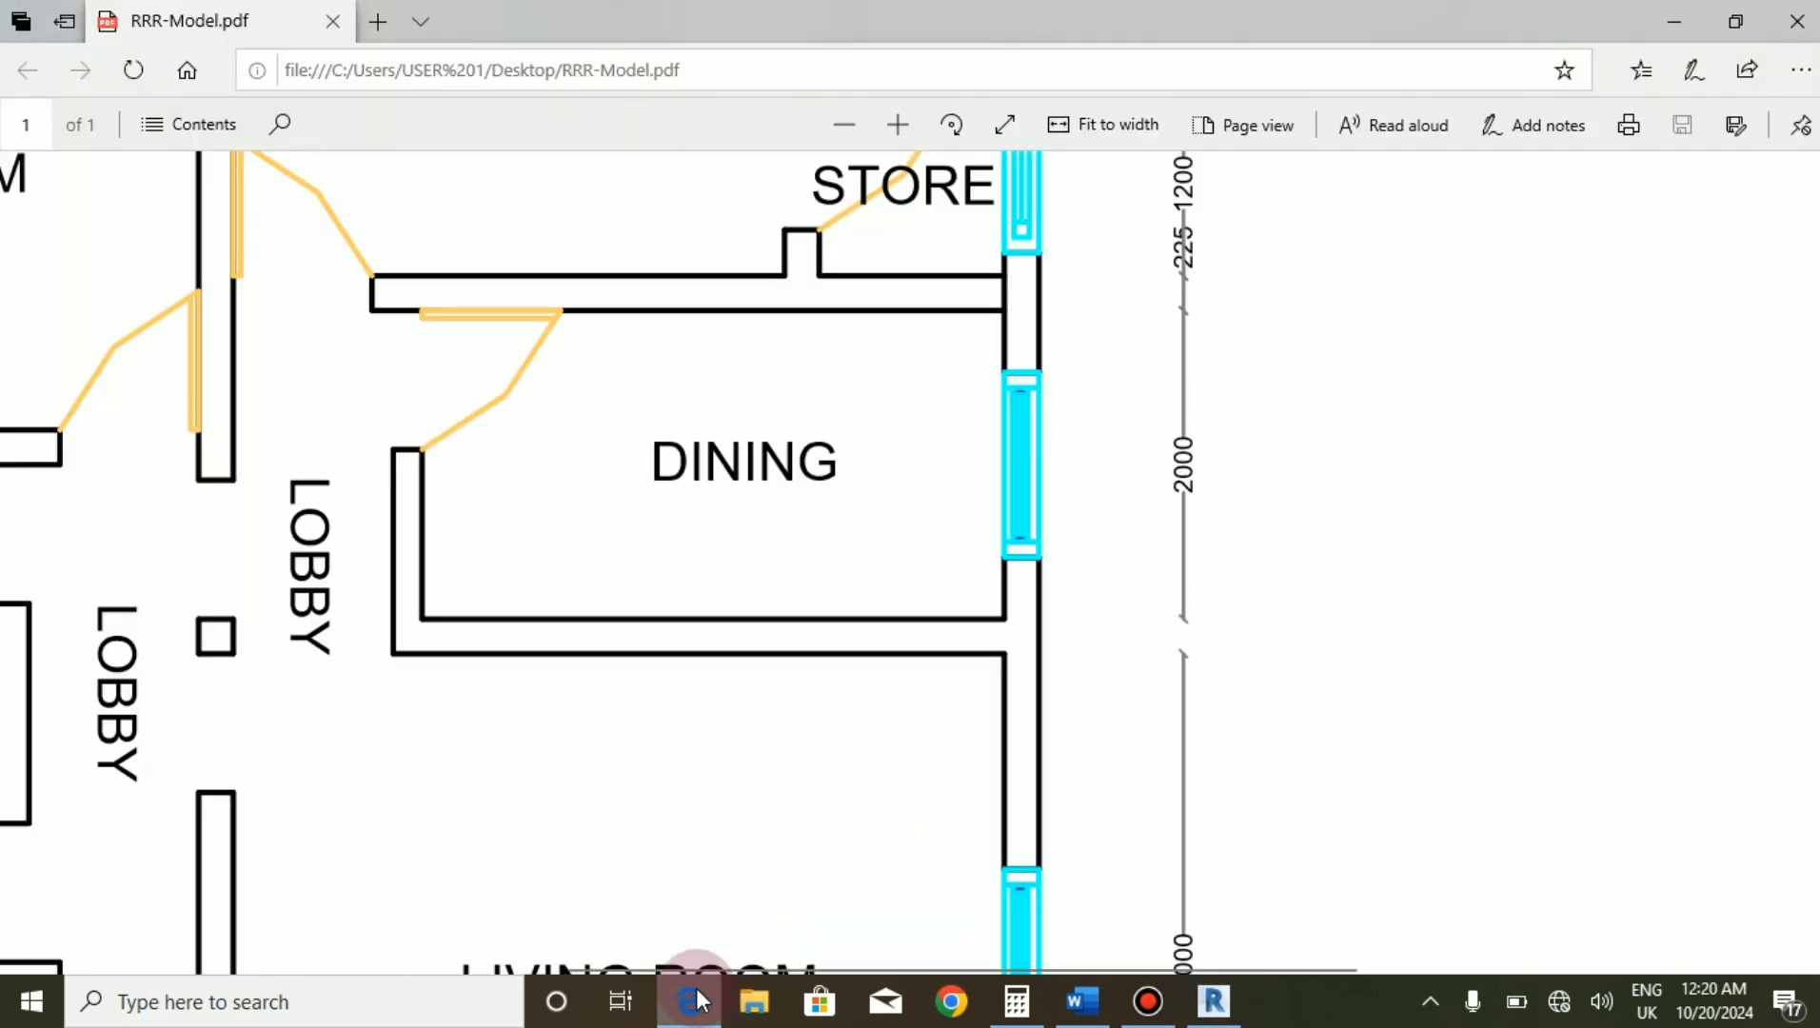
left_click(1223, 1007)
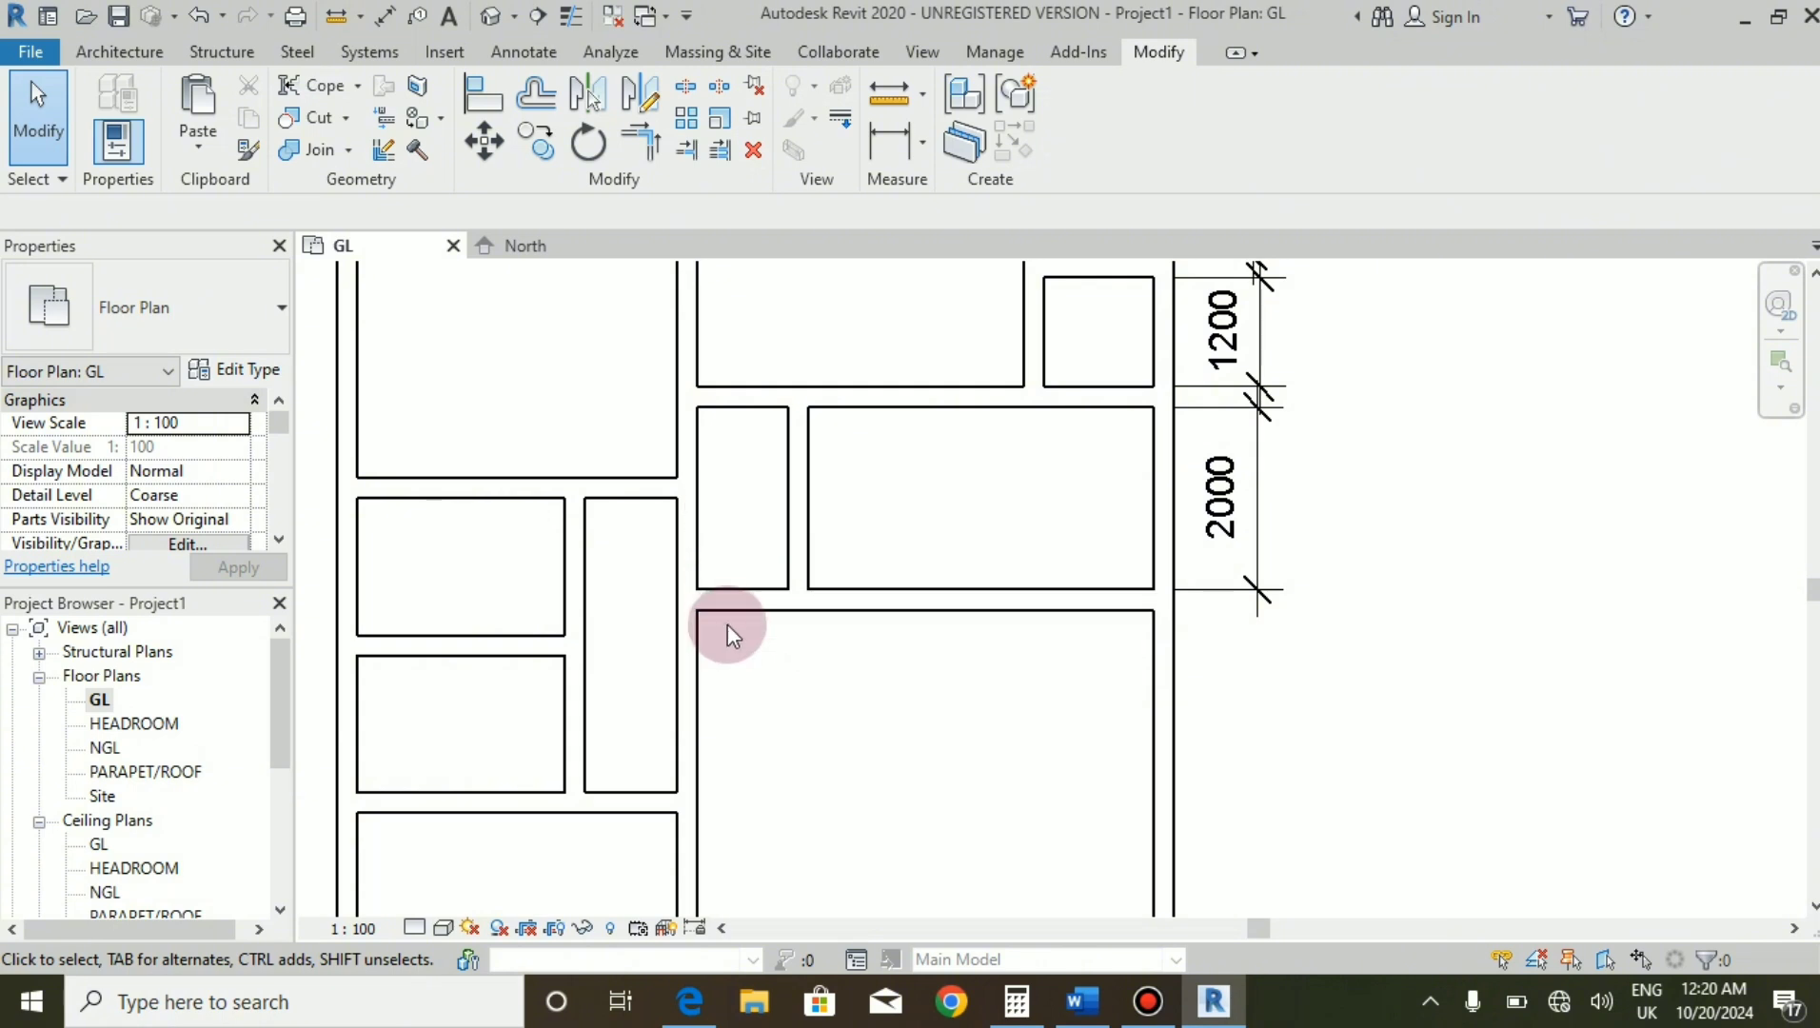
Try to trim the dining's lower horizontal wall and left-hand vertical wall into a corner, and undo the trim.
scroll(731, 615, "up", 1)
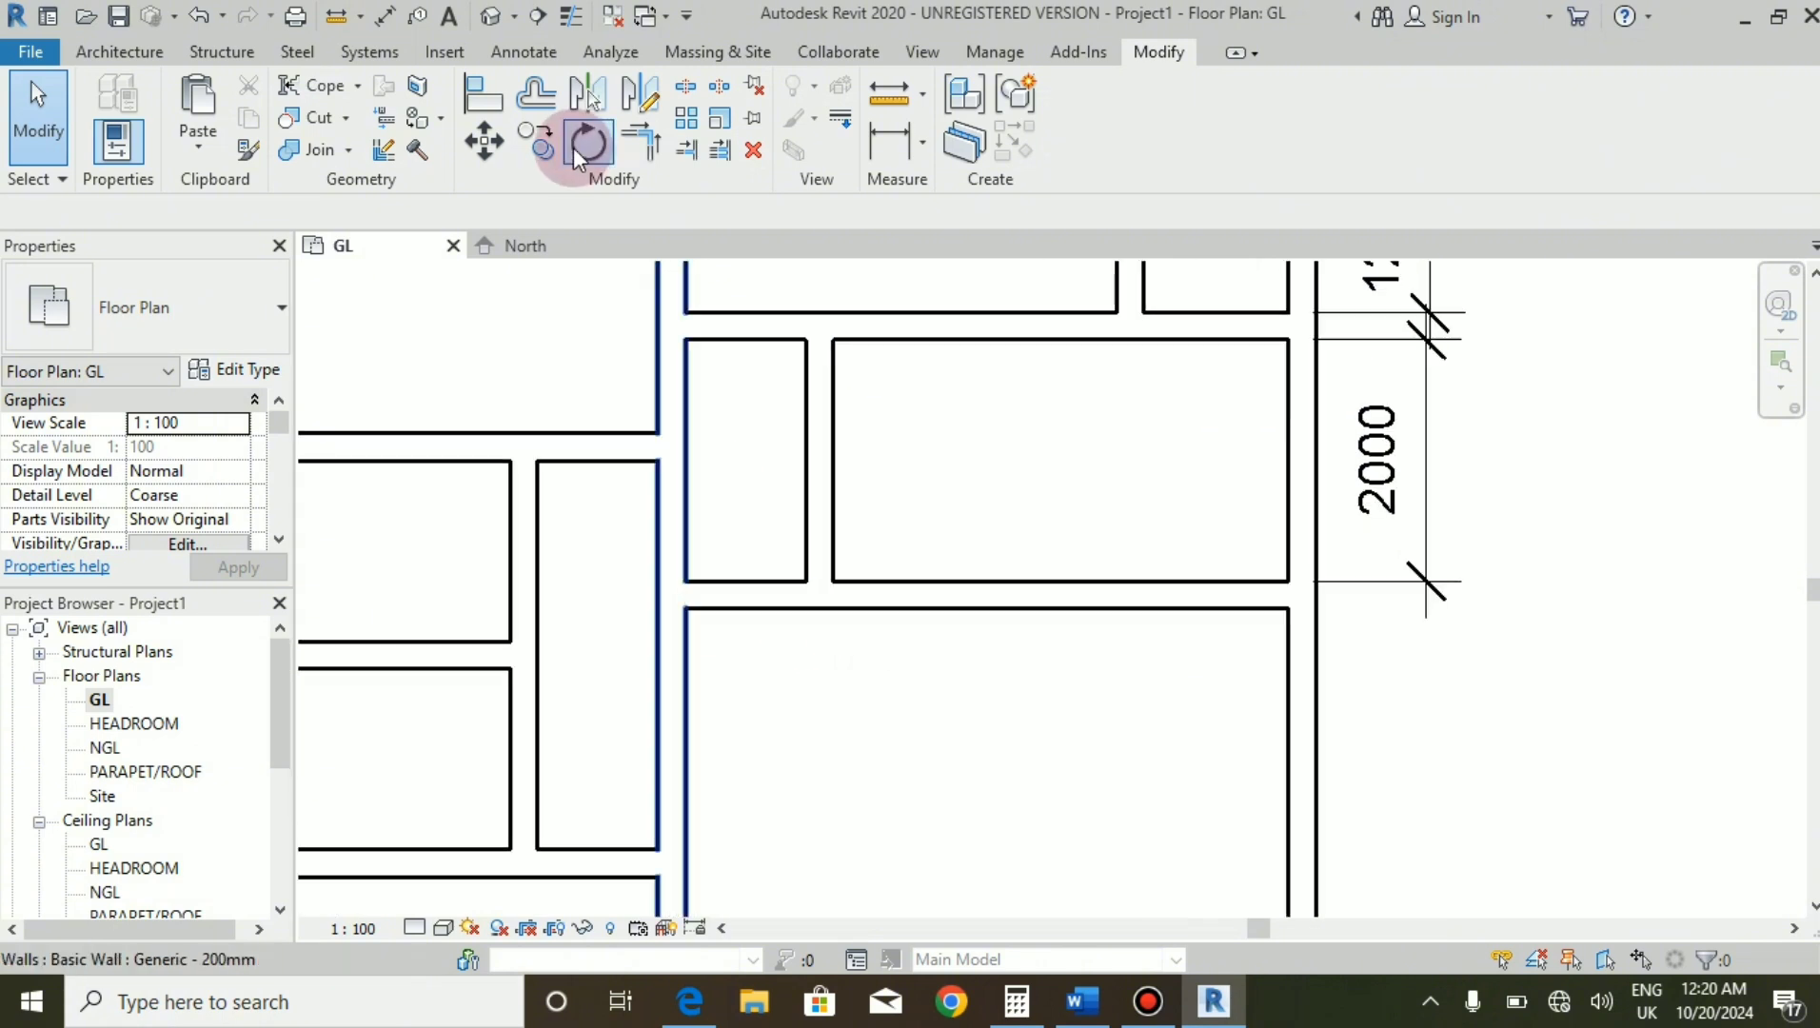
left_click(640, 133)
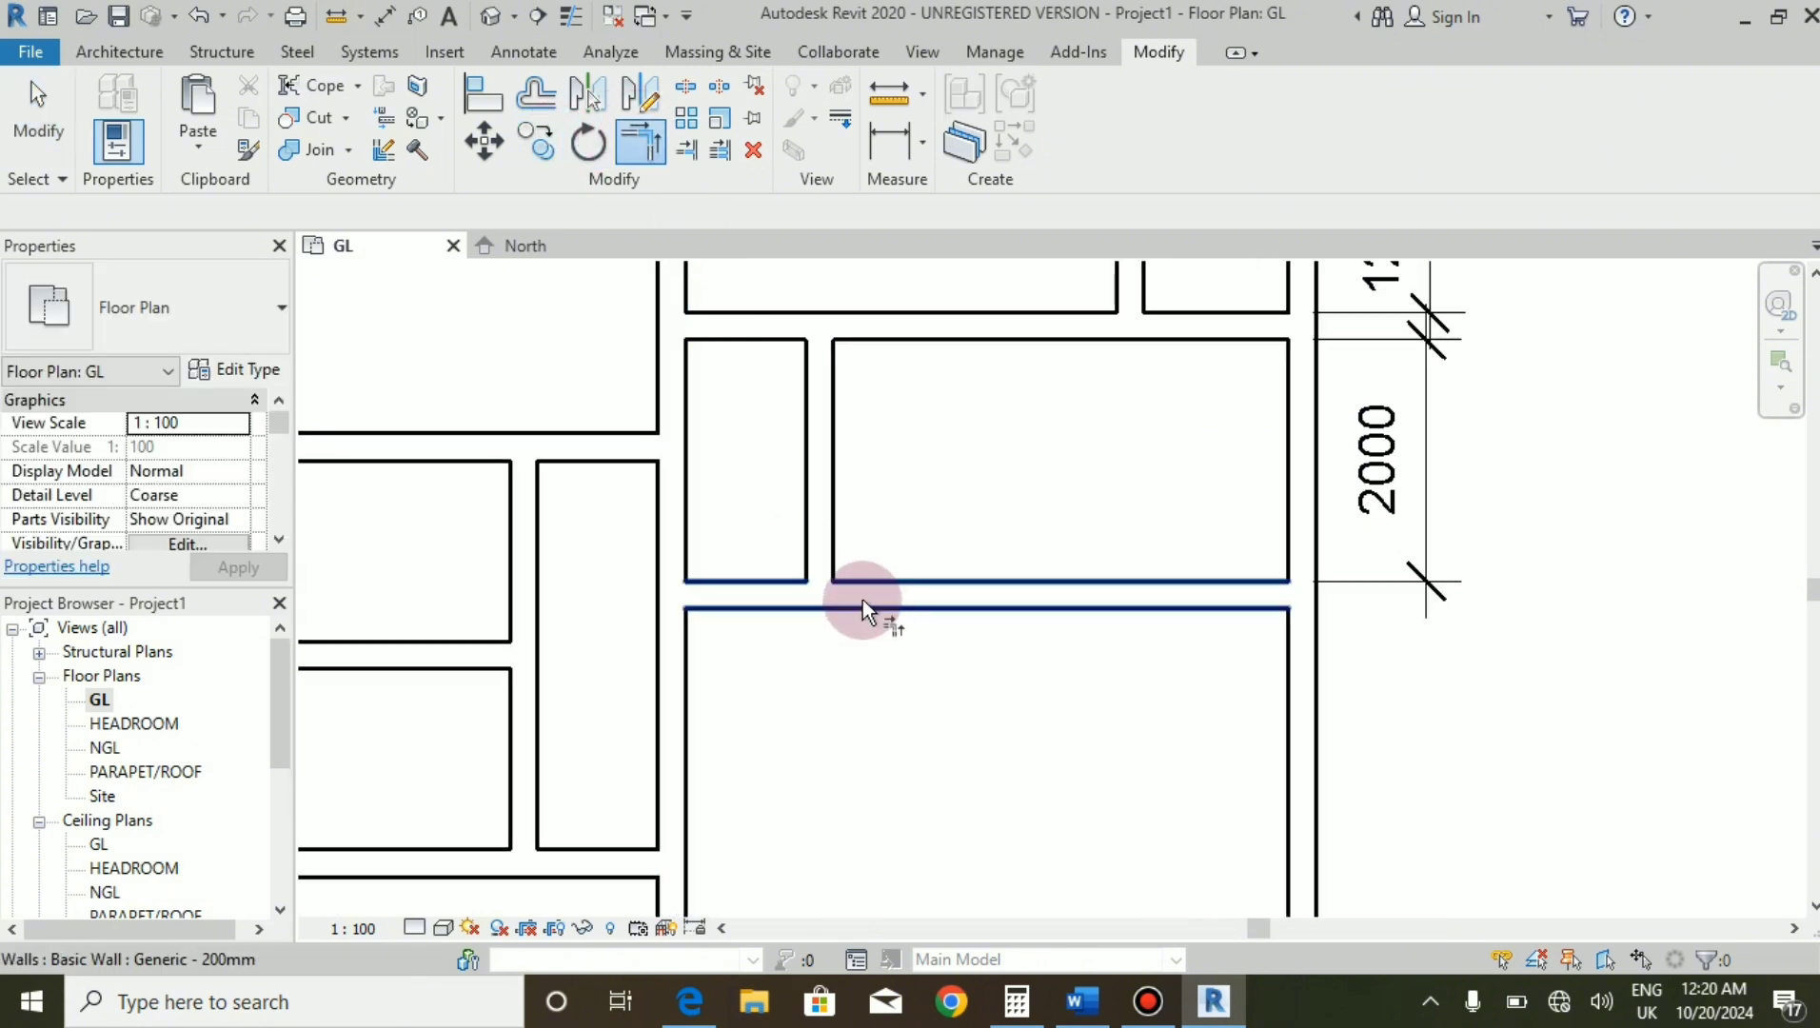
left_click(864, 600)
left_click(819, 524)
key("Escape")
key("ctrl+z")
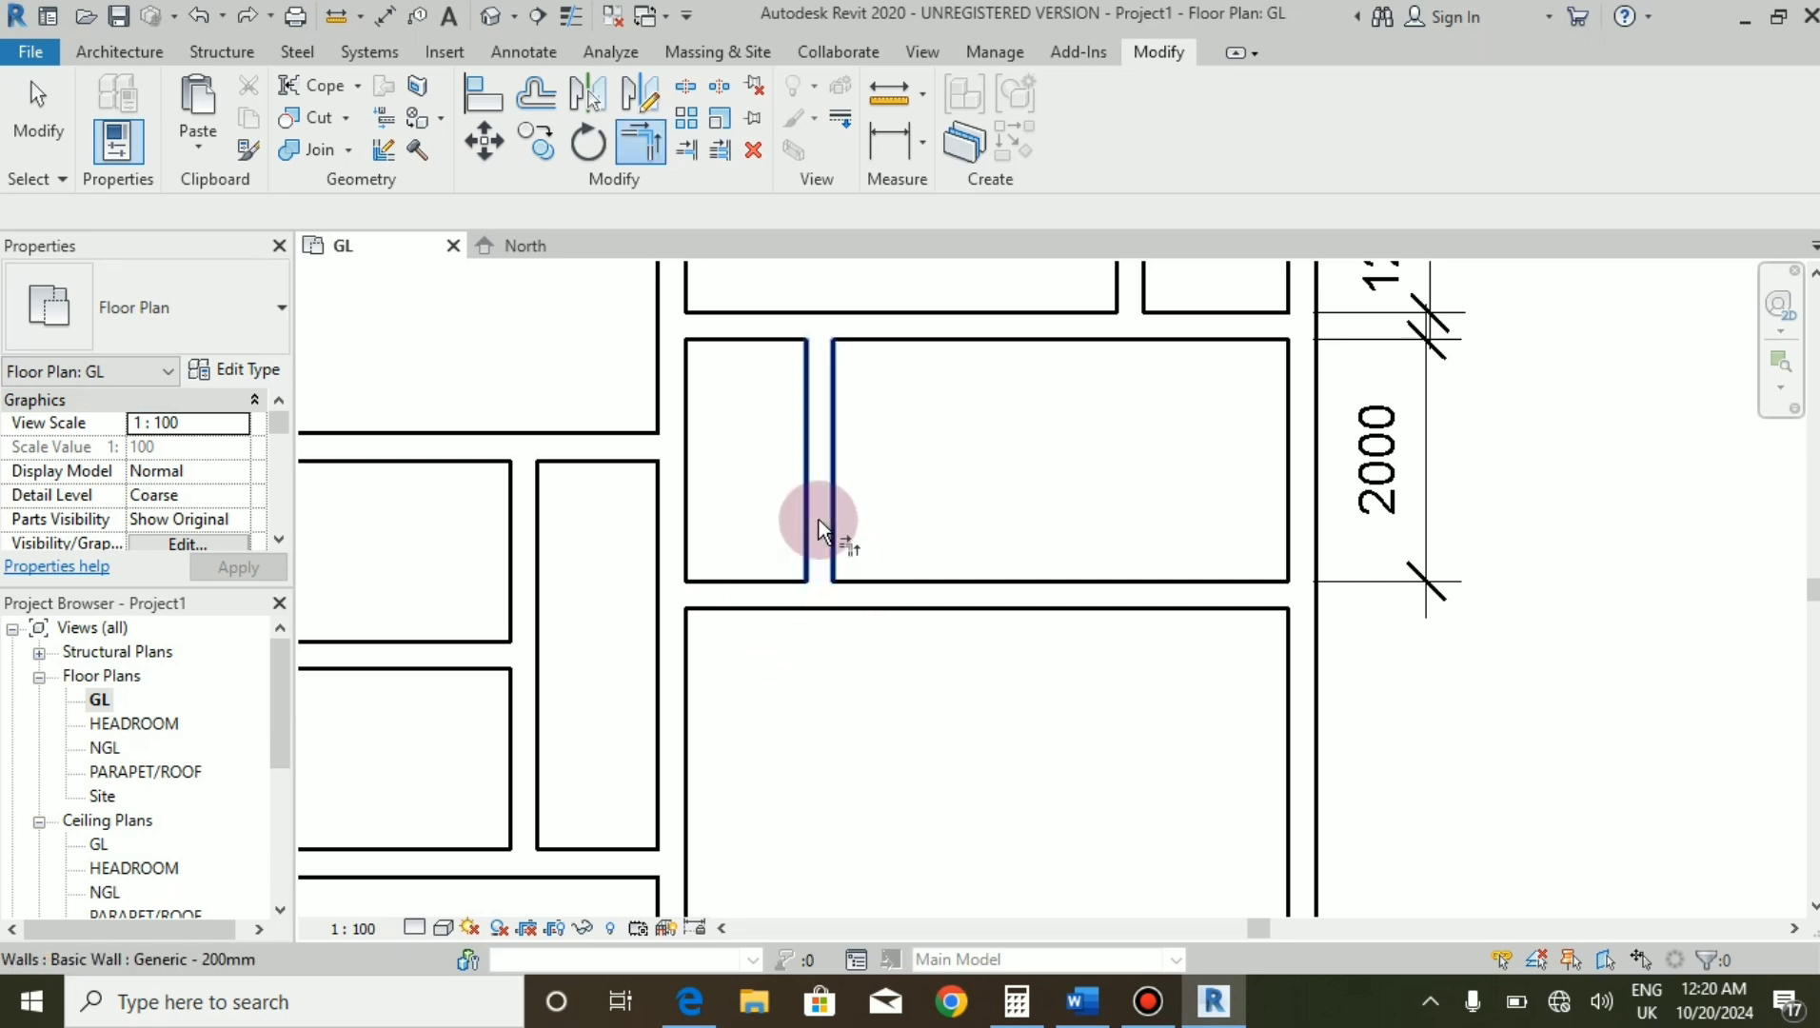
left_click(892, 591)
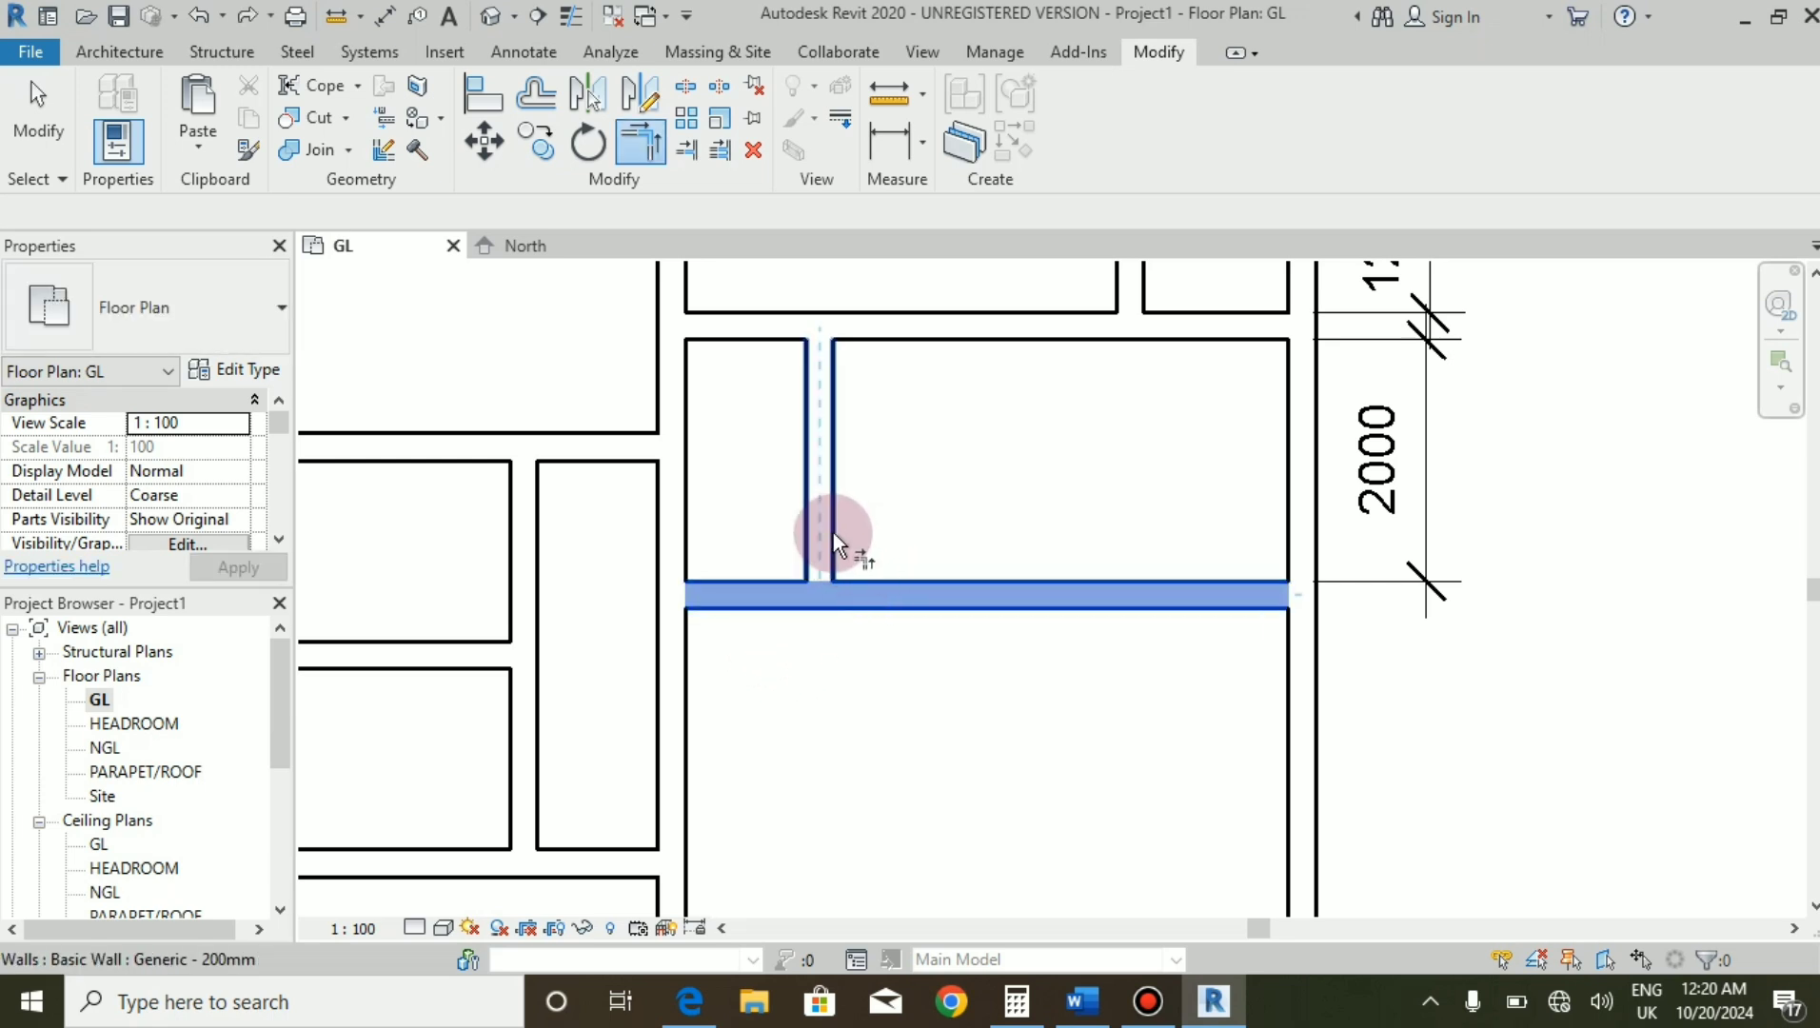
key("Escape")
key("Escape")
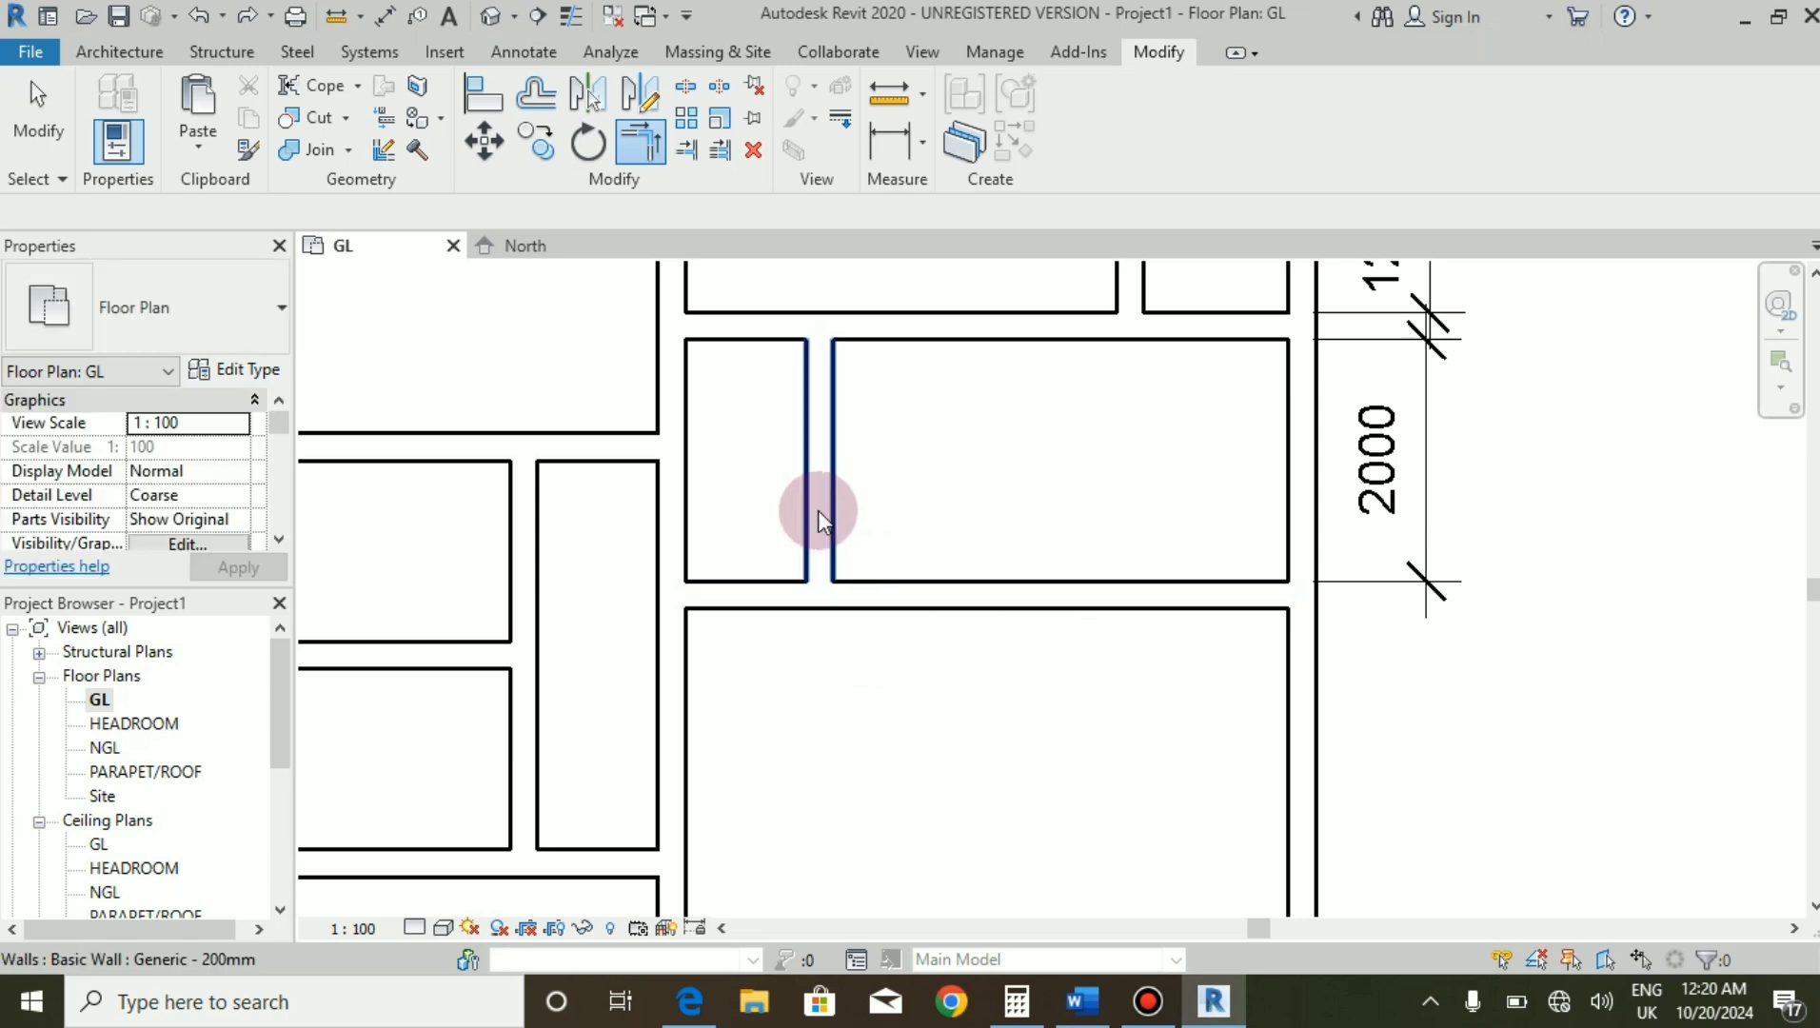
Trim the dining's left-hand vertical wall to a corner with the horizontal wall below it, starting from the vertical wall, and undo the trim.
left_click(648, 155)
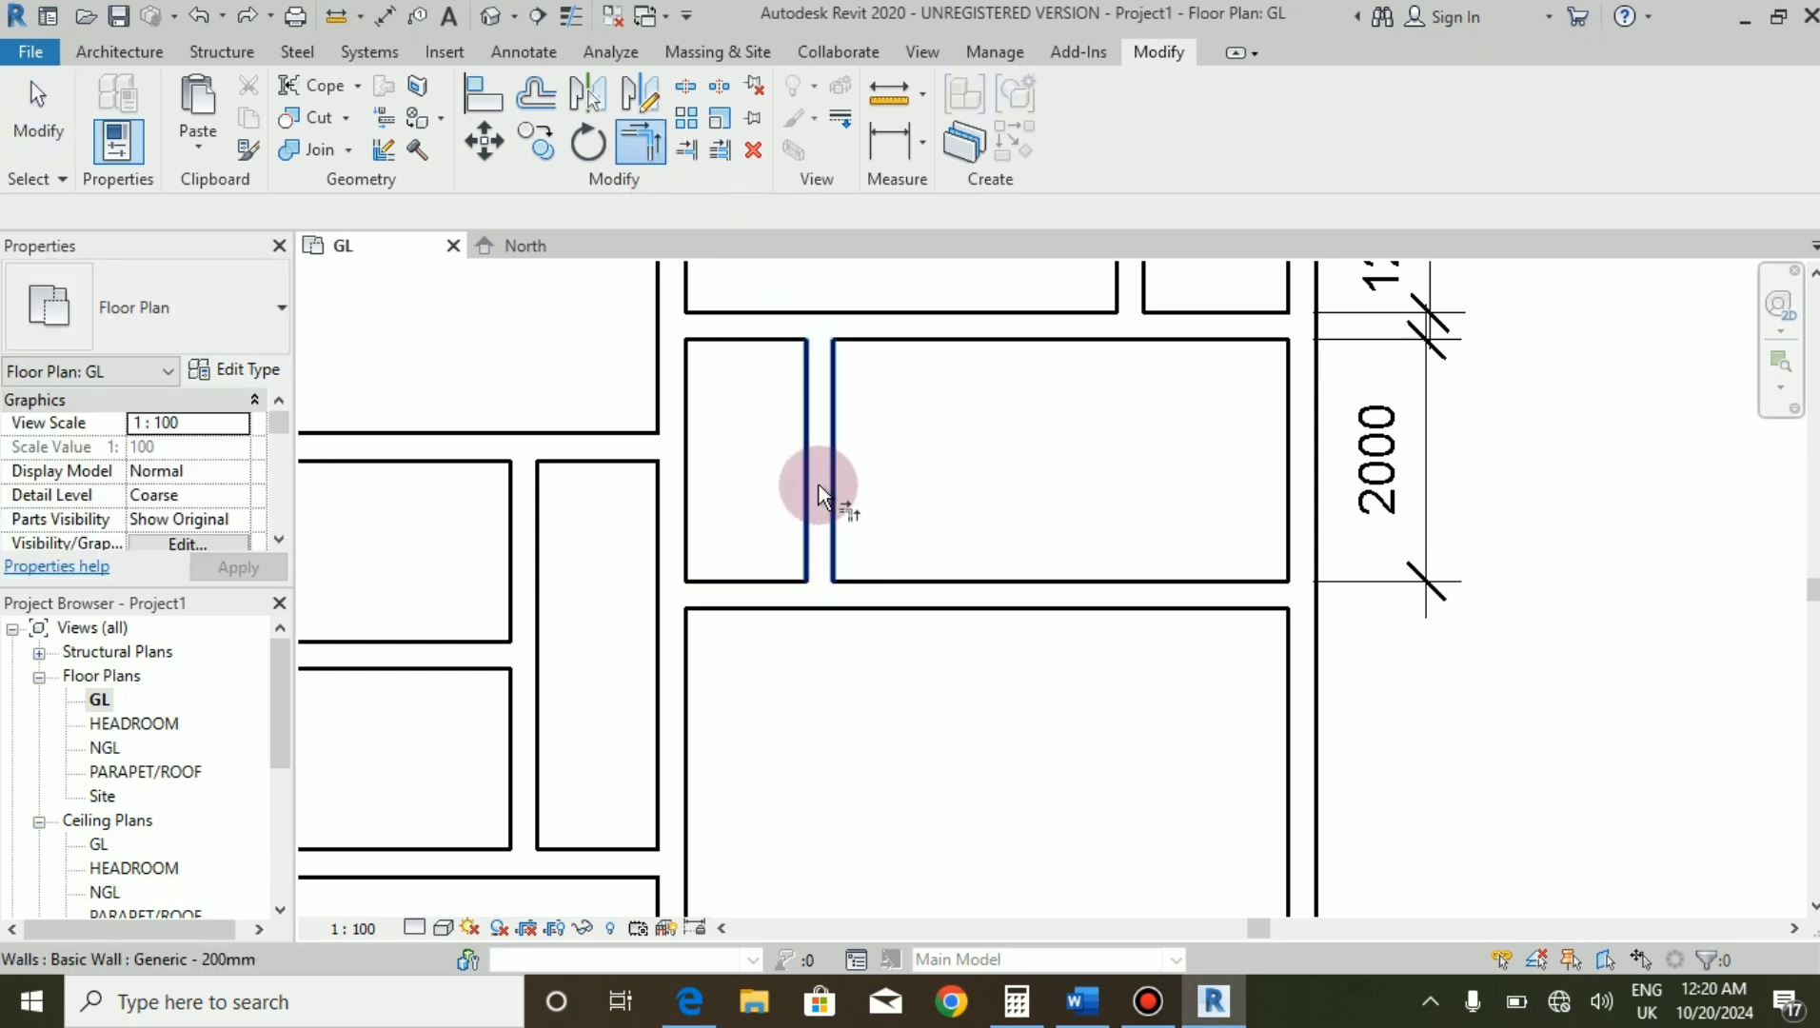
left_click(818, 482)
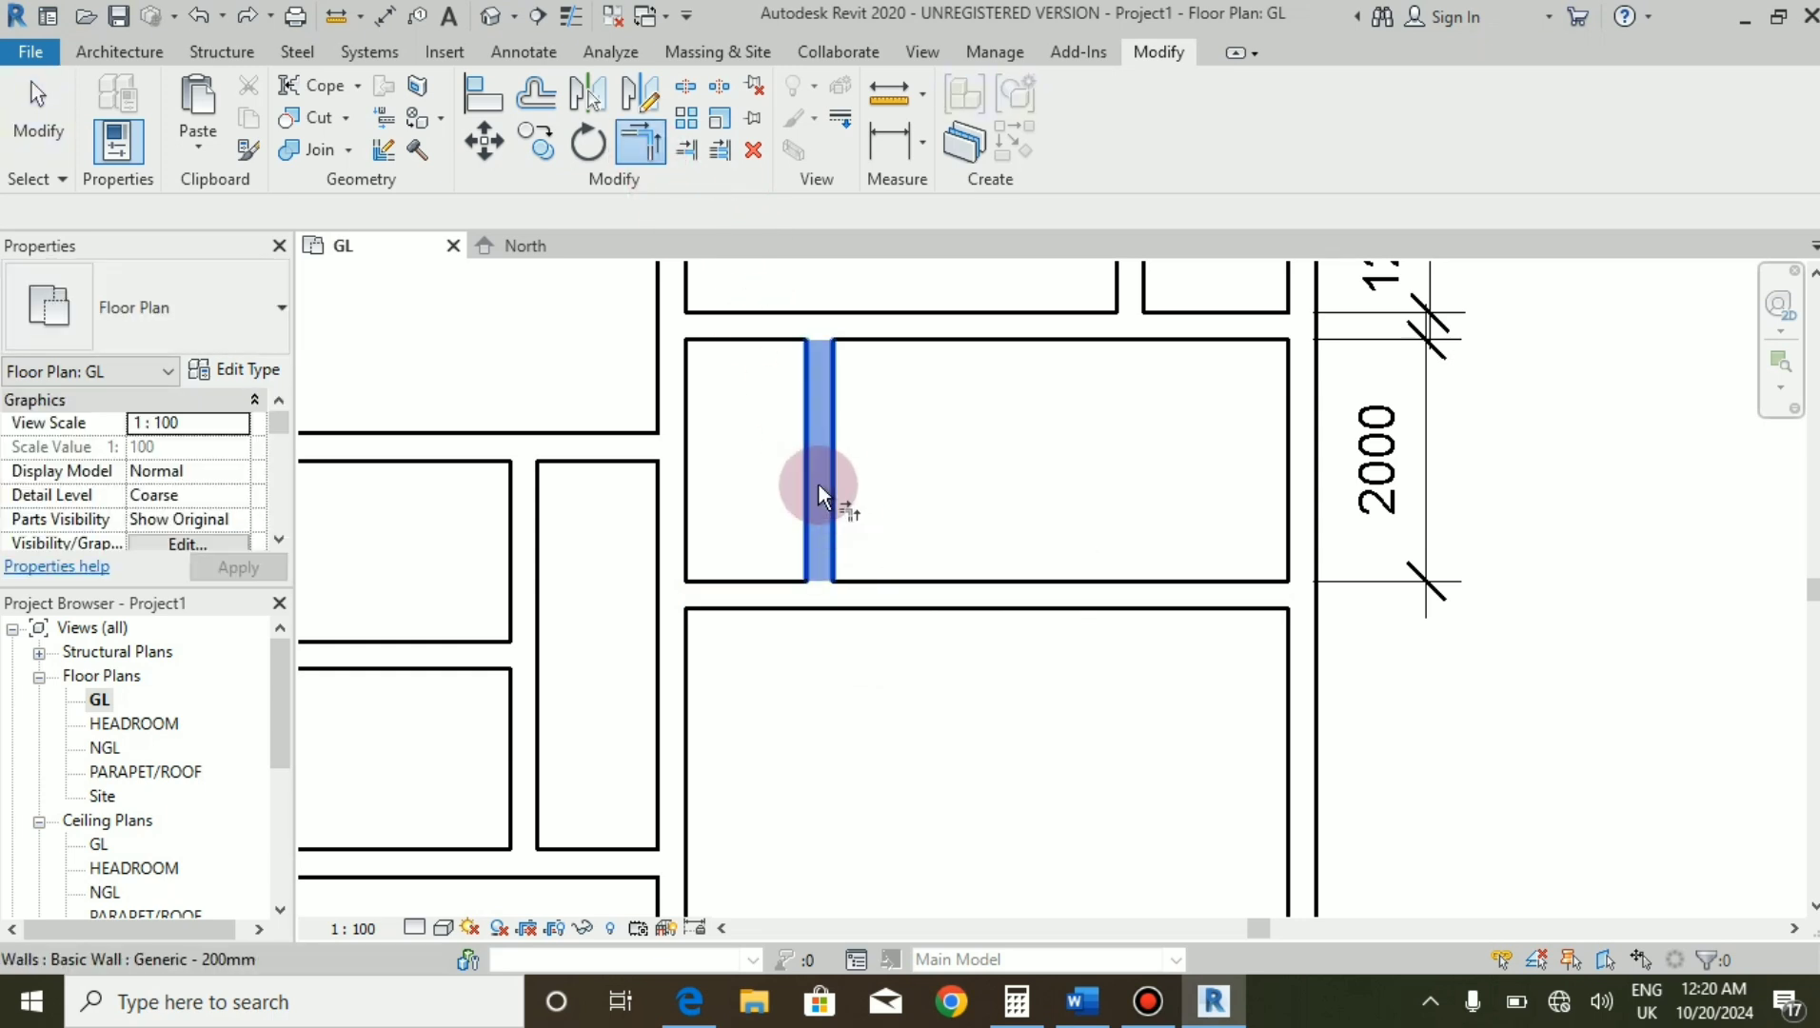
left_click(879, 597)
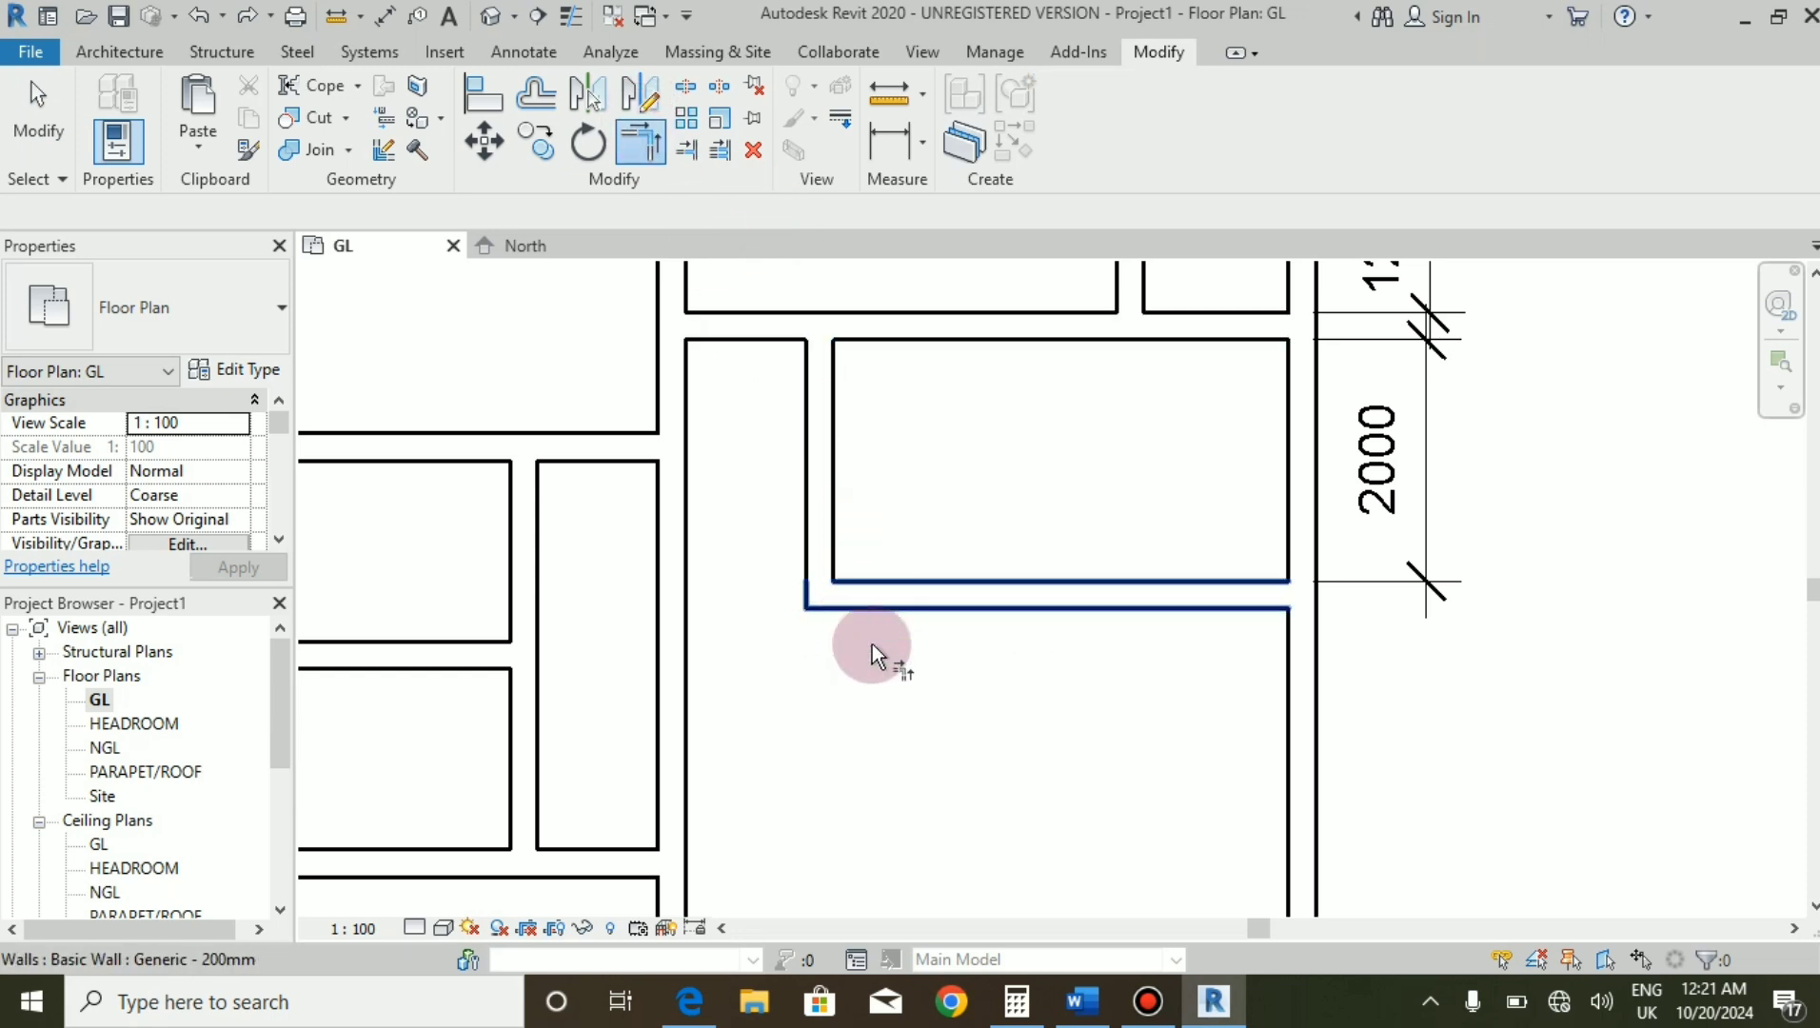
scroll(809, 440, "up", 1)
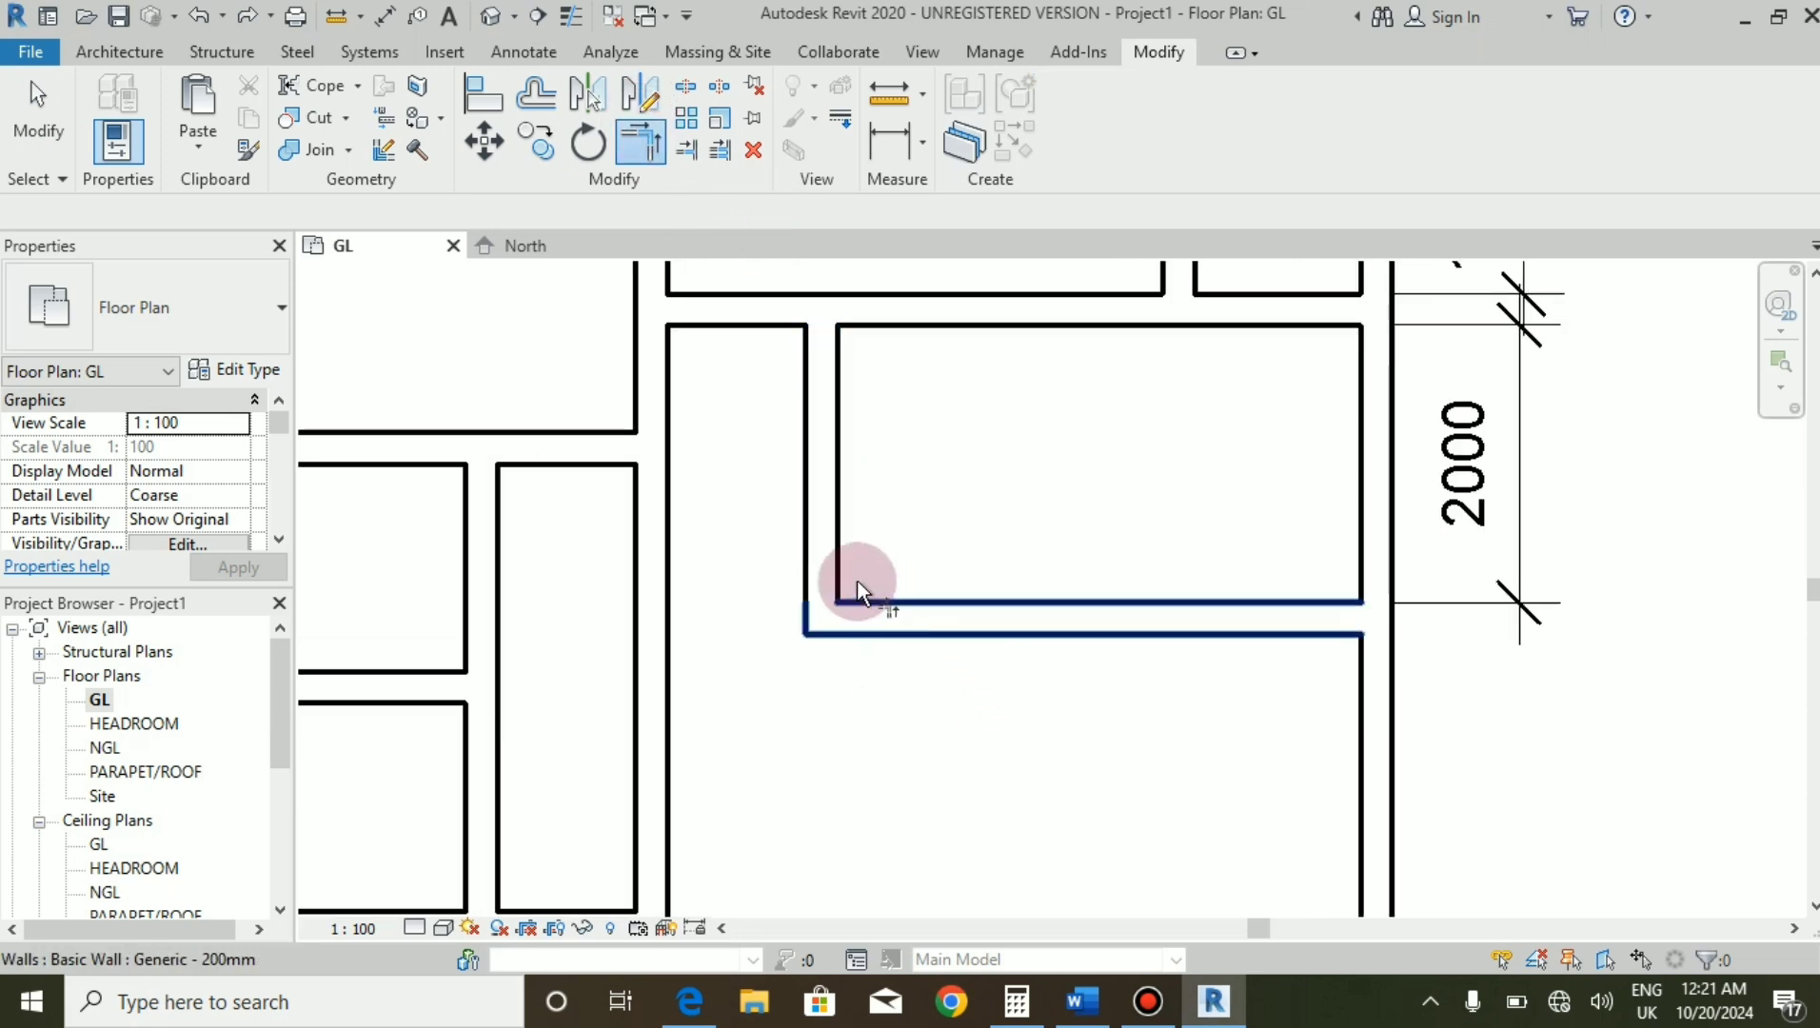
key("ctrl+z")
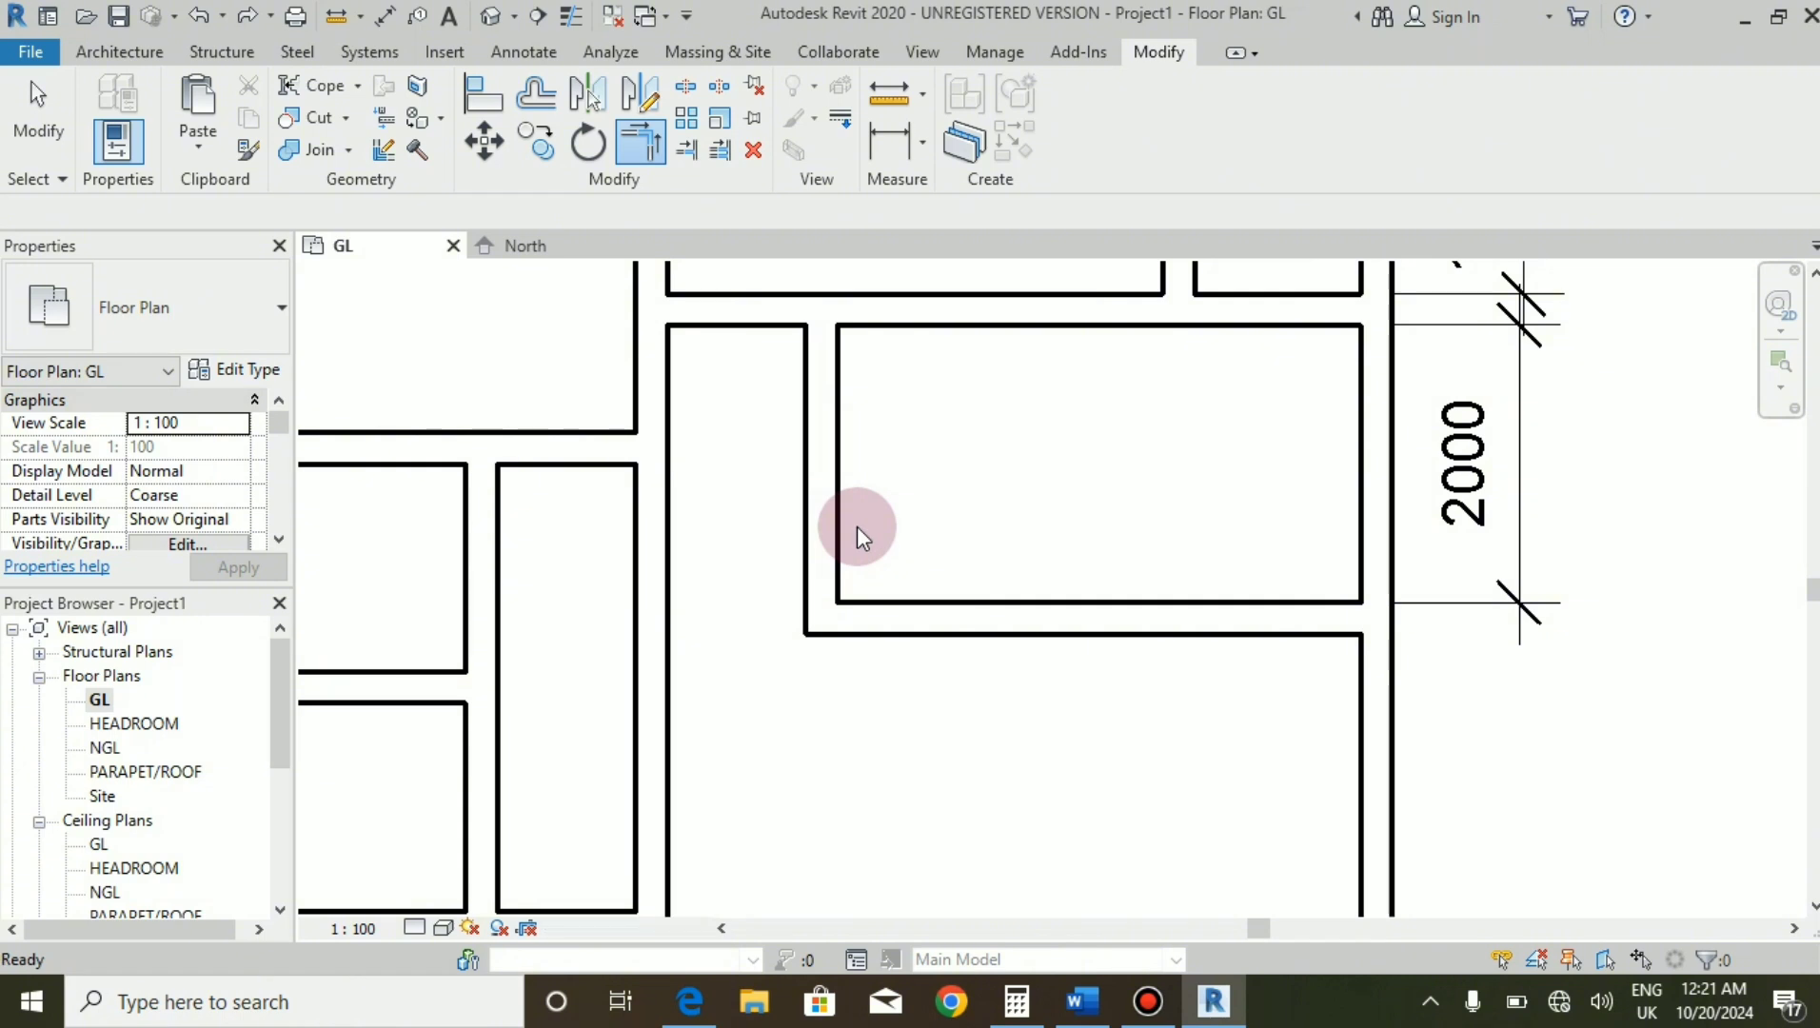
Trim the dining's left-hand vertical wall and lower horizontal wall into a corner, removing the horizontal wall's stretch towards the lobby.
key("t")
key("r")
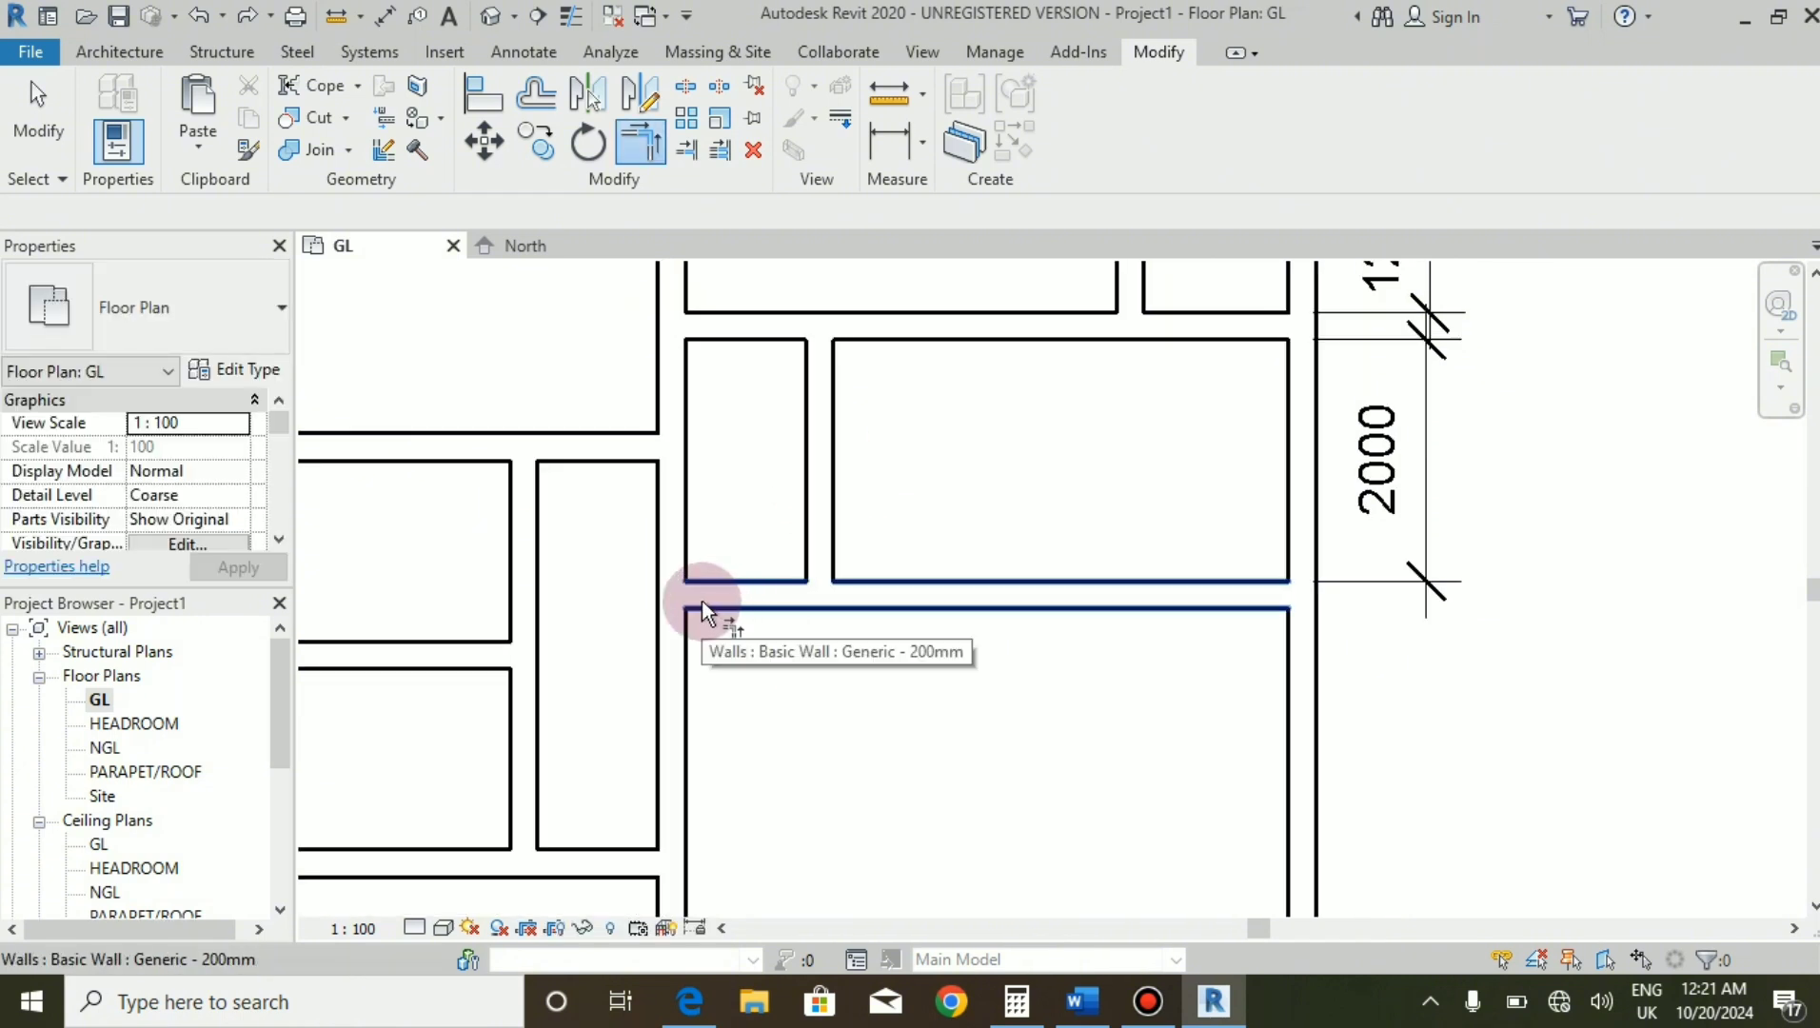
left_click(830, 478)
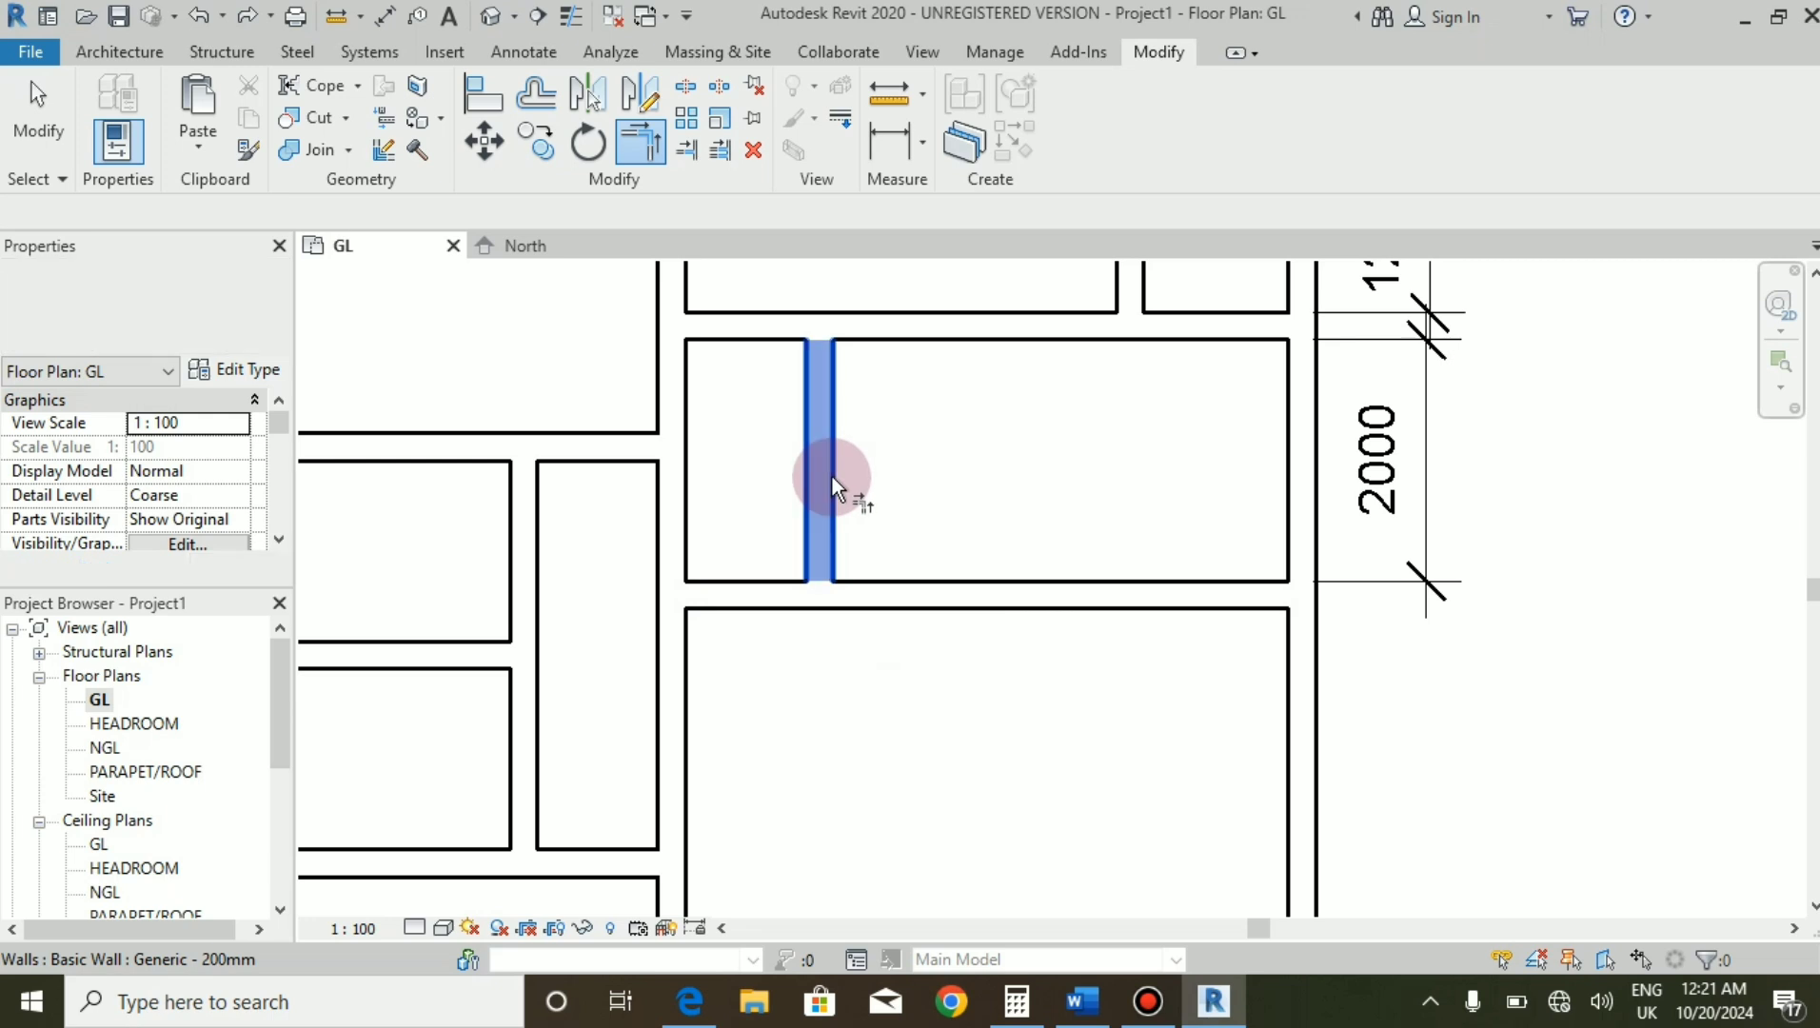
left_click(951, 608)
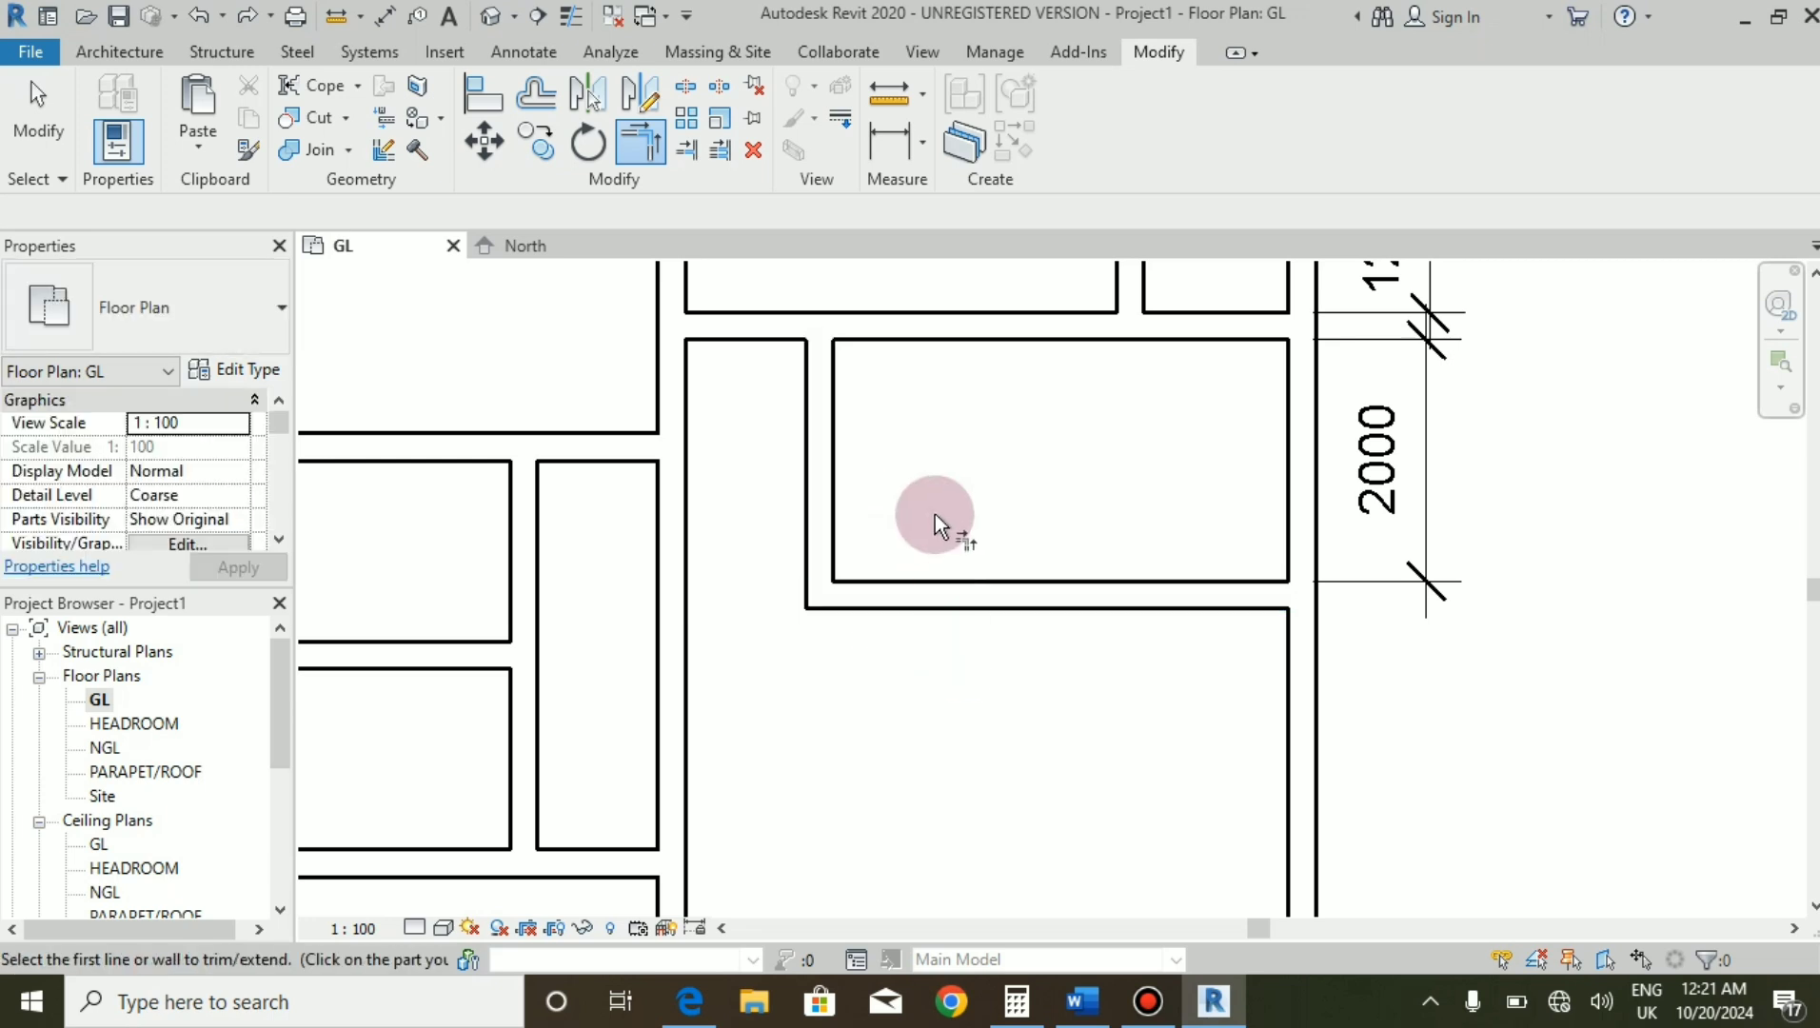
scroll(952, 404, "down", 3)
key("Escape")
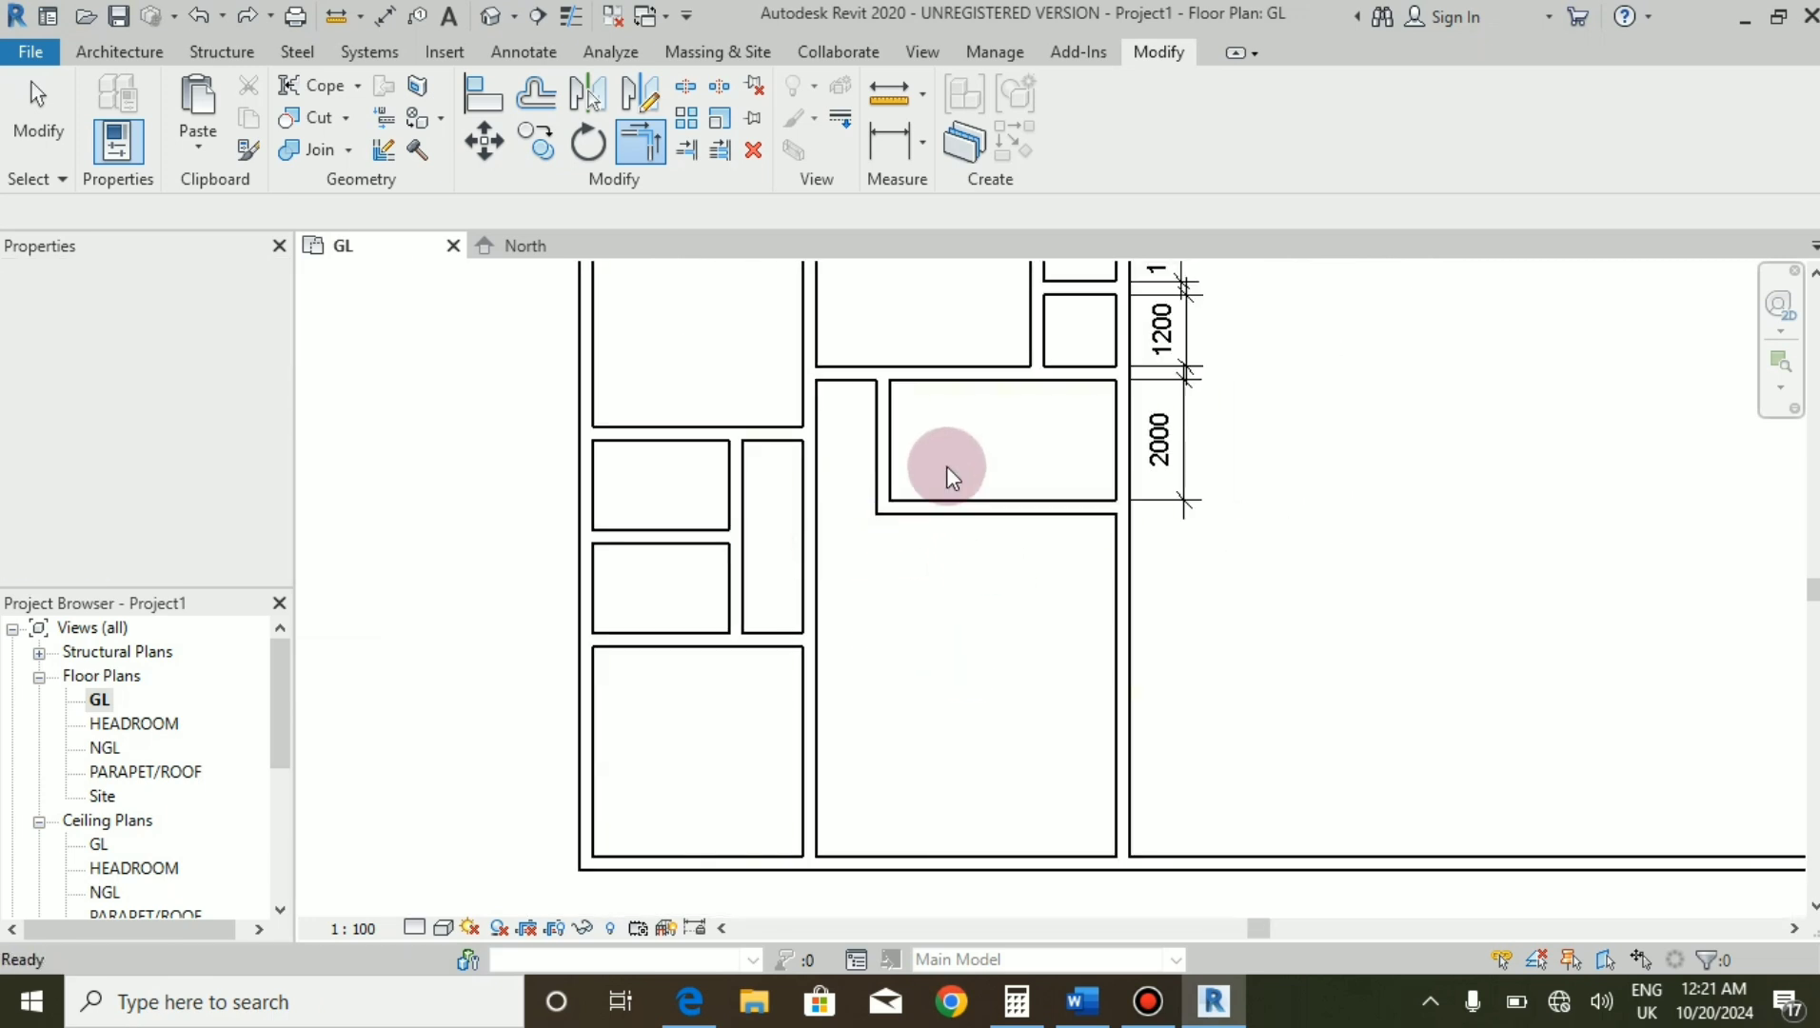
key("Escape")
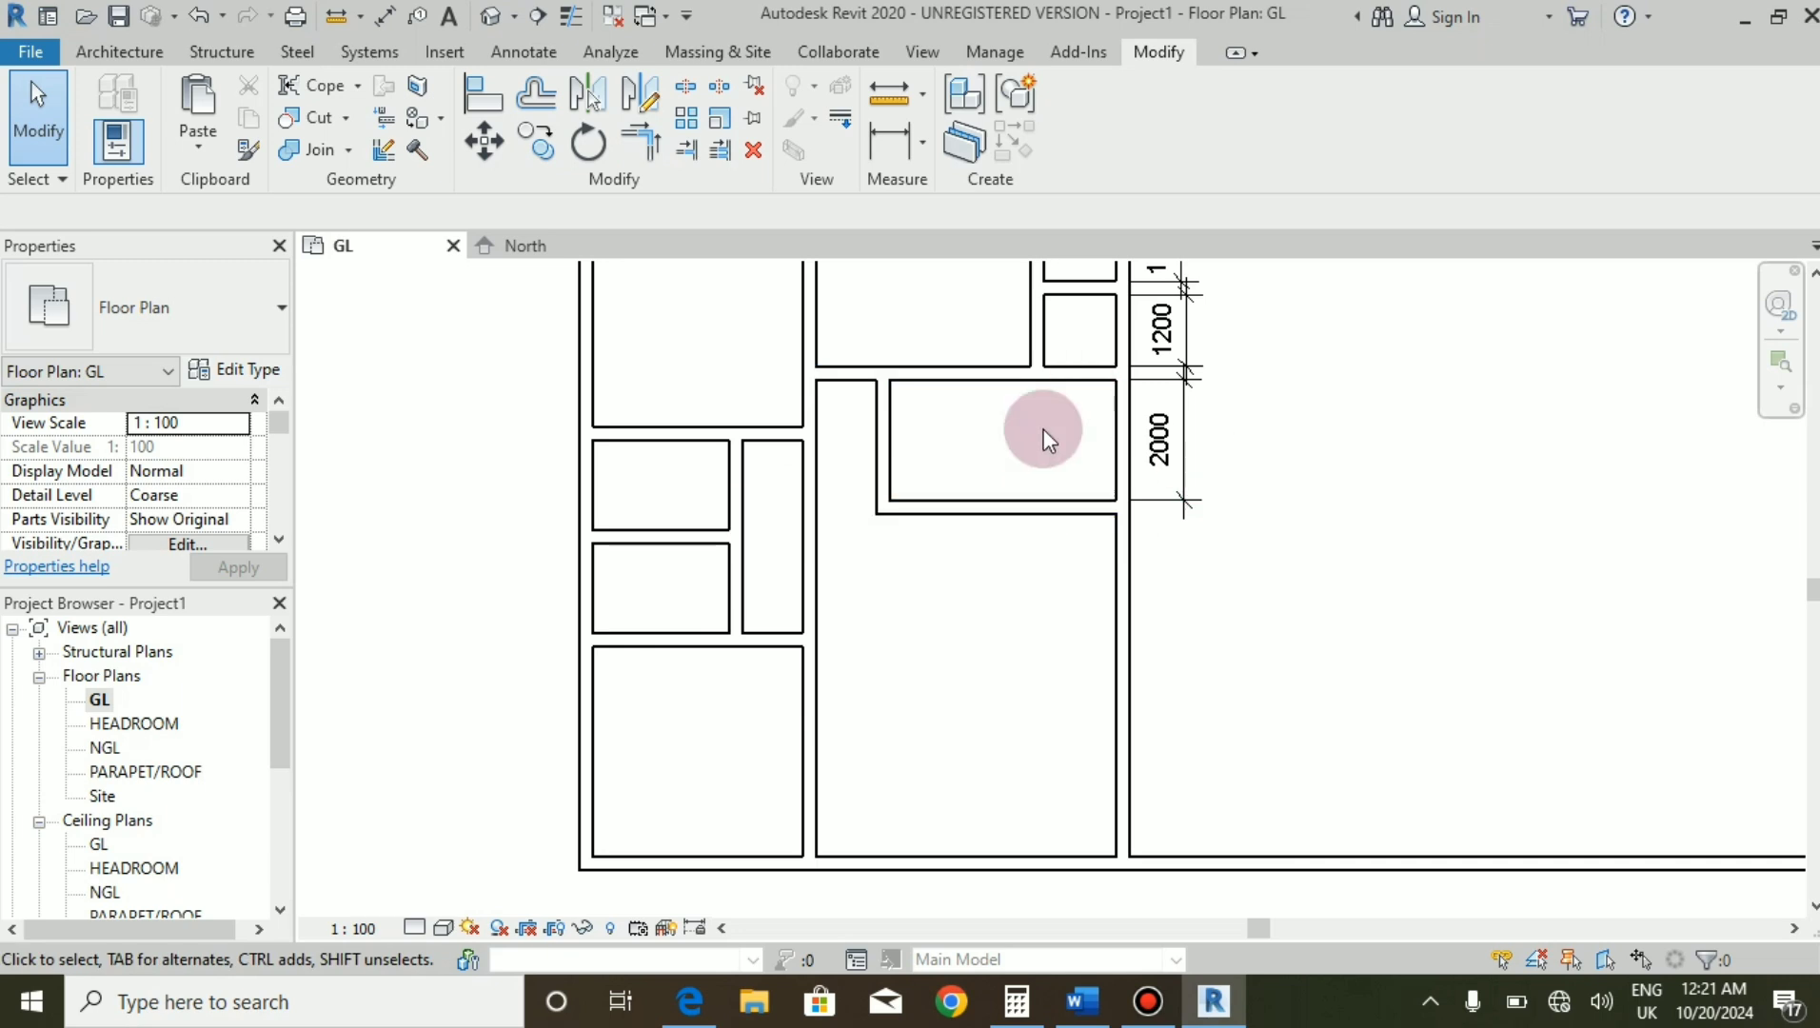
scroll(864, 505, "down", 3)
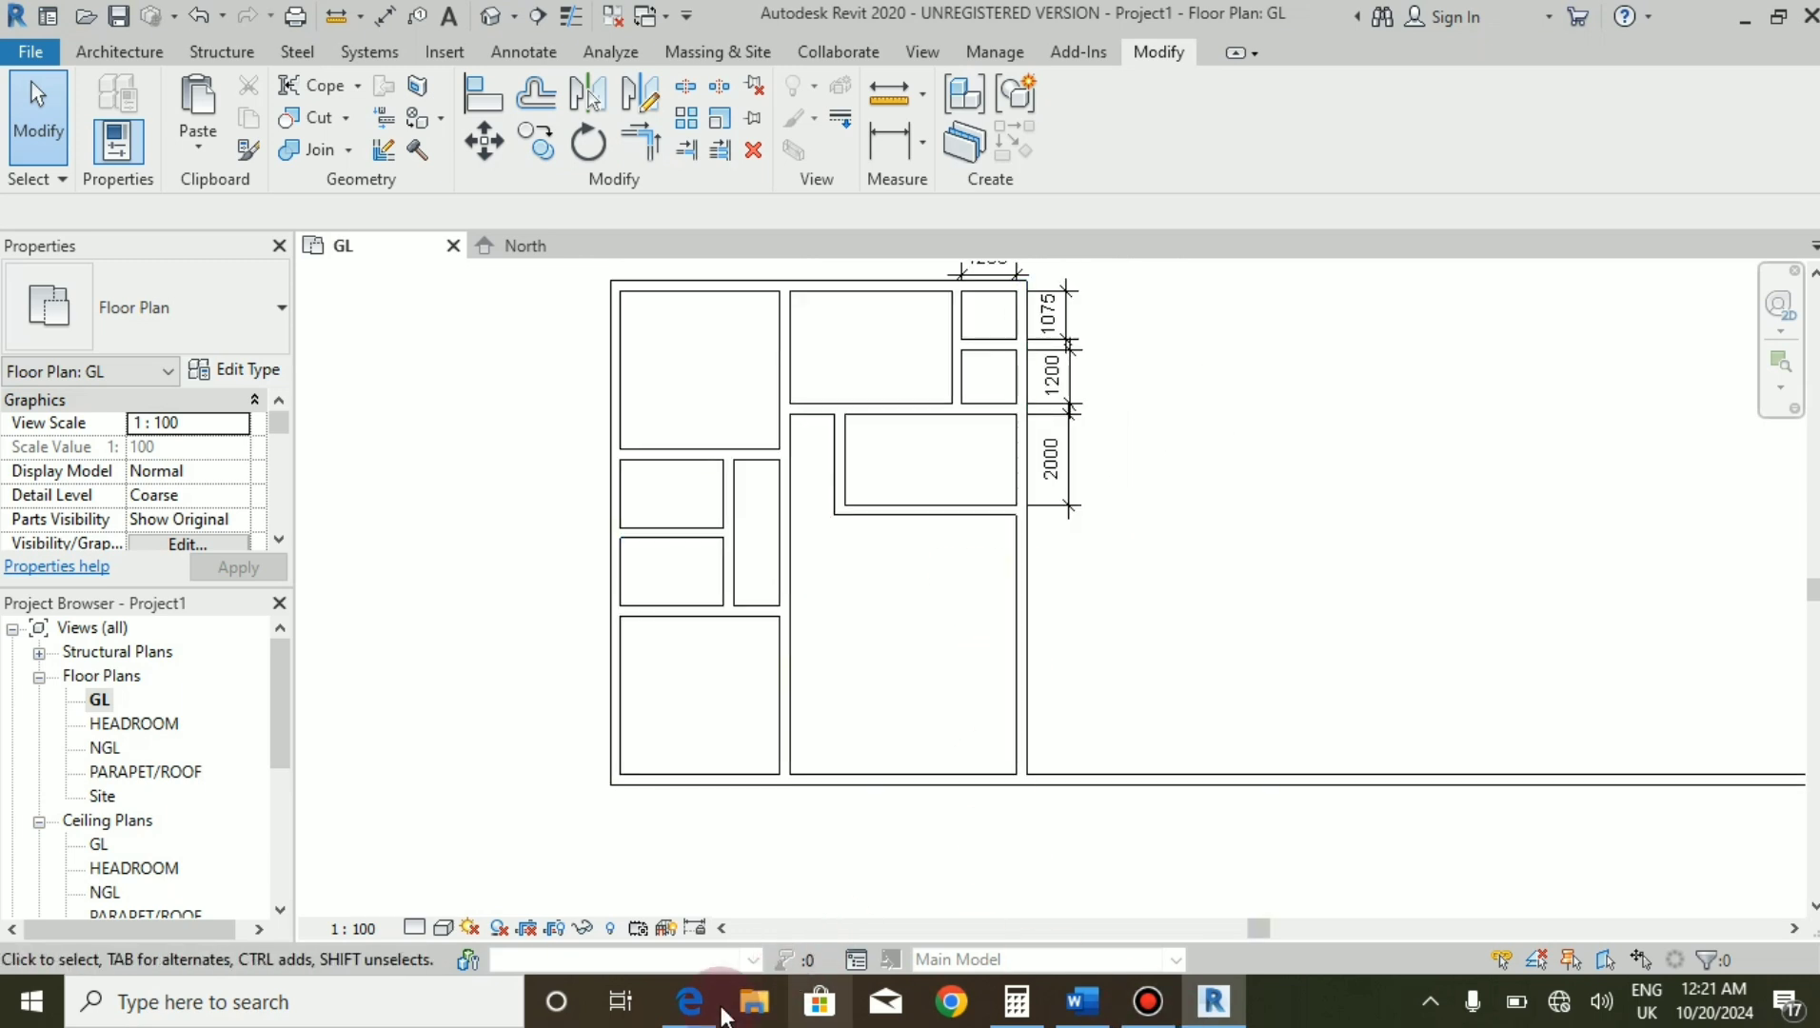
Look up the living room's vertical dimension and lower wall in RRR-Model.pdf in Edge, and return to Revit.
left_click(689, 1001)
scroll(825, 496, "down", 6)
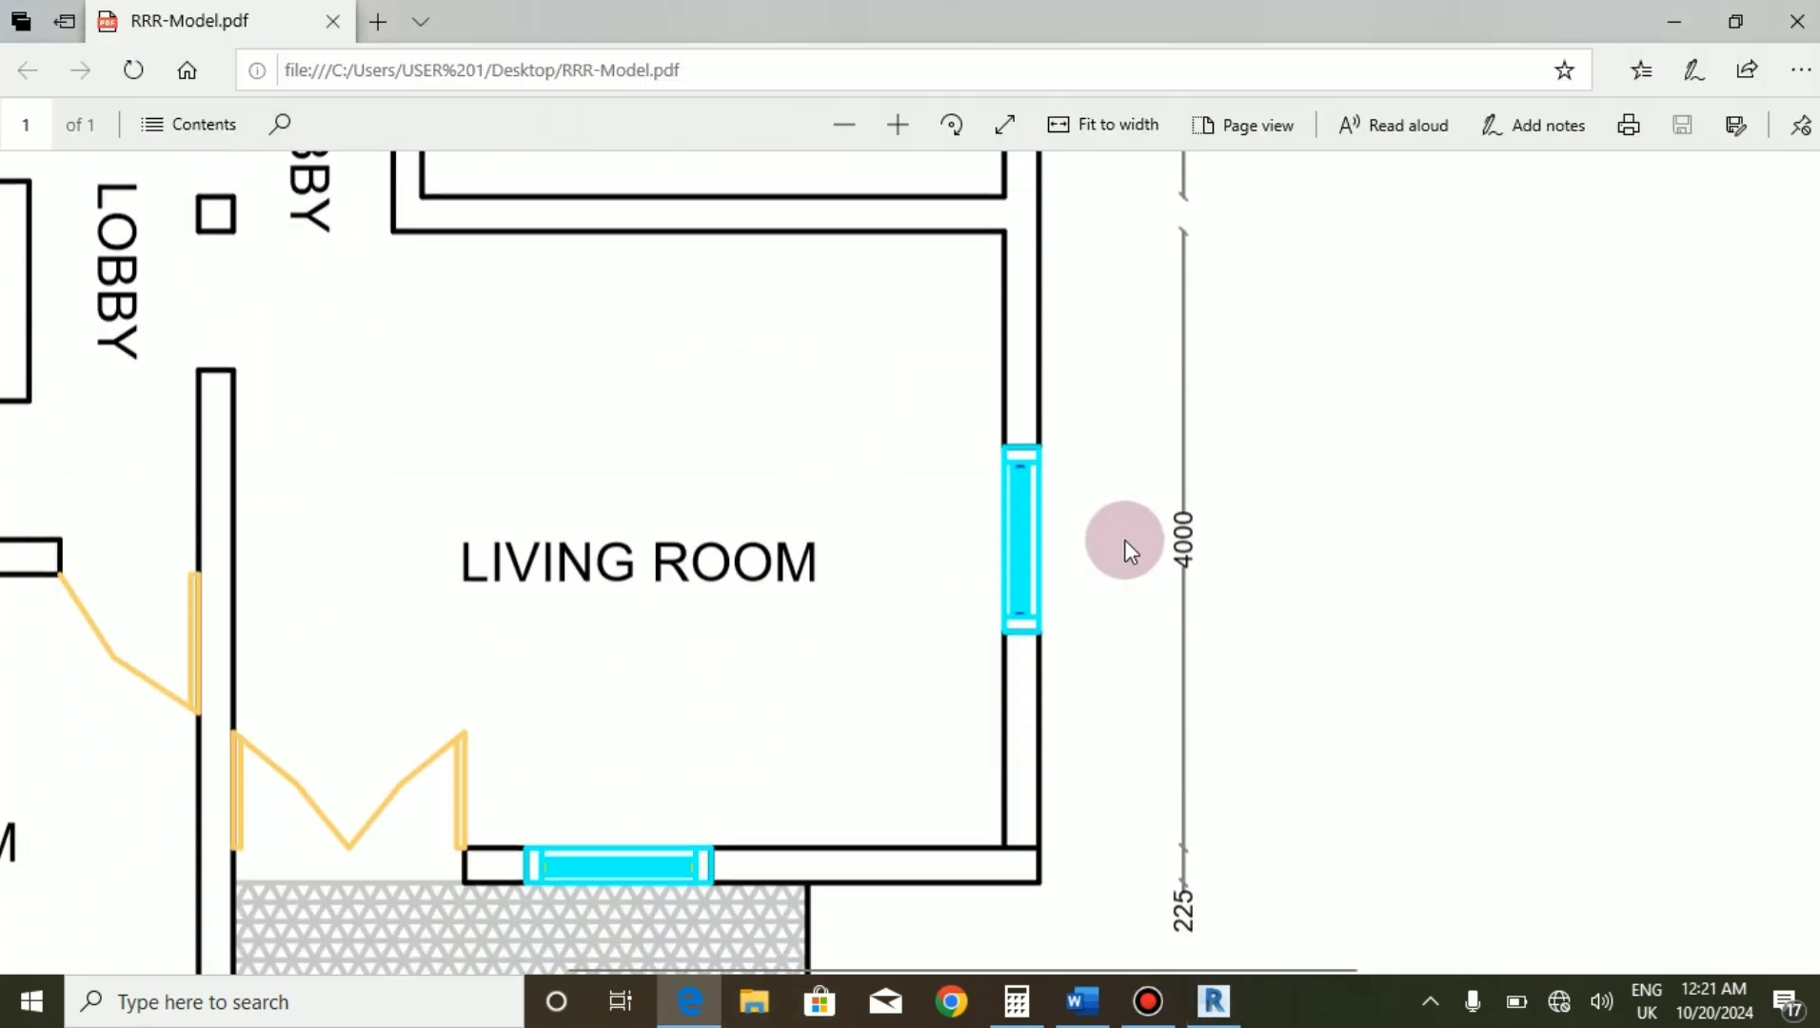
scroll(1127, 514, "up", 3)
scroll(1127, 476, "down", 3)
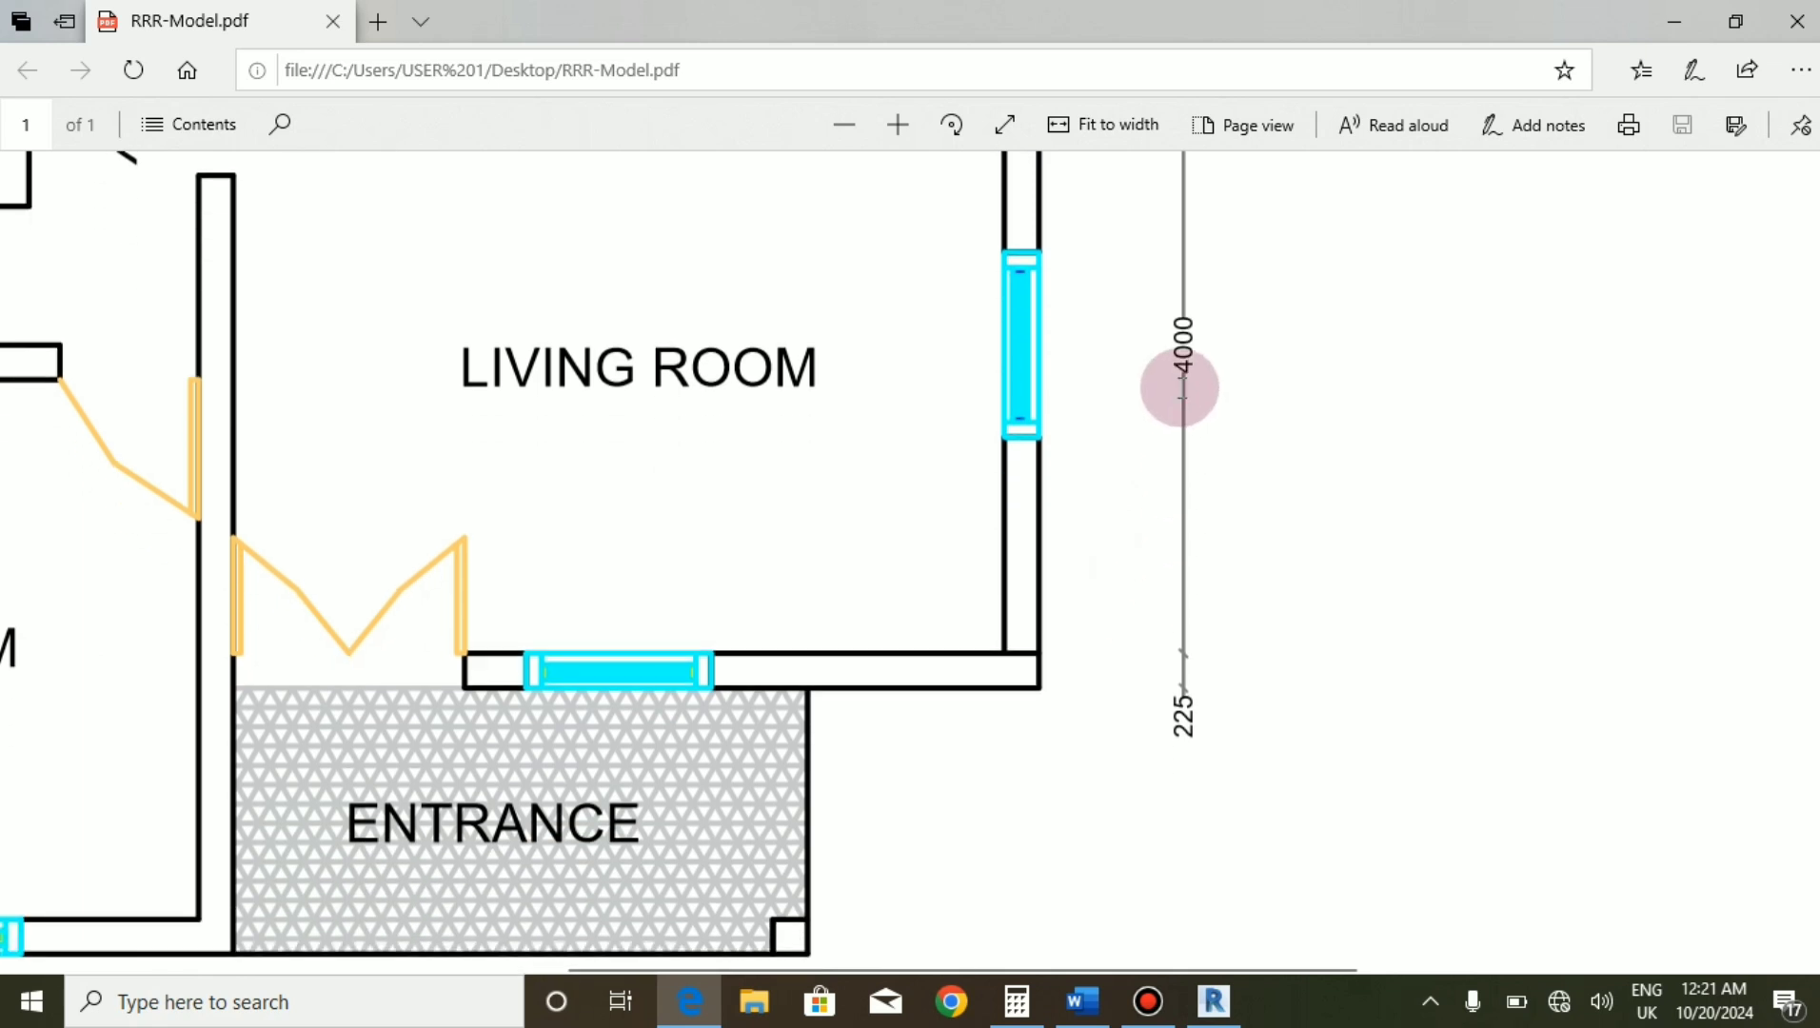
left_click(1214, 1002)
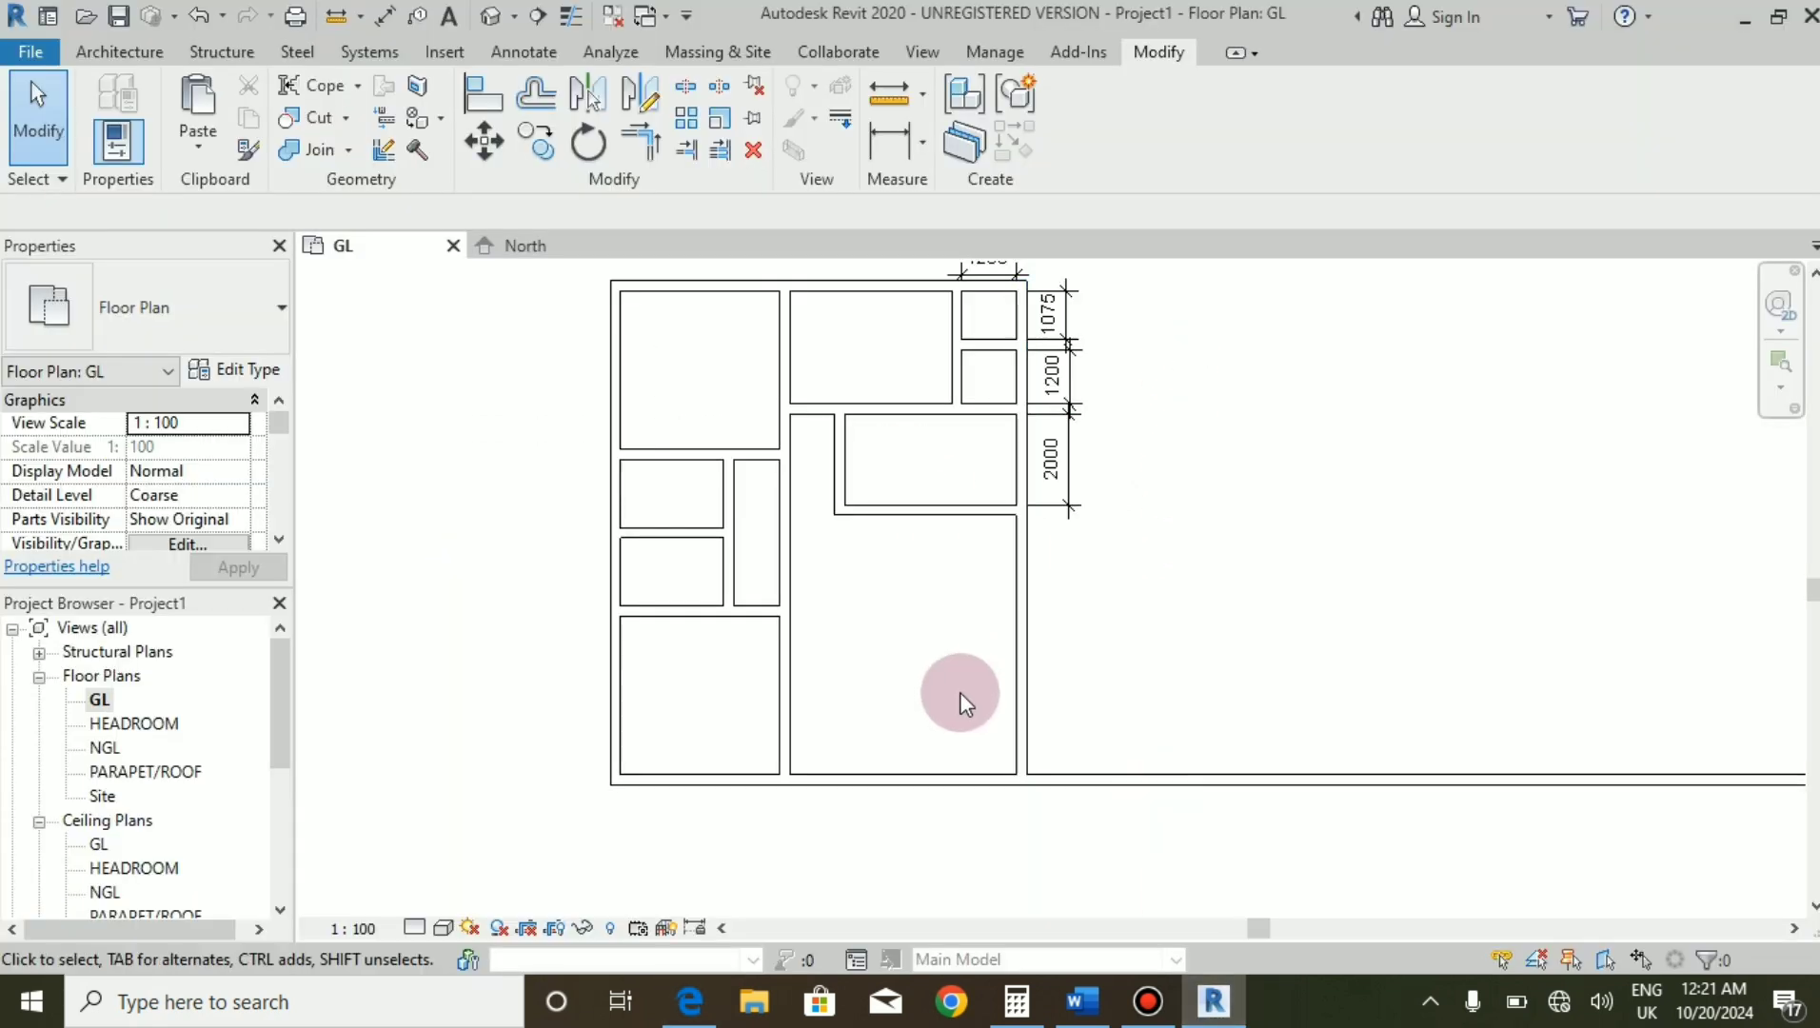
Offset a copy of the dining's lower horizontal wall 4225 mm downward to form the living room's lower wall.
scroll(962, 695, "up", 2)
left_click(533, 94)
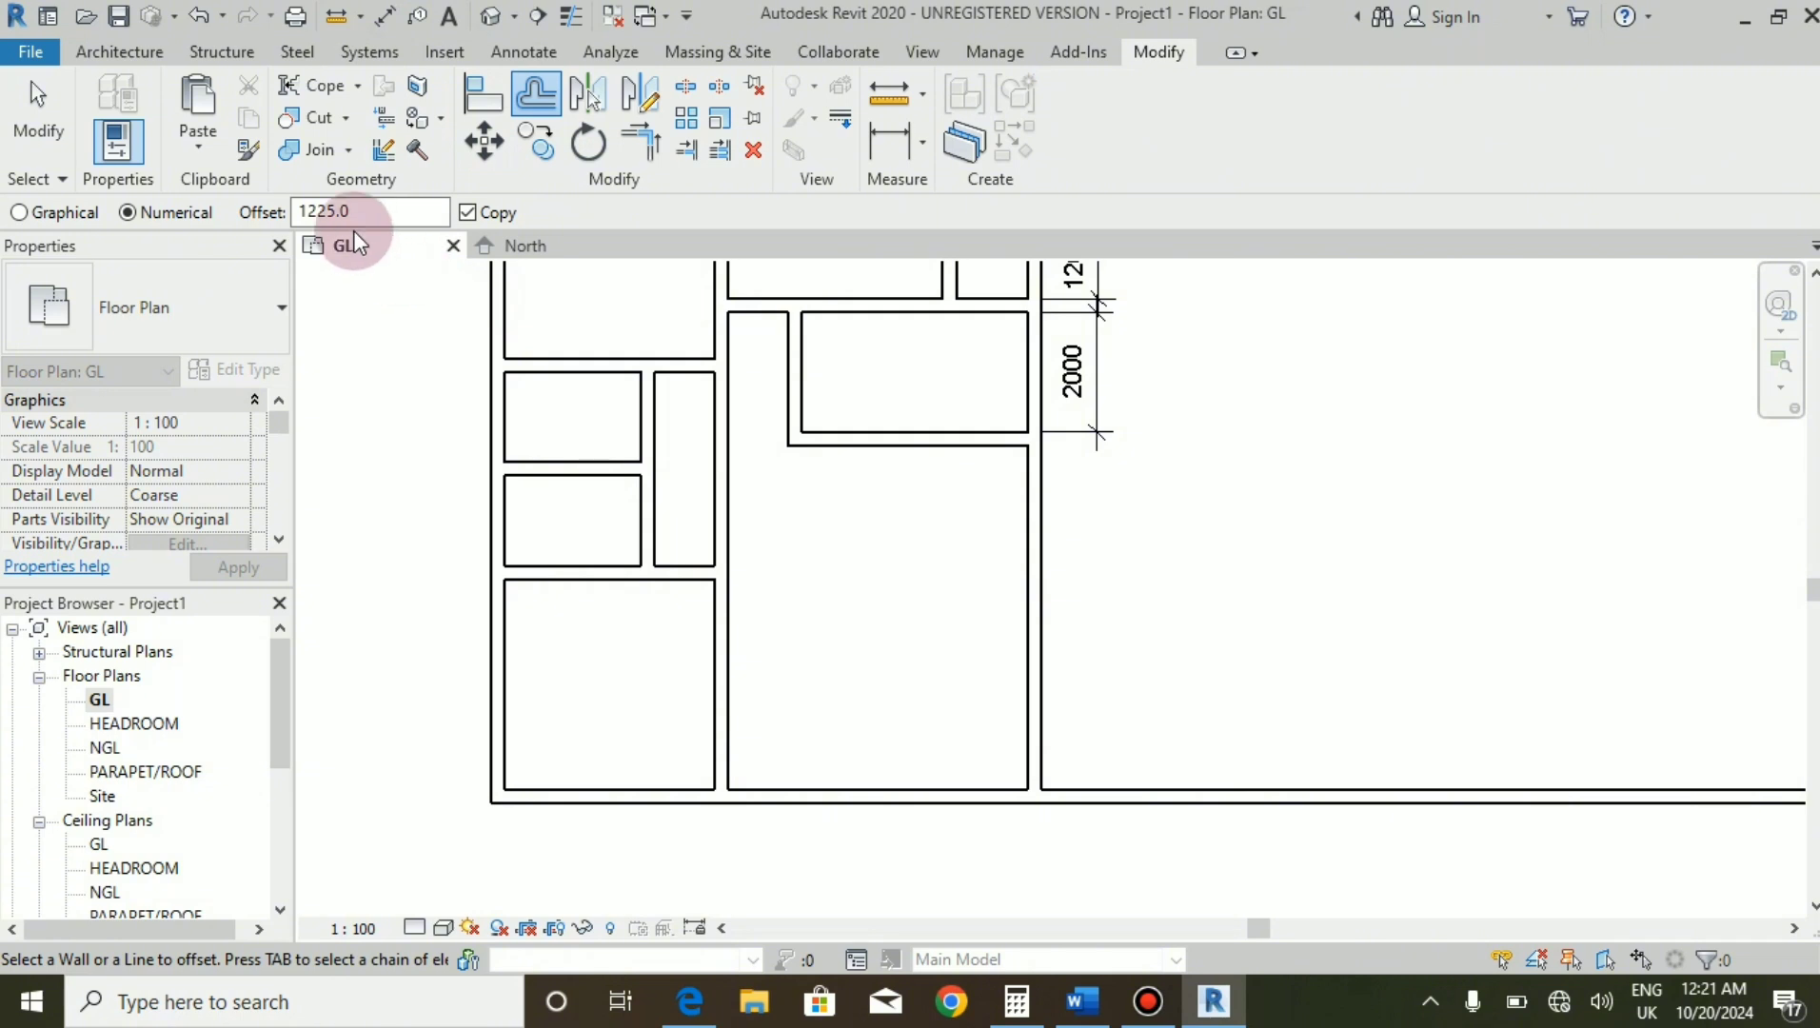
left_click(379, 211)
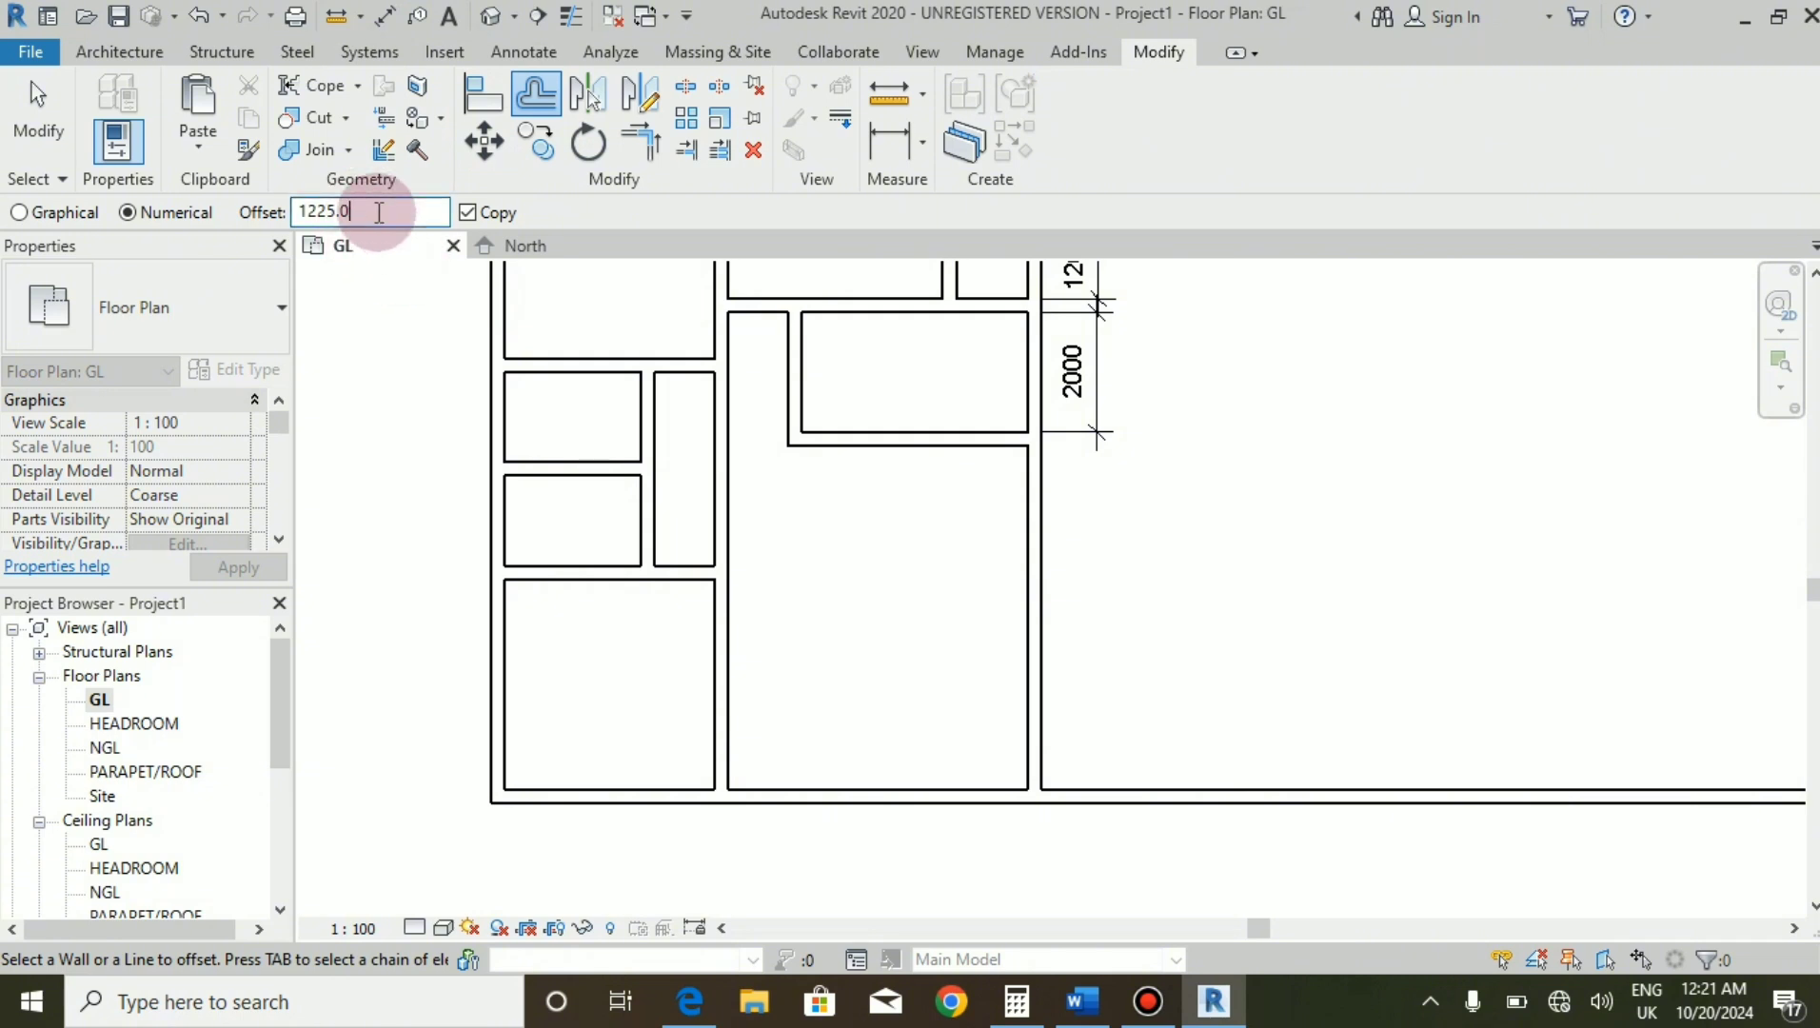
double_click(379, 212)
type("4")
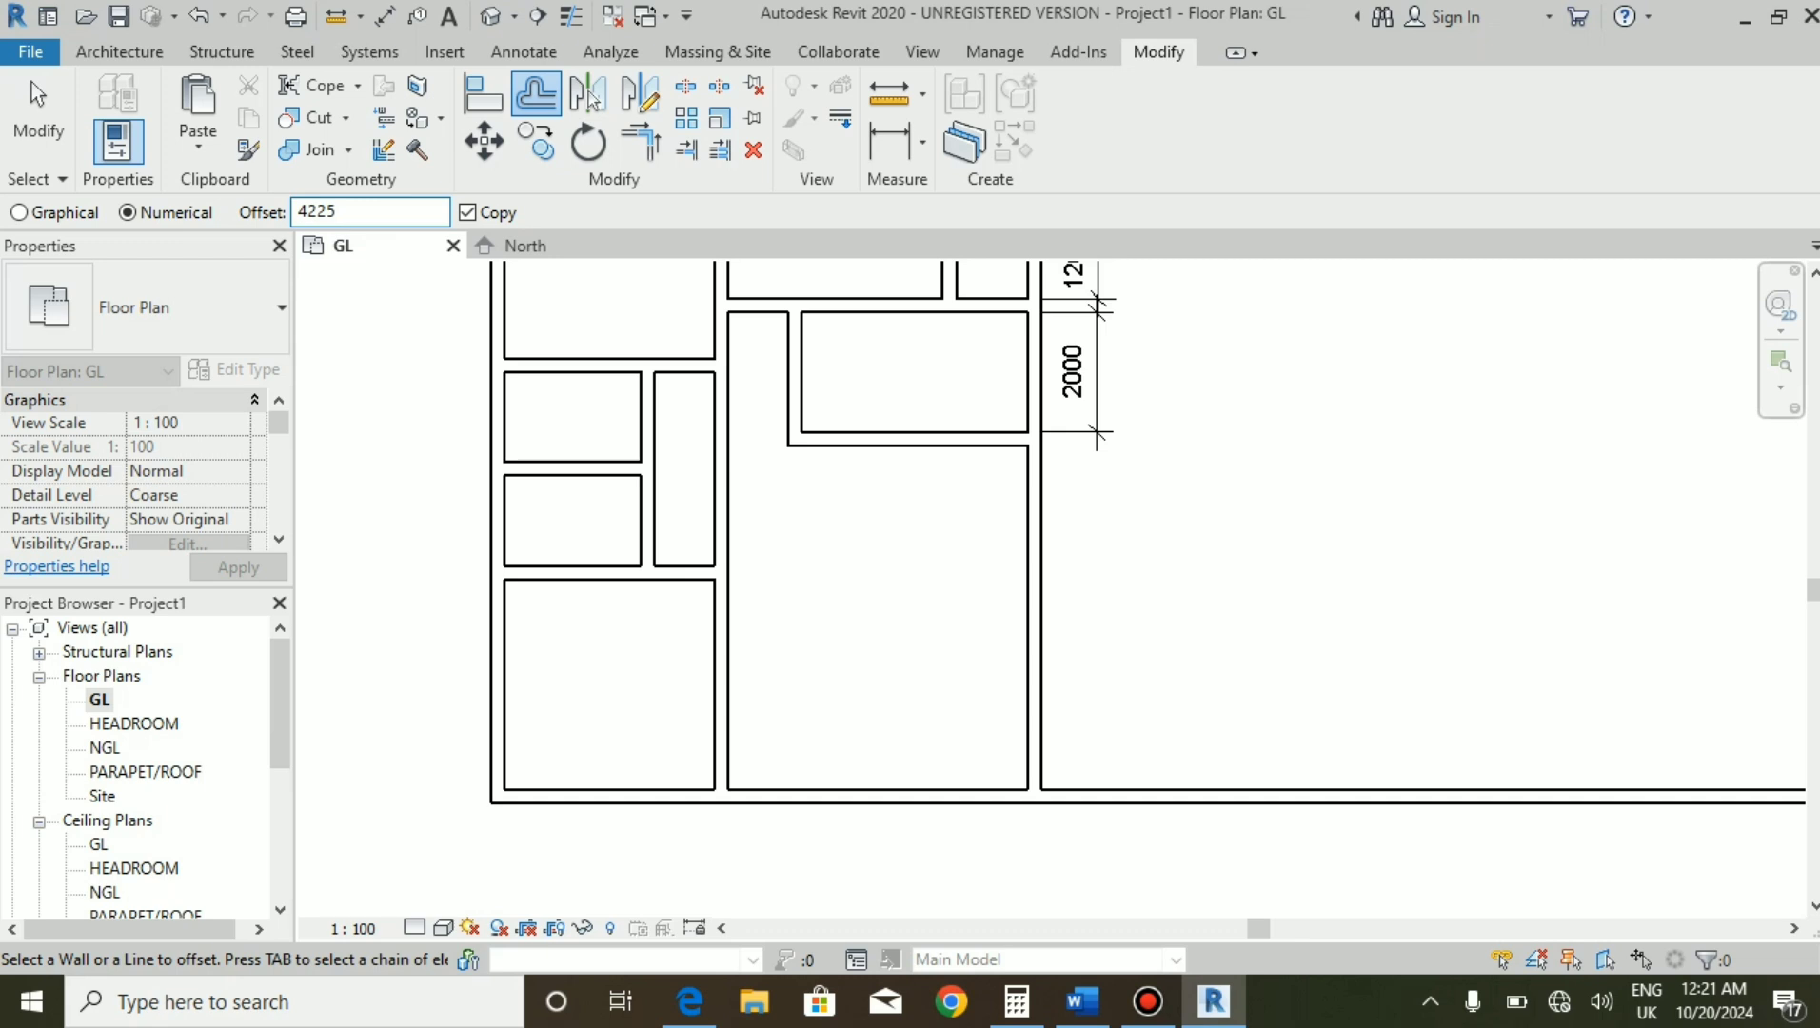
left_click(963, 447)
key("Escape")
scroll(881, 749, "up", 1)
key("Escape")
key("Escape")
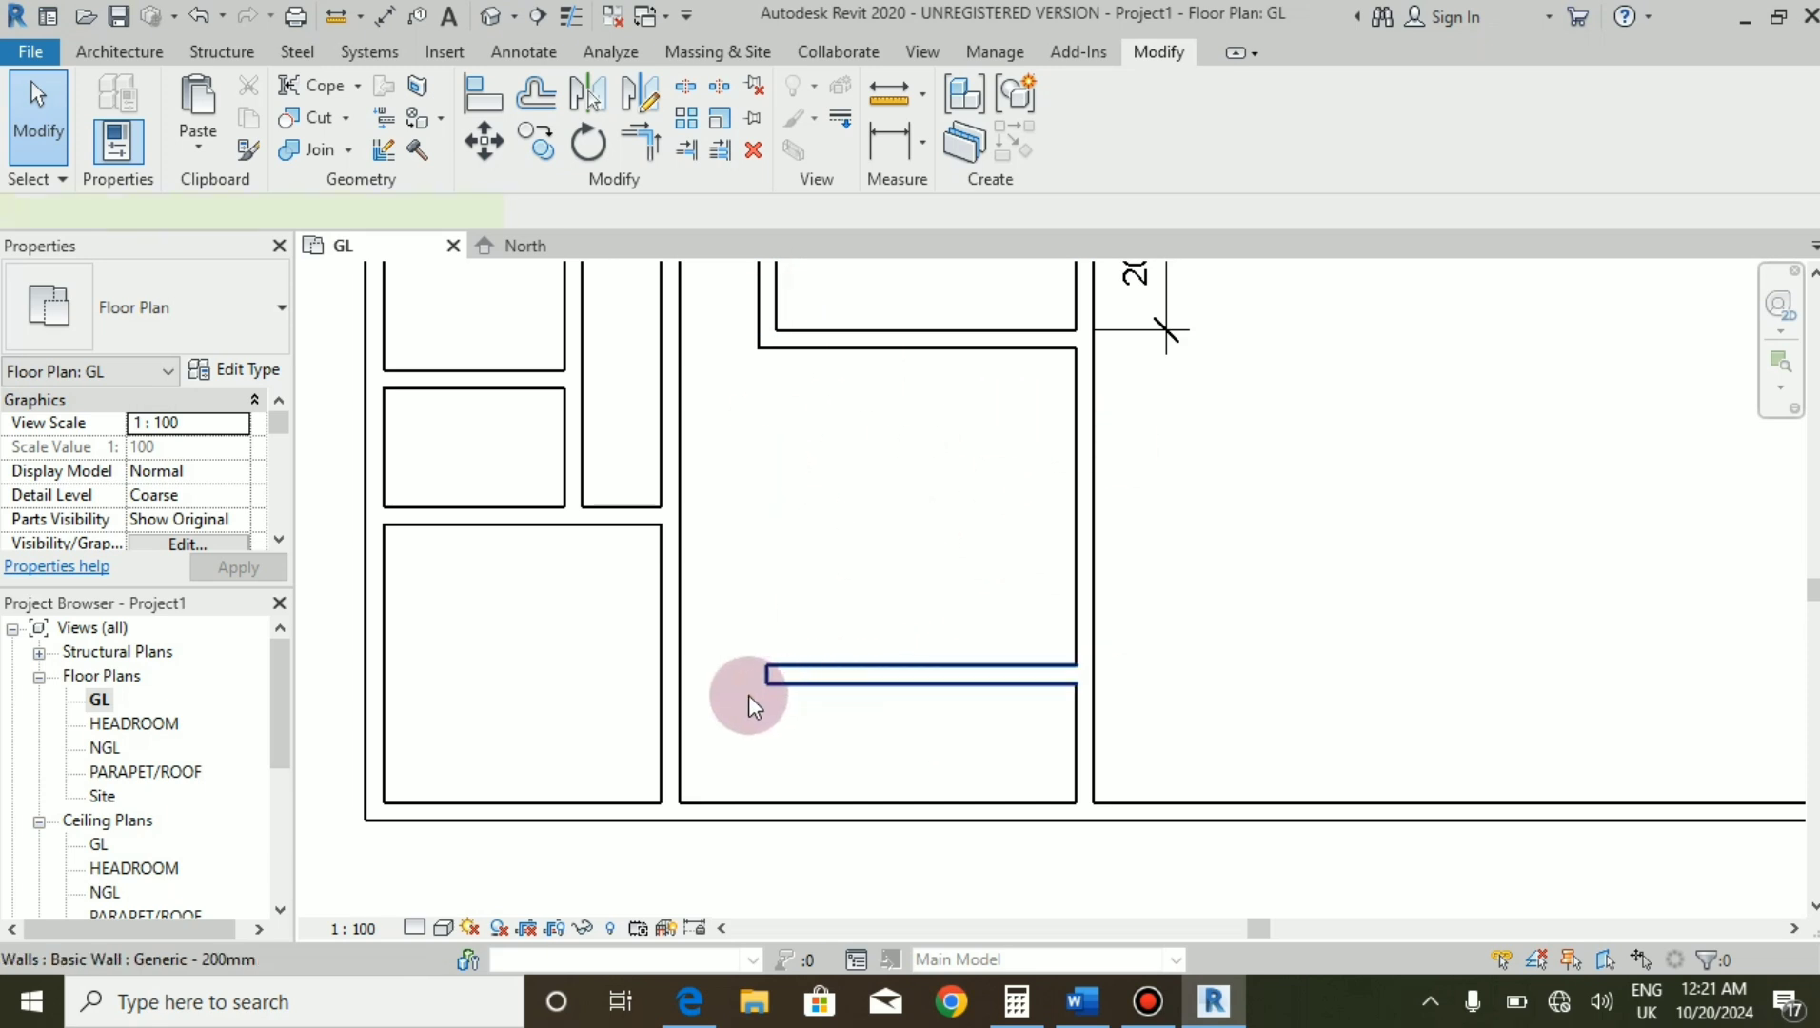
Extend the living room's lower wall at its left end to meet the central vertical wall.
left_click(772, 672)
left_click_drag(771, 673, 678, 673)
left_click(816, 717)
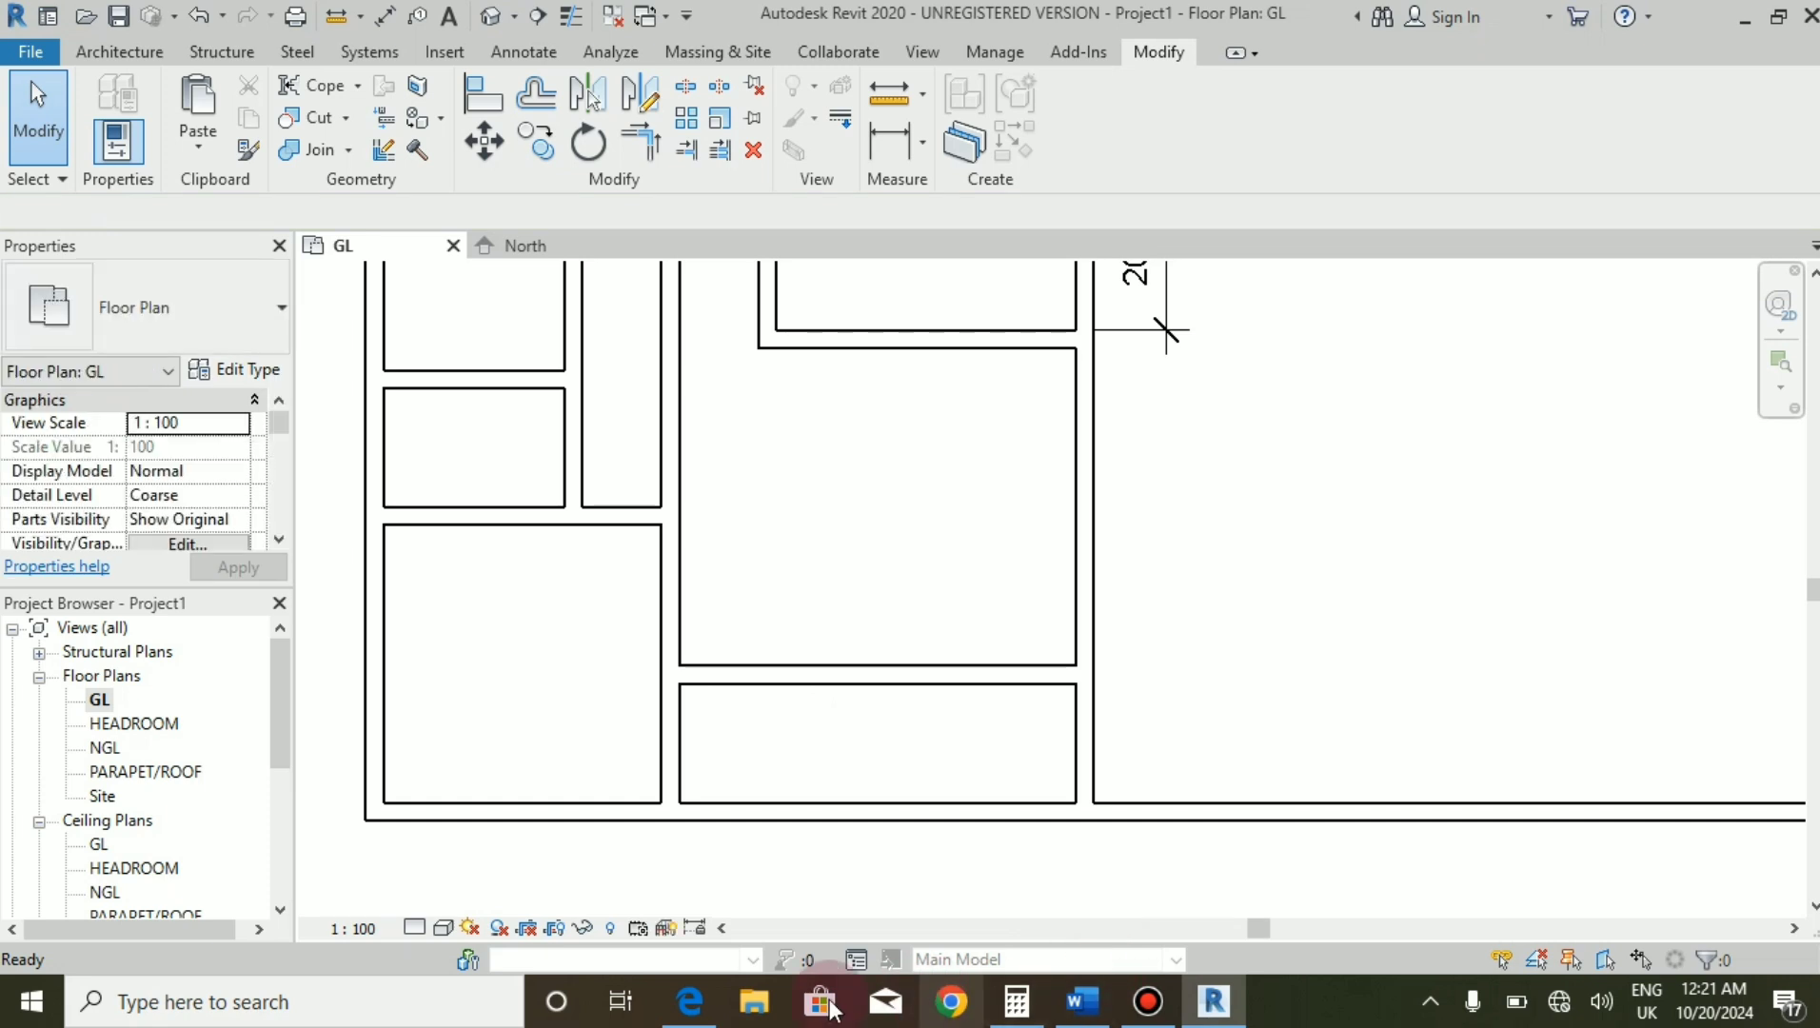
Recheck the living room's vertical dimension in RRR-Model.pdf in Edge, and return to Revit.
left_click(689, 1002)
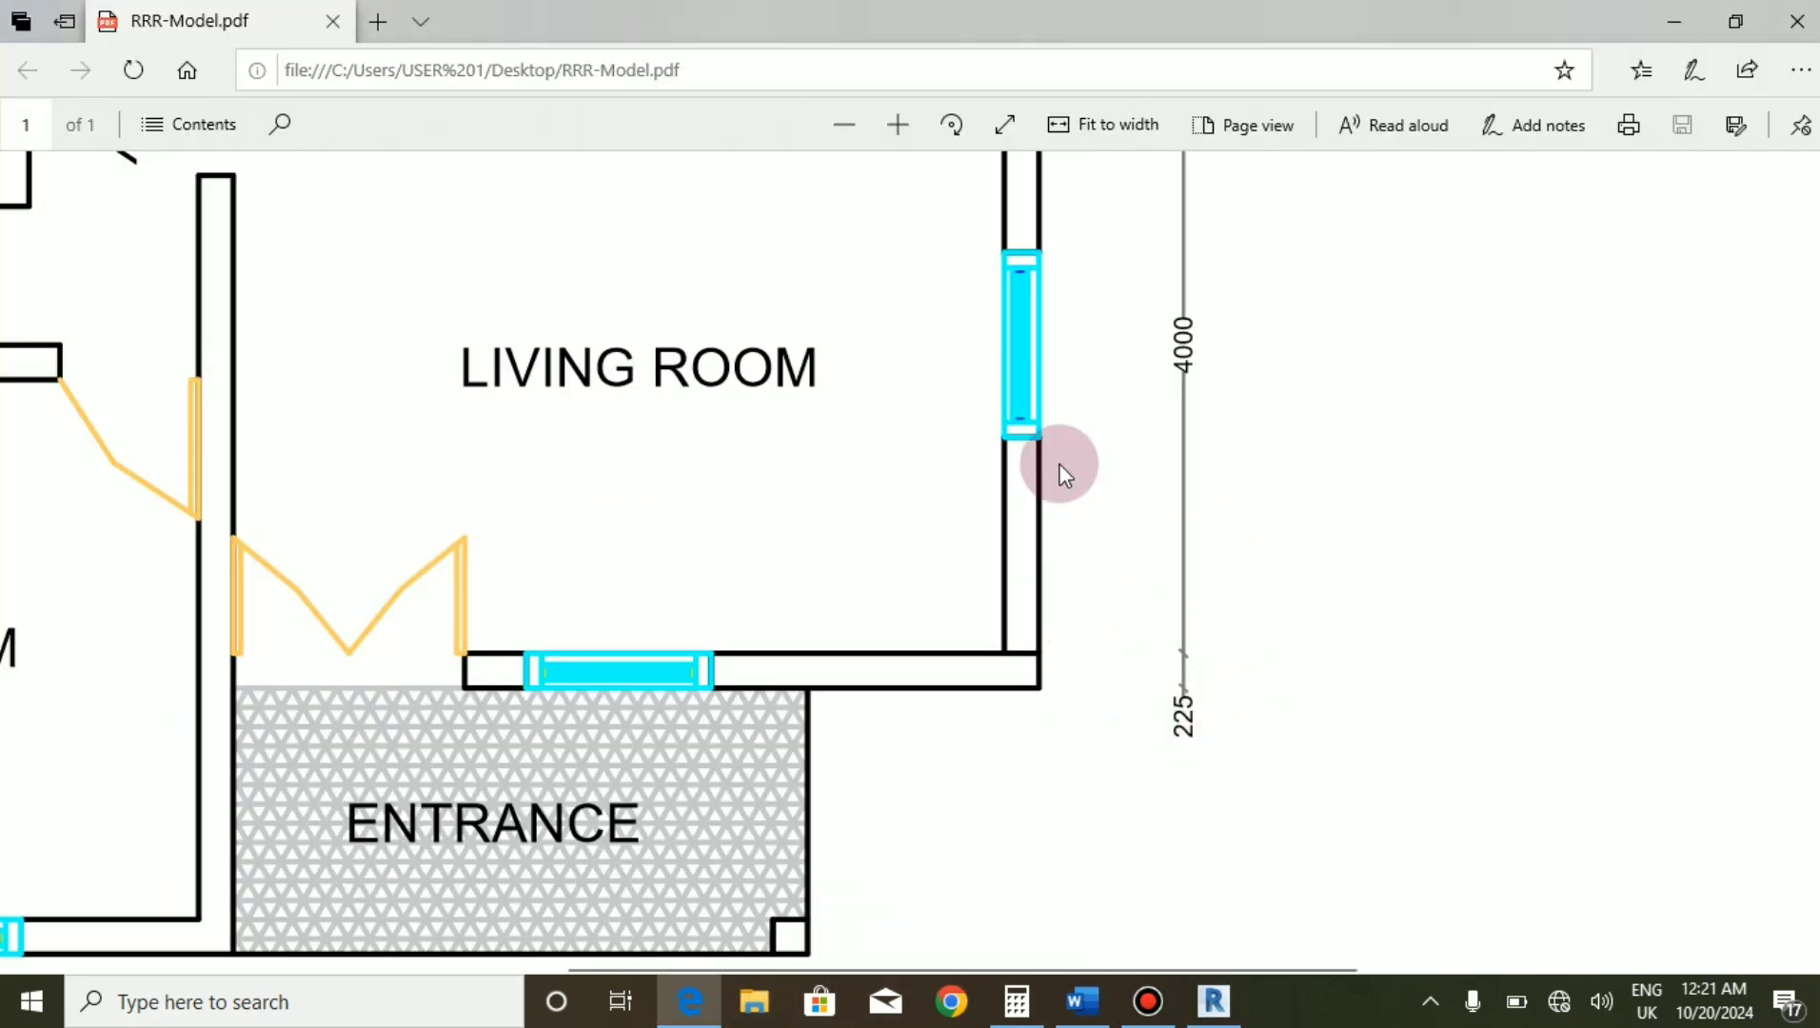
scroll(1064, 473, "up", 1)
left_click(1214, 1002)
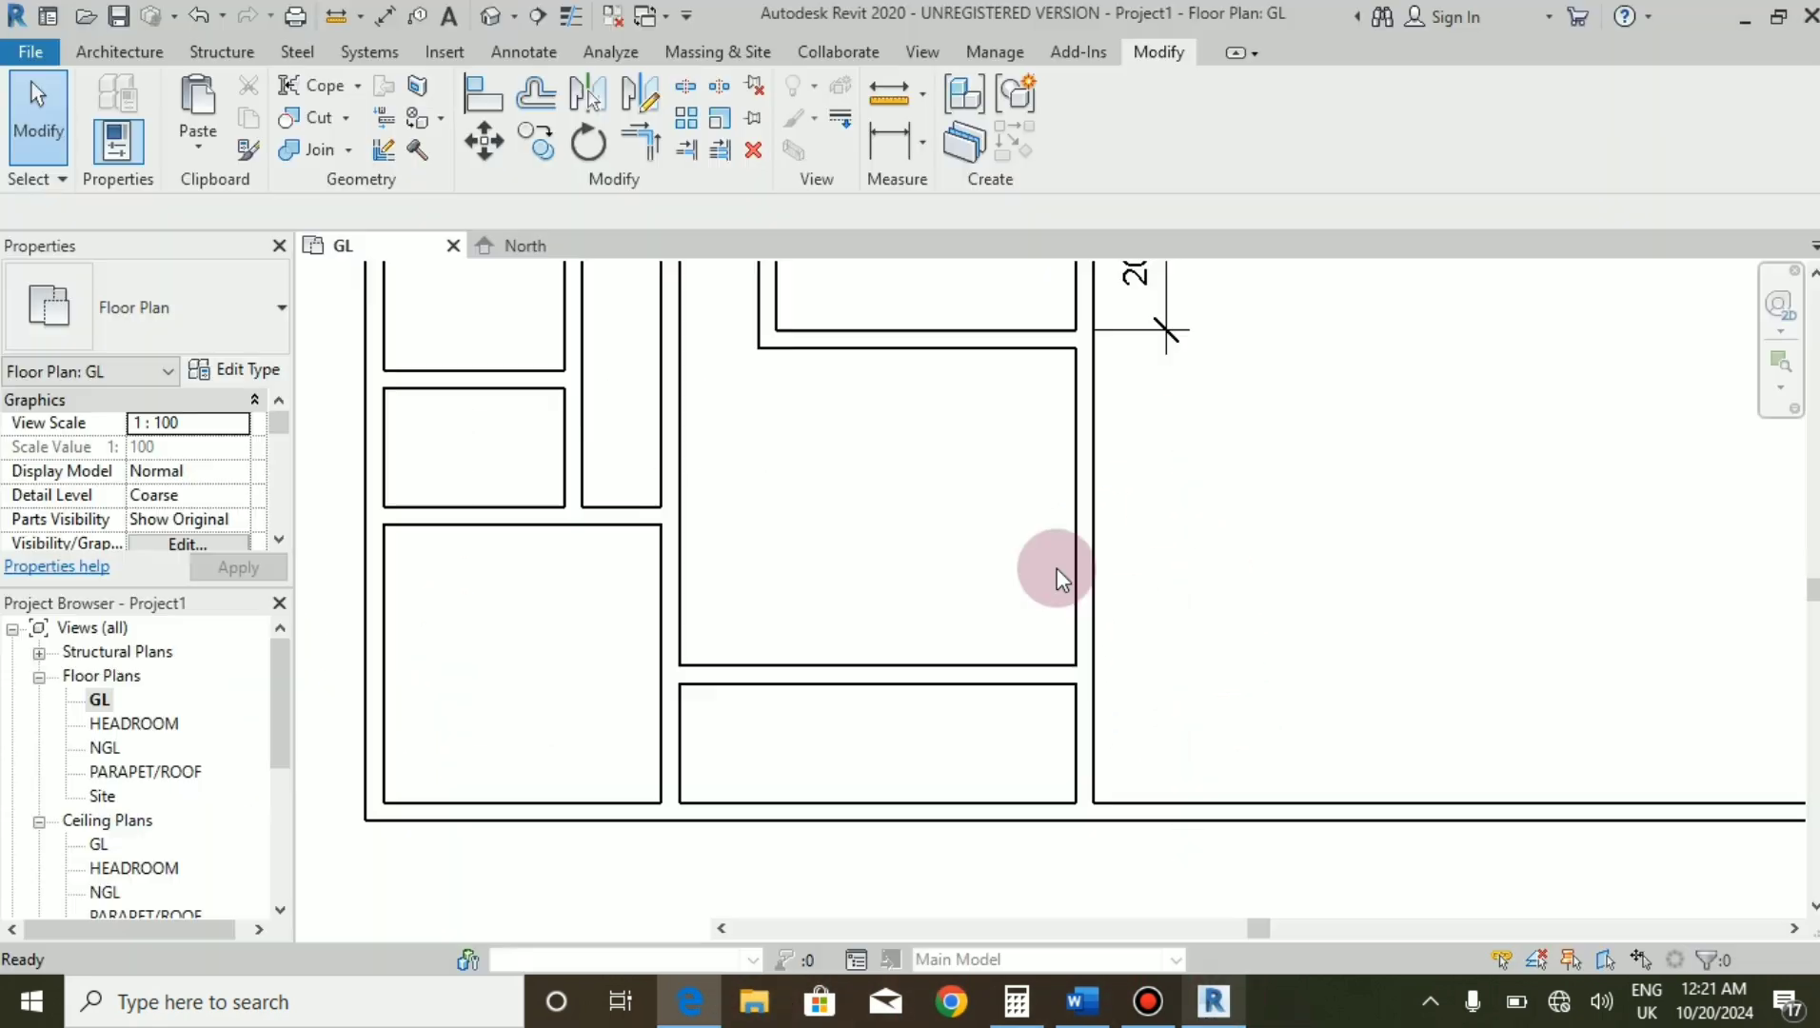
Add a linear dimension outside the right-hand wall for the living room's clear height between the dining's lower wall and the new wall.
scroll(833, 587, "down", 3)
left_click(881, 148)
scroll(953, 510, "up", 1)
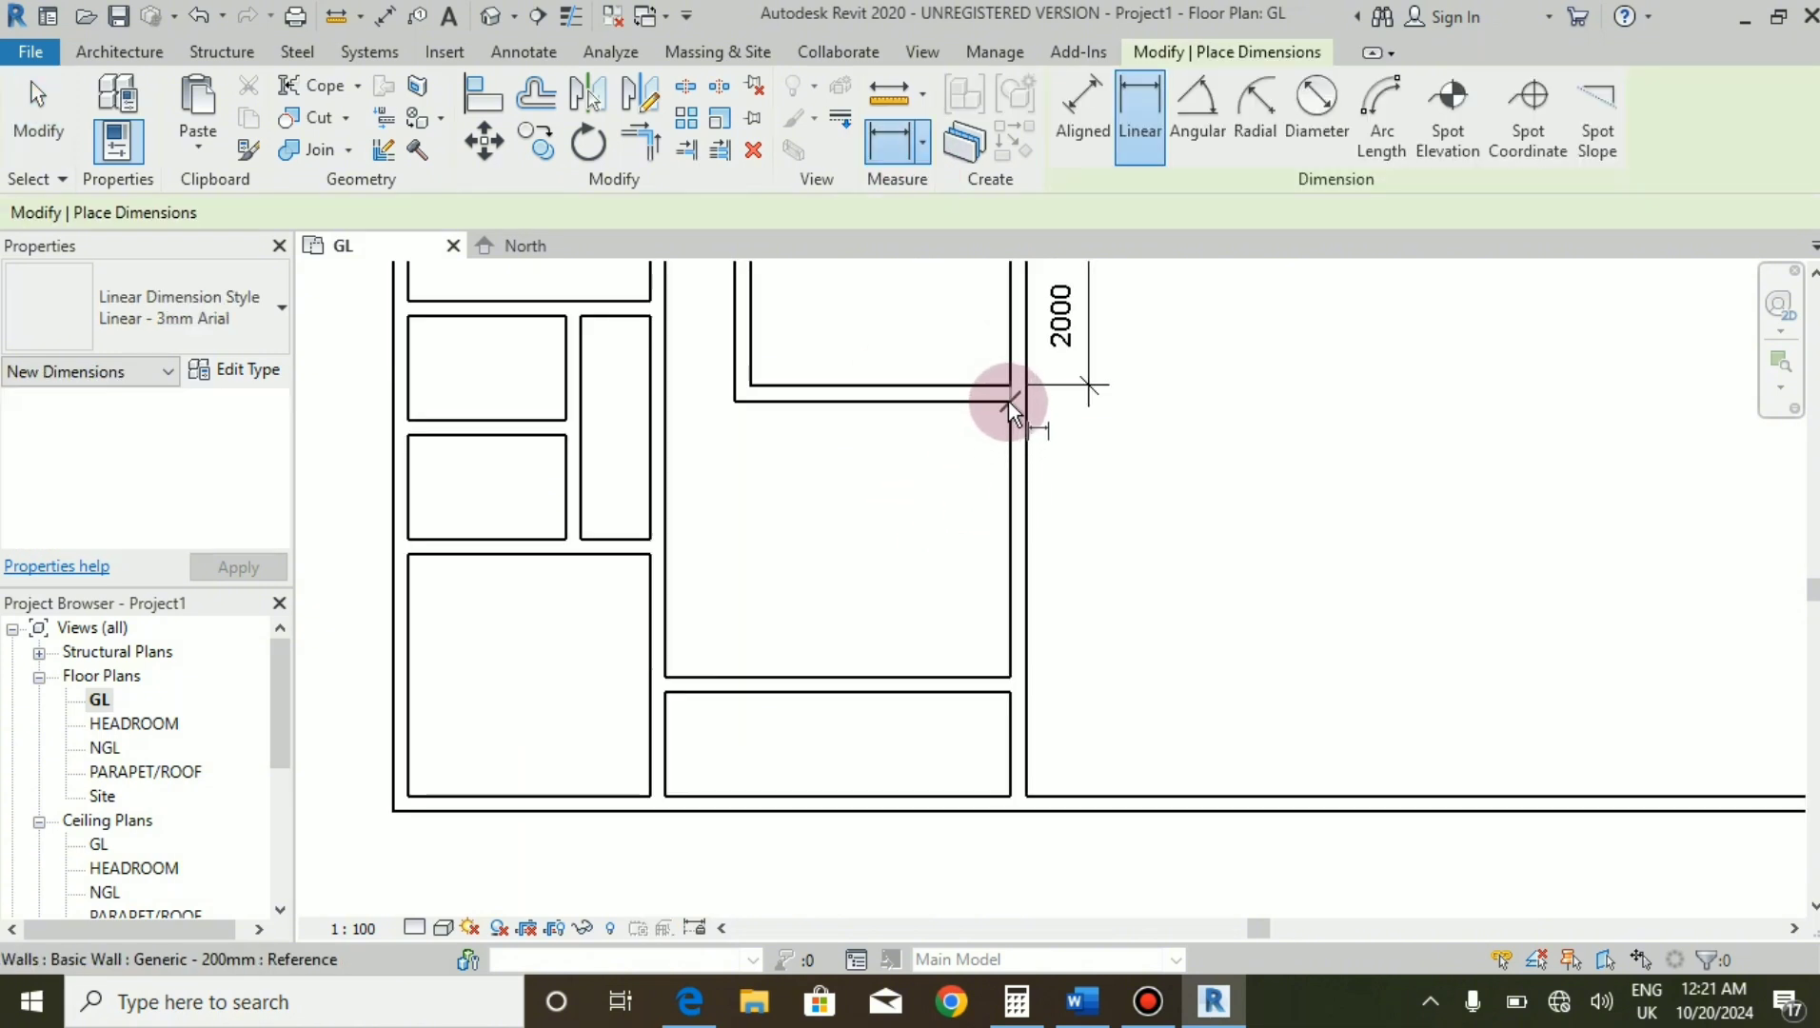
left_click(1009, 401)
left_click(1010, 676)
left_click(1077, 630)
scroll(1088, 400, "up", 1)
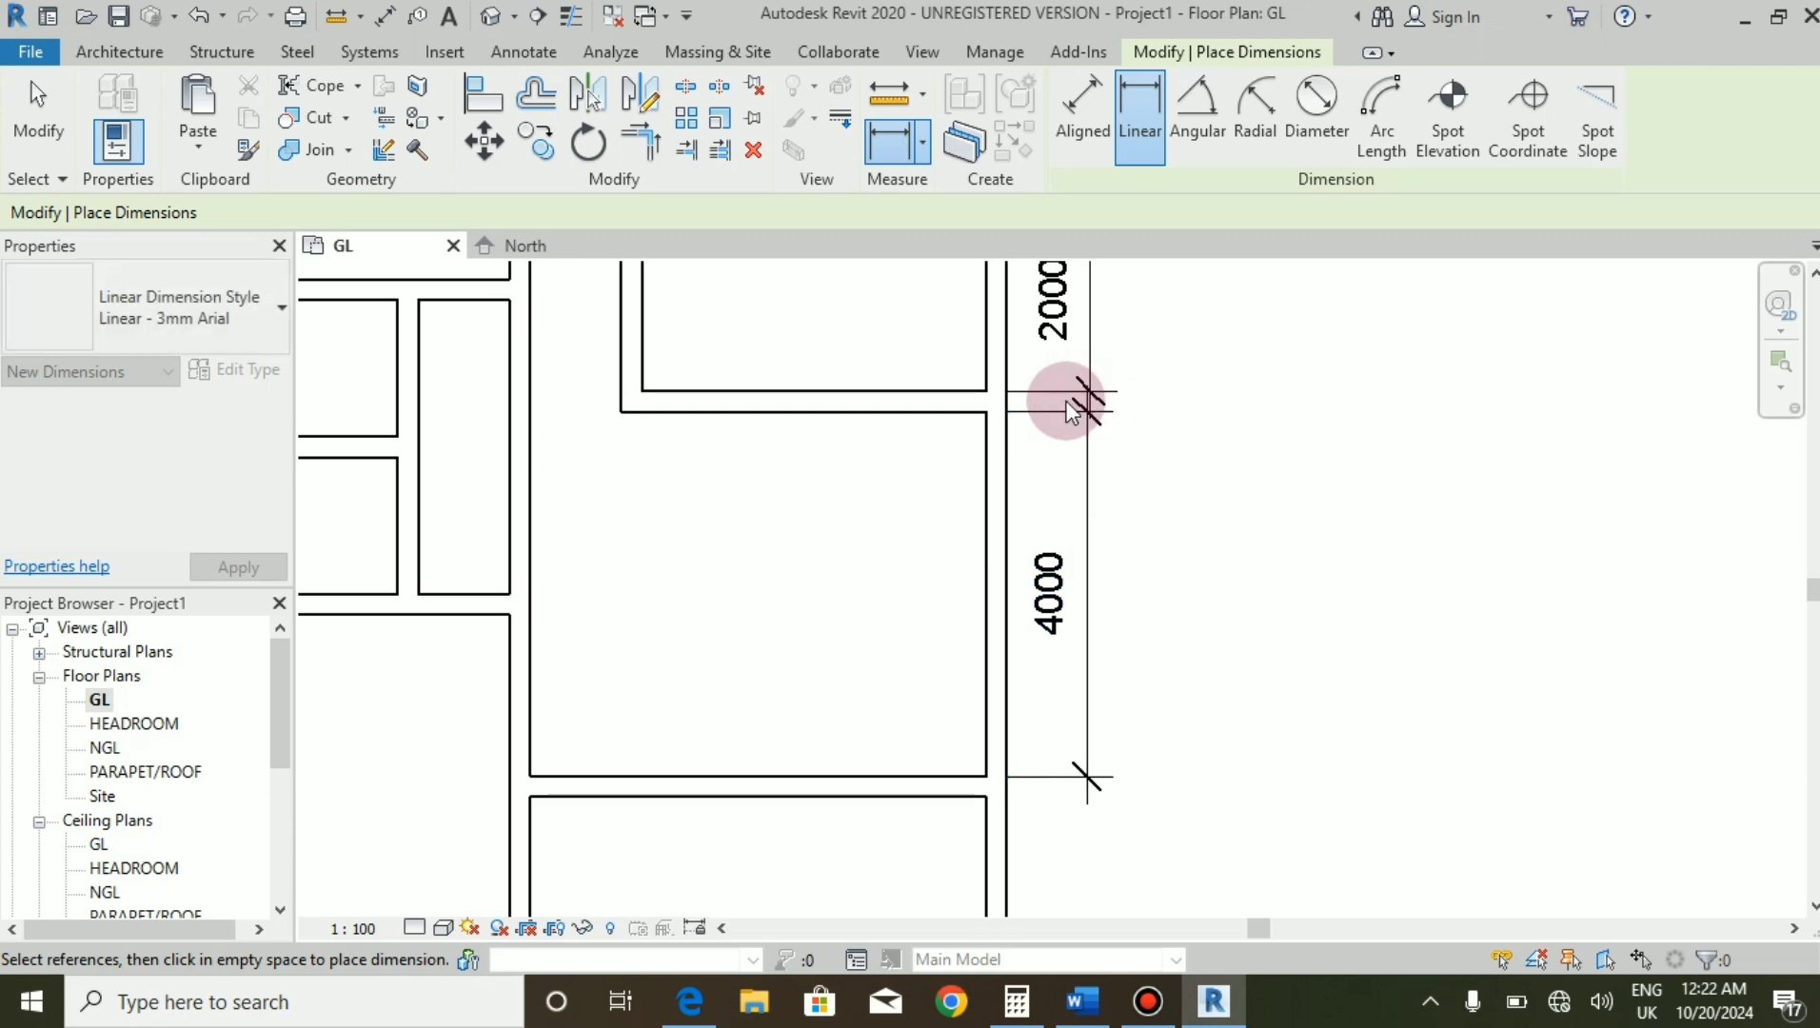
scroll(1067, 402, "down", 5)
scroll(1028, 500, "up", 3)
key("Escape")
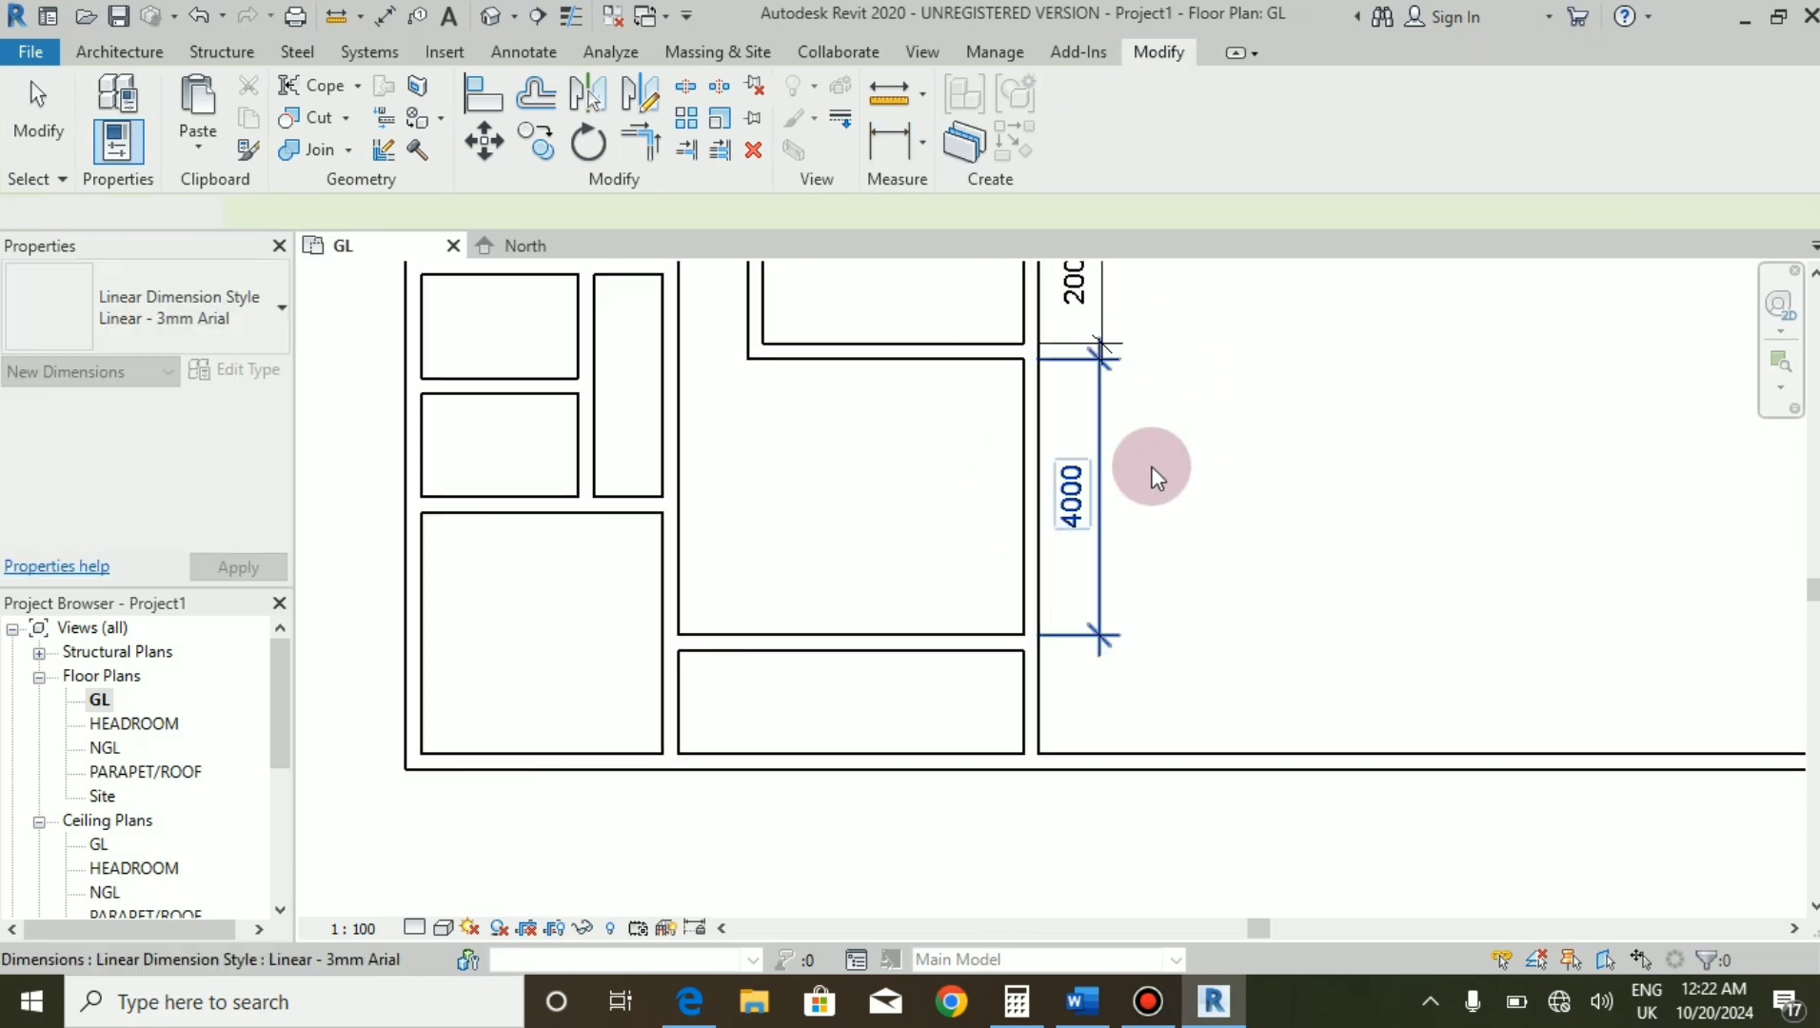
key("Escape")
scroll(689, 684, "down", 1)
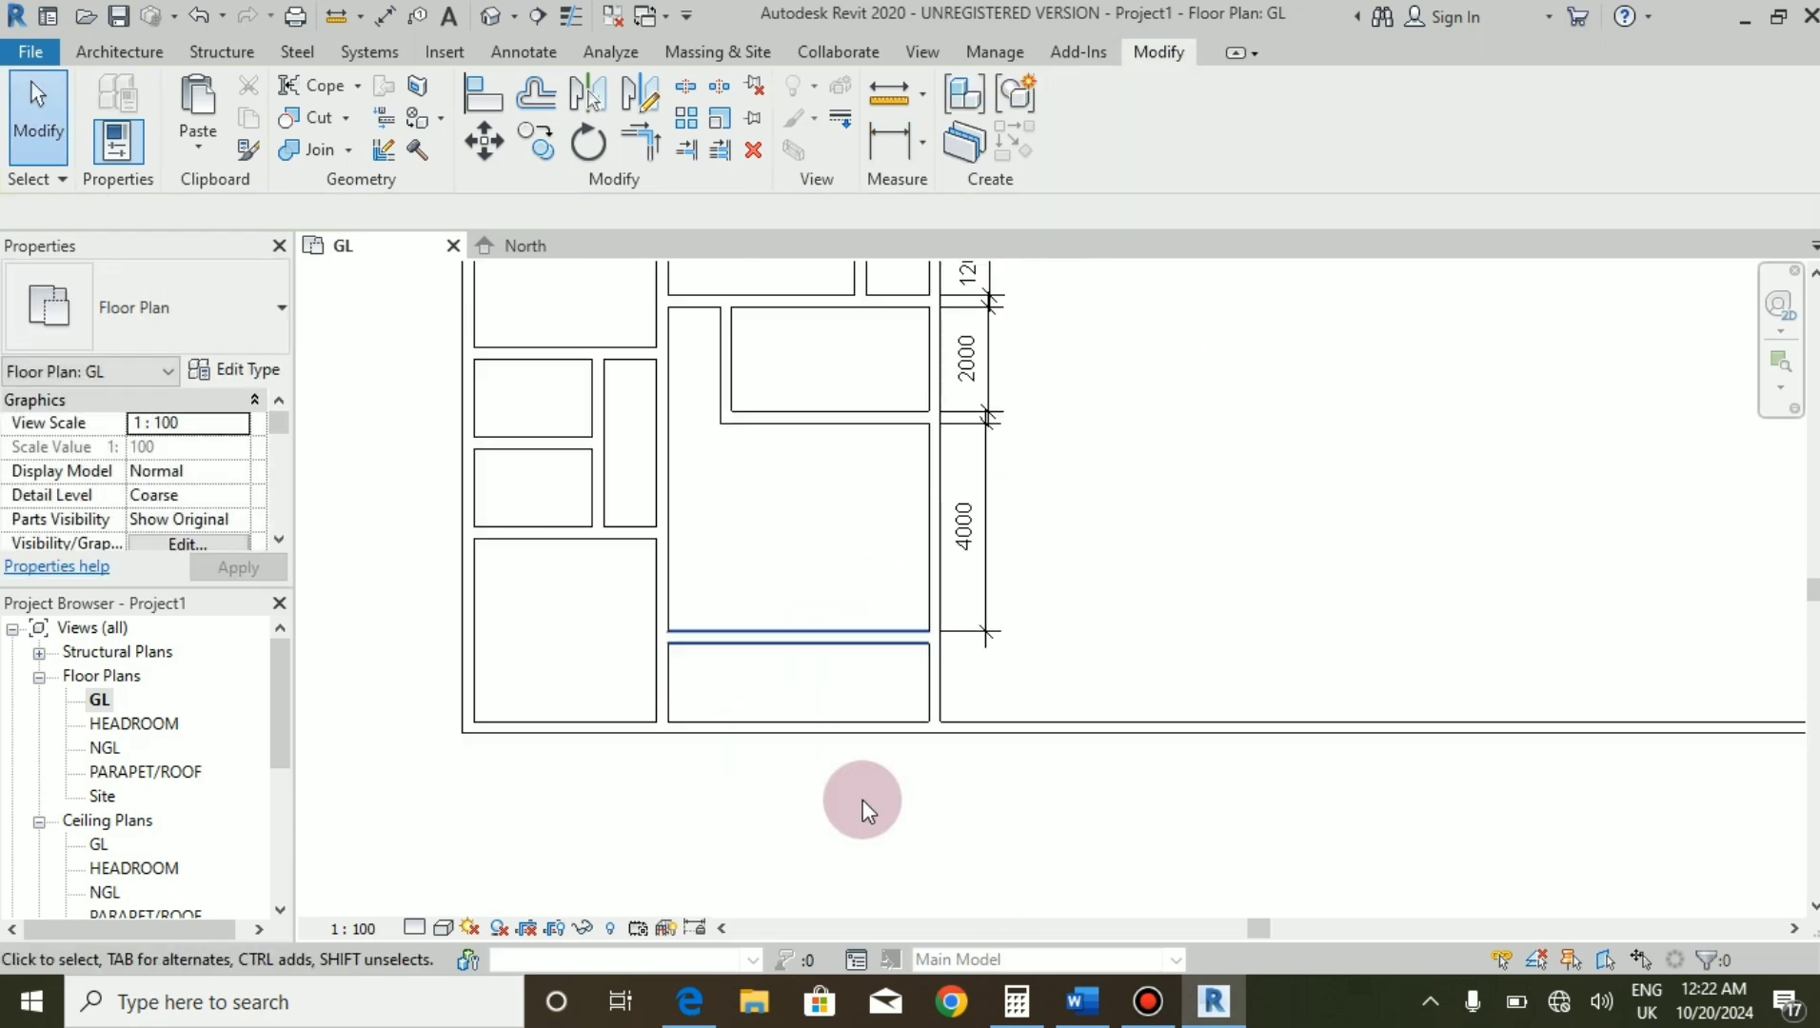
Examine the entrance's layout and its horizontal dimensions below the living room in RRR-Model.pdf in Edge, and return to Revit.
left_click(689, 1002)
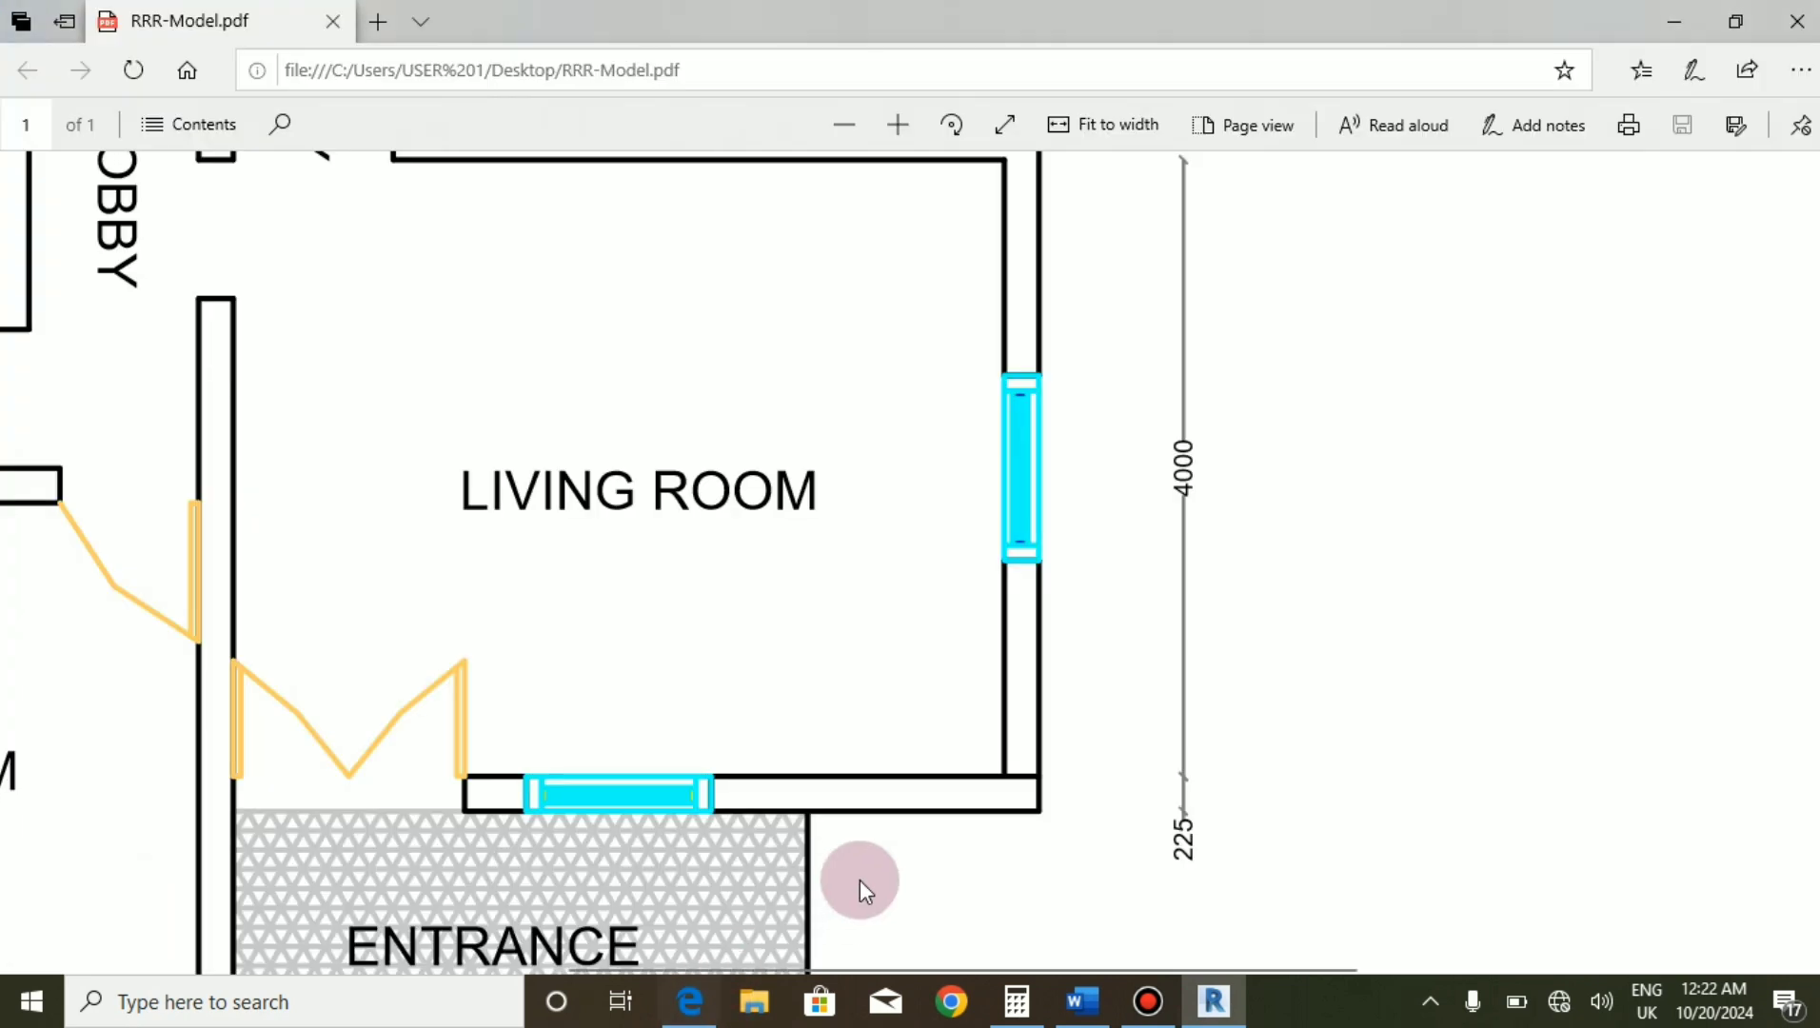
scroll(800, 533, "down", 5)
scroll(956, 606, "up", 3)
scroll(981, 552, "up", 1)
scroll(1008, 622, "down", 3)
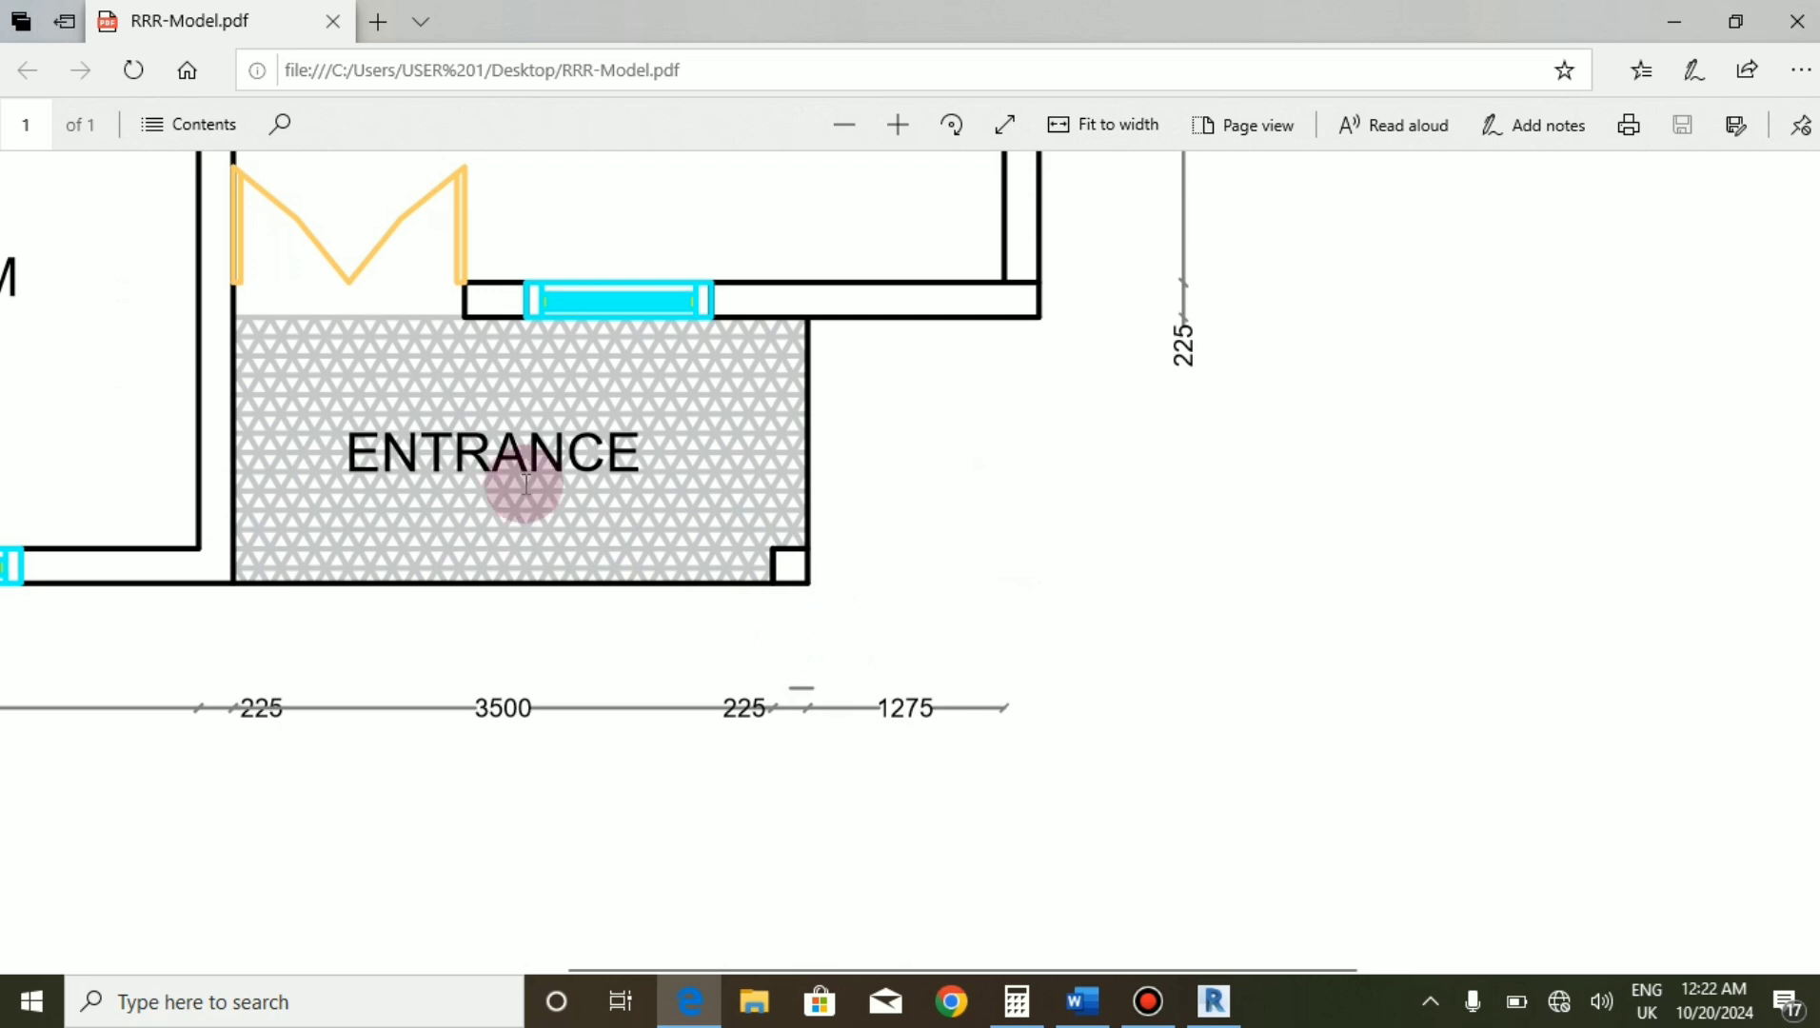
left_click(1215, 1002)
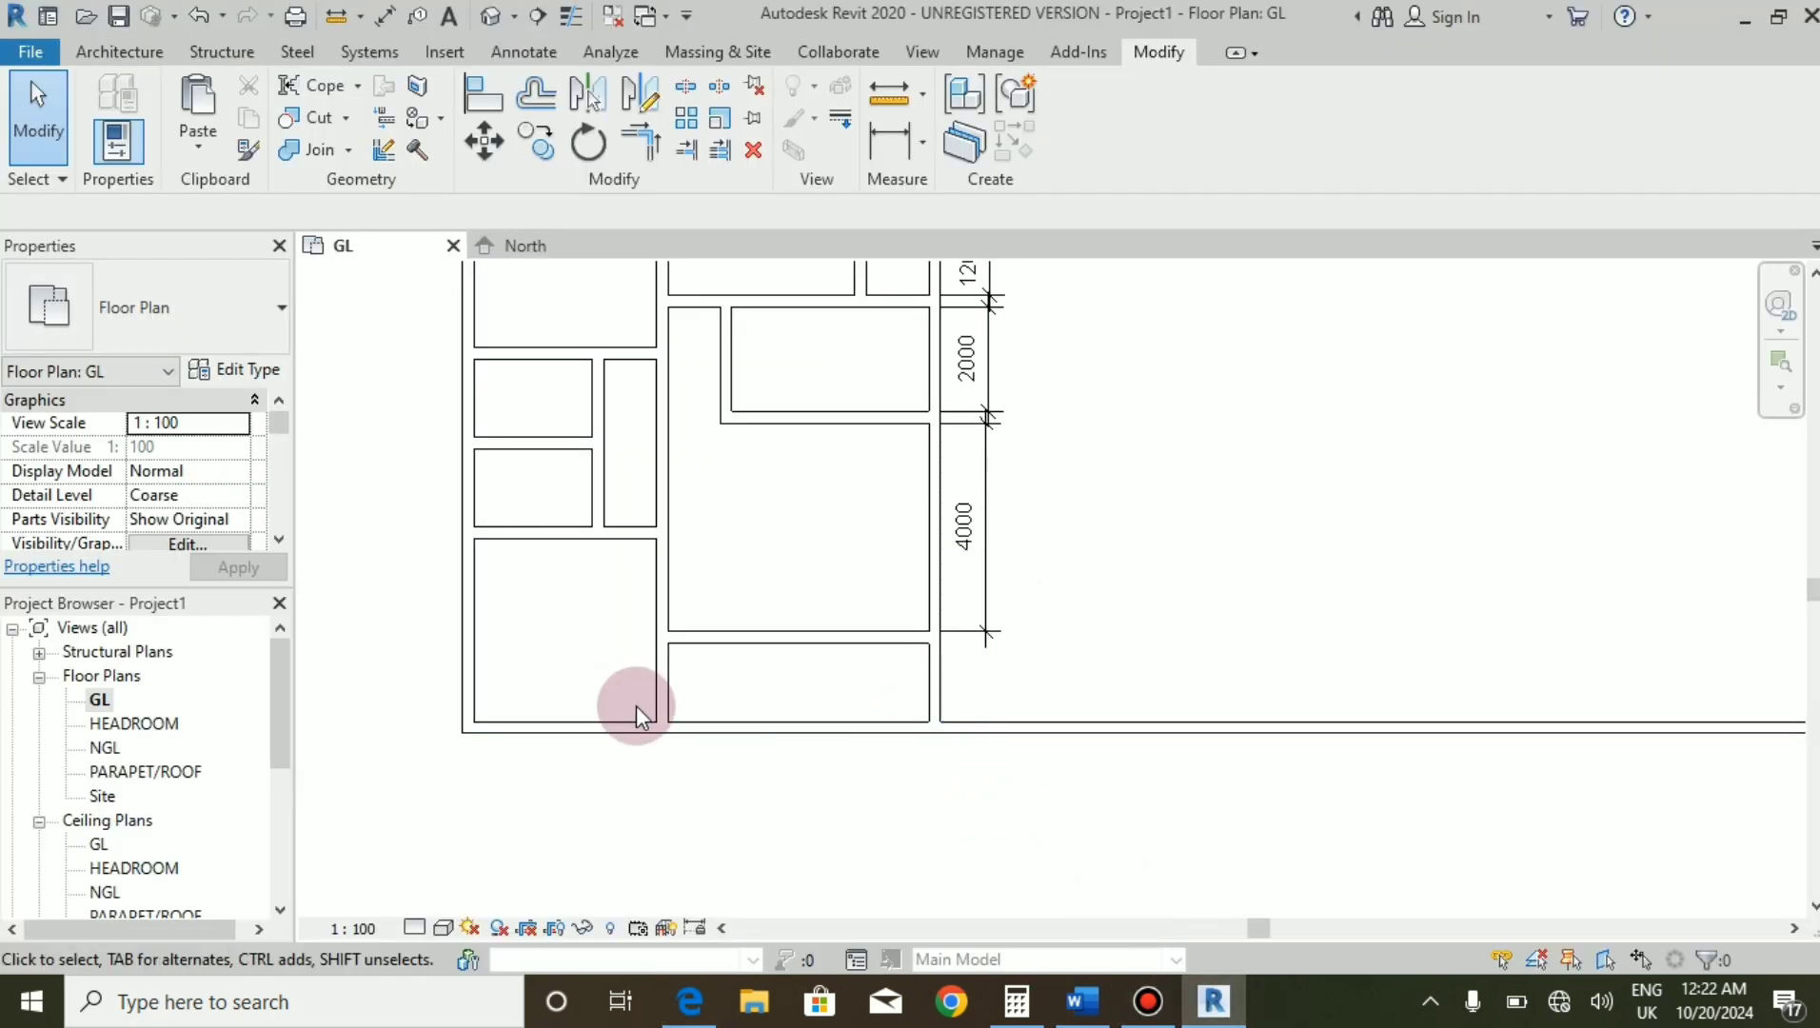
Trim the bottom exterior wall and right-hand exterior wall into a corner, removing the excess wall extending to the right.
scroll(636, 709, "up", 1)
scroll(880, 743, "up", 1)
scroll(838, 731, "down", 5)
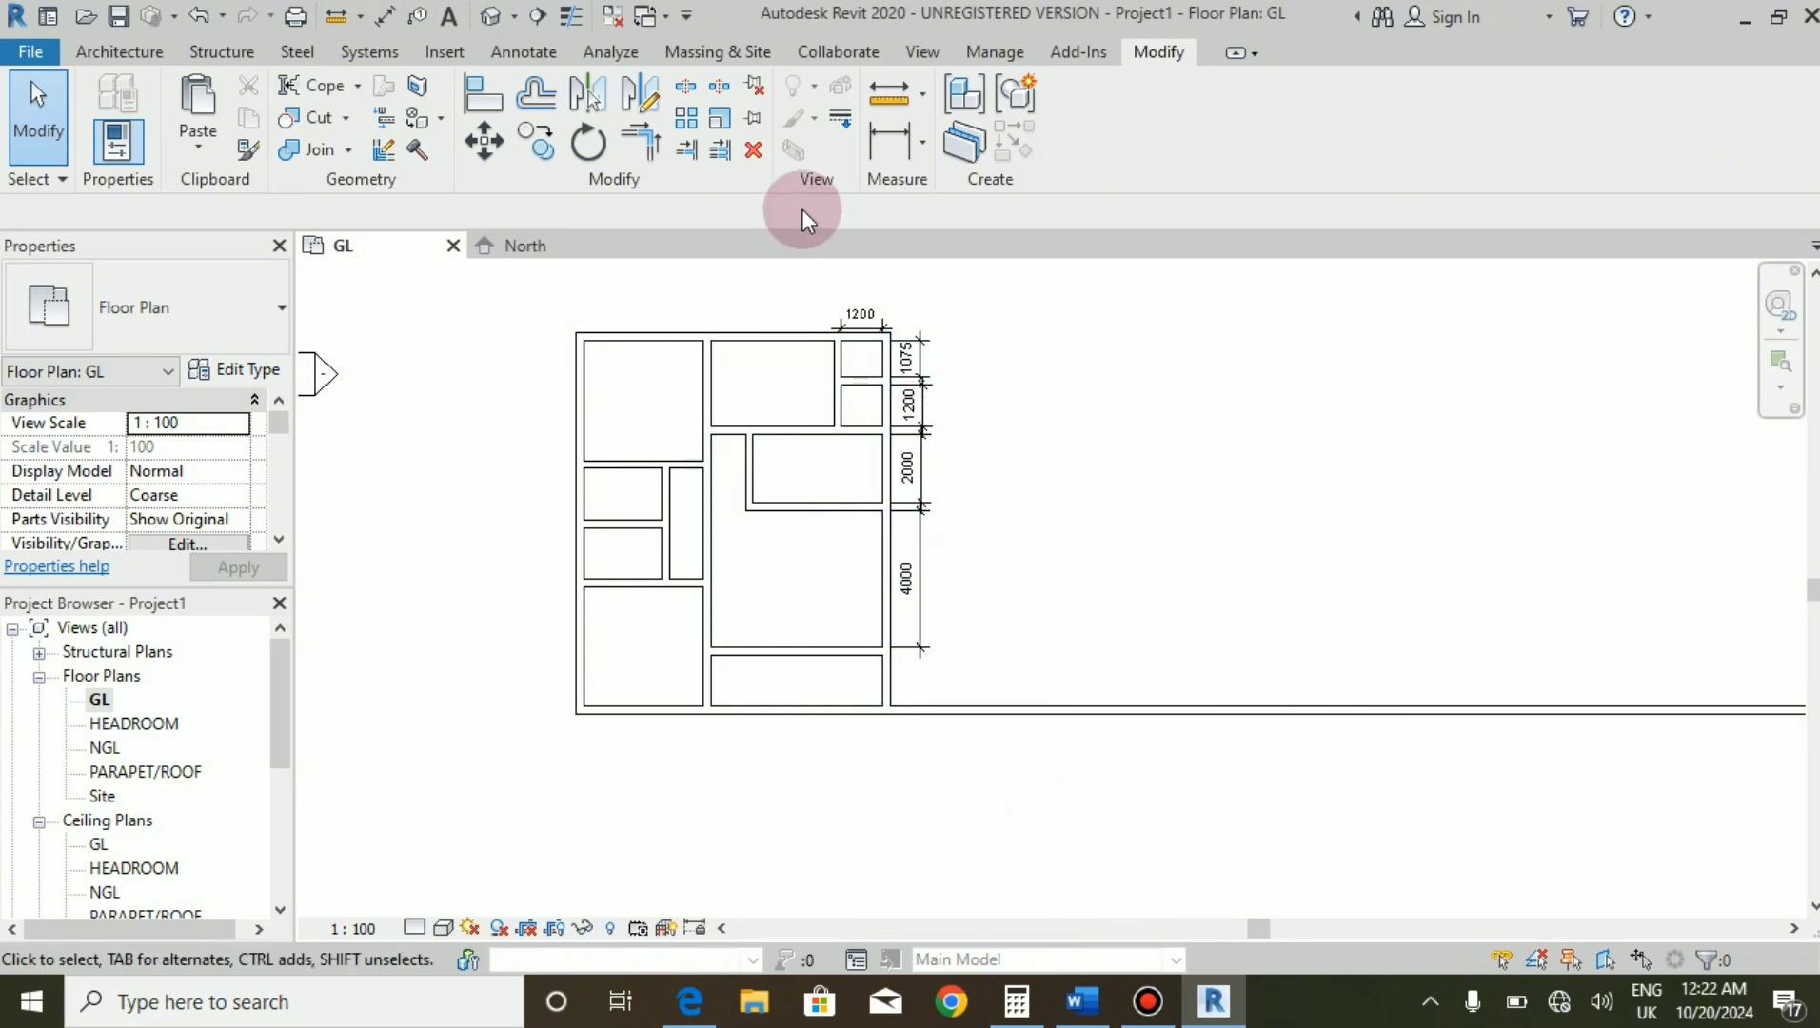
left_click(643, 142)
scroll(844, 683, "up", 4)
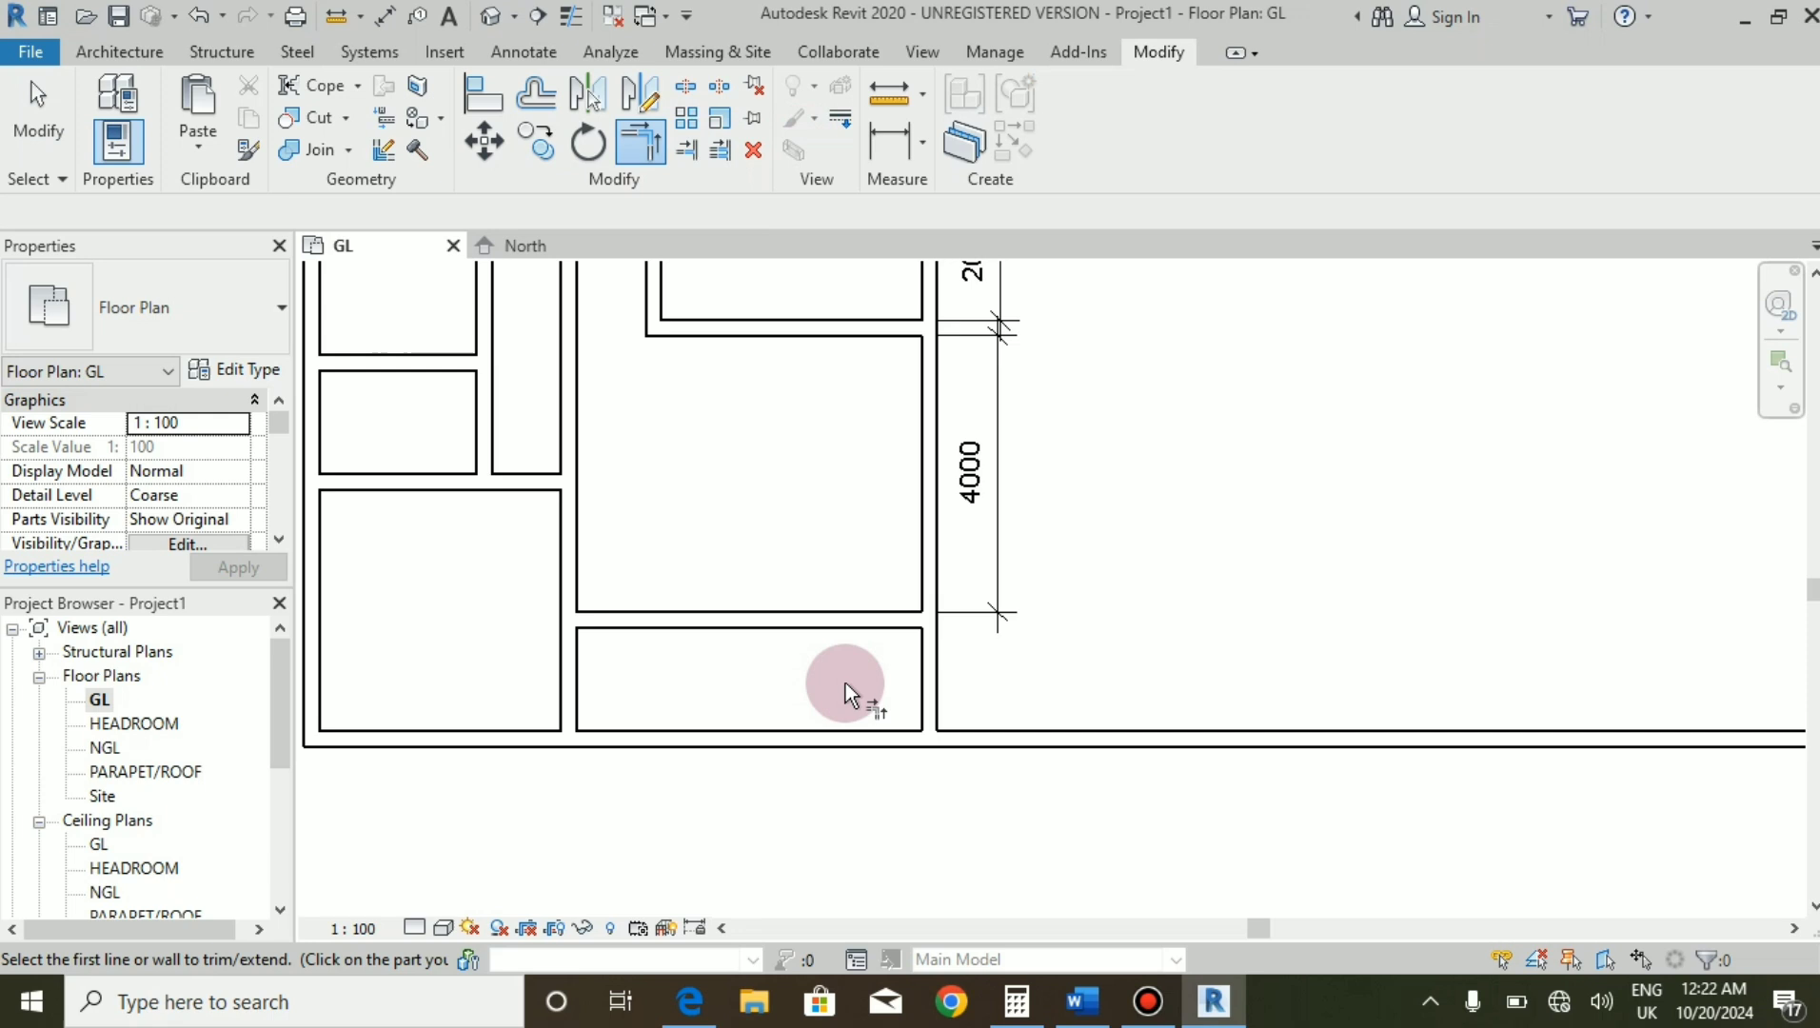
left_click(876, 752)
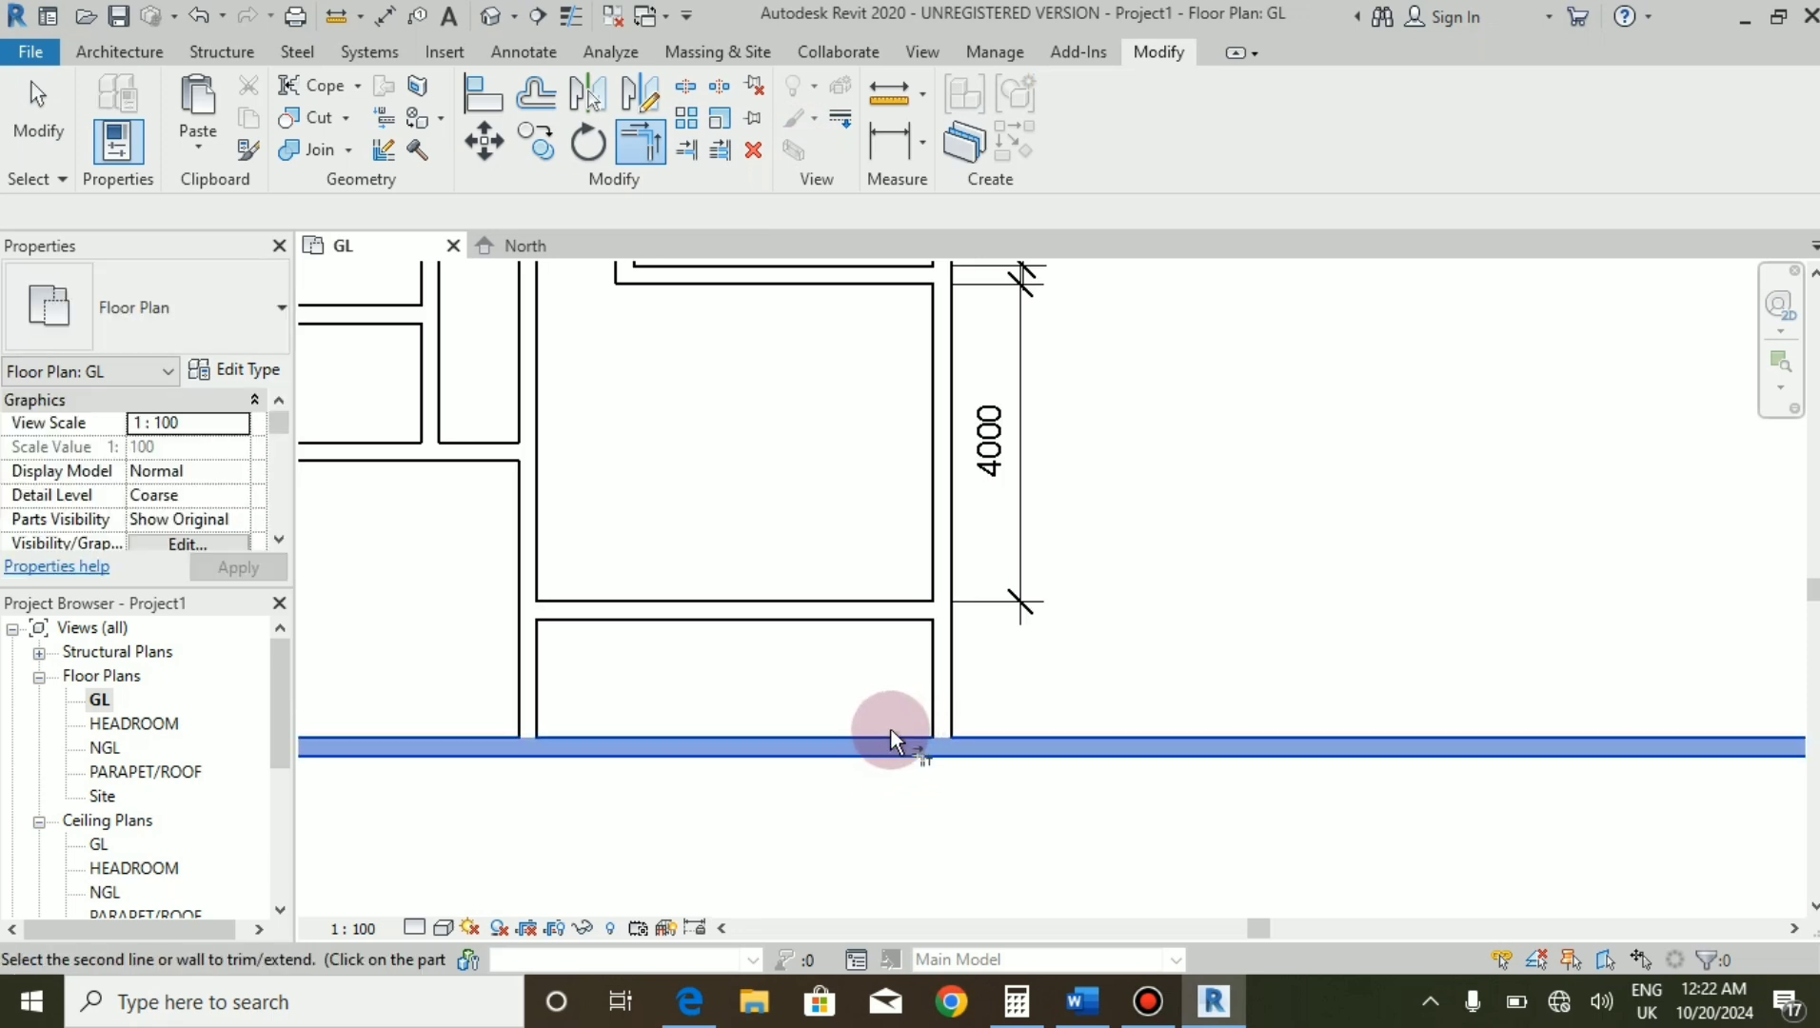
left_click(940, 665)
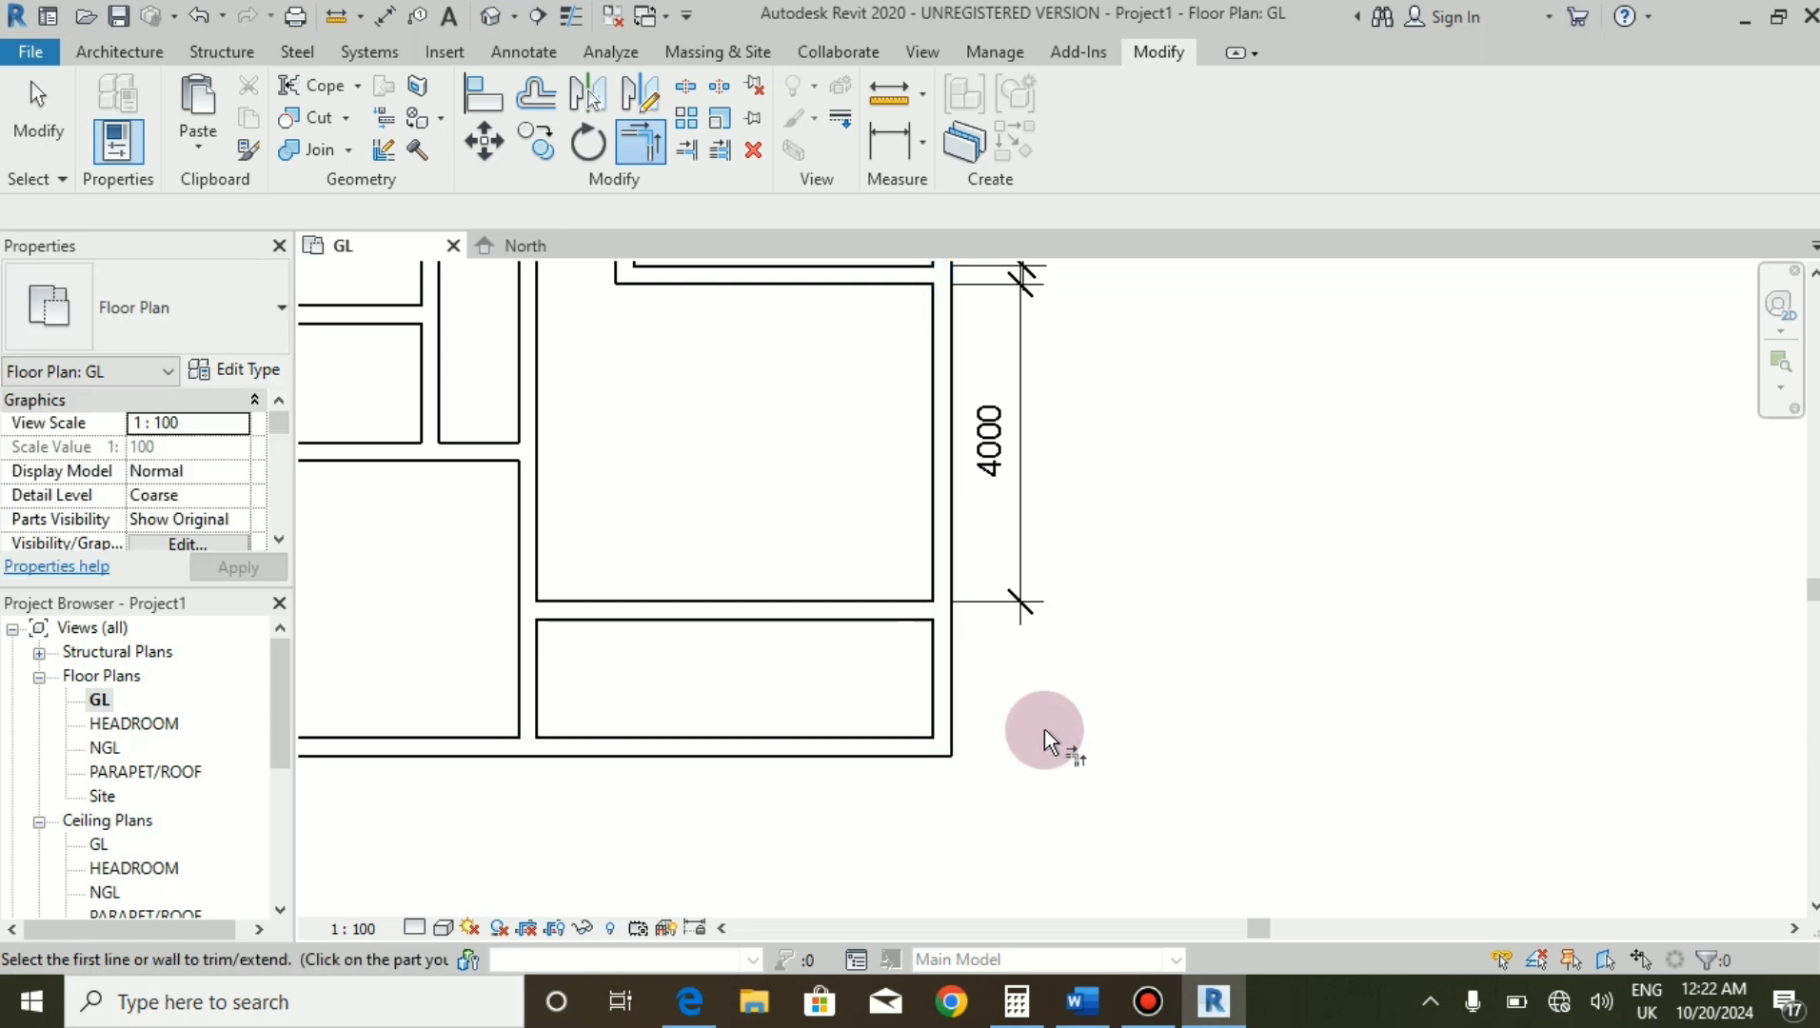
scroll(1043, 729, "down", 3)
key("Escape")
key("Escape")
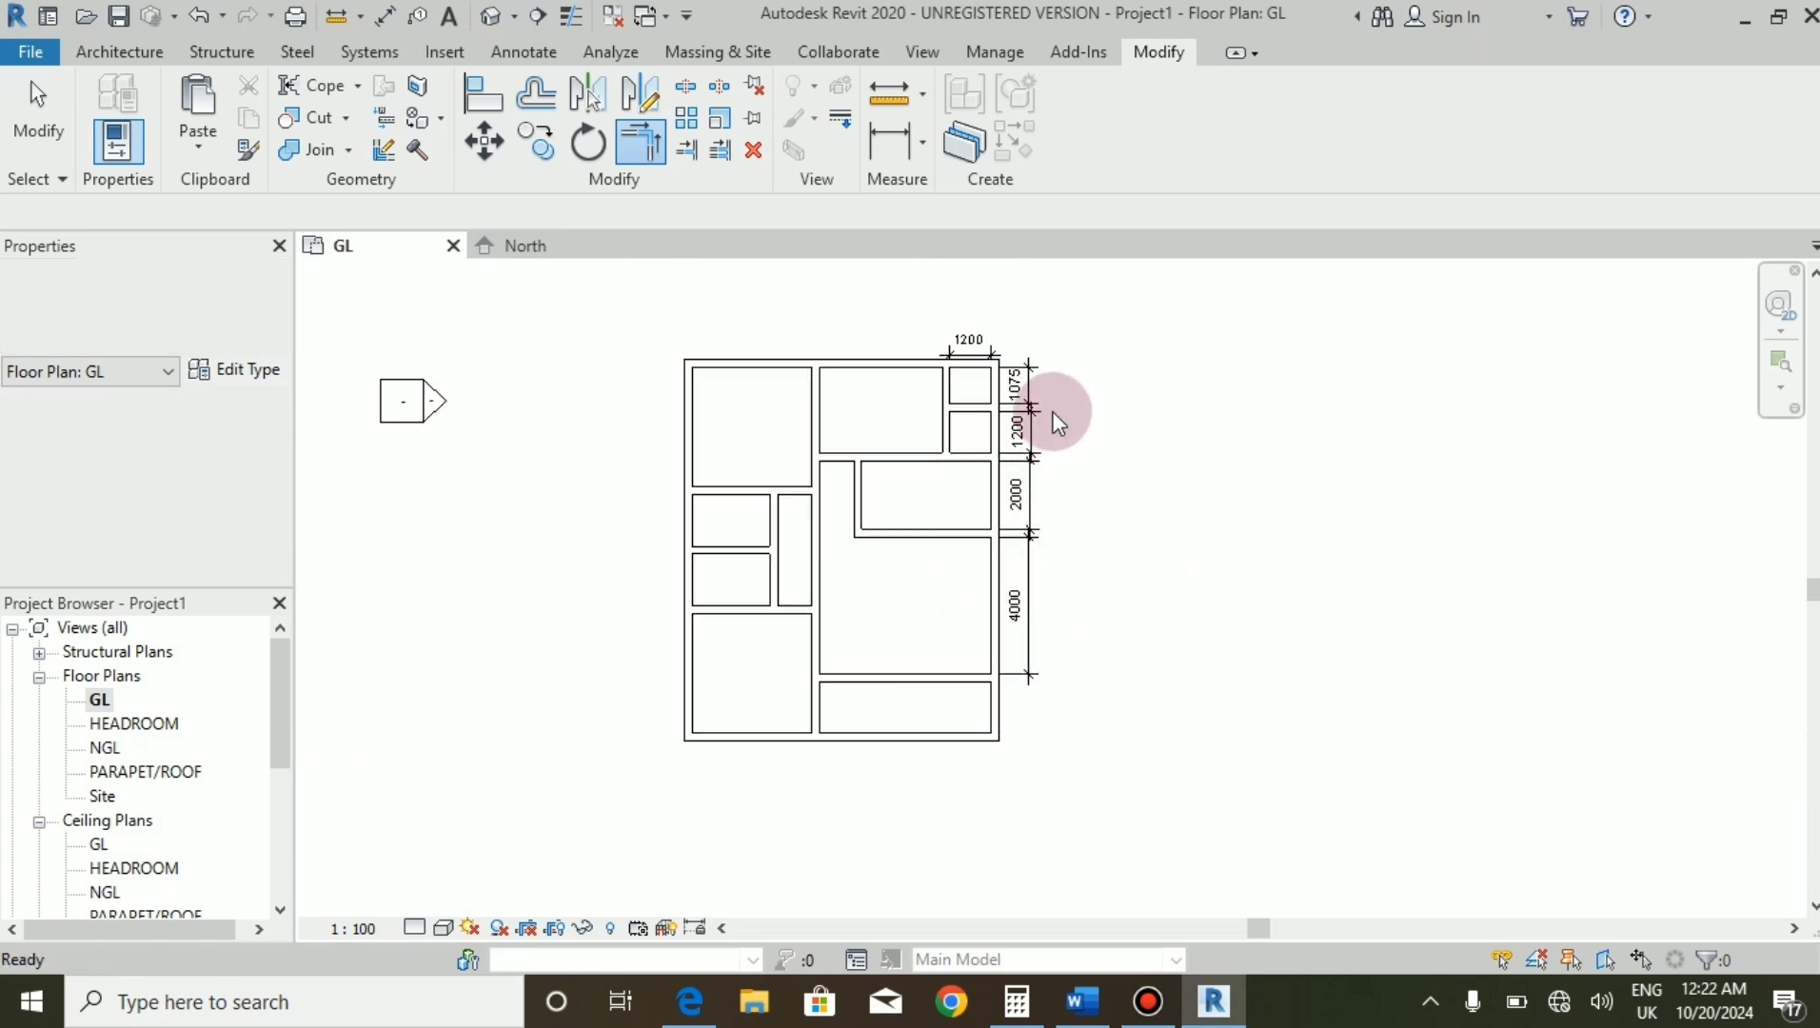
Delete the vertical dimensions beside the right-hand exterior wall and the 1200 dimension above the top wall.
scroll(1013, 519, "up", 2)
left_click_drag(1066, 275, 1043, 592)
left_click_drag(1028, 724, 1031, 738)
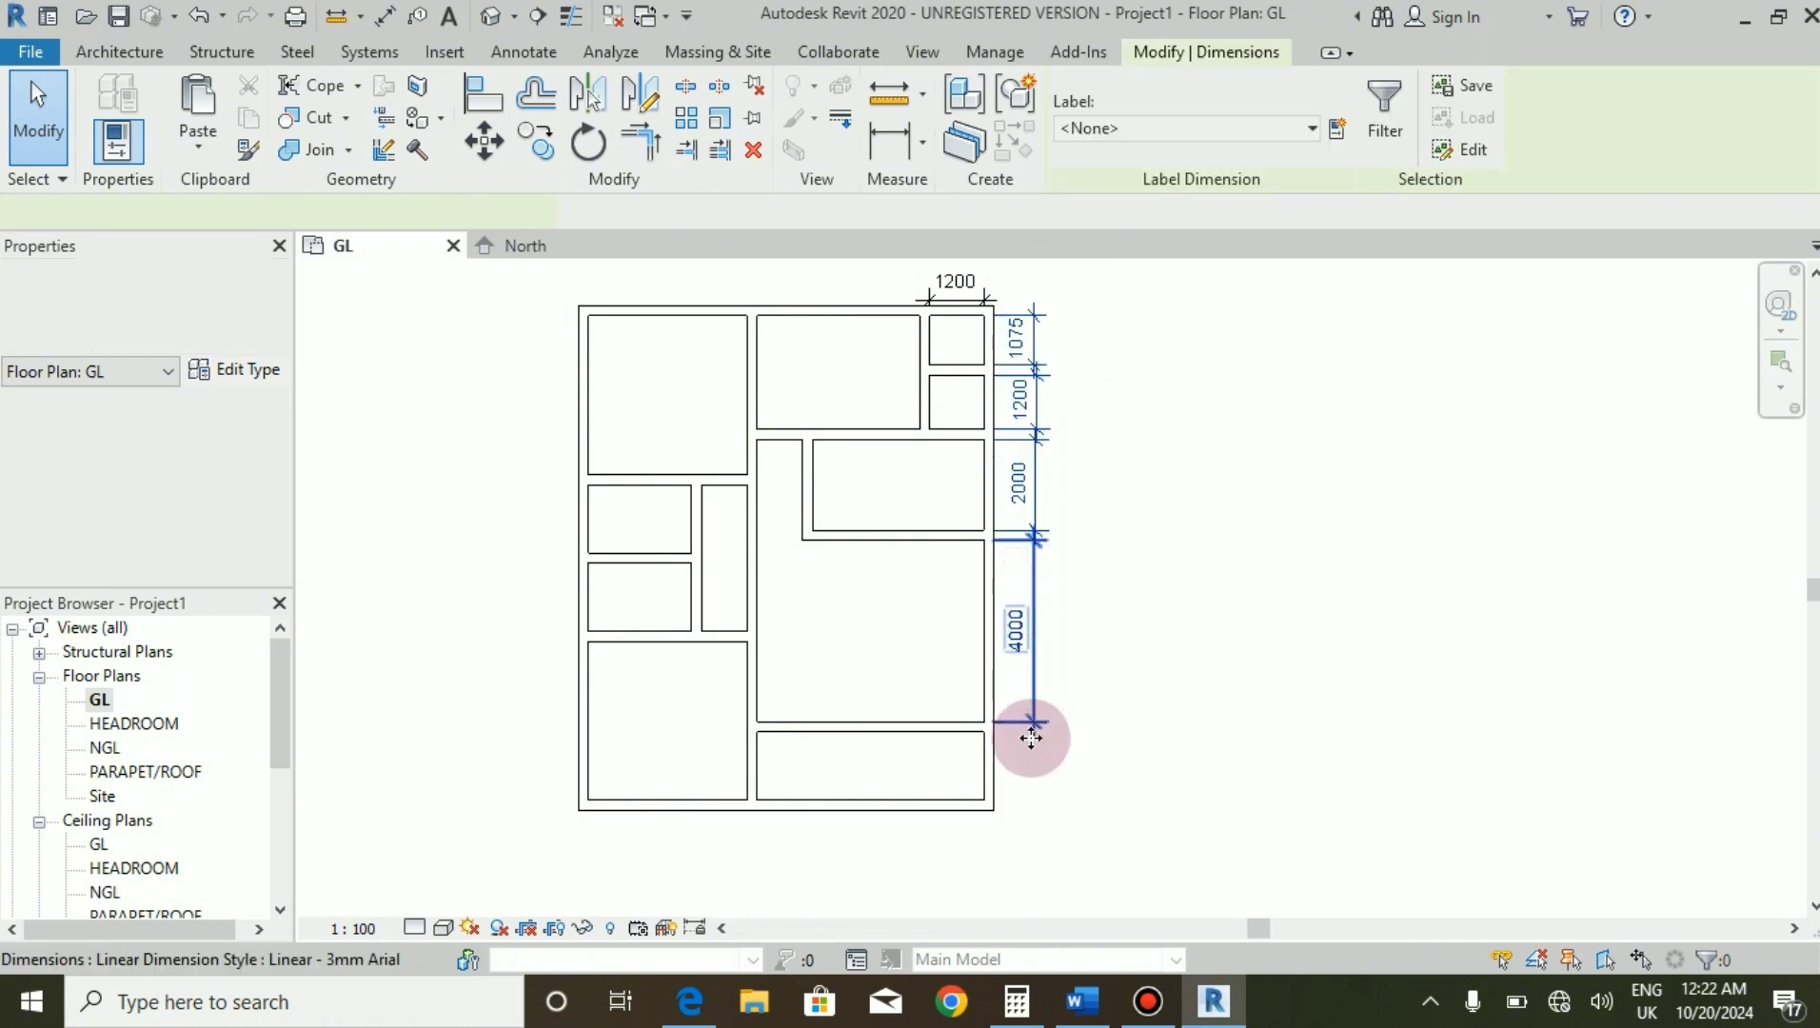
key("Escape")
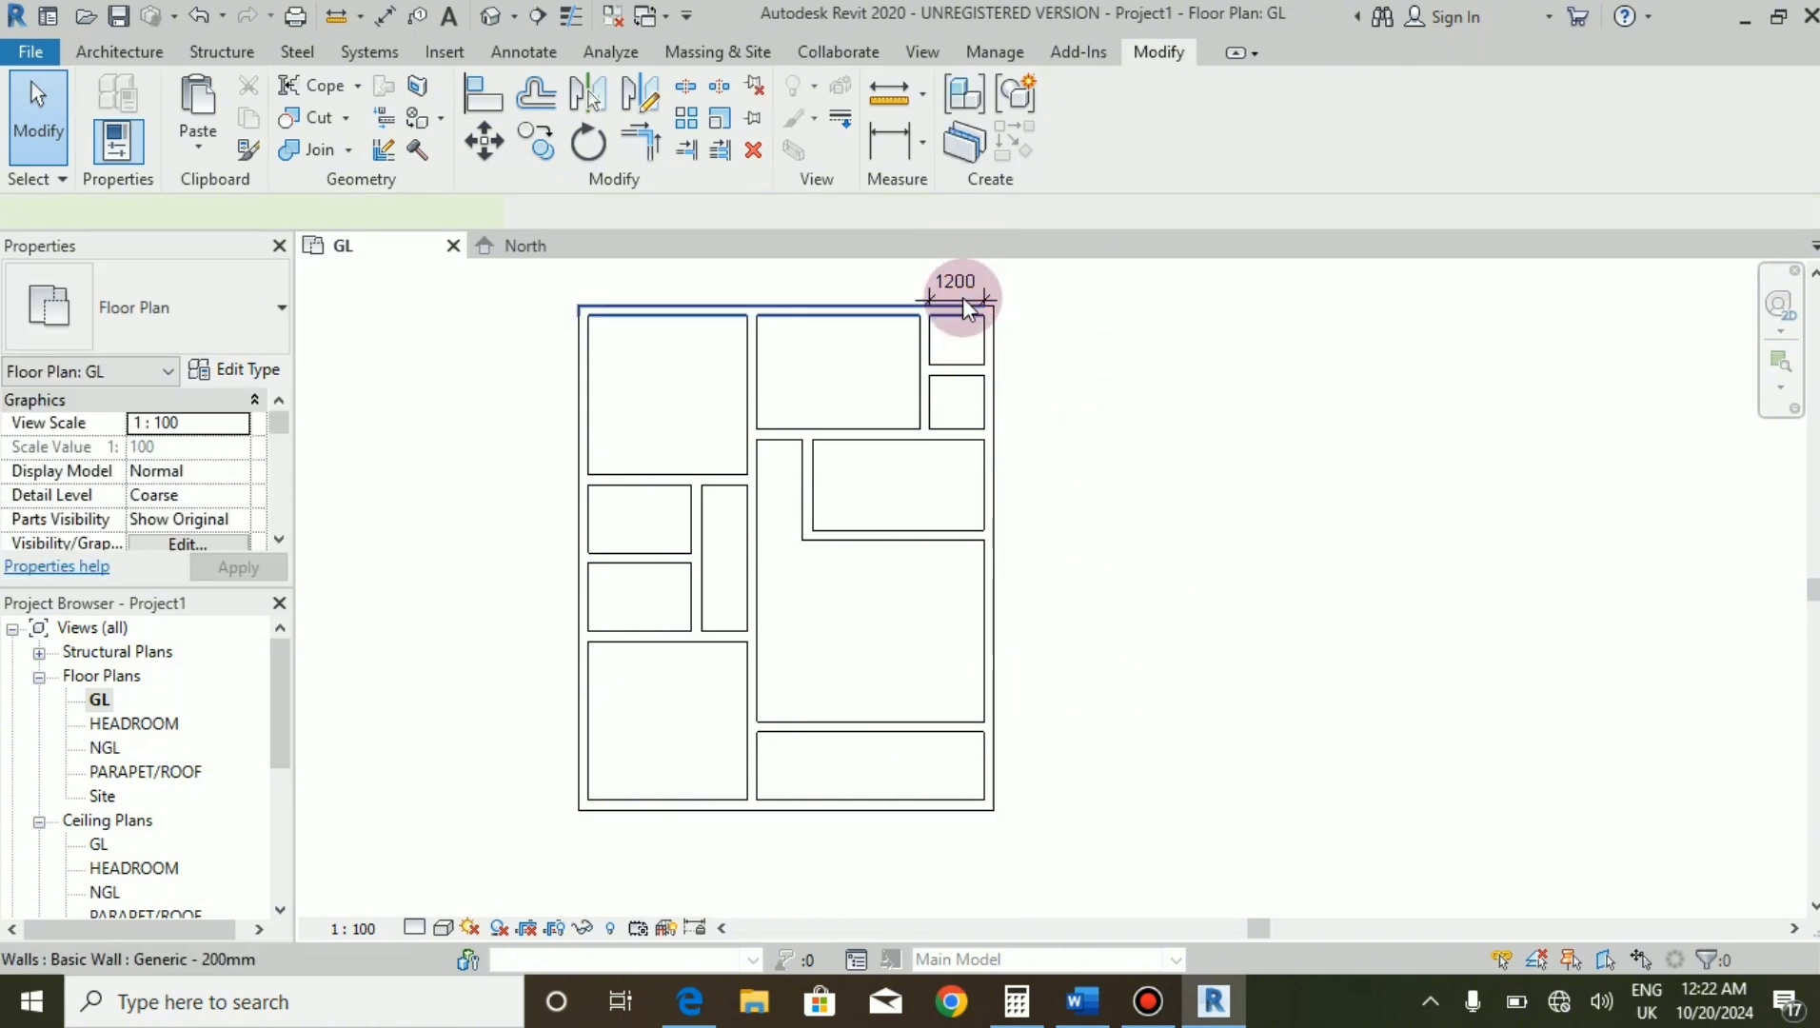
left_click(962, 288)
key("Escape")
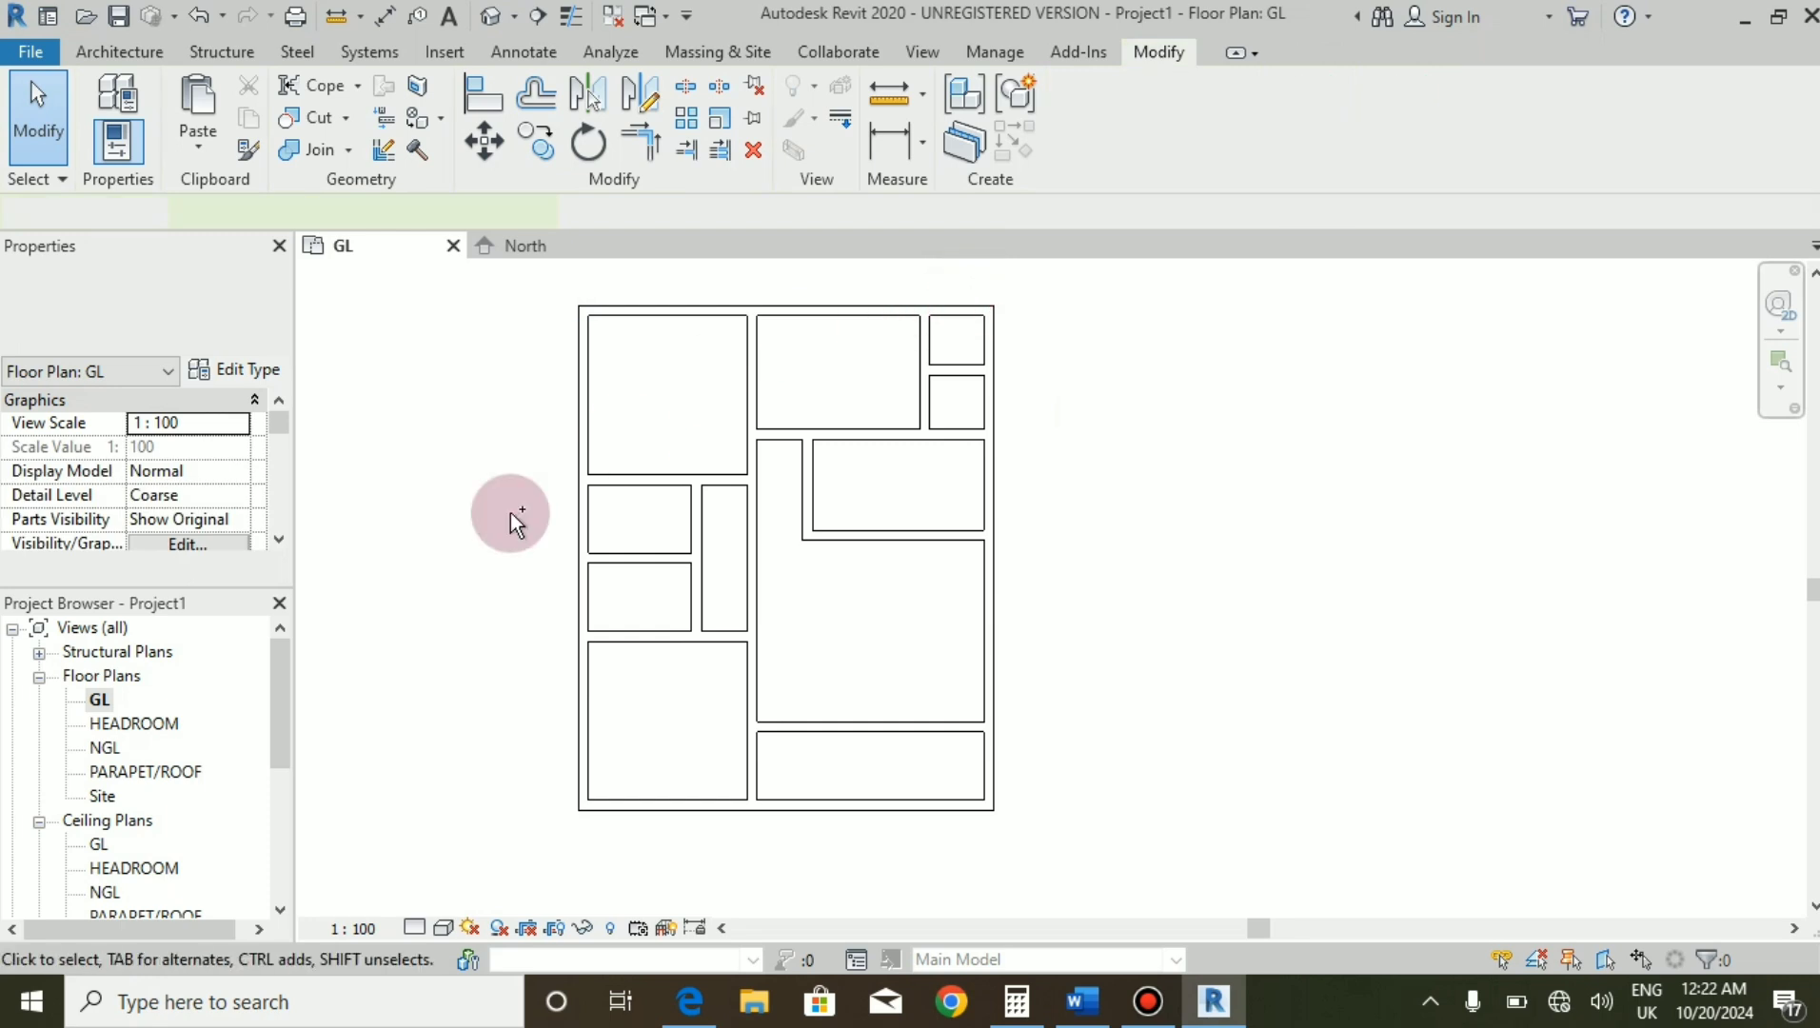
Examine the entrance's outline, corner column and horizontal dimensions in RRR-Model.pdf in Edge.
scroll(650, 515, "up", 2)
scroll(769, 828, "down", 1)
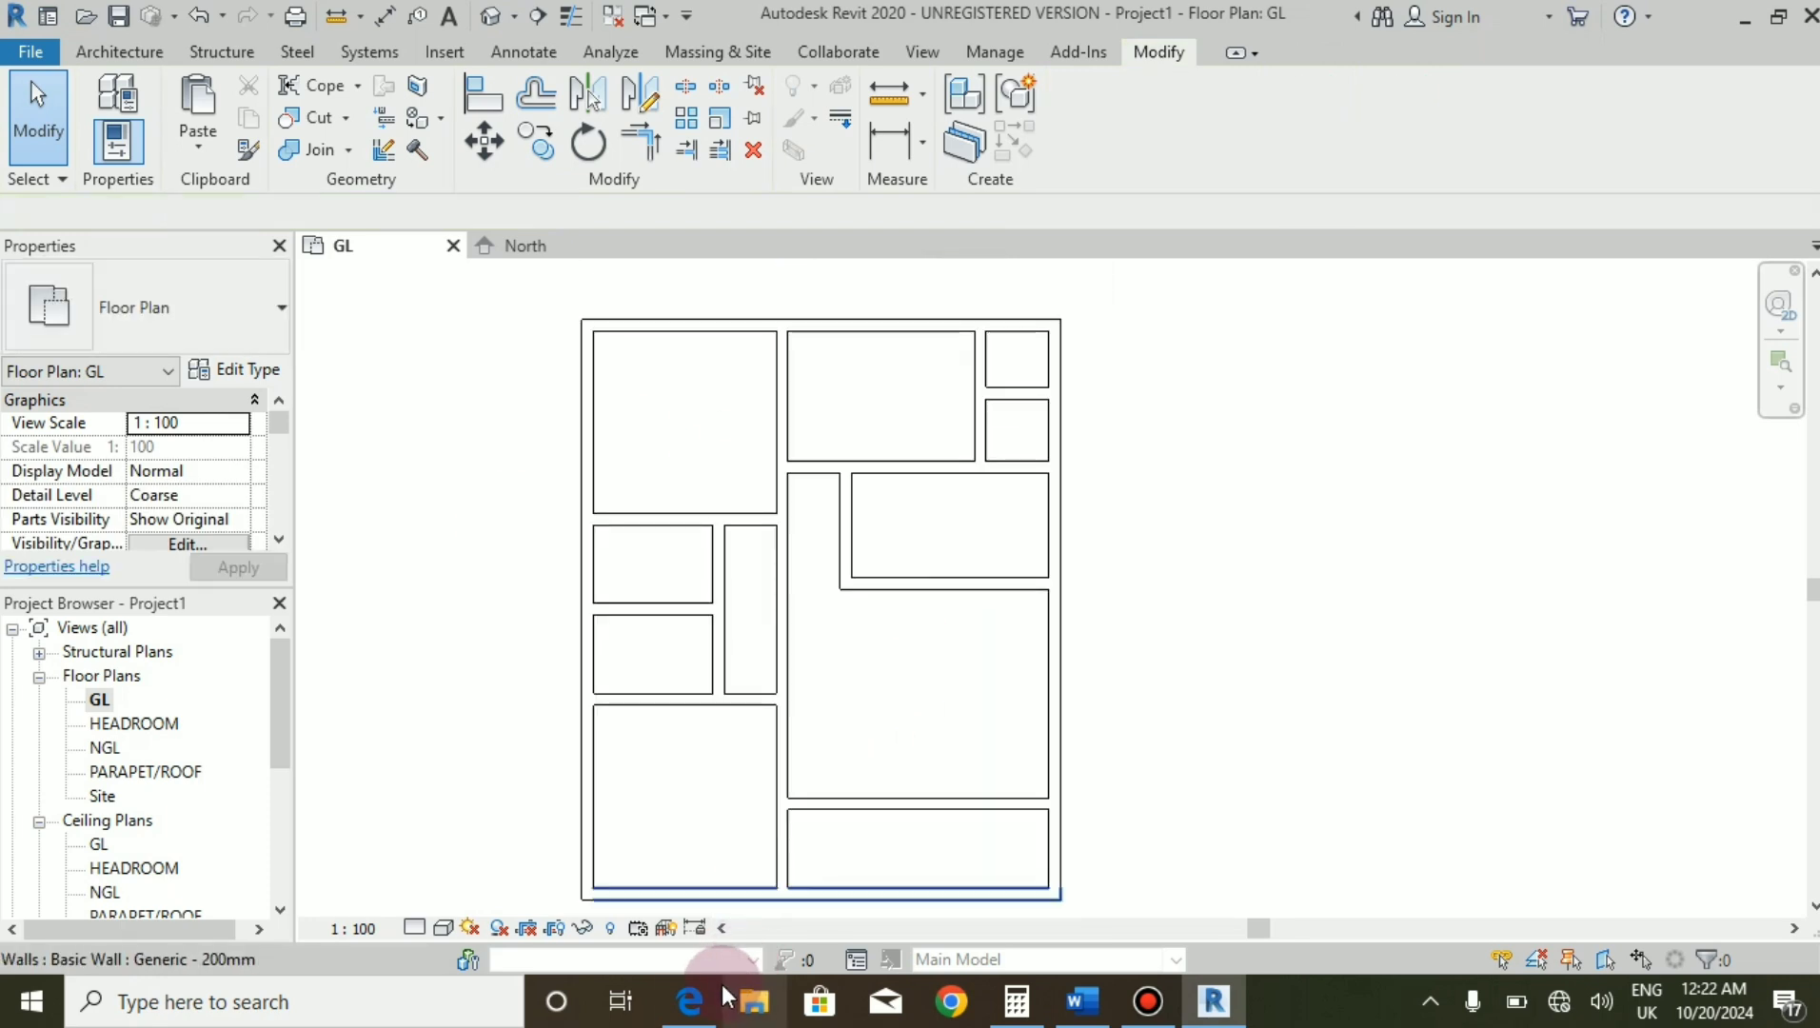
left_click(689, 1002)
scroll(783, 590, "down", 3)
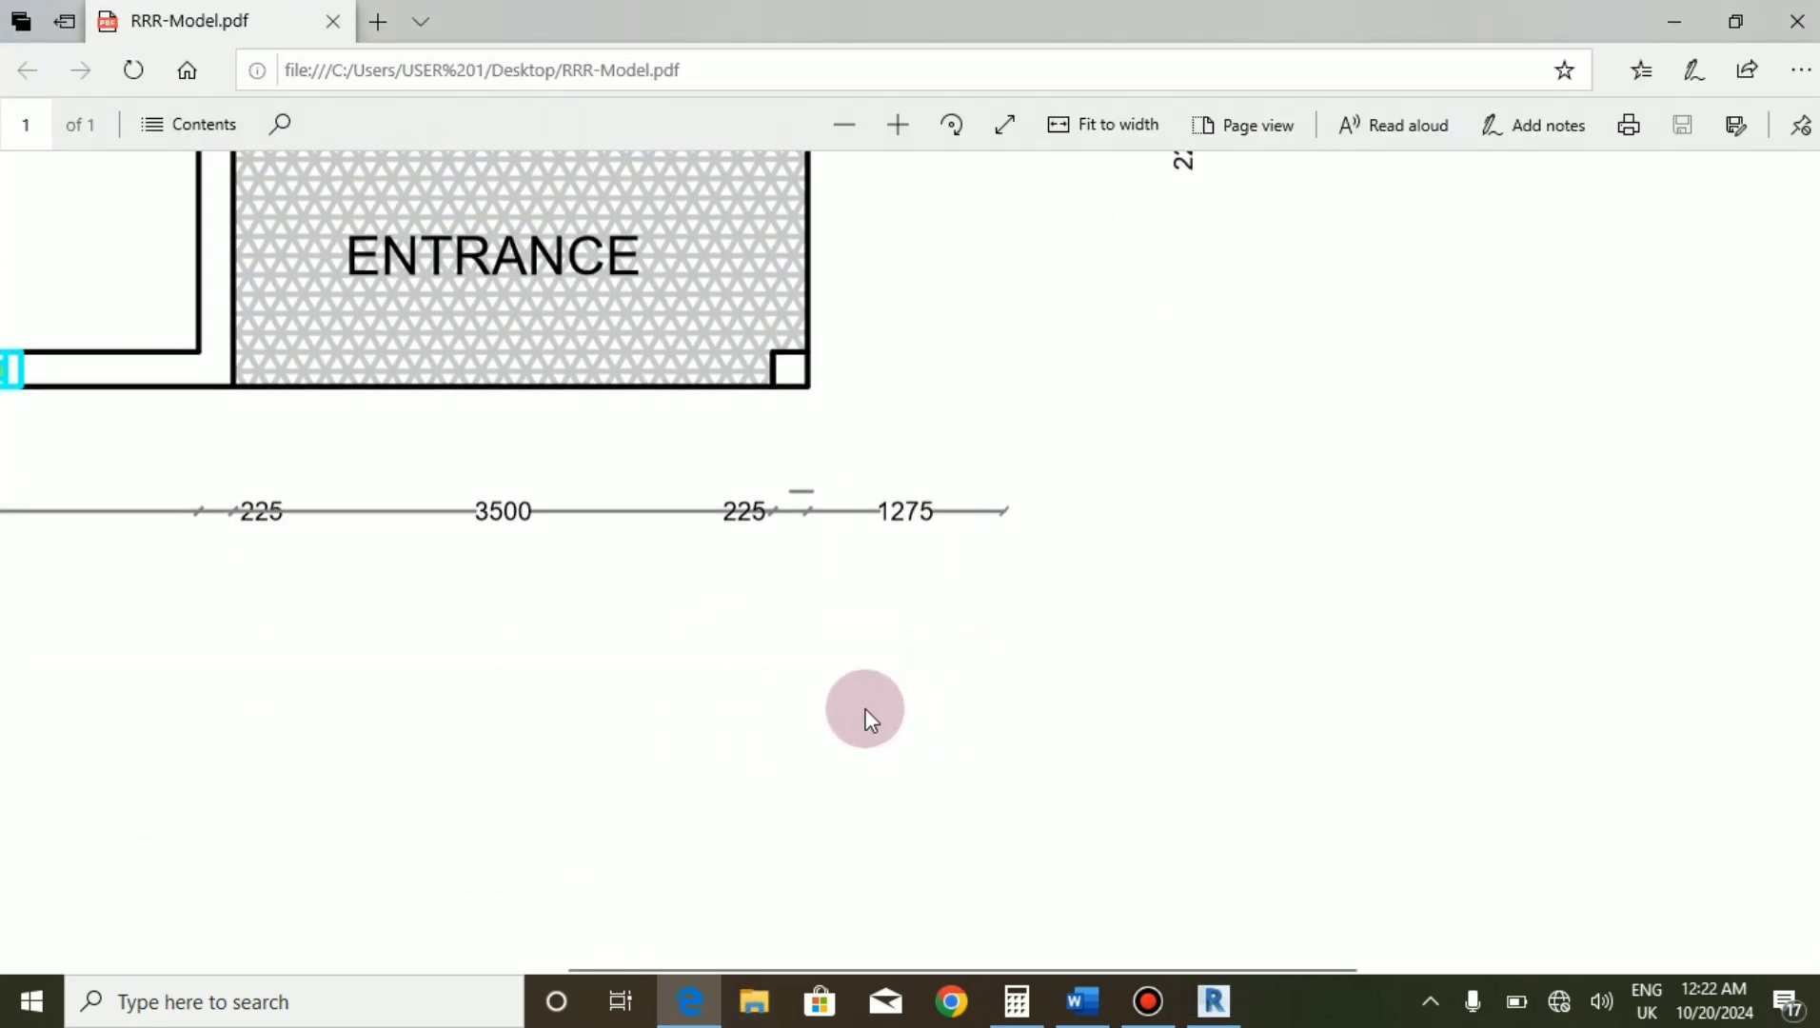
scroll(1031, 656, "down", 5, "ctrl")
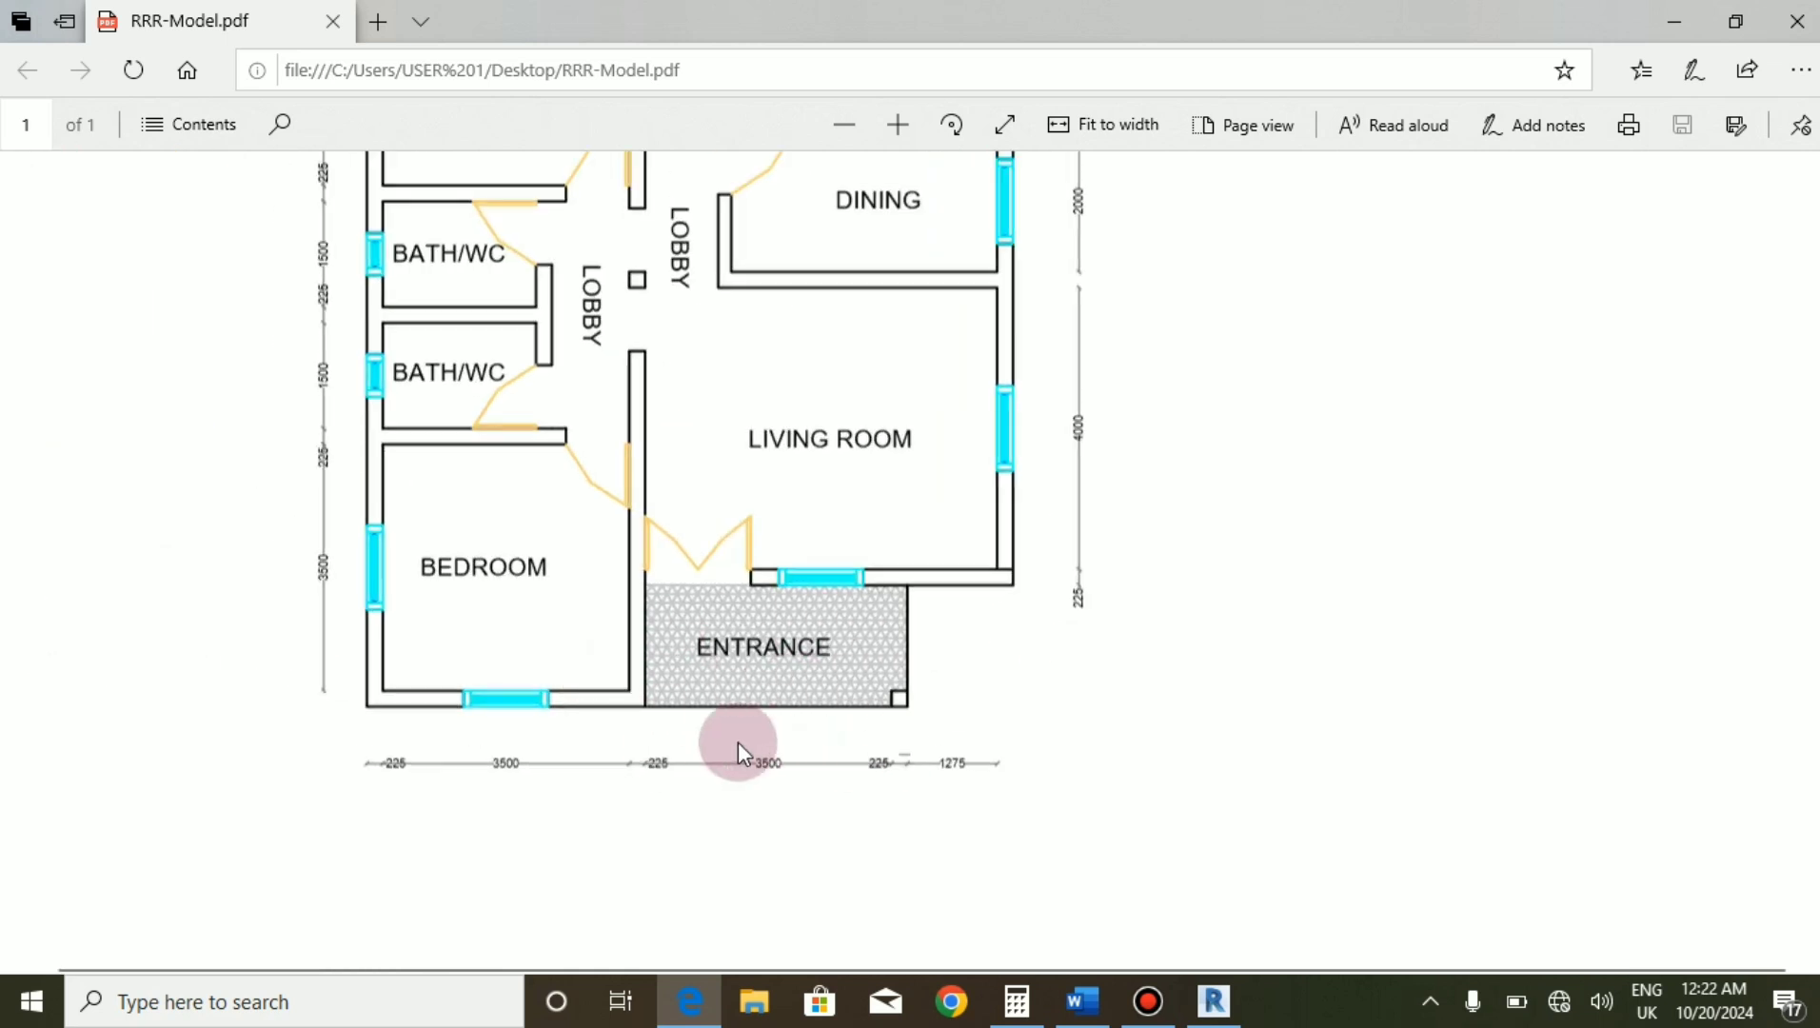
scroll(762, 757, "up", 1, "ctrl")
scroll(782, 769, "up", 1, "ctrl")
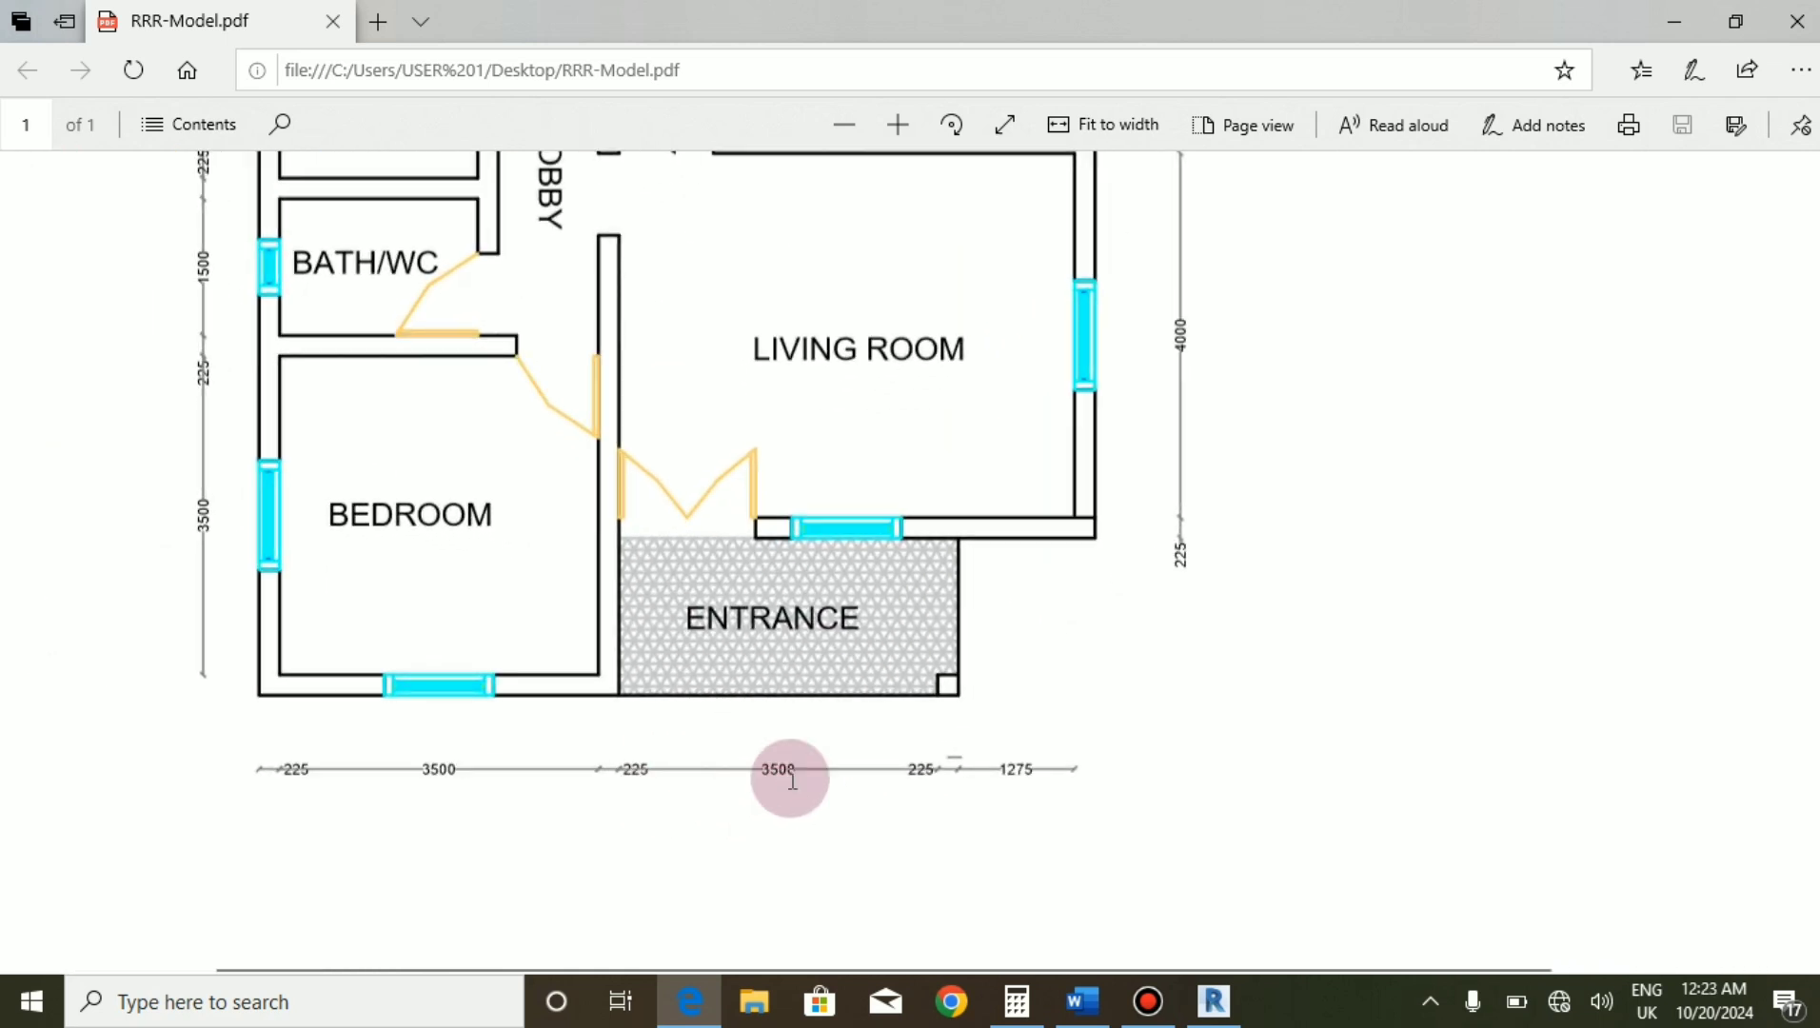
In Revit, offset a copy of the central vertical wall 3725 mm to the right, across the living room and entrance.
left_click(1214, 1001)
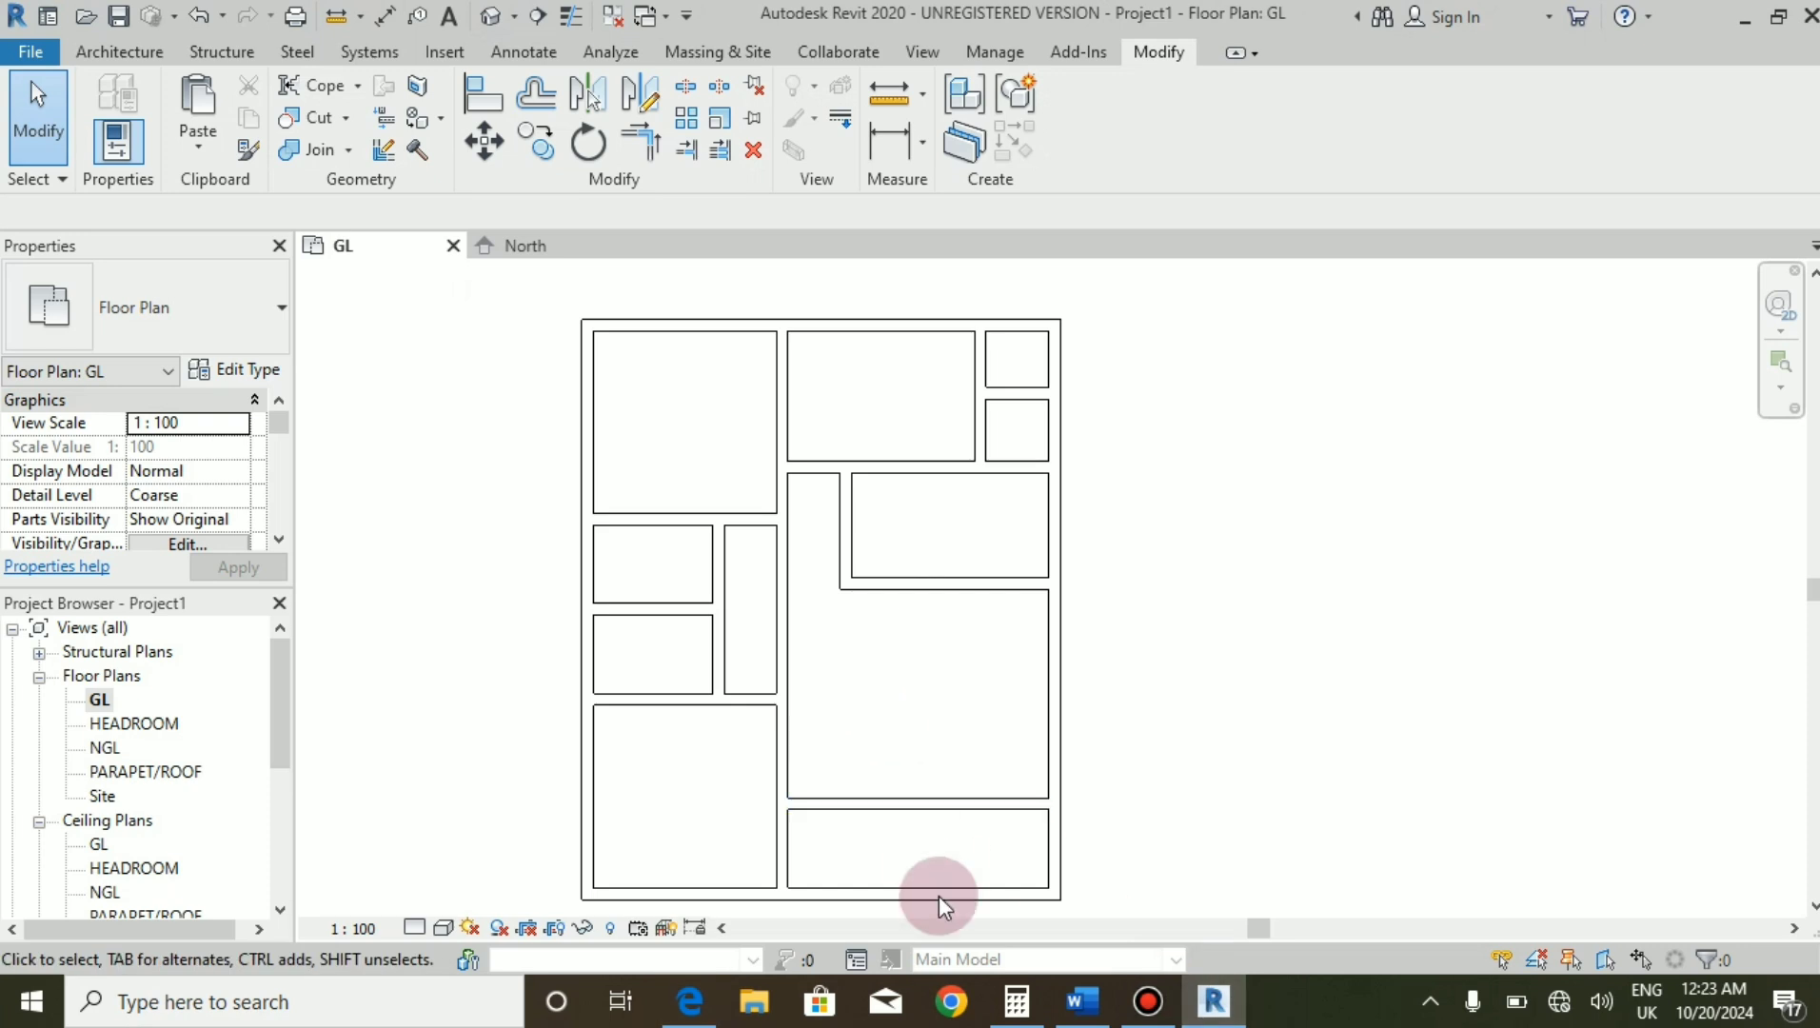
scroll(928, 843, "up", 2)
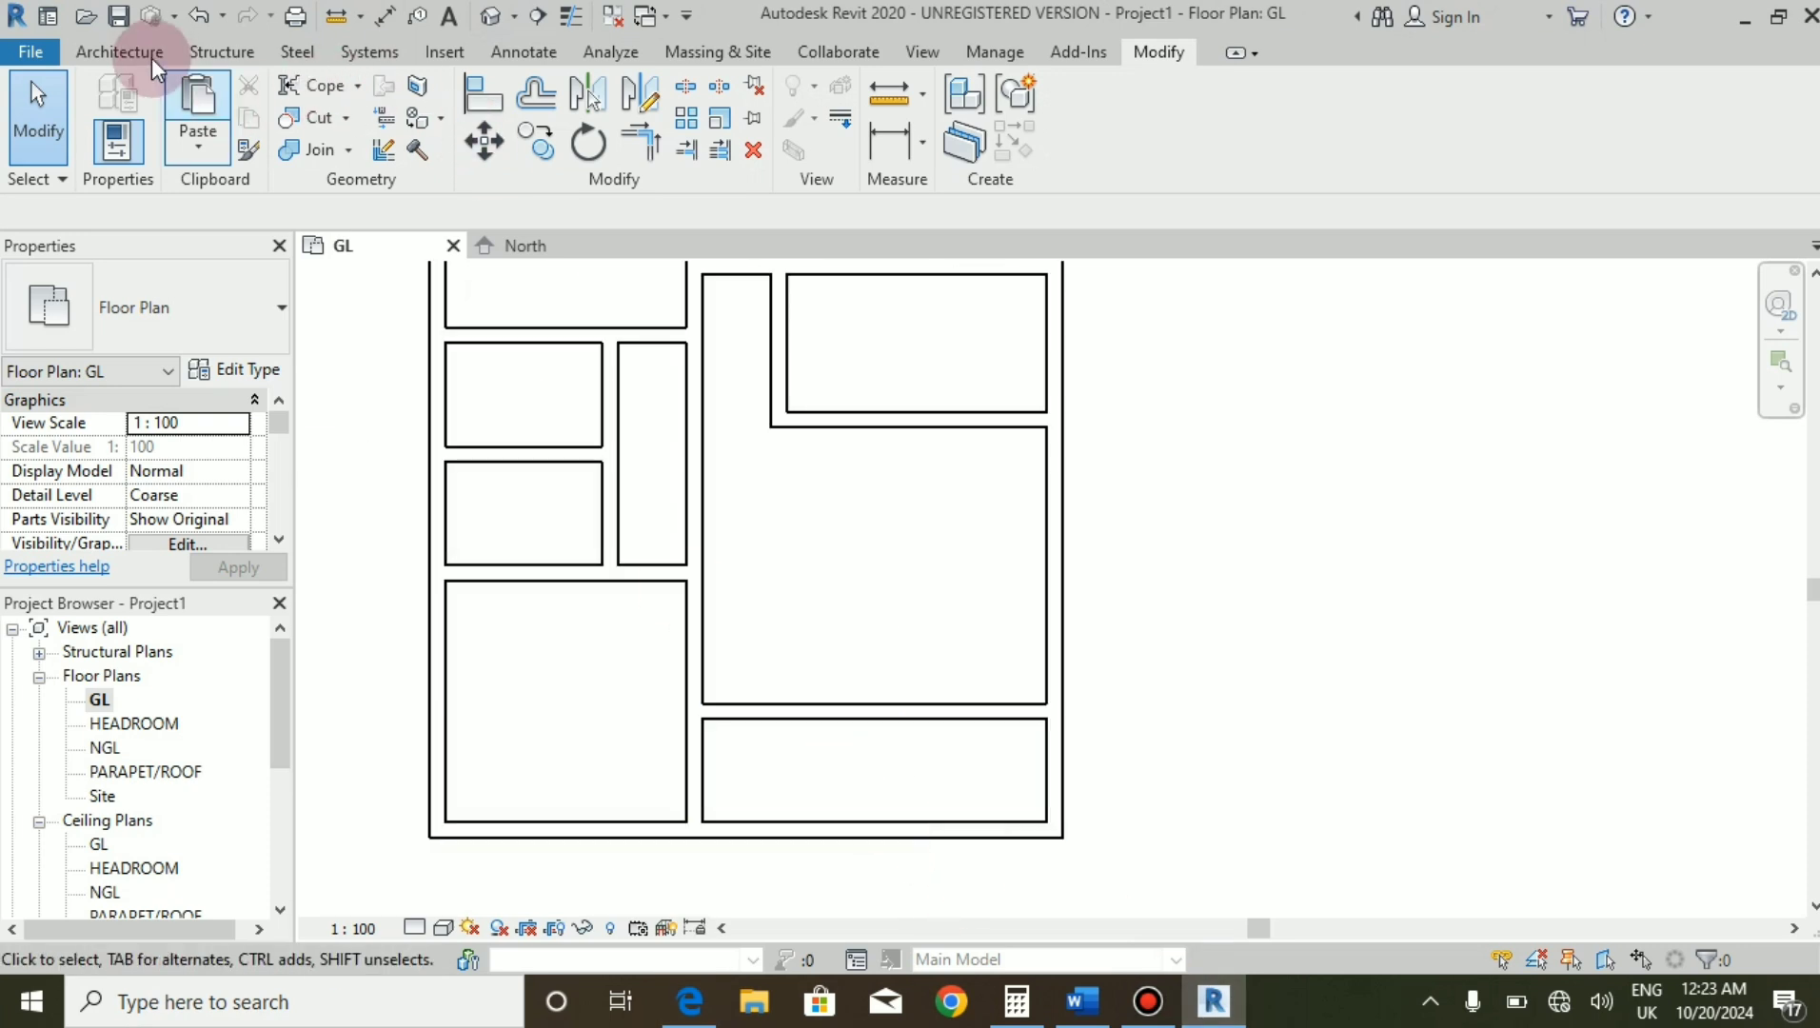
left_click(535, 93)
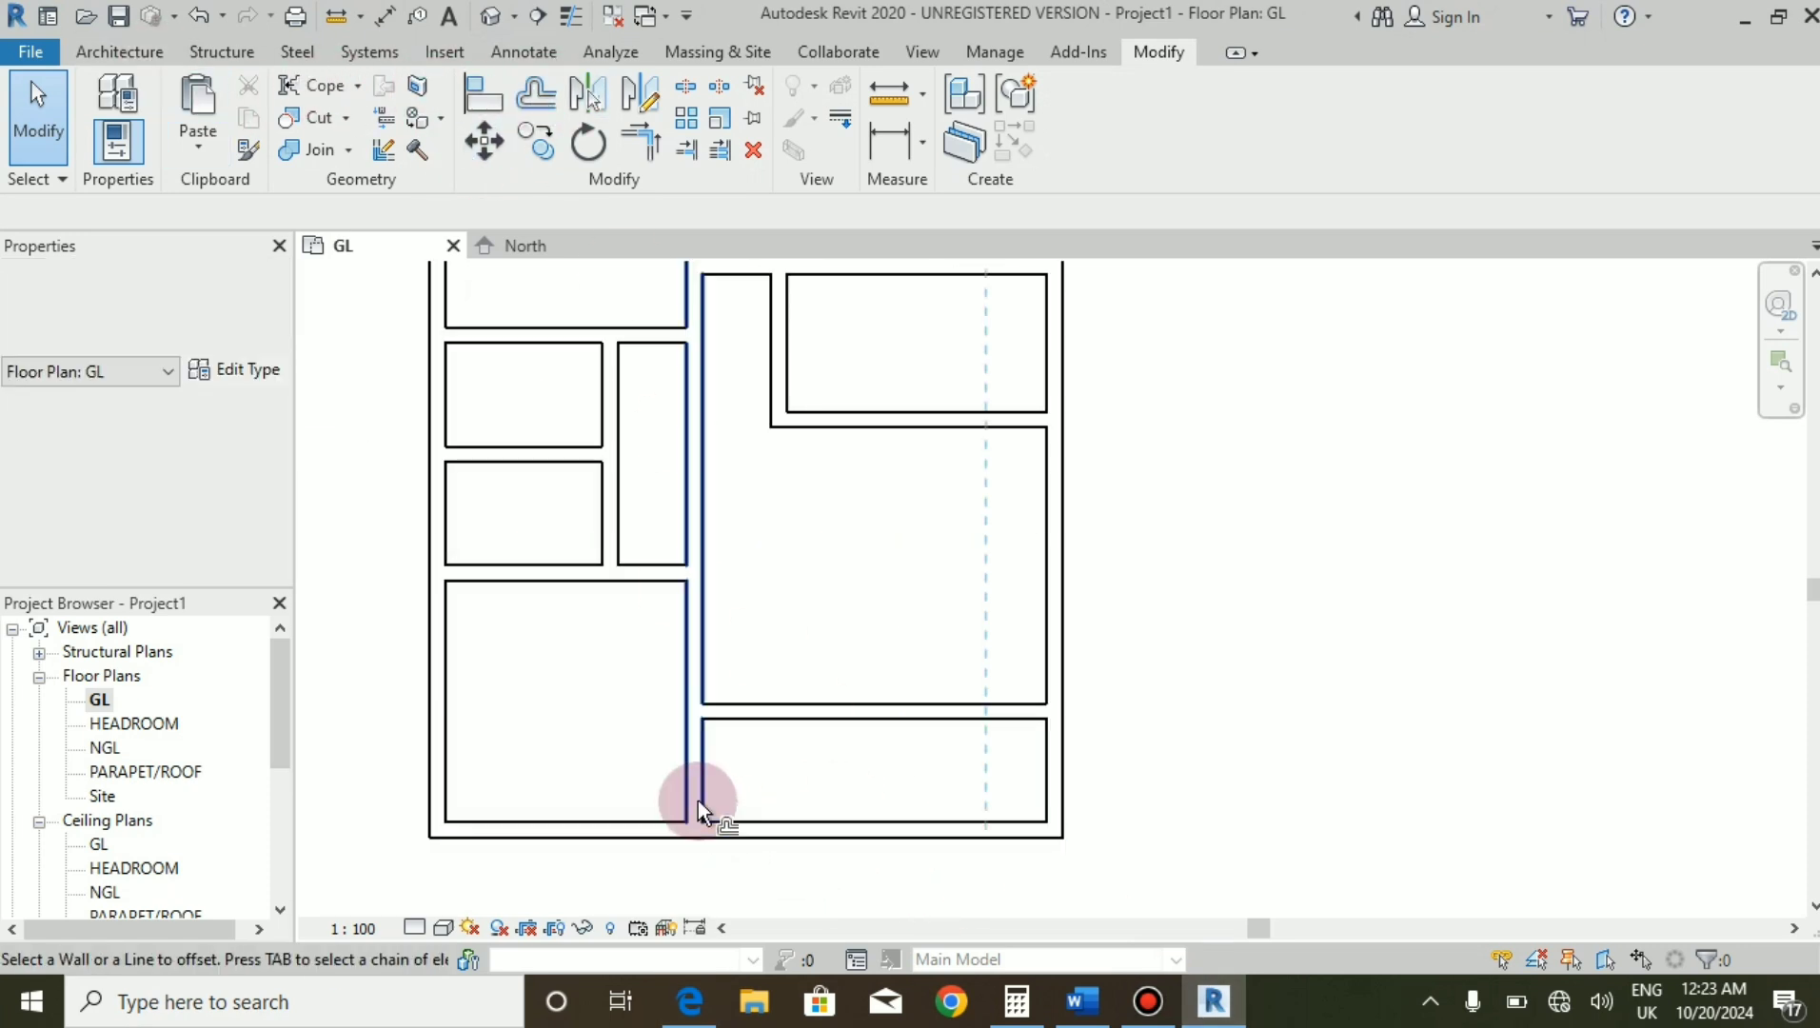
double_click(393, 214)
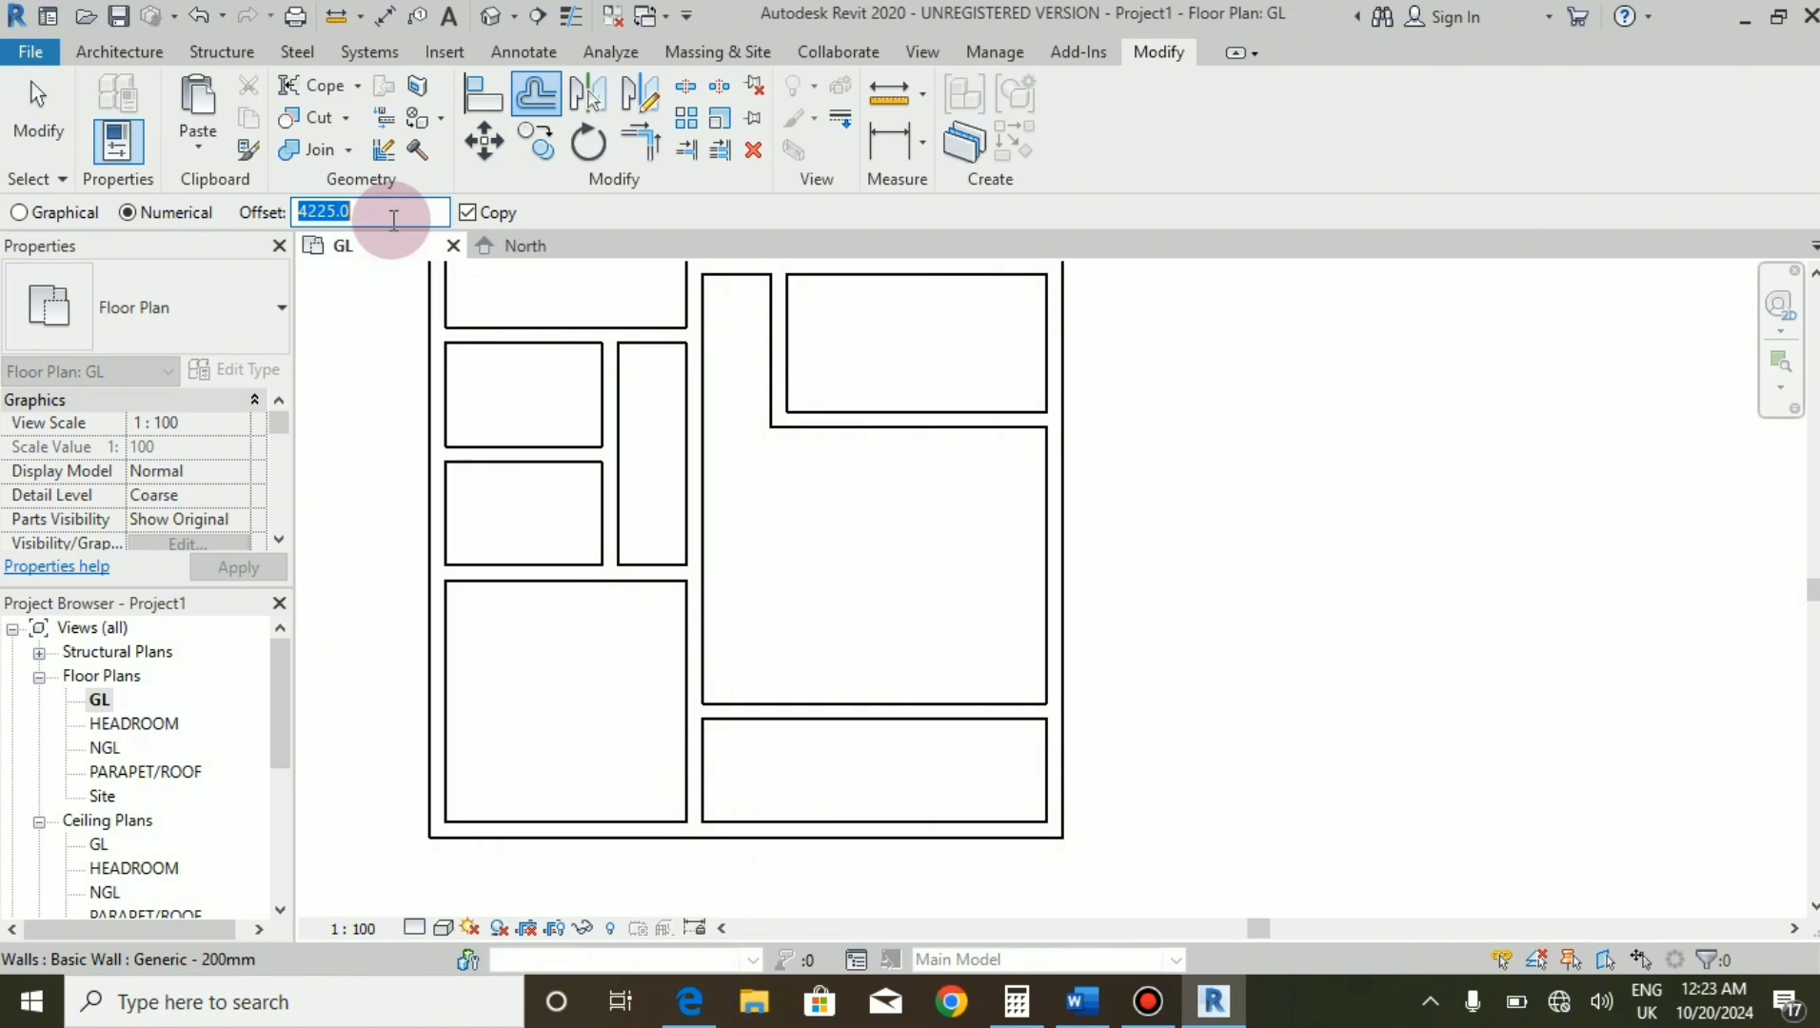
type("3")
type("7255")
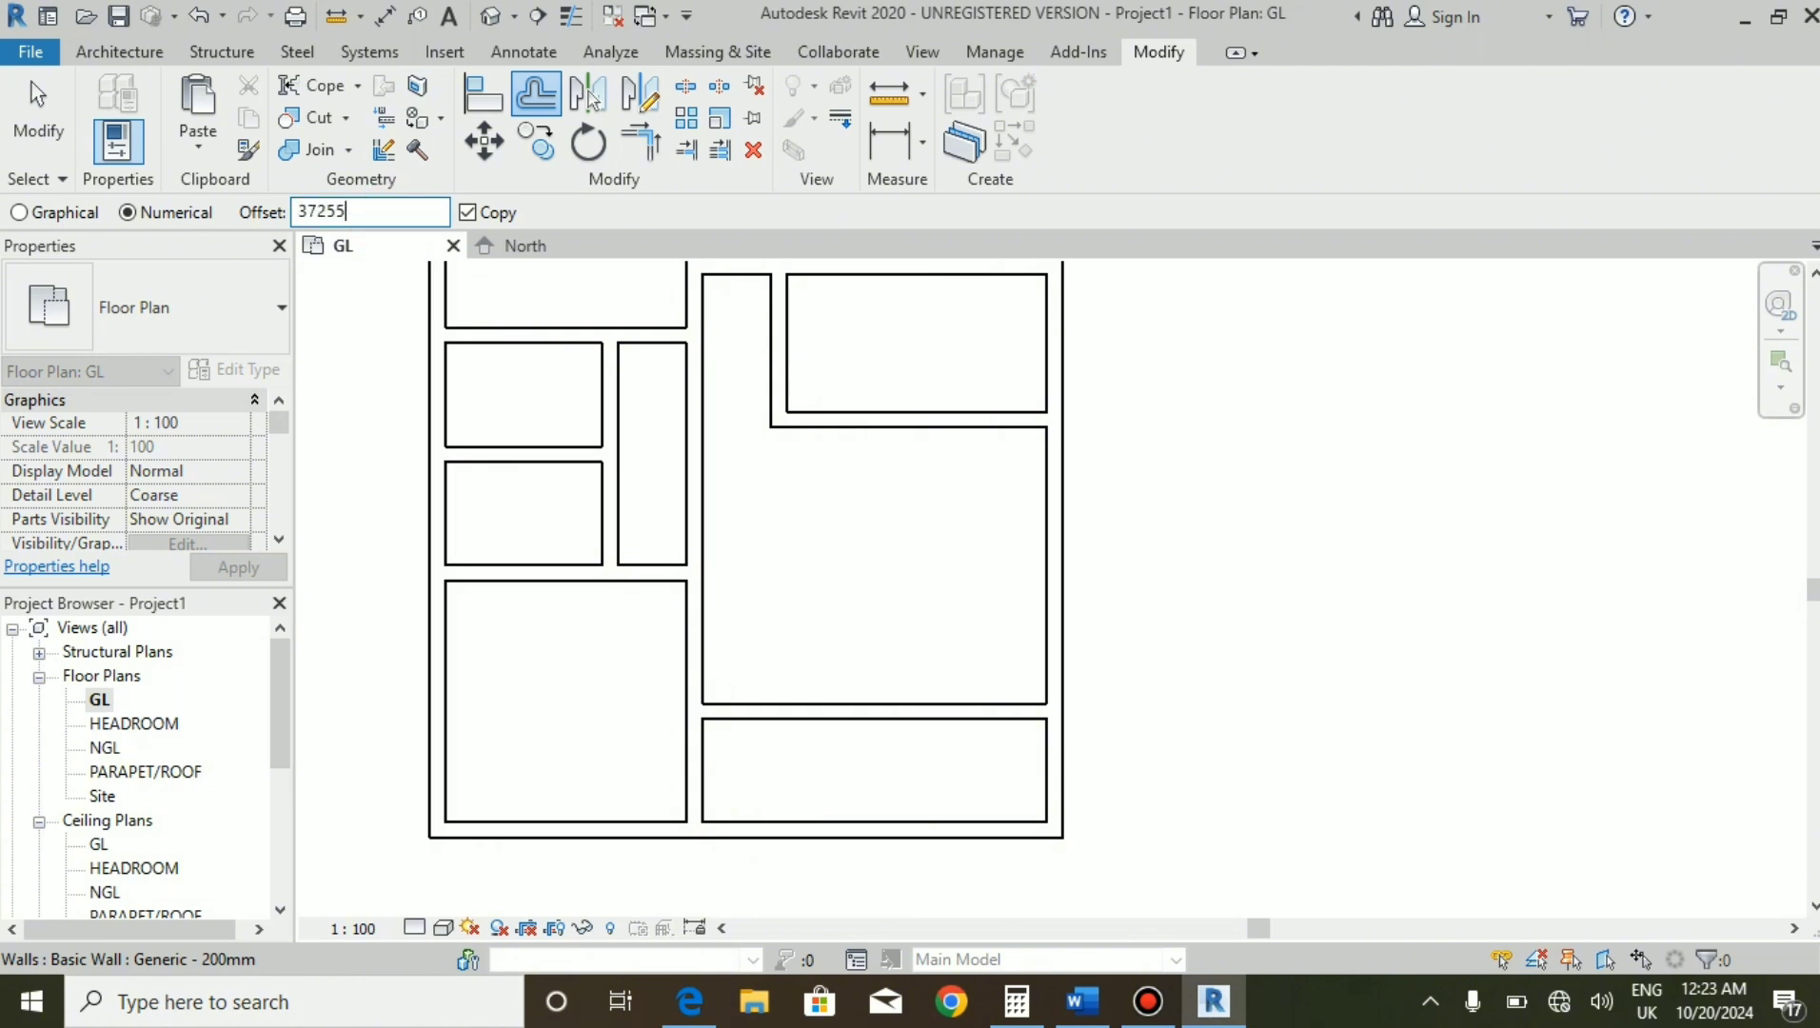
left_click(703, 772)
scroll(929, 771, "down", 1)
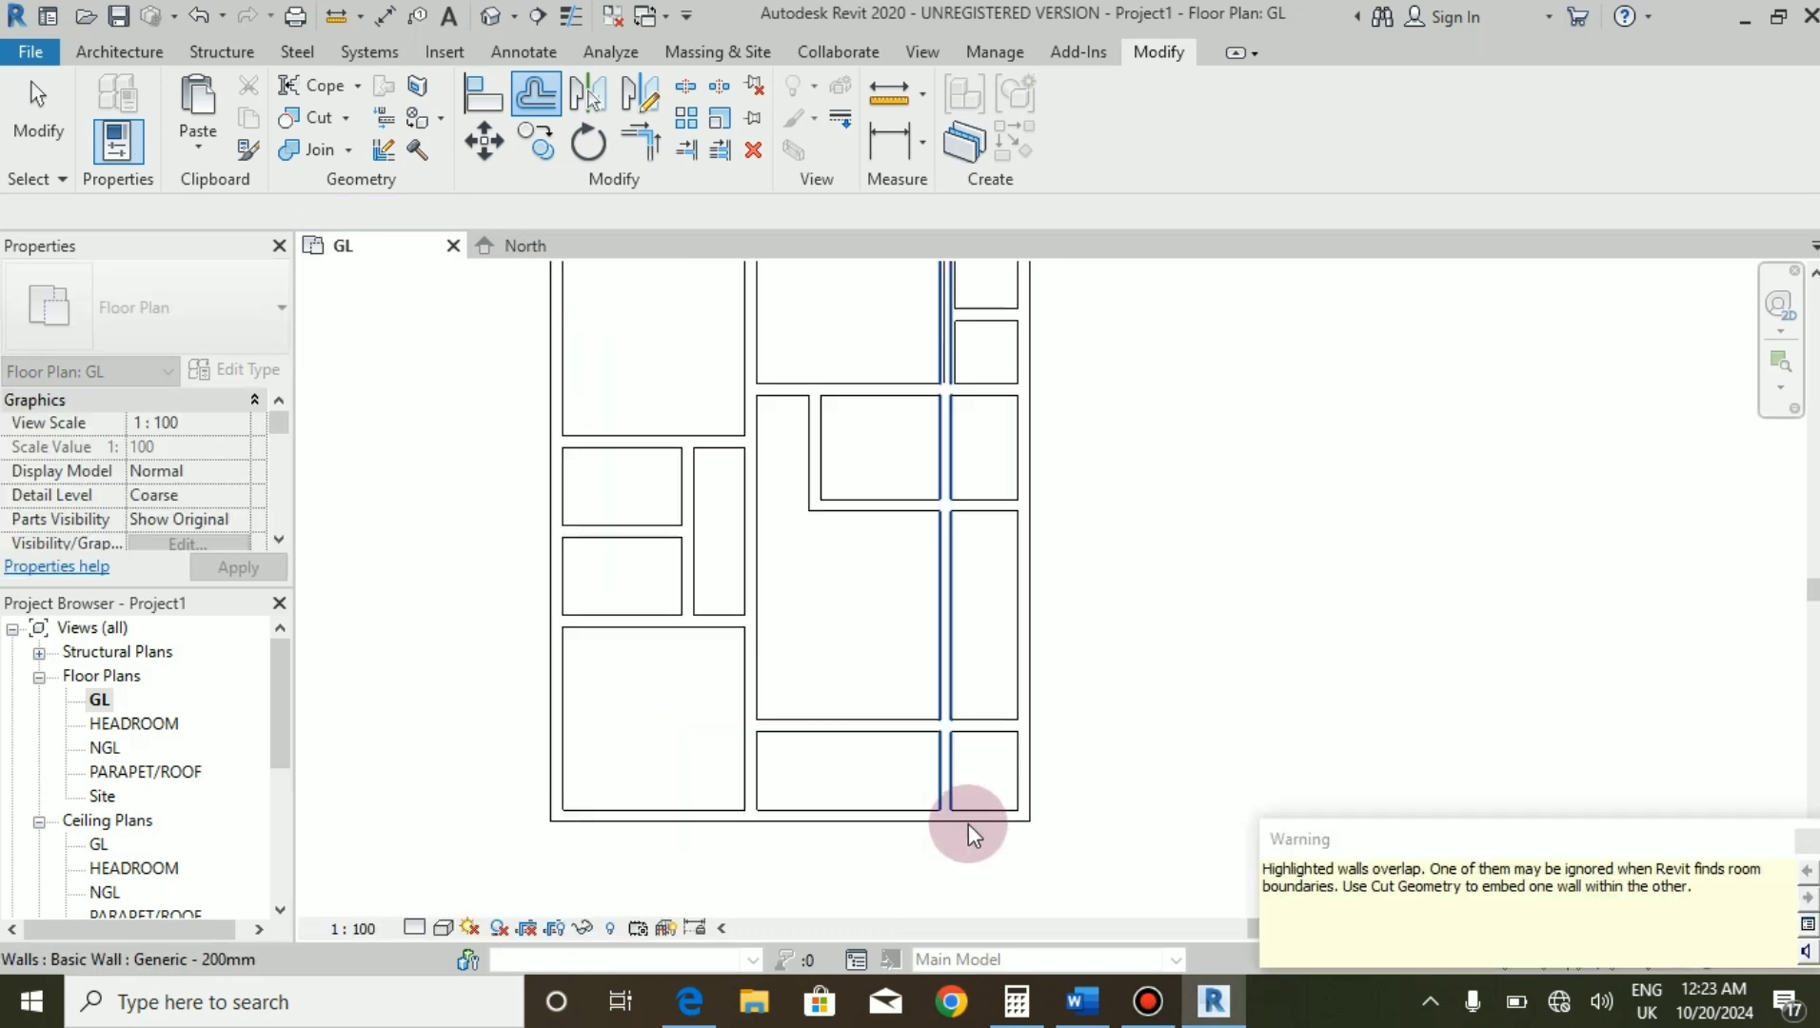
scroll(970, 815, "up", 1)
key("Escape")
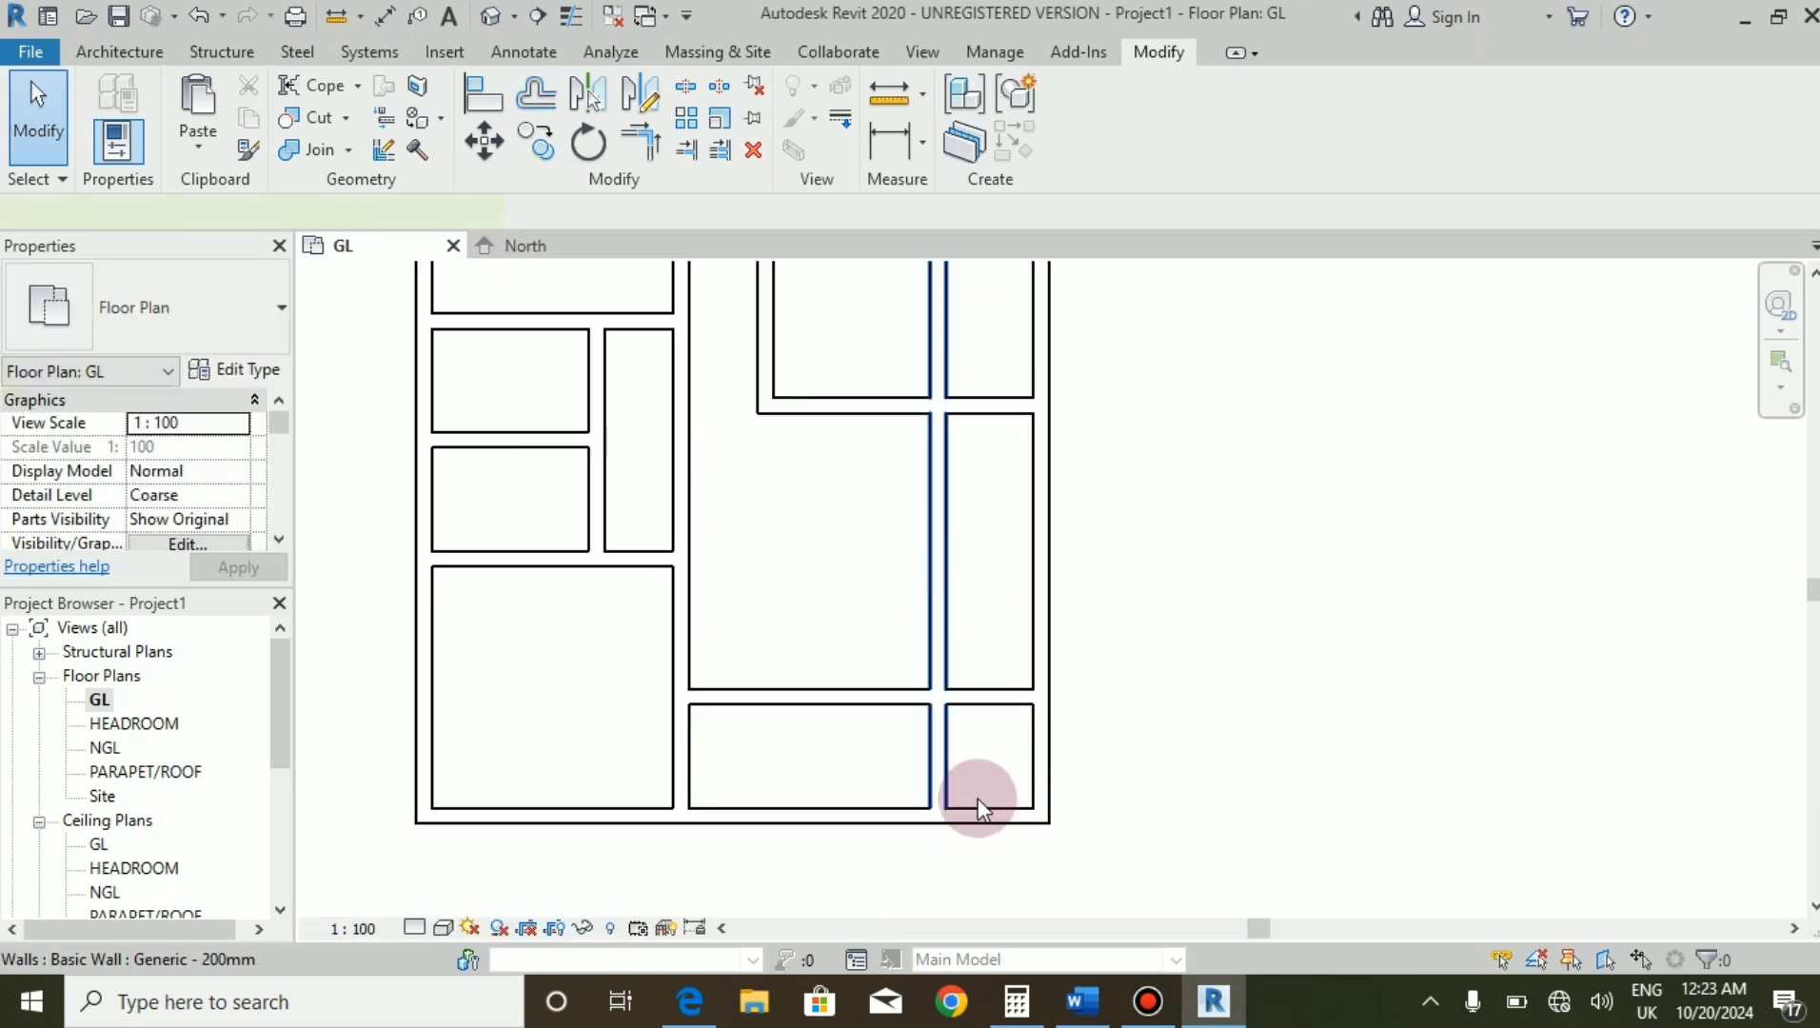
Shorten the new vertical wall from its upper end so it spans only the entrance, below the living room.
scroll(975, 801, "down", 2)
left_click(956, 552)
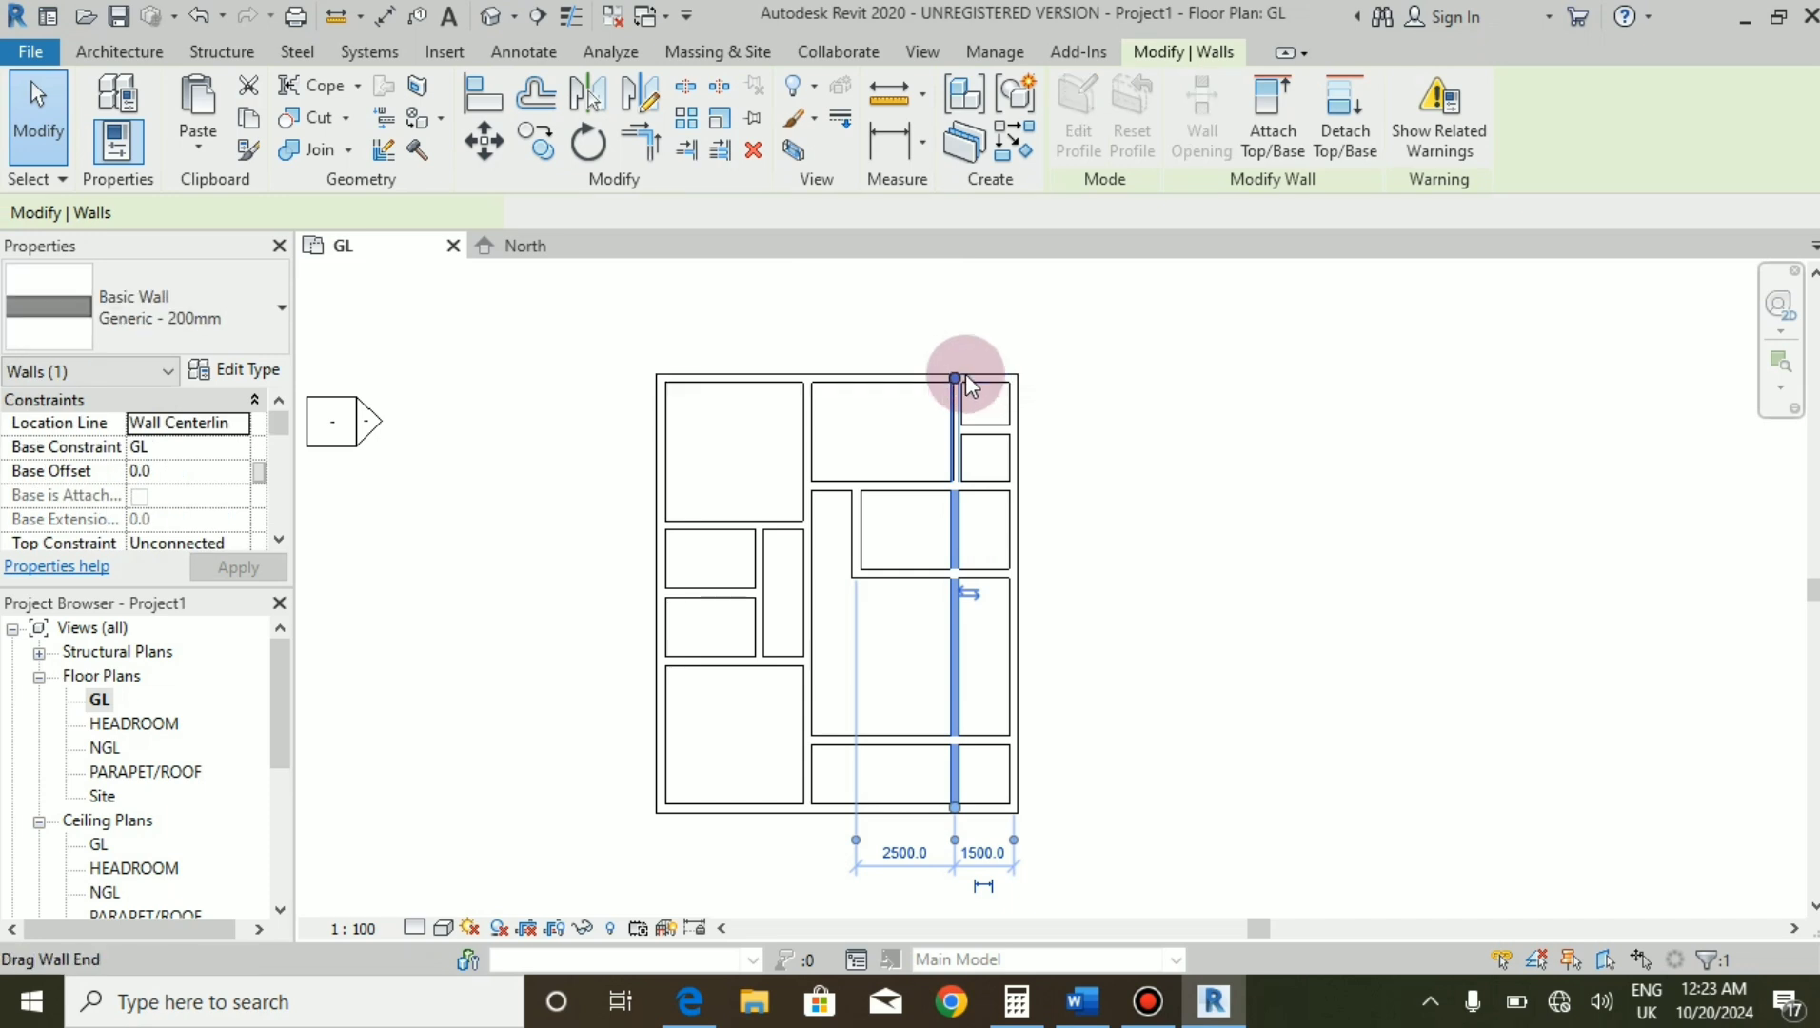
left_click_drag(957, 378, 965, 775)
scroll(968, 835, "up", 3)
left_click(959, 834)
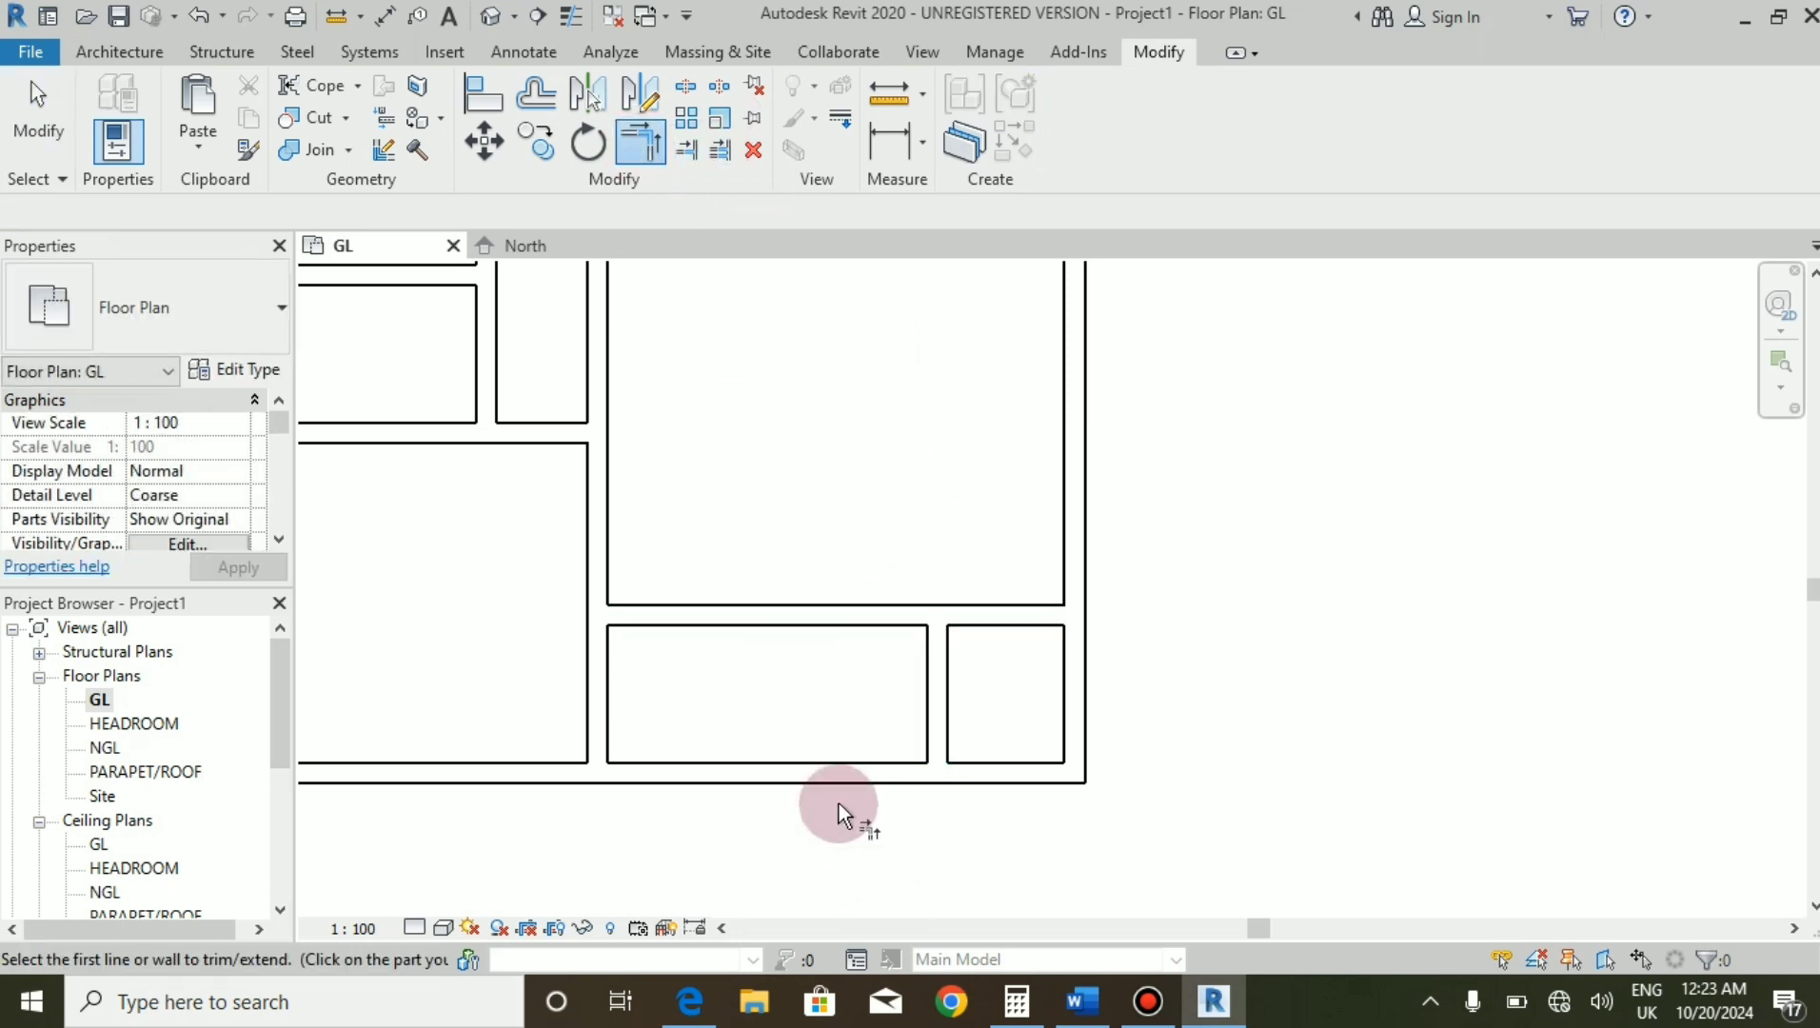
Trim the entrance's right wall with the bottom exterior wall, and the living room's bottom wall with the right-hand exterior wall, into corners.
left_click(948, 666)
left_click(869, 786)
left_click(1010, 600)
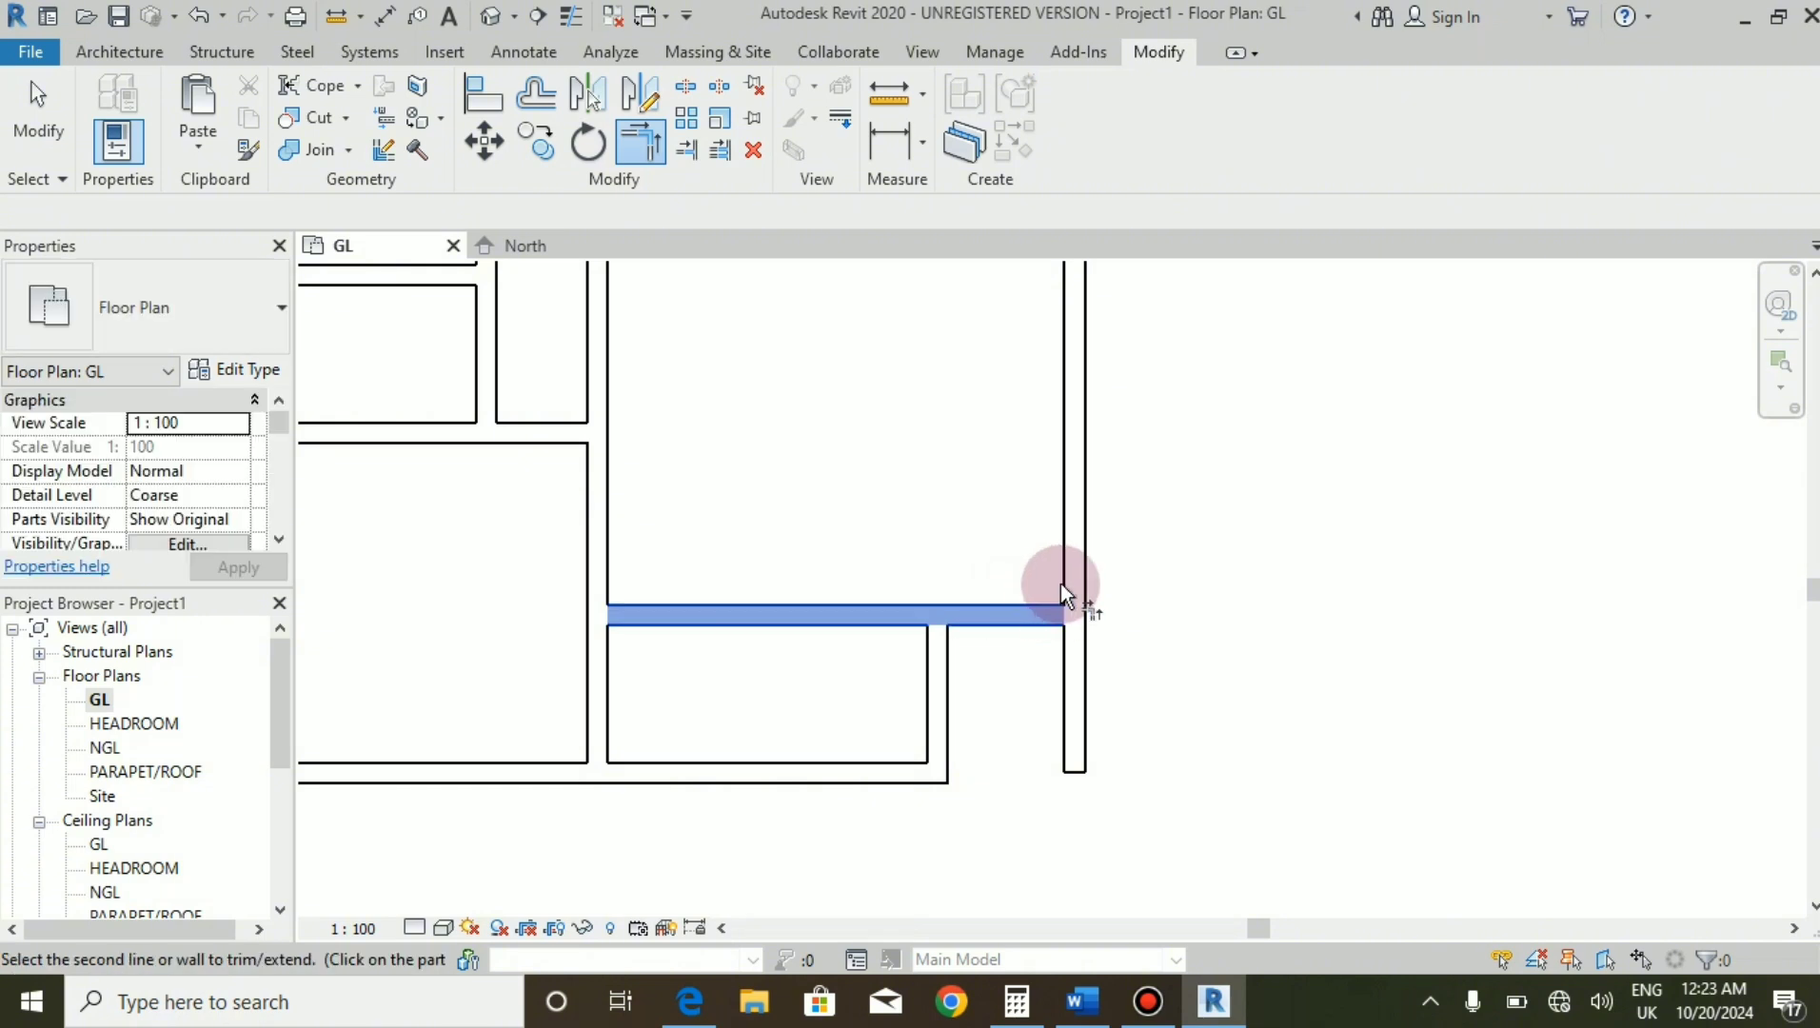
left_click(1072, 570)
scroll(1101, 698, "down", 6)
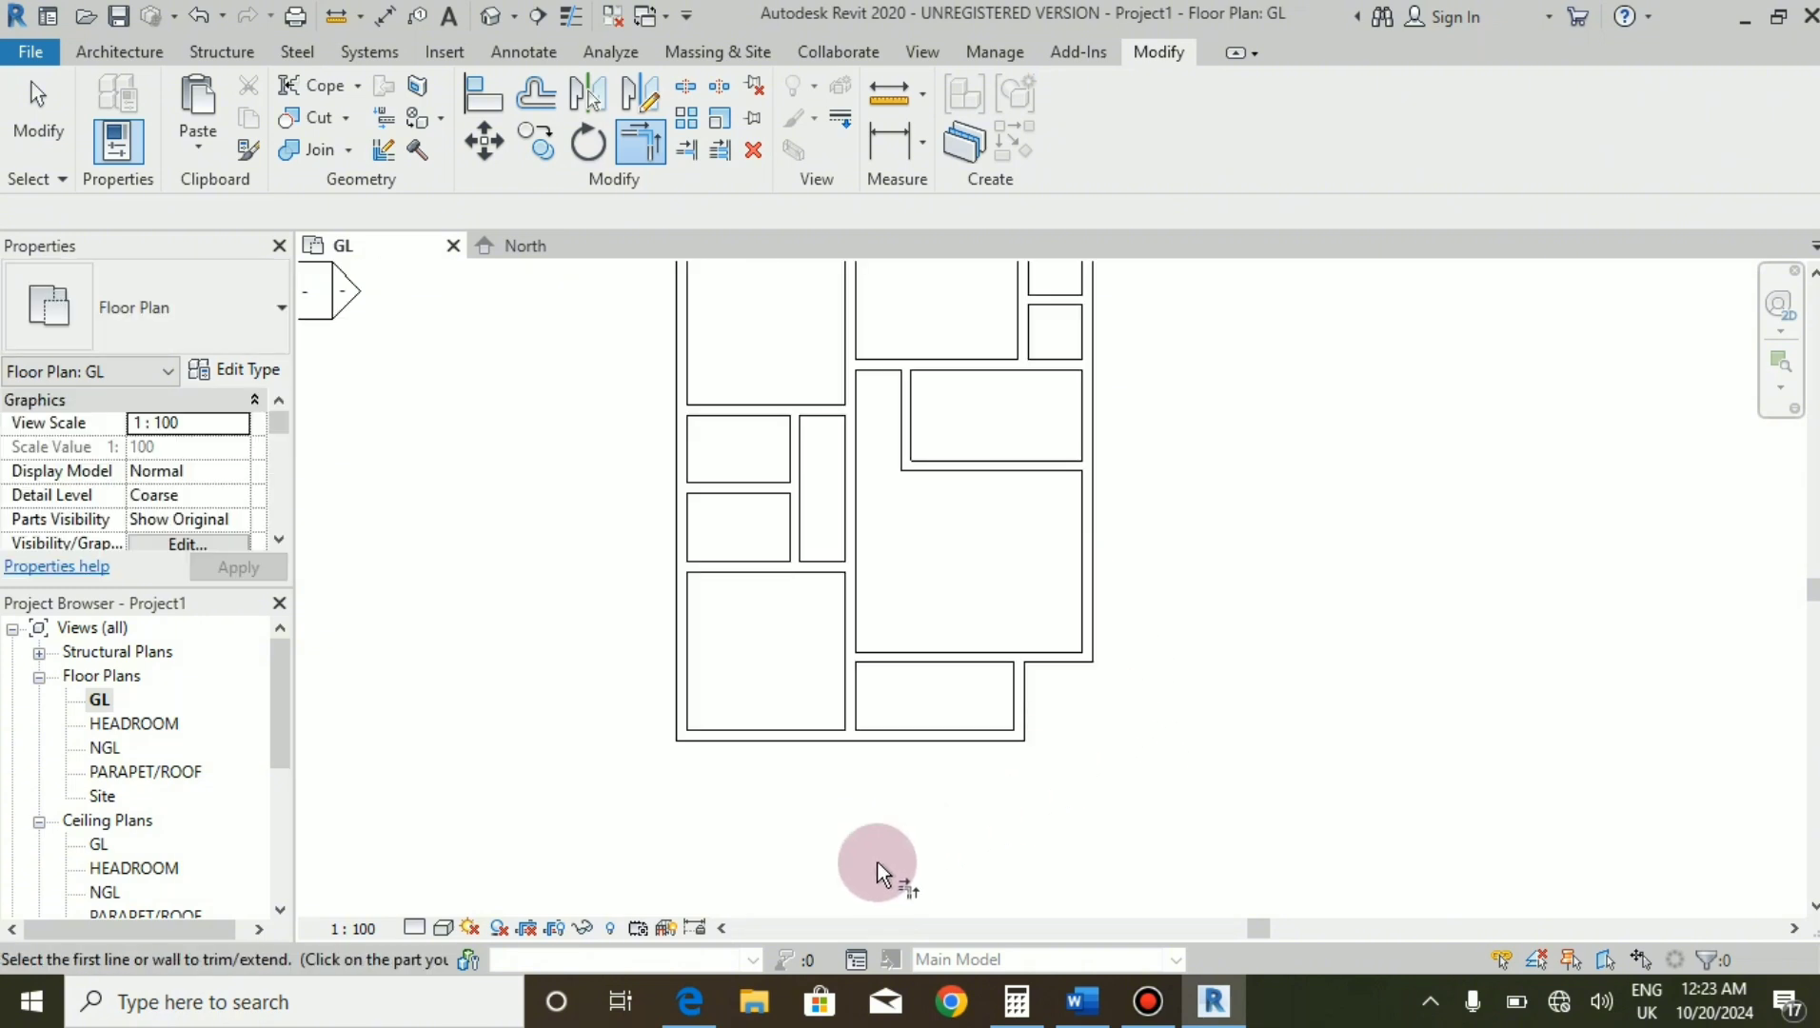
key("Escape")
scroll(1083, 571, "up", 3)
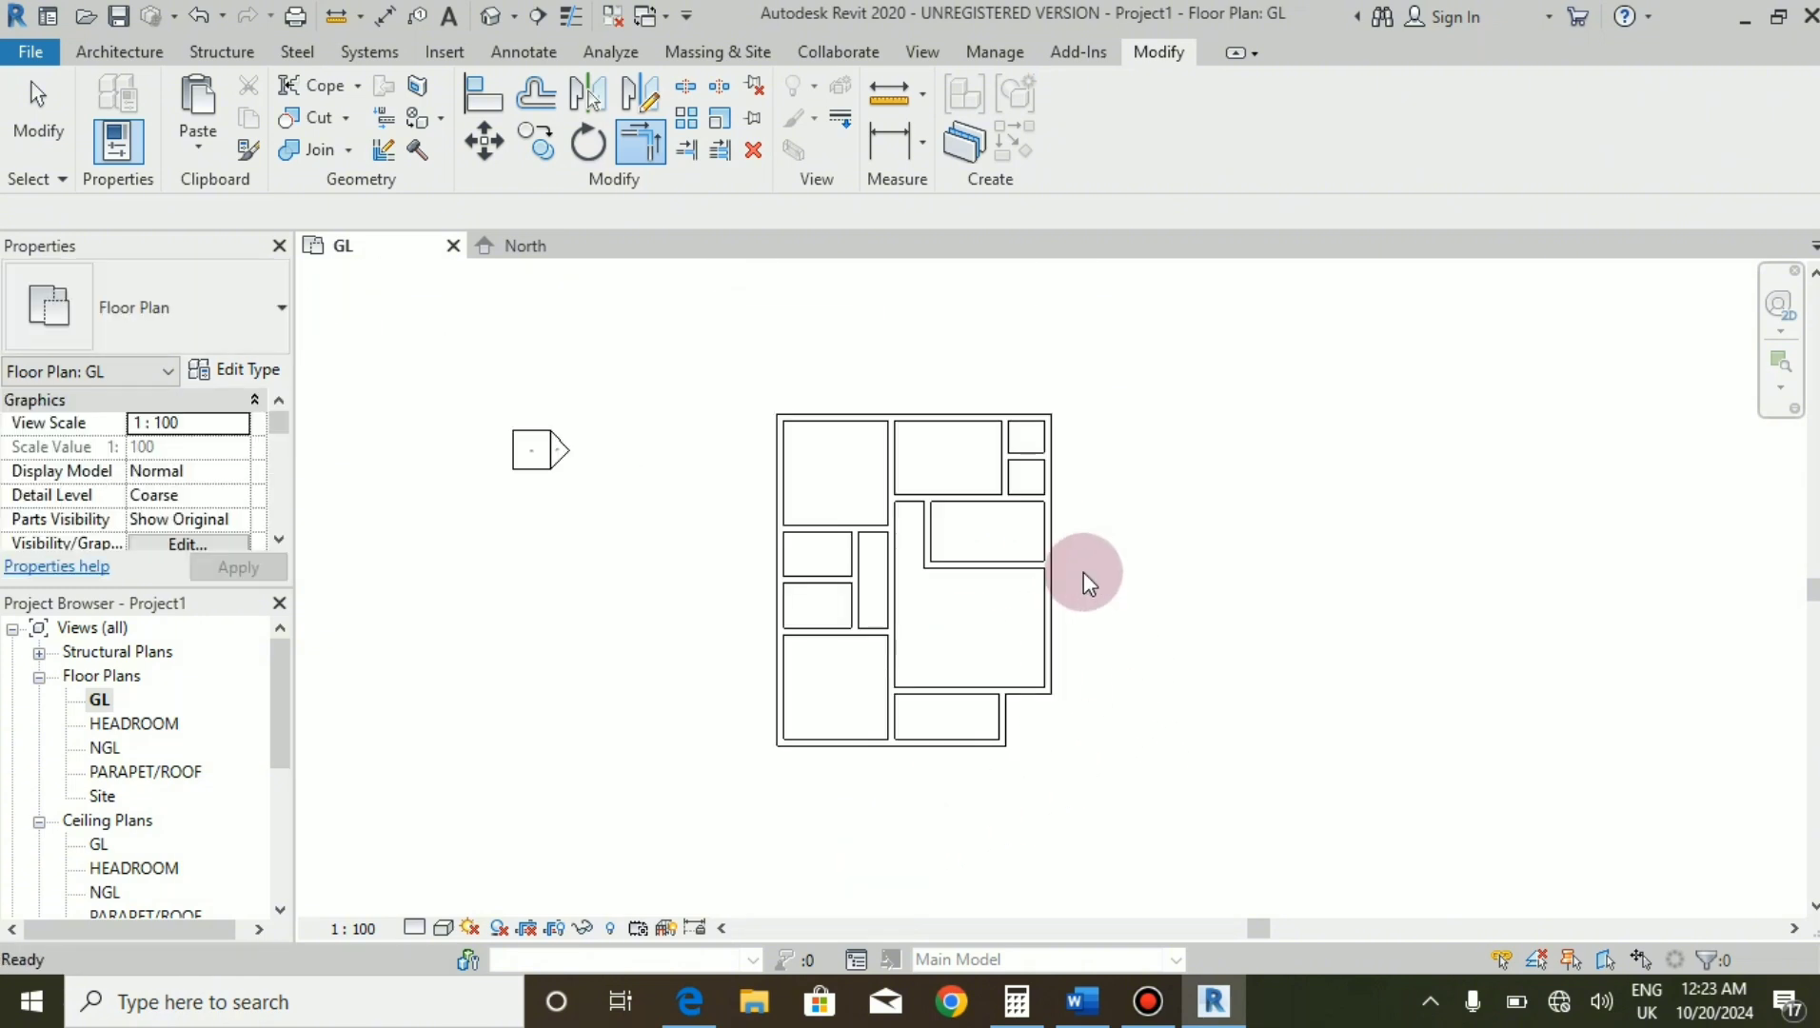
Examine the lobby openings and the small column between the two lobbies in RRR-Model.pdf in Edge, and return to Revit.
left_click(690, 999)
scroll(748, 824, "down", 4, "ctrl")
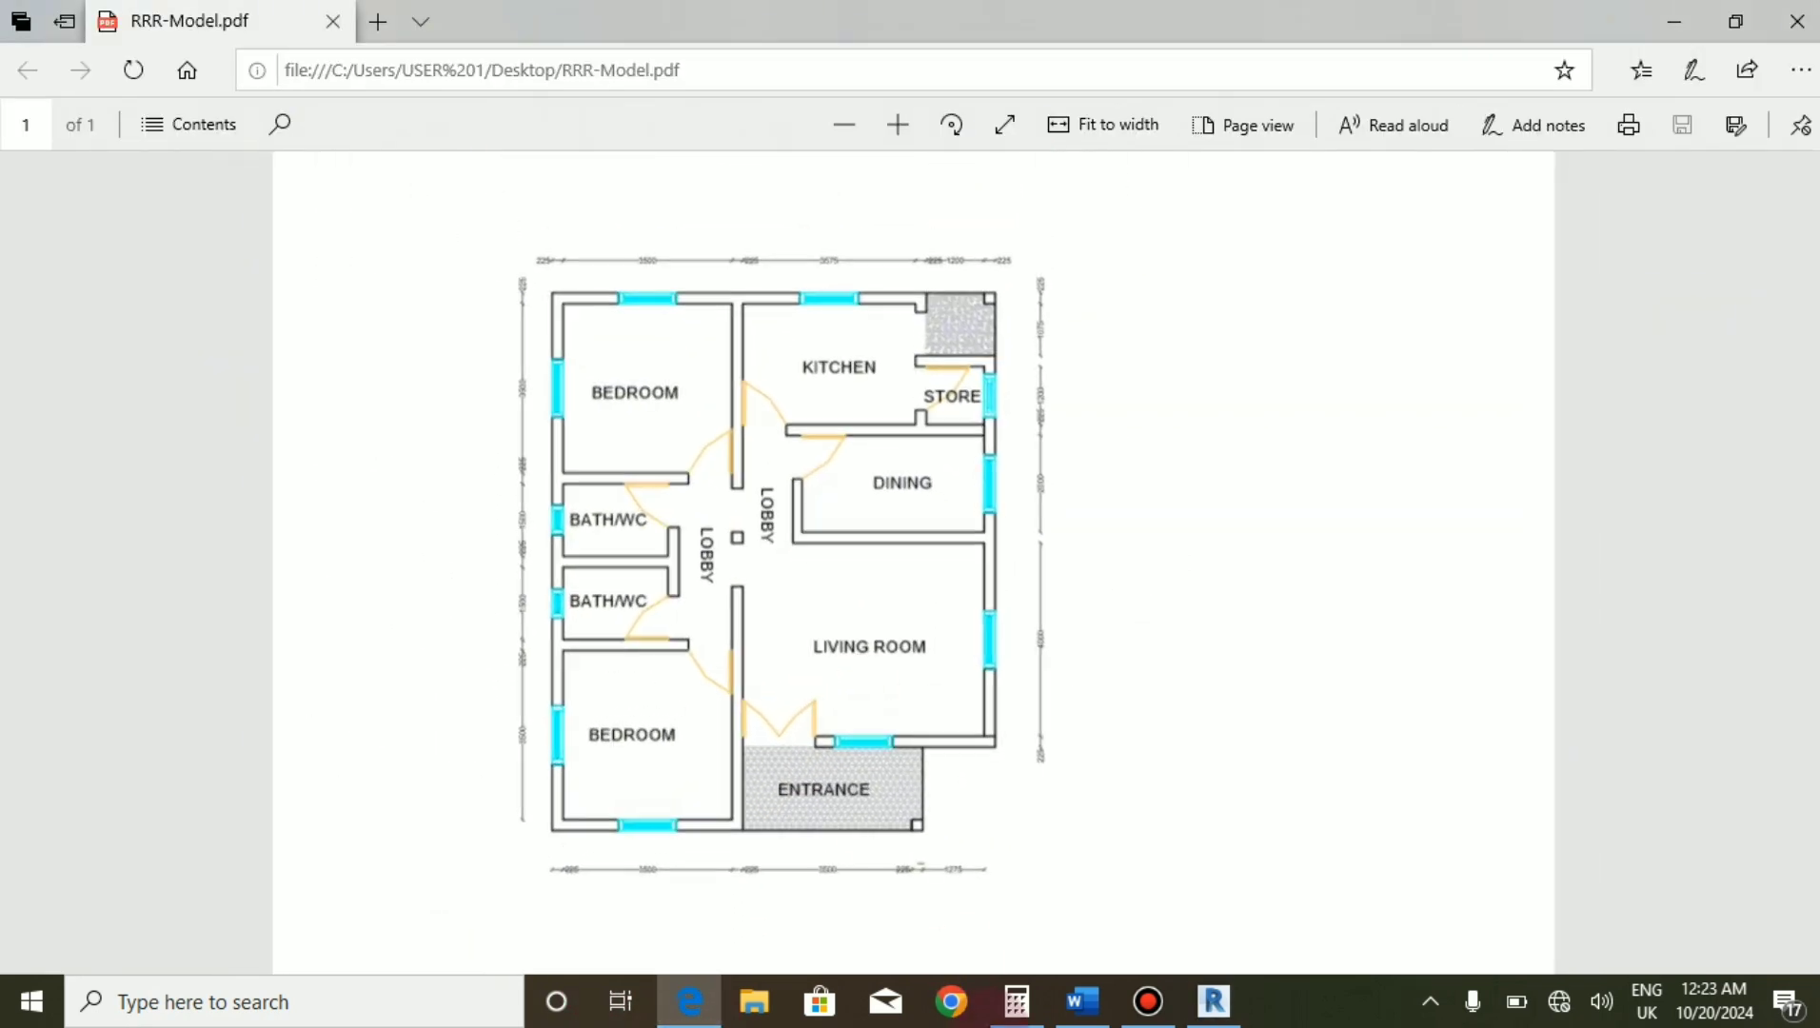
left_click(1214, 1002)
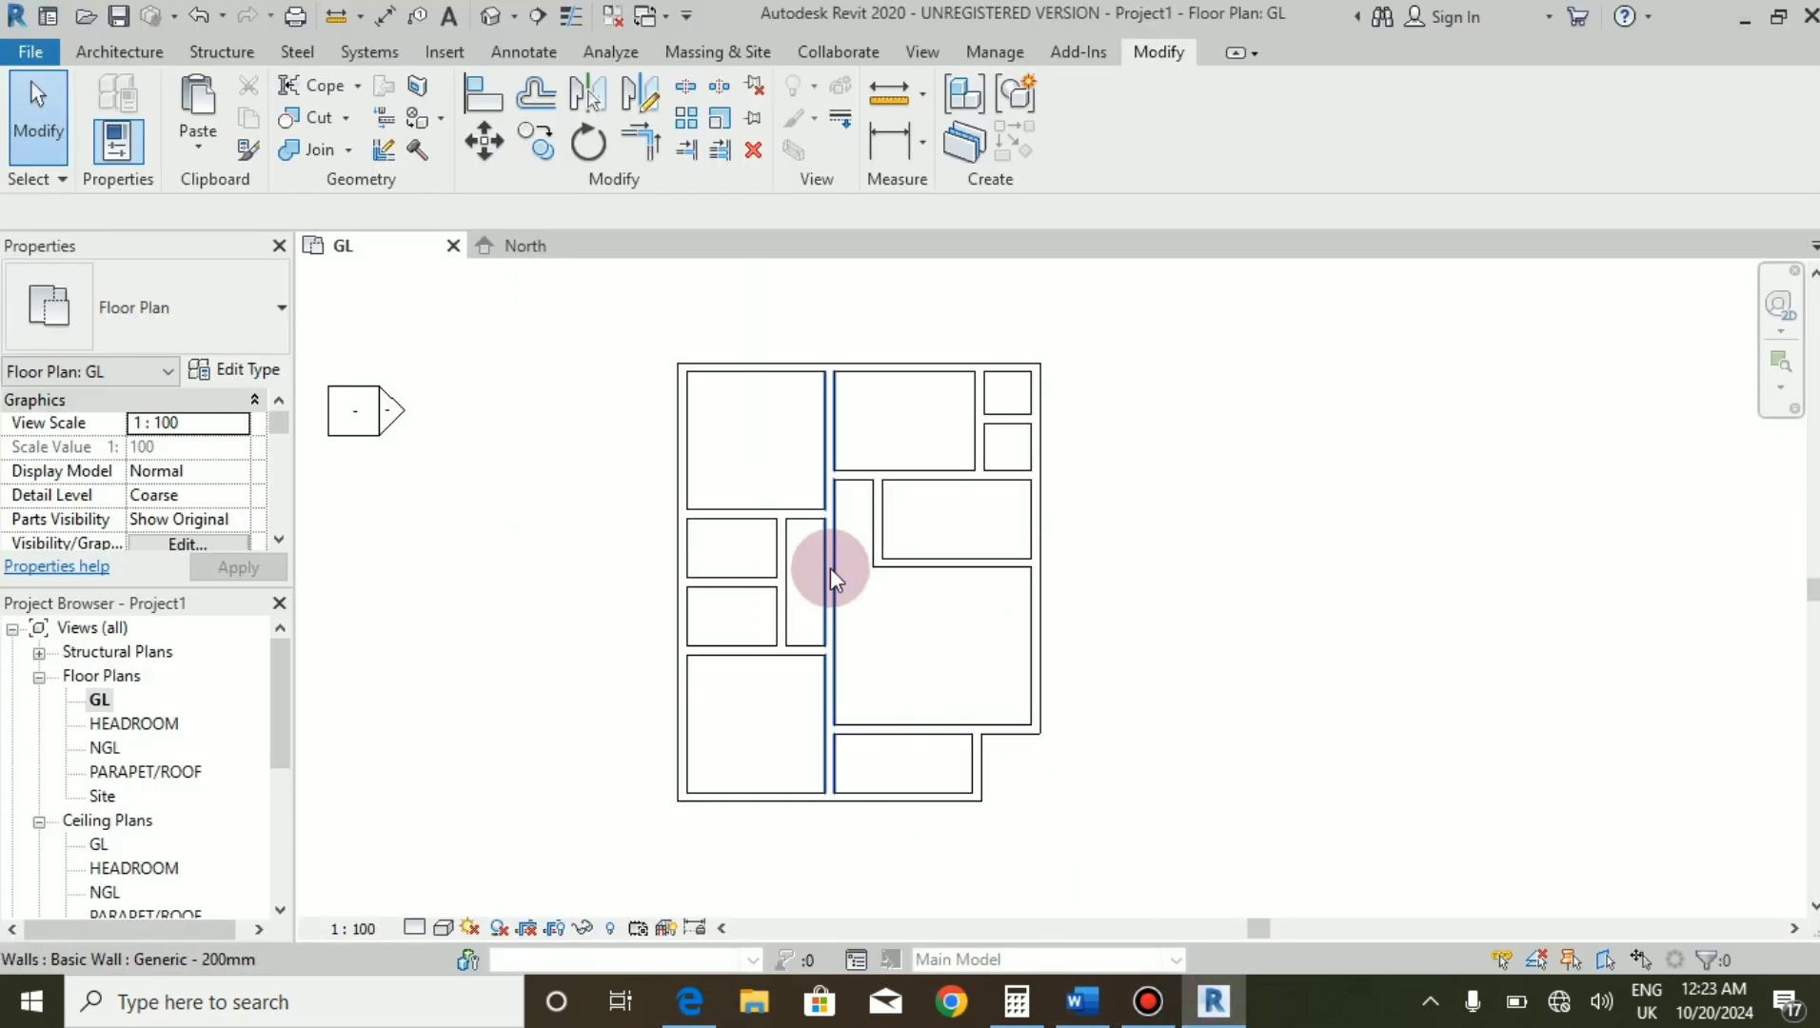
scroll(830, 570, "up", 3)
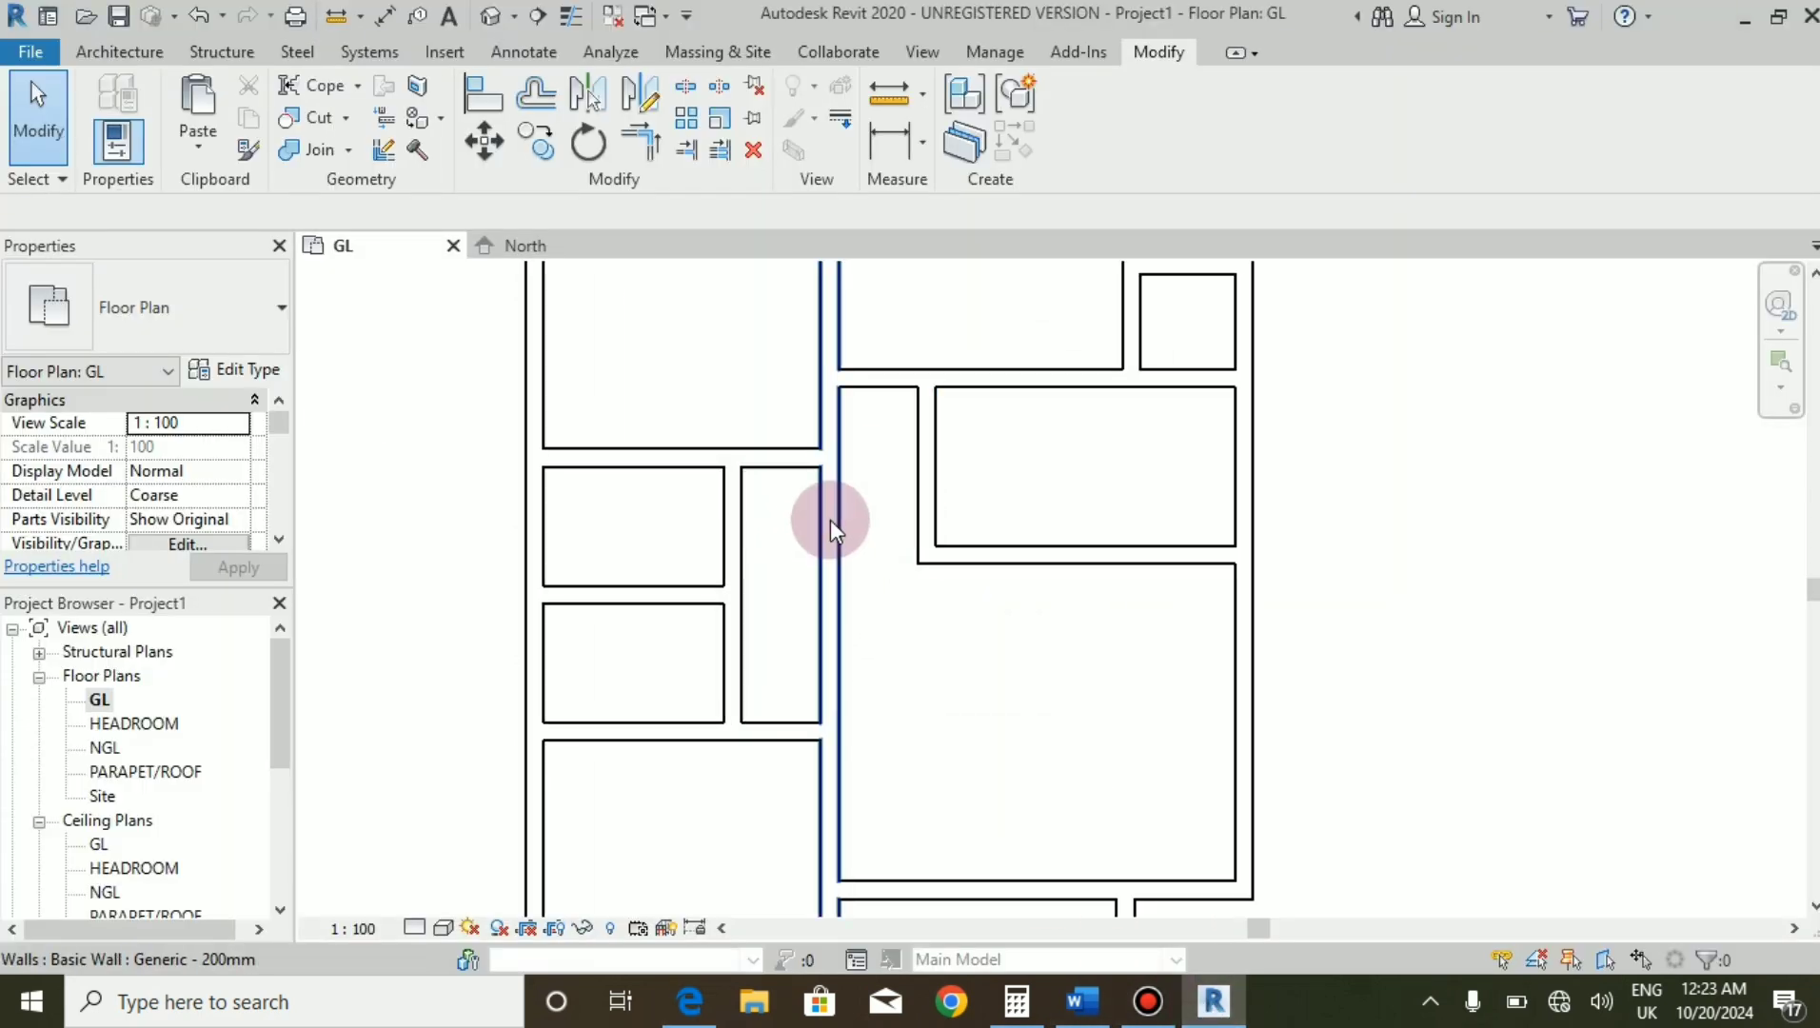
scroll(836, 636, "up", 1)
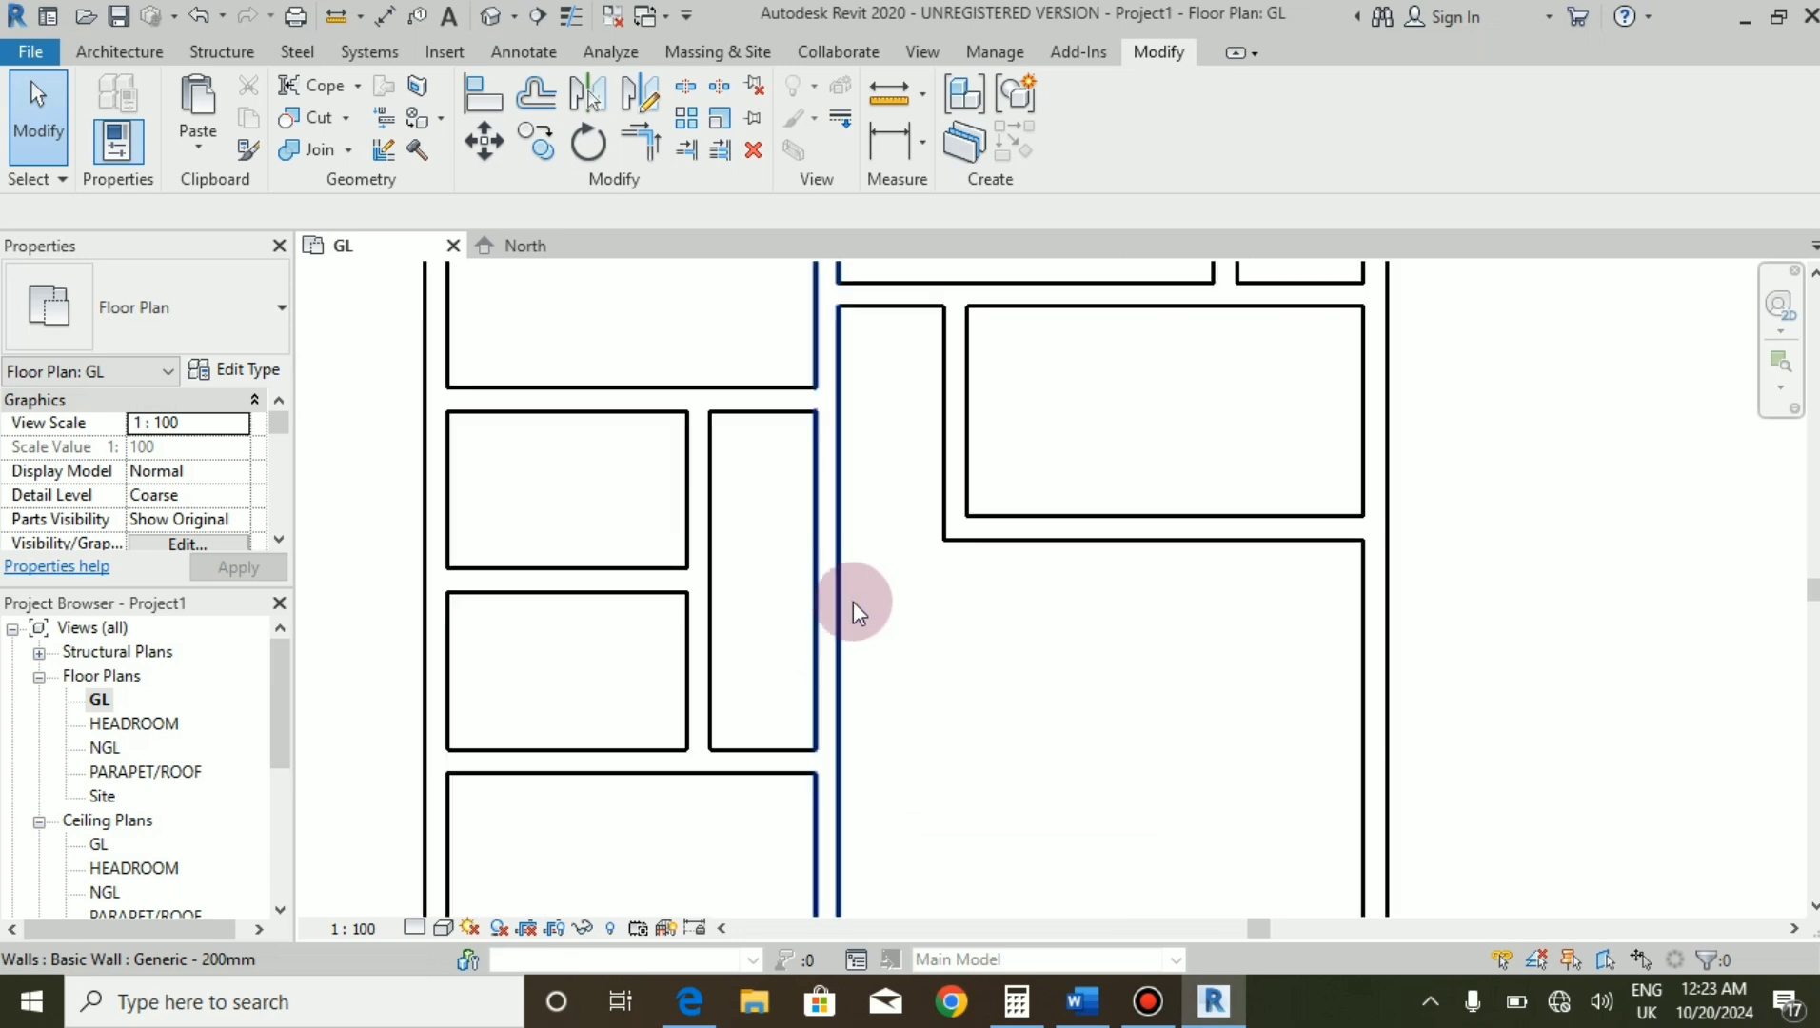
scroll(745, 411, "down", 2)
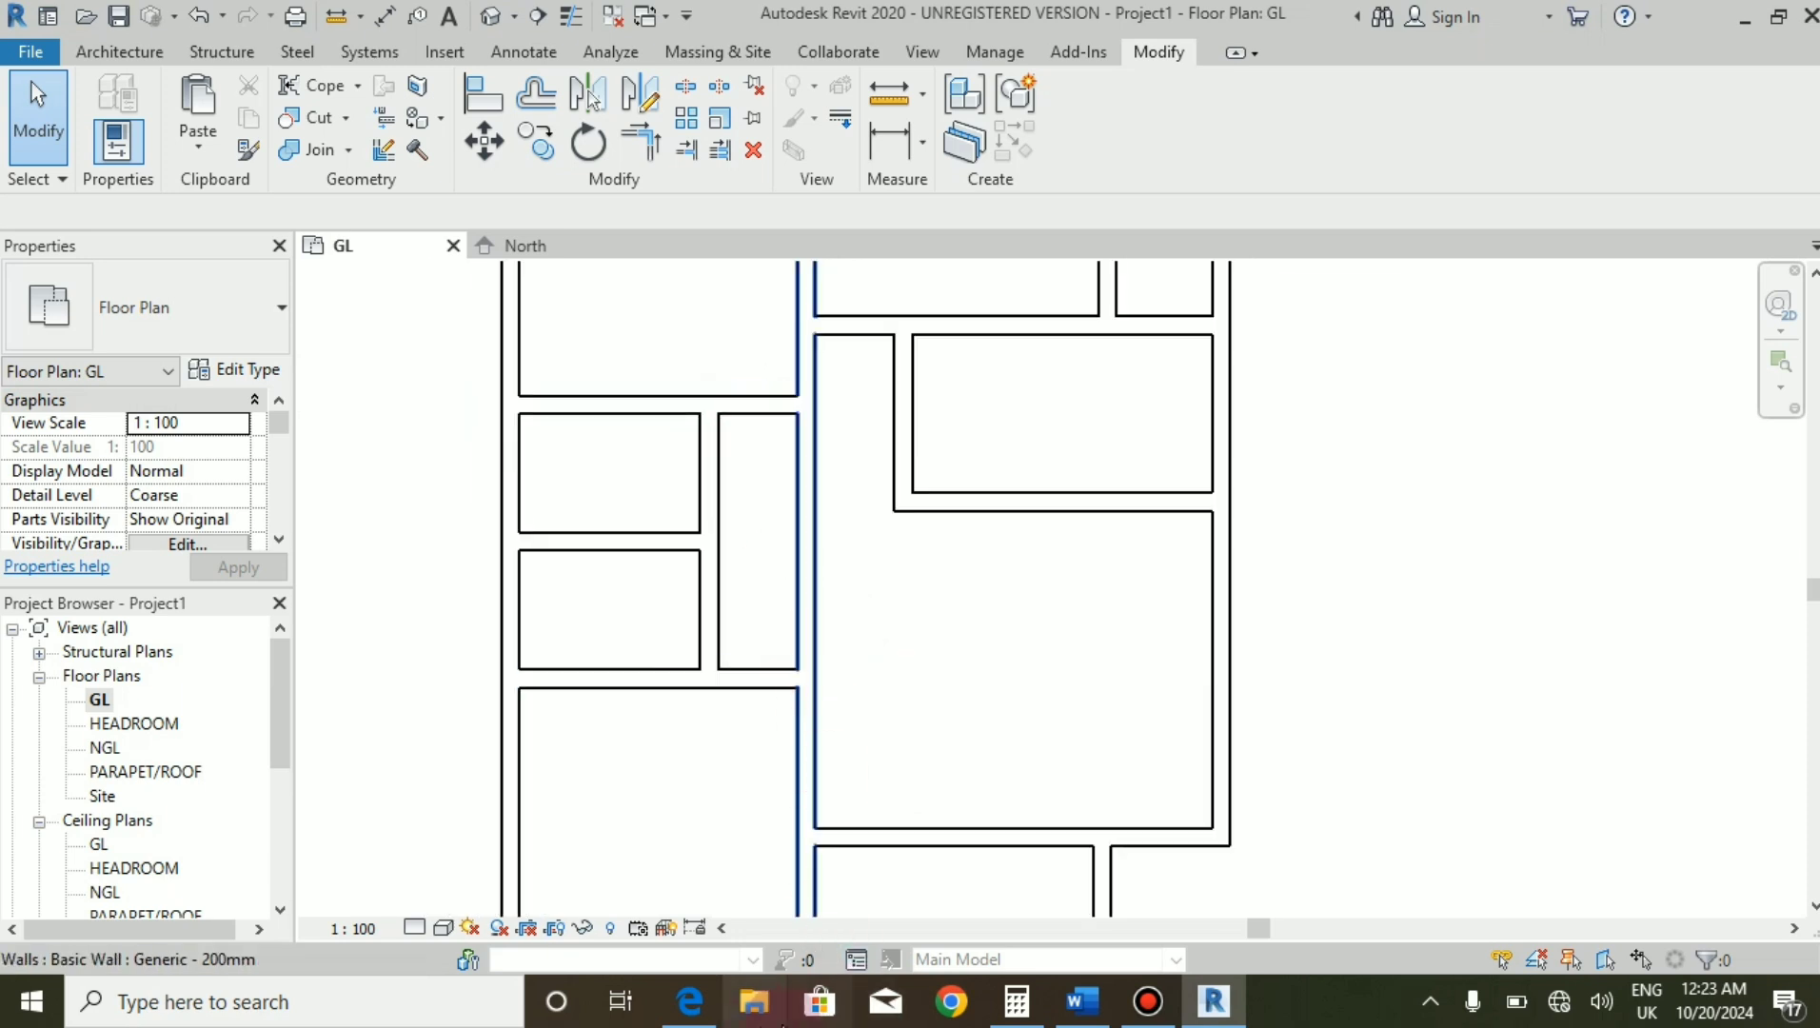
left_click(689, 1002)
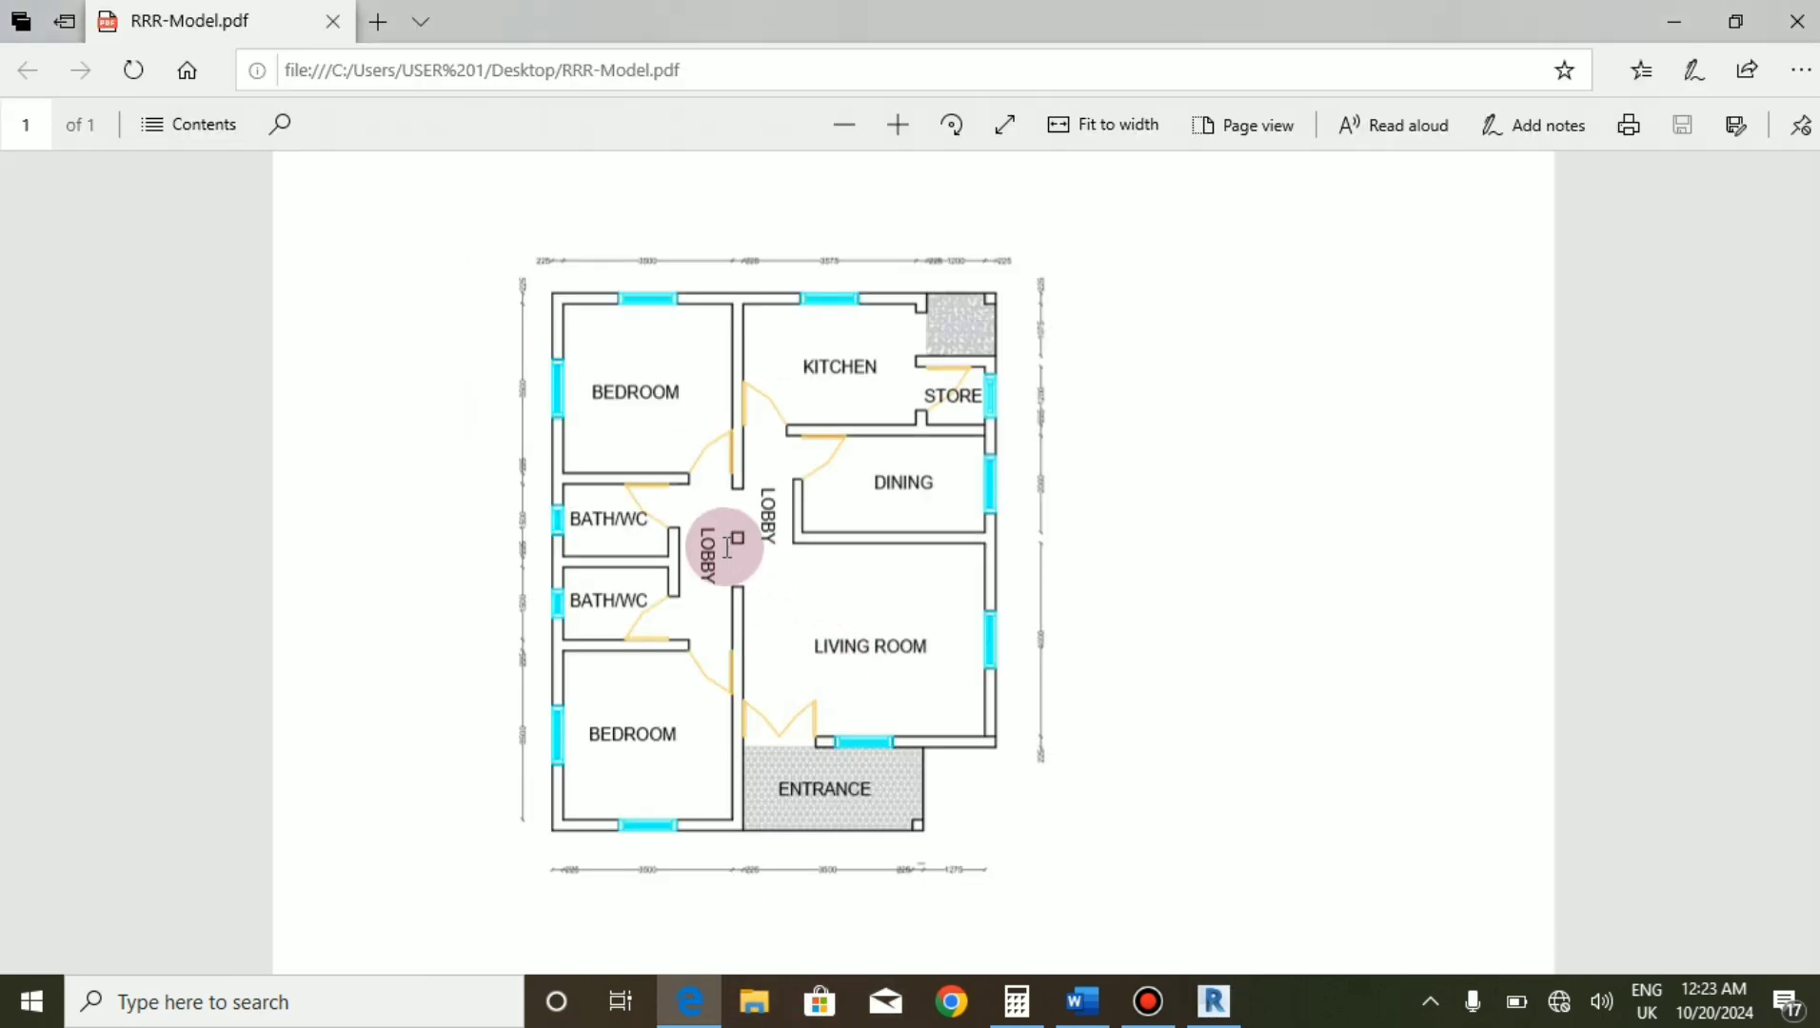
scroll(727, 546, "up", 4, "ctrl")
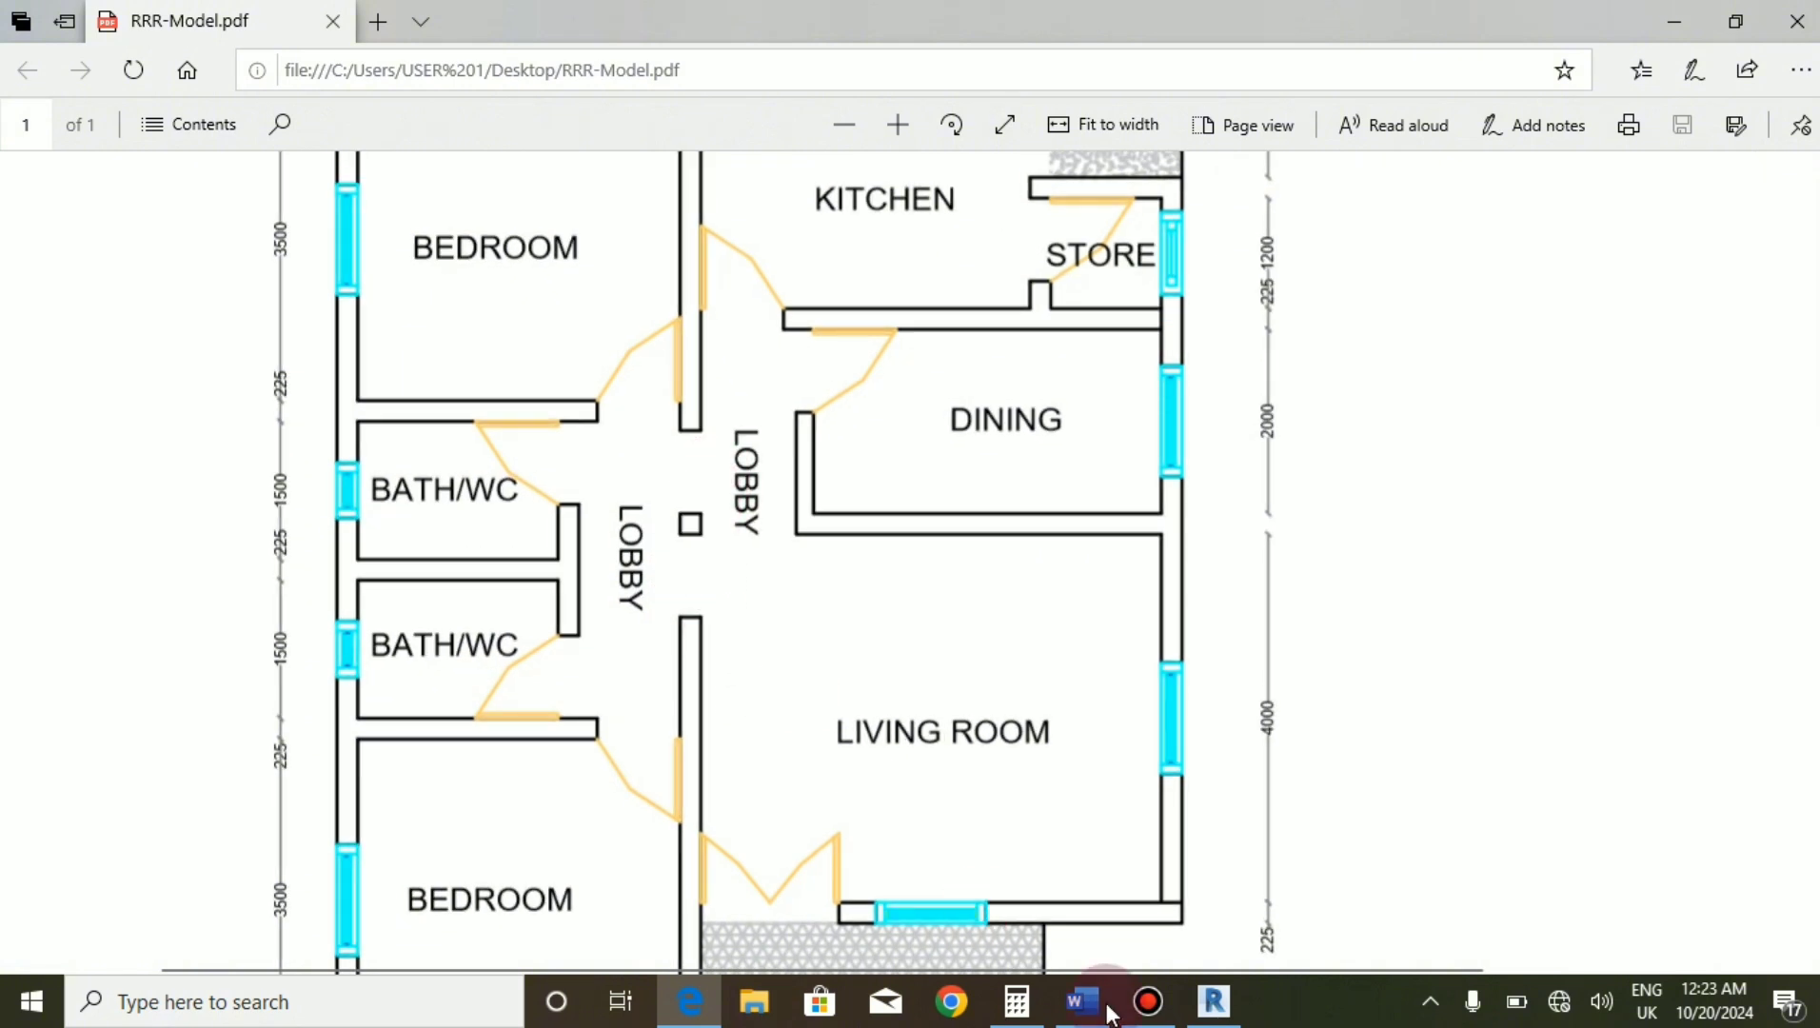
left_click(1213, 1010)
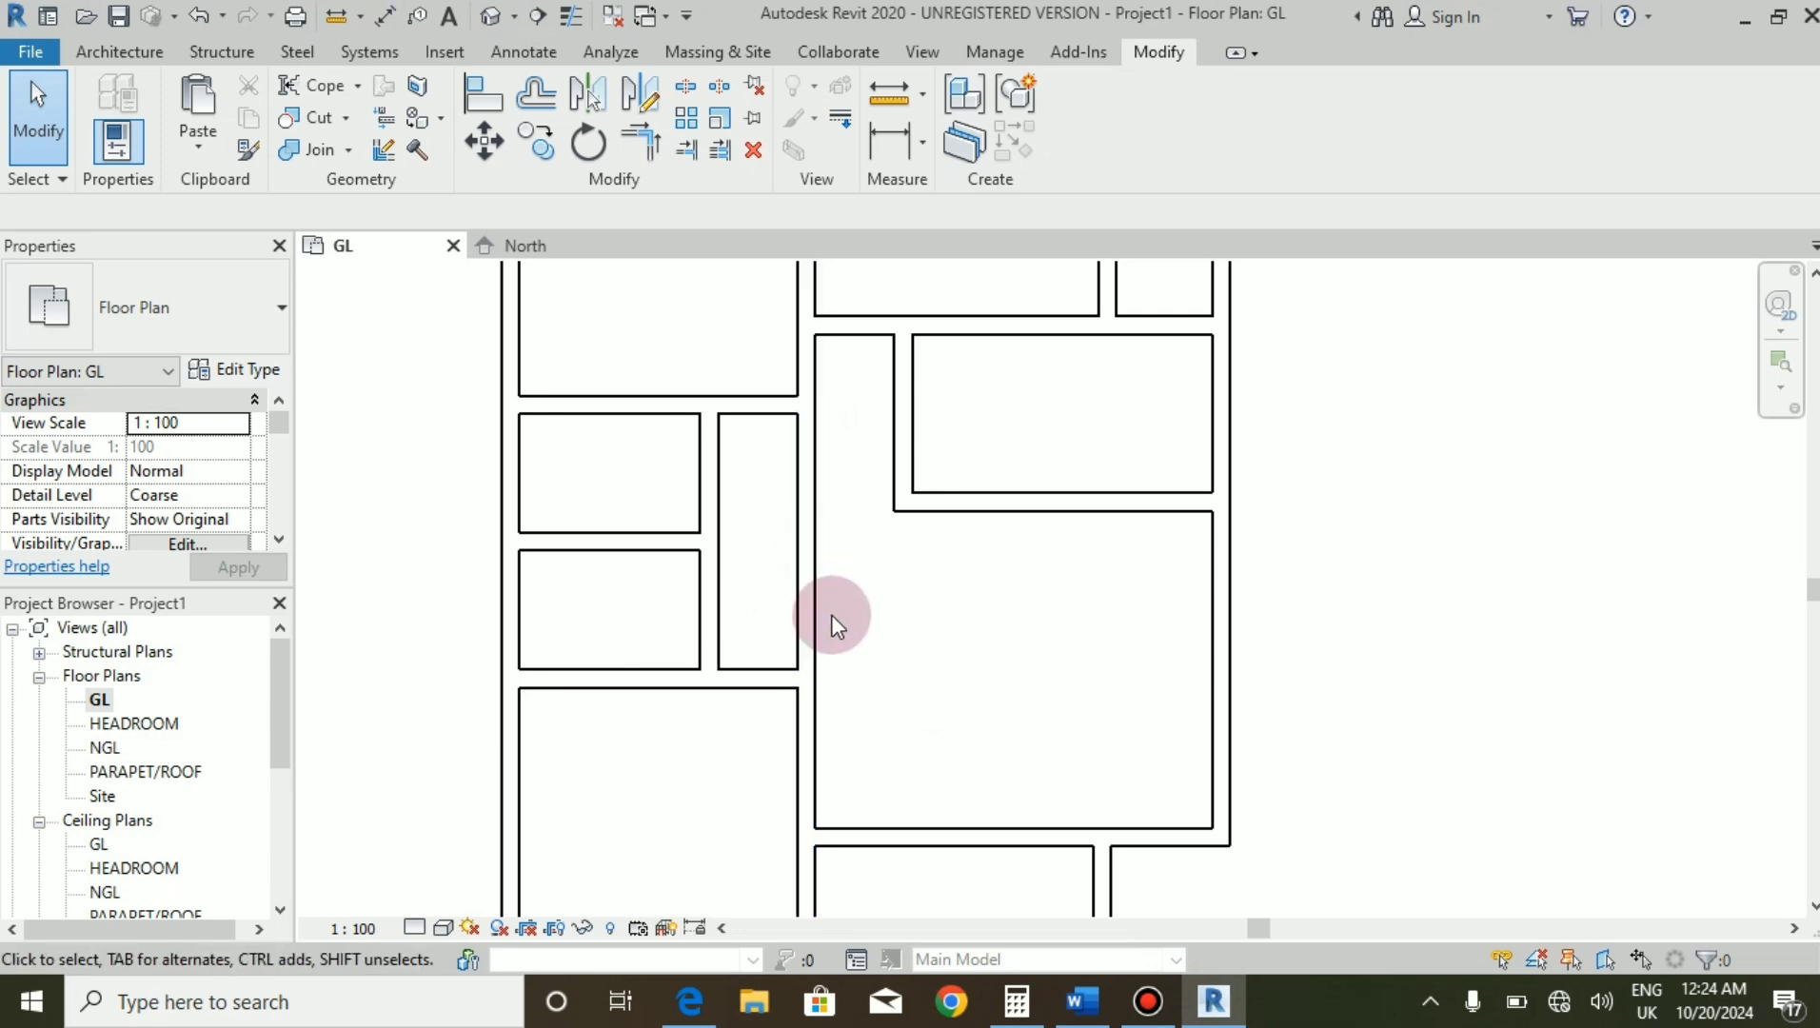
Offset copies of the lower and upper bedroom walls bordering the bathrooms and lobby 1125 mm inward, toward each other.
scroll(827, 617, "up", 1)
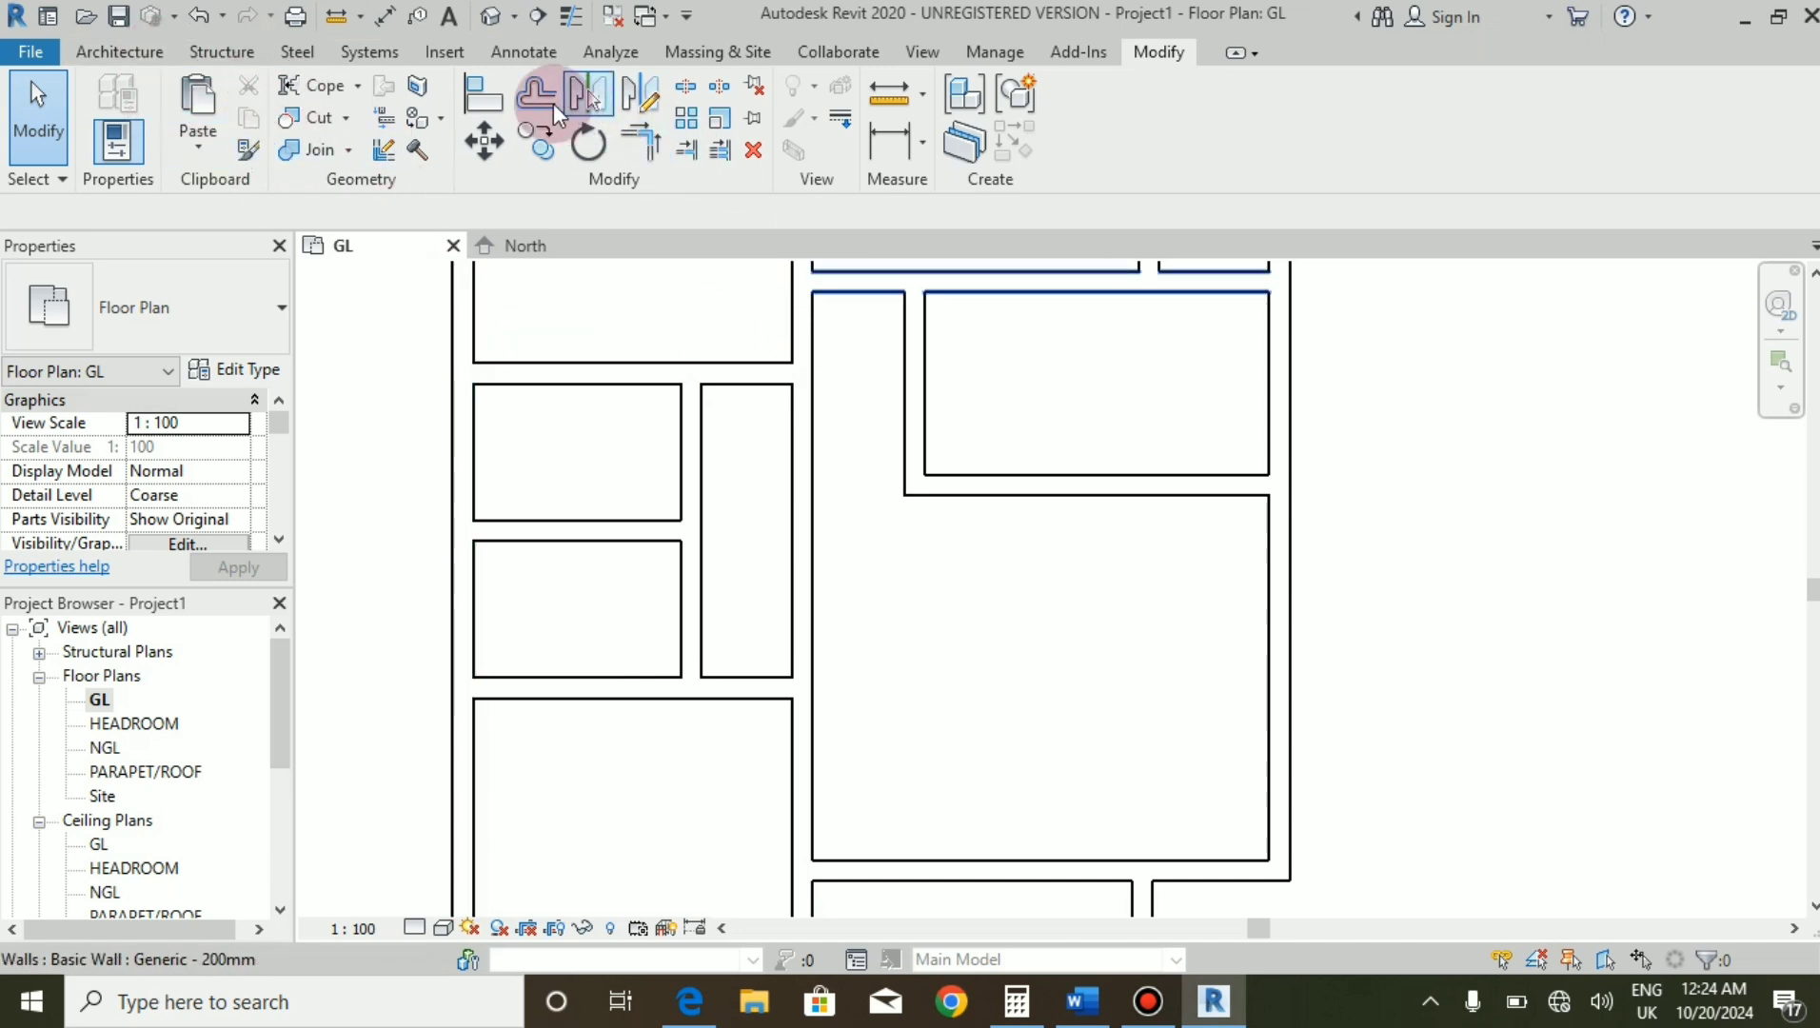
left_click(528, 95)
left_click(371, 214)
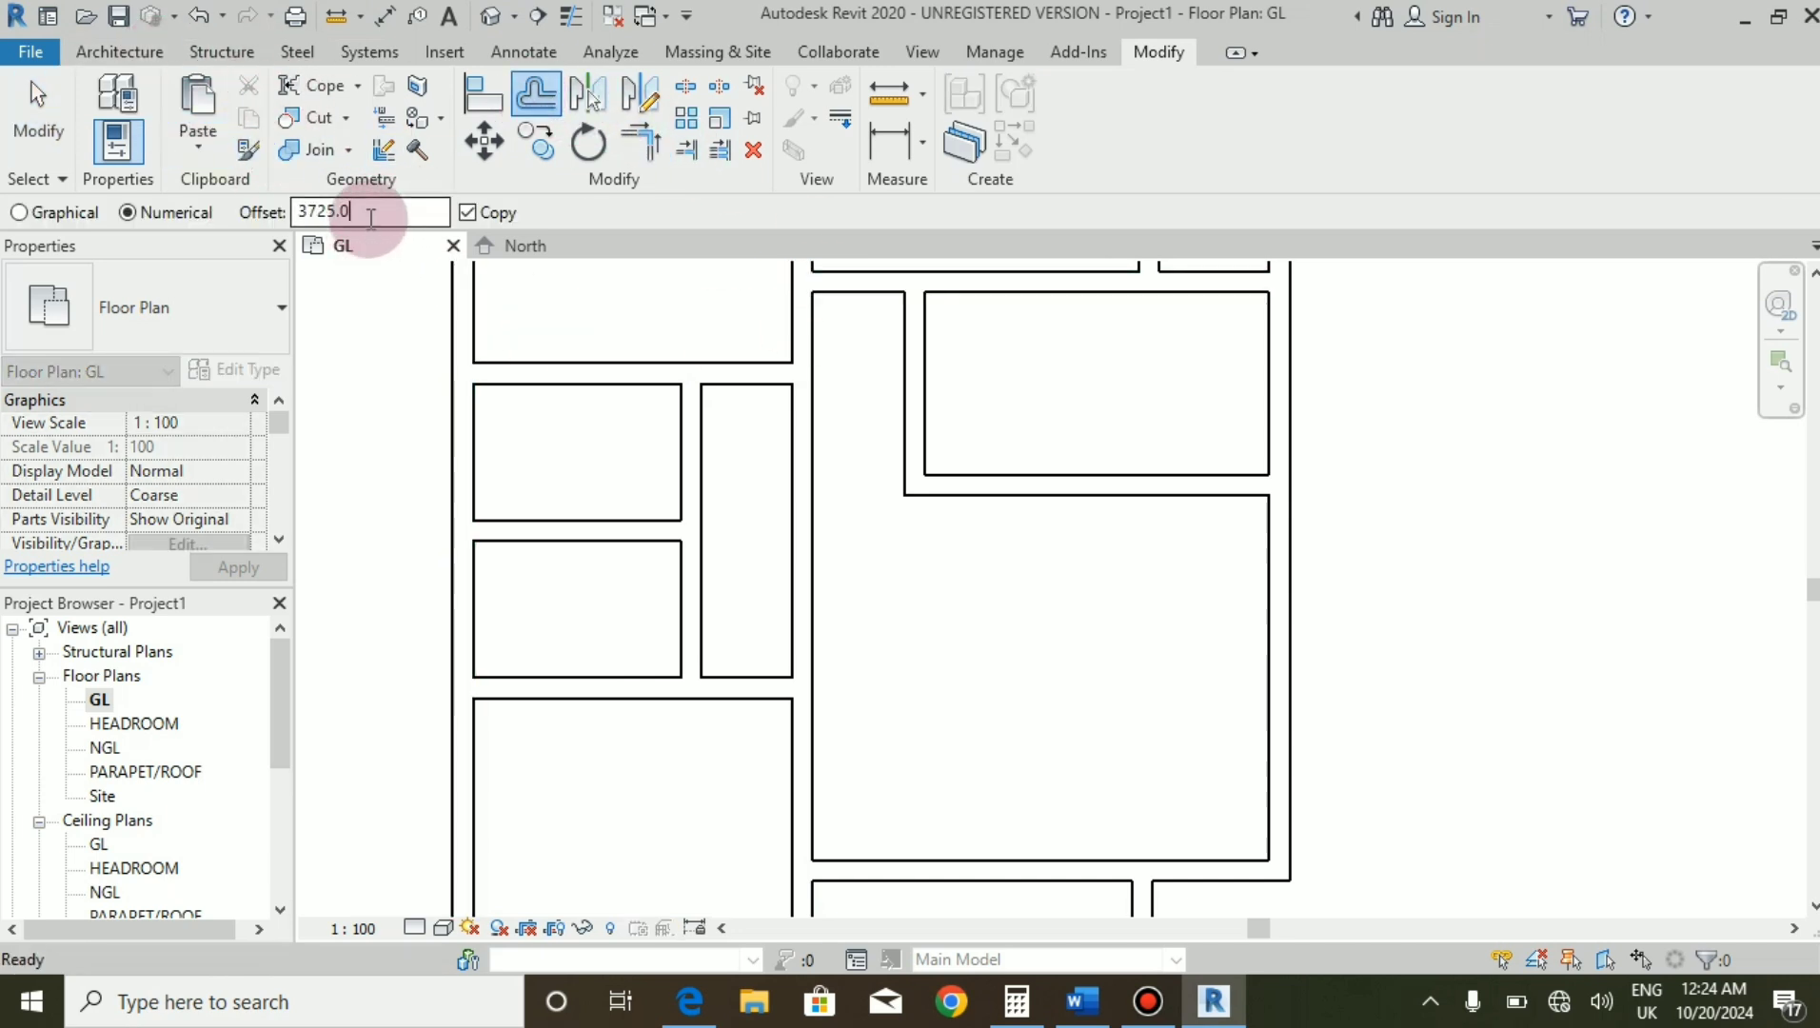
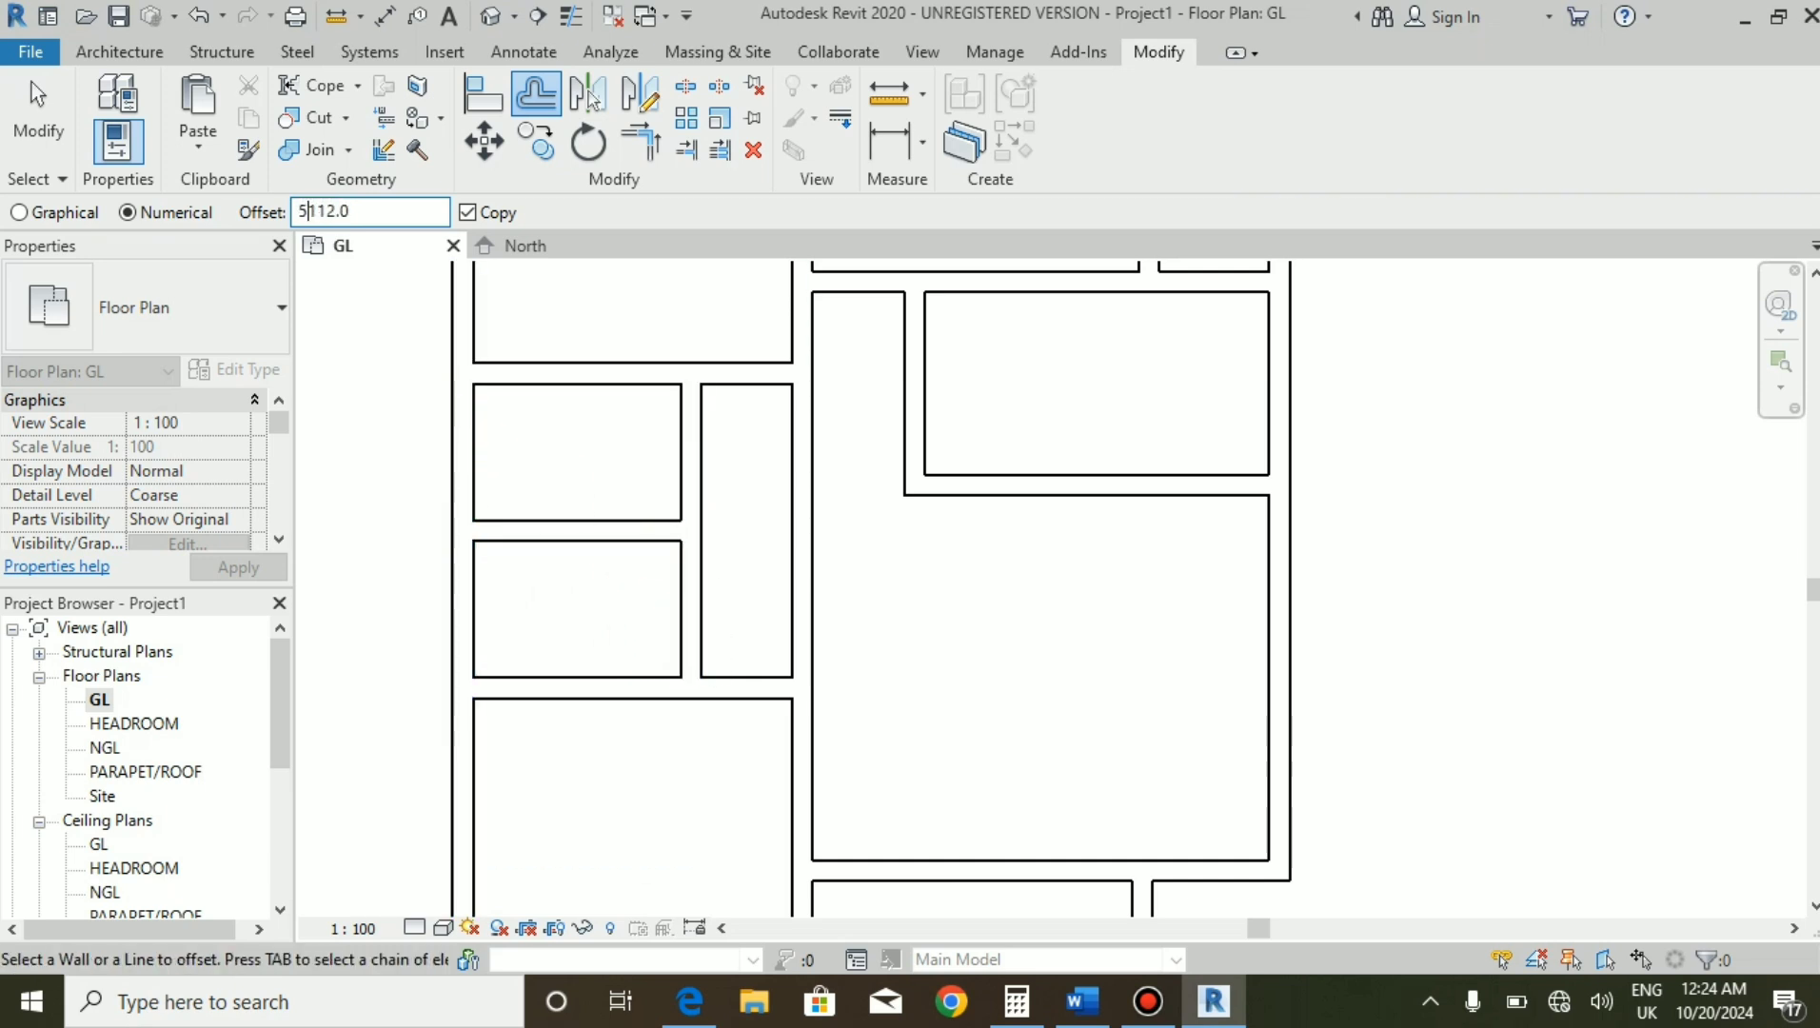
double_click(394, 224)
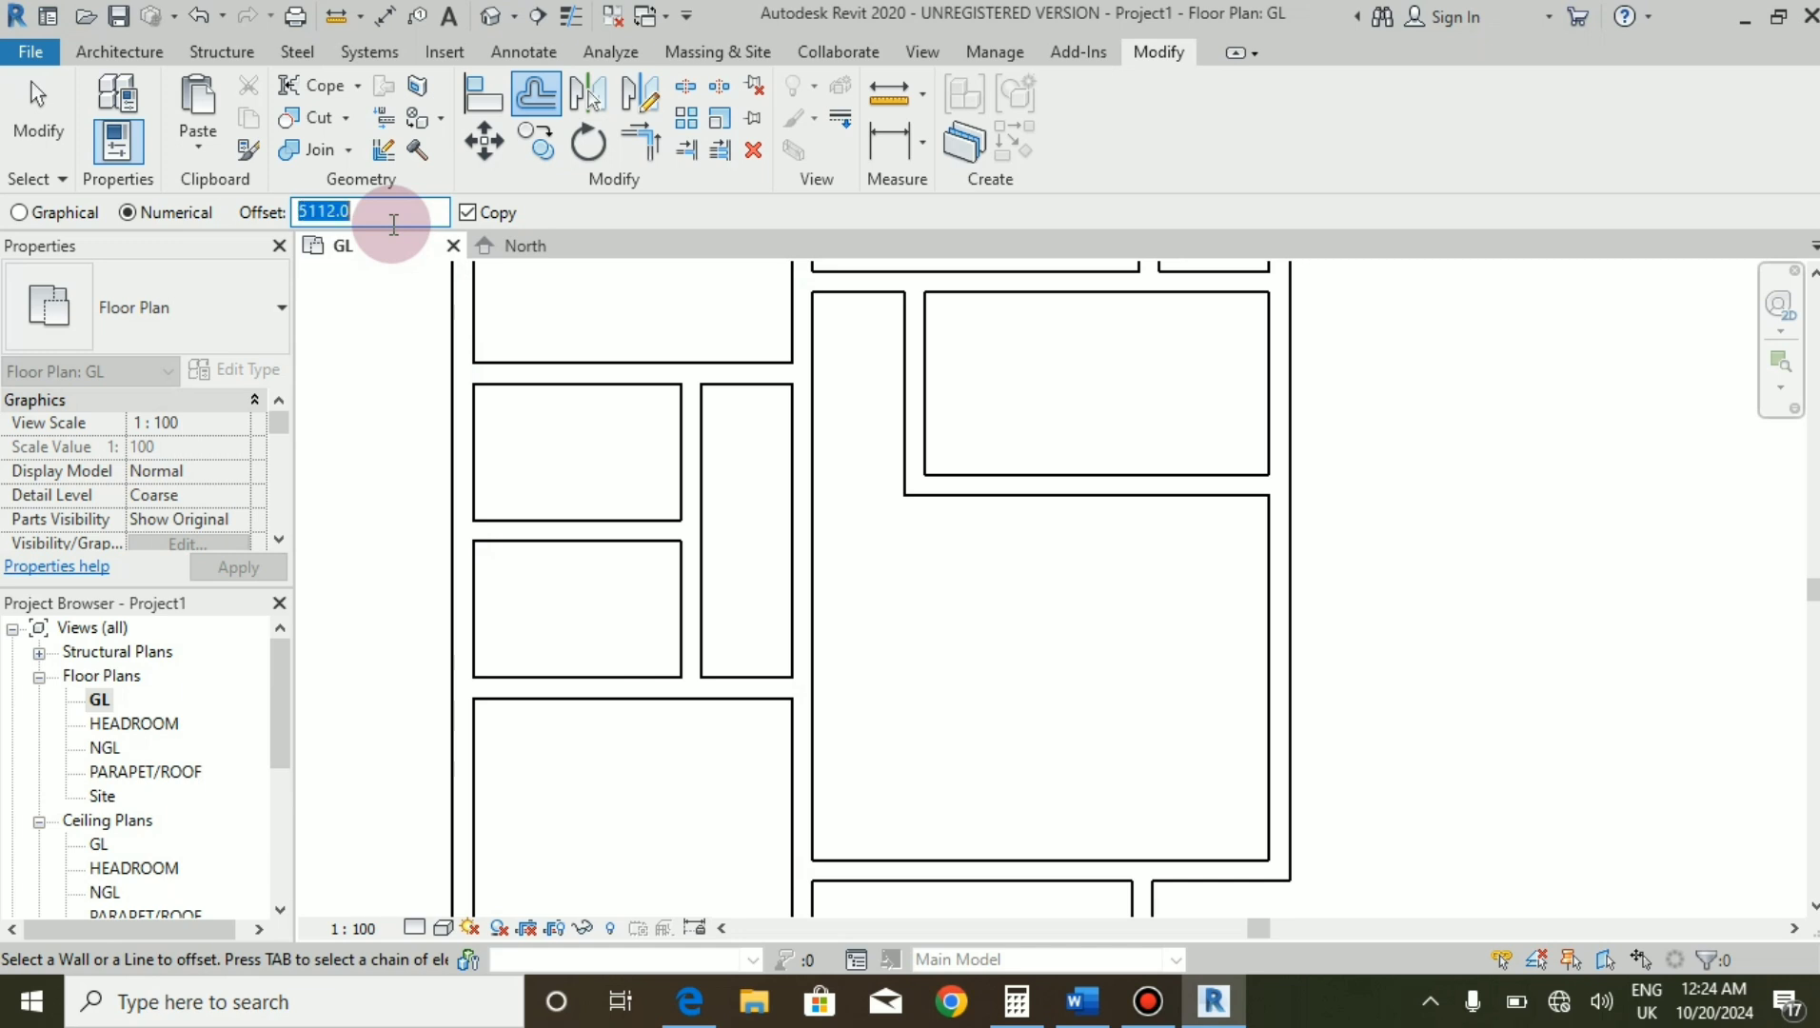
type("11")
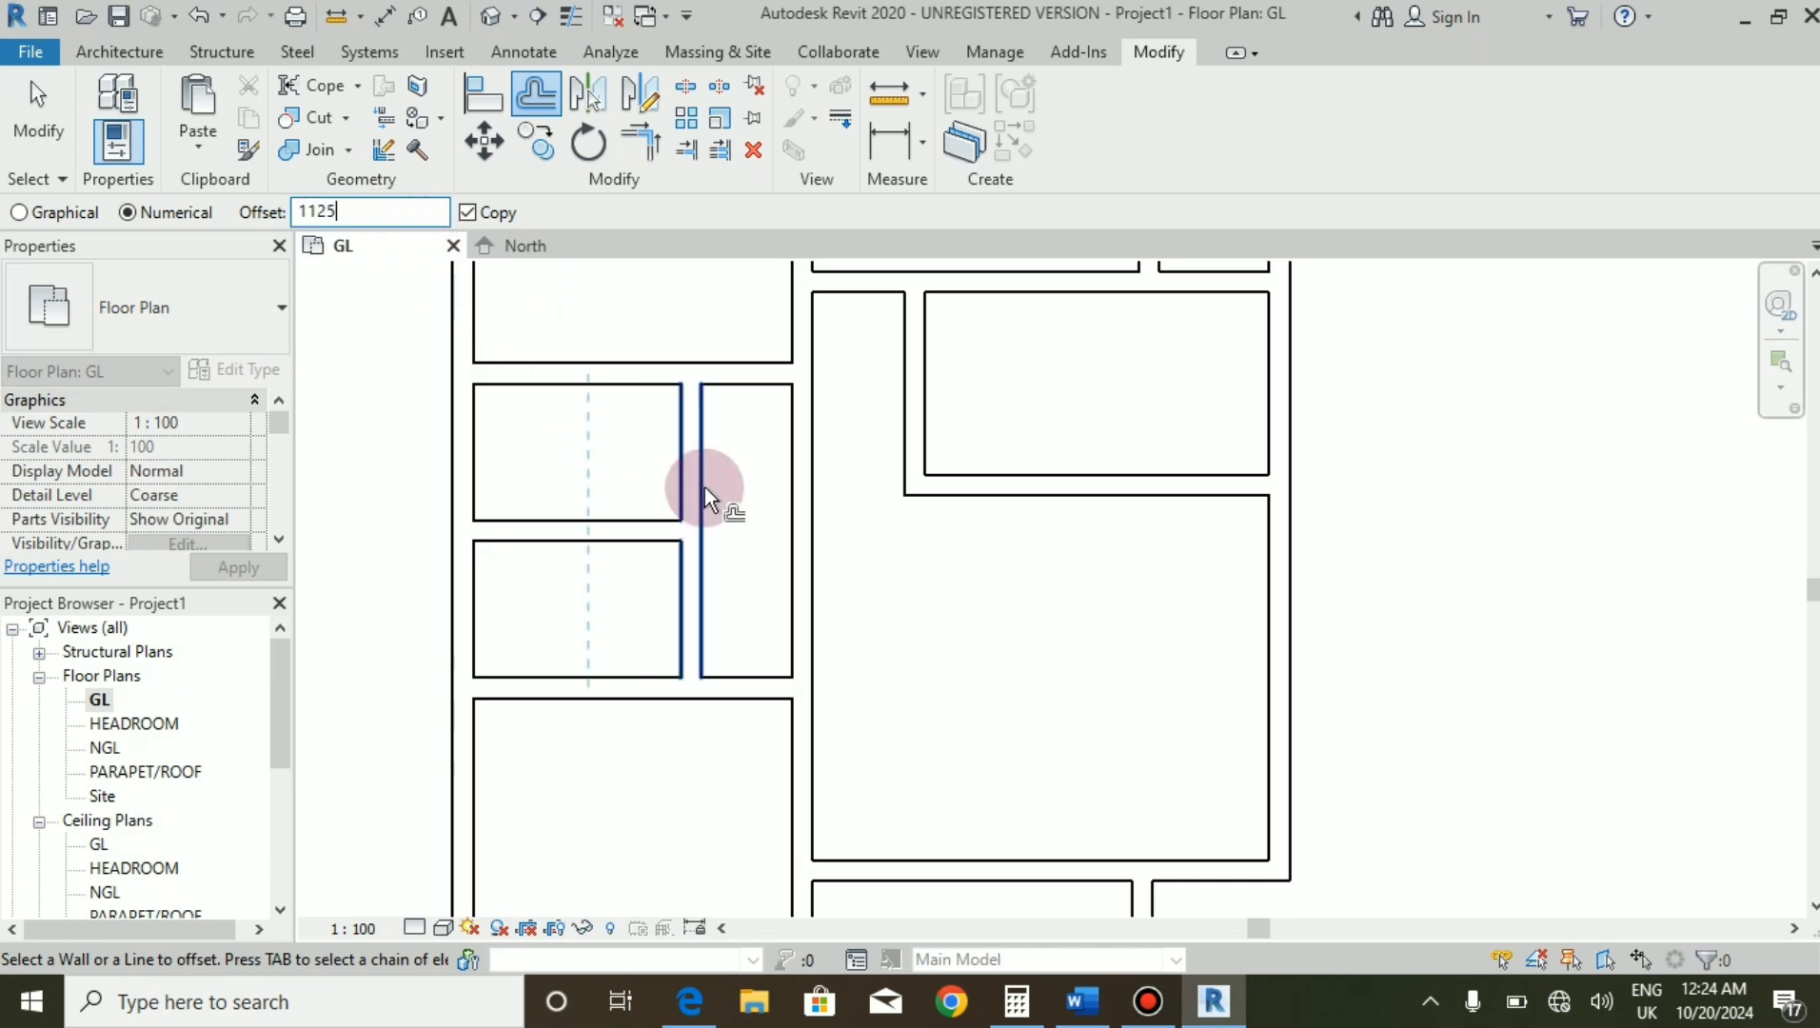
type("25")
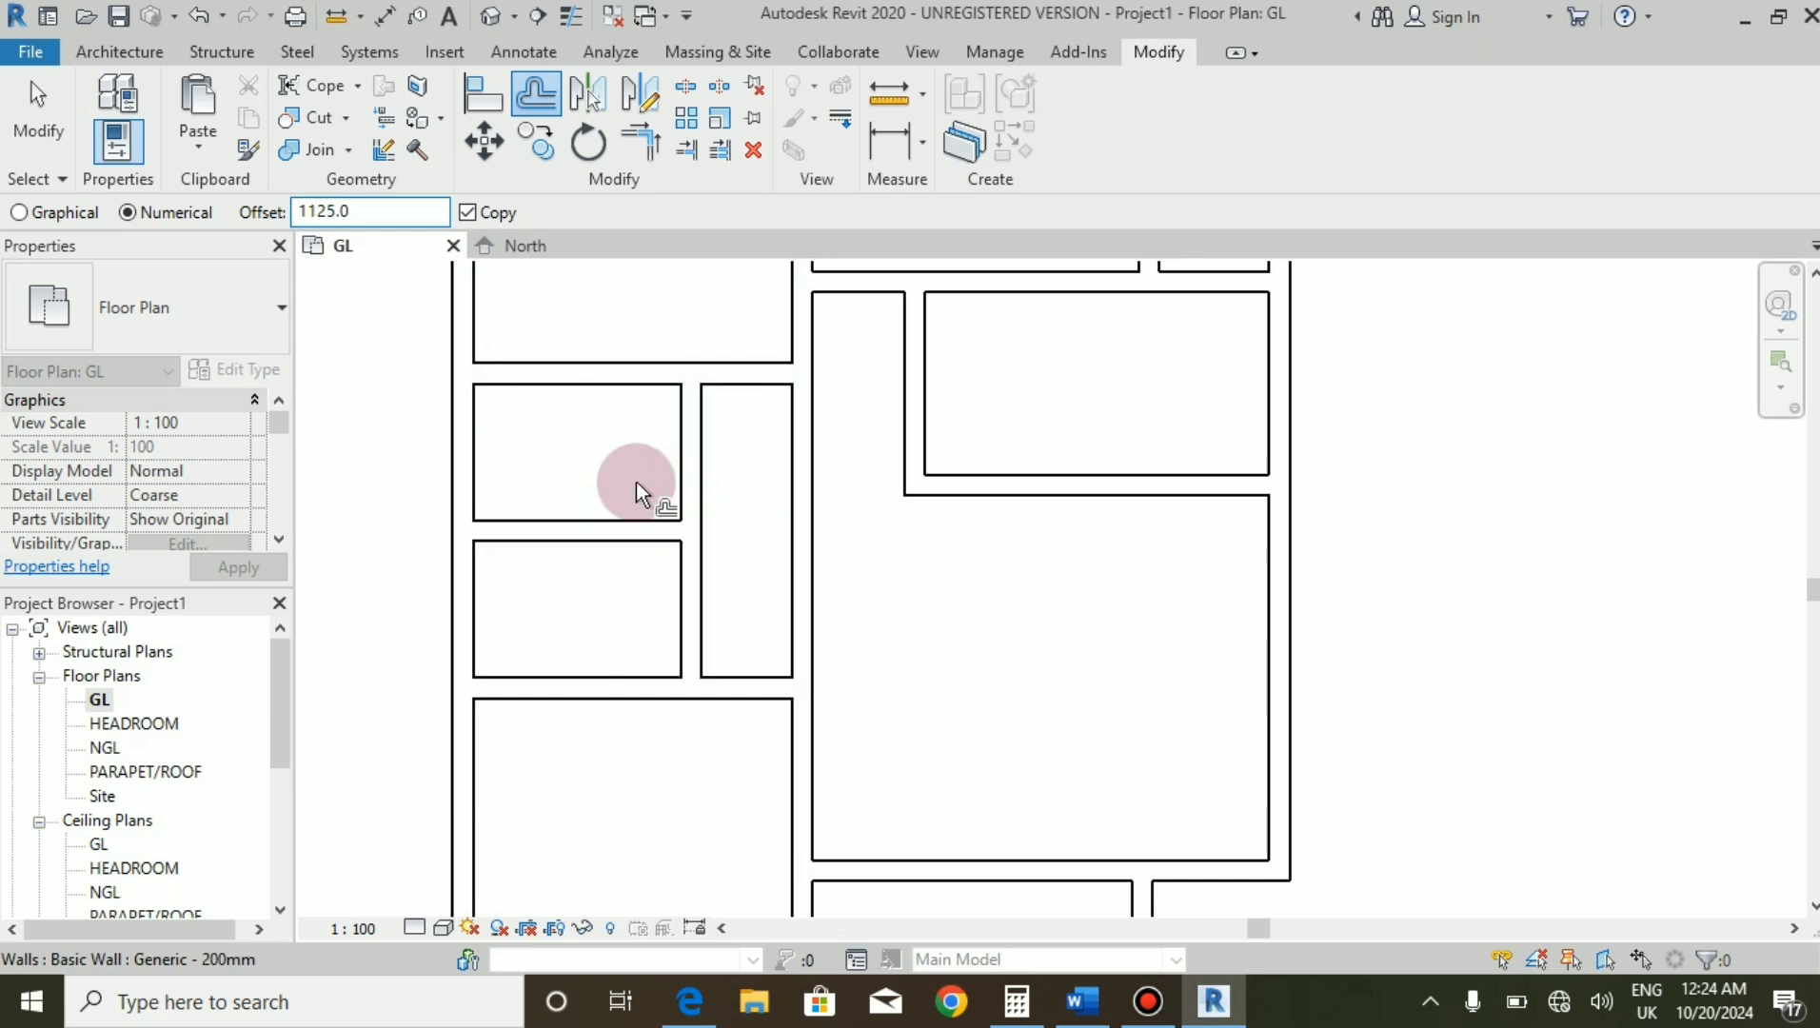
left_click(741, 673)
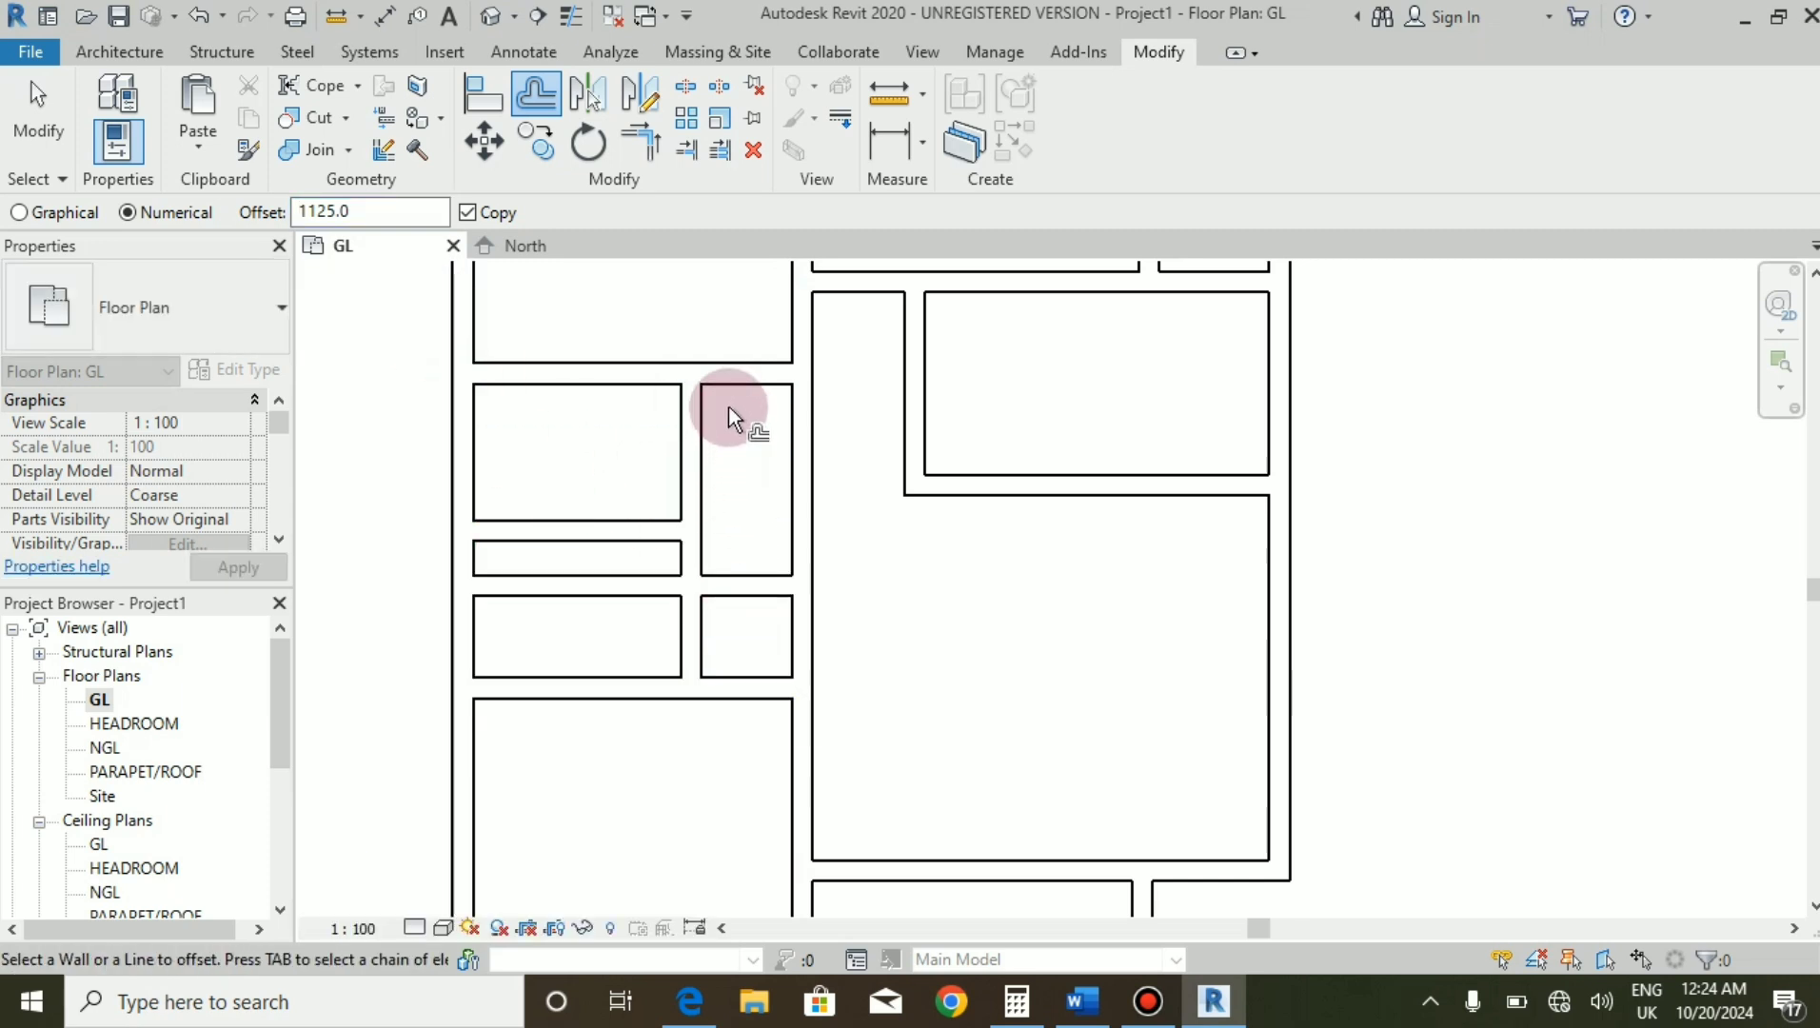
left_click(729, 382)
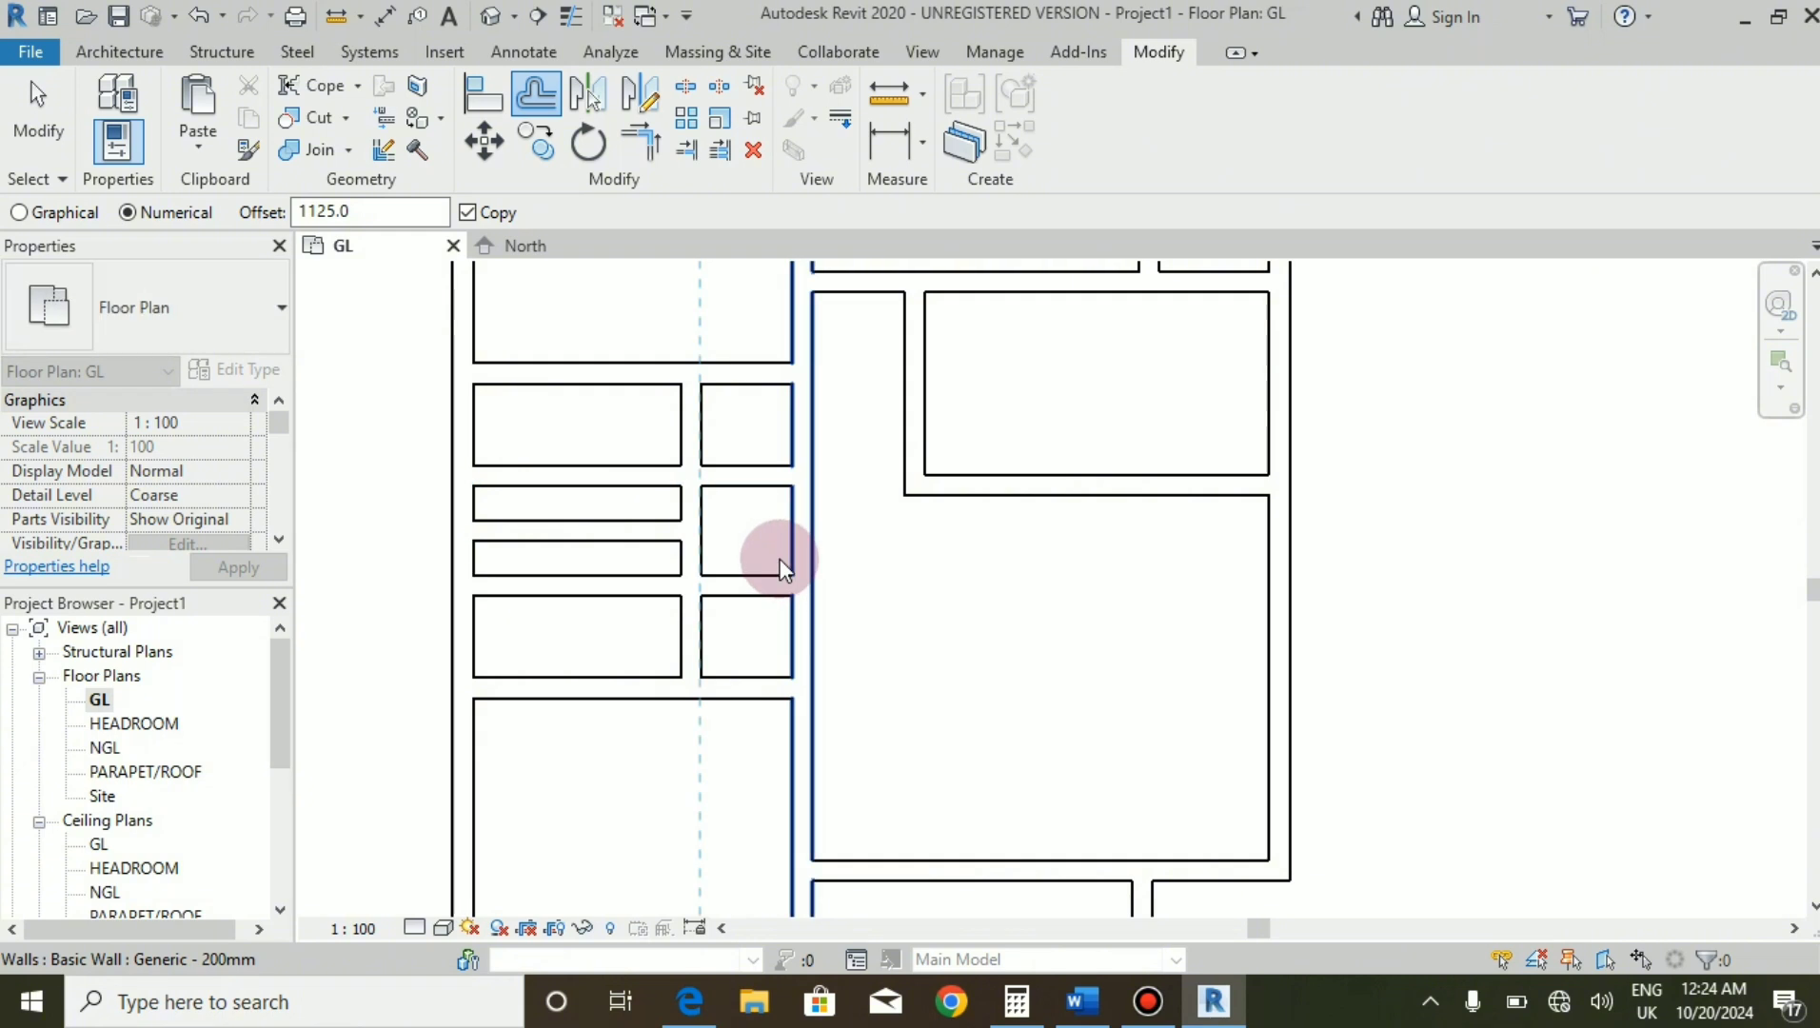
key("Escape")
Shorten the lower offset wall from its left end to the bathroom–lobby wall, so it crosses only the lobby.
scroll(777, 558, "up", 2)
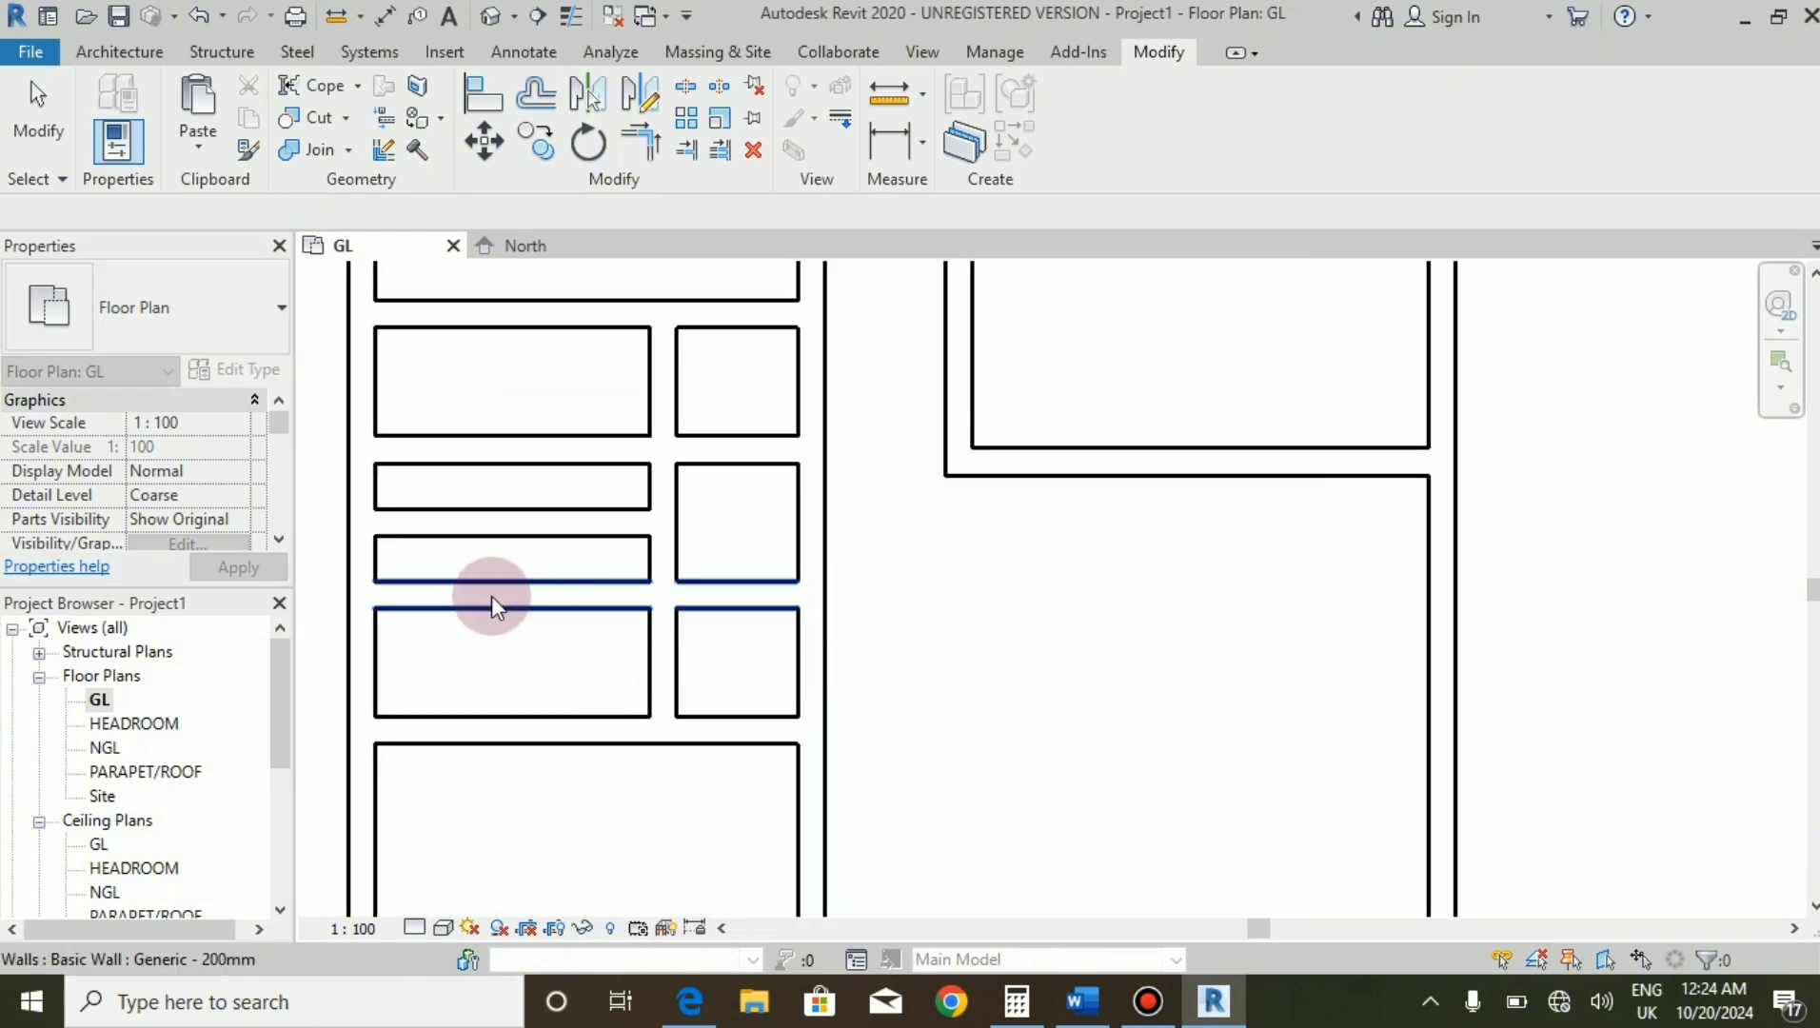
left_click(371, 592)
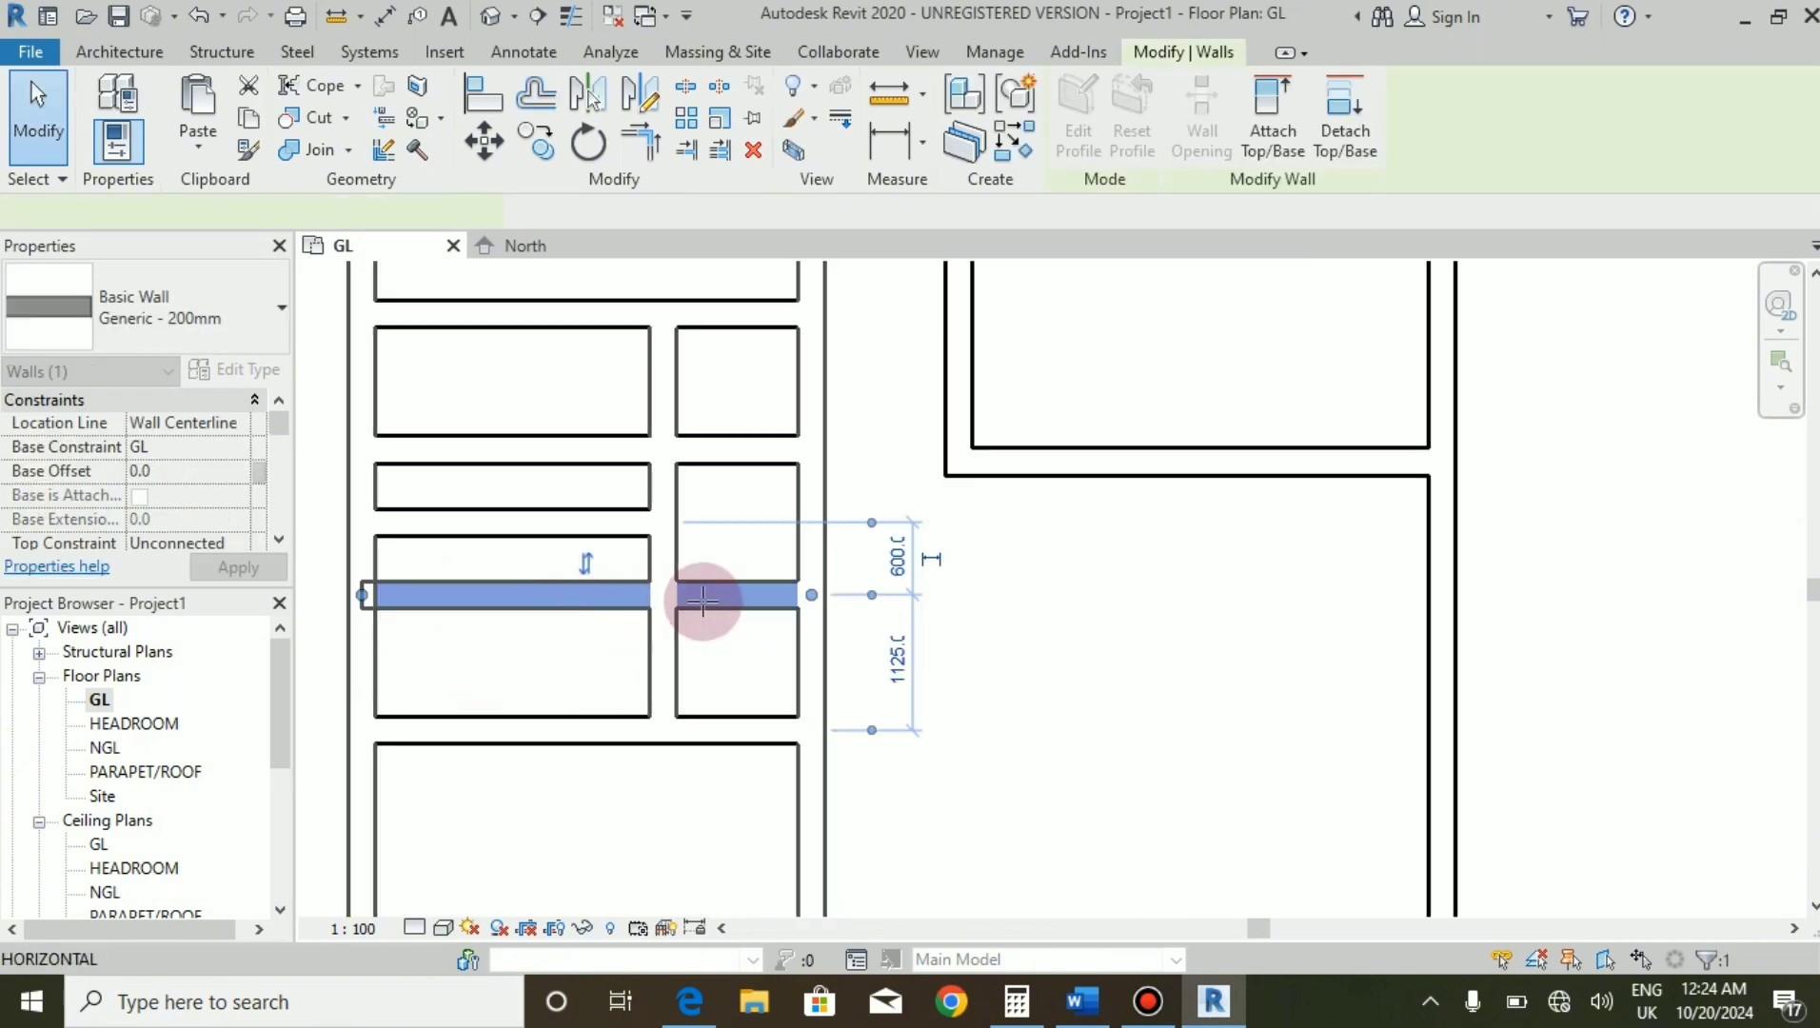
key("s")
key("l")
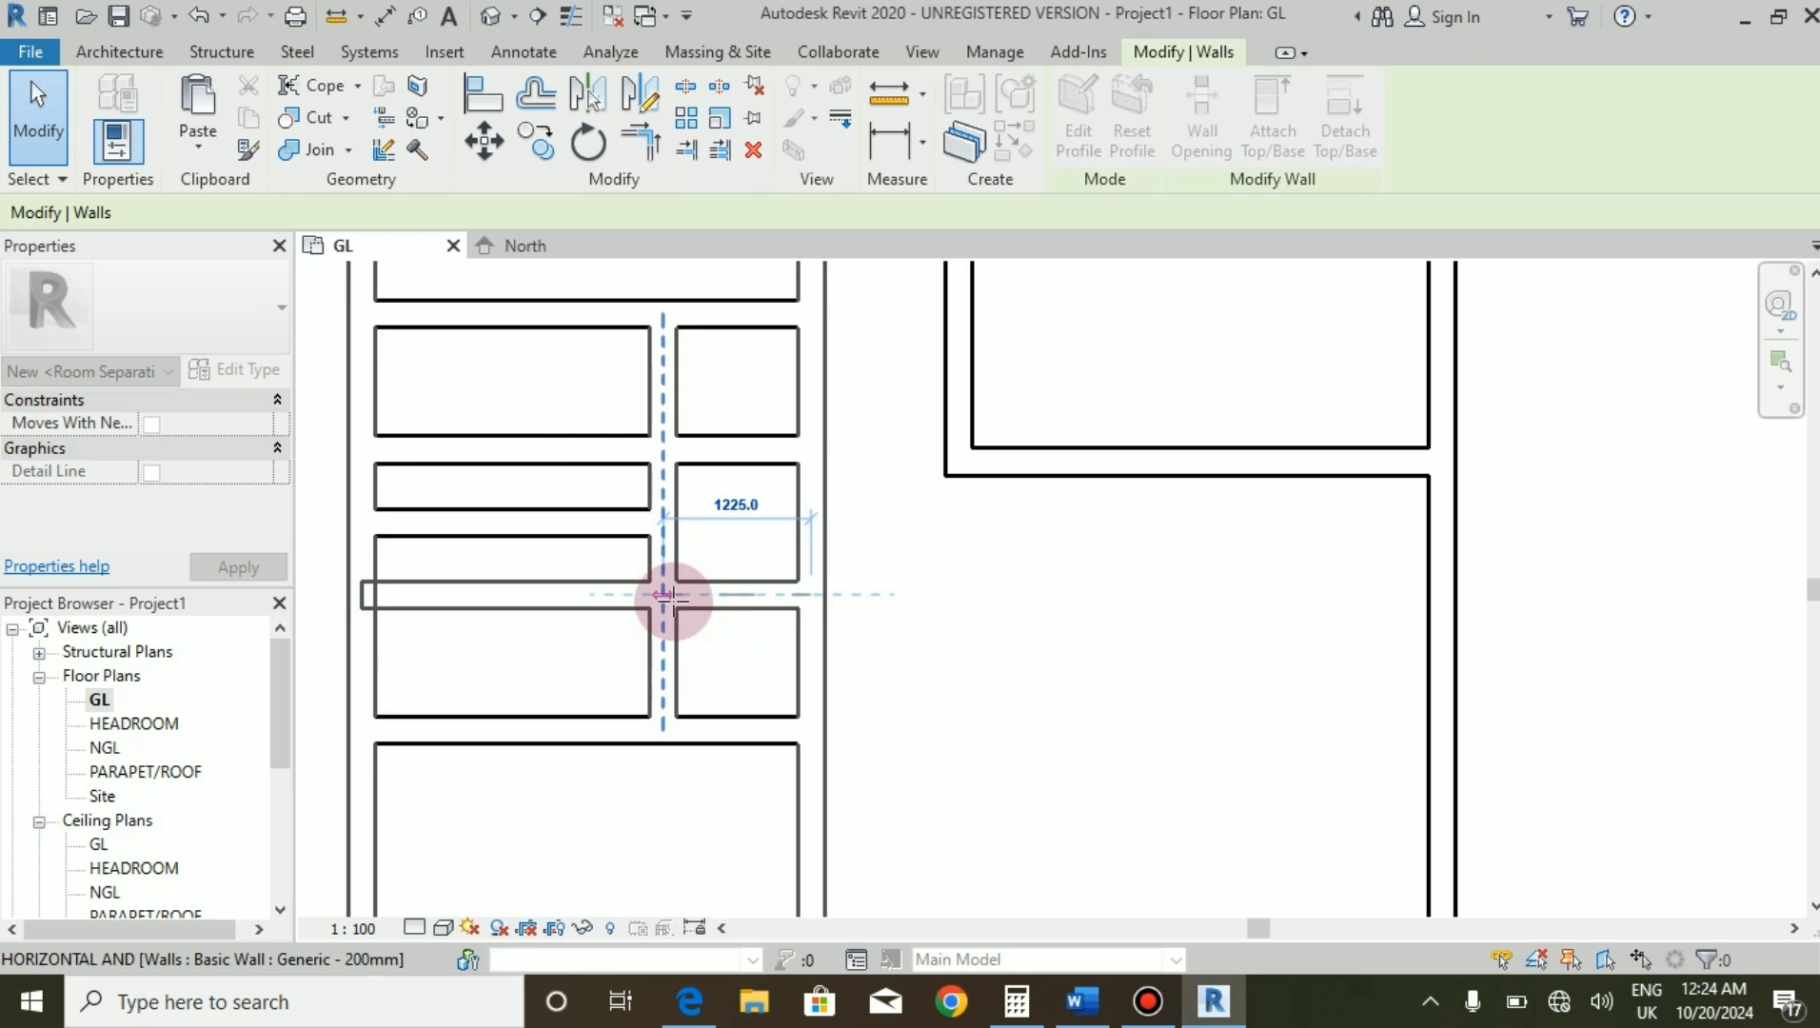
left_click_drag(674, 601, 674, 600)
key("Escape")
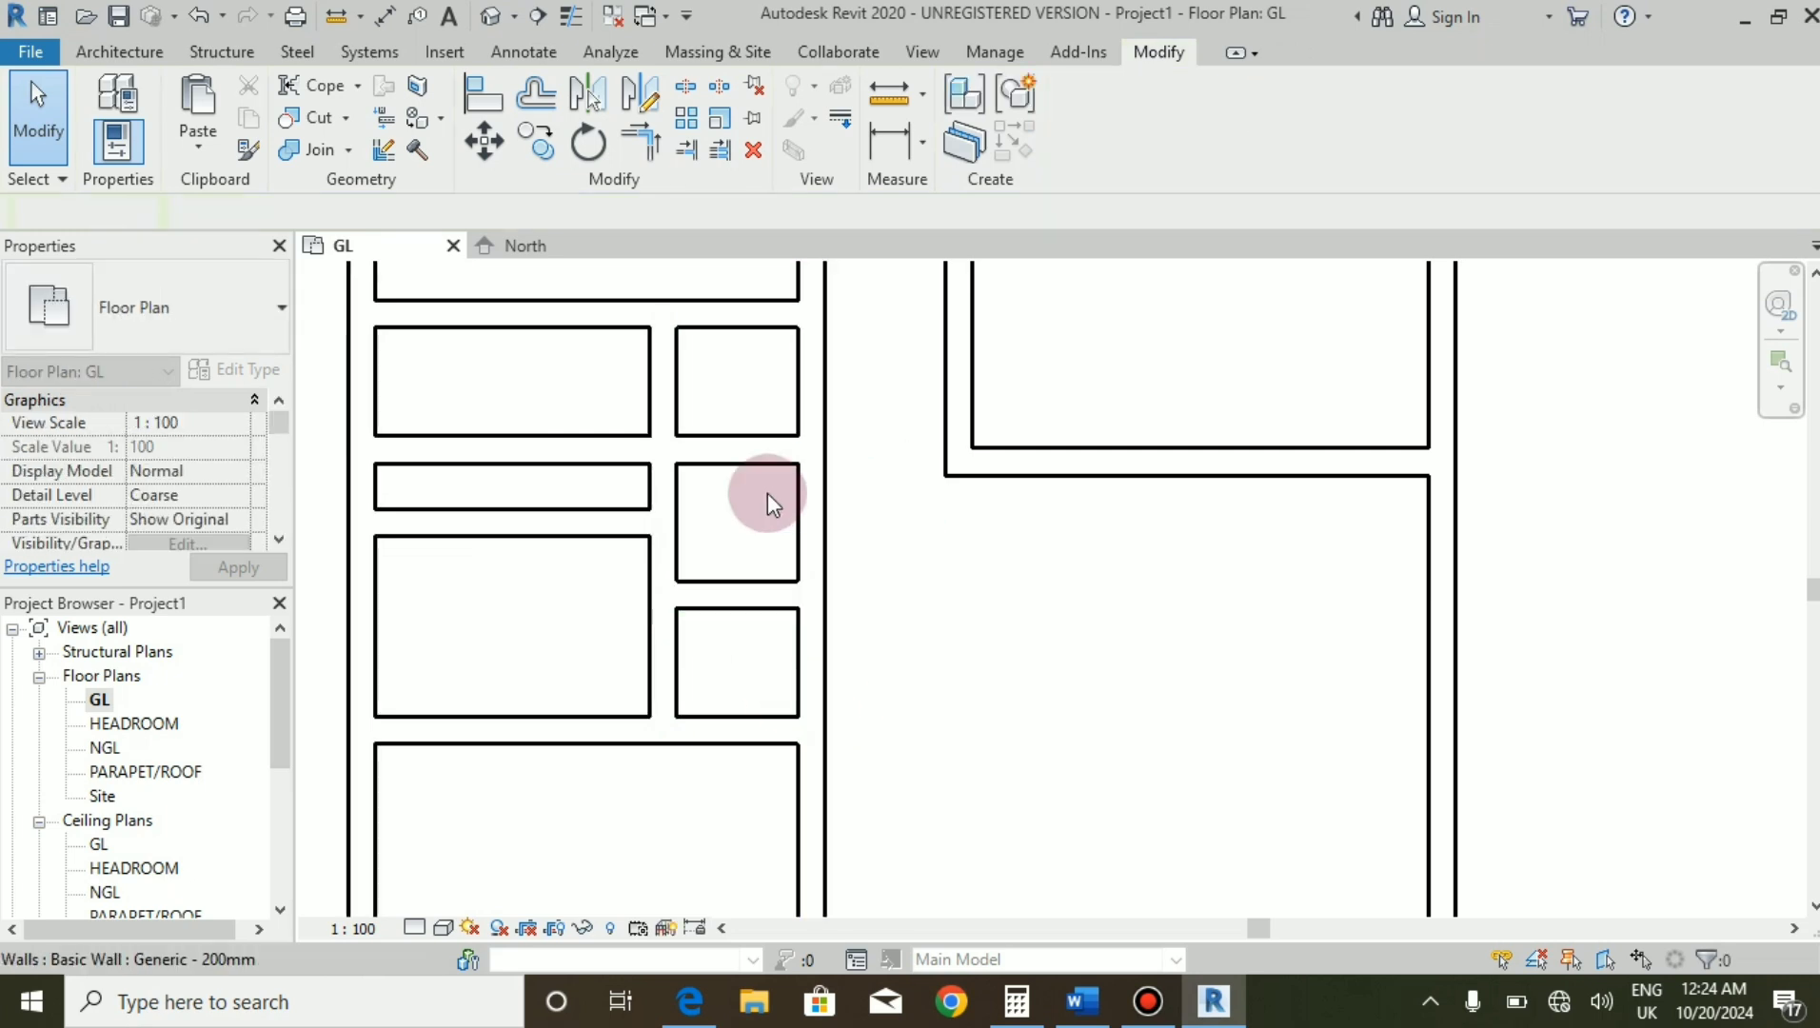
Pull the upper offset wall's left end back to the bathroom–lobby wall, clearing it from the upper bathroom.
left_click(381, 449)
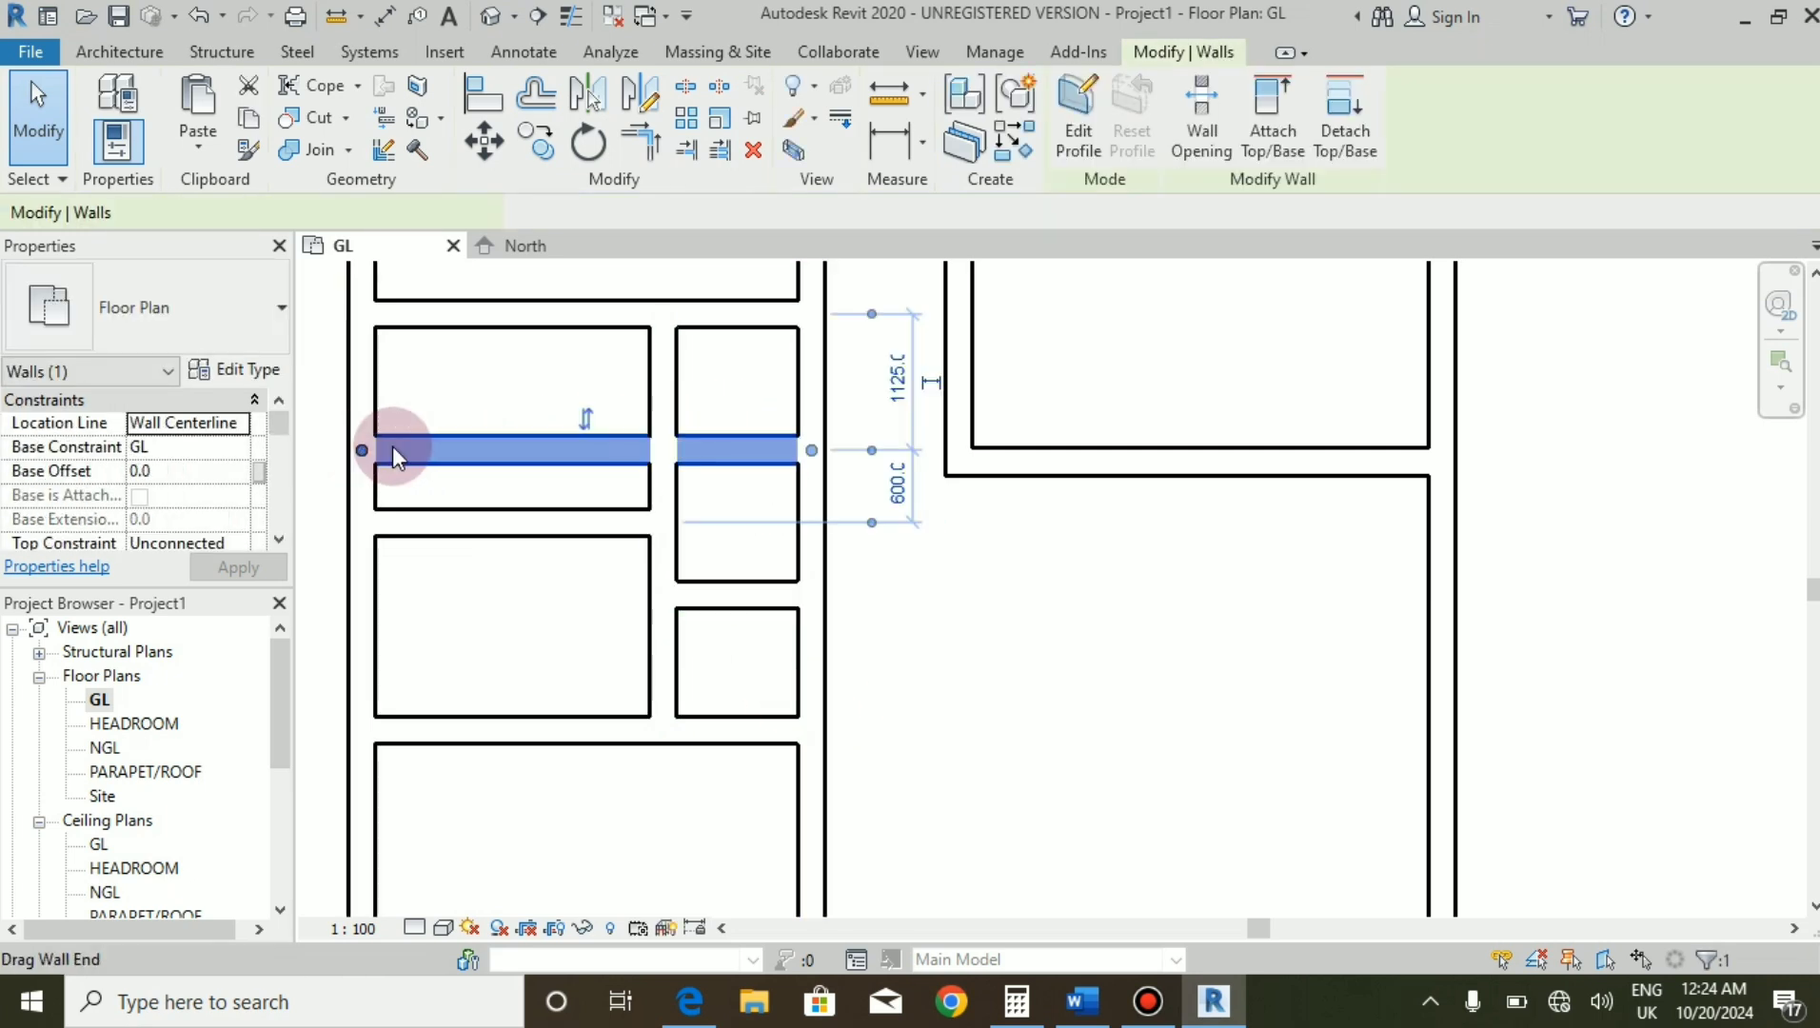
key("s")
key("l")
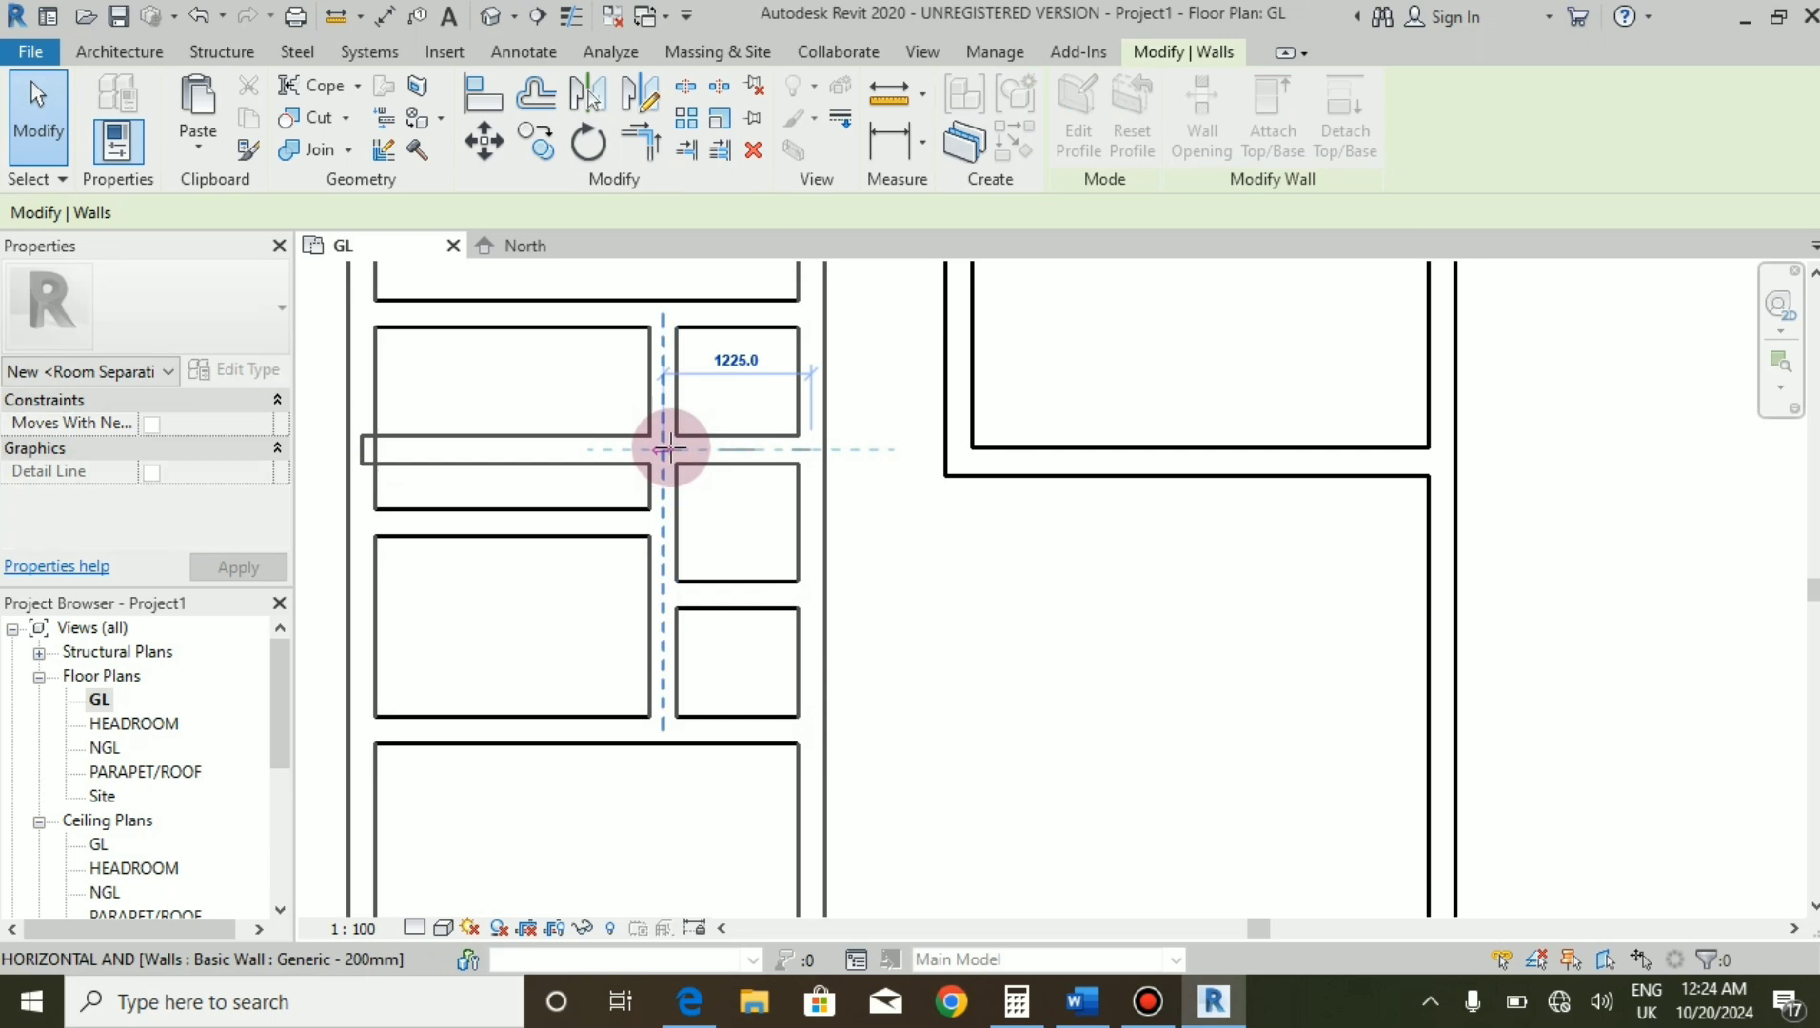
left_click_drag(670, 448, 670, 449)
key("Escape")
scroll(822, 520, "down", 2)
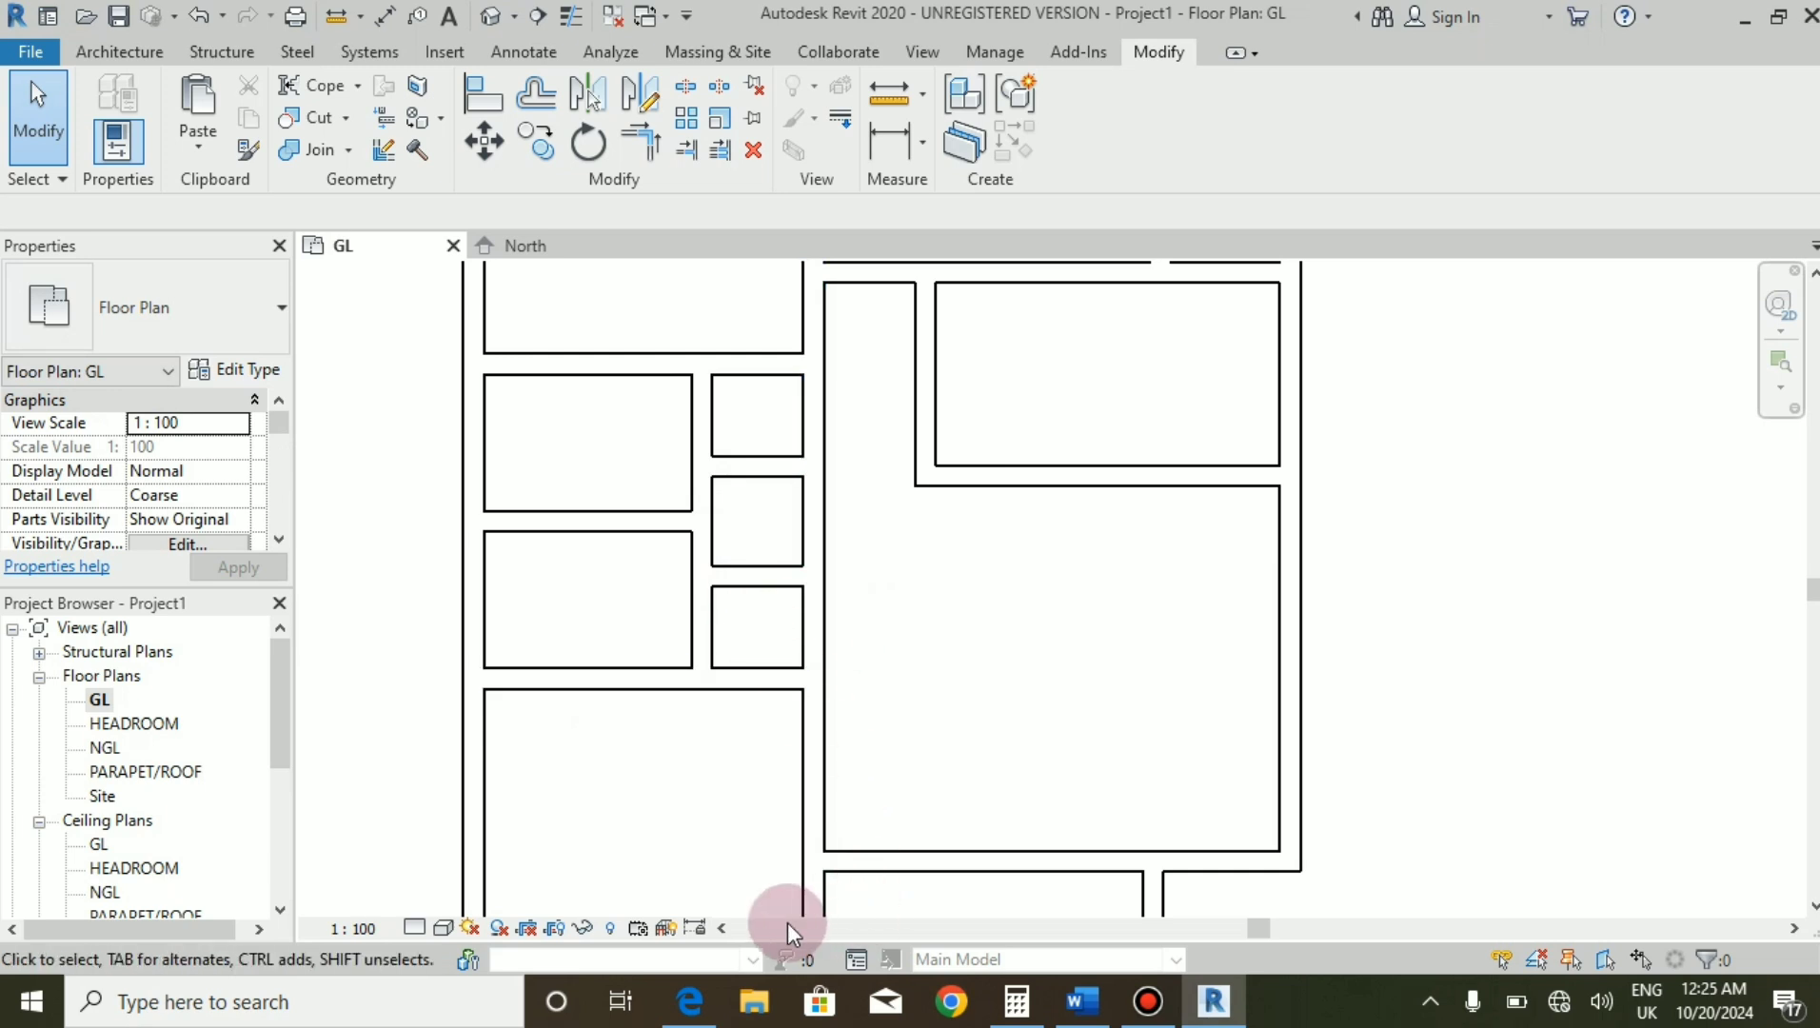
Review the wall gaps and small column separating the two lobbies in RRR-Model.pdf, and return to Revit.
left_click(702, 1015)
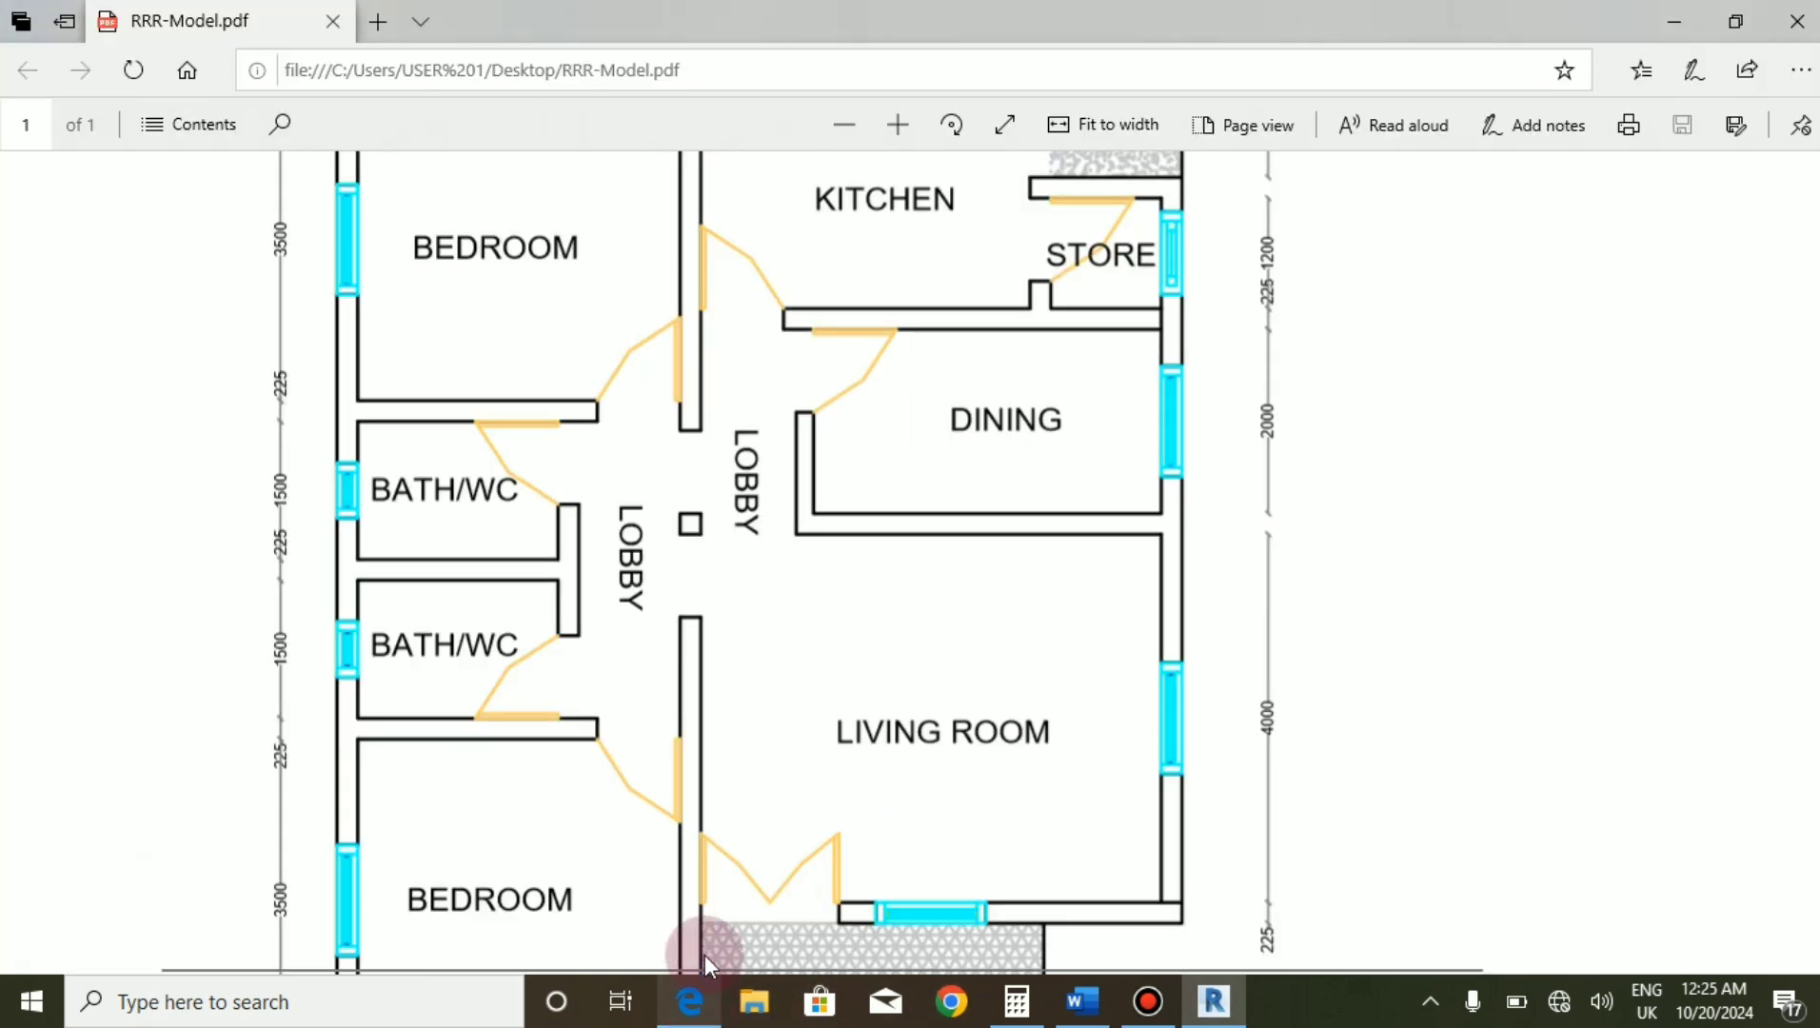
scroll(664, 639, "up", 3)
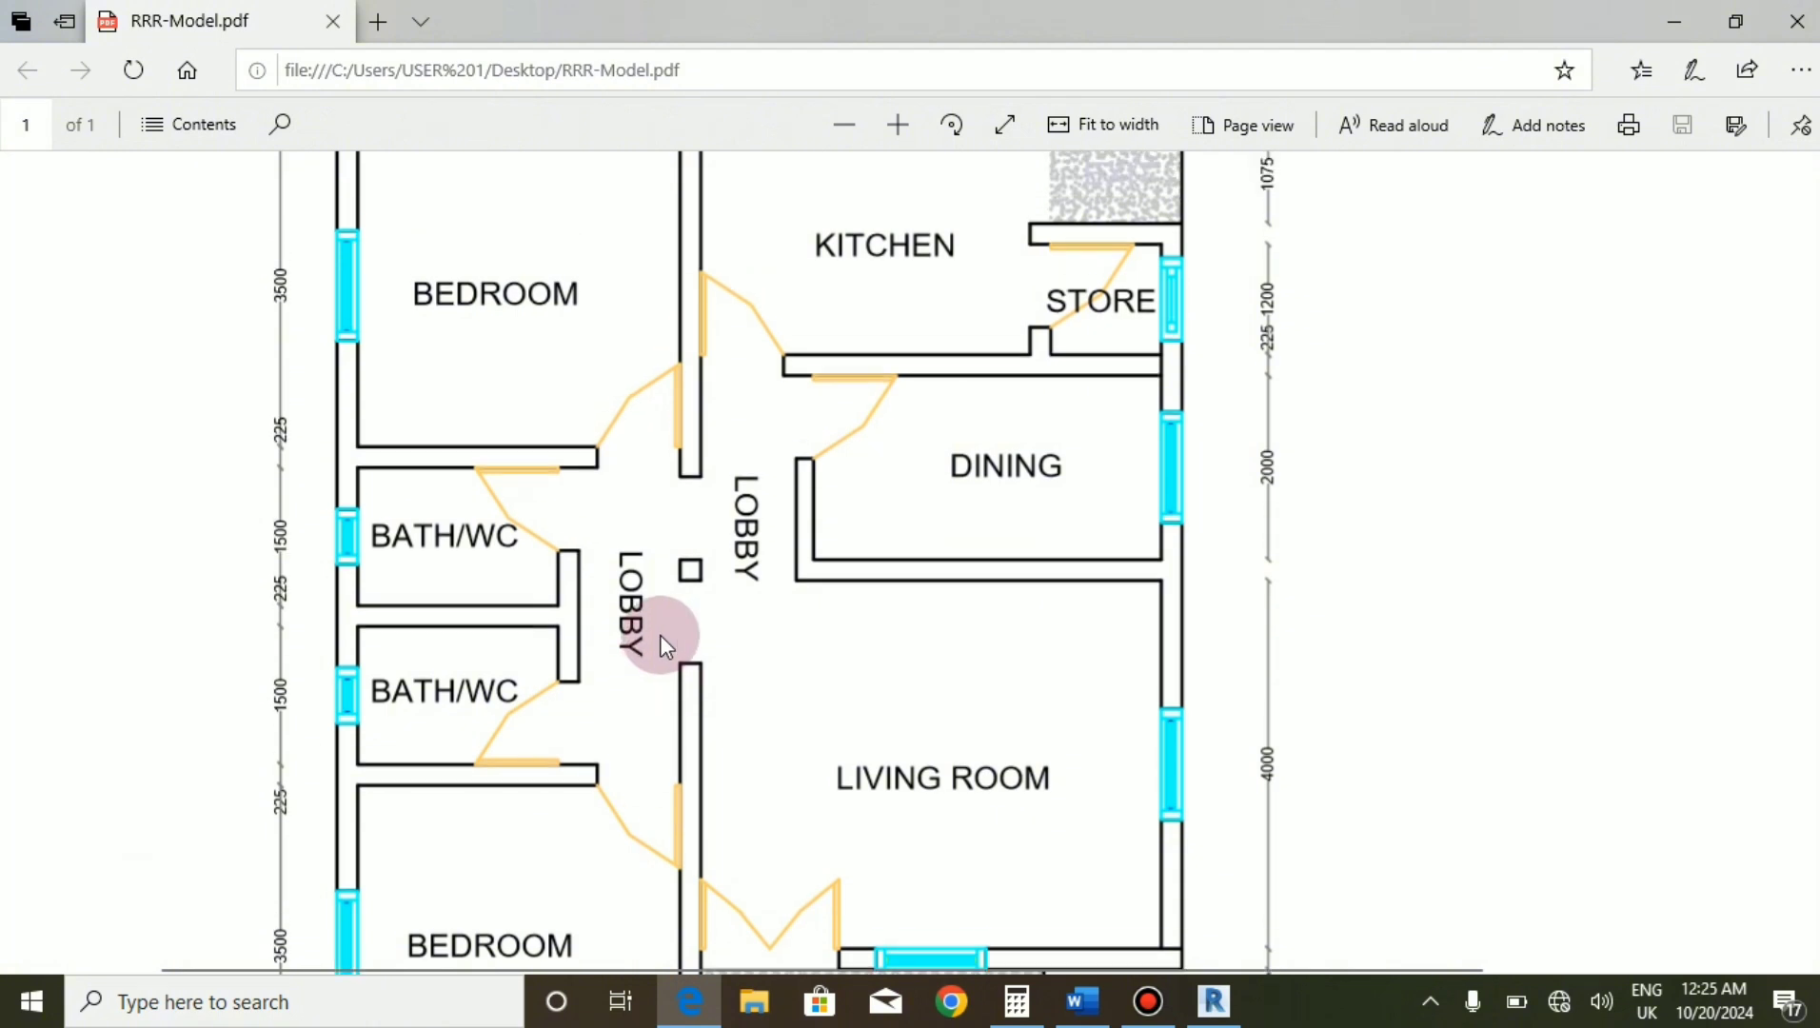
left_click(1216, 999)
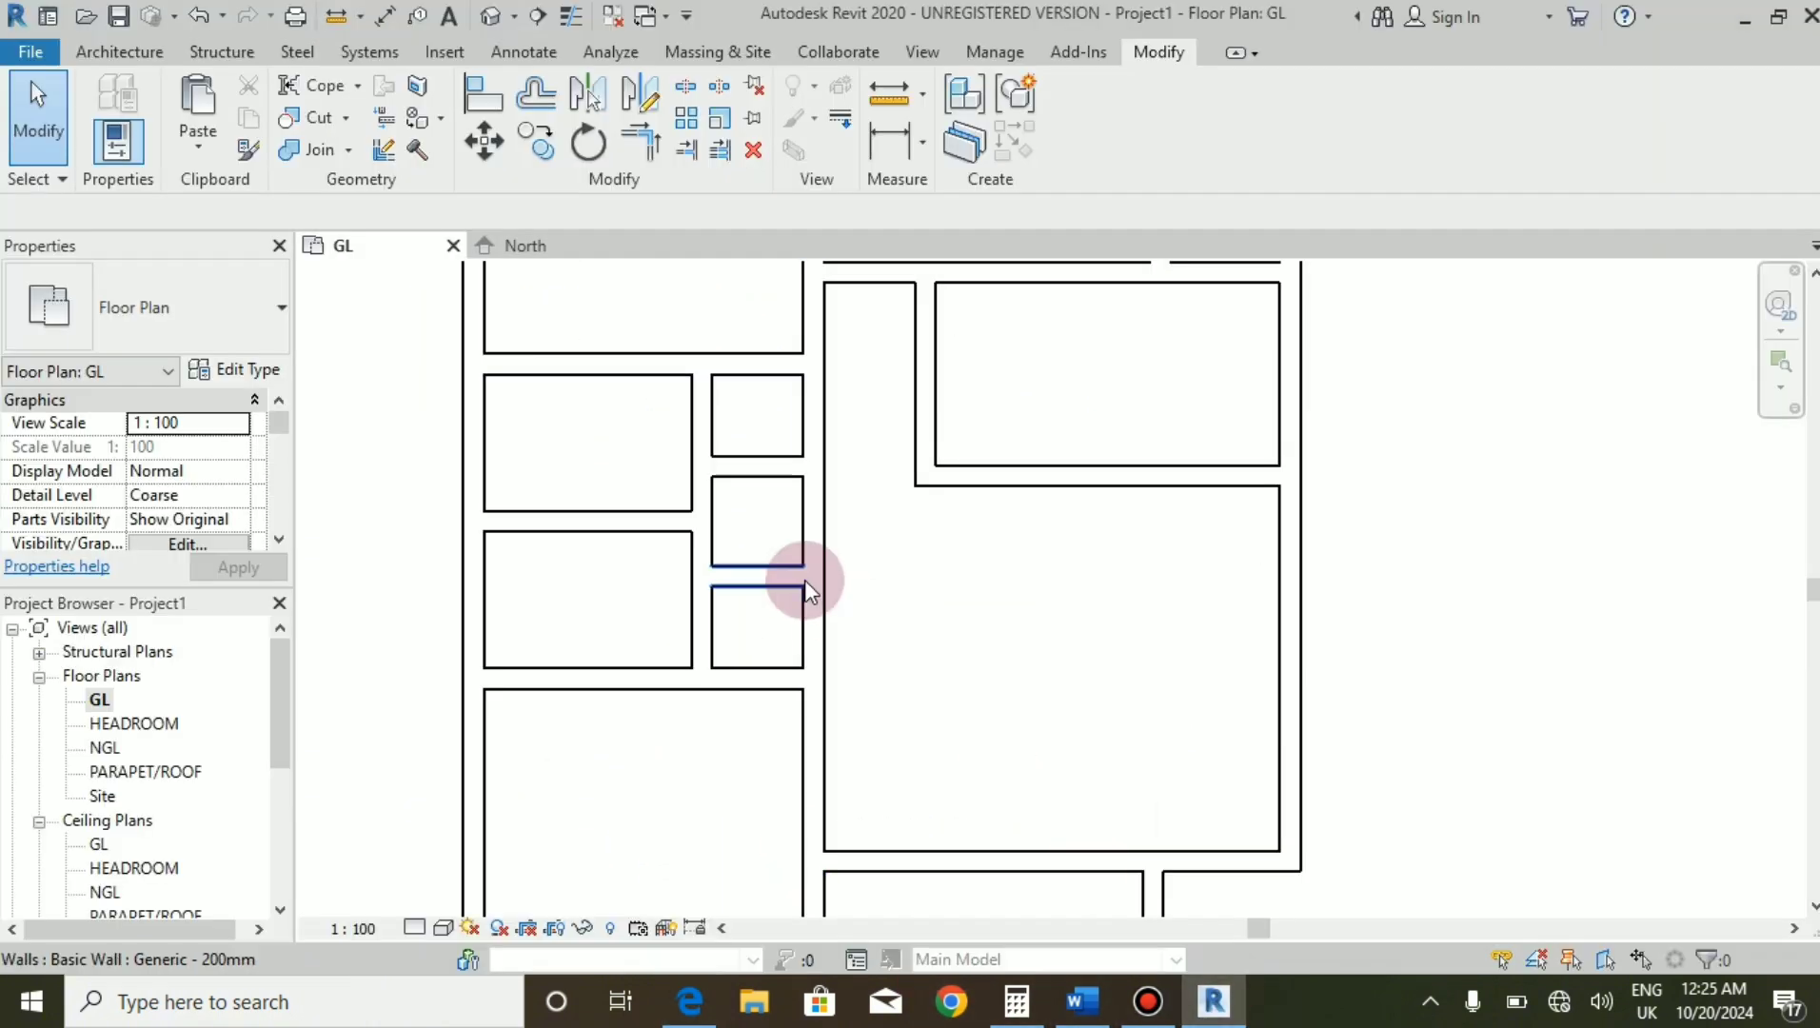
Try to move the lower lobby cross wall up toward the upper one, and undo the move.
left_click(798, 561)
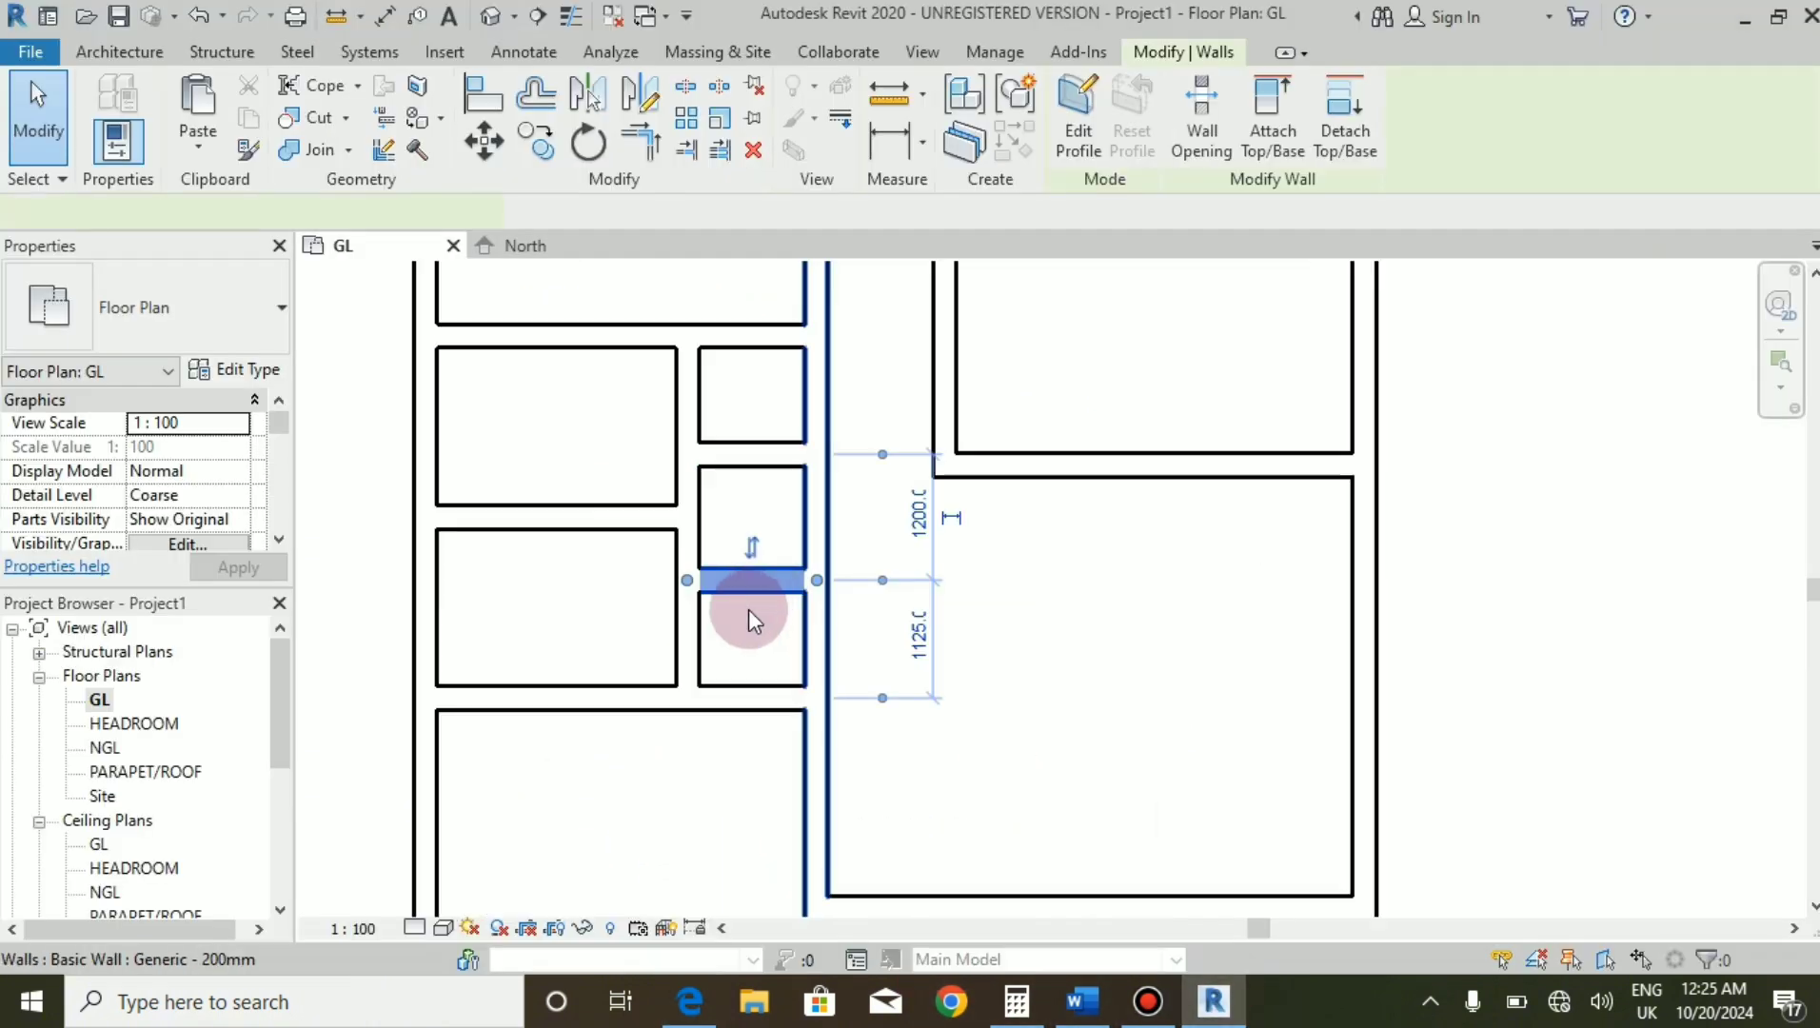
scroll(748, 609, "up", 2)
left_click_drag(745, 539, 746, 467)
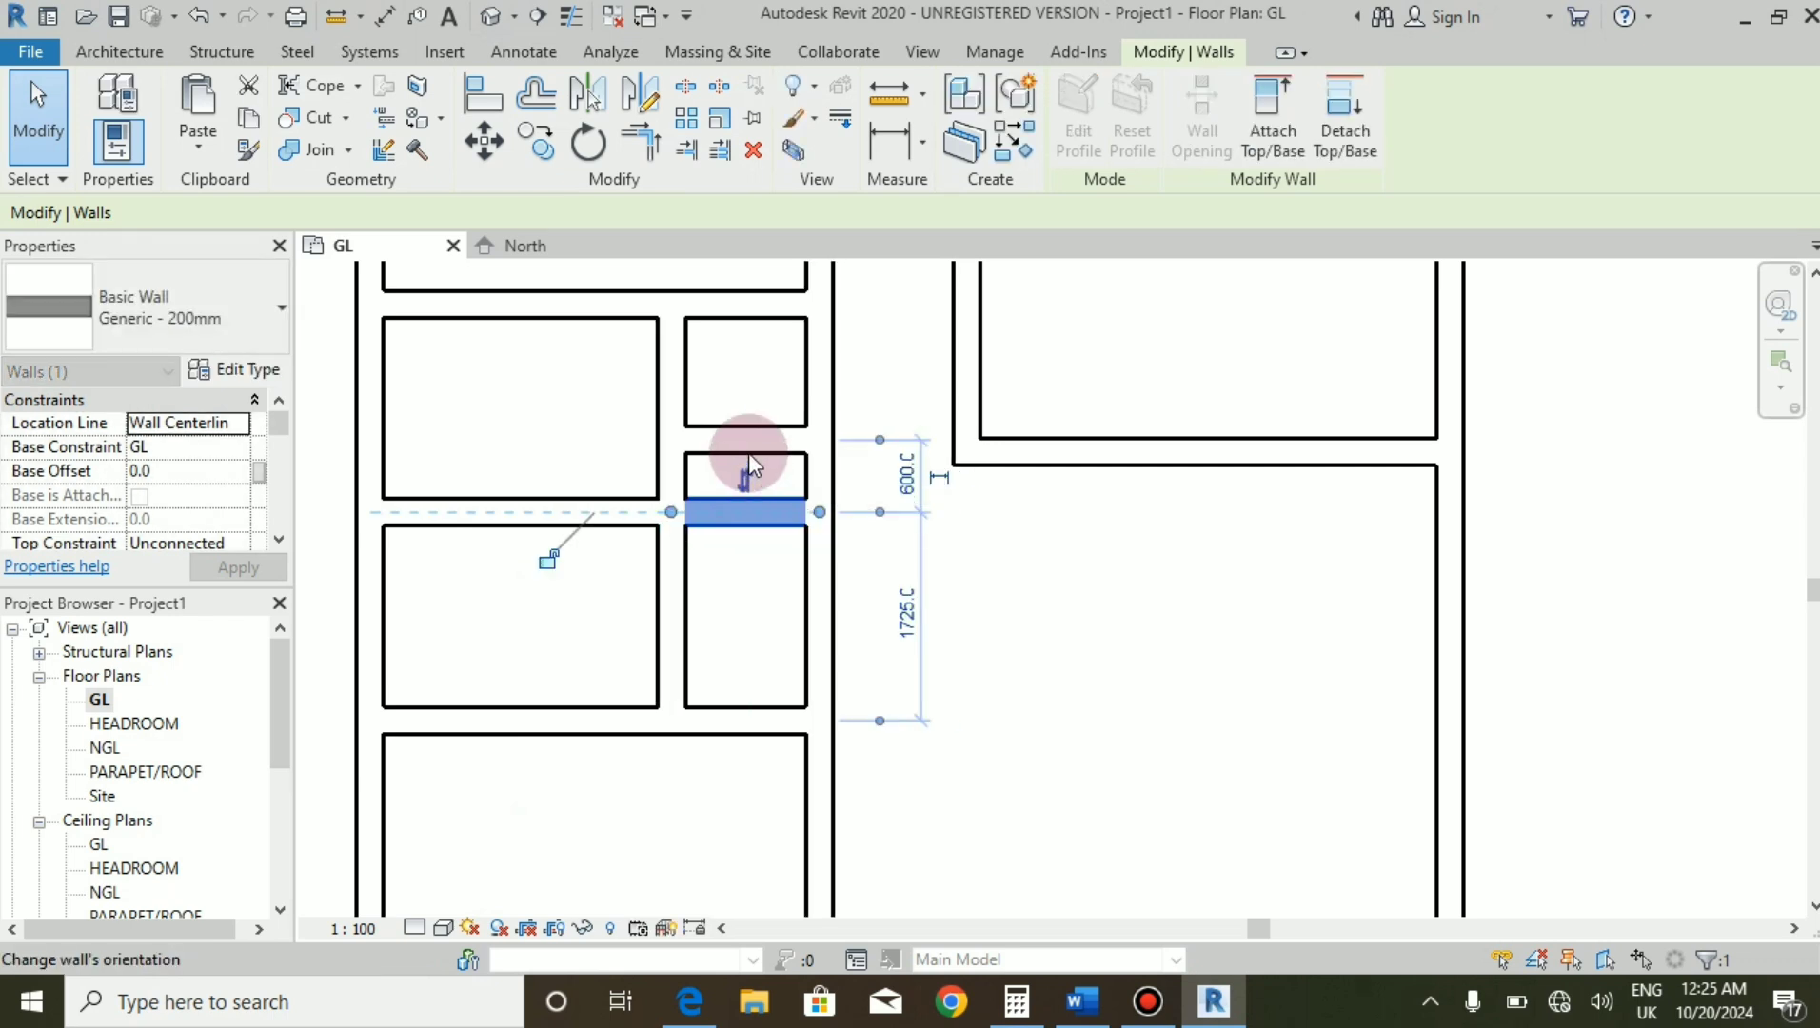
scroll(749, 453, "up", 1)
key("ctrl+z")
scroll(748, 441, "up", 1)
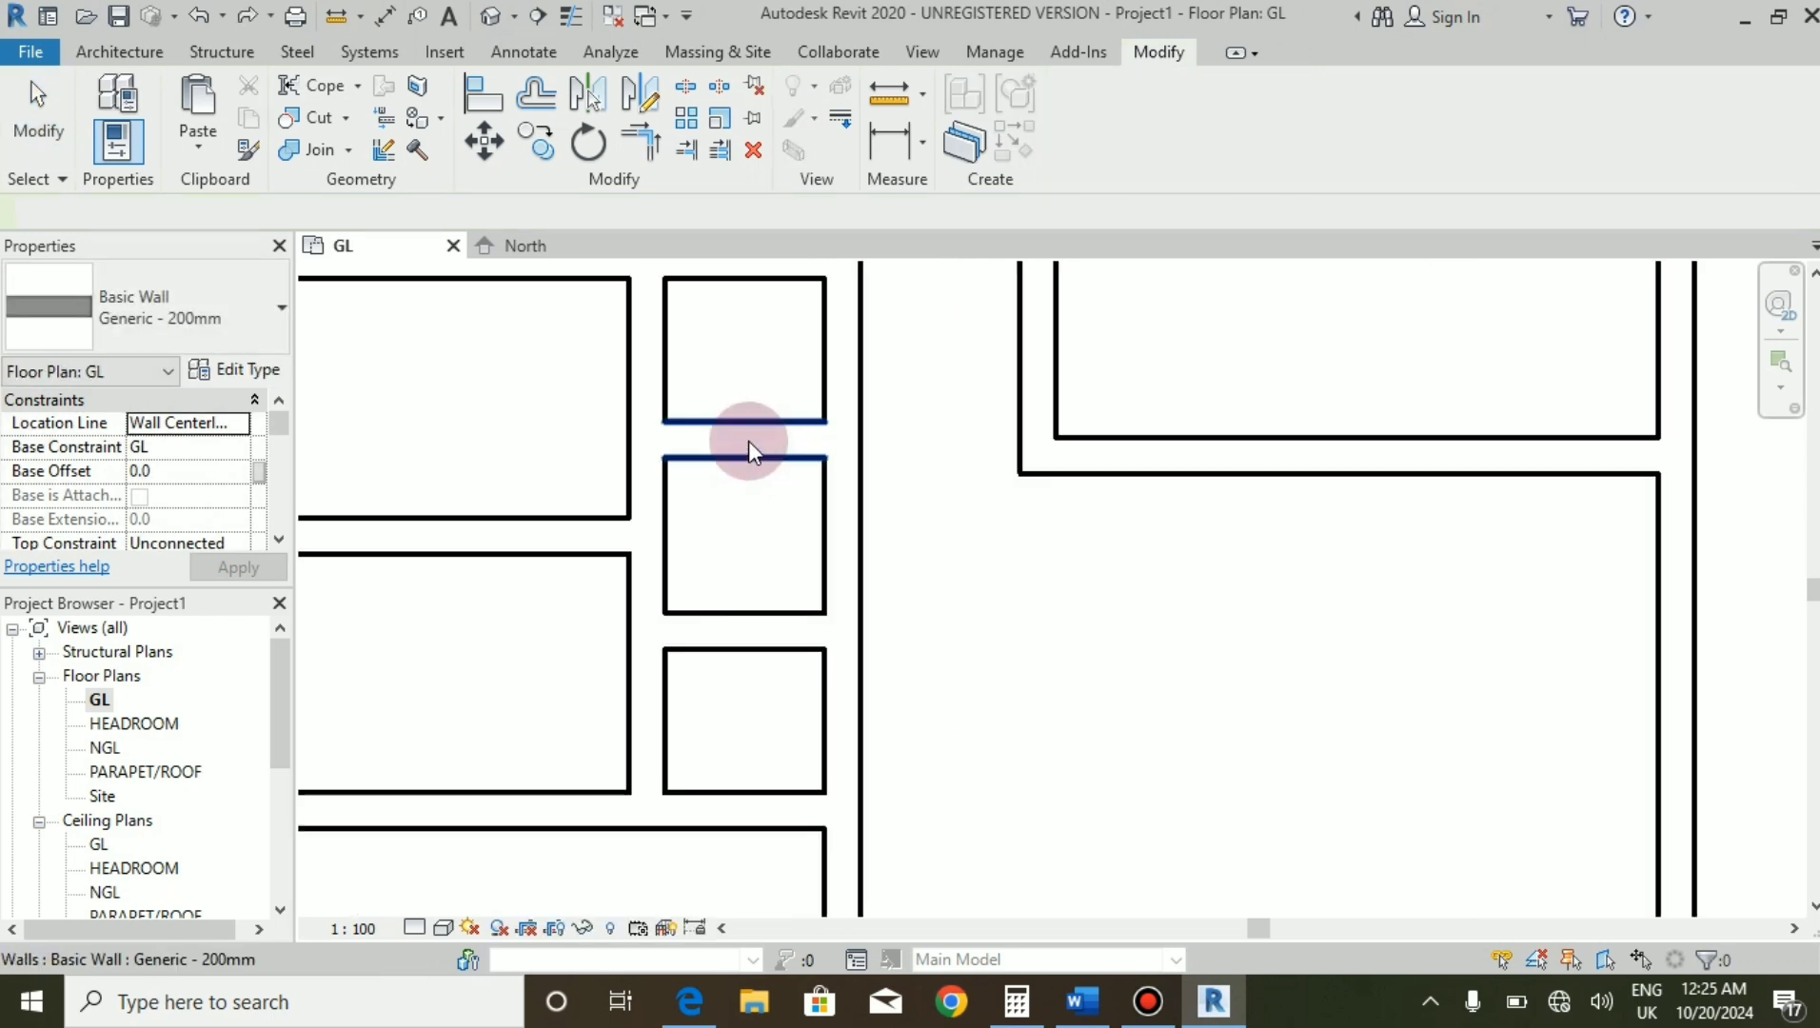
Dimension the clear gap between the two lobby cross walls with a linear dimension beside the lobby.
left_click(748, 441)
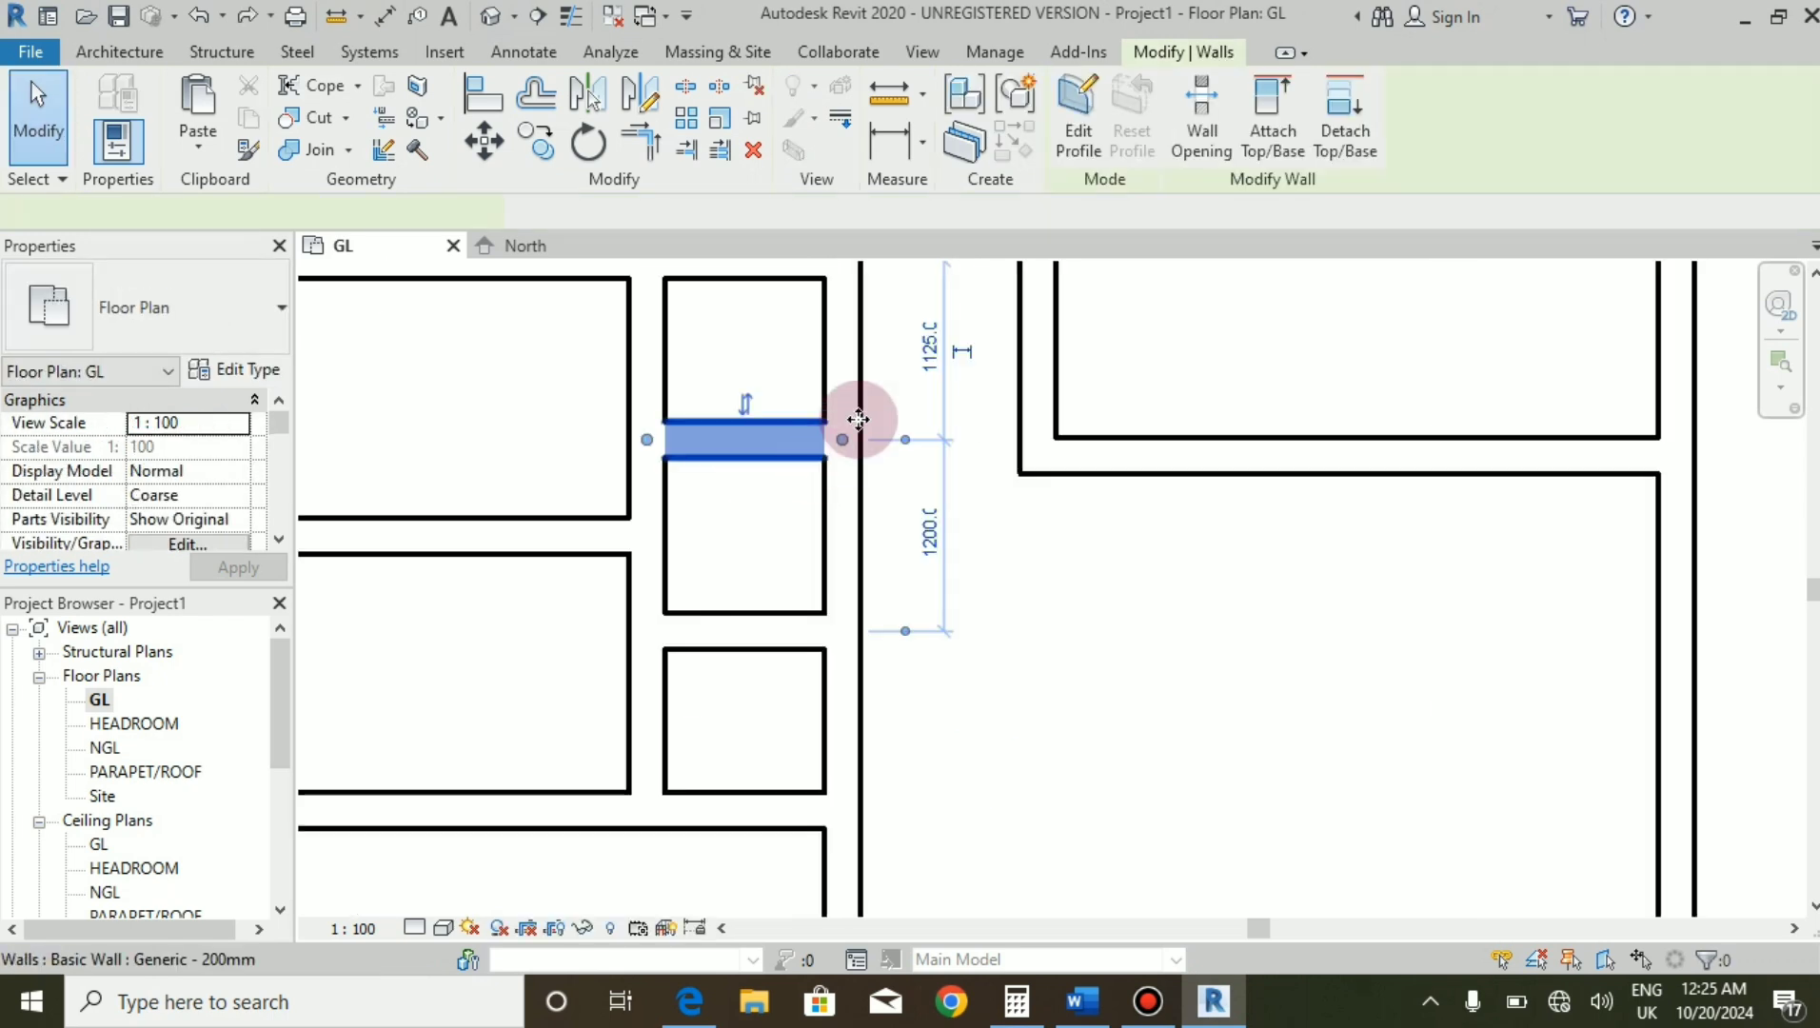
left_click(881, 145)
left_click(825, 460)
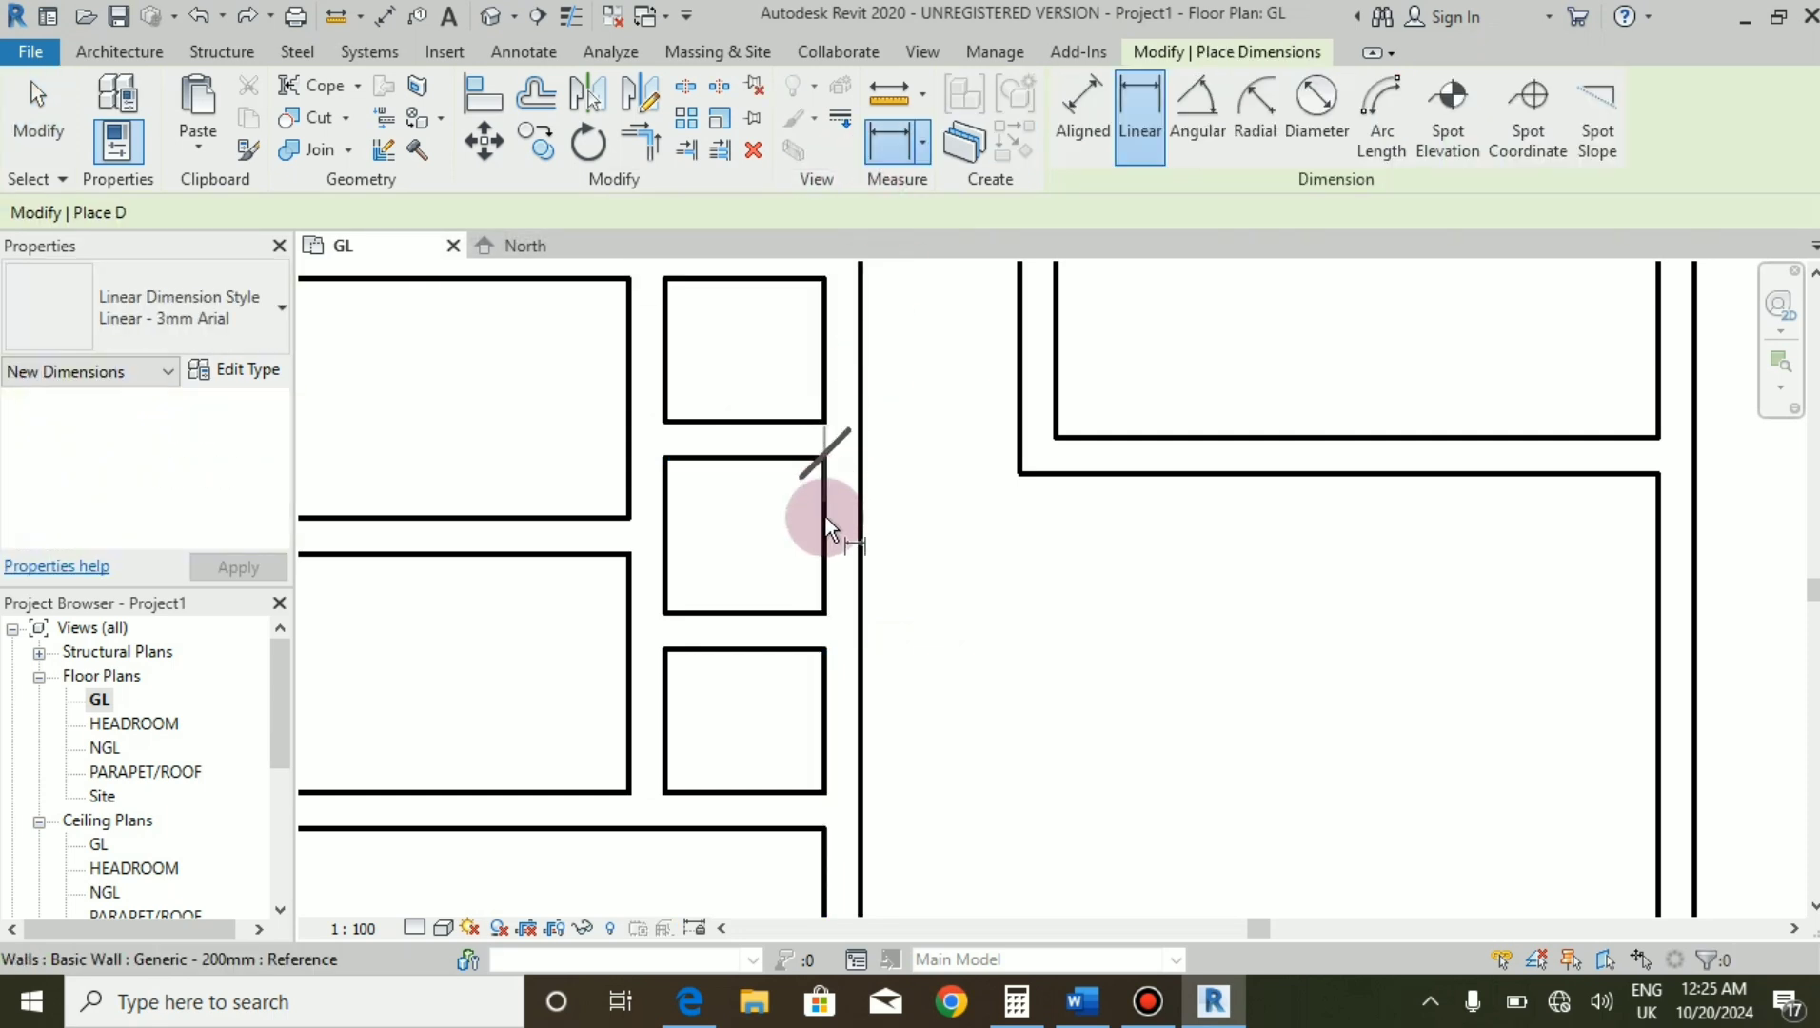
left_click(824, 609)
left_click(941, 619)
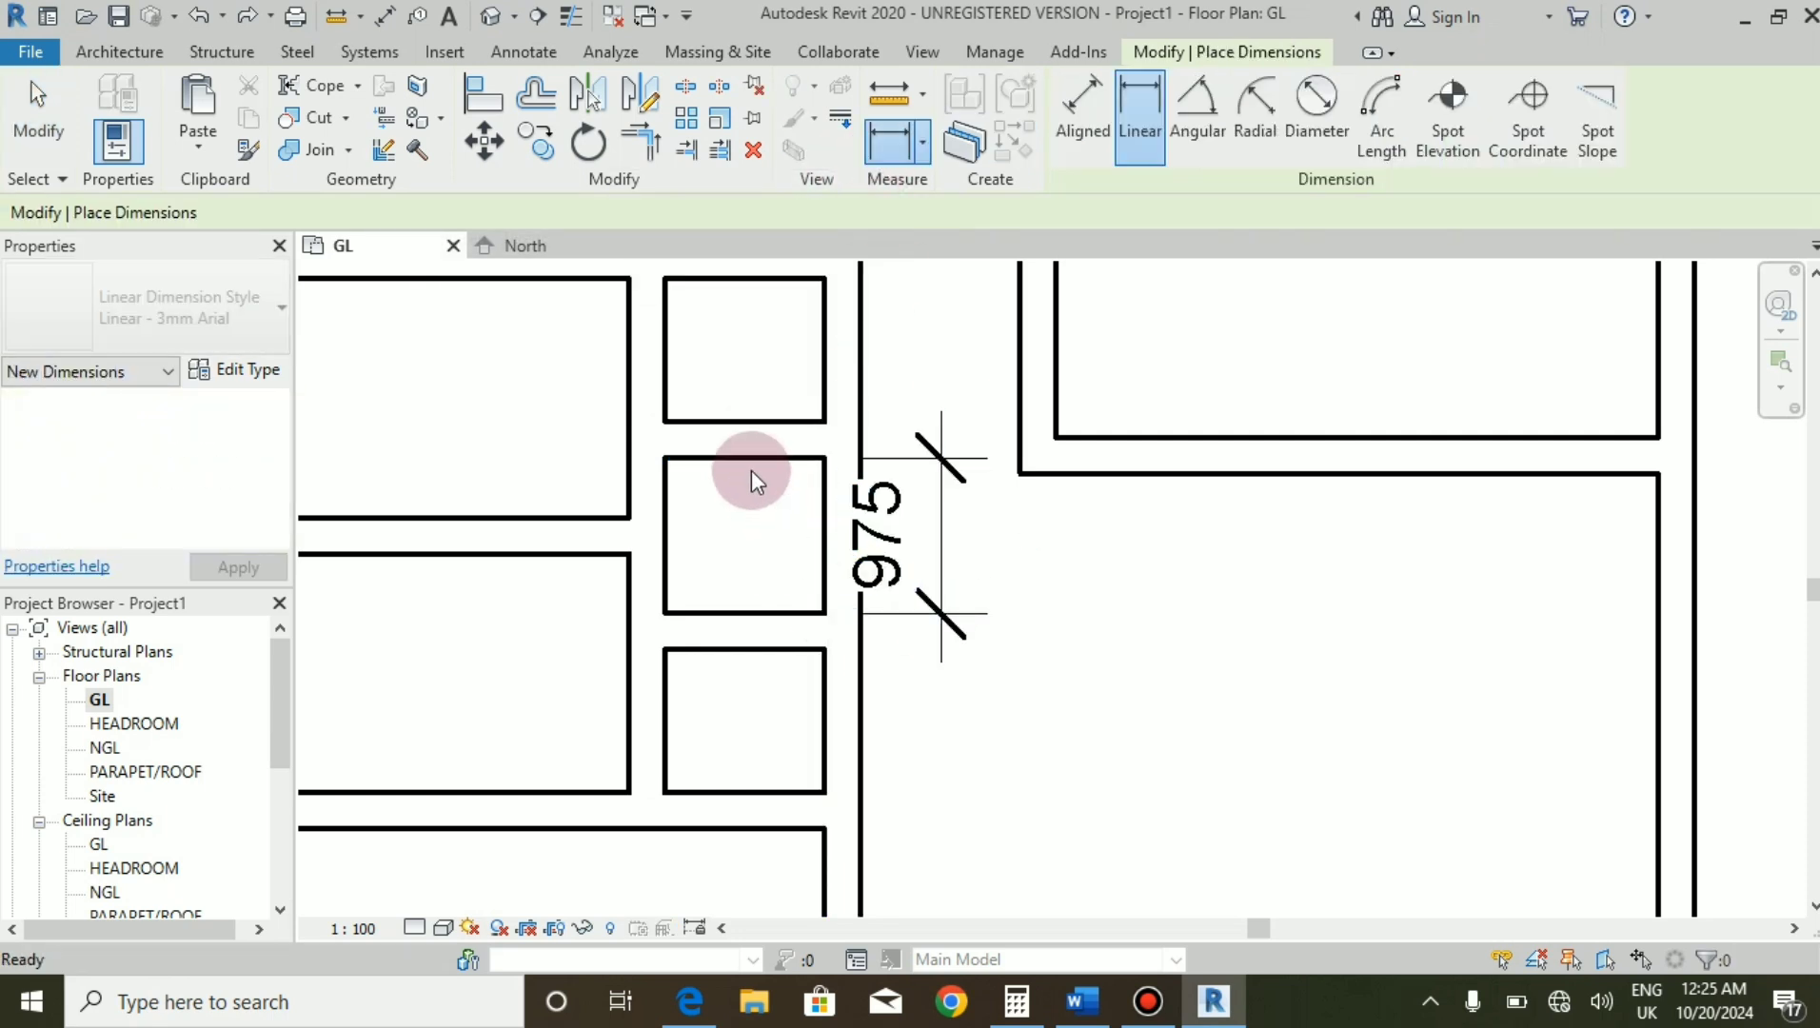
key("Escape")
key("Escape")
Move the upper lobby cross wall by setting the clear gap between the two cross walls to 700 mm.
left_click(761, 441)
left_click(880, 531)
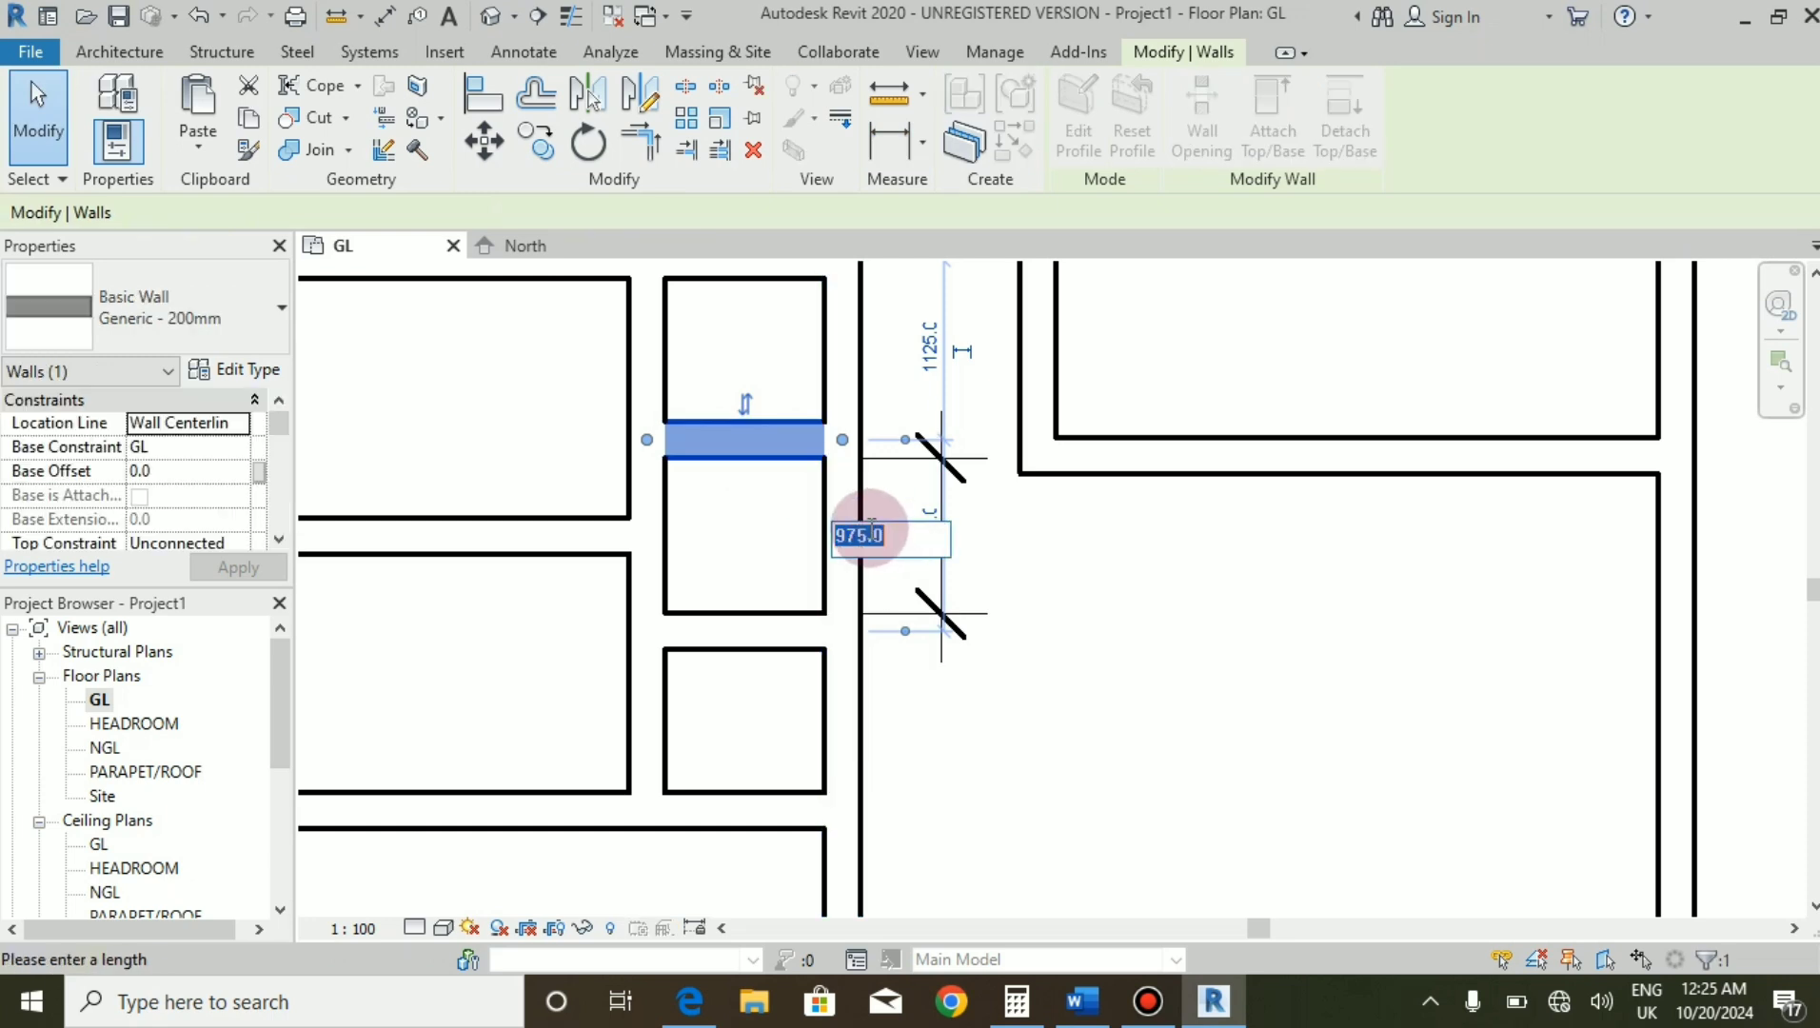
type("7")
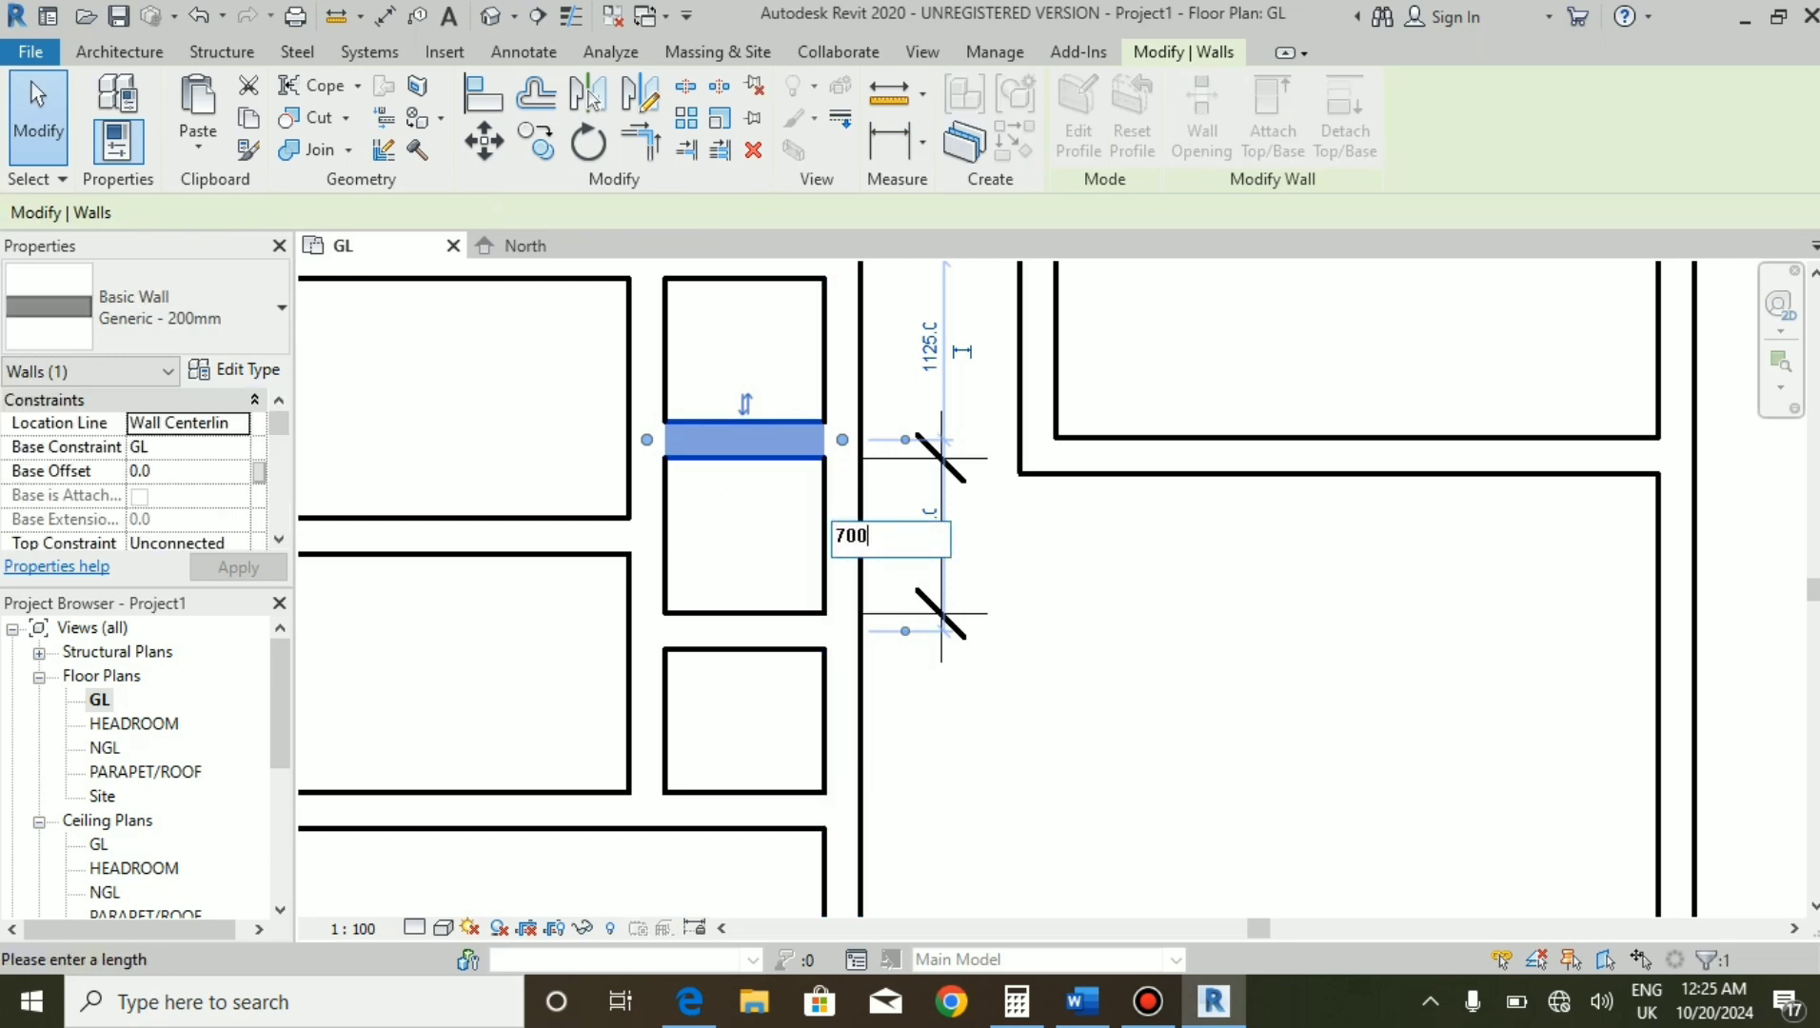
type("00")
key("Return")
Move the lower lobby cross wall by setting the clear gap between the two cross walls to 600 mm.
left_click(804, 624)
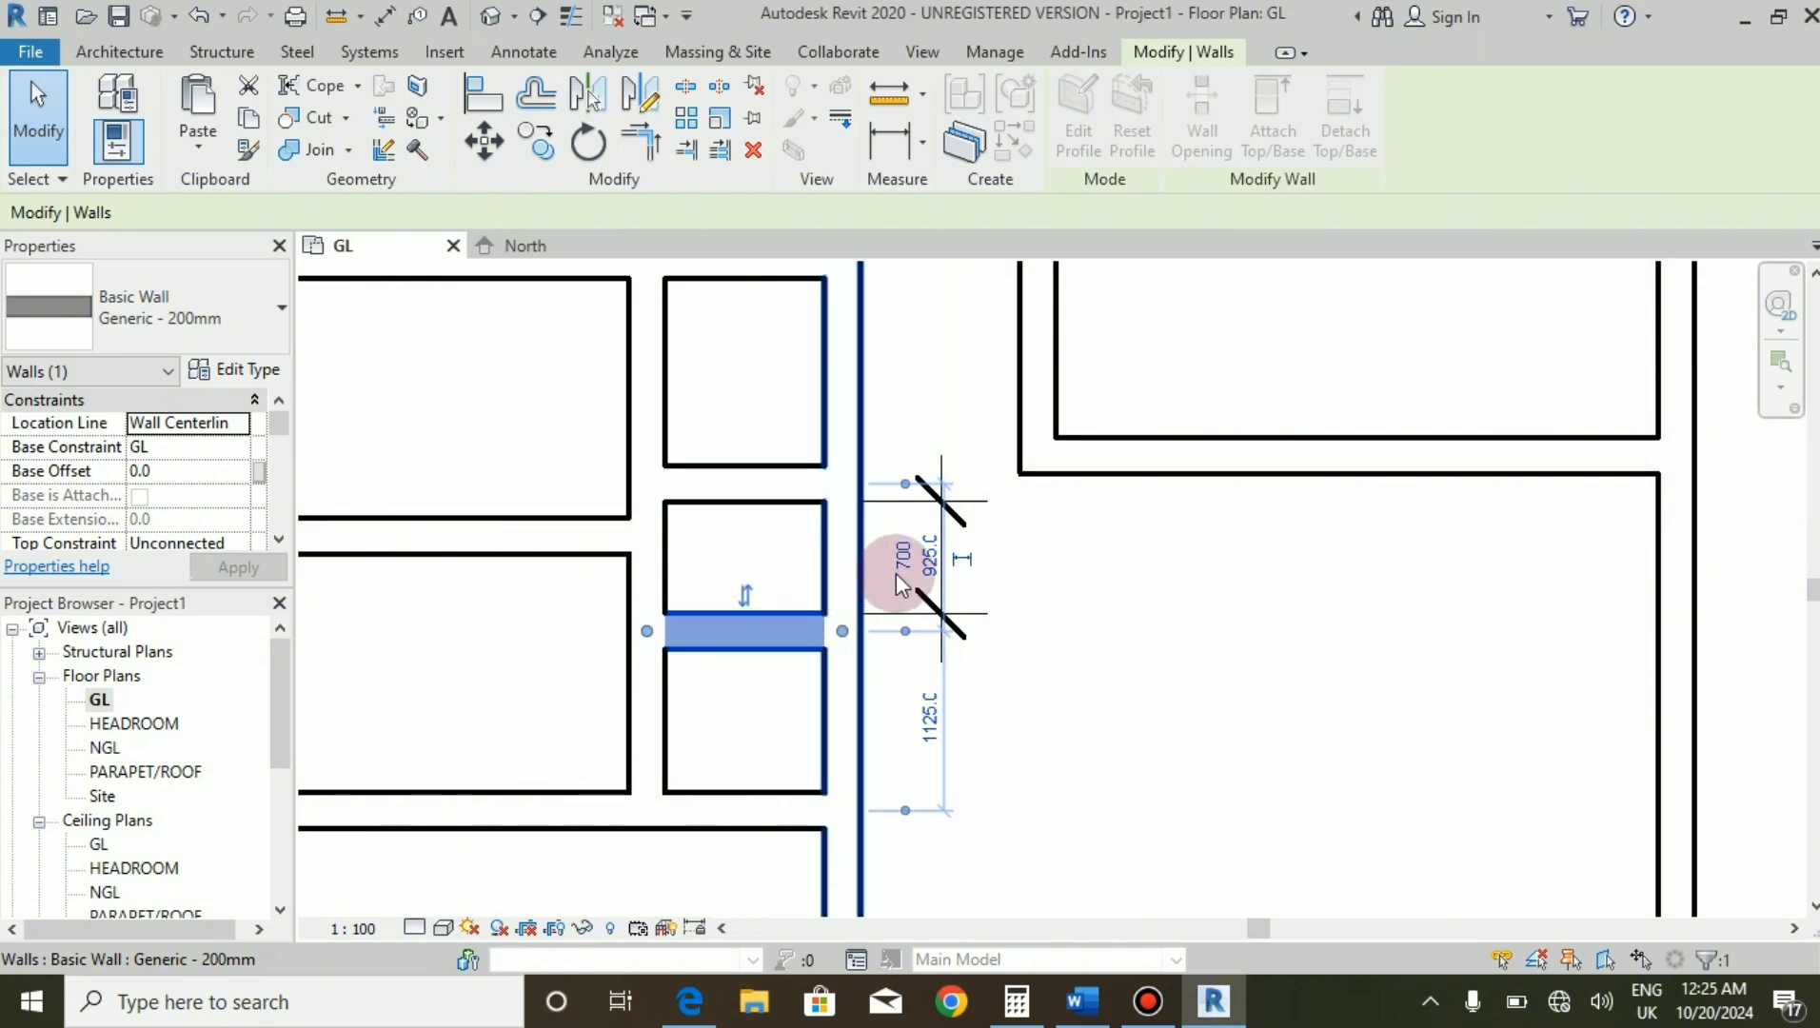
left_click(901, 571)
type("600")
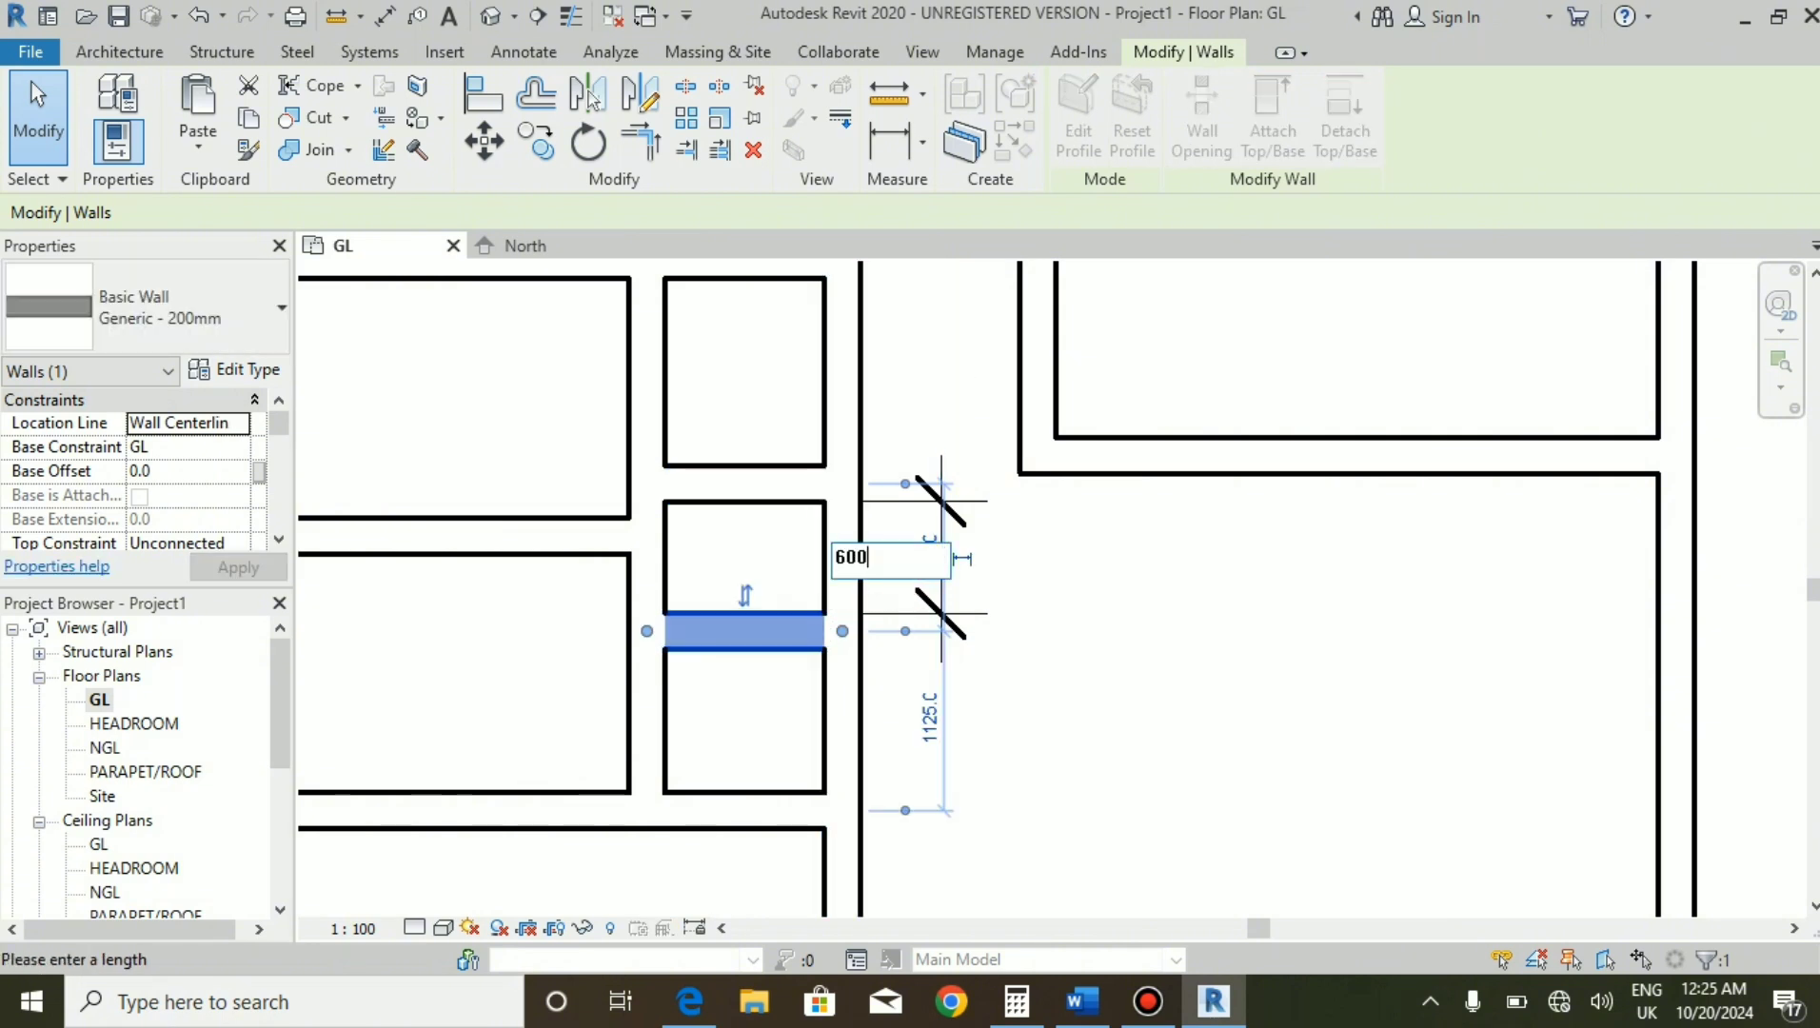
key("Return")
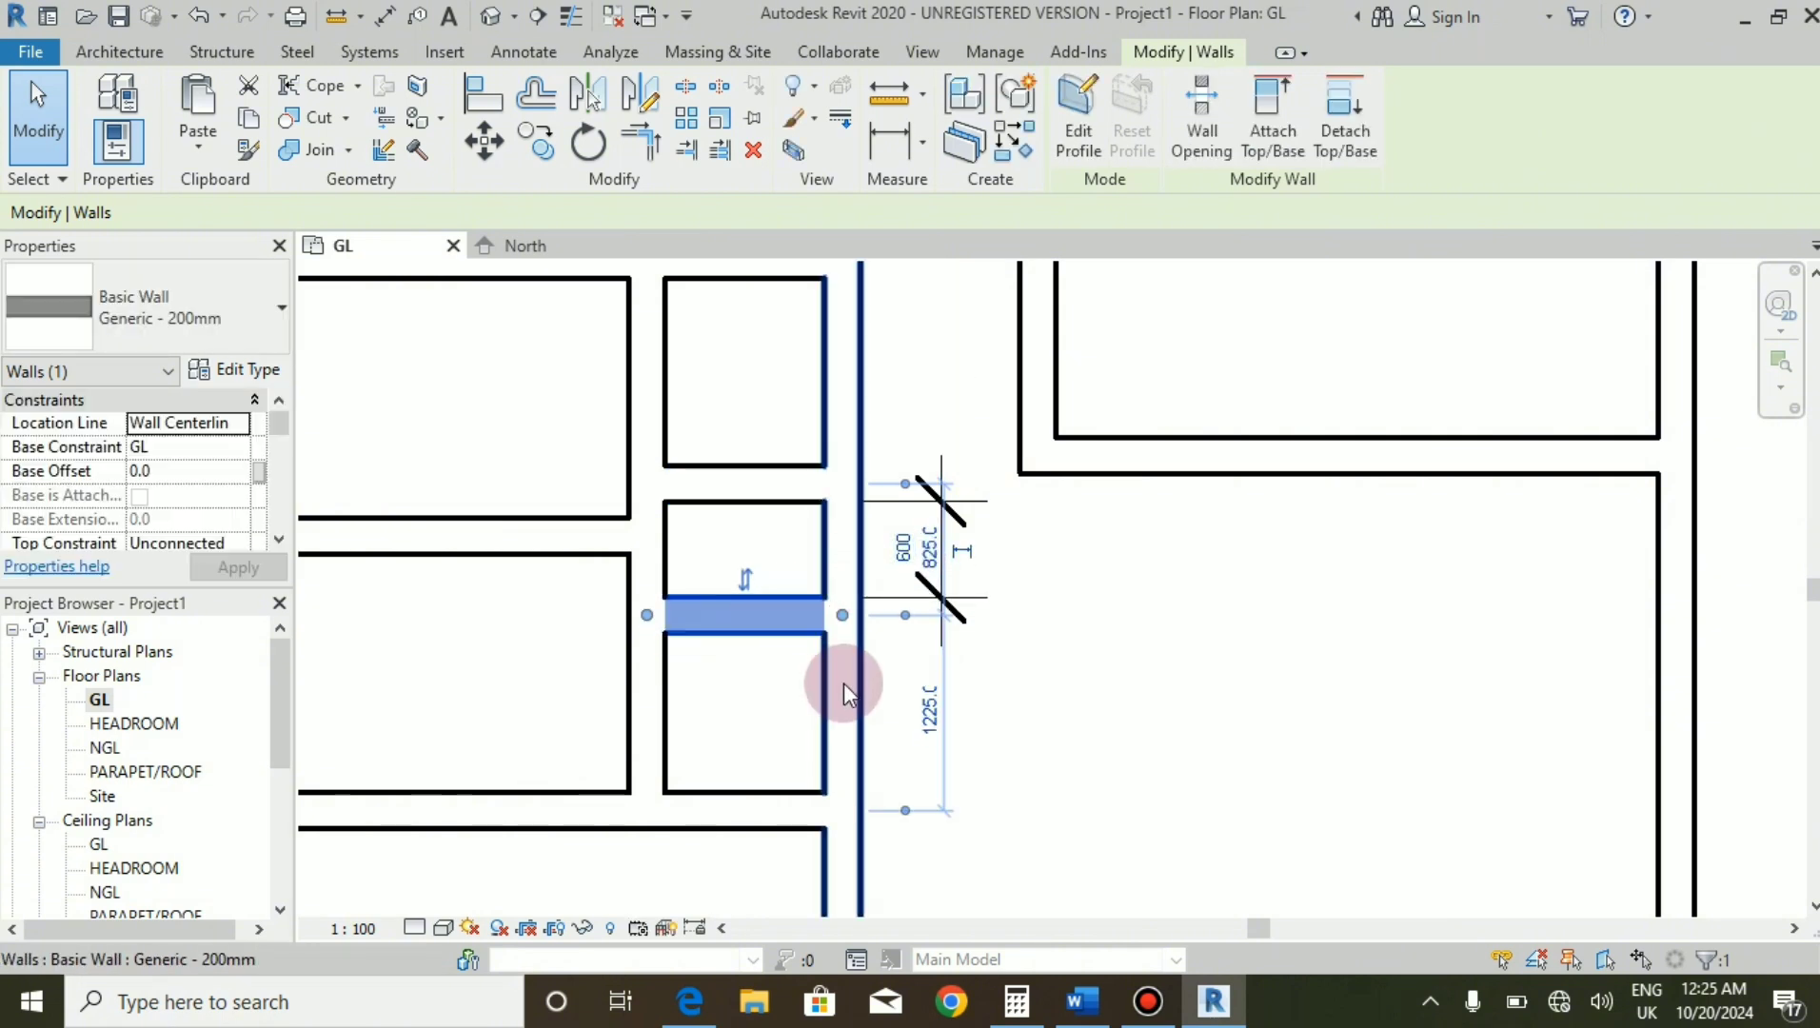
left_click(791, 580)
scroll(792, 579, "down", 1)
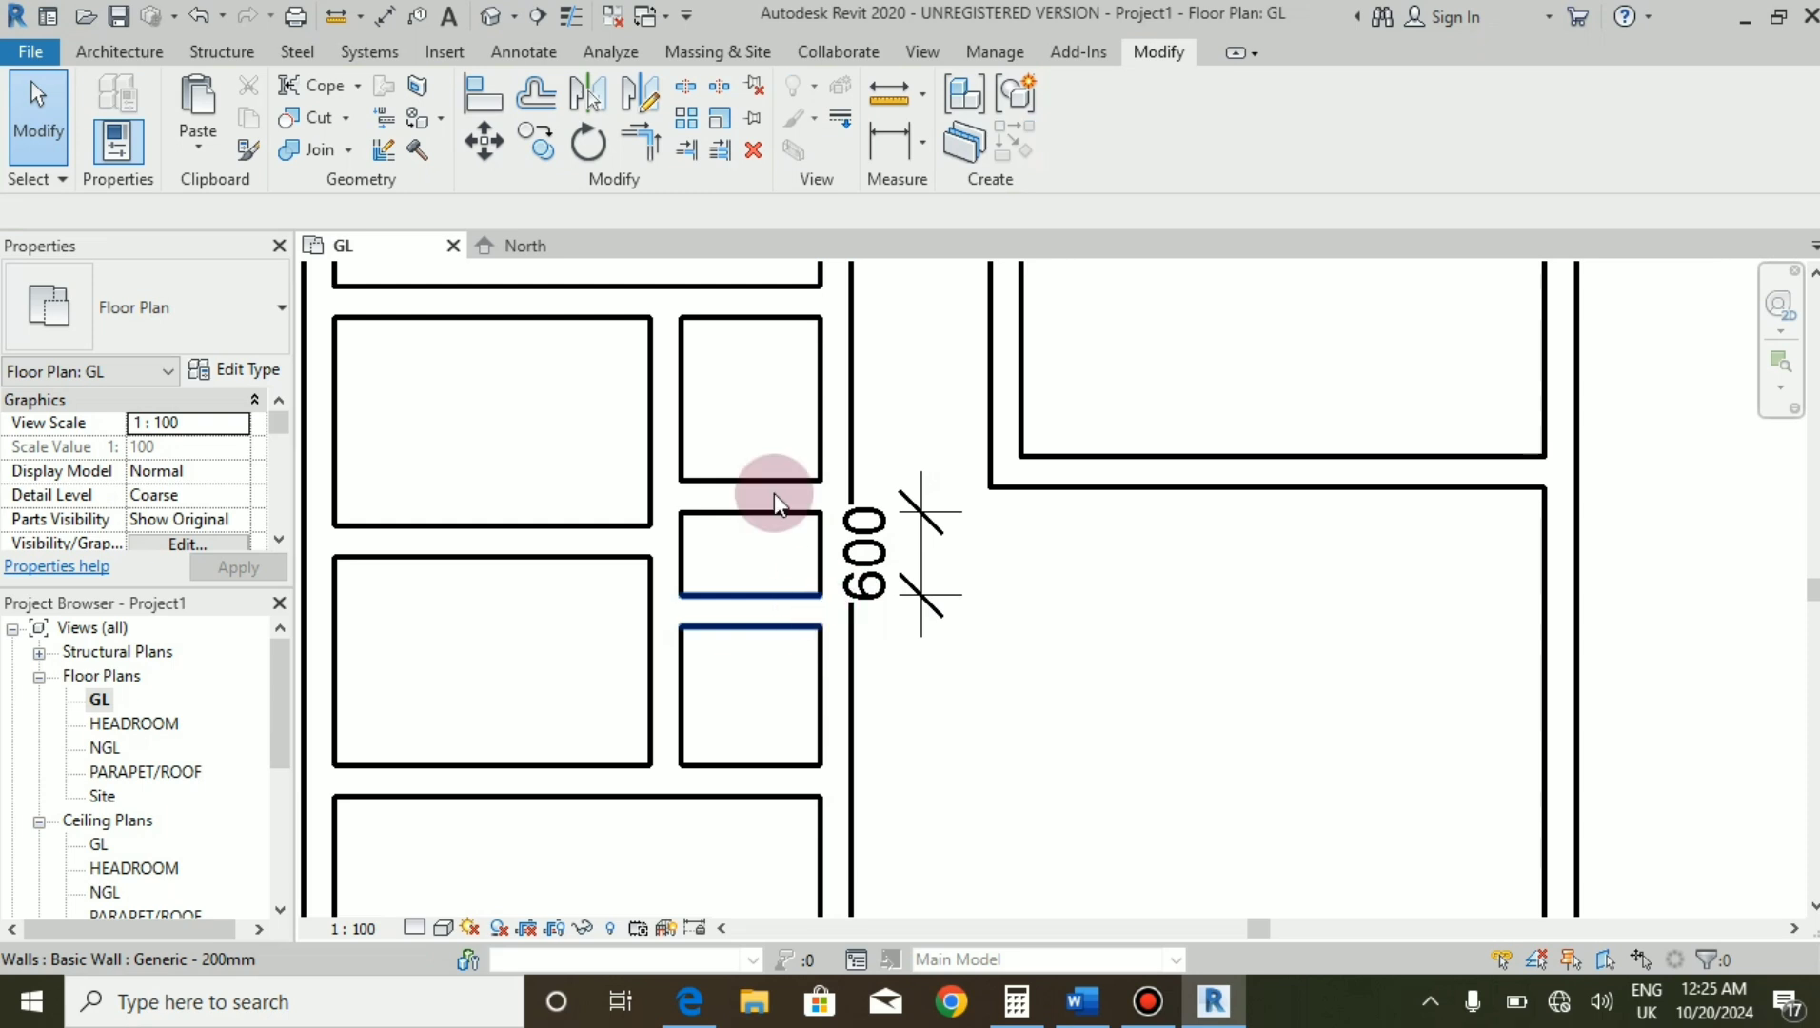
Dimension the clear lobby spaces above the upper cross wall and below the lower cross wall.
left_click(670, 158)
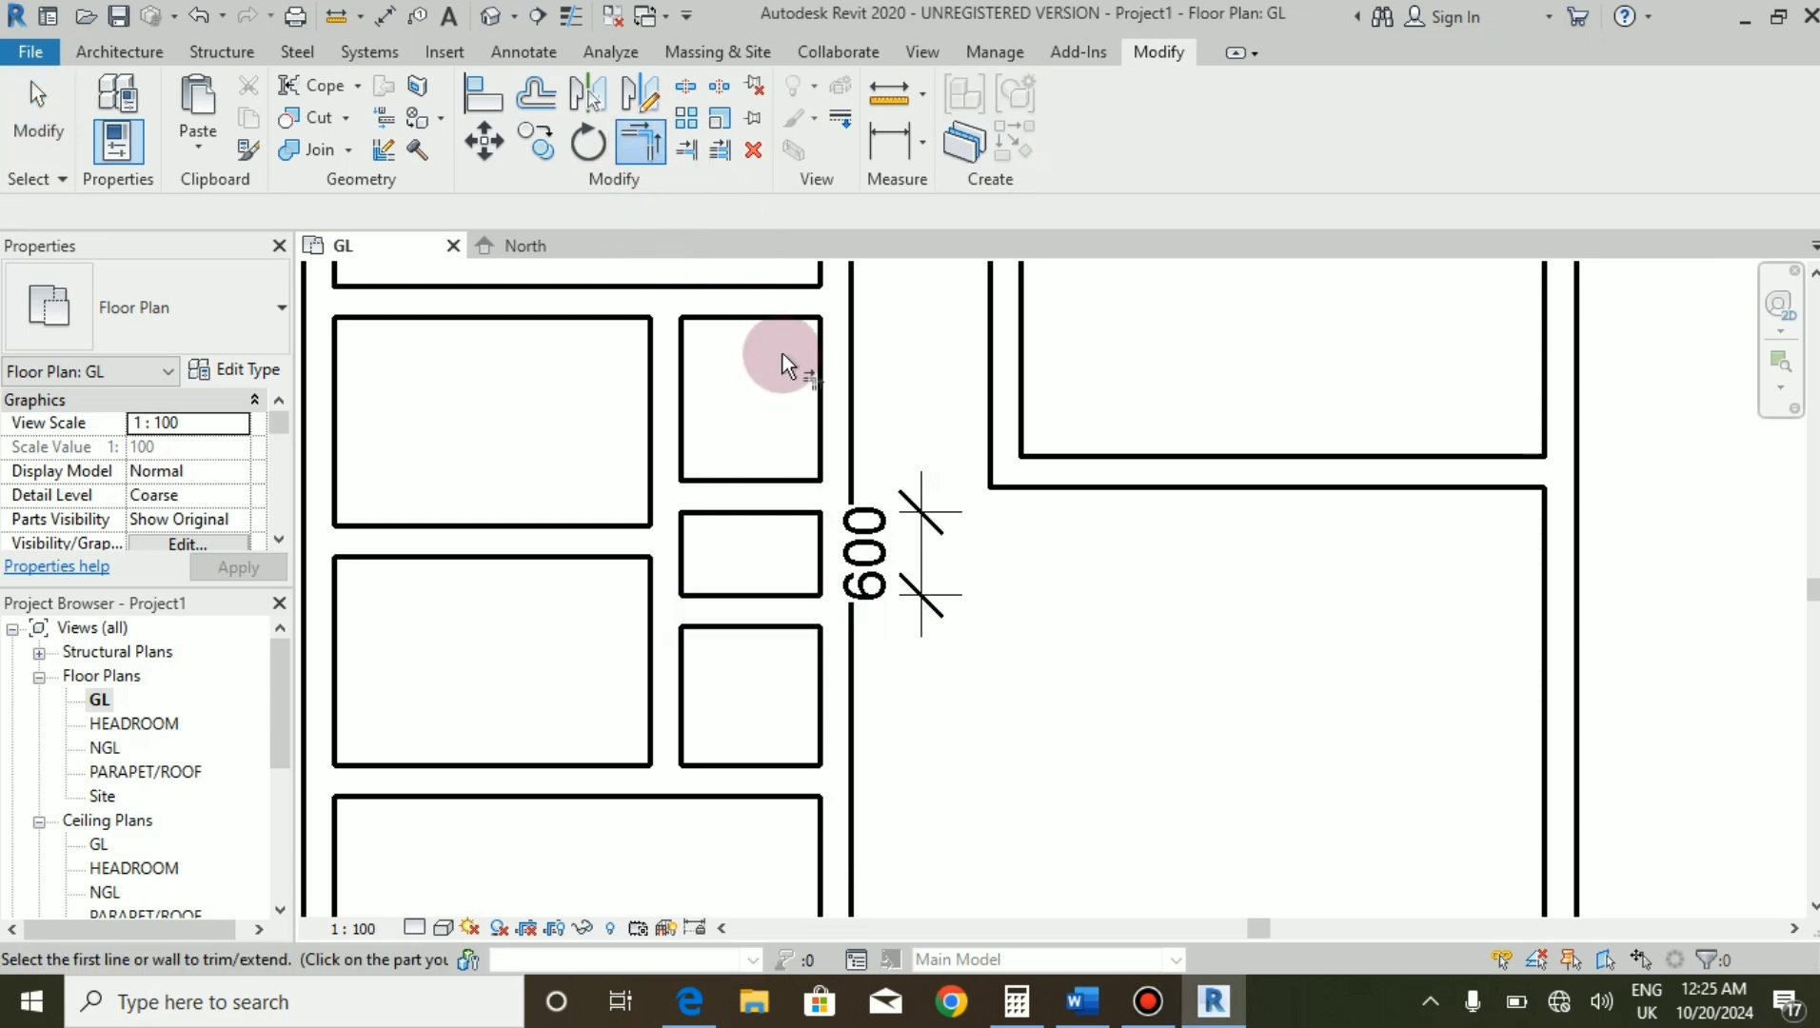
left_click(890, 144)
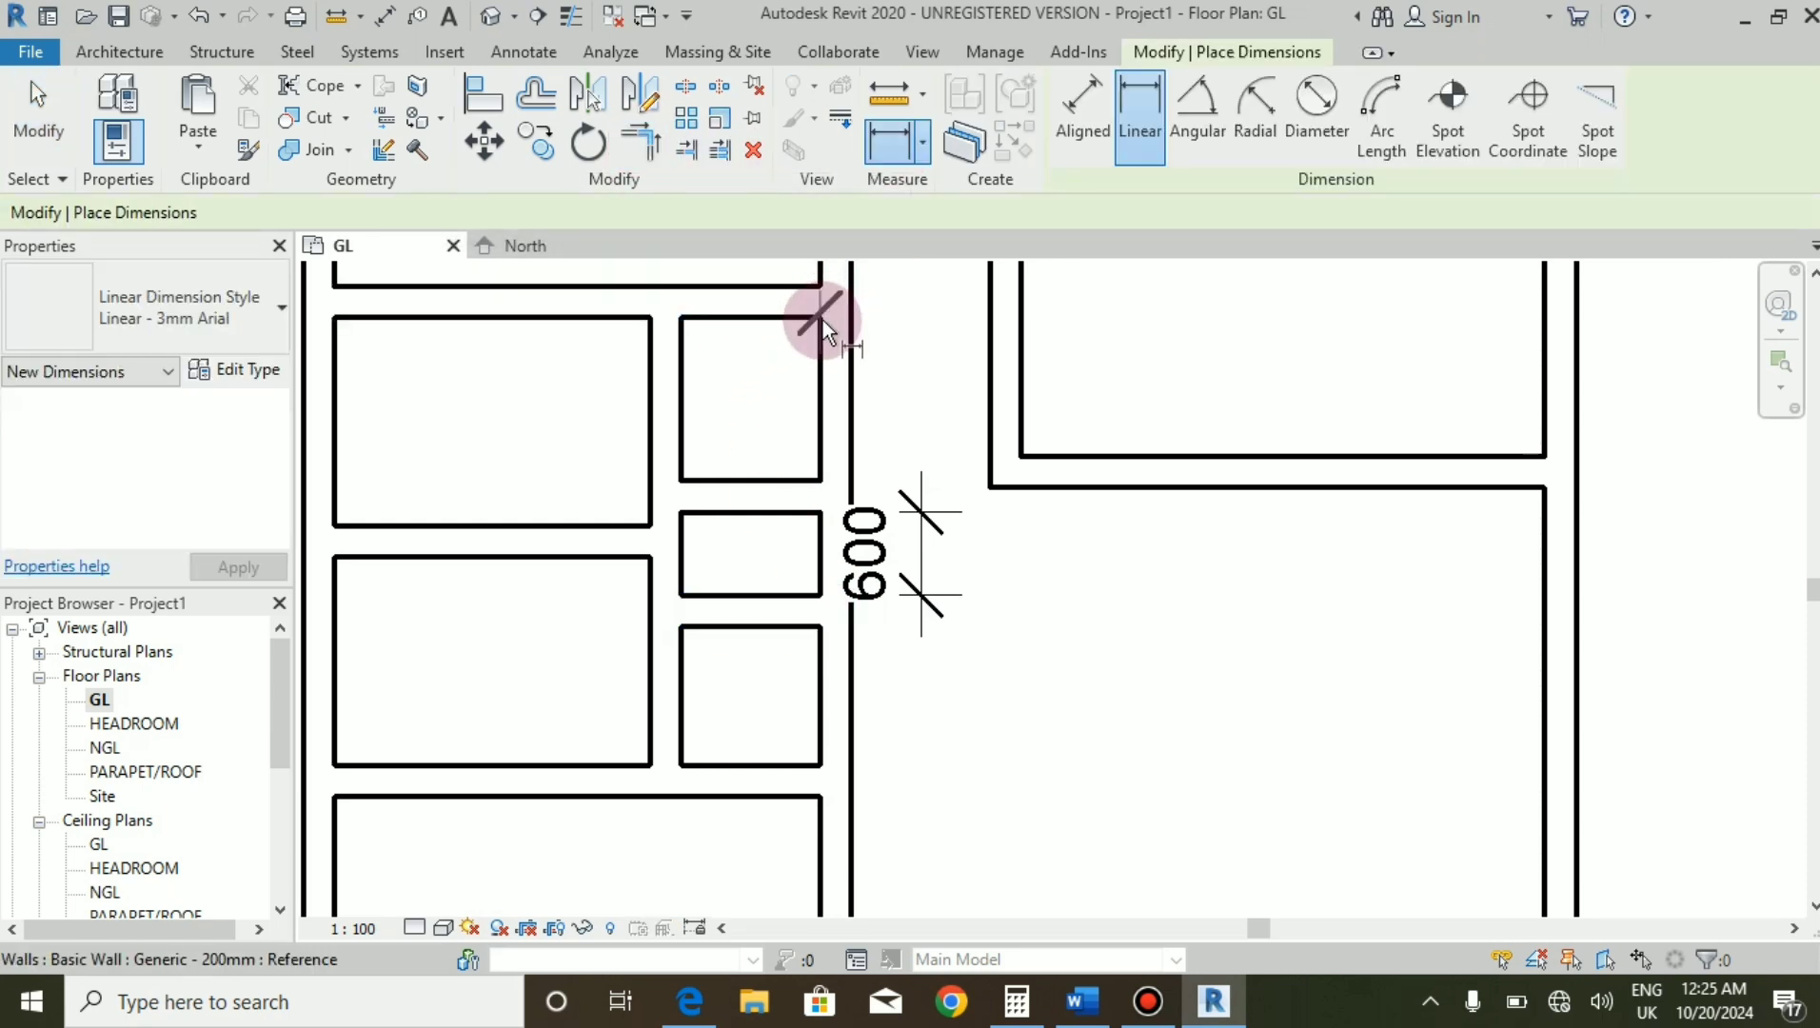
left_click(821, 482)
left_click(954, 442)
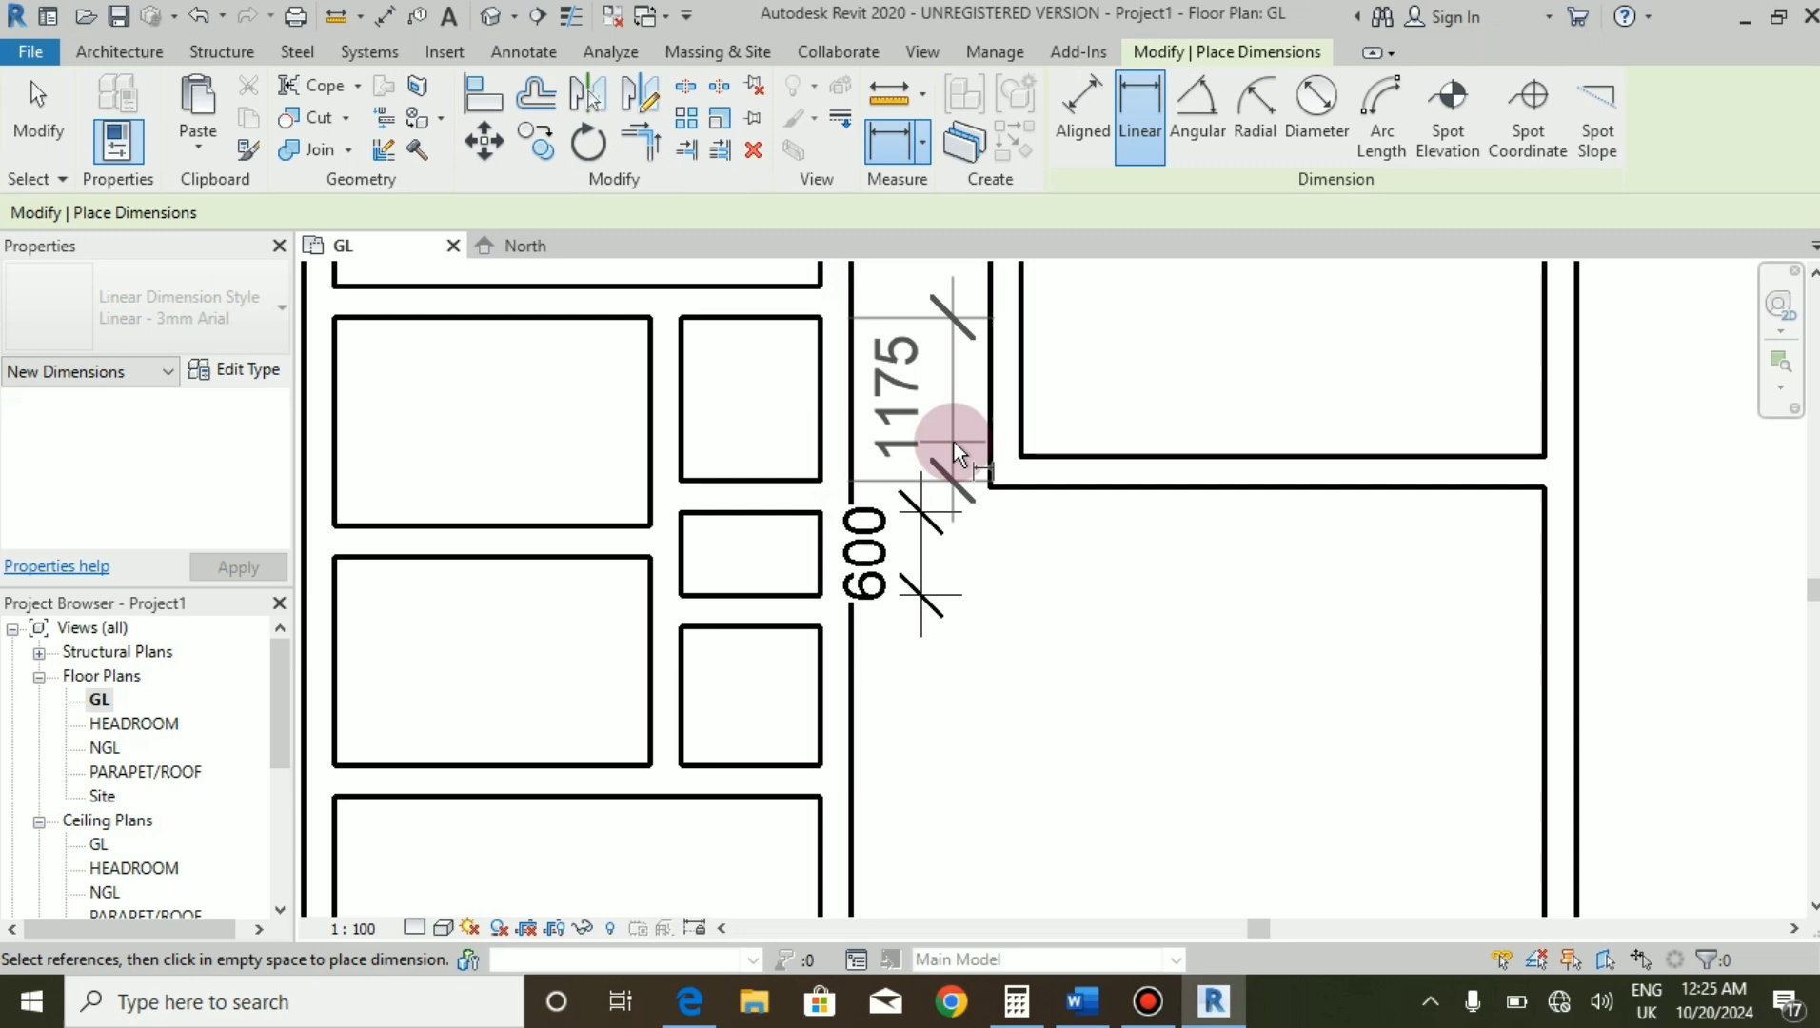
left_click(813, 627)
left_click(824, 765)
left_click(971, 778)
key("Escape")
key("Escape")
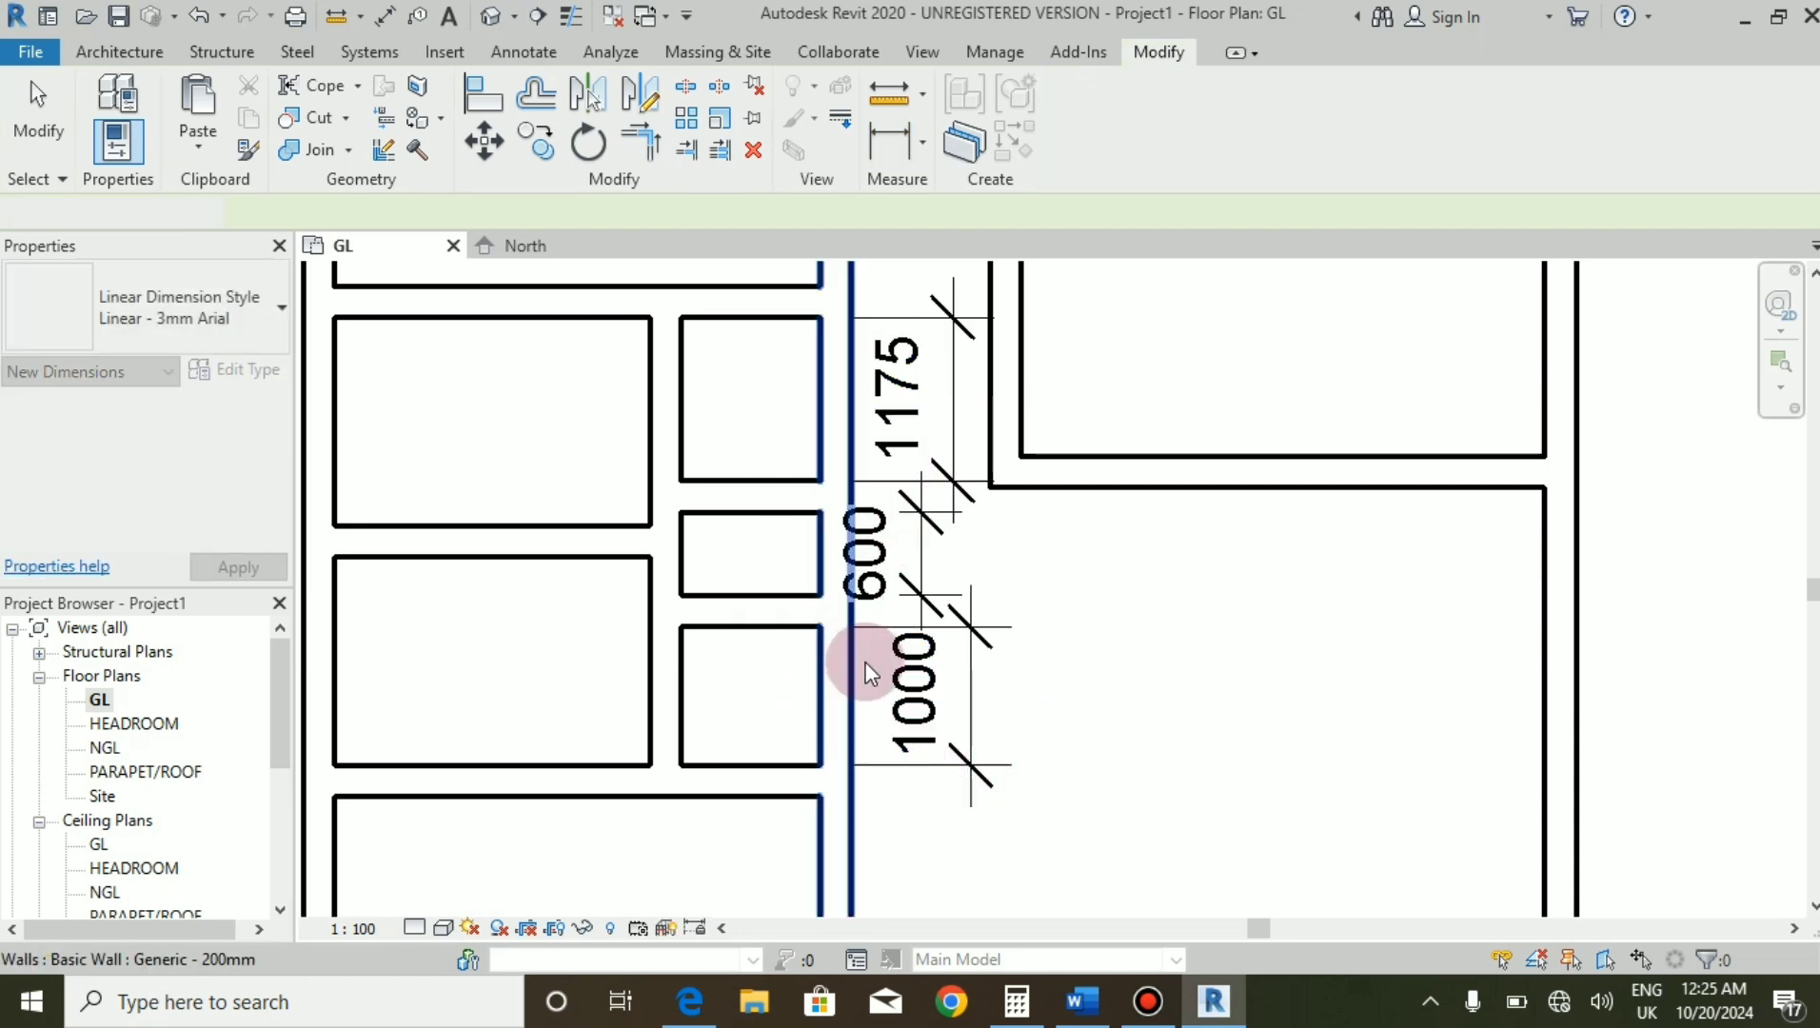
Delete the three linear dimensions beside the lobby cross walls.
left_click(948, 679)
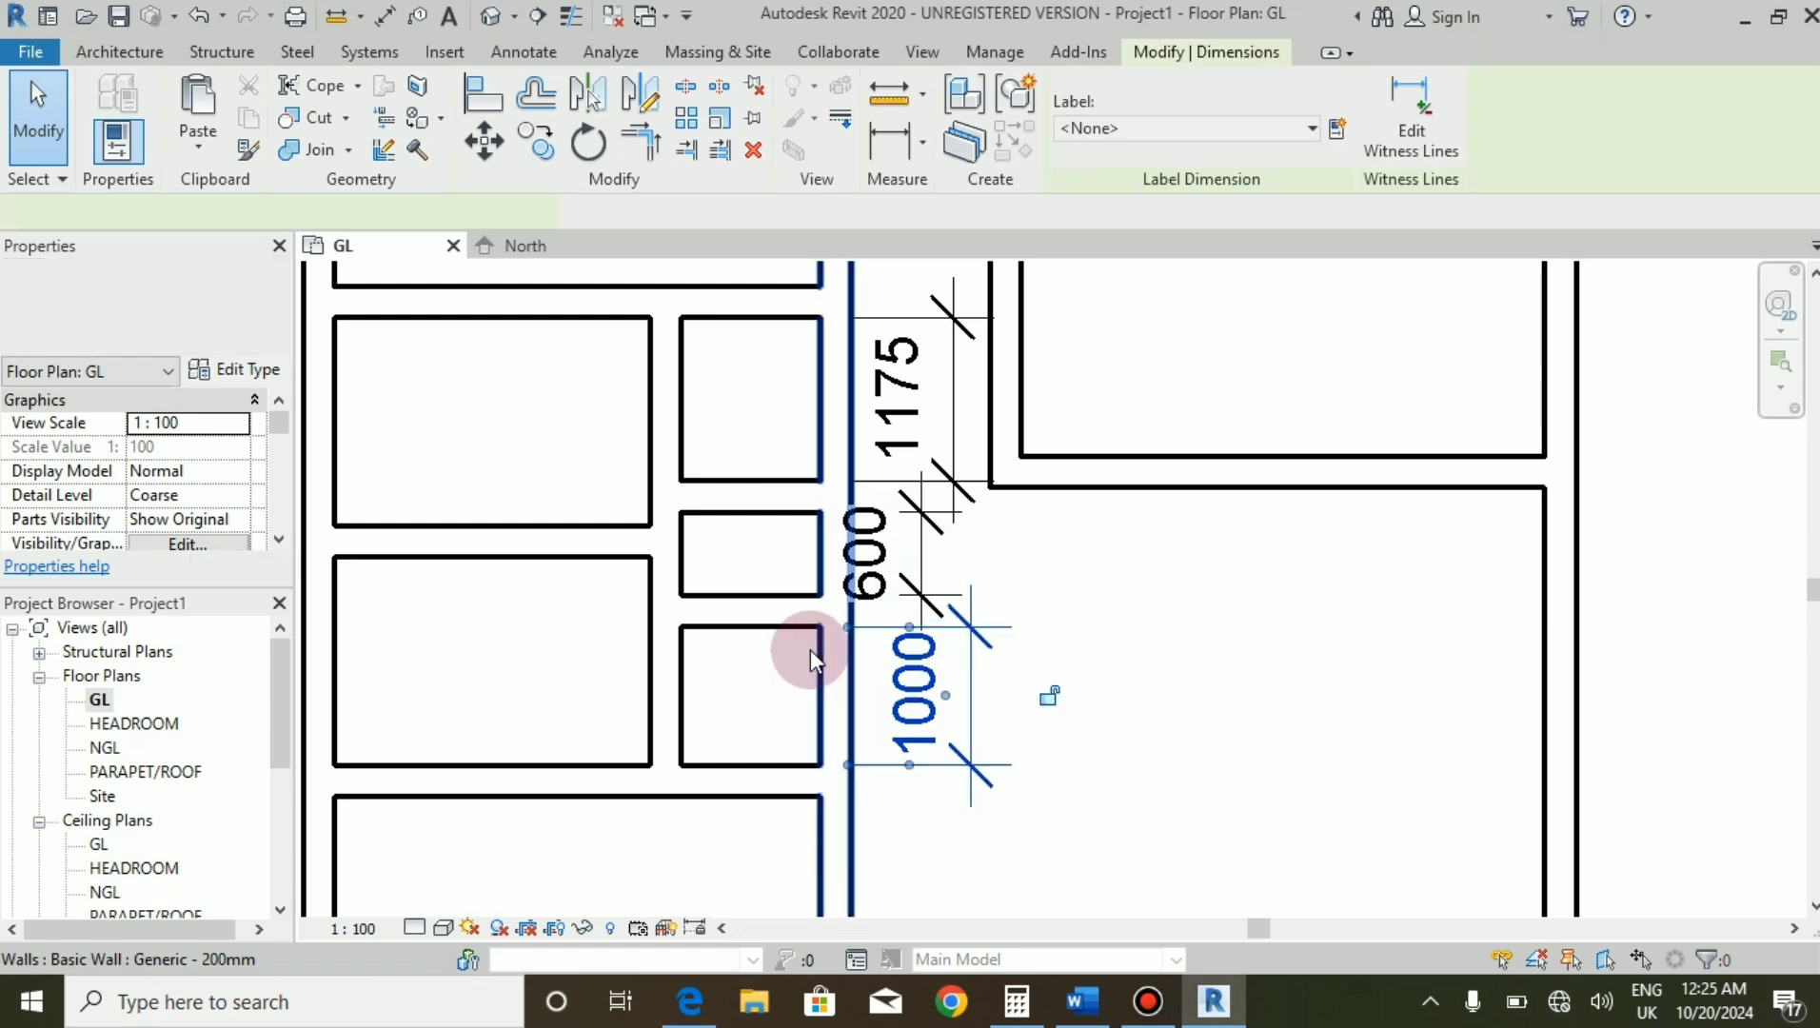
key("Delete")
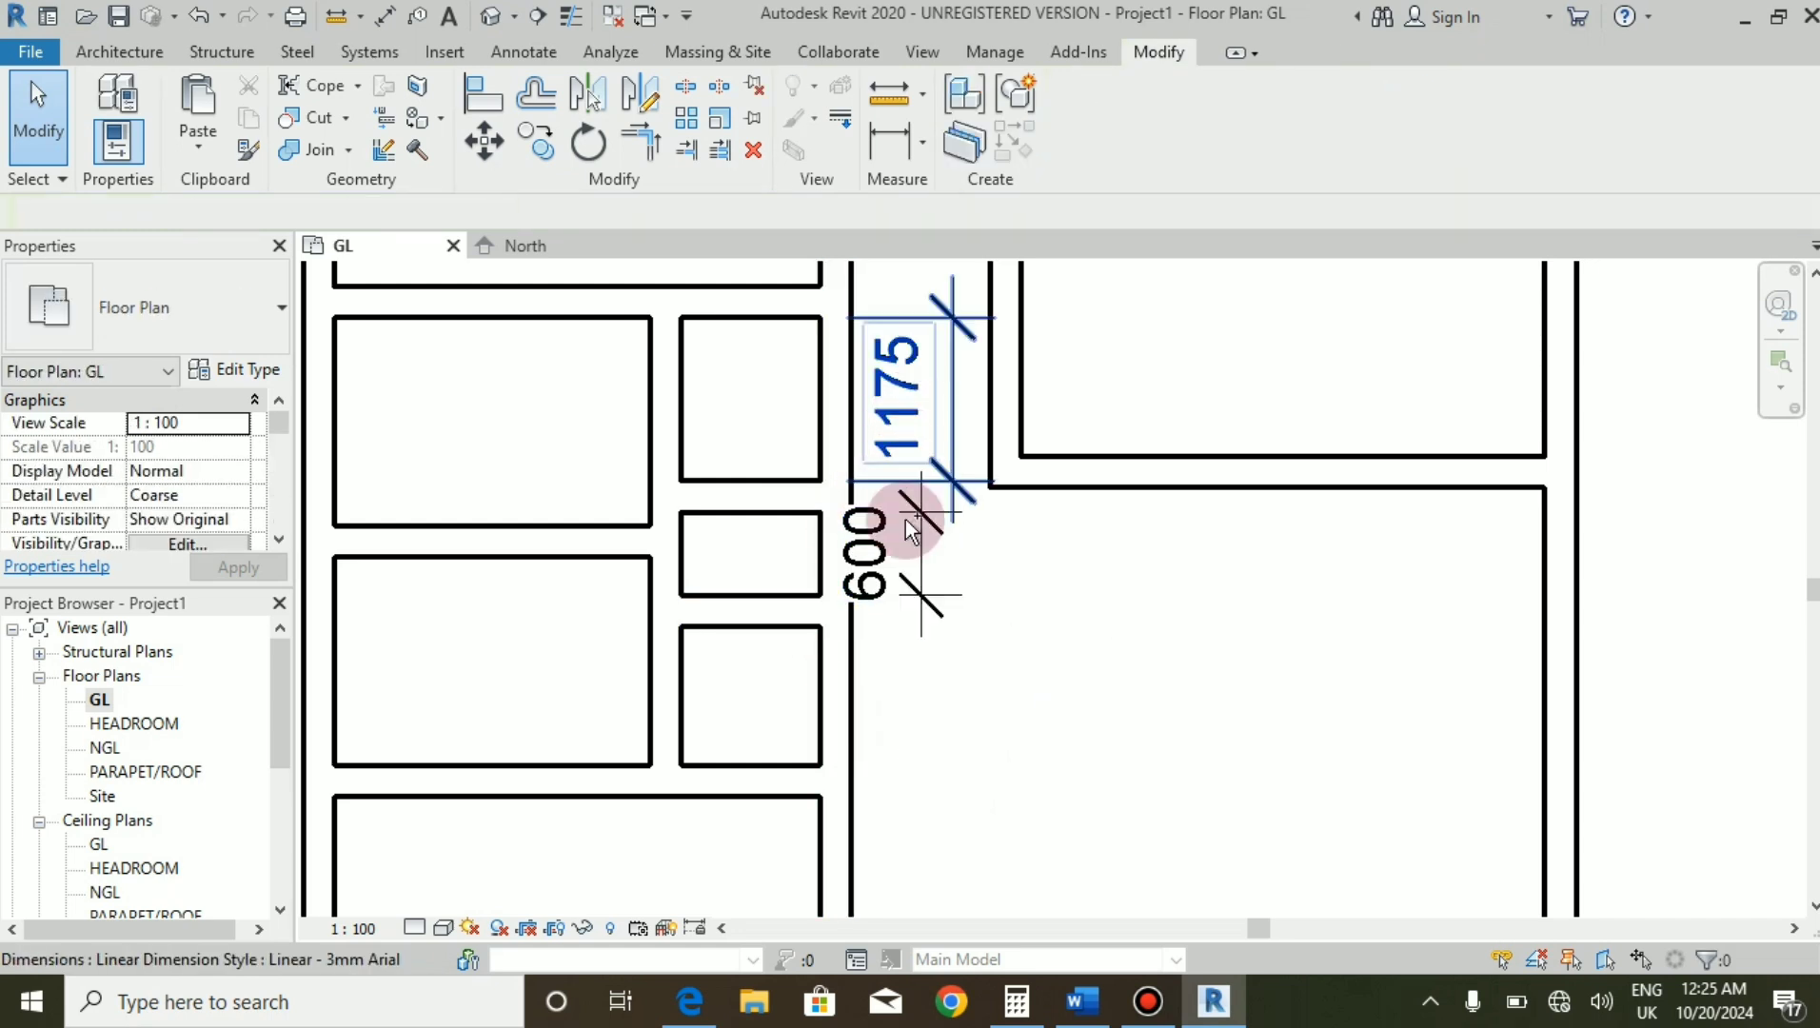
key("Delete")
left_click(876, 538)
key("Delete")
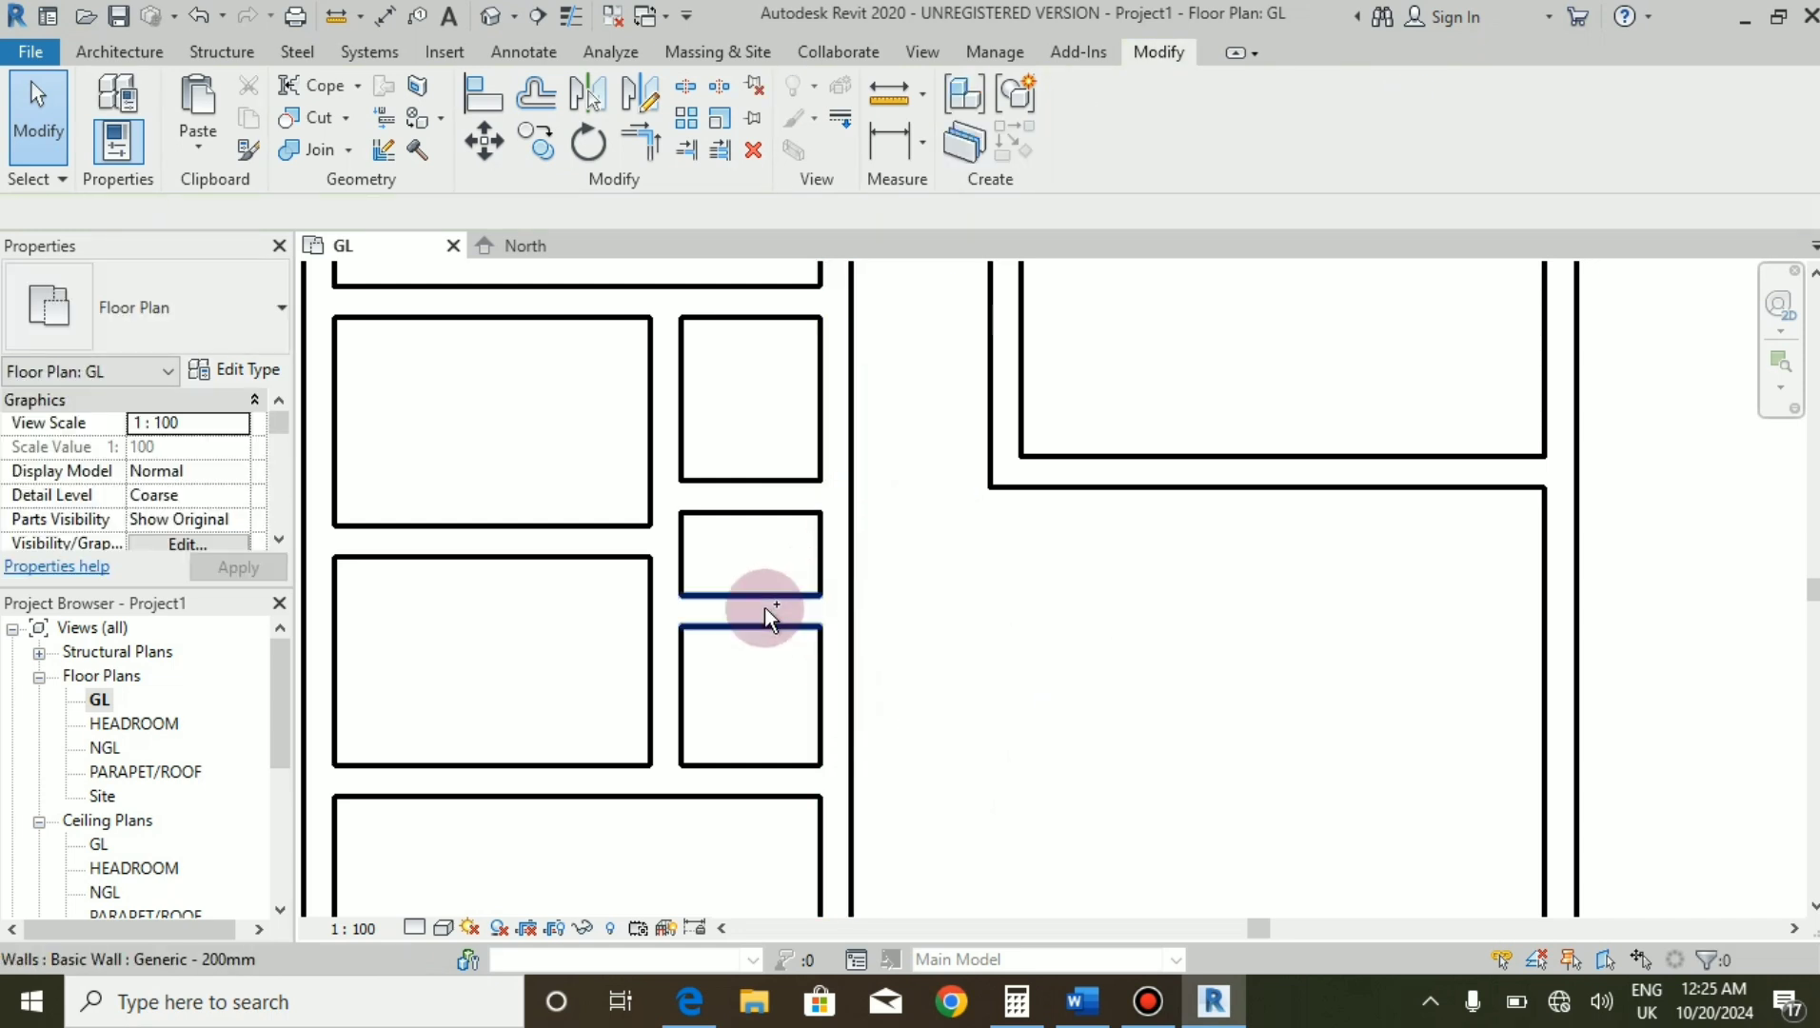
Delete both cross walls from the lobby beside the bathrooms.
left_click(765, 608)
key("Delete")
left_click(771, 507)
key("Delete")
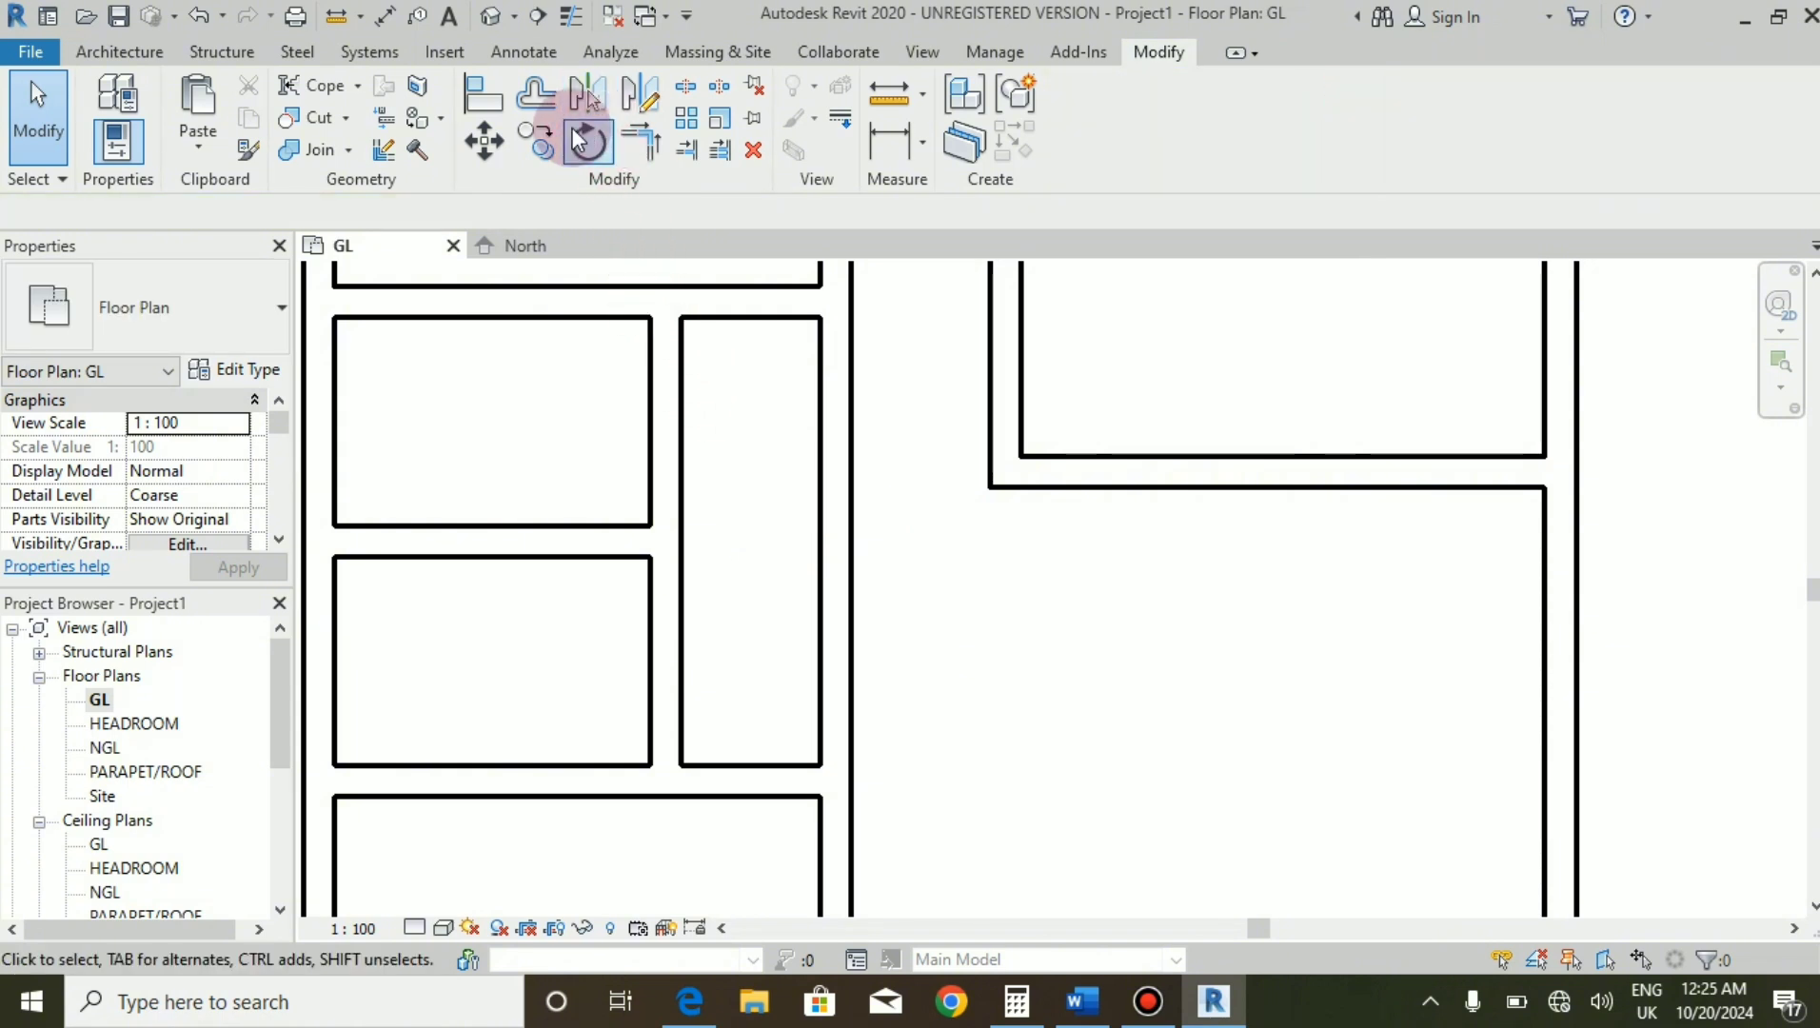
Offset copies of the lower and upper bedroom walls bordering the bathrooms and lobby 1225 mm inward, toward each other.
left_click(535, 106)
double_click(393, 223)
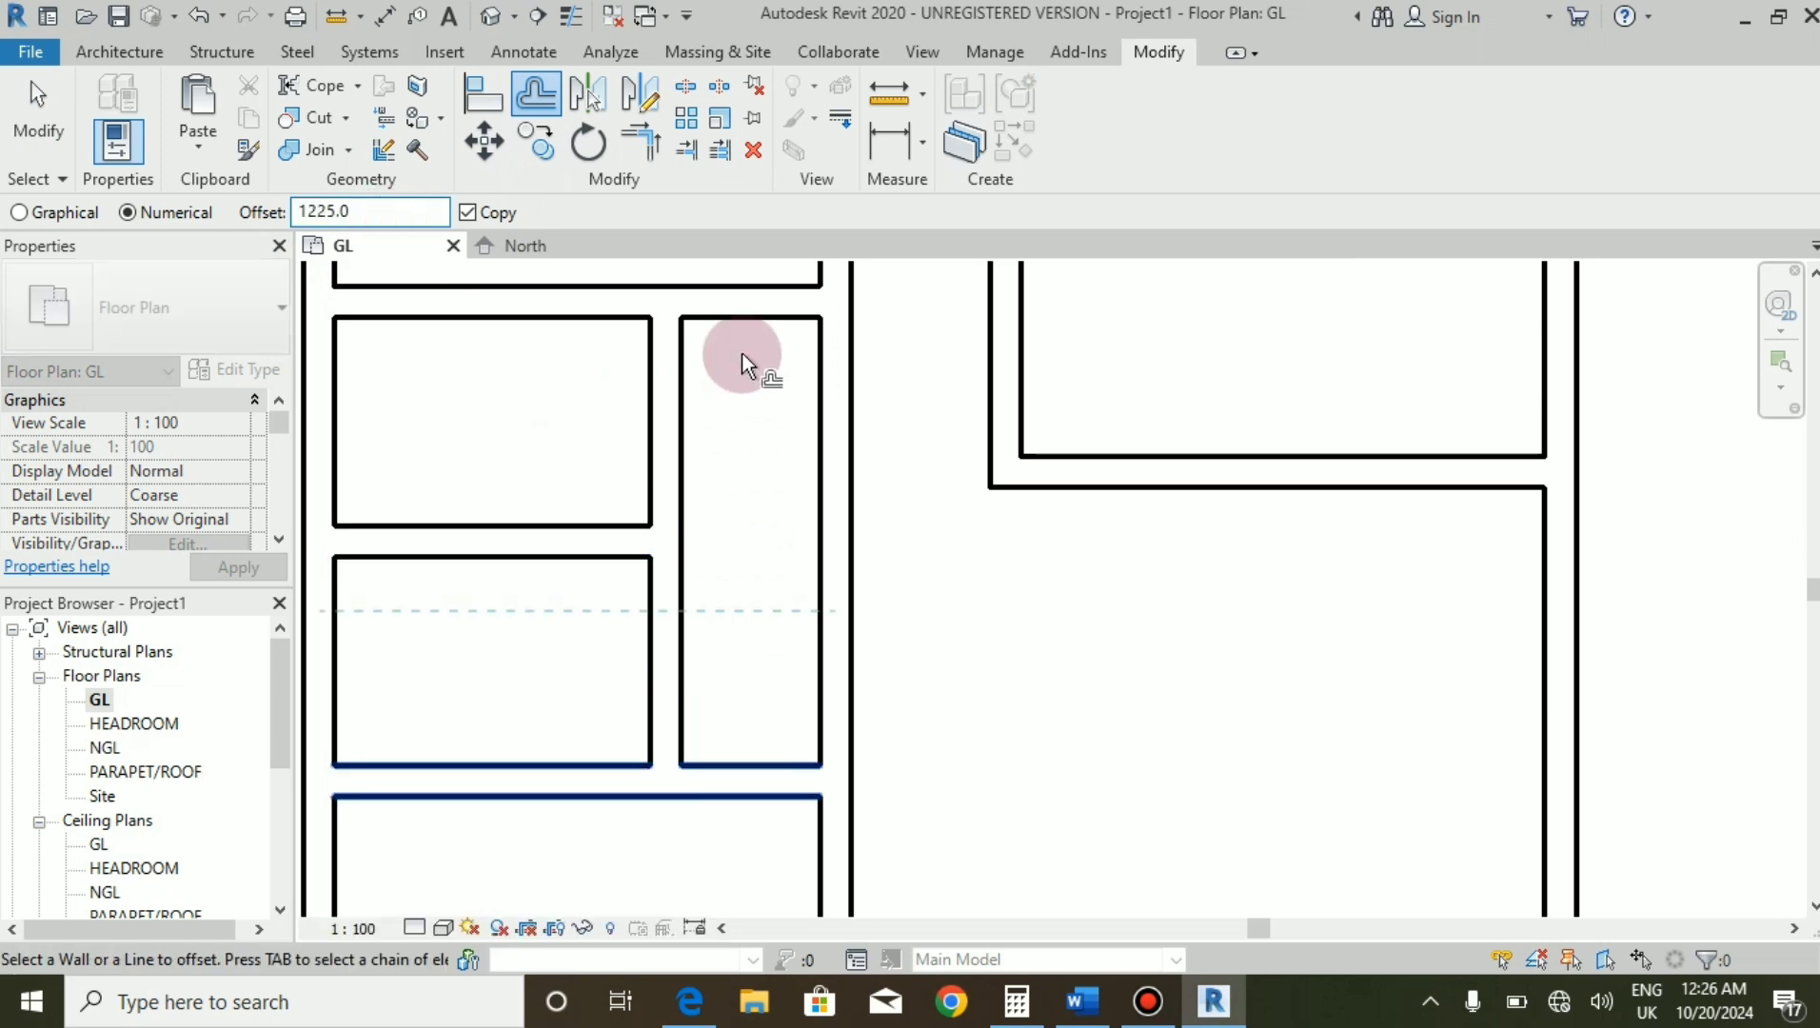
left_click(743, 315)
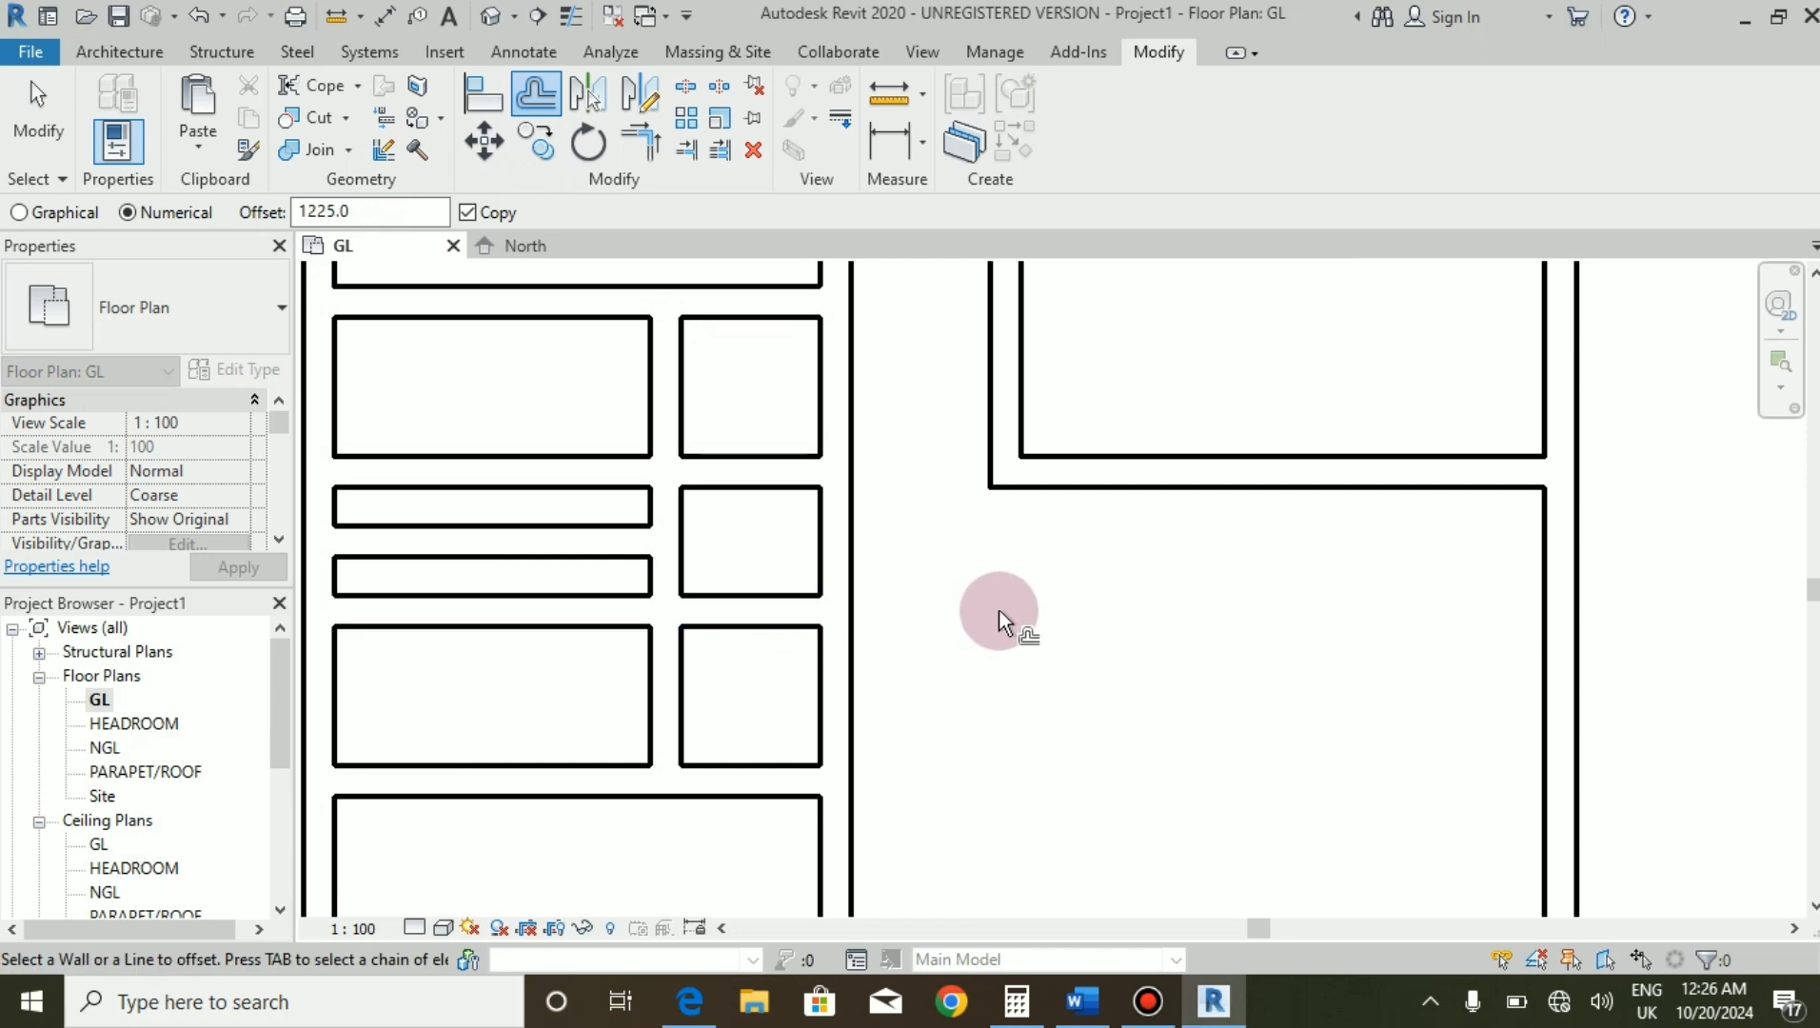
scroll(998, 610, "down", 2)
key("Escape")
Pull the left ends of both offset walls back to the bathroom–lobby wall, so they cross only the lobby.
left_click(579, 602)
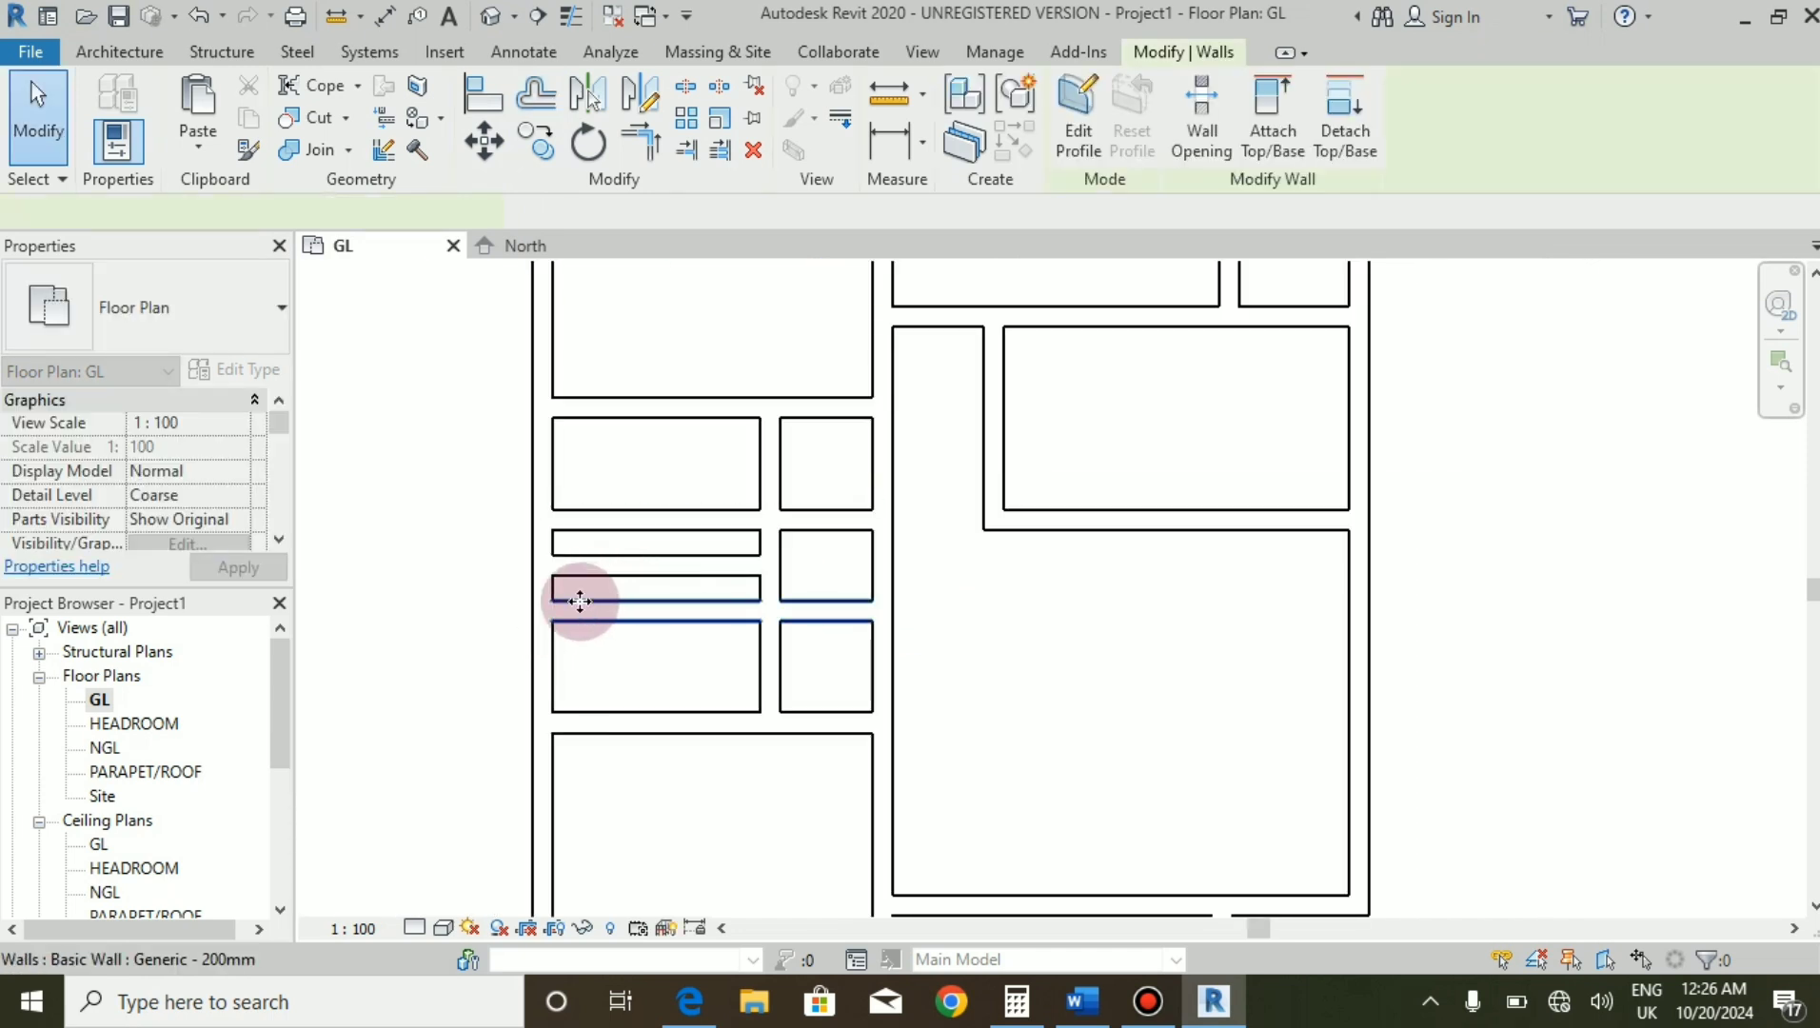
scroll(580, 602, "up", 2)
left_click_drag(1064, 602, 900, 610)
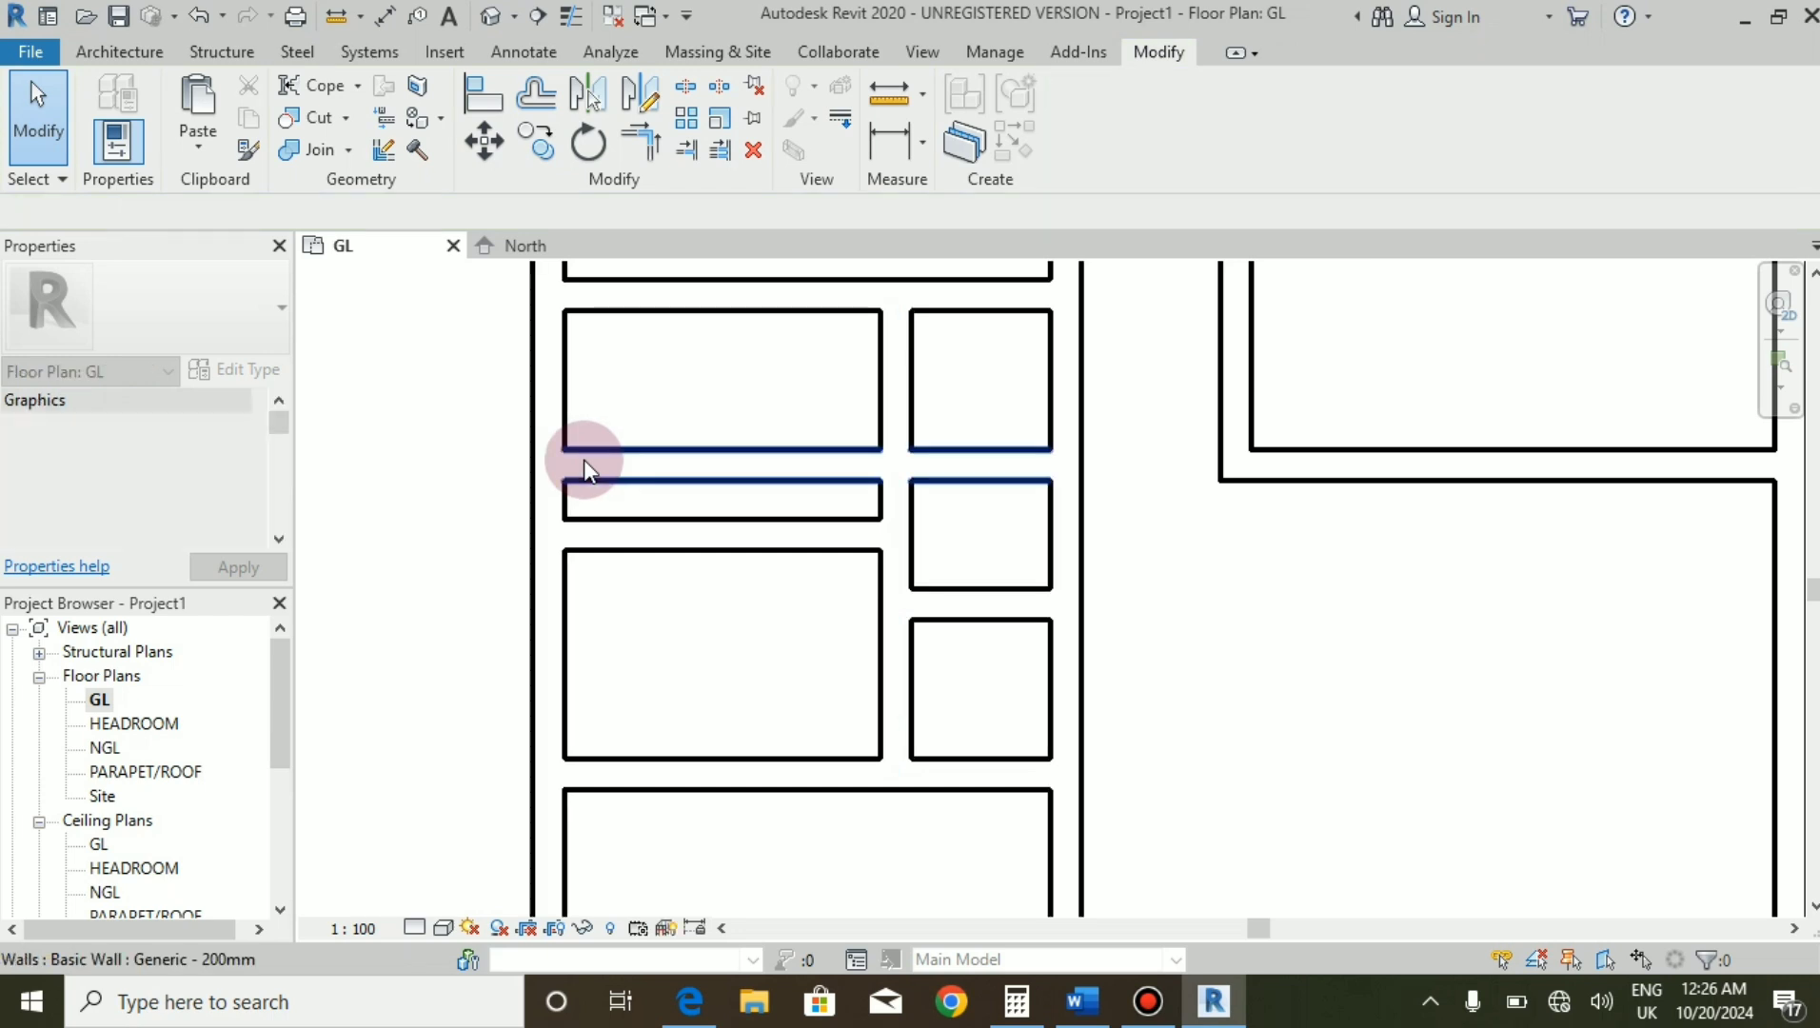
left_click(548, 459)
left_click_drag(550, 466, 895, 467)
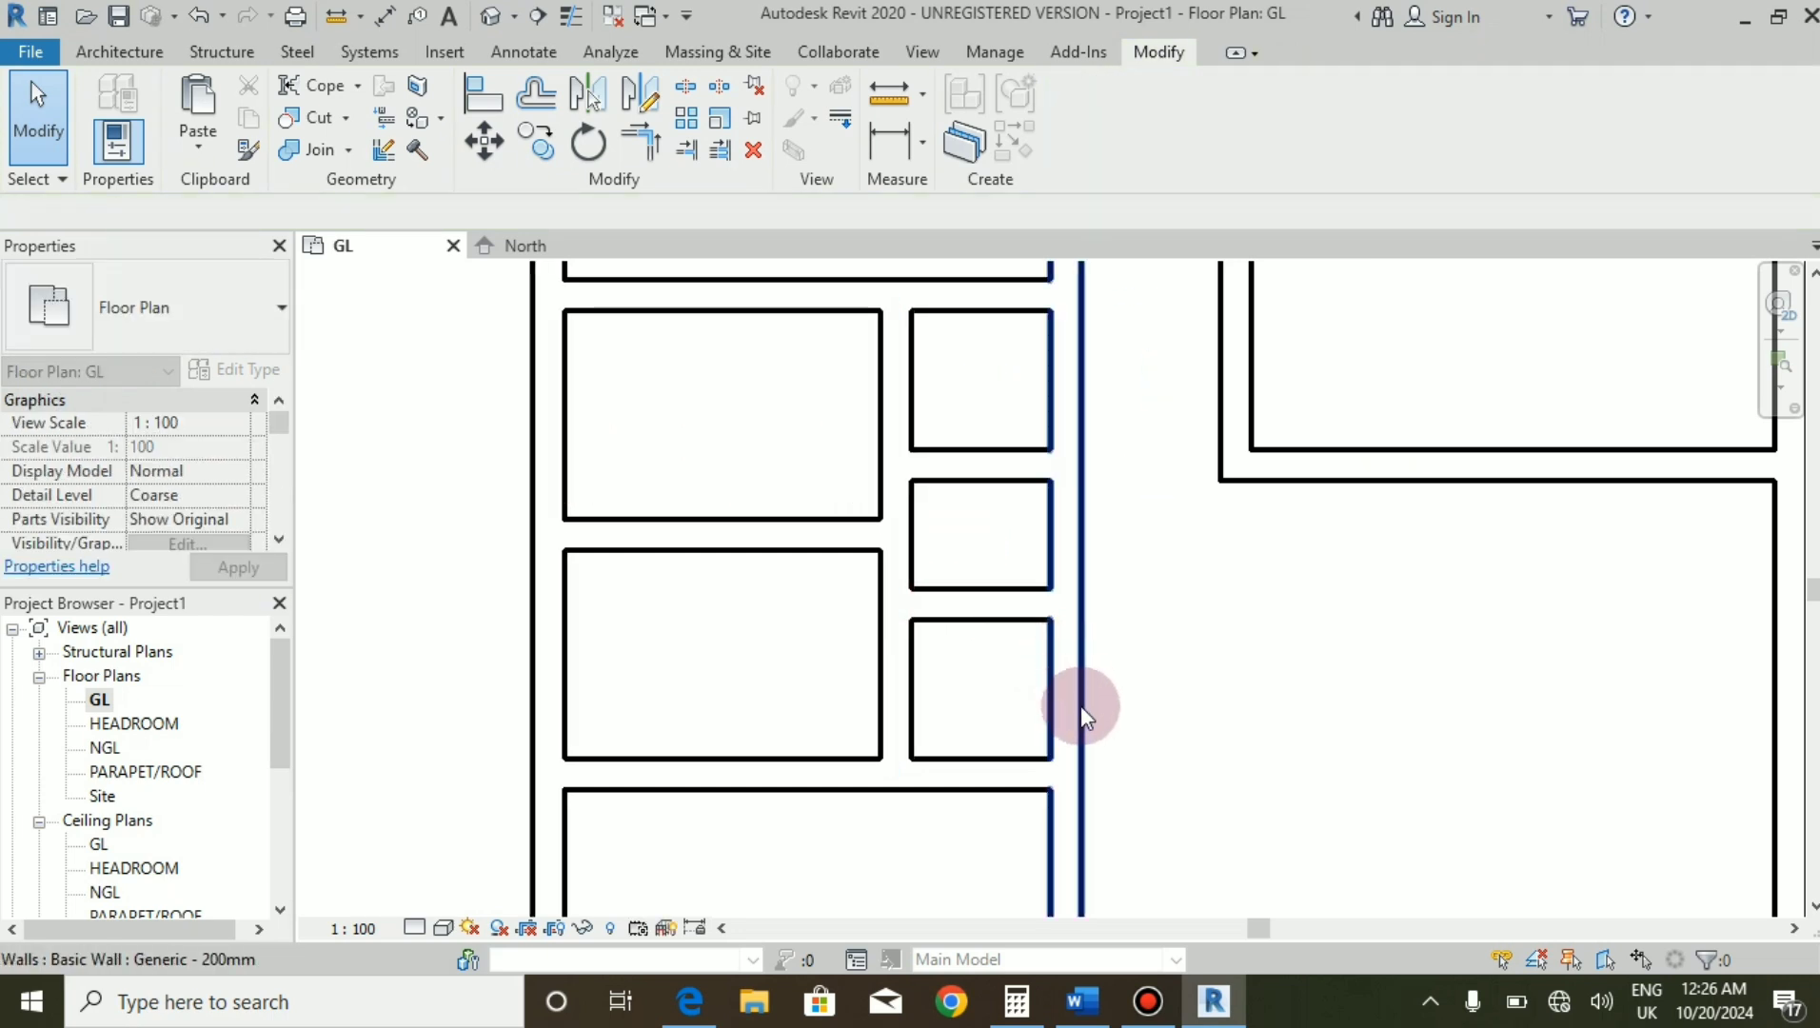
Split the long wall between the two lobbies once beside the upper lobby bay and twice beside the lower bay.
scroll(1080, 706, "up", 2)
scroll(1026, 680, "down", 2)
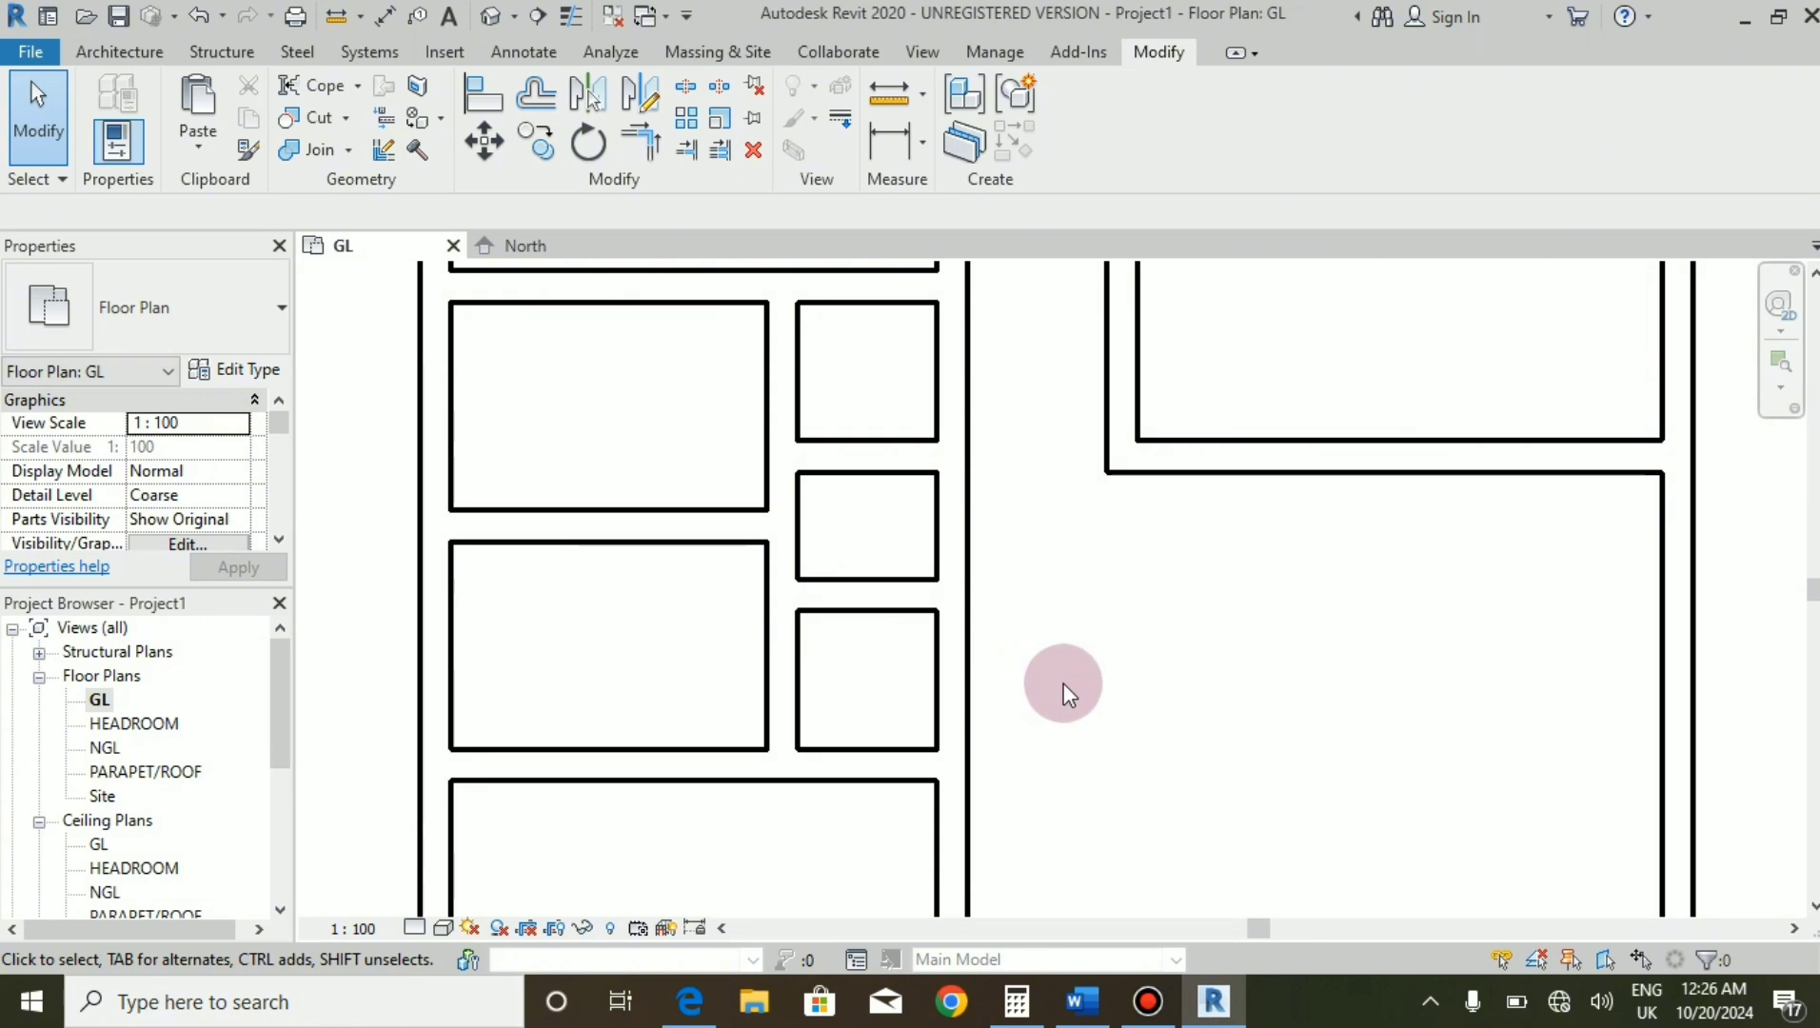
left_click(684, 84)
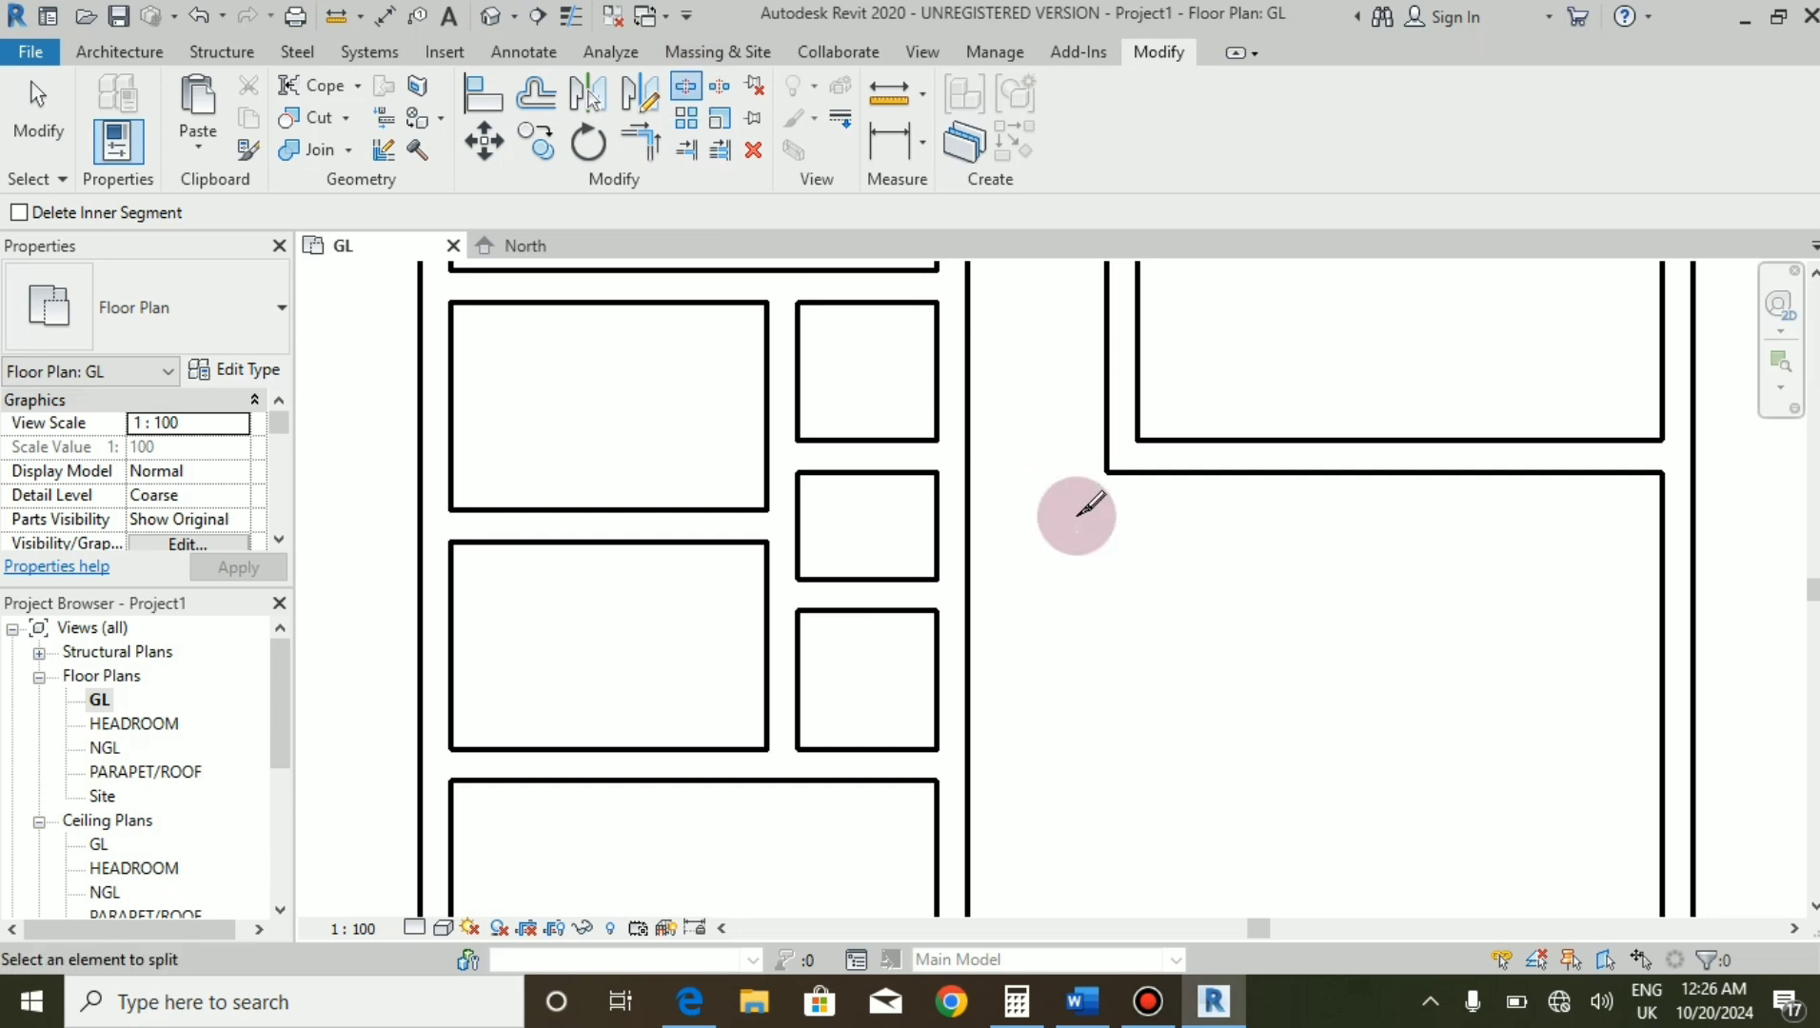
scroll(958, 375, "up", 2)
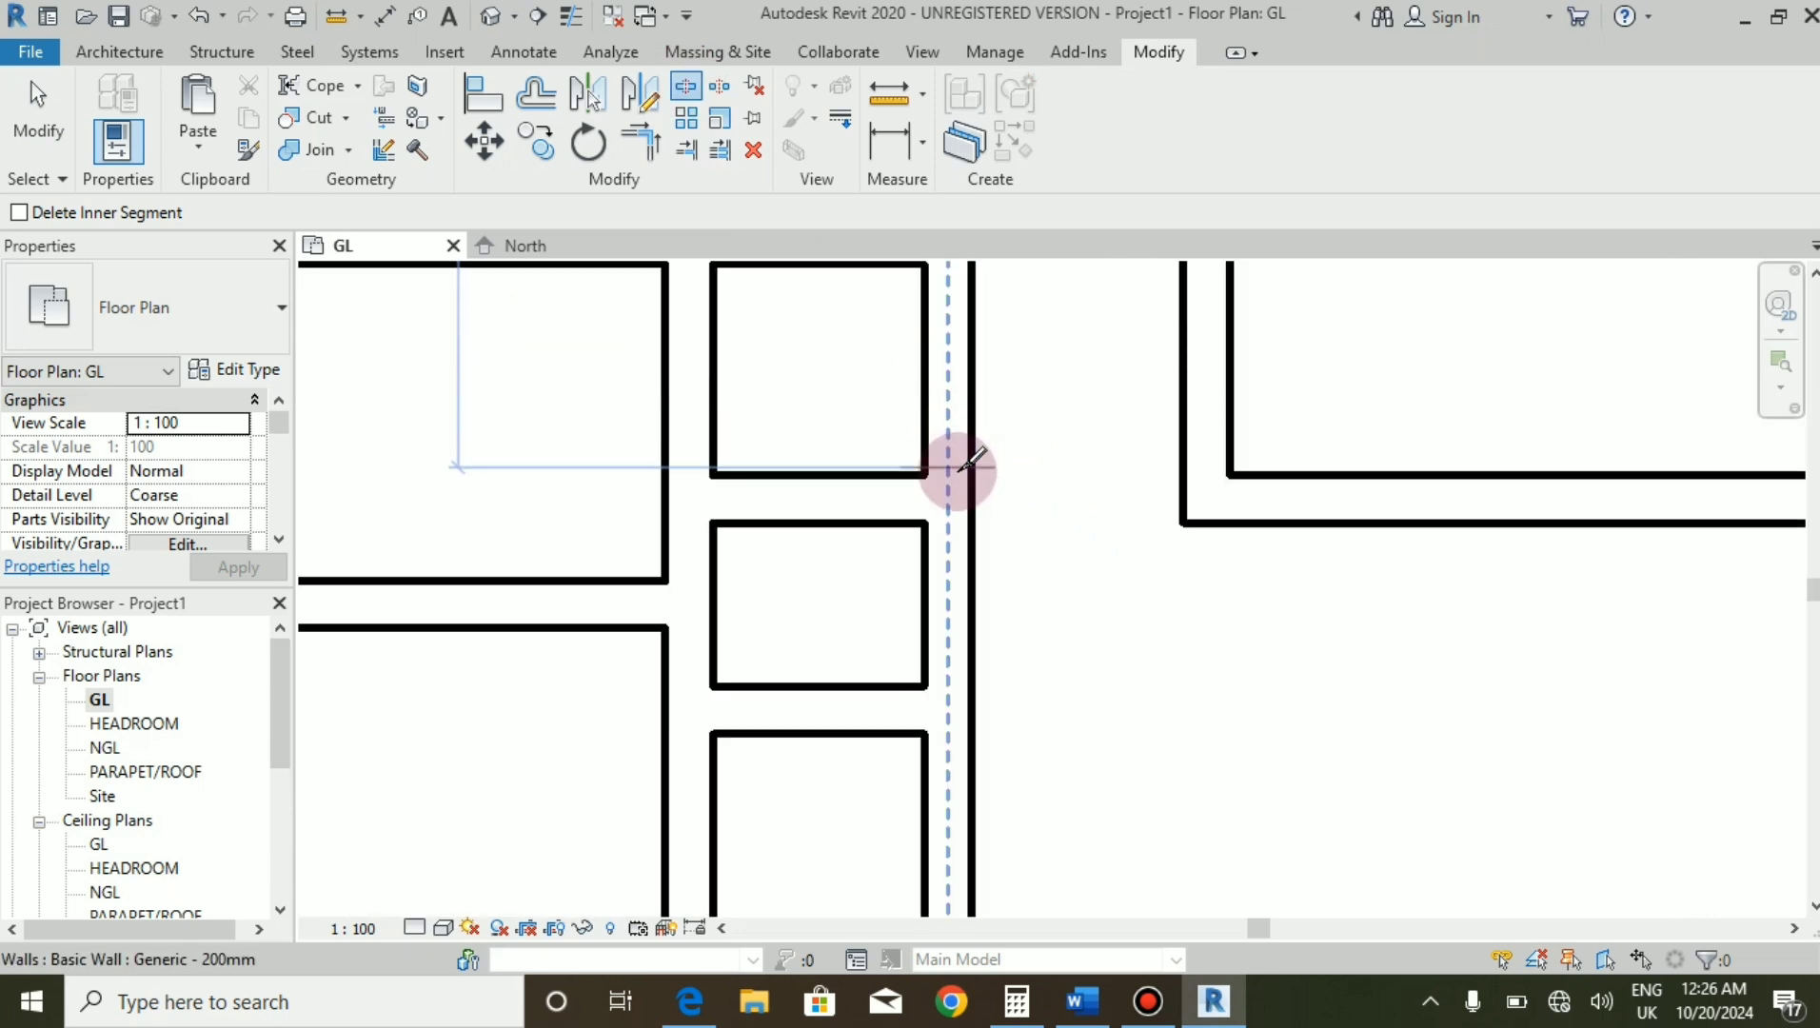
scroll(845, 473, "down", 2)
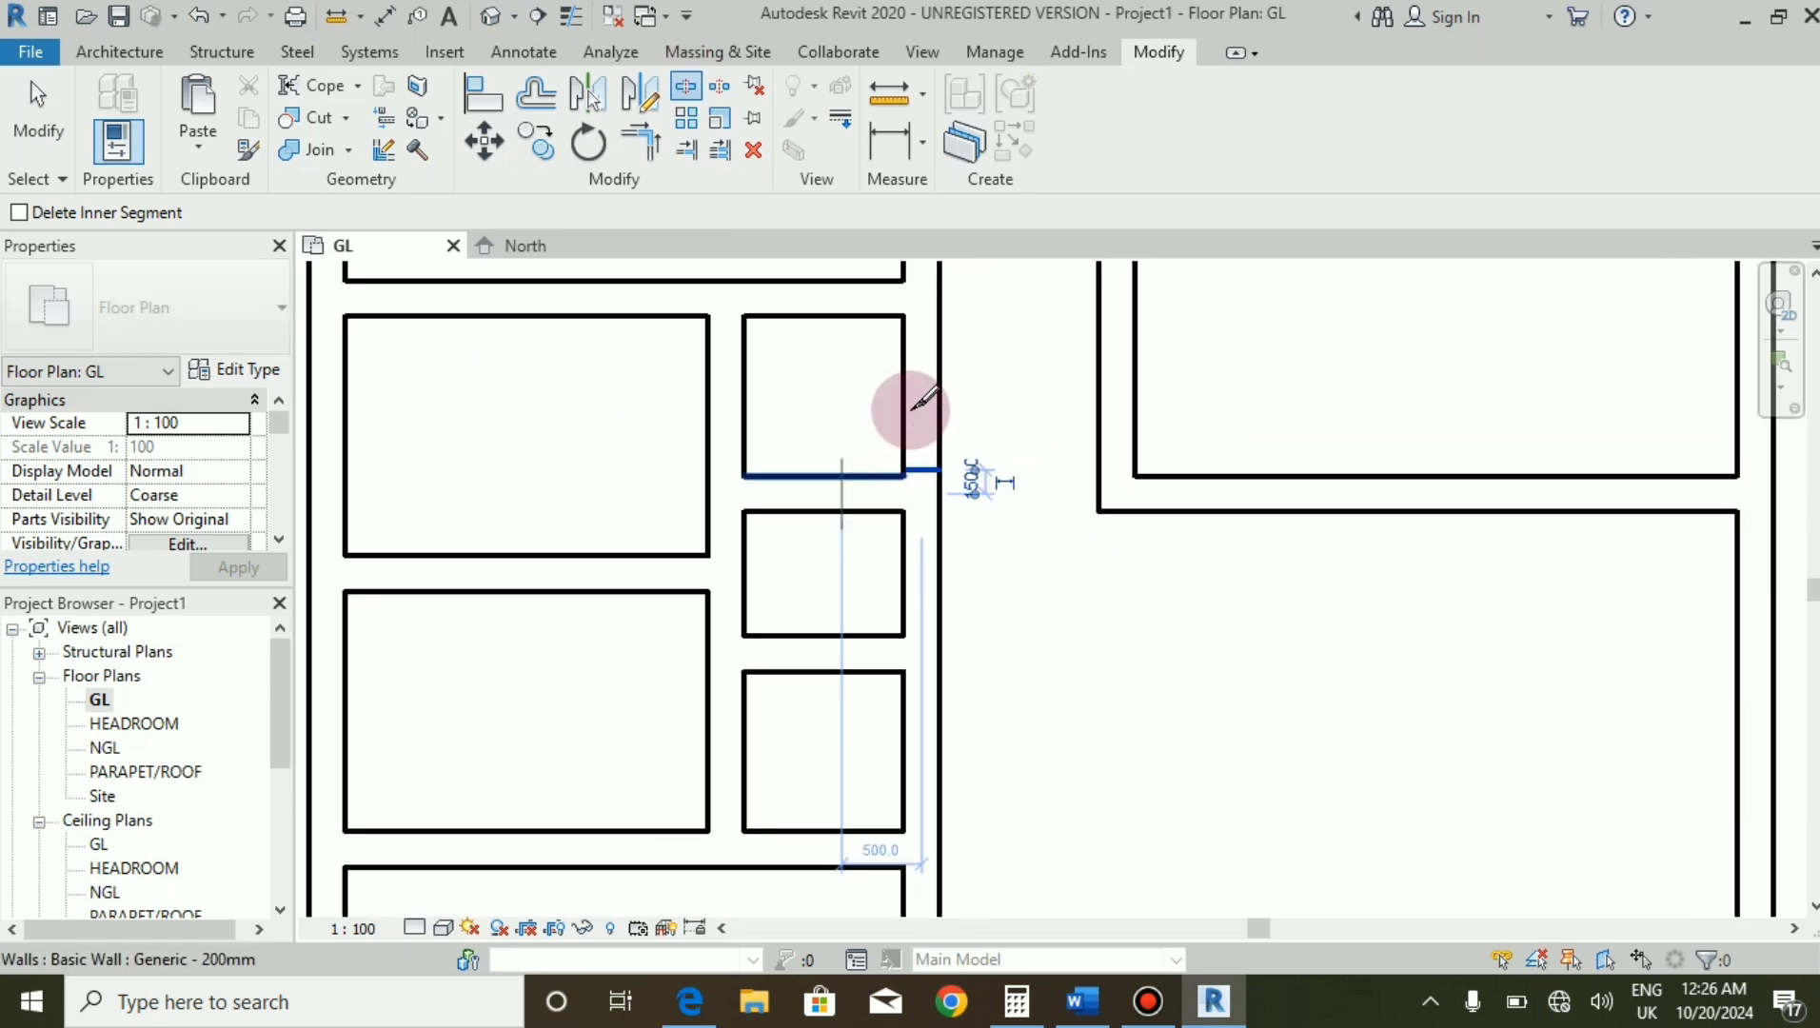
left_click(928, 361)
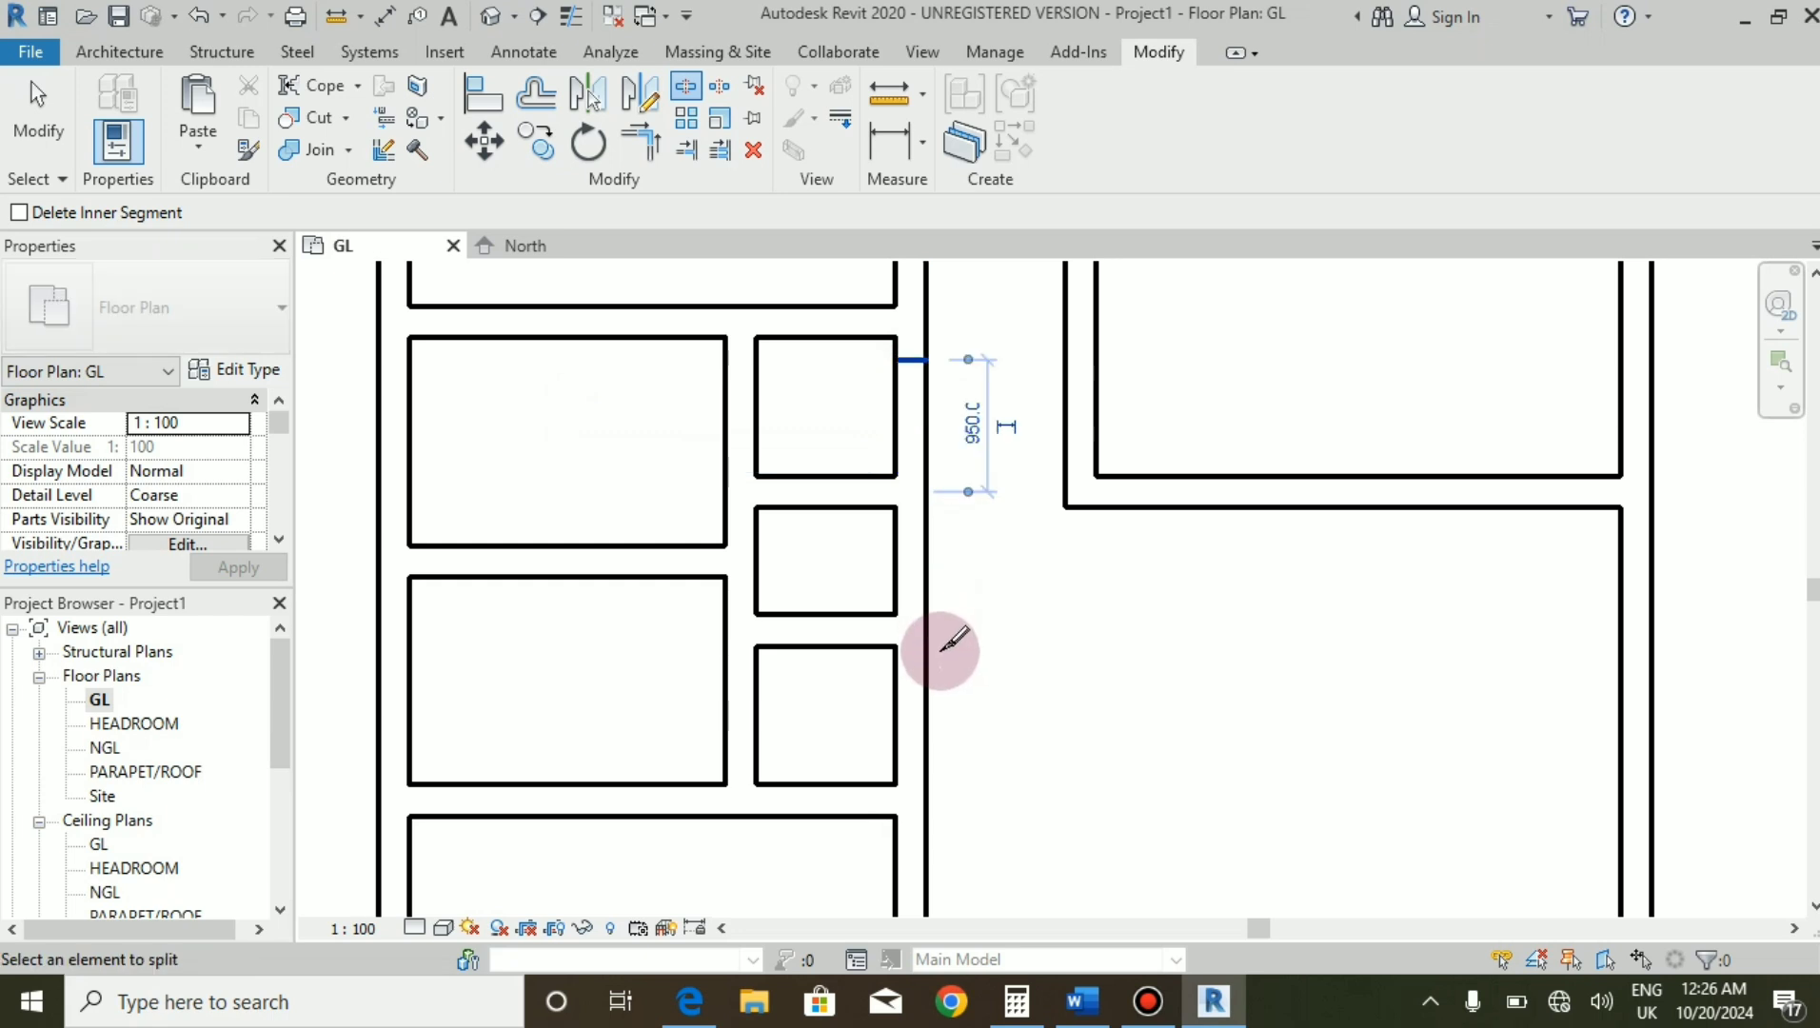
left_click(928, 762)
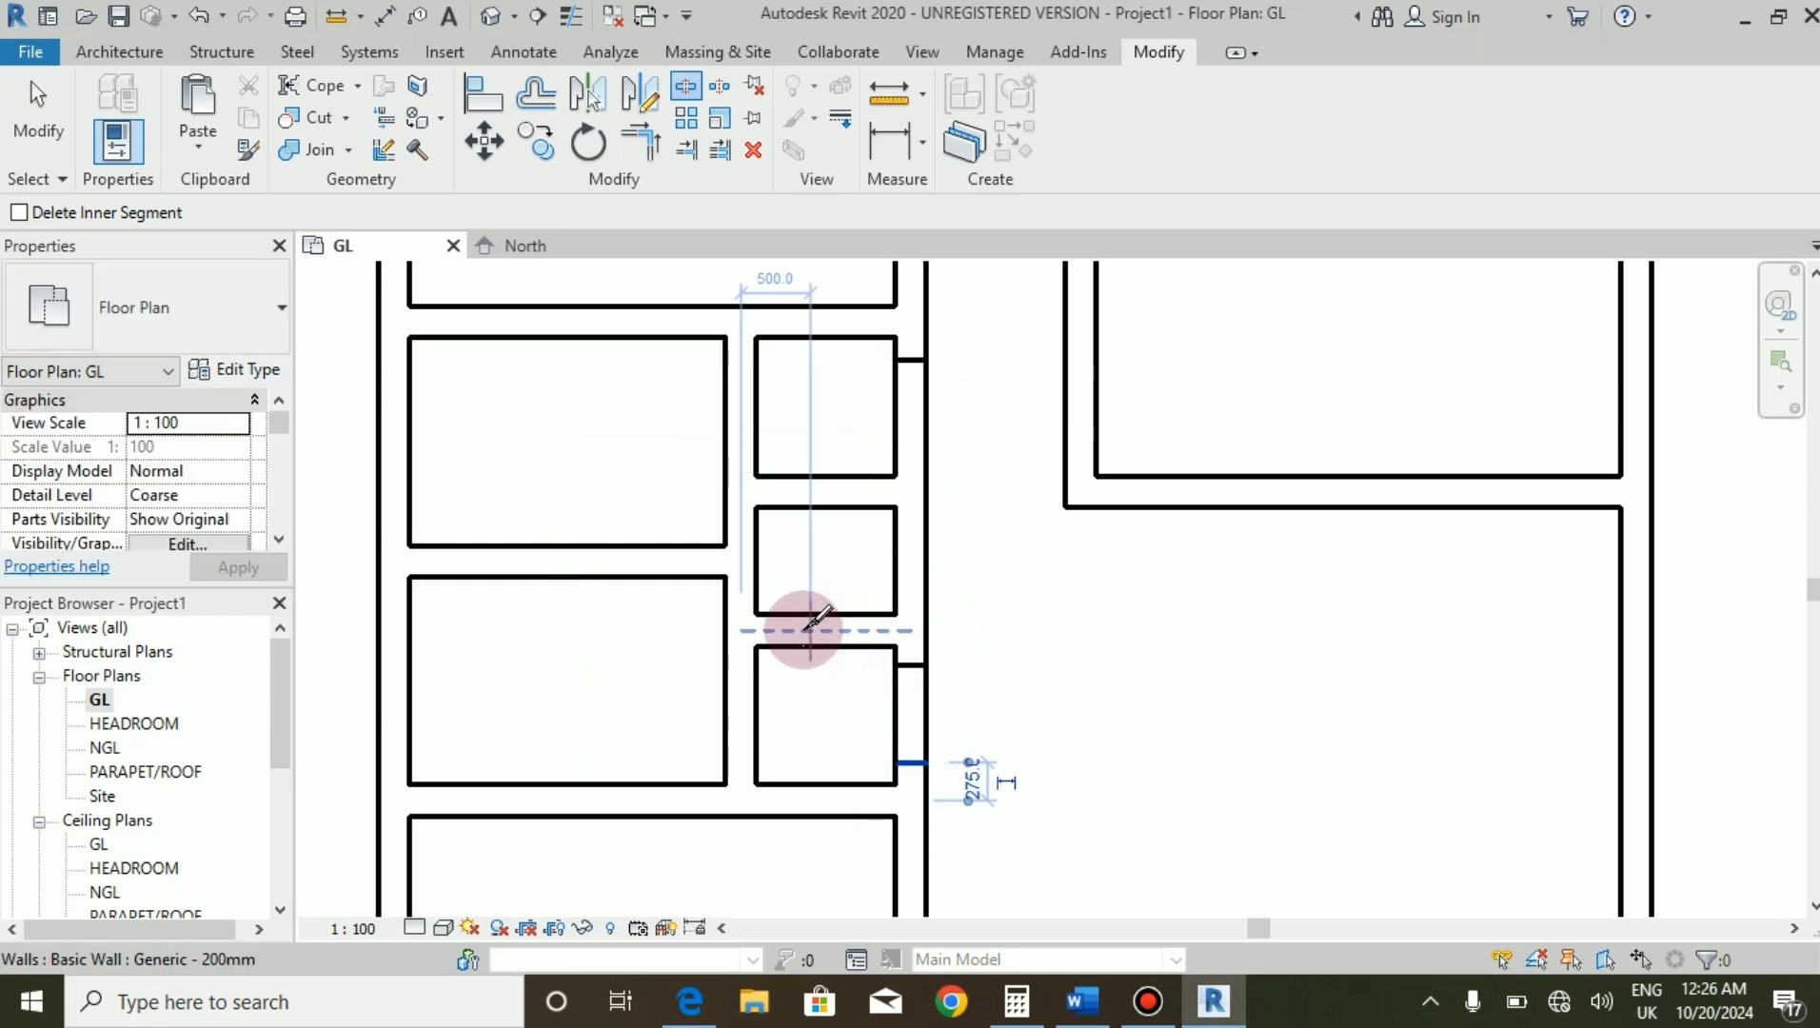
key("Escape")
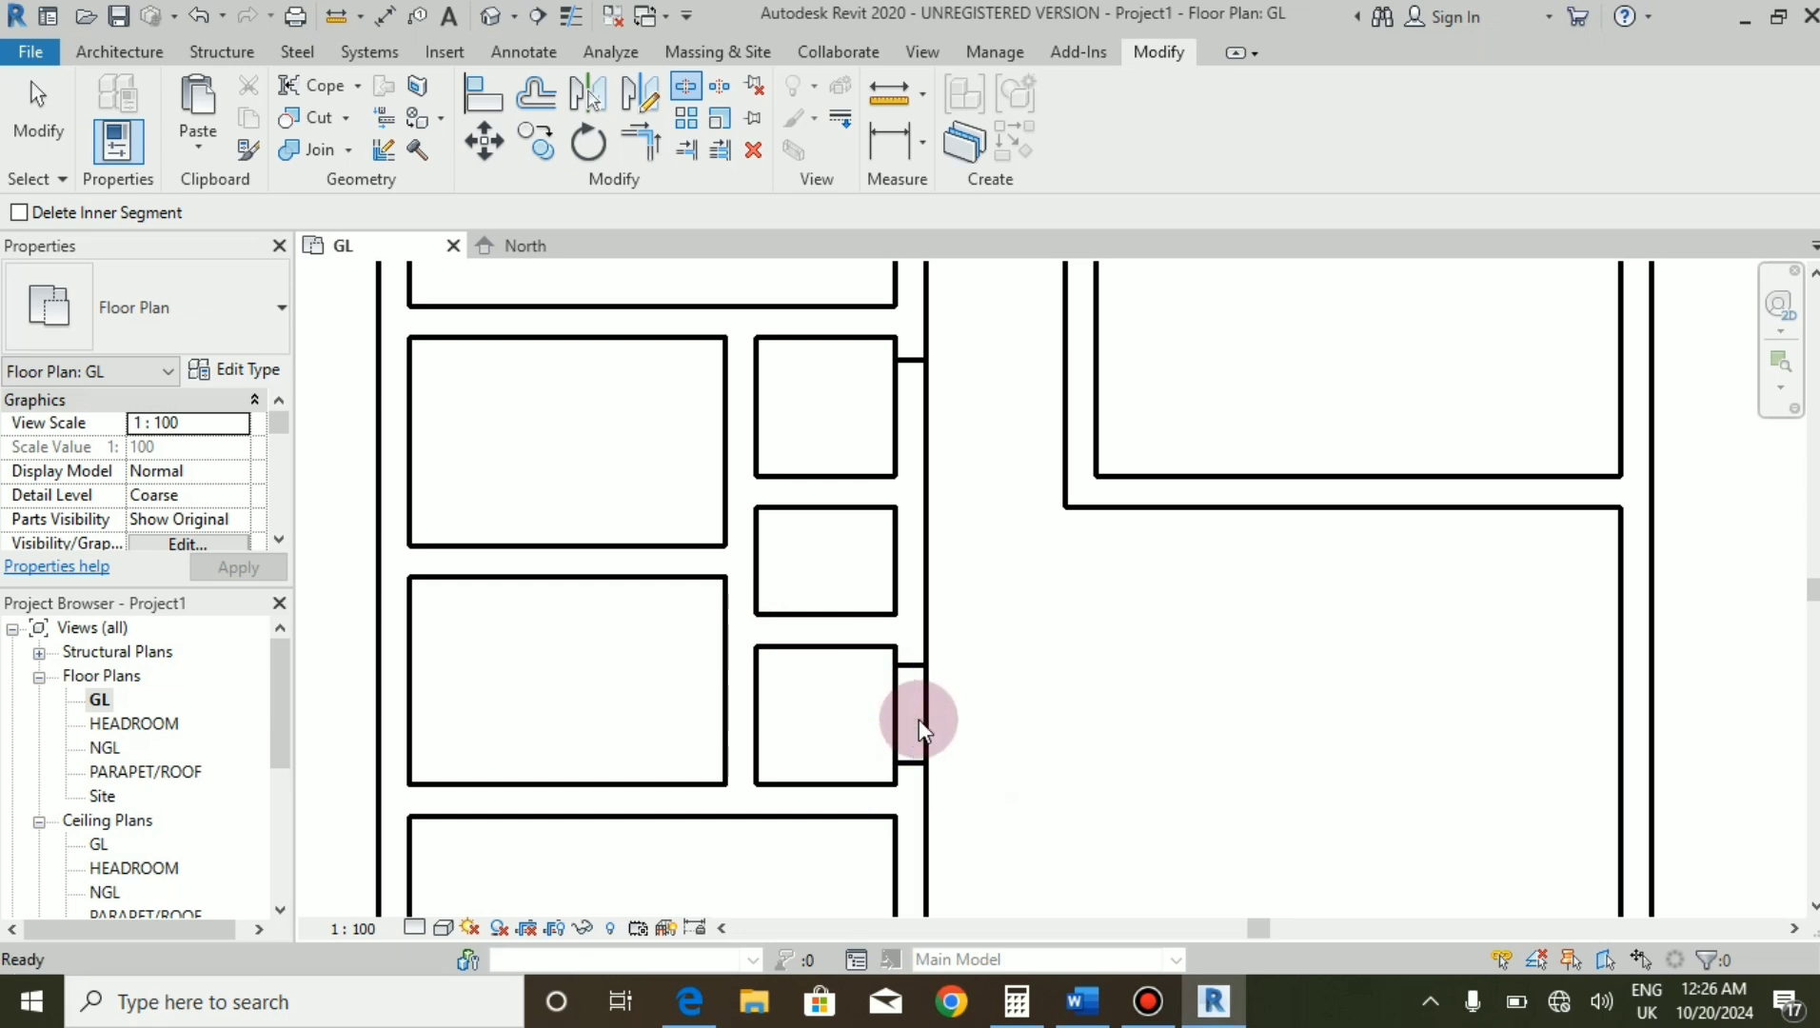
Delete the lower and upper split-off segments of the long wall between the two lobbies to open both bays.
left_click(919, 718)
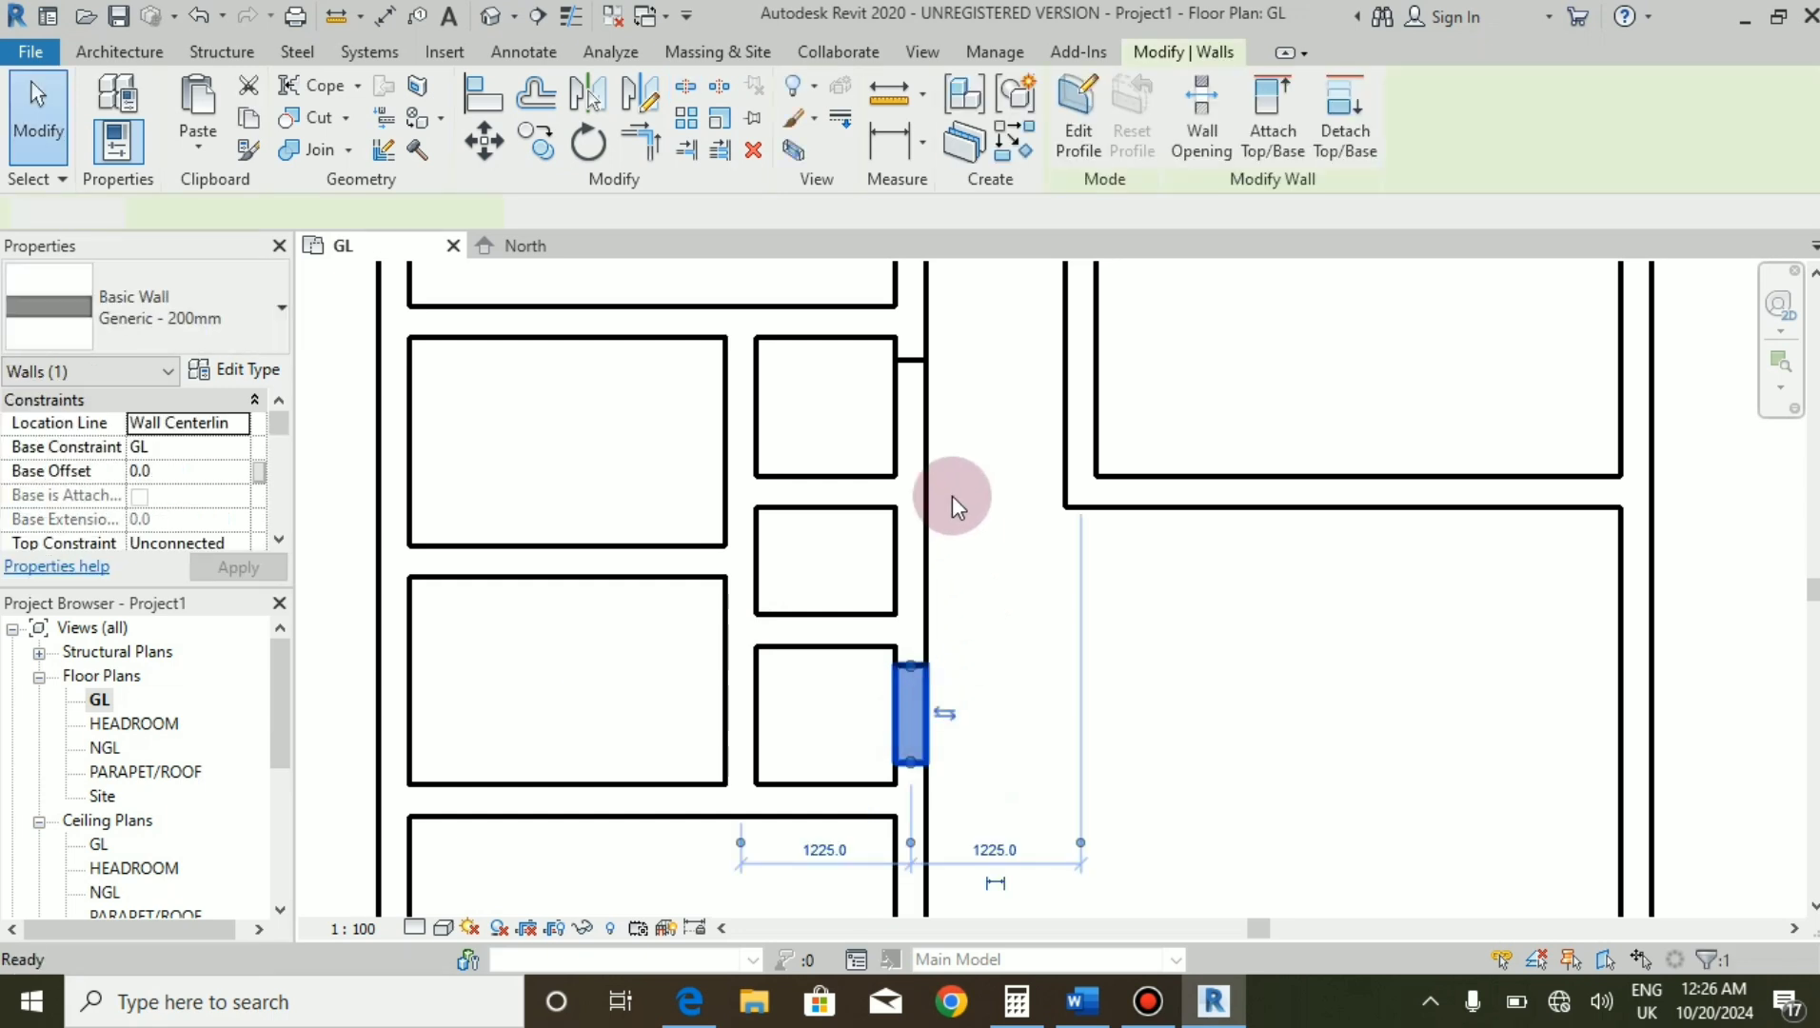
key("Delete")
left_click(911, 432)
key("Delete")
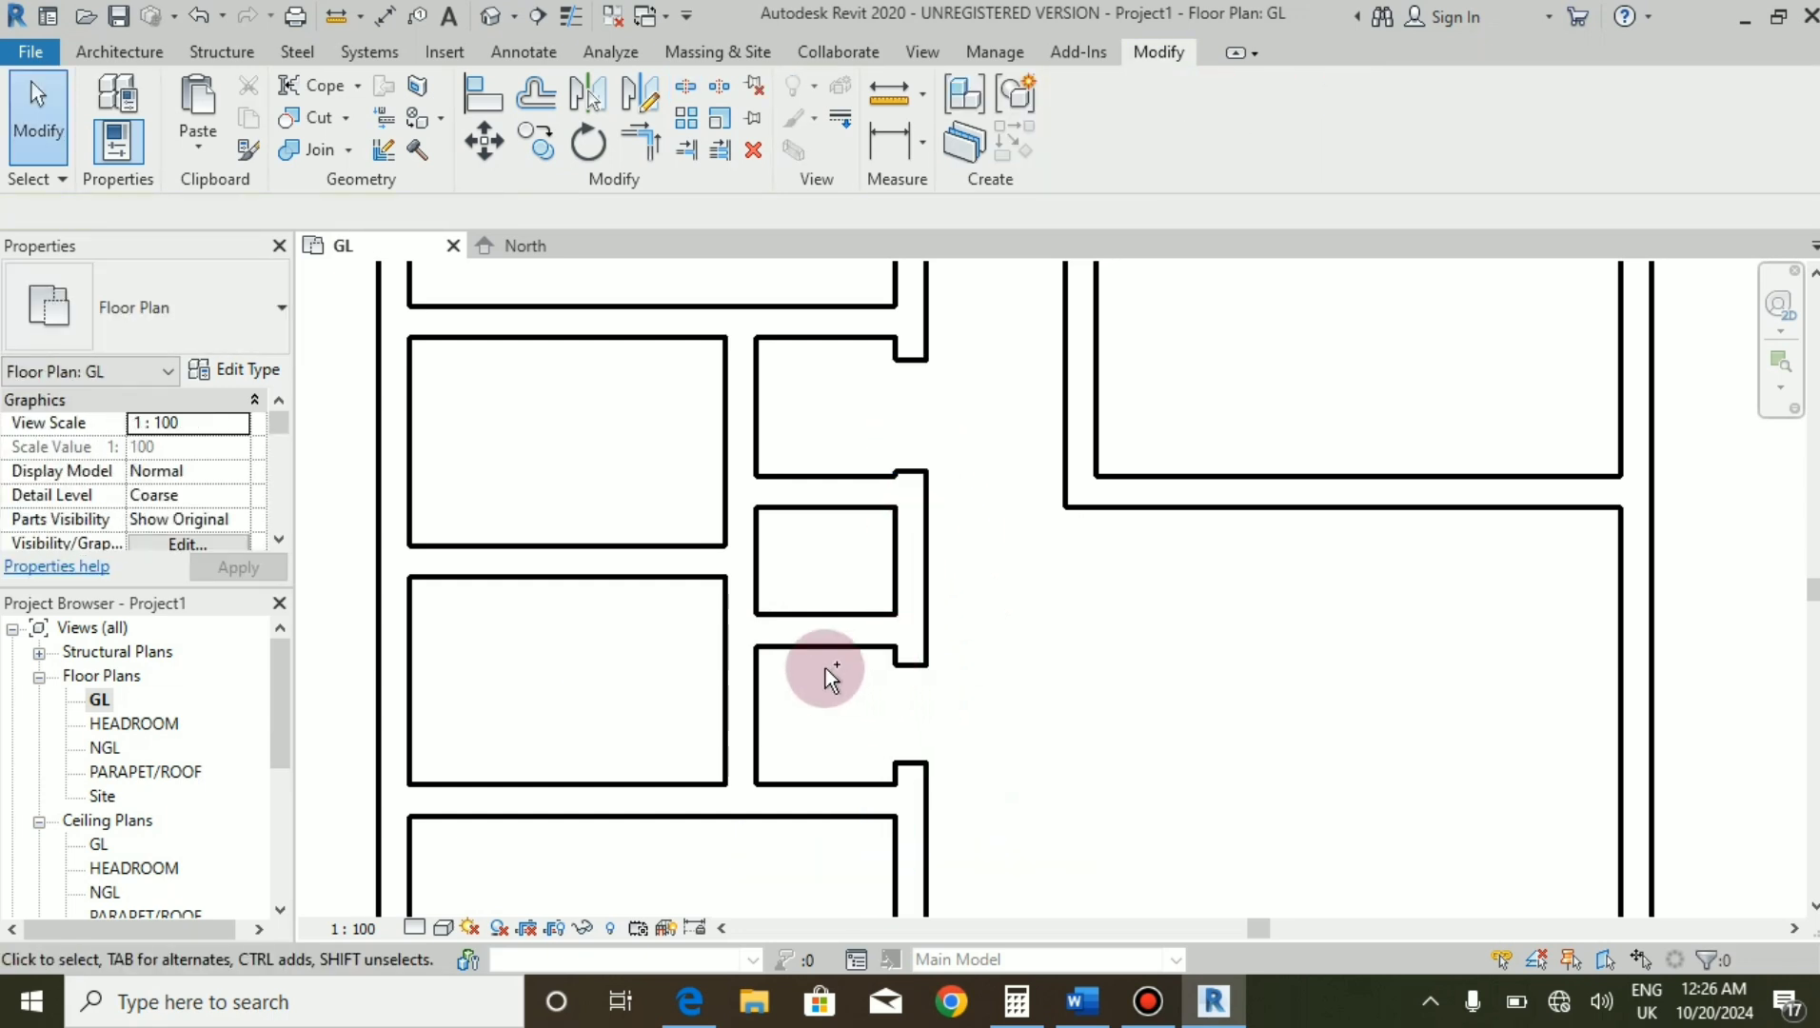
Trim the remaining lobby wall segments into corners with the lower cross wall and with the lower and upper bedroom walls.
left_click(633, 144)
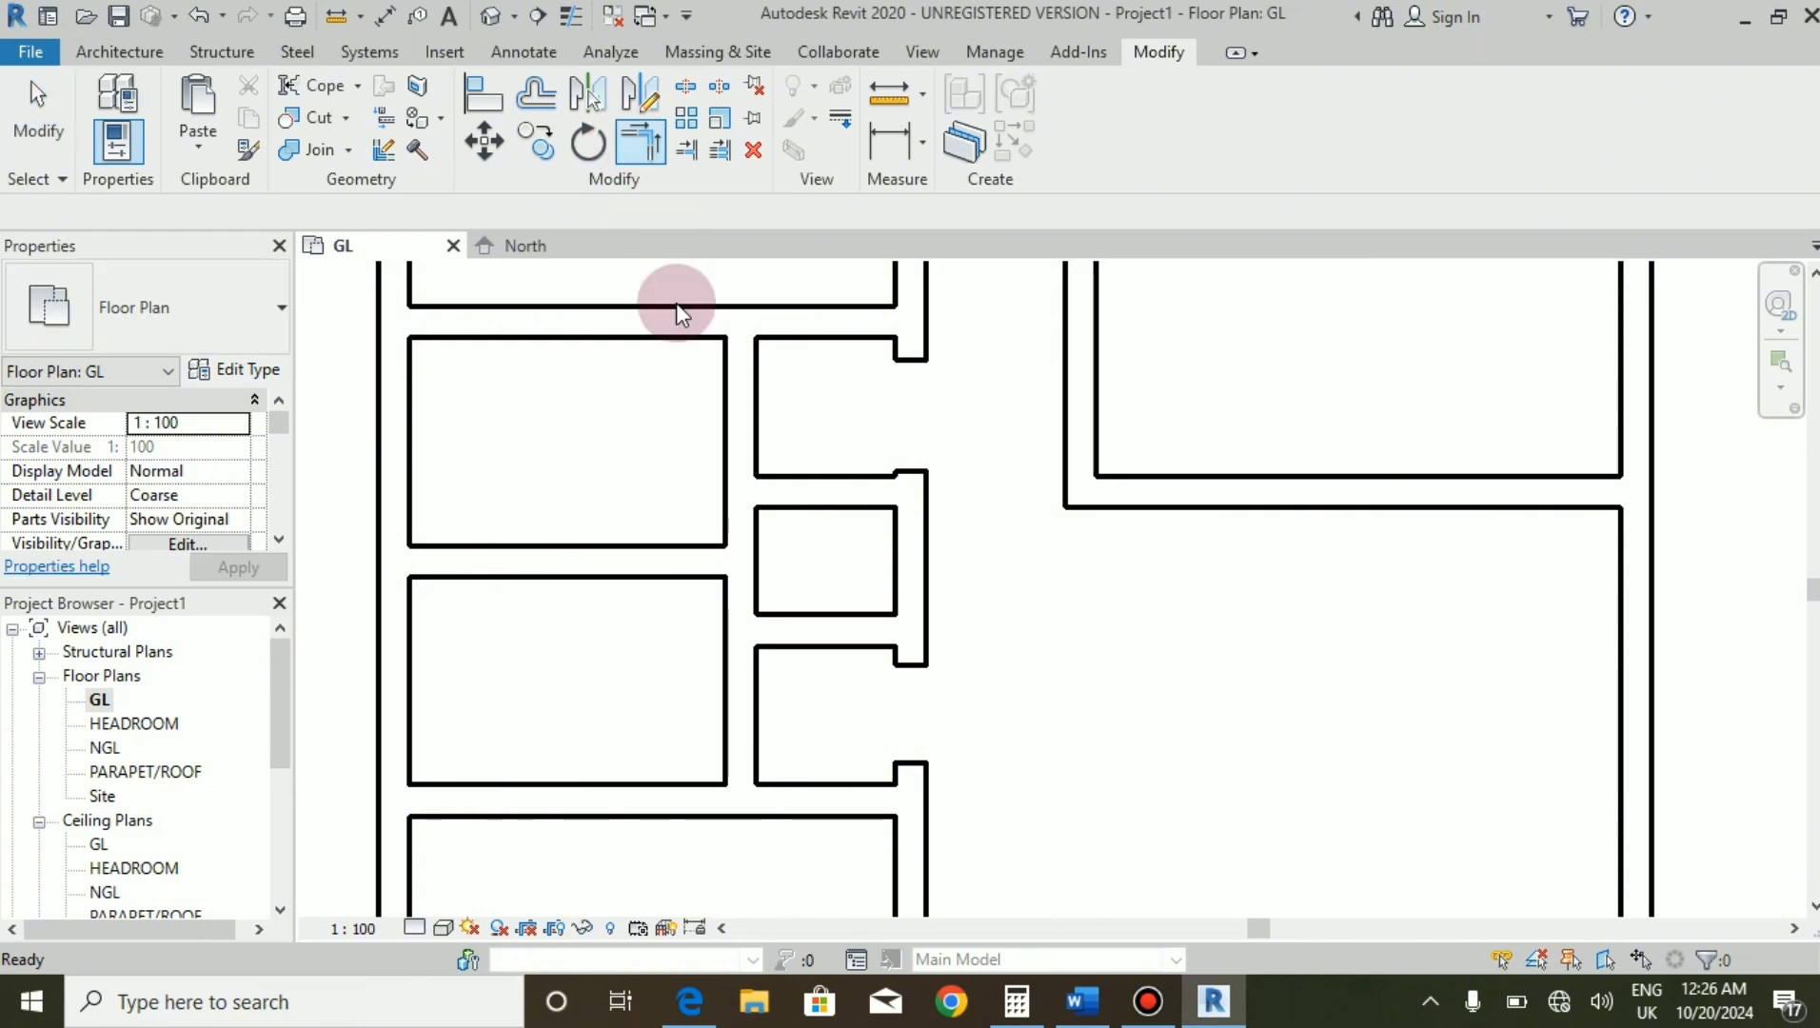
left_click(829, 648)
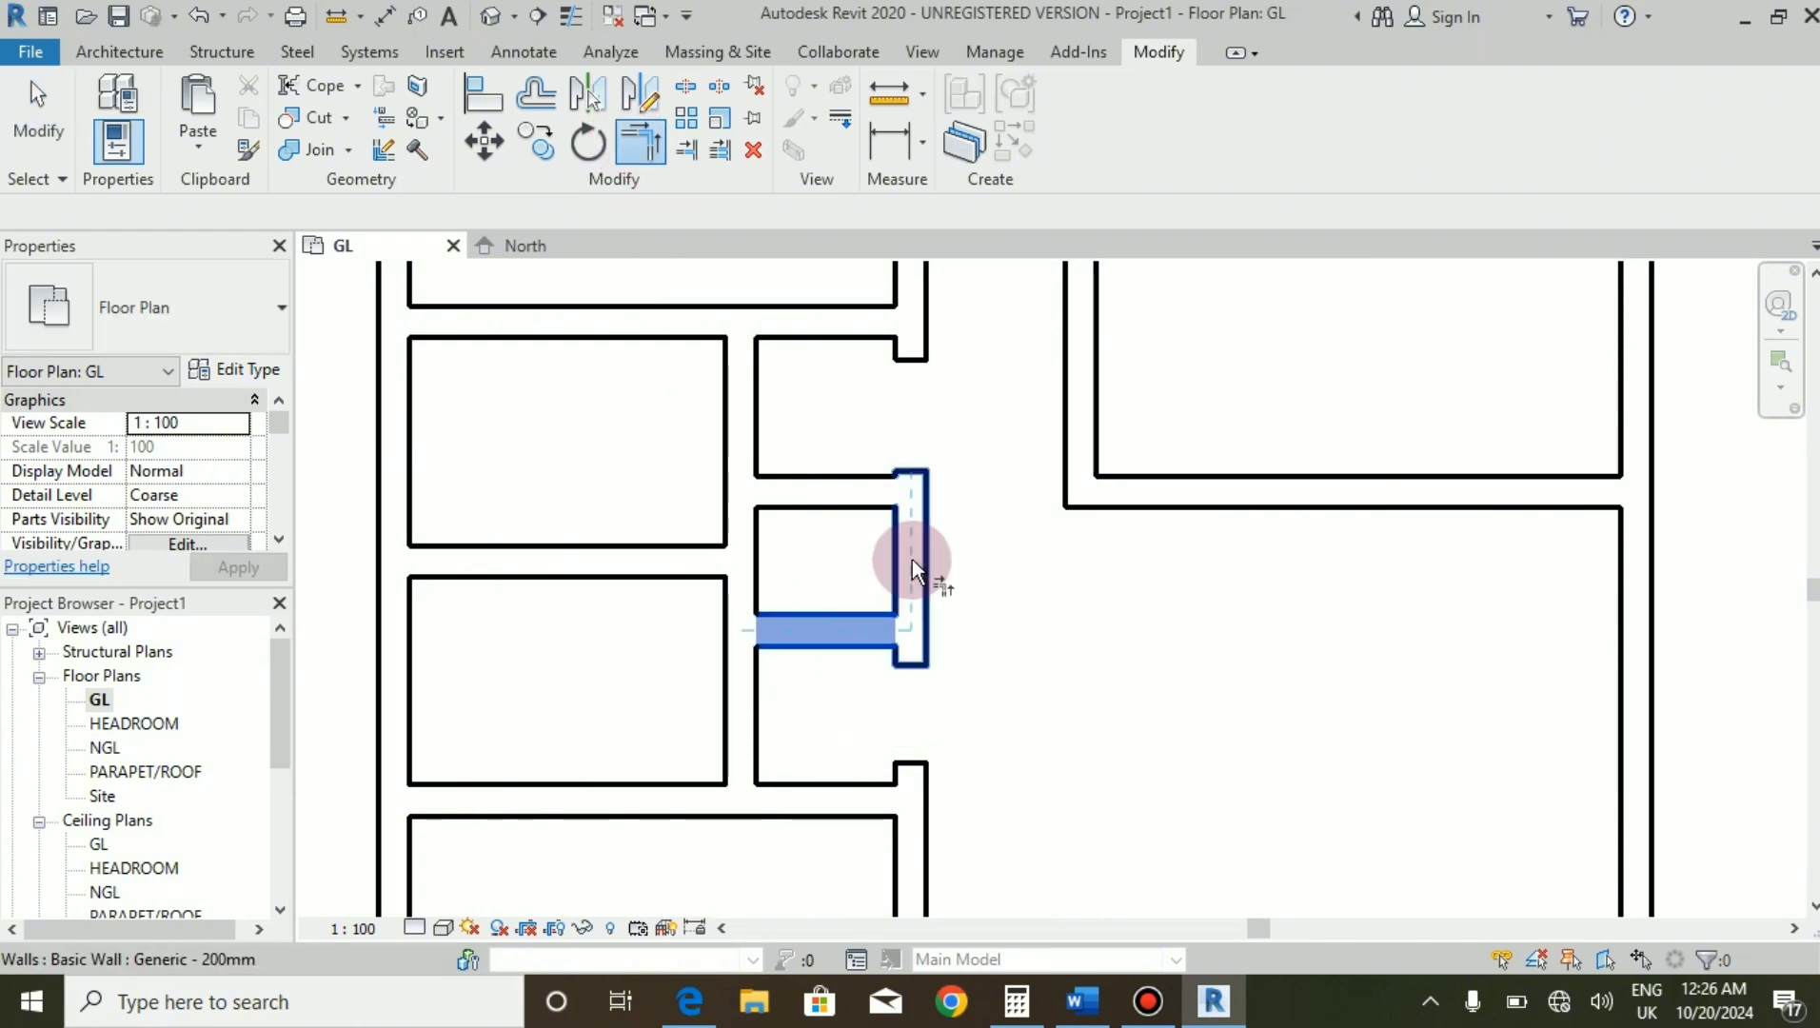
left_click(911, 561)
left_click(852, 808)
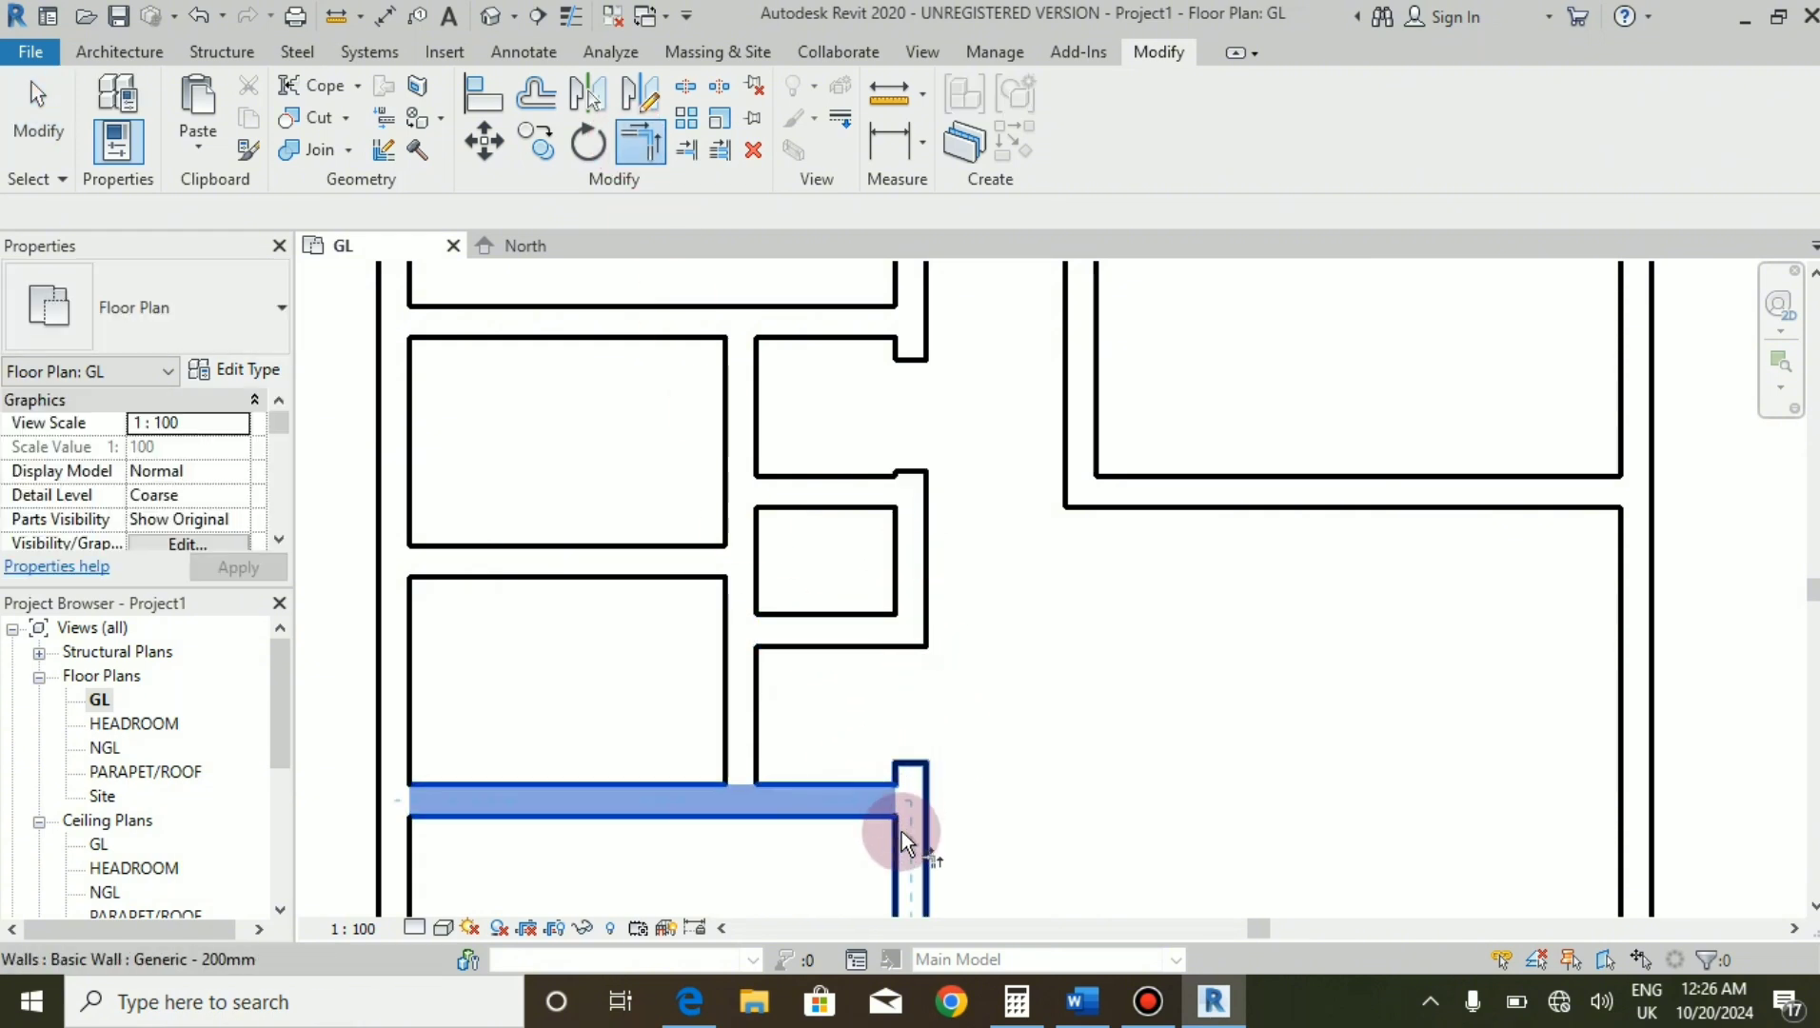
left_click(905, 842)
left_click(867, 329)
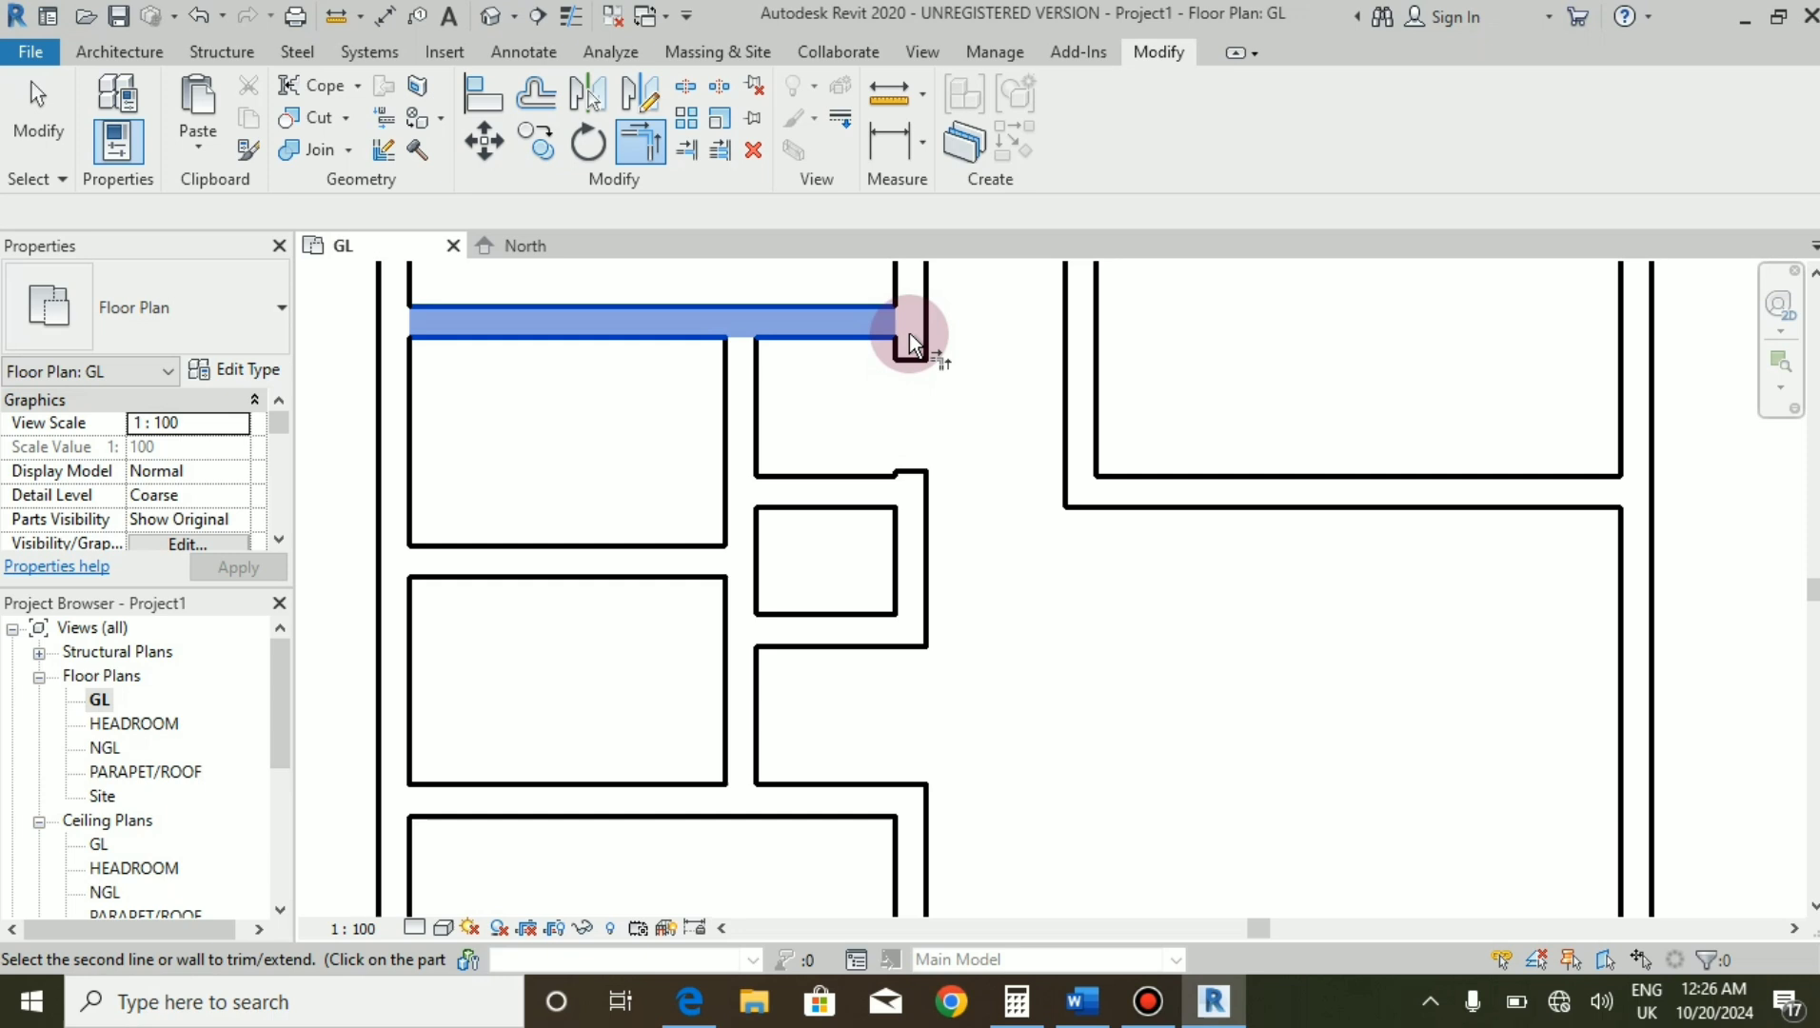
left_click(906, 277)
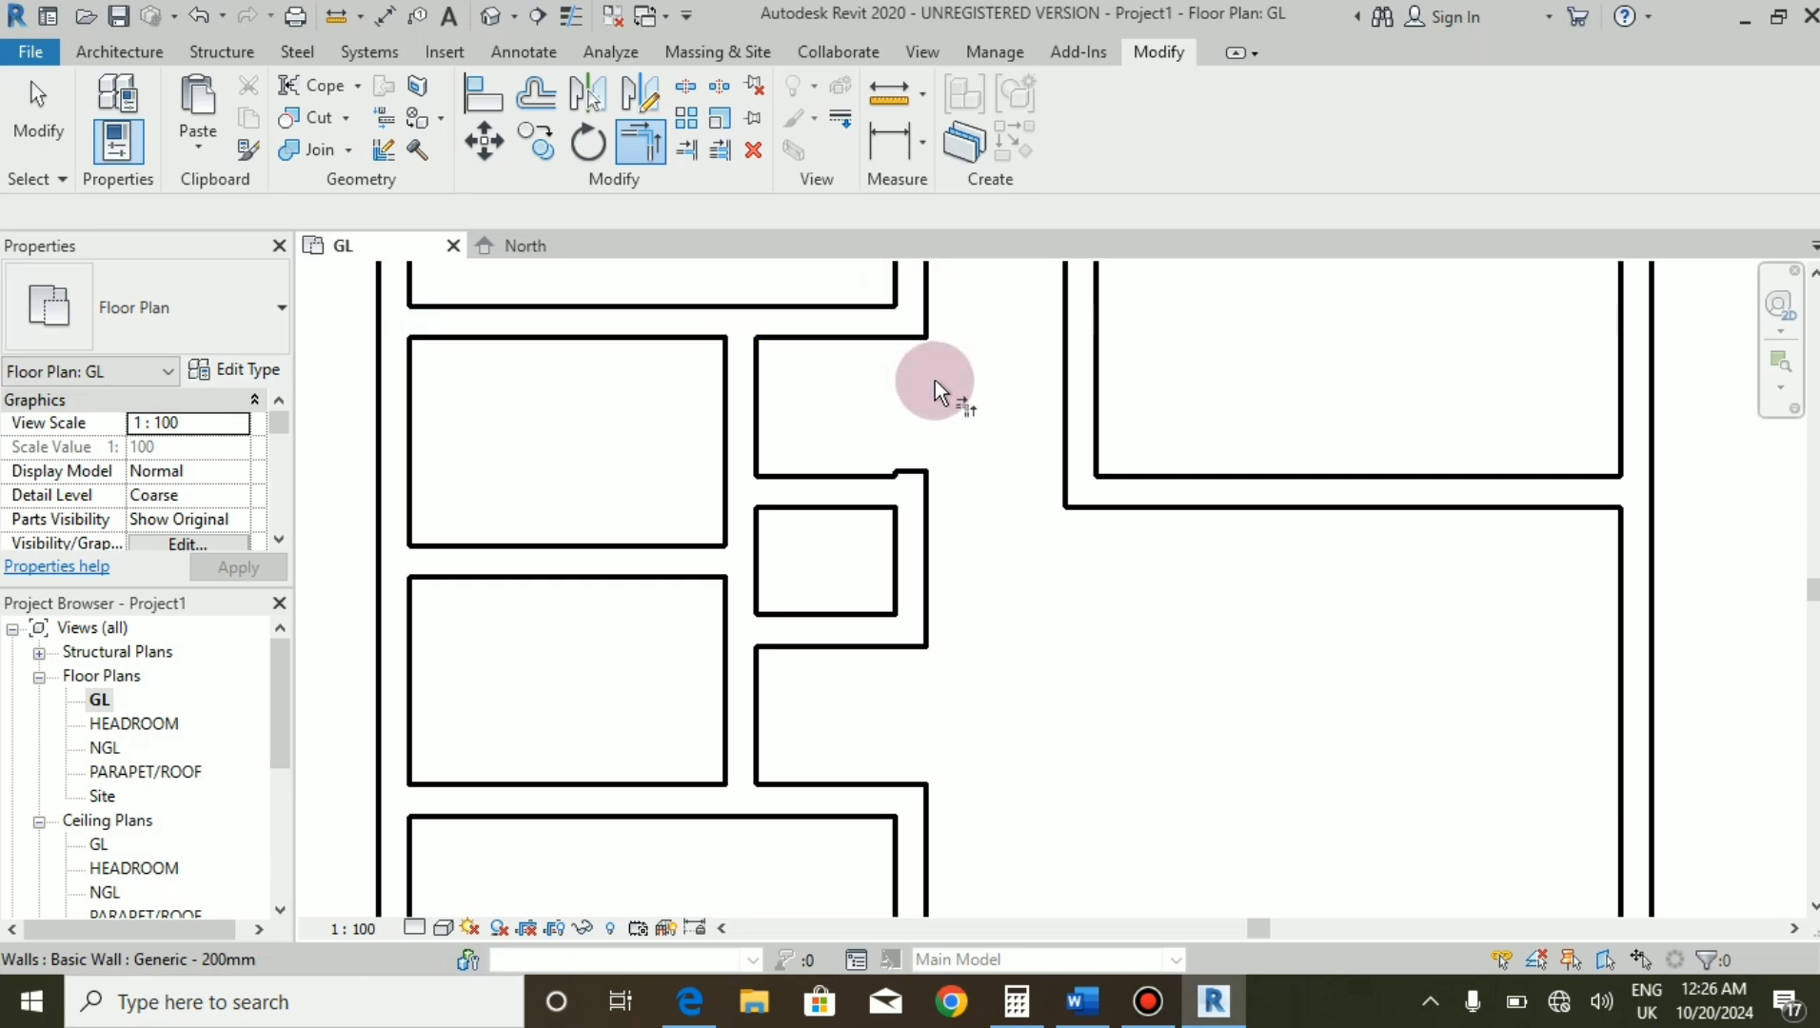
key("Escape")
Delete both short cross walls in the lobby, leaving only the wall piece between the two openings.
left_click(853, 481)
key("Delete")
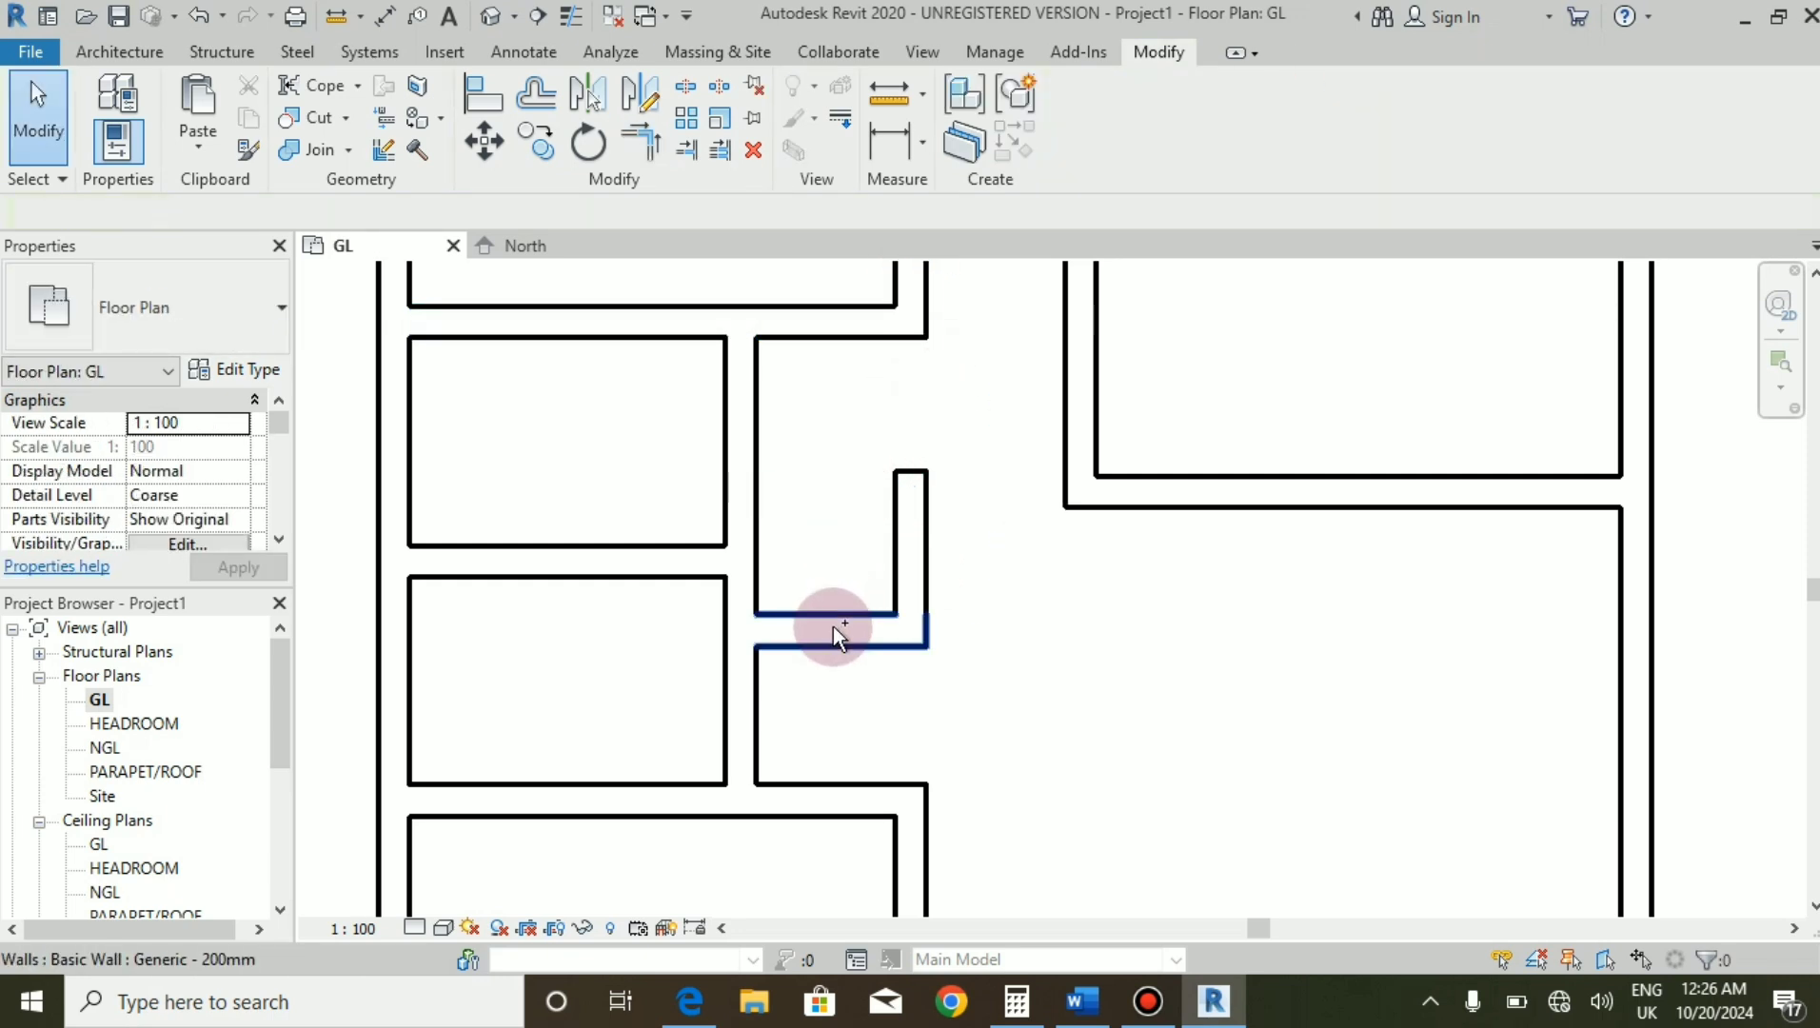
left_click(833, 628)
key("Delete")
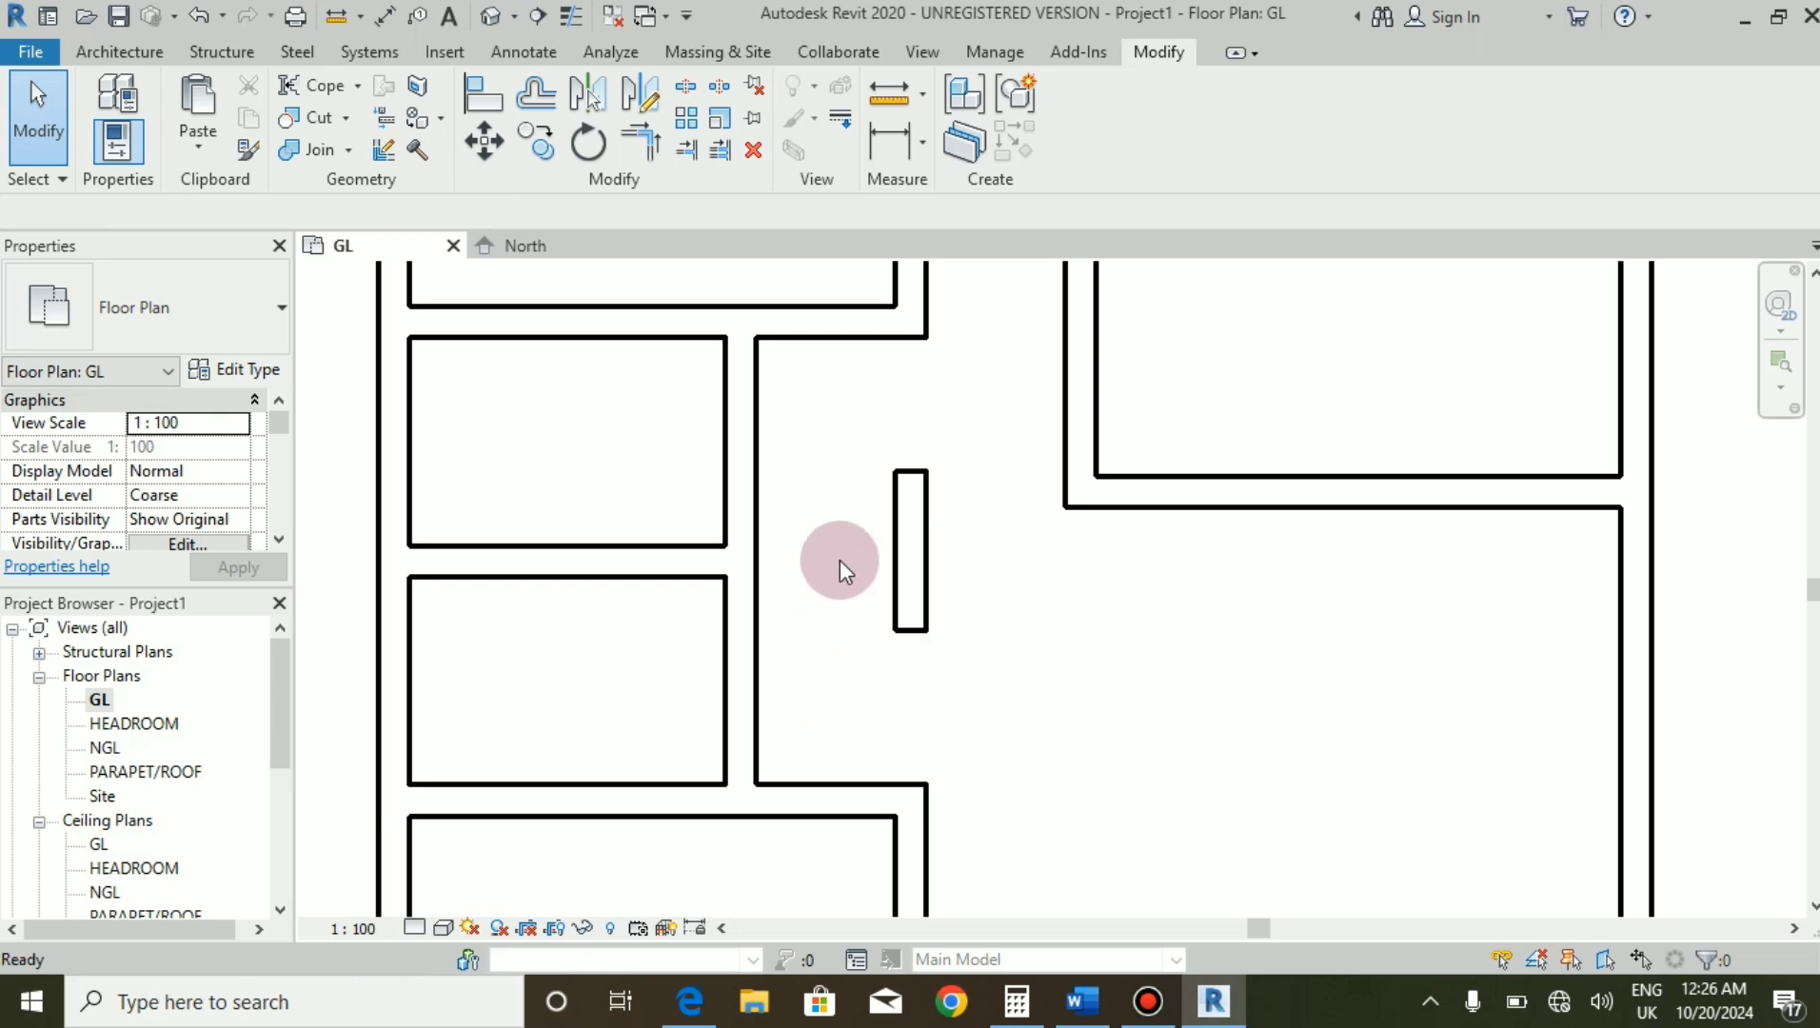
Check the whole floor plan against RRR-Model.pdf in Edge, and review the tutorial list in the Word document.
scroll(826, 627, "down", 2)
scroll(827, 627, "down", 2)
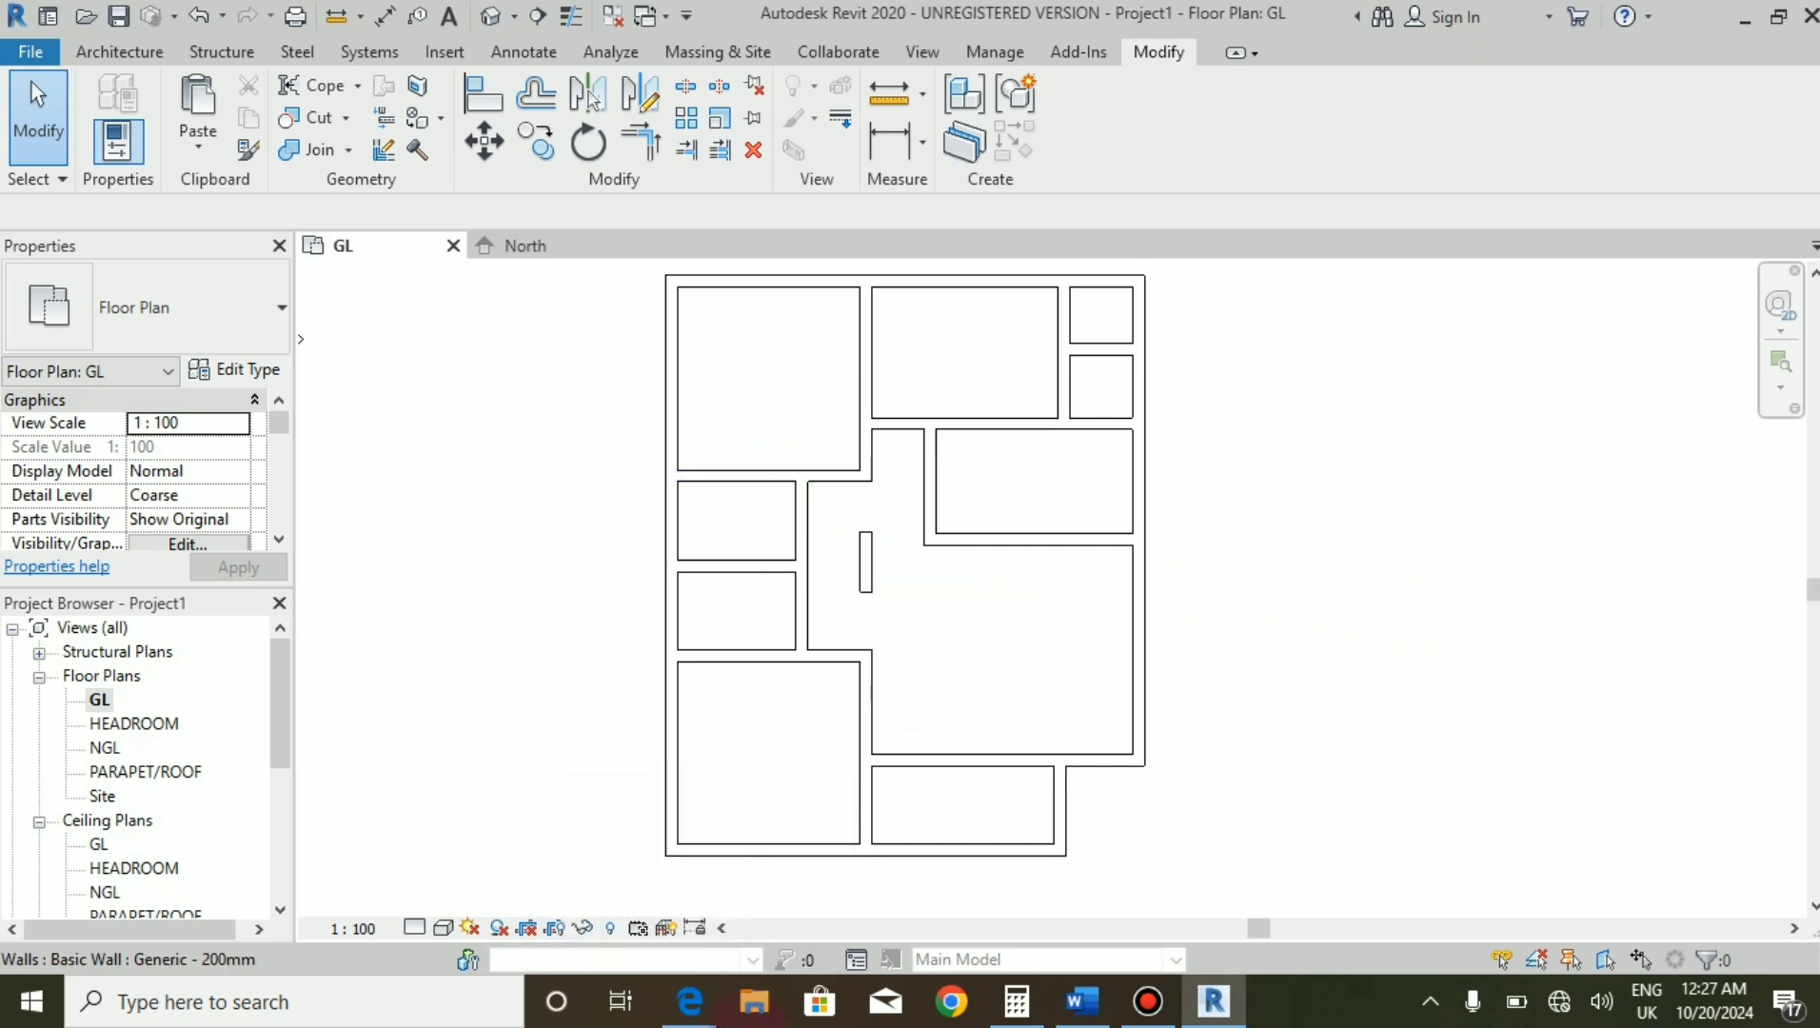
left_click(709, 1000)
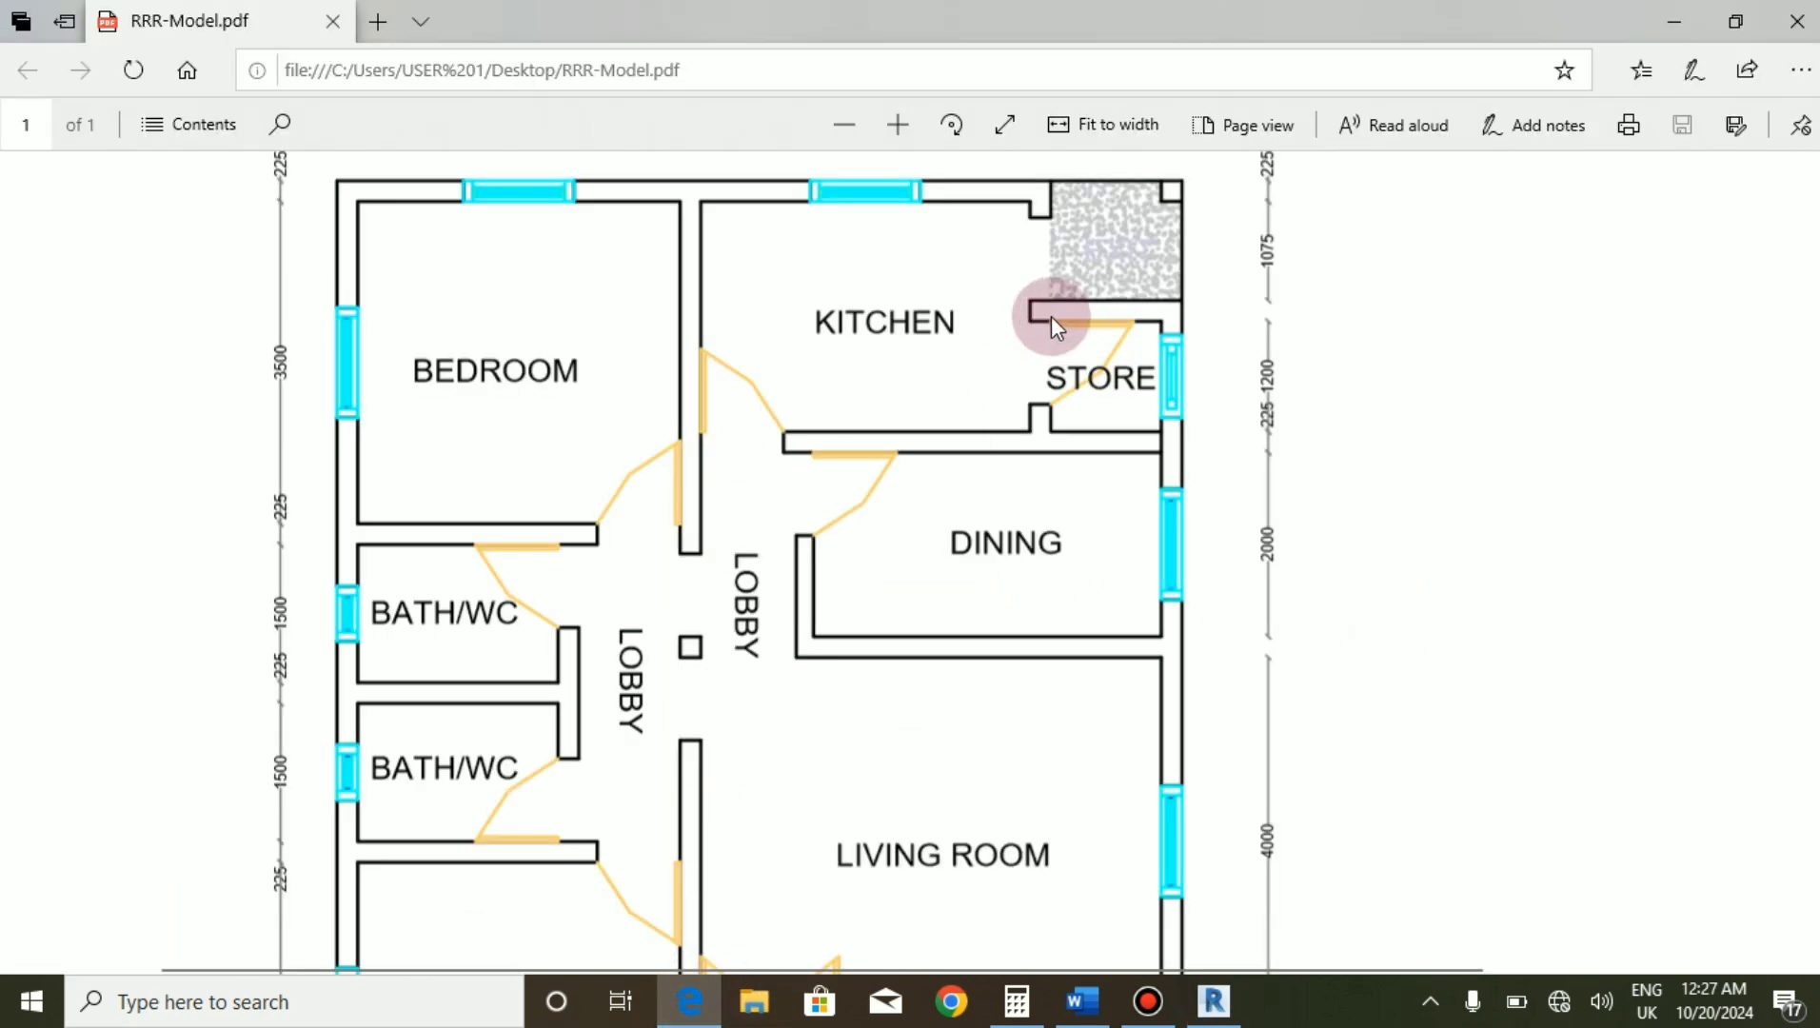
scroll(910, 415, "down", 3, "ctrl")
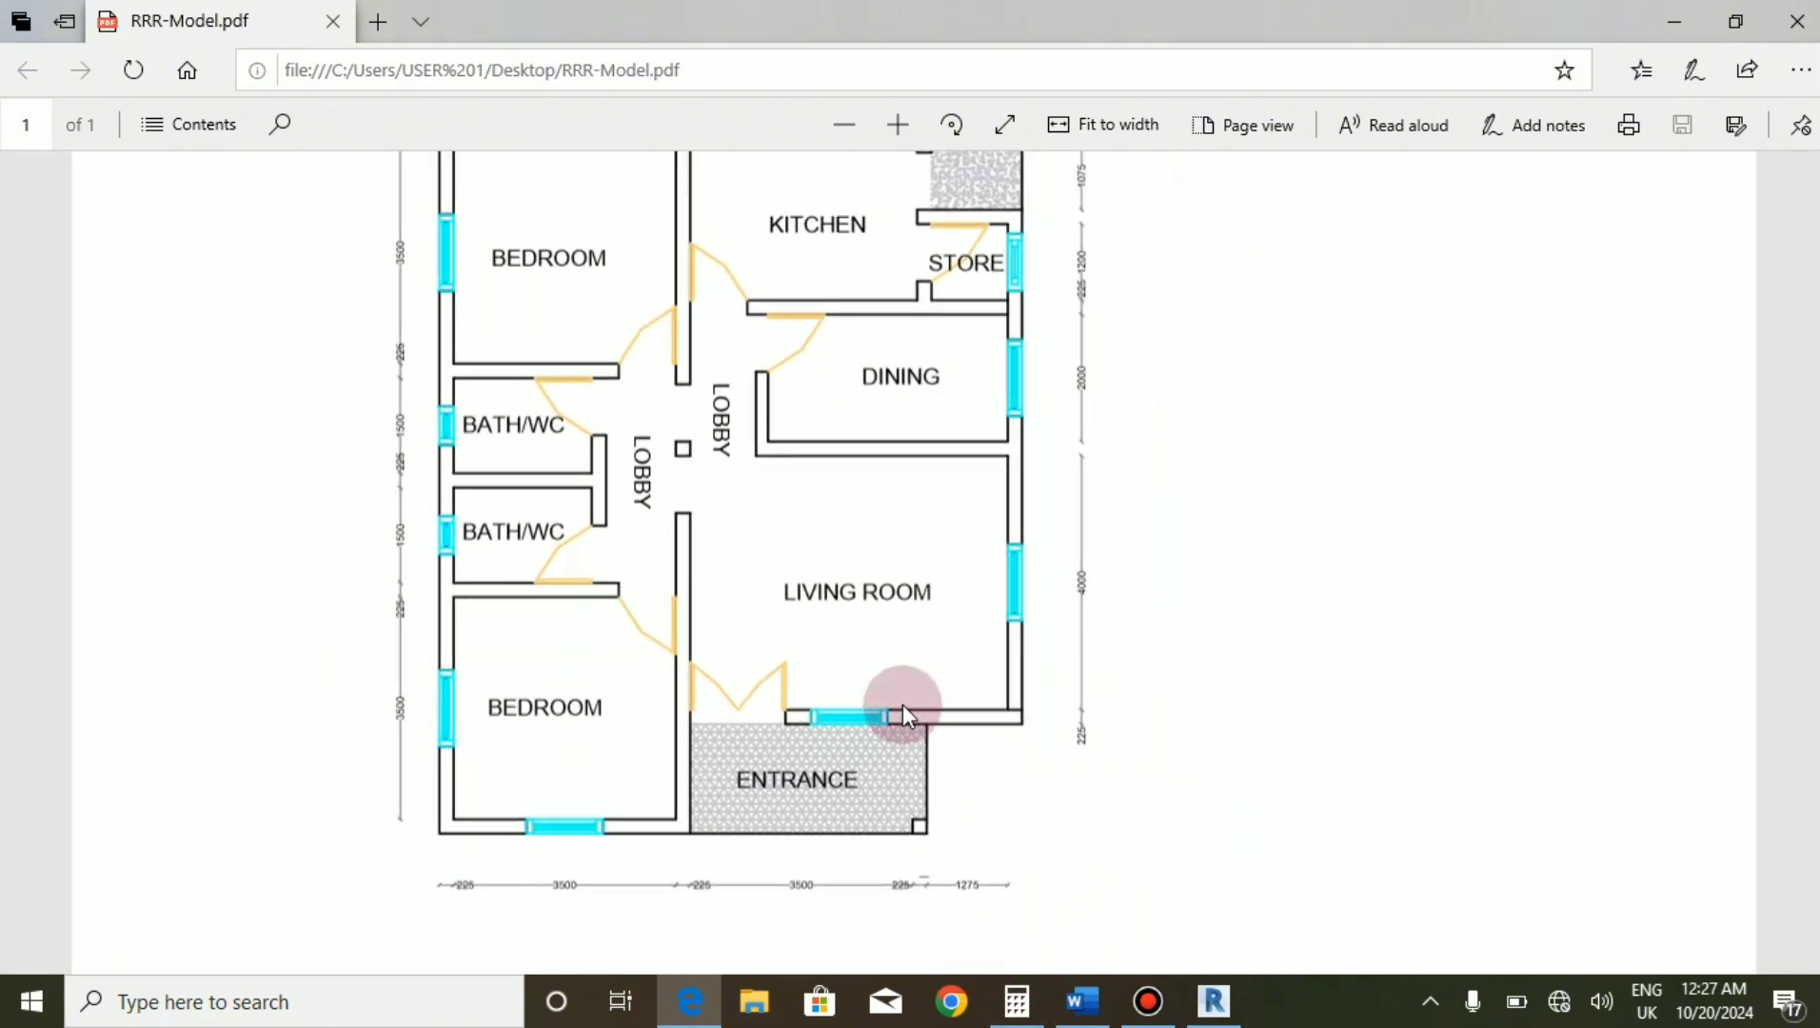
scroll(903, 704, "down", 2, "ctrl")
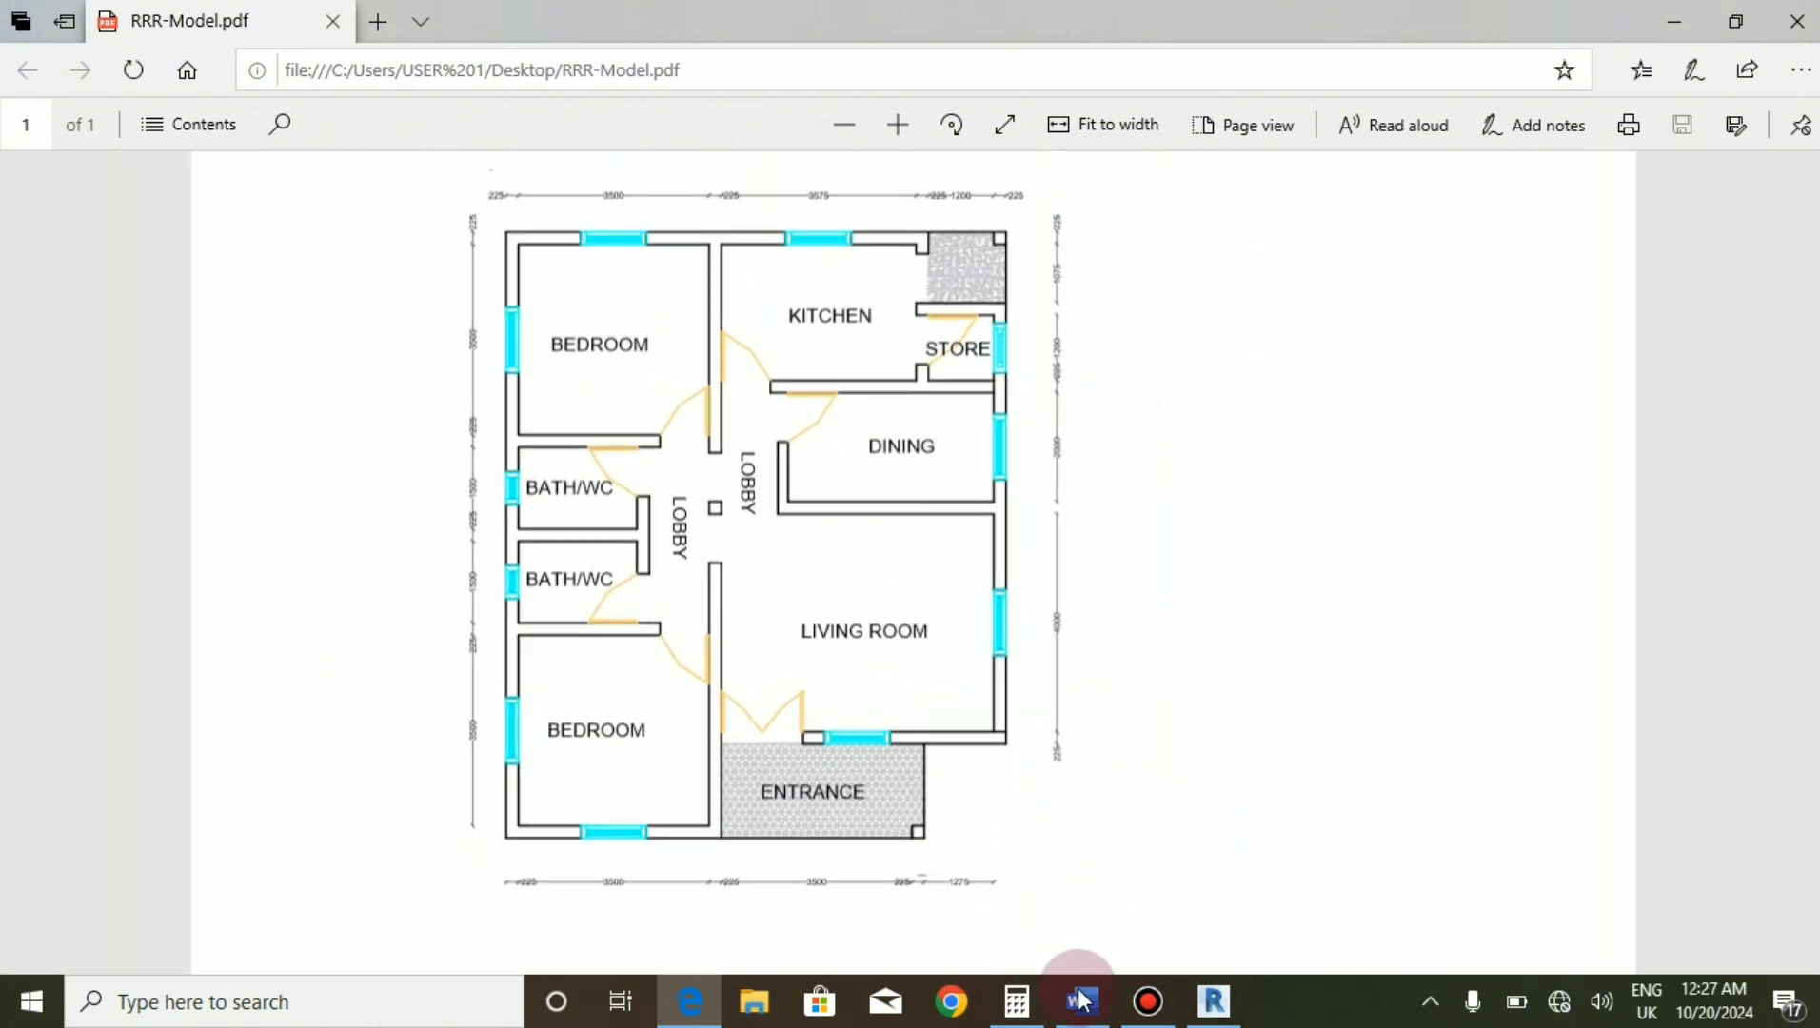
left_click(983, 919)
scroll(487, 756, "down", 2)
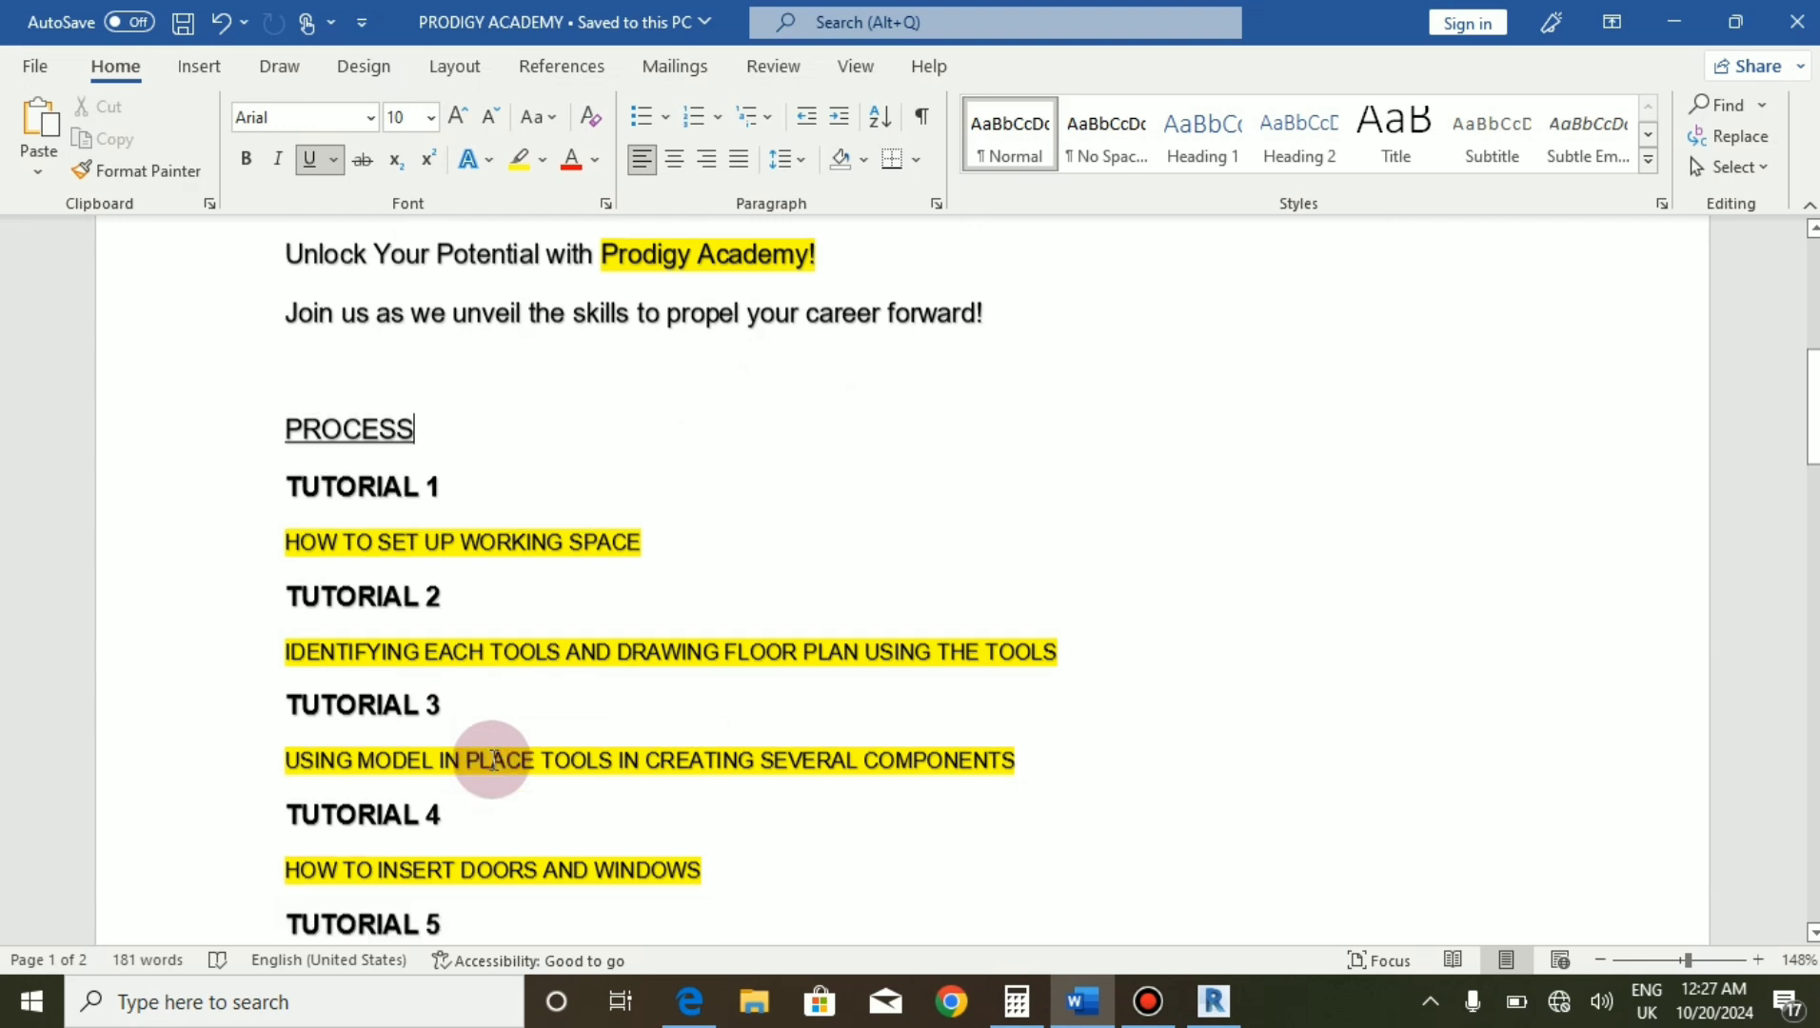